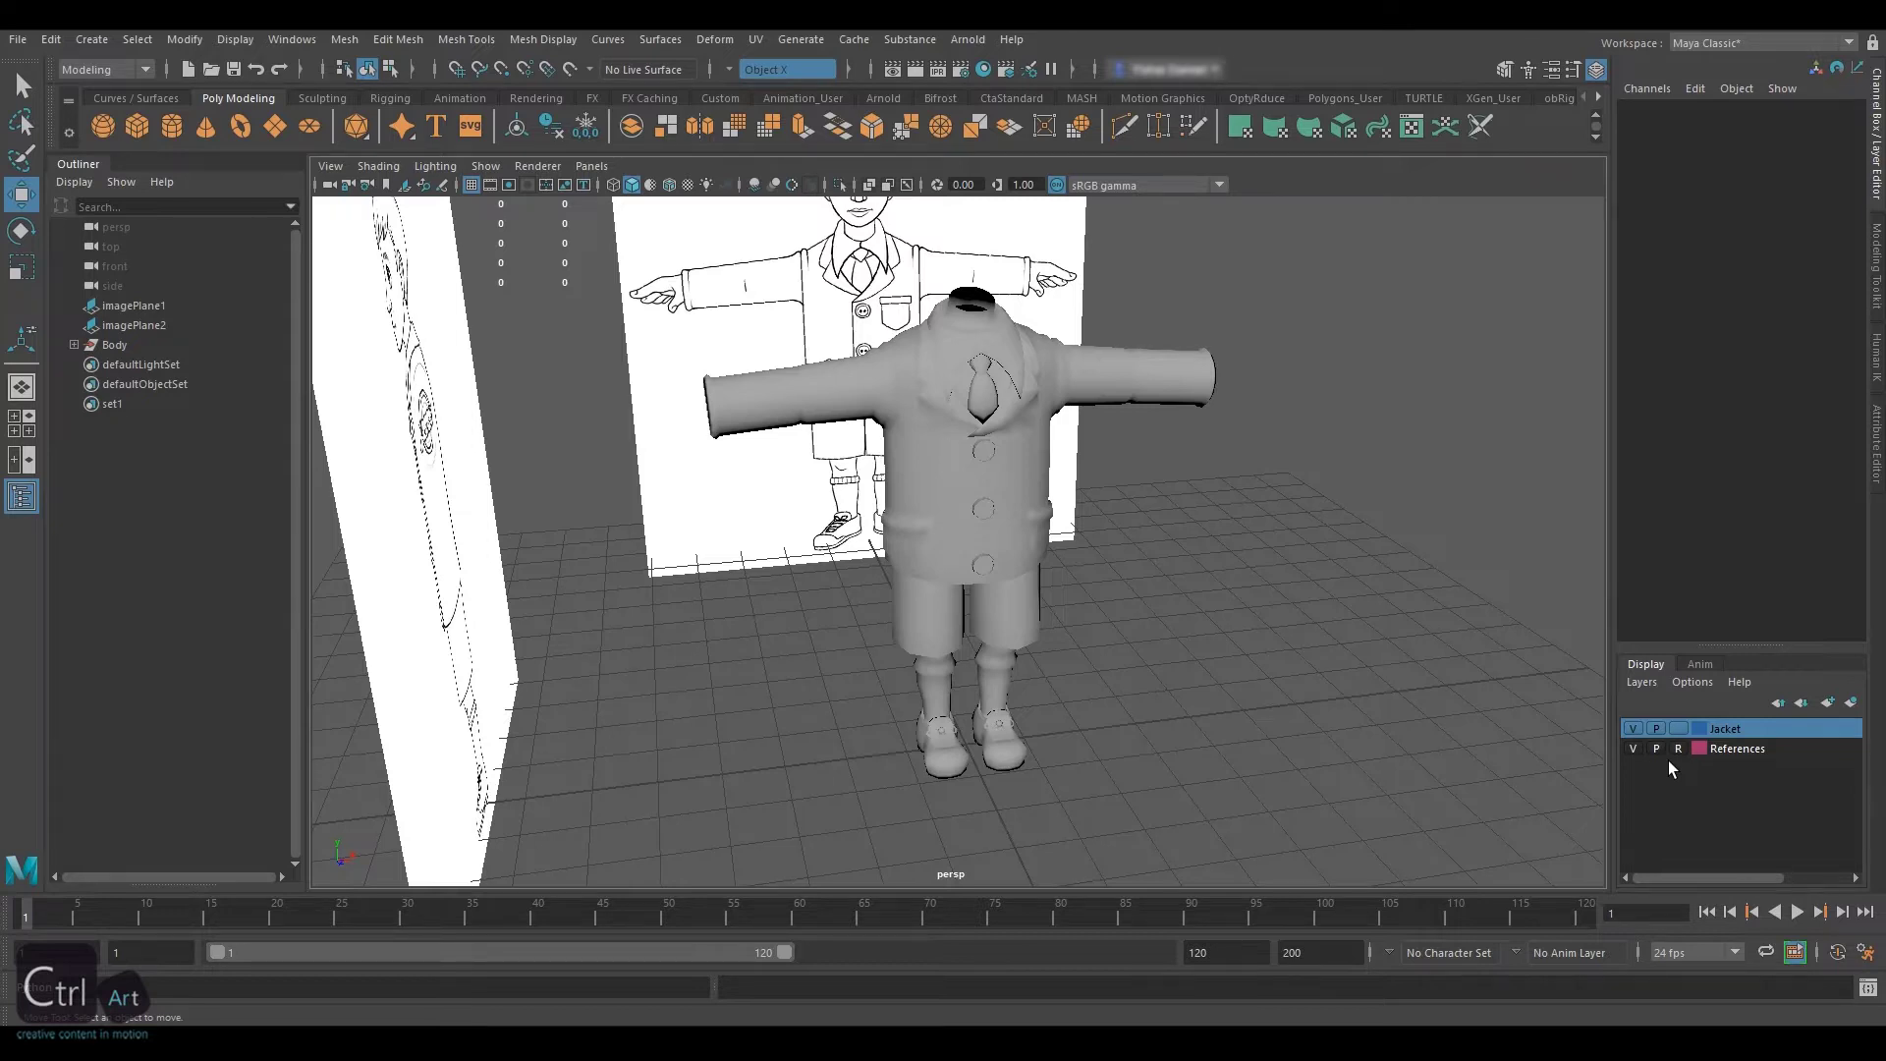
Hide the References layer and toggle the Jacket layer's visibility to check which objects it contains
{"action": "left_click", "coordinate": [1634, 747]}
{"action": "left_click", "coordinate": [1635, 728]}
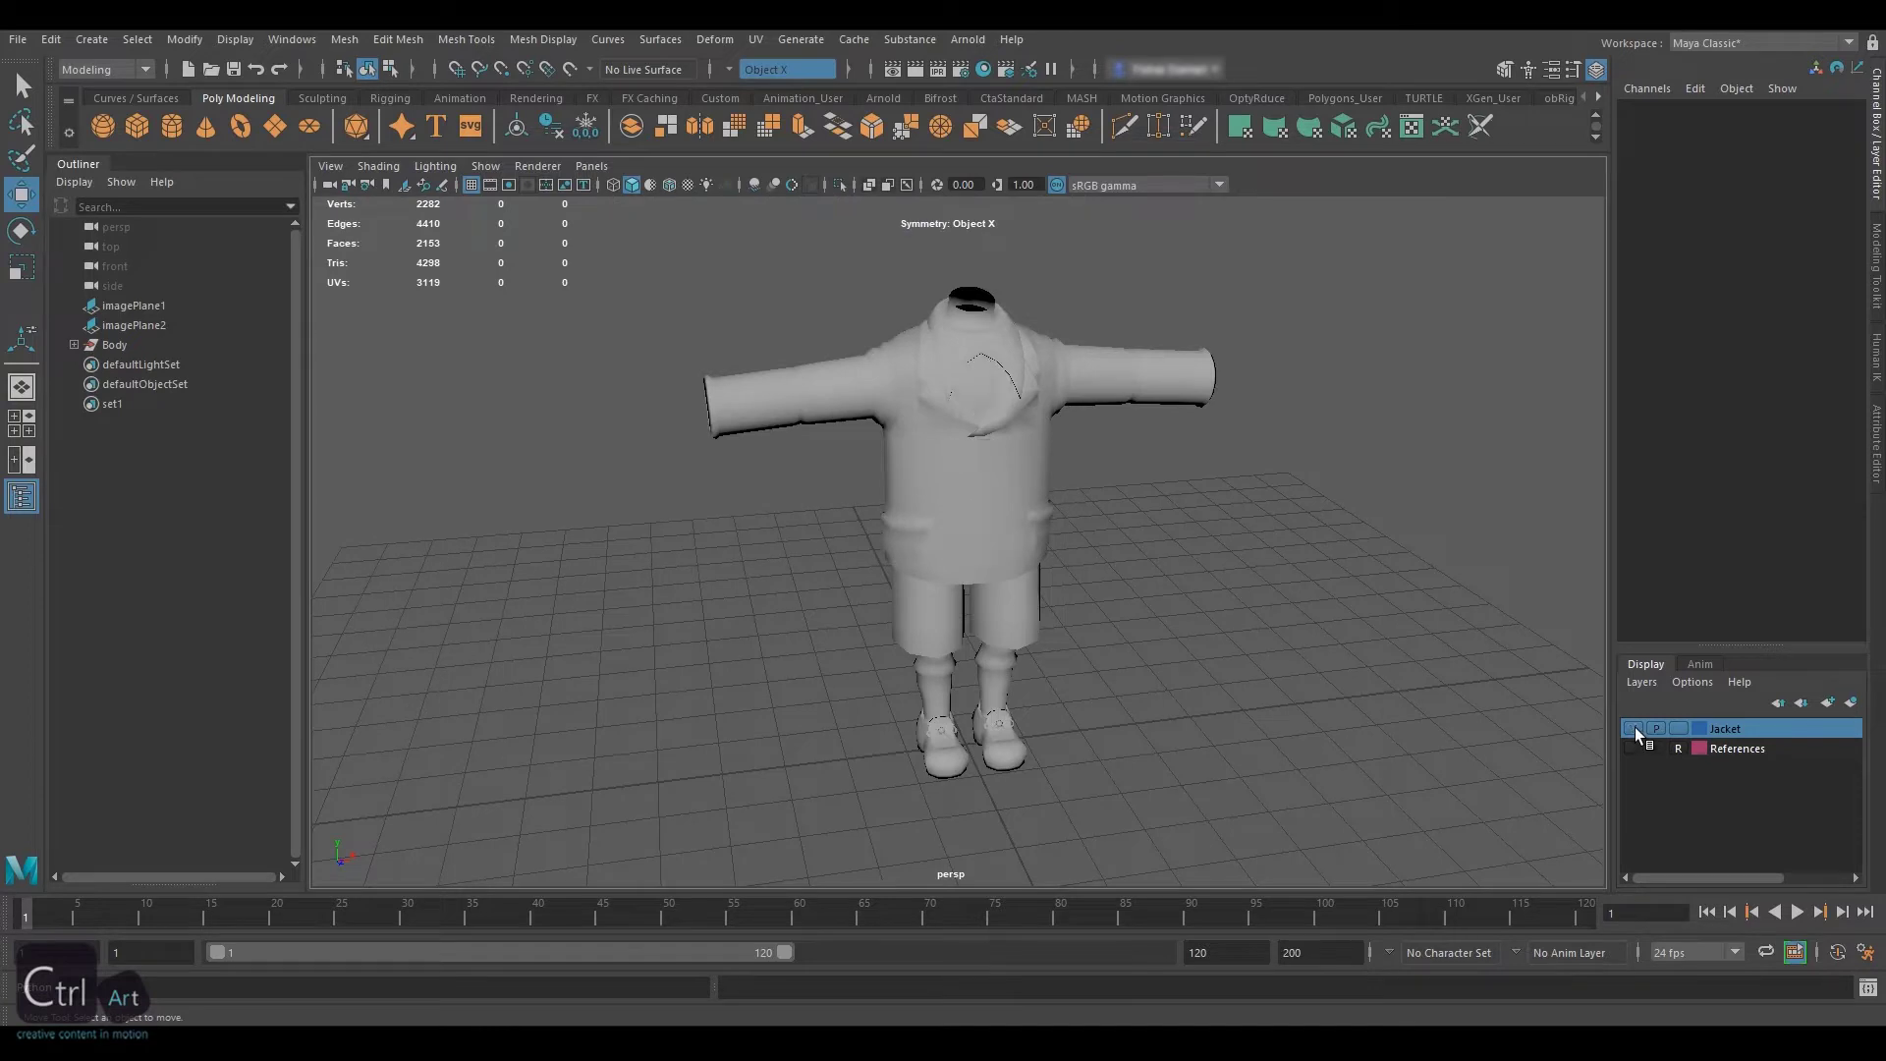
{"action": "left_click", "coordinate": [1635, 728]}
Add the Body group to the Jacket layer, set that layer to reference display and hide it
{"action": "left_click", "coordinate": [116, 345]}
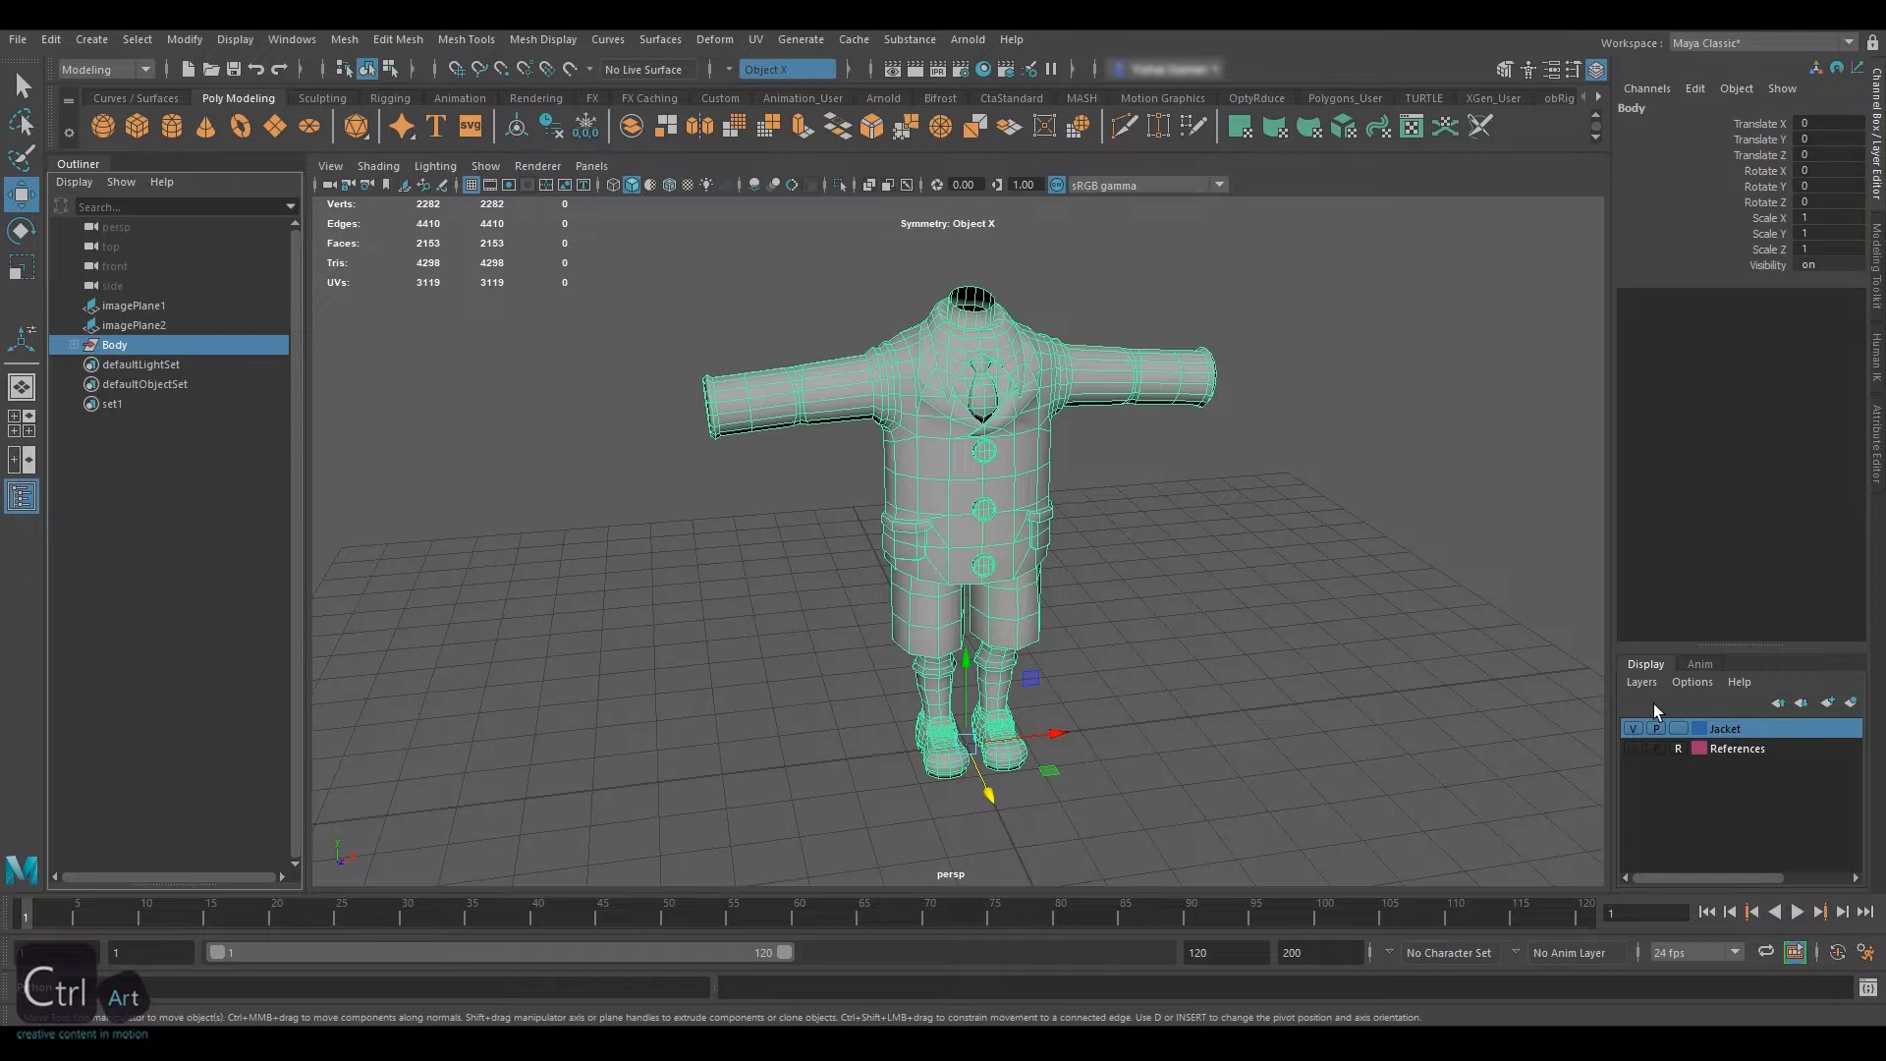
{"action": "right_click", "coordinate": [1729, 732]}
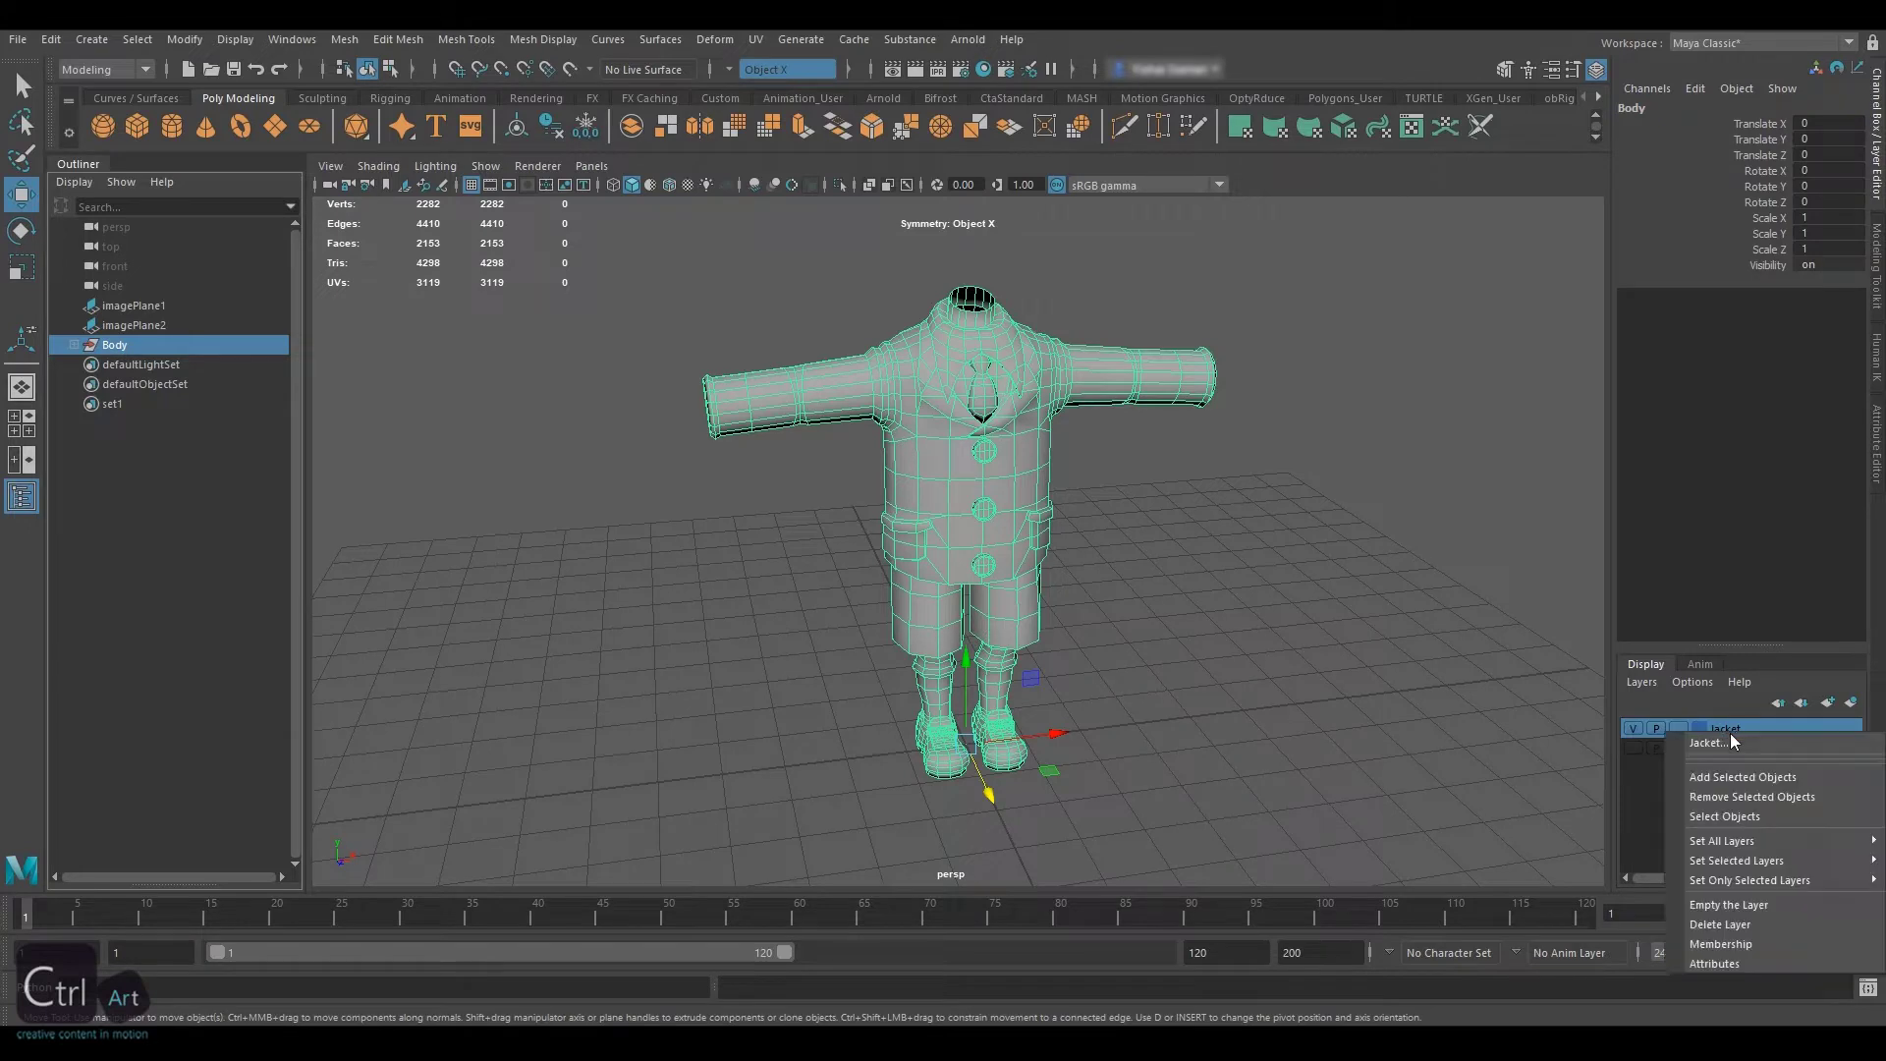
{"action": "left_click", "coordinate": [1746, 784]}
{"action": "left_click", "coordinate": [1635, 728]}
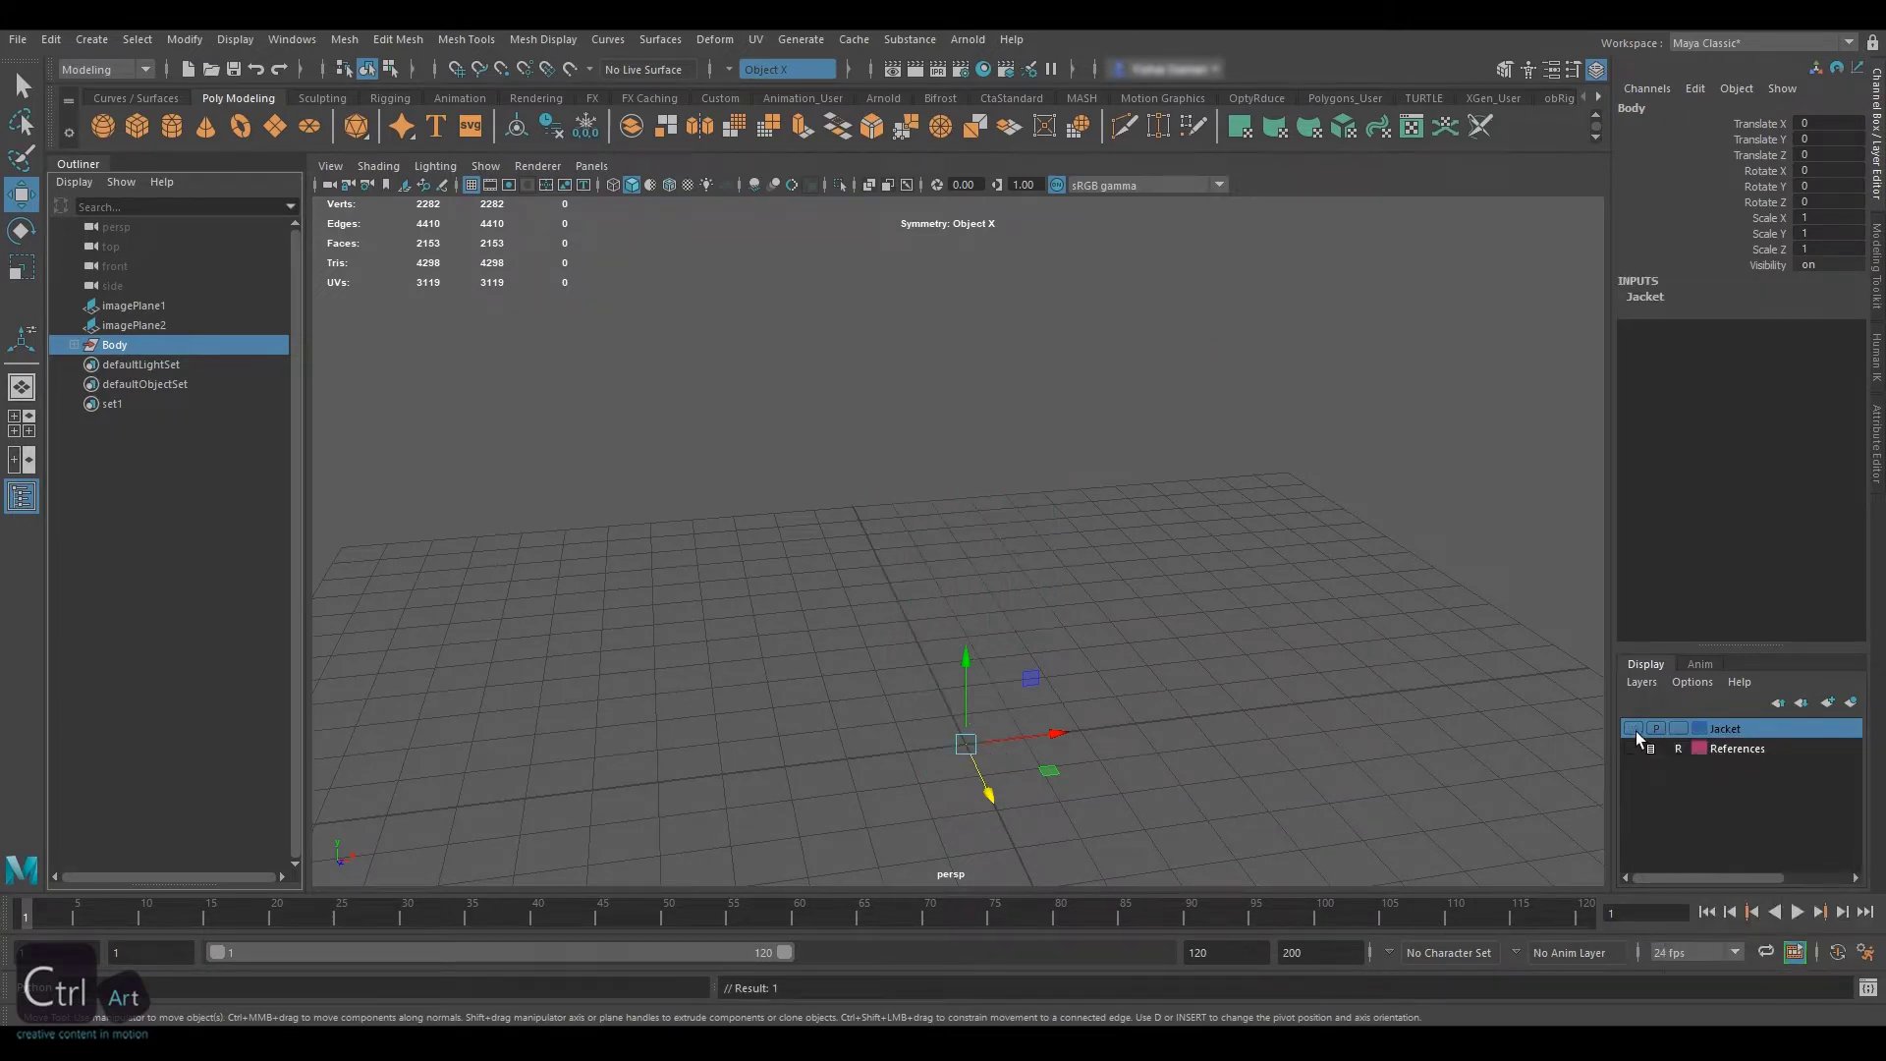
{"action": "left_click", "coordinate": [1371, 572]}
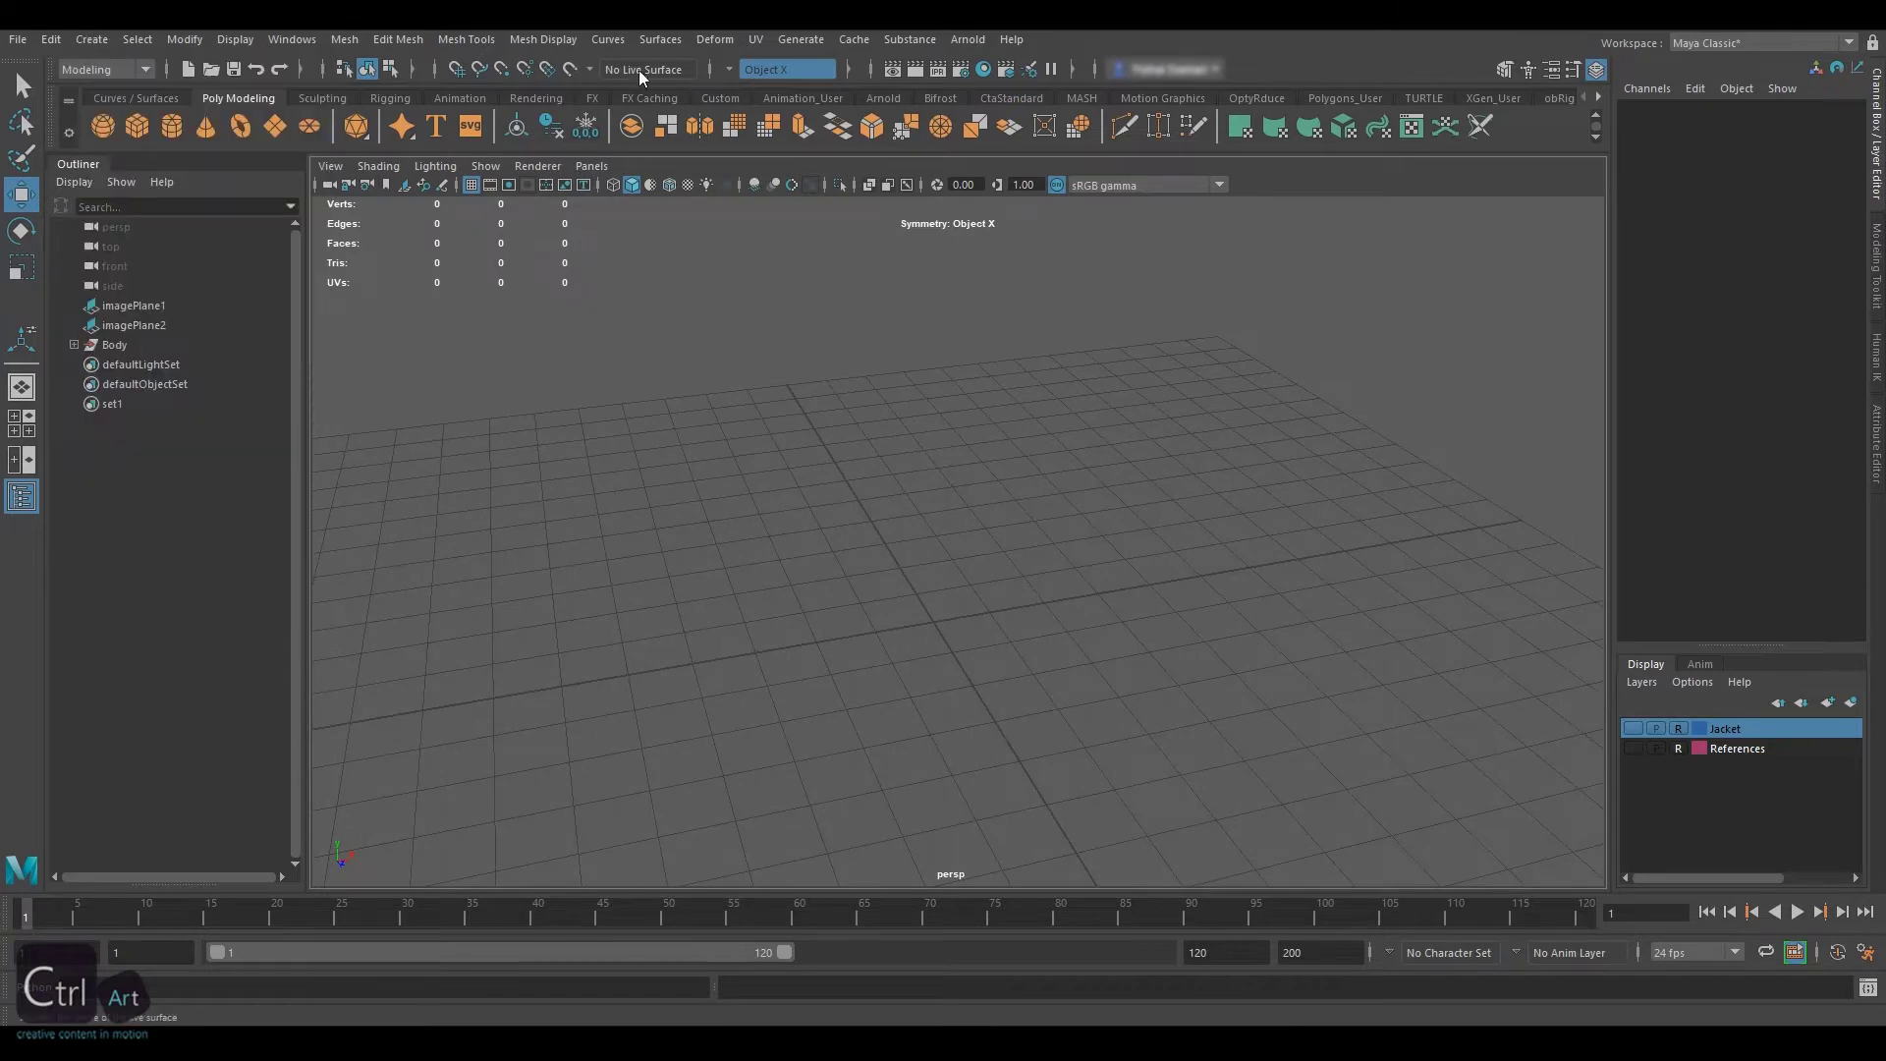
Turn symmetry off and create a free image plane at the origin
{"action": "left_click", "coordinate": [786, 69]}
{"action": "left_click", "coordinate": [758, 77]}
{"action": "left_click", "coordinate": [90, 39]}
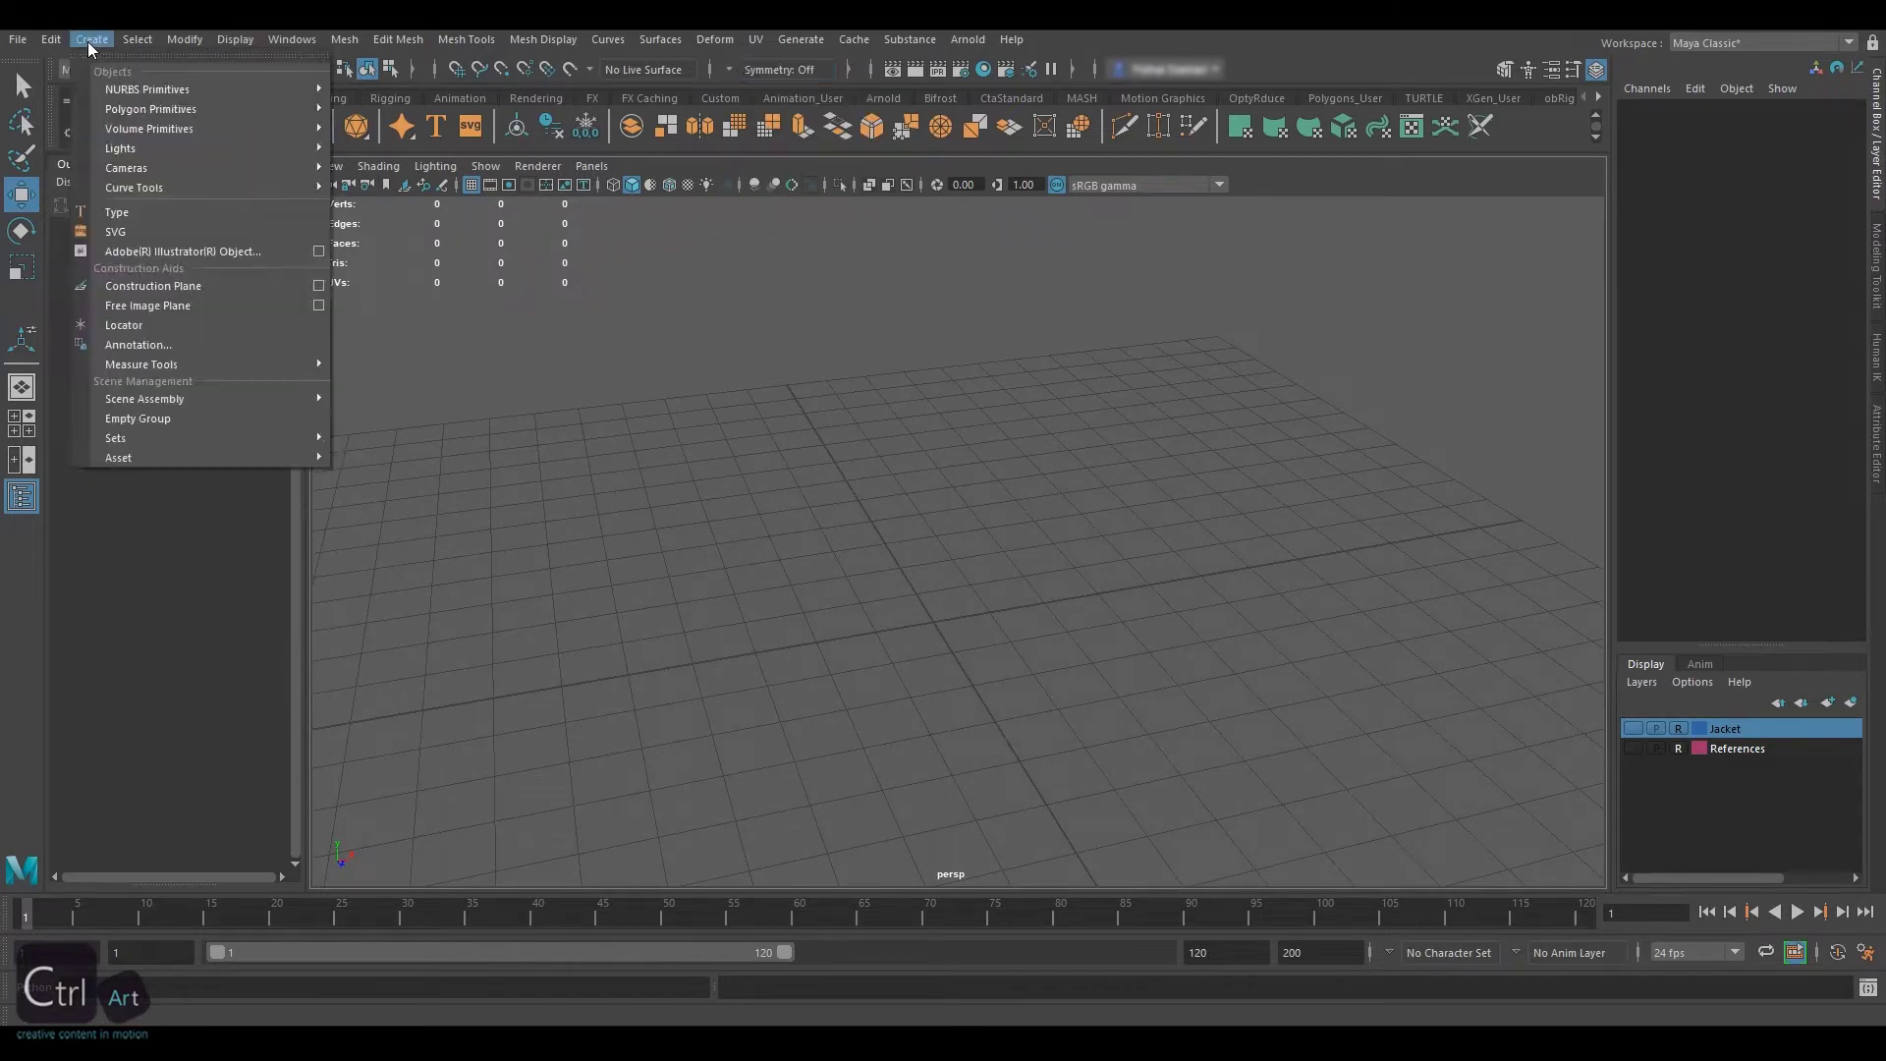
{"action": "left_click", "coordinate": [171, 307]}
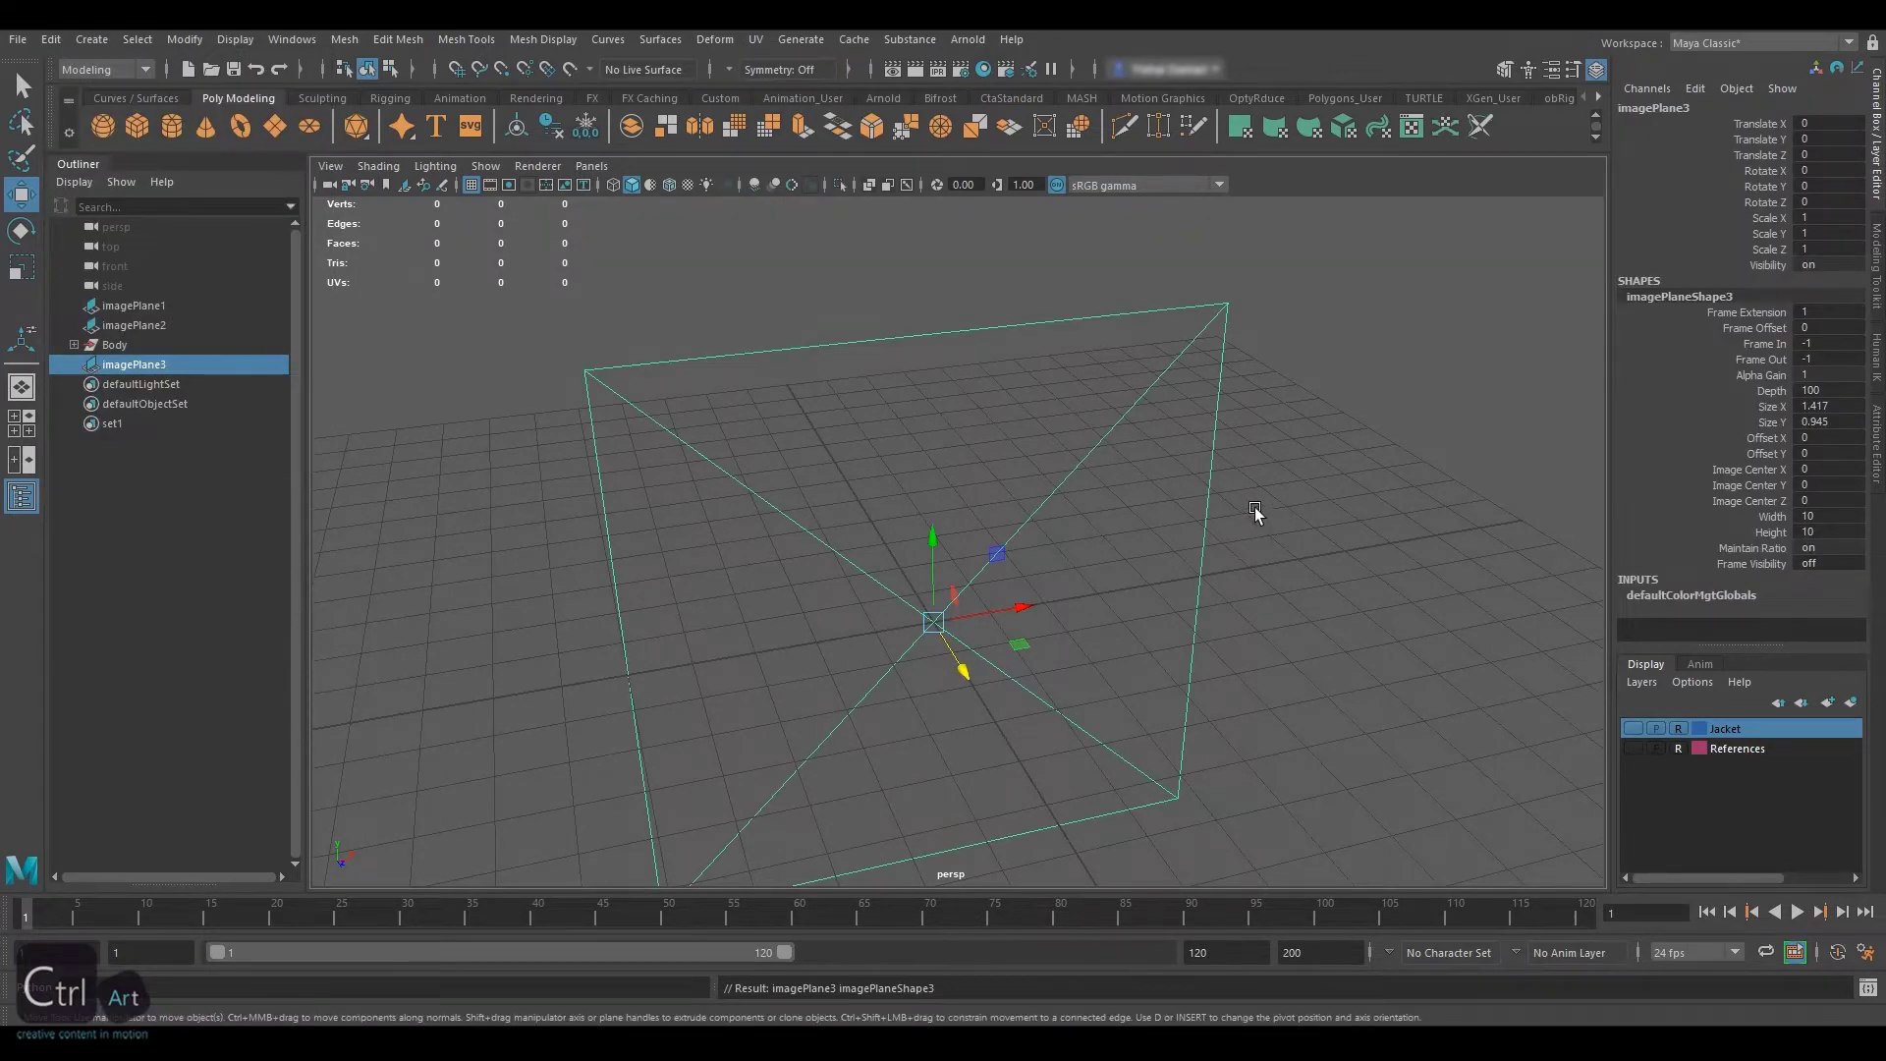
Load hand-106729_1920.jpg from the sourceimages folder as the new image plane's picture
{"action": "scroll", "coordinate": [1254, 511], "scroll_direction": "down", "scroll_amount": 3}
{"action": "left_click", "coordinate": [1552, 69]}
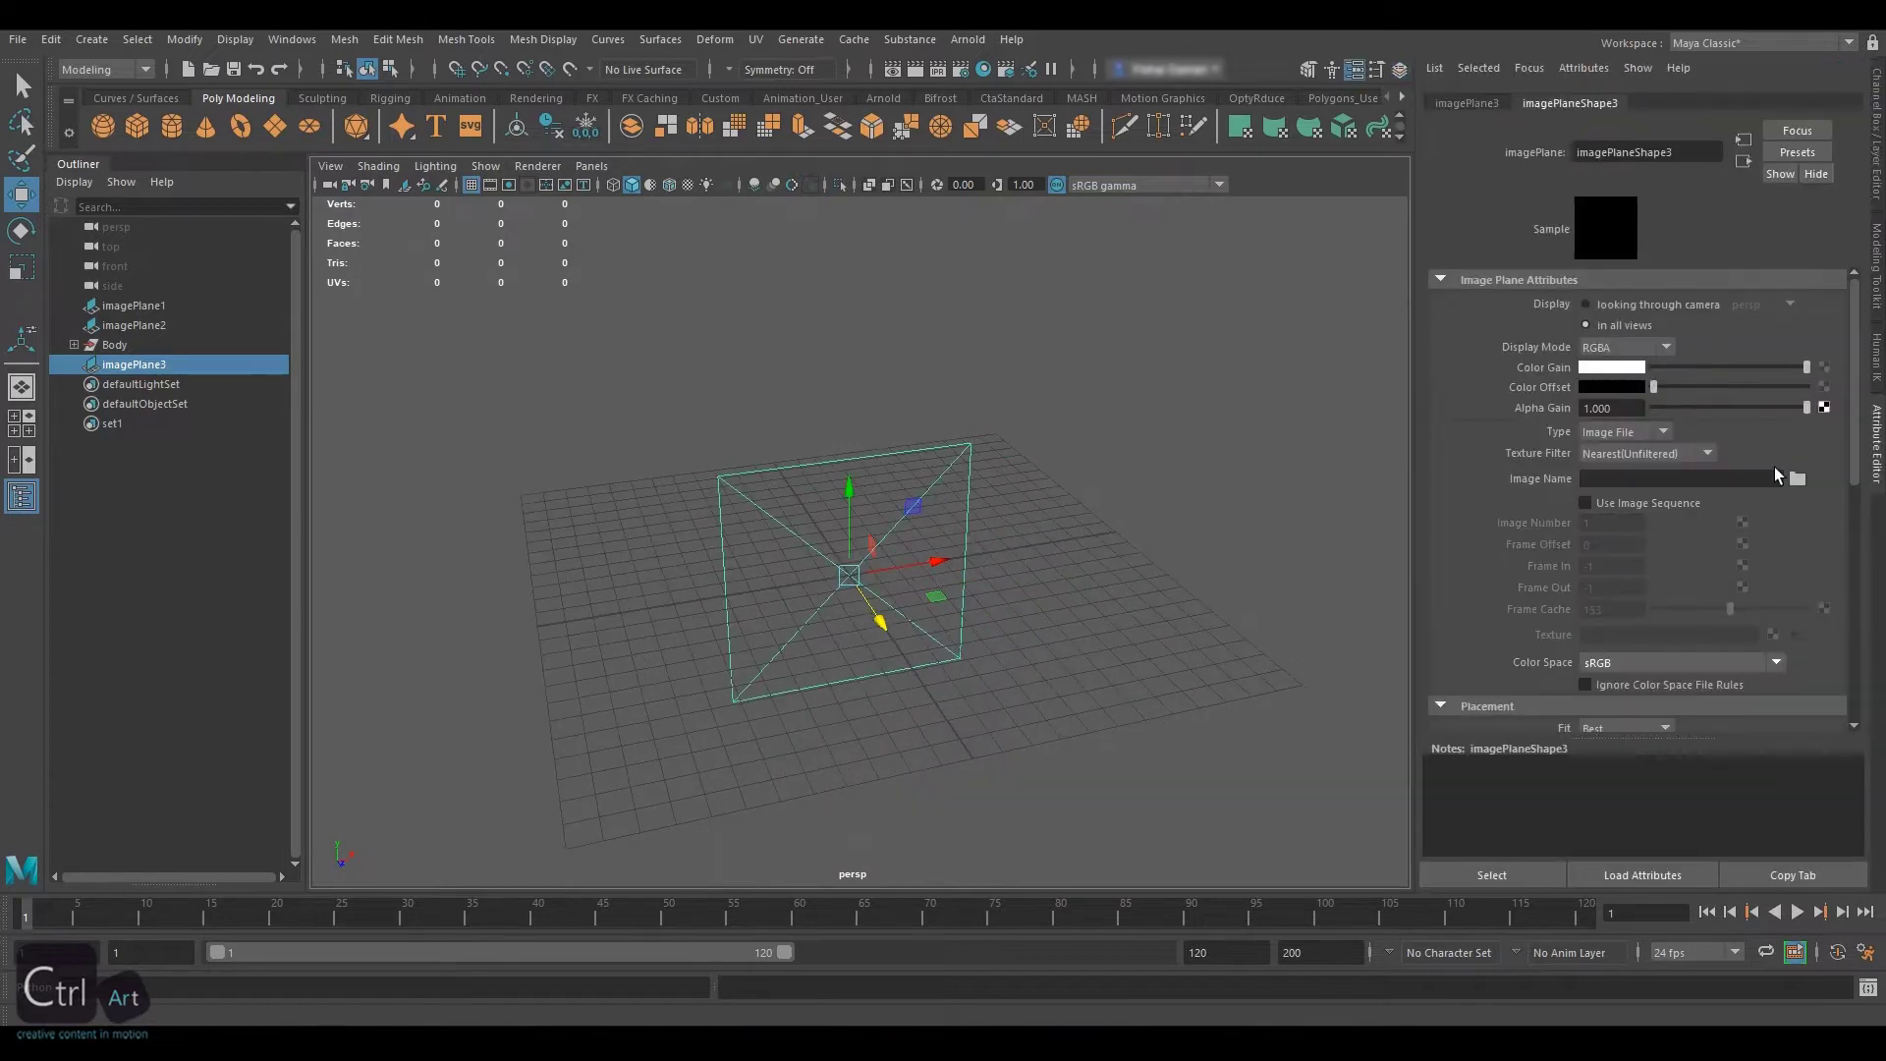
{"action": "left_click", "coordinate": [1794, 478]}
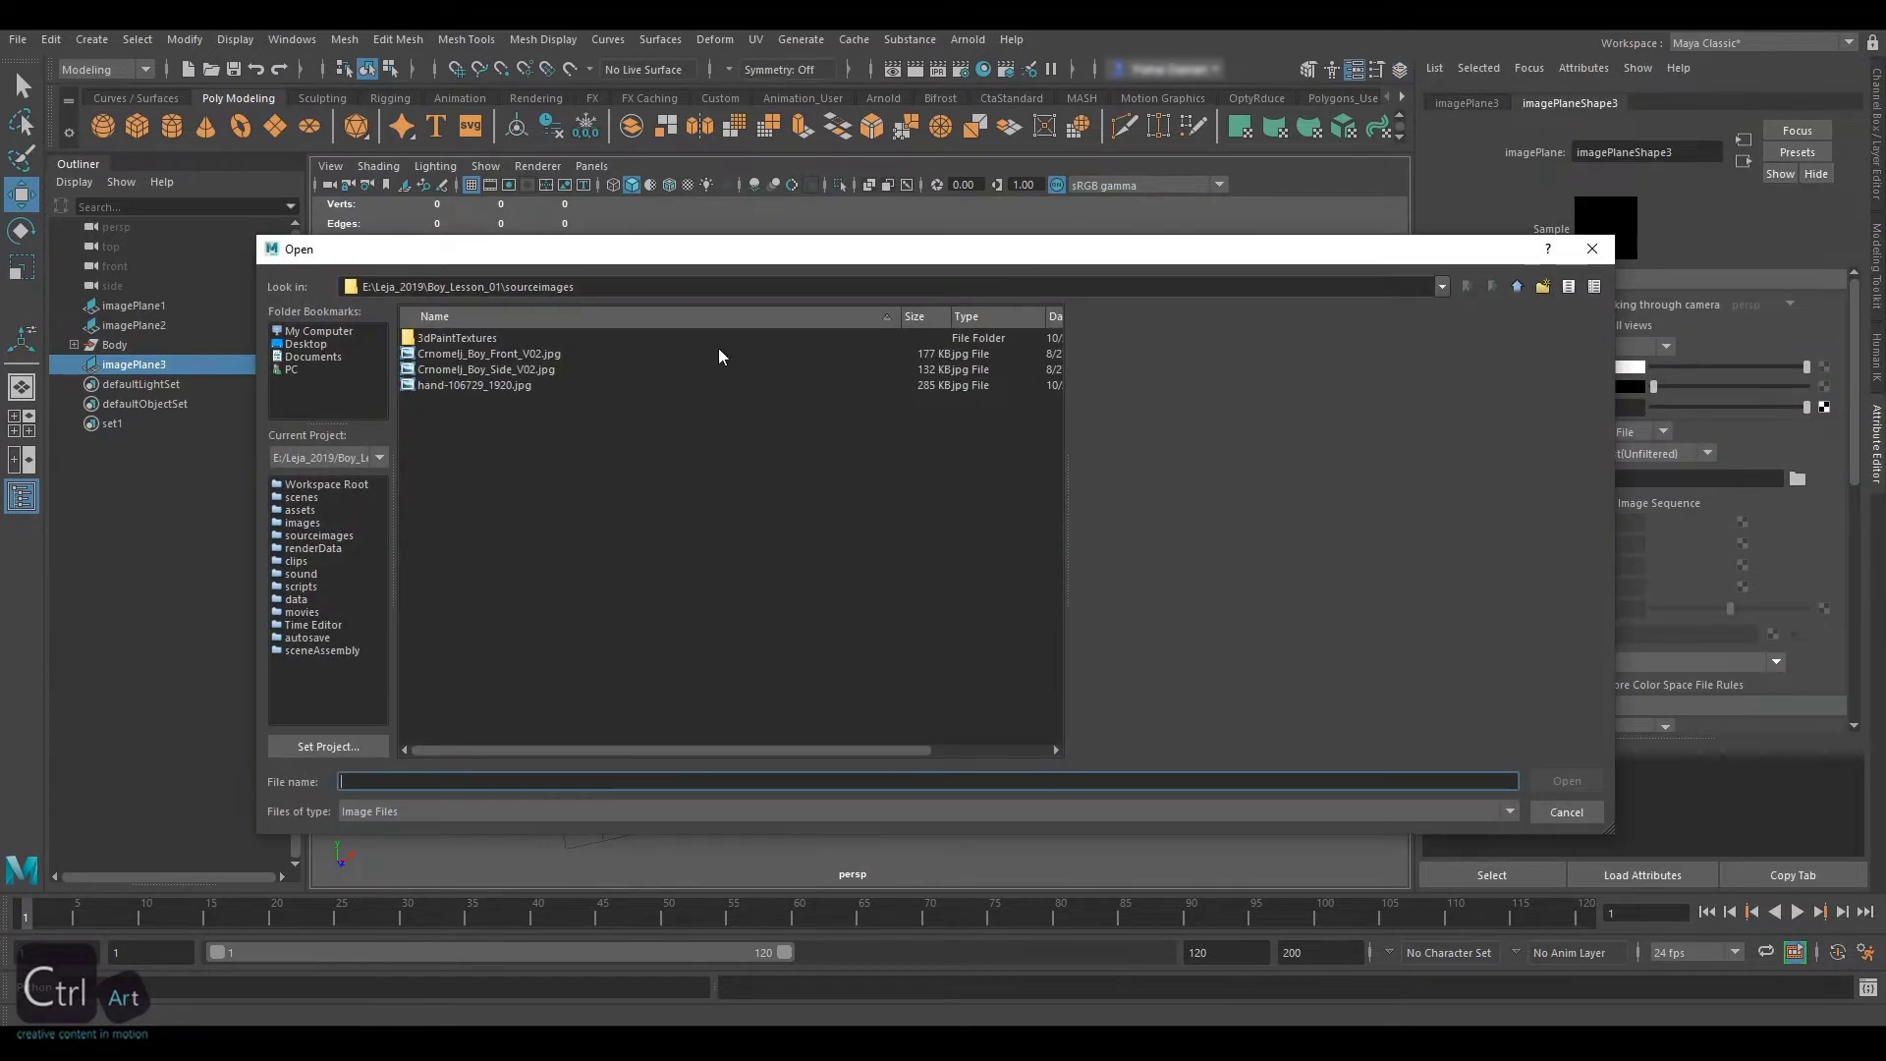
{"action": "left_click", "coordinate": [458, 386]}
{"action": "left_click", "coordinate": [1567, 780]}
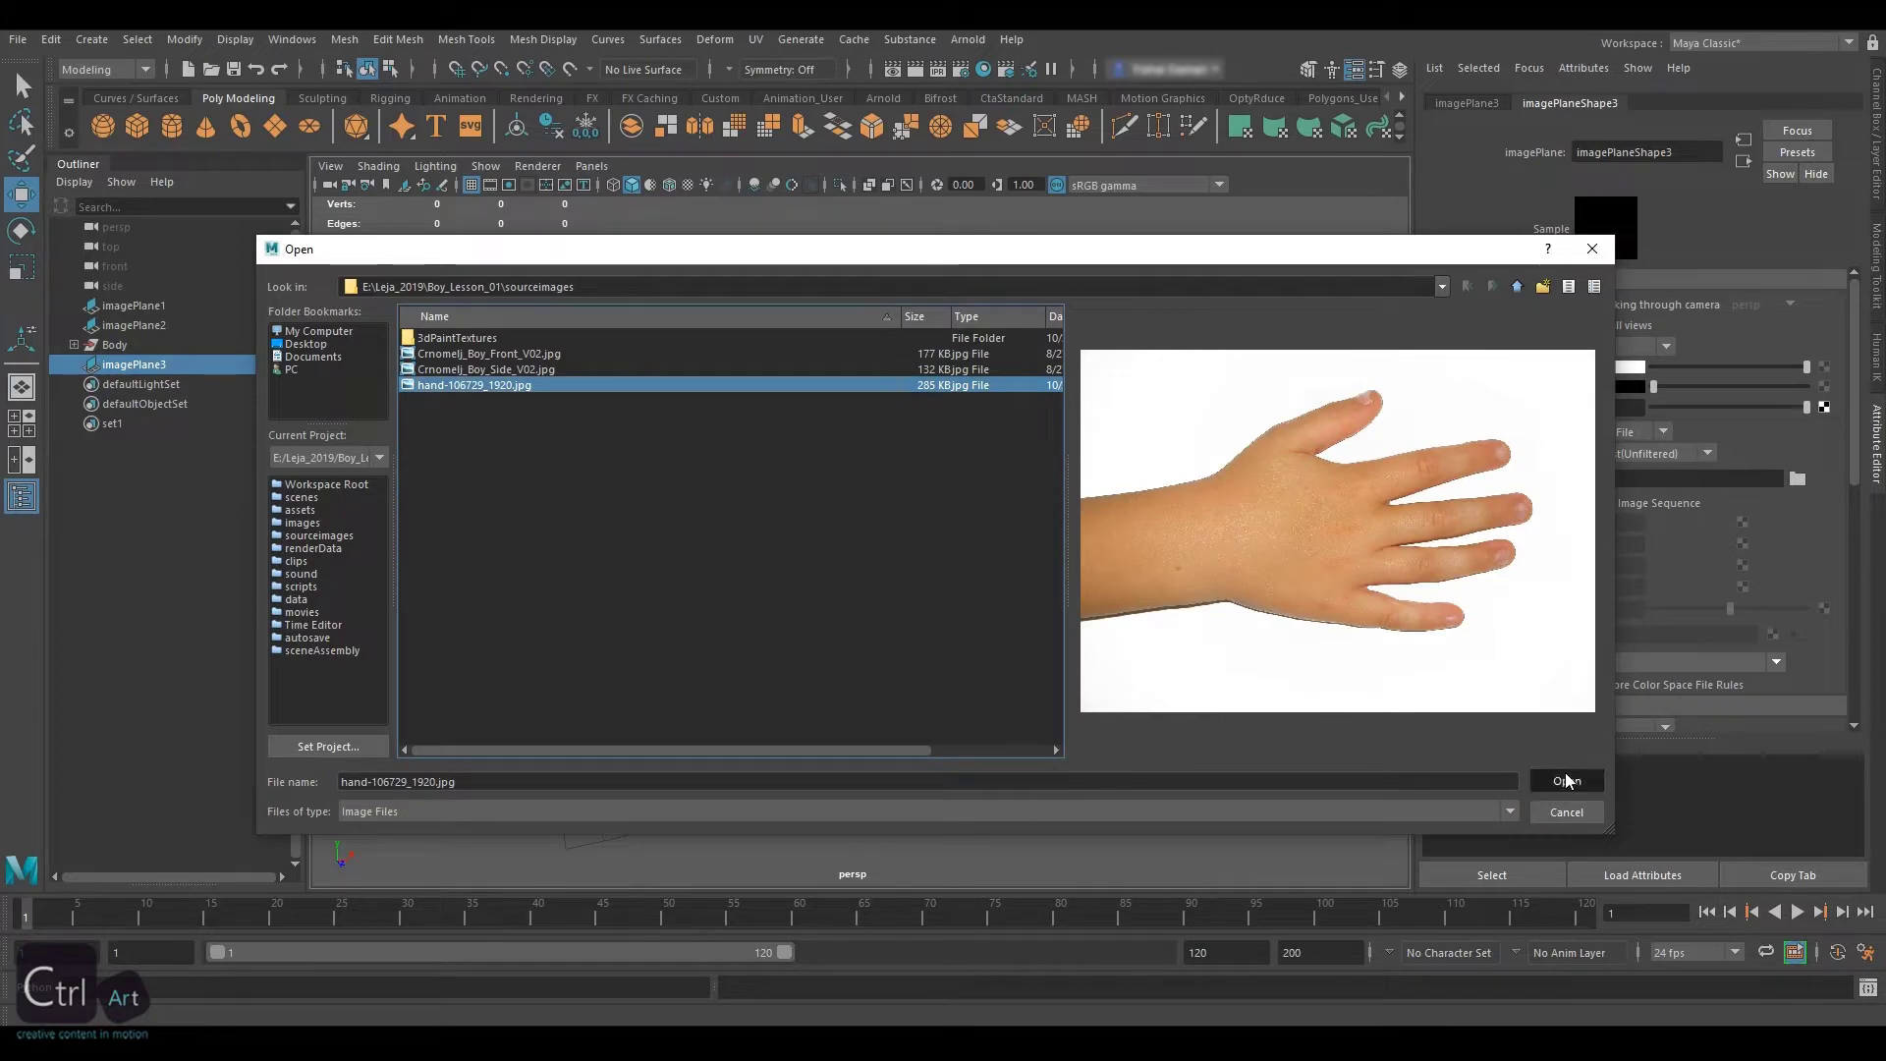
Rotate the hand image plane flat onto the grid and turn it 180 degrees to reverse the fingers' direction
{"action": "key", "text": "e"}
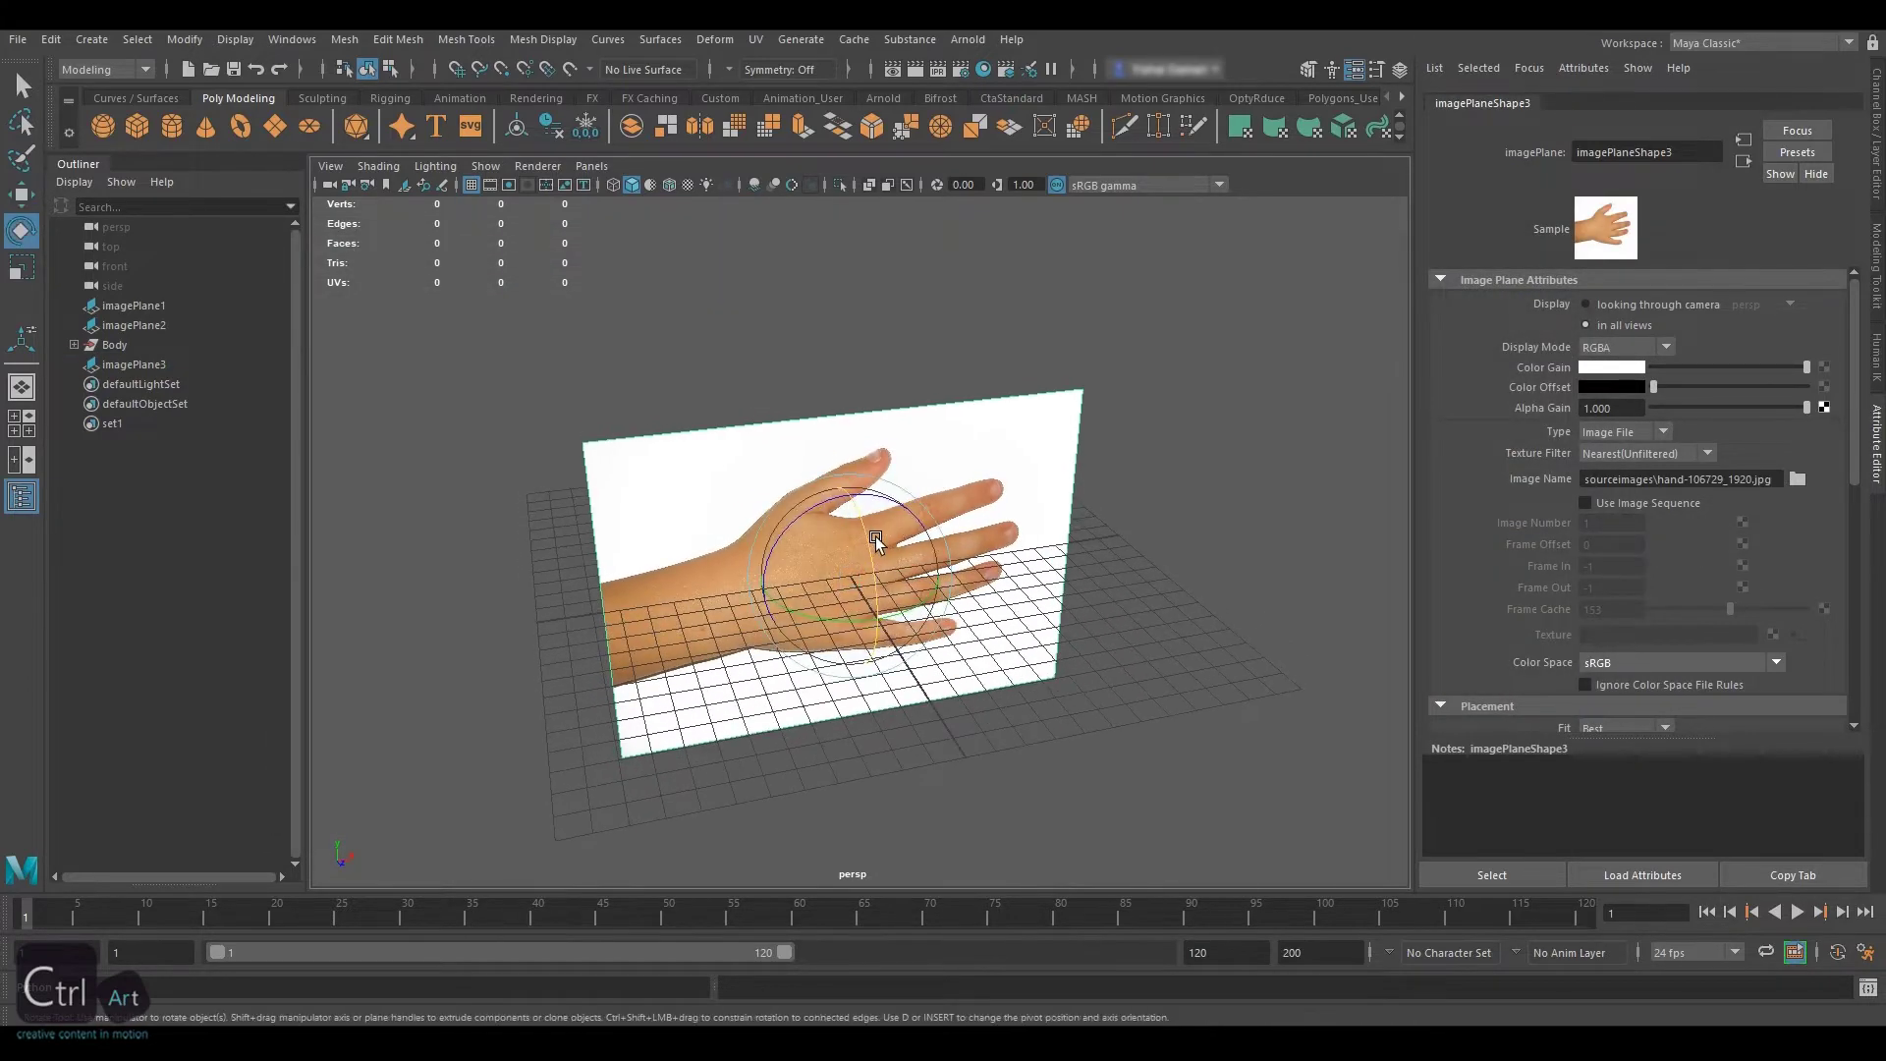
{"action": "left_click_drag", "start_coordinate": [878, 540], "coordinate": [806, 424]}
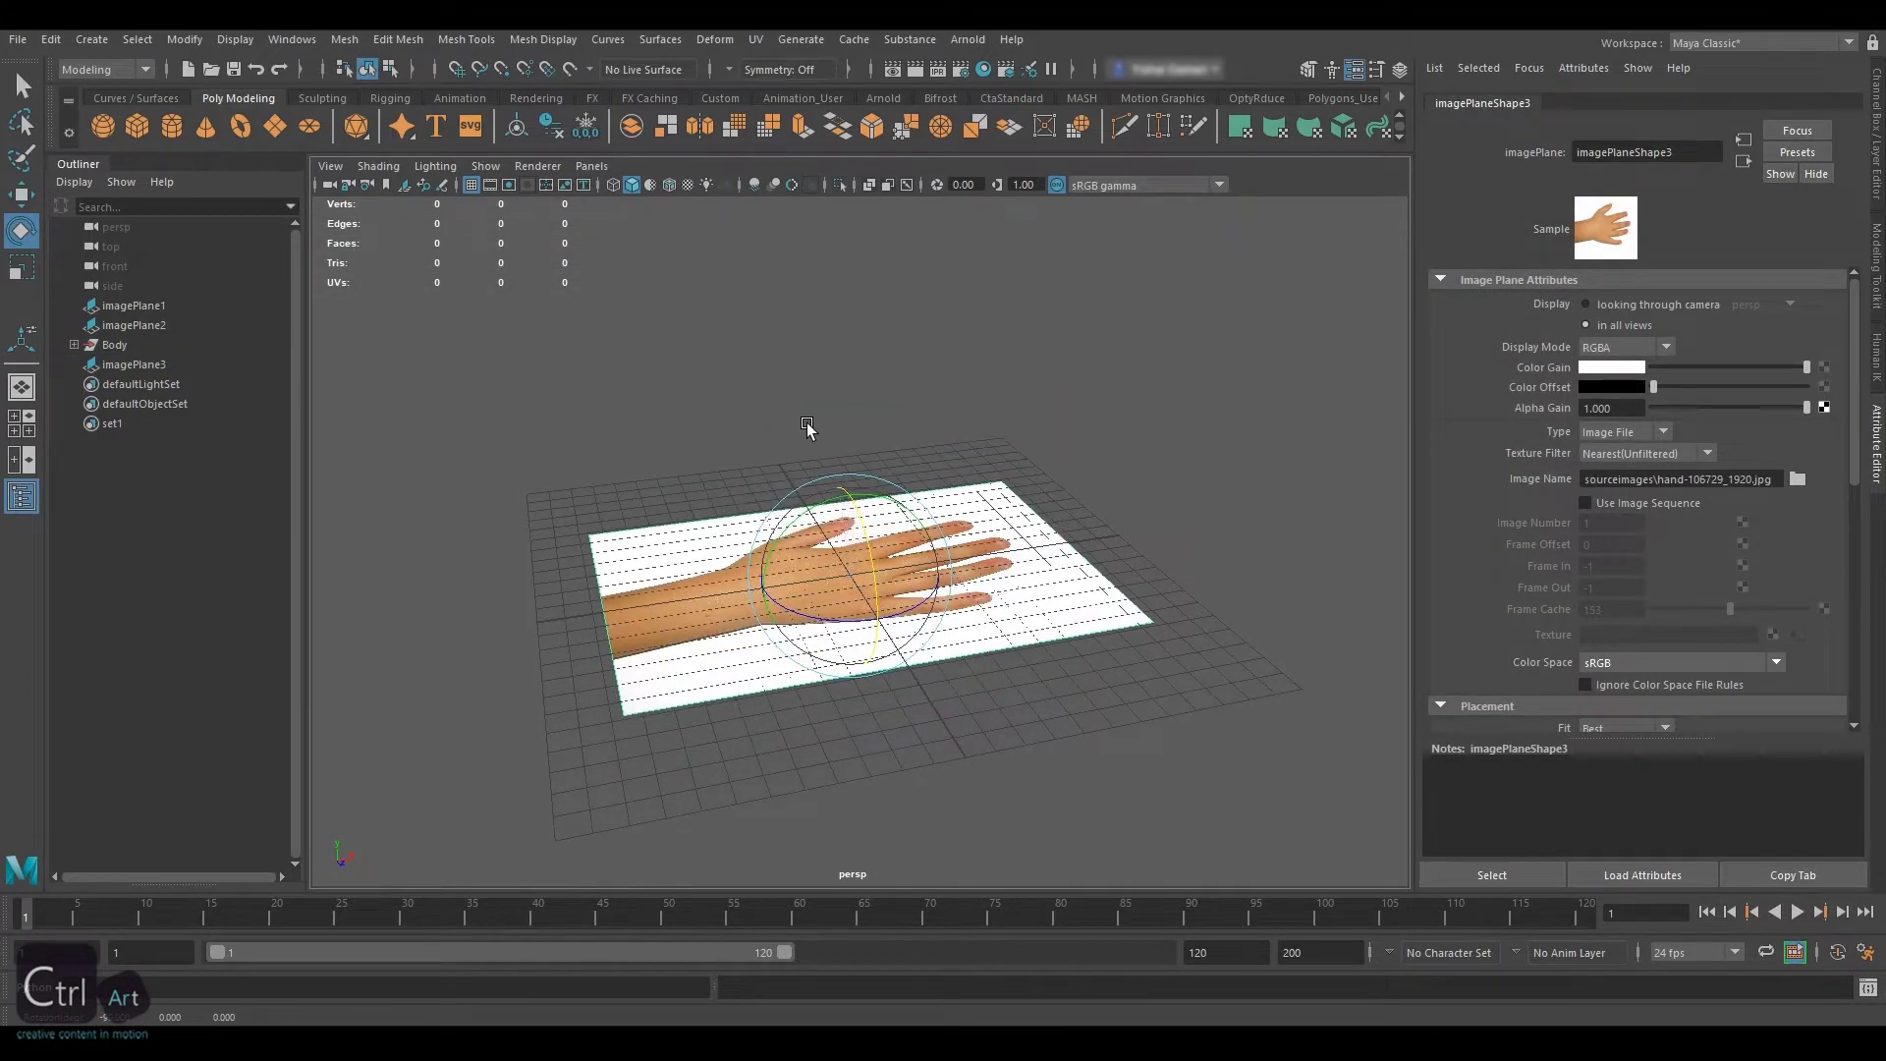
{"action": "left_click_drag", "start_coordinate": [921, 601], "coordinate": [771, 559]}
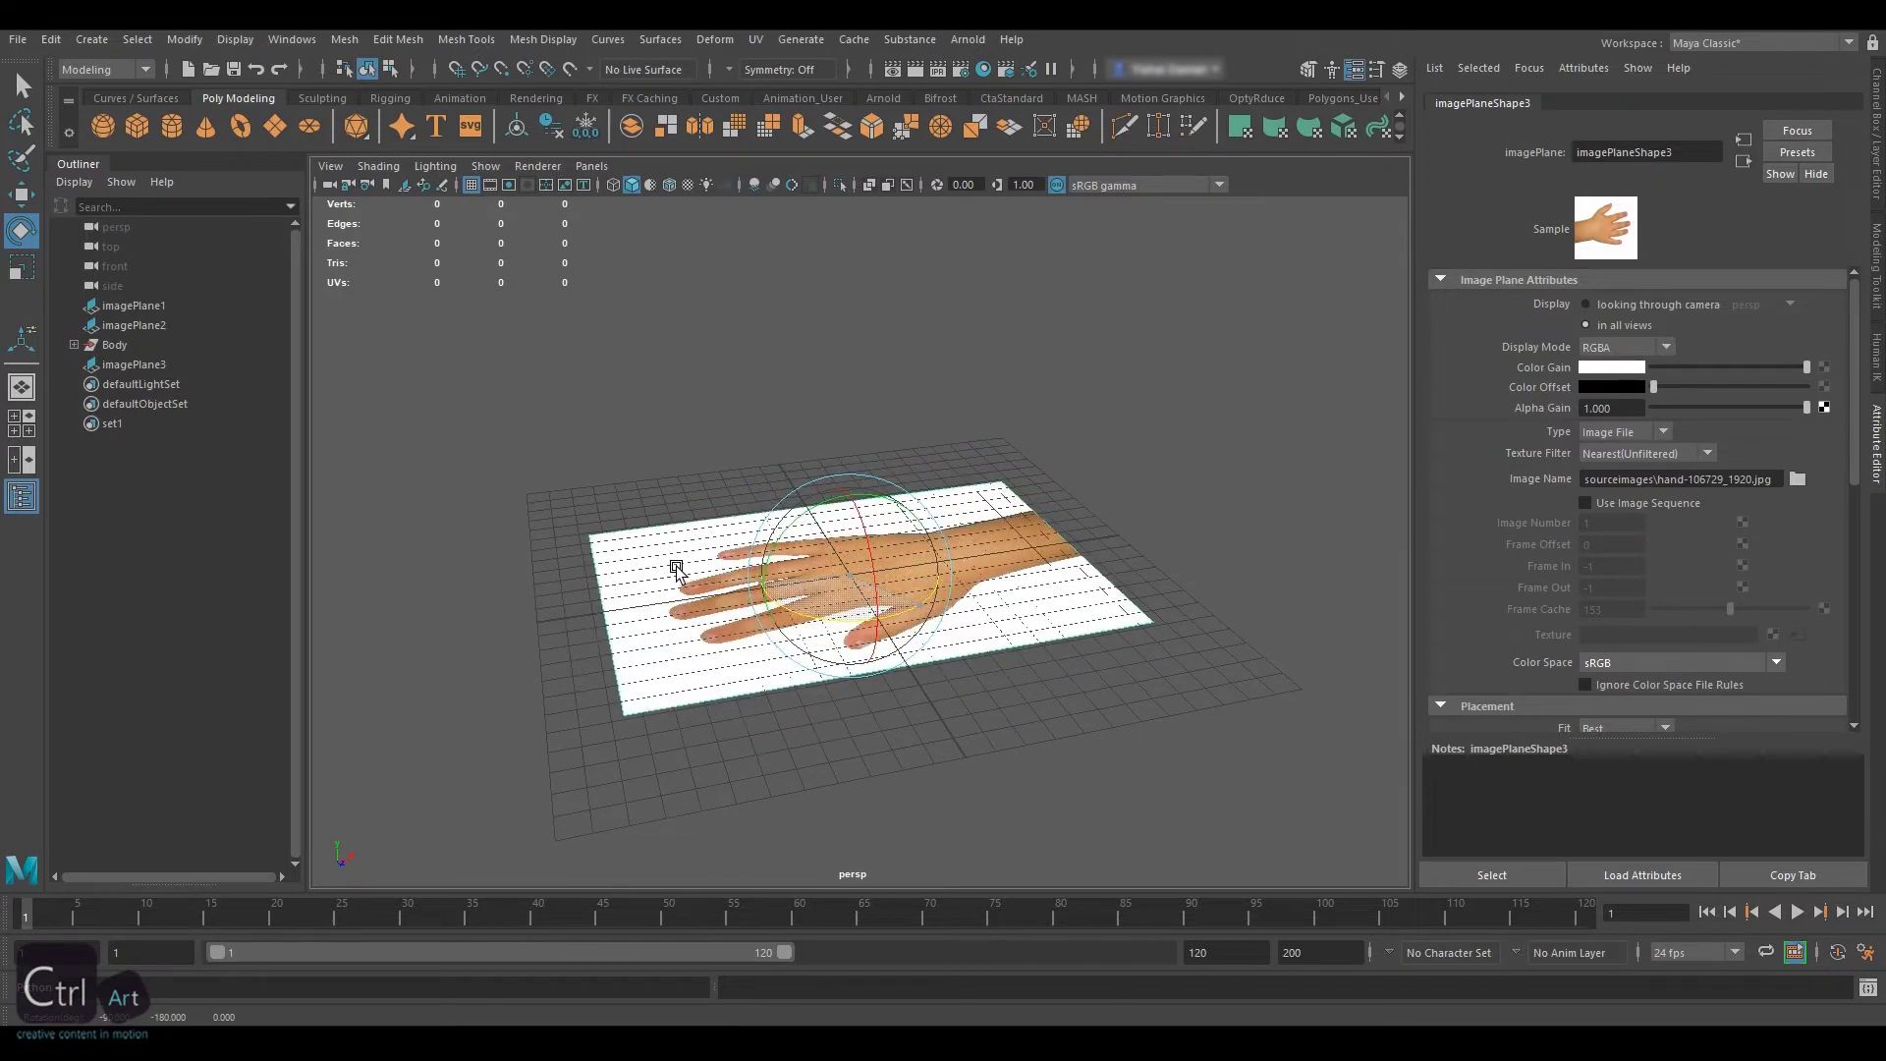
Show the Jacket layer, scale the hand image plane down and move it towards the character's right-arm side
{"action": "left_click", "coordinate": [1397, 69]}
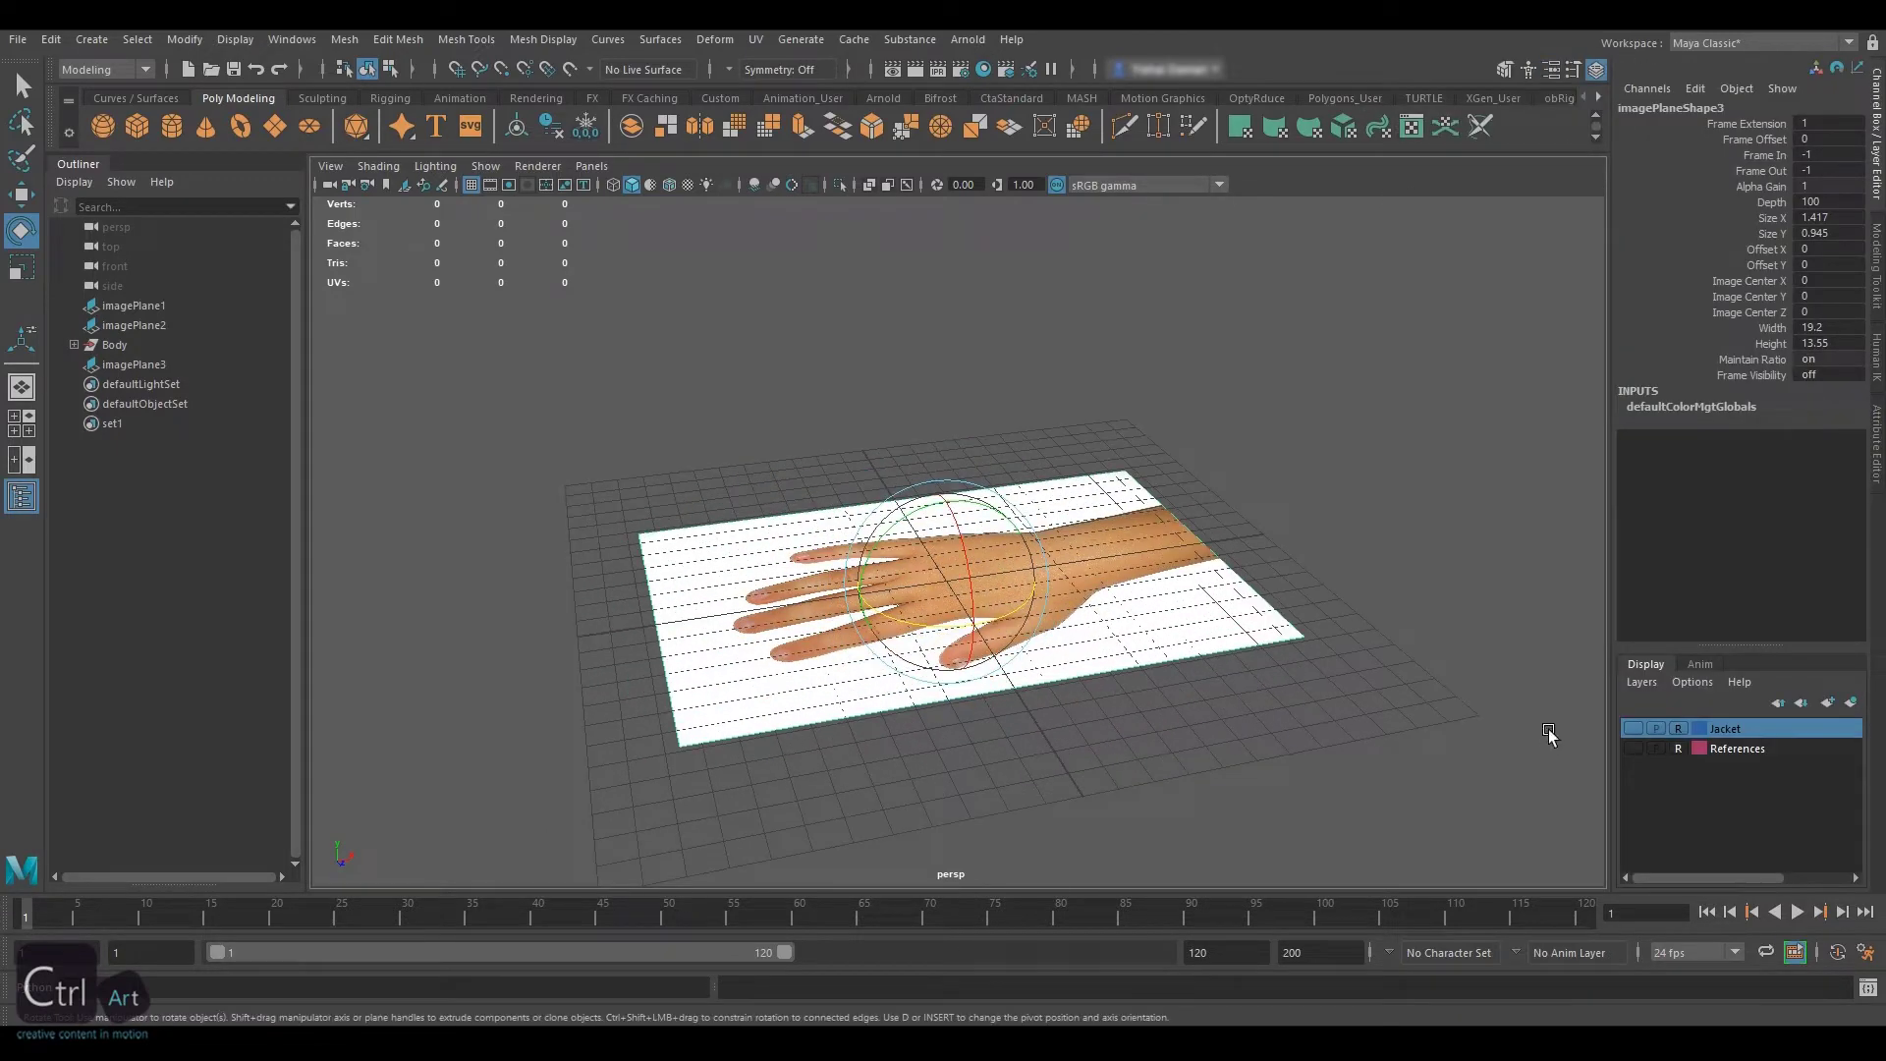
{"action": "left_click", "coordinate": [1633, 728]}
{"action": "key", "text": "f"}
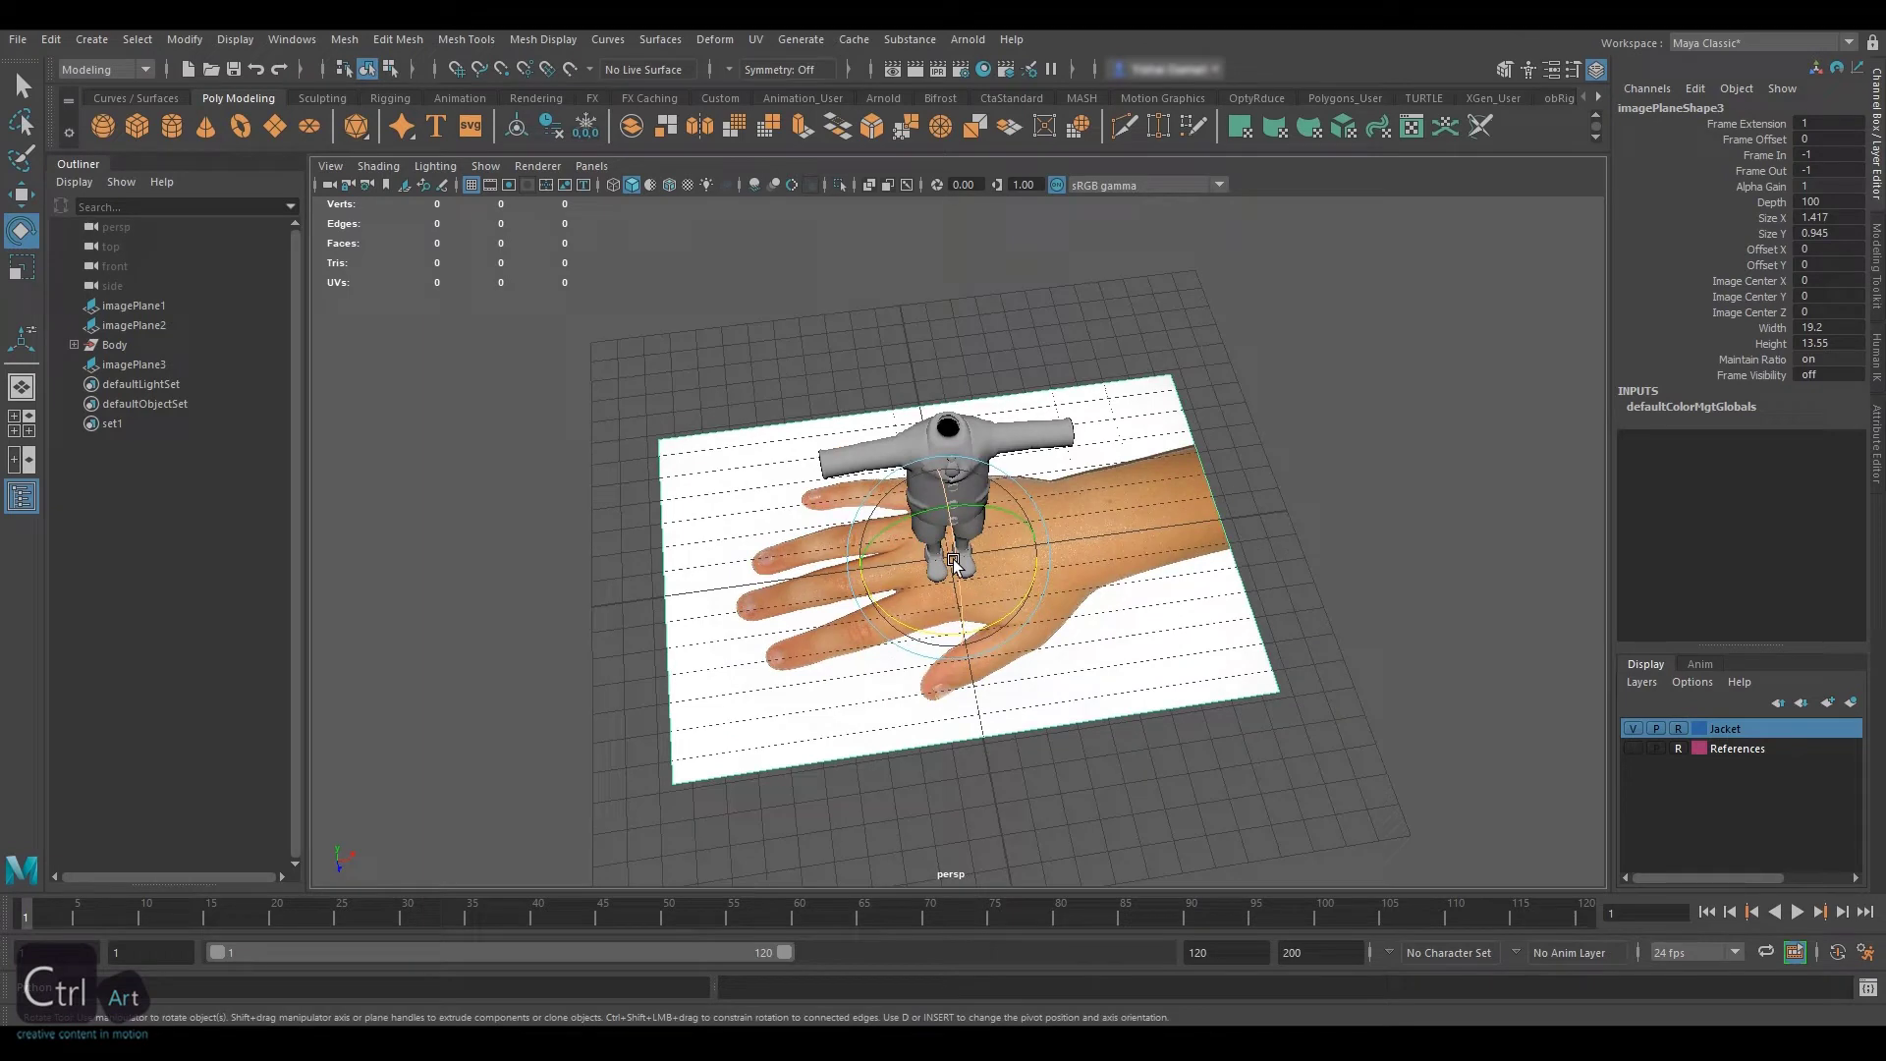
{"action": "key", "text": "r"}
{"action": "left_click_drag", "start_coordinate": [953, 561], "coordinate": [678, 505]}
{"action": "key", "text": "w"}
{"action": "left_click_drag", "start_coordinate": [1043, 547], "coordinate": [894, 566]}
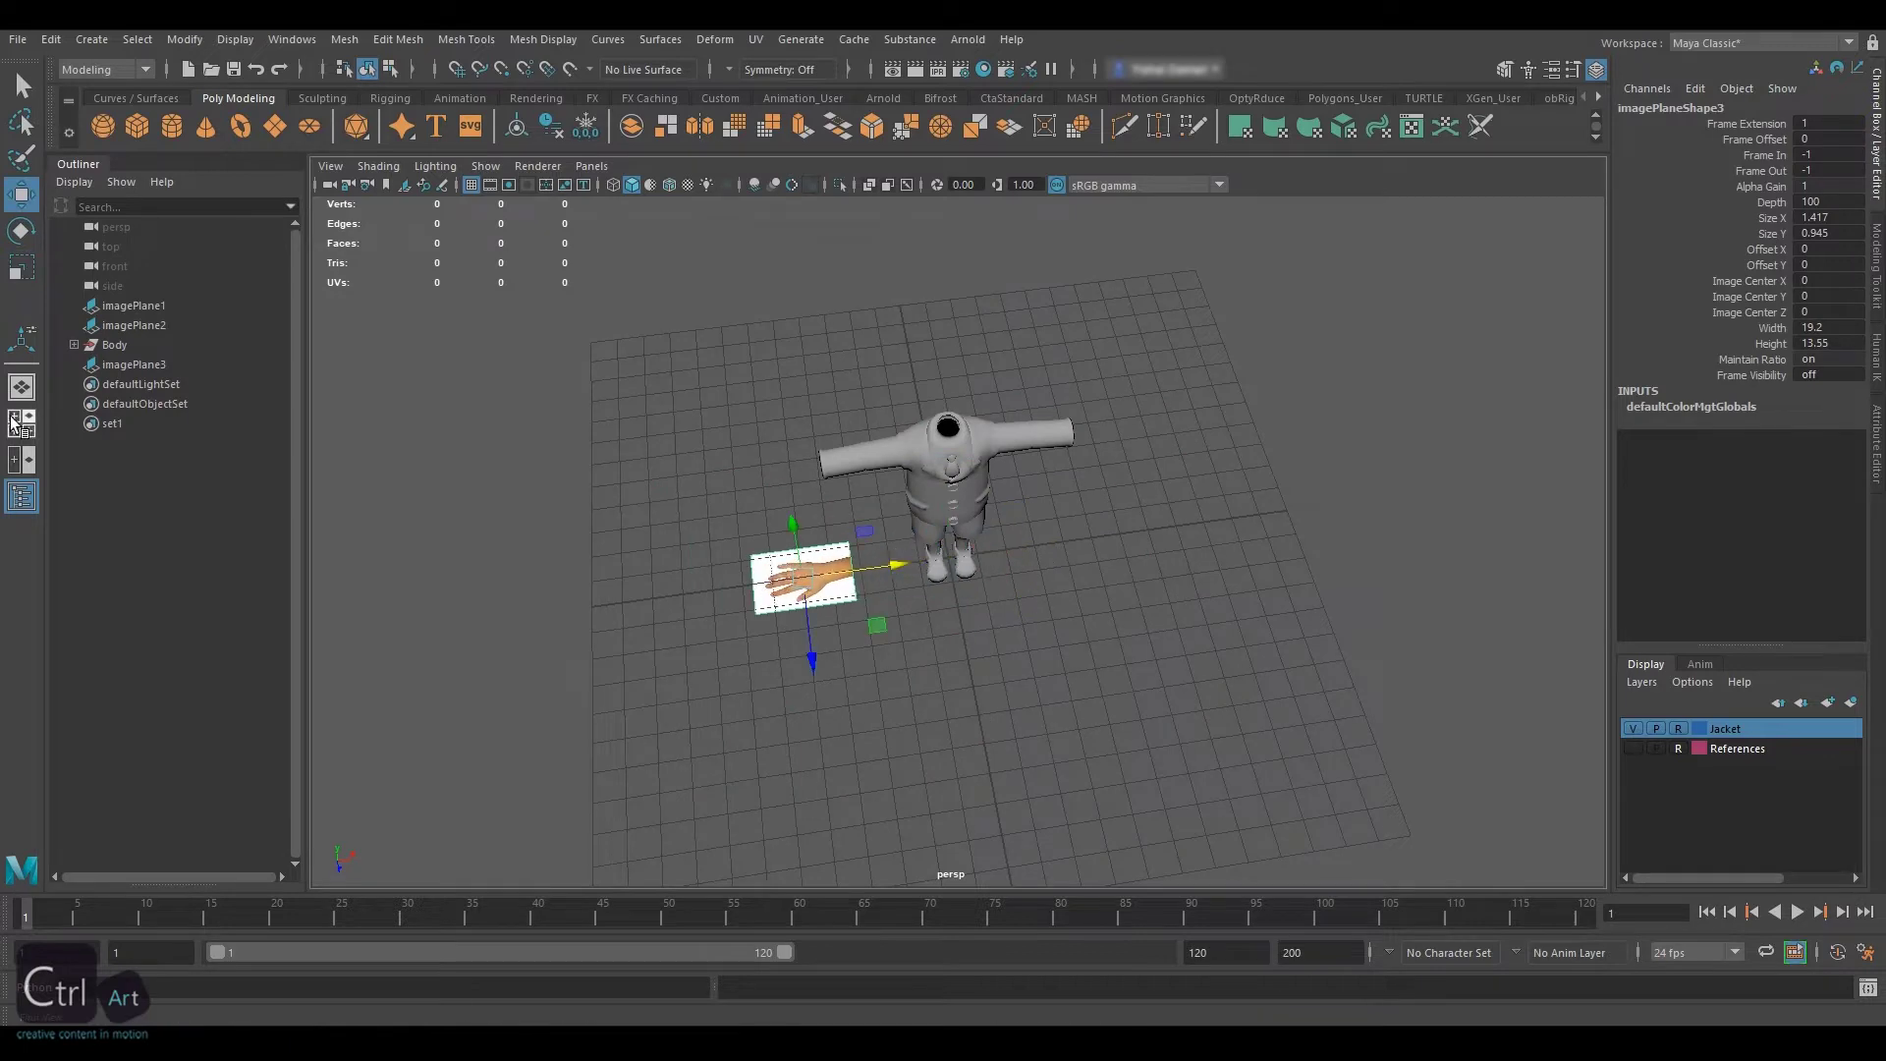
Switch to four shaded views and align the hand image's wrist with the sleeve opening in the top view
{"action": "left_click", "coordinate": [14, 424]}
{"action": "key", "text": "4"}
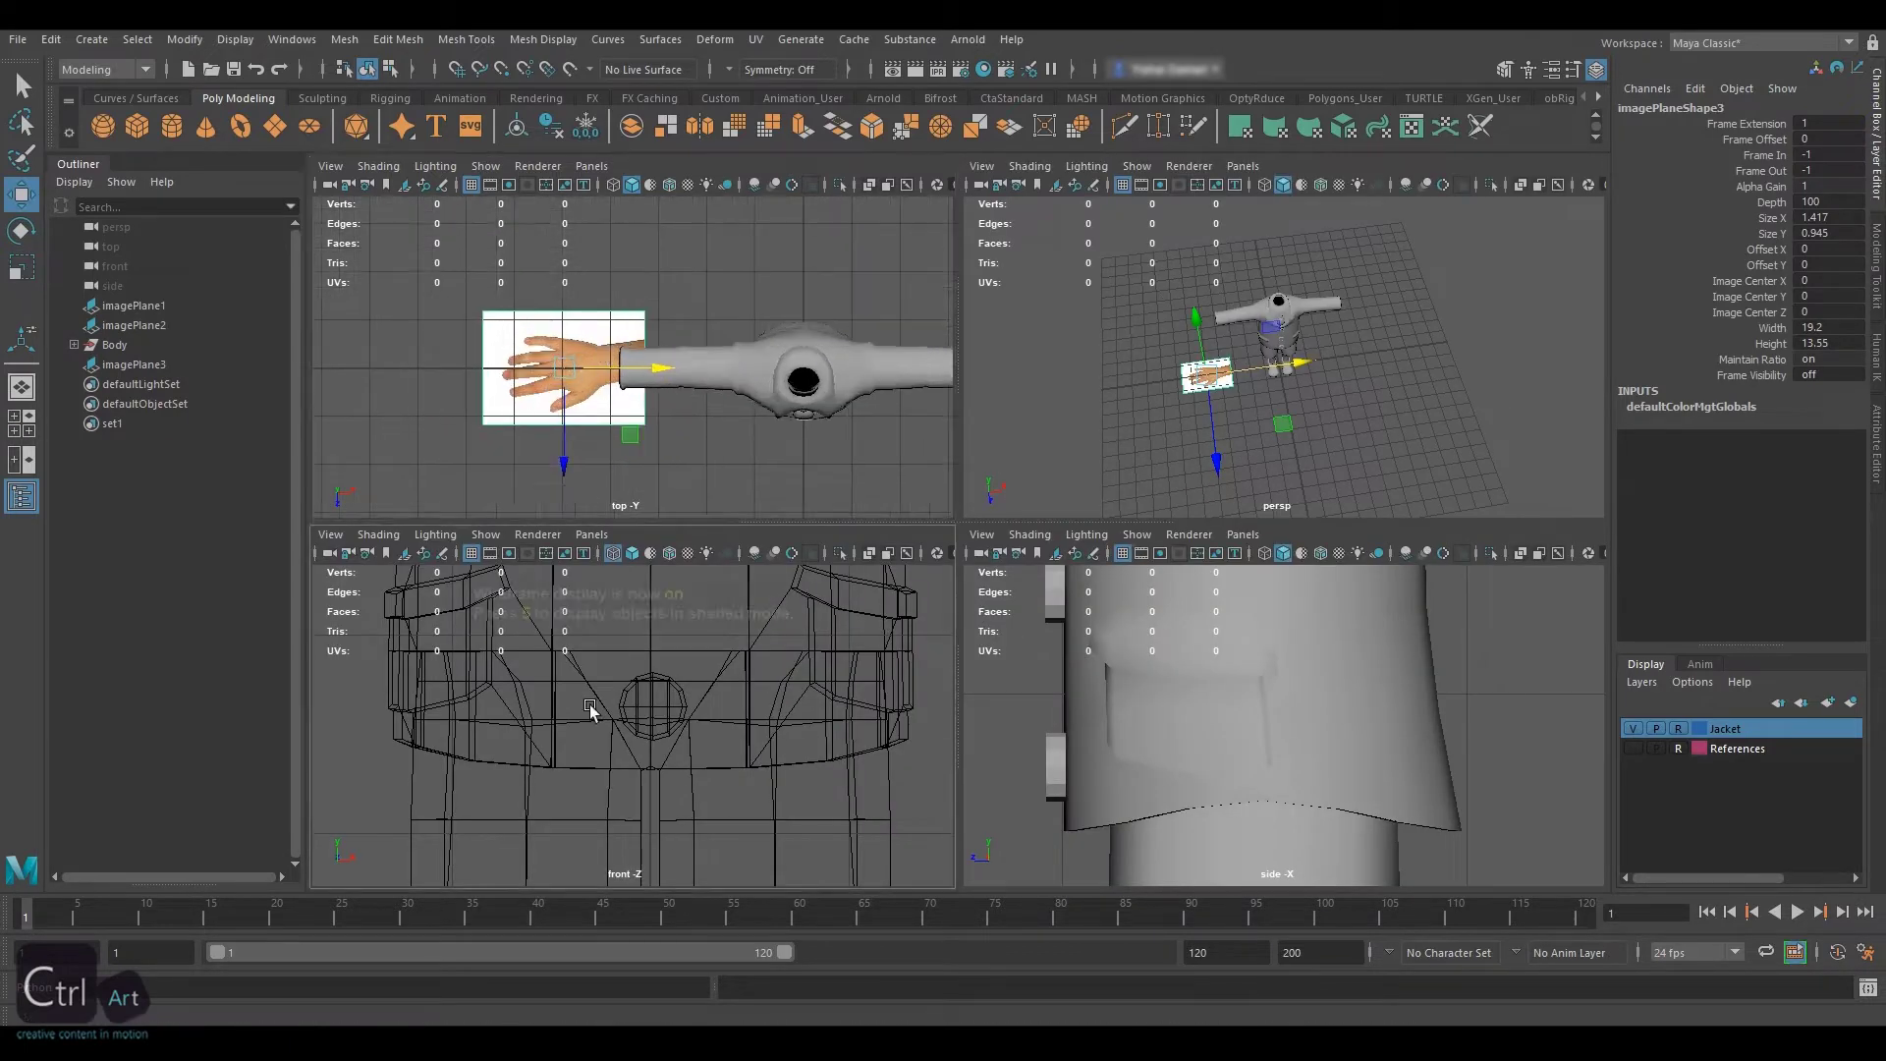
{"action": "key", "text": "5"}
{"action": "key", "text": "5"}
{"action": "key", "text": "f"}
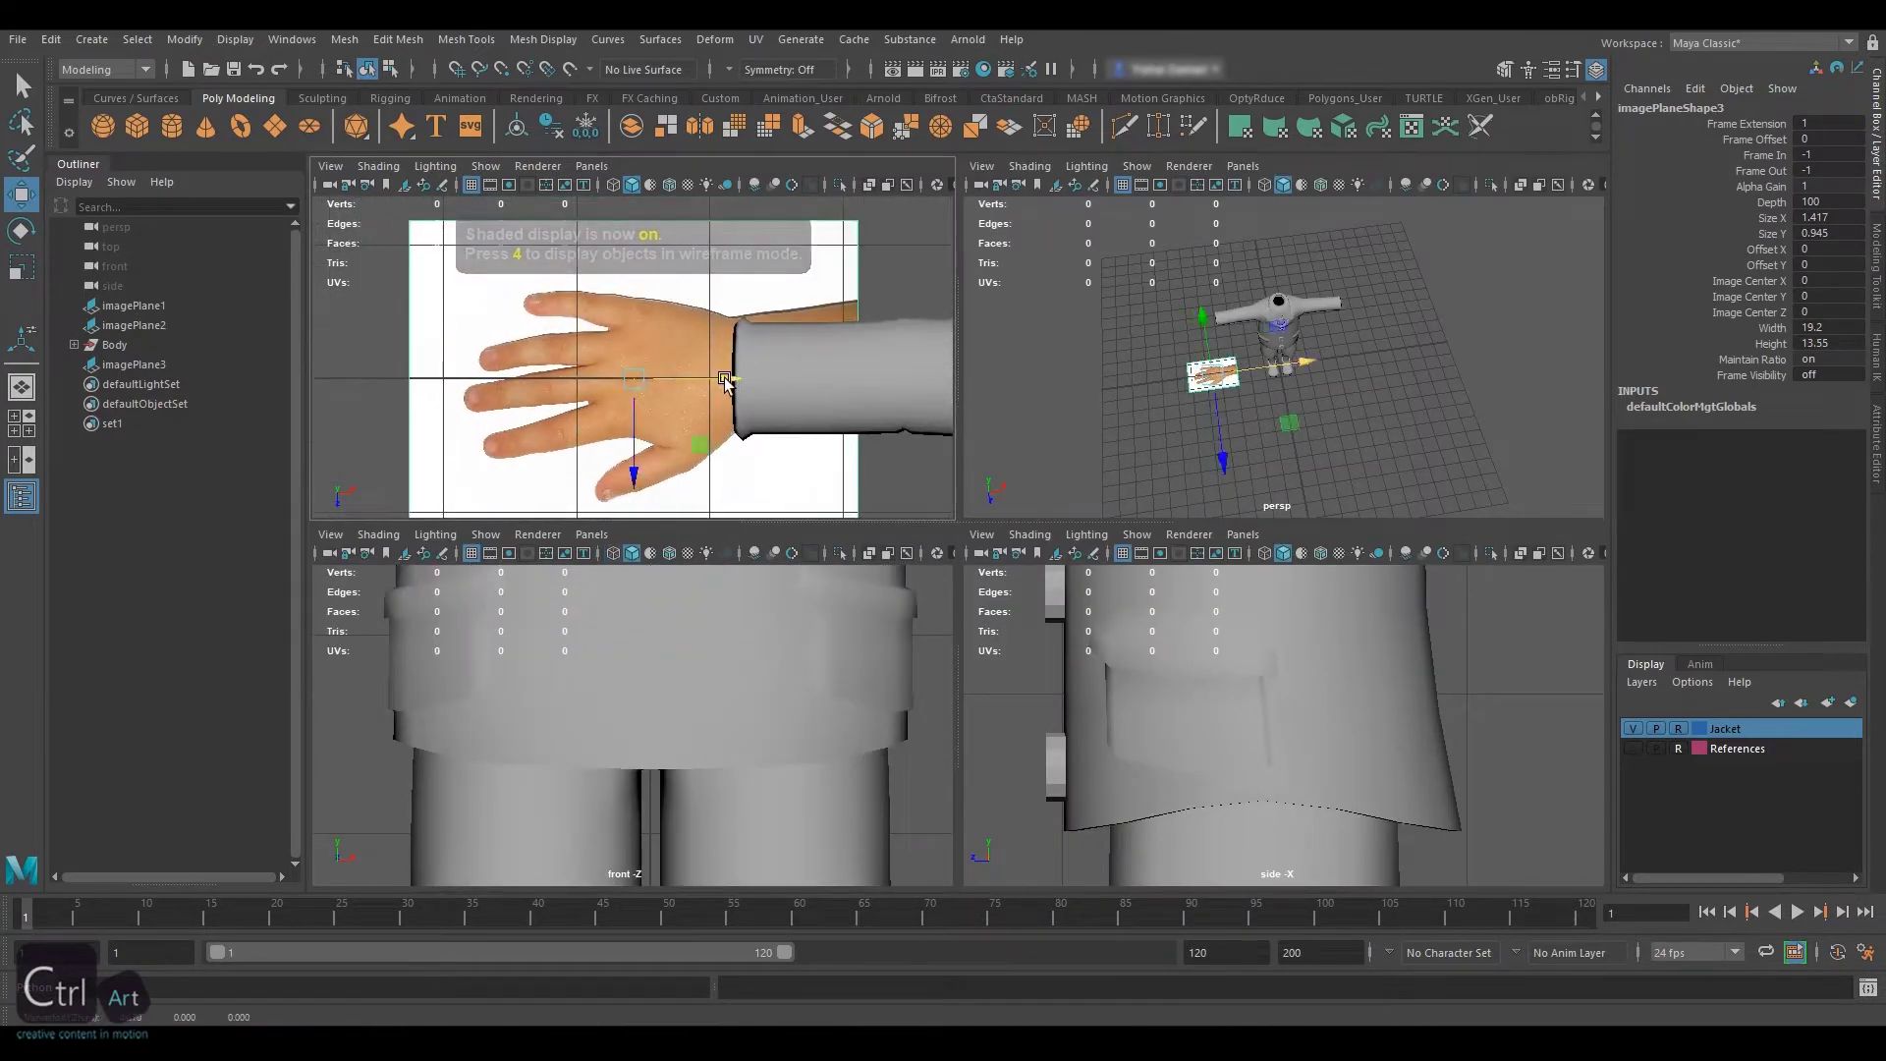
{"action": "scroll", "coordinate": [727, 383], "scroll_direction": "down", "scroll_amount": 5}
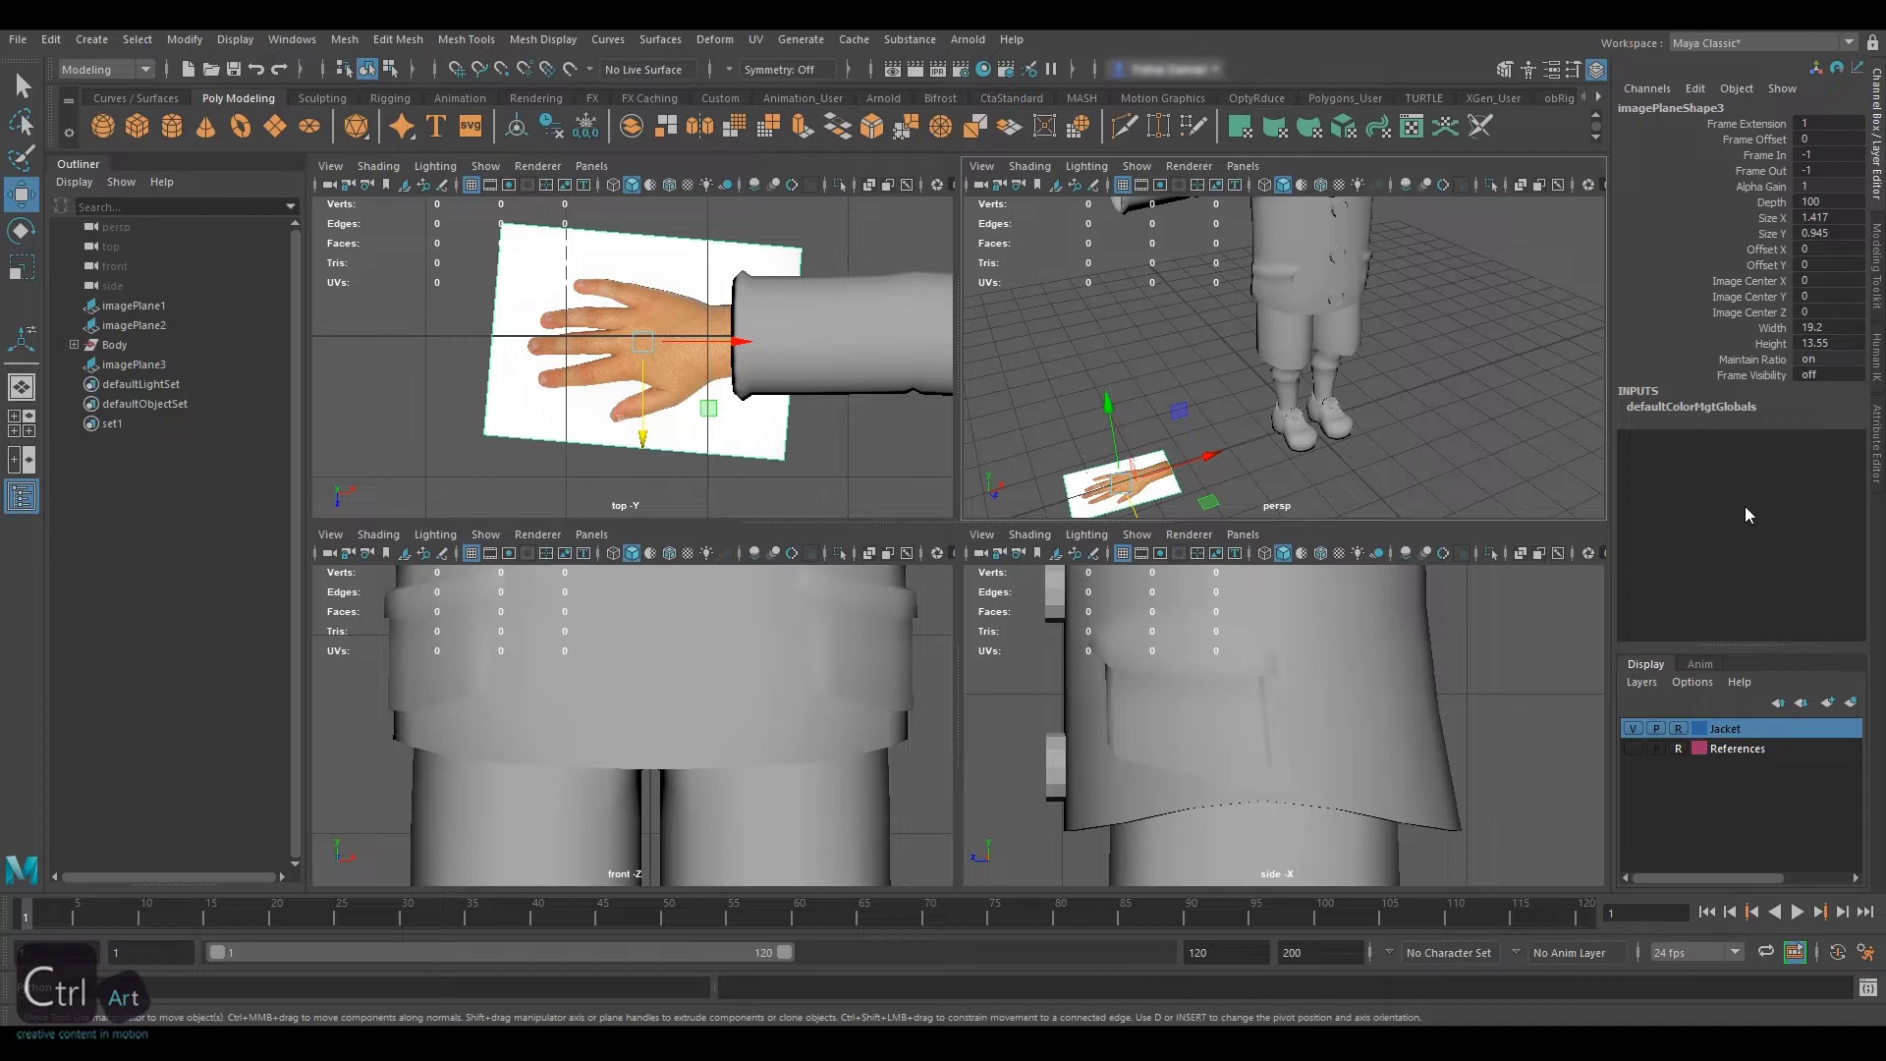
Put the hand image plane on a new layer named Reference_Hand and set the layer to reference display
{"action": "left_click", "coordinate": [1853, 703]}
{"action": "double_click", "coordinate": [1729, 728]}
{"action": "type", "text": "Reference_Hand"}
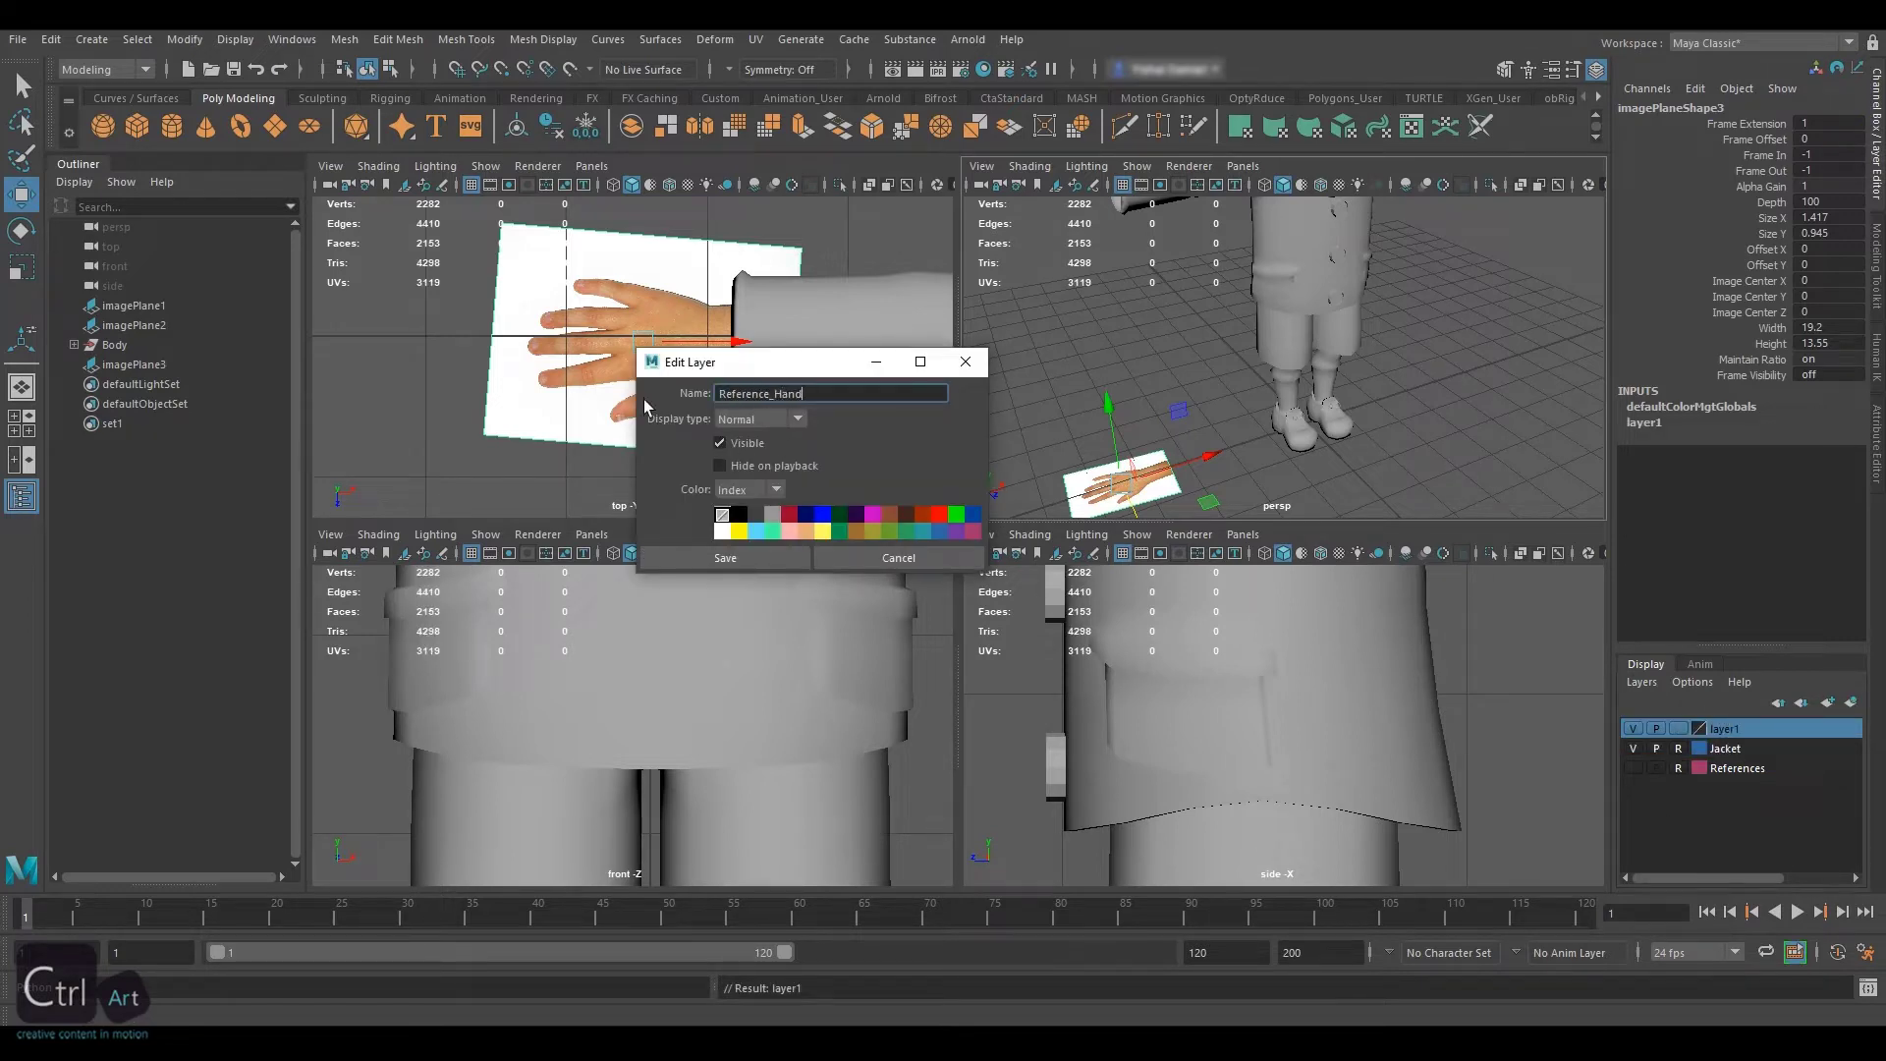
{"action": "left_click", "coordinate": [786, 556]}
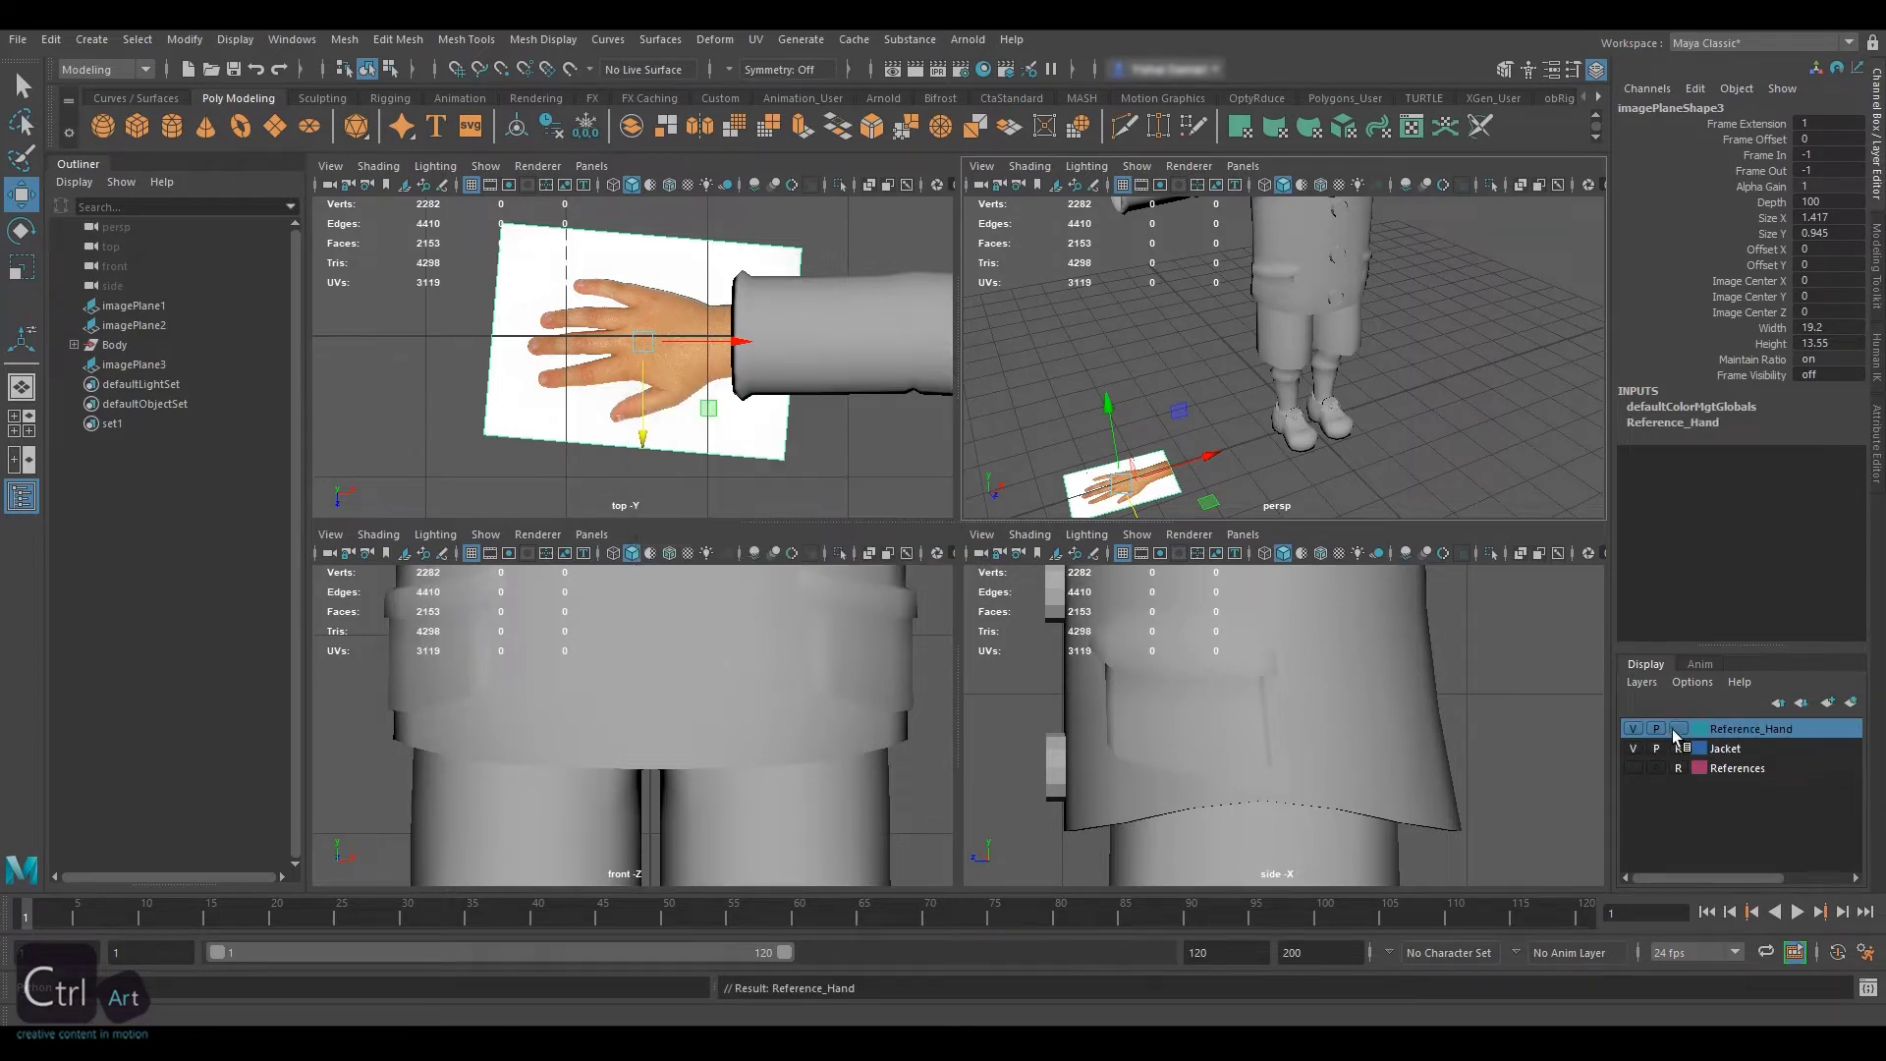
{"action": "left_click", "coordinate": [1500, 470]}
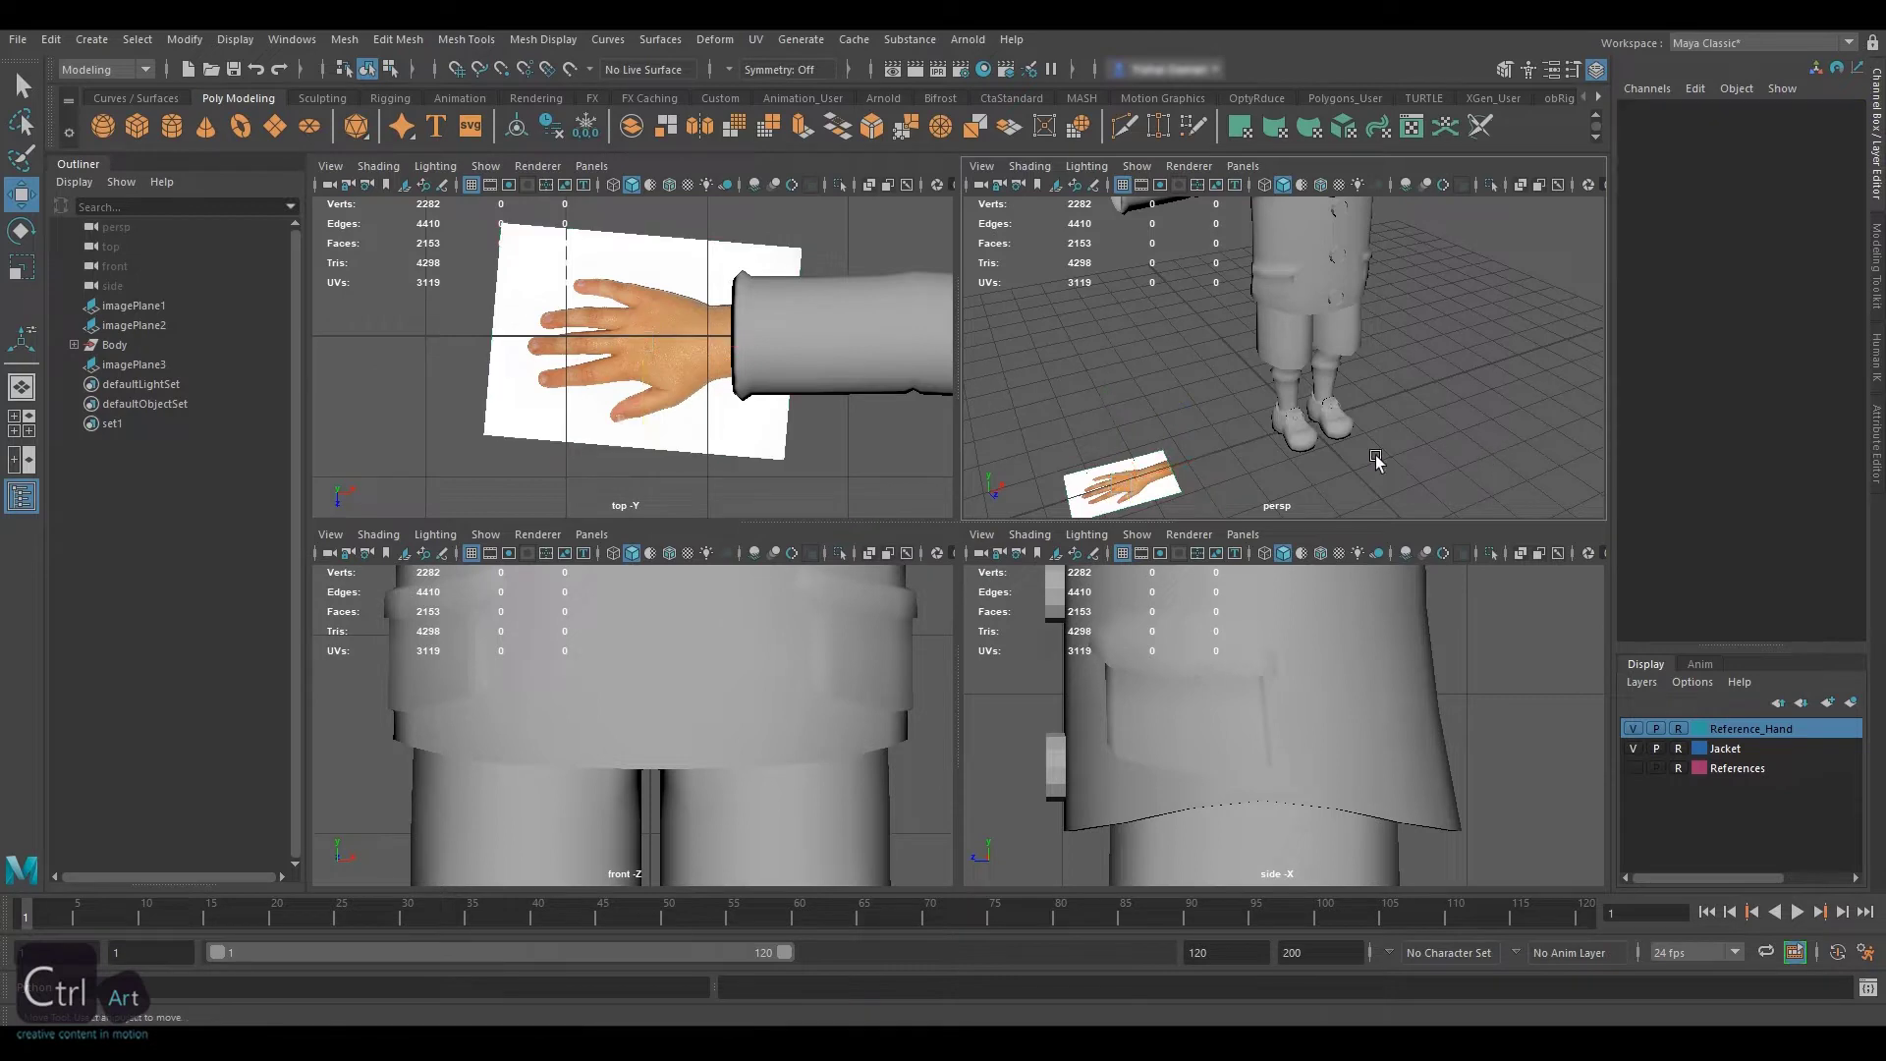
Set up a two-view layout with the top view beside the perspective view
{"action": "left_click", "coordinate": [21, 458]}
{"action": "key", "text": "f"}
{"action": "key", "text": "space"}
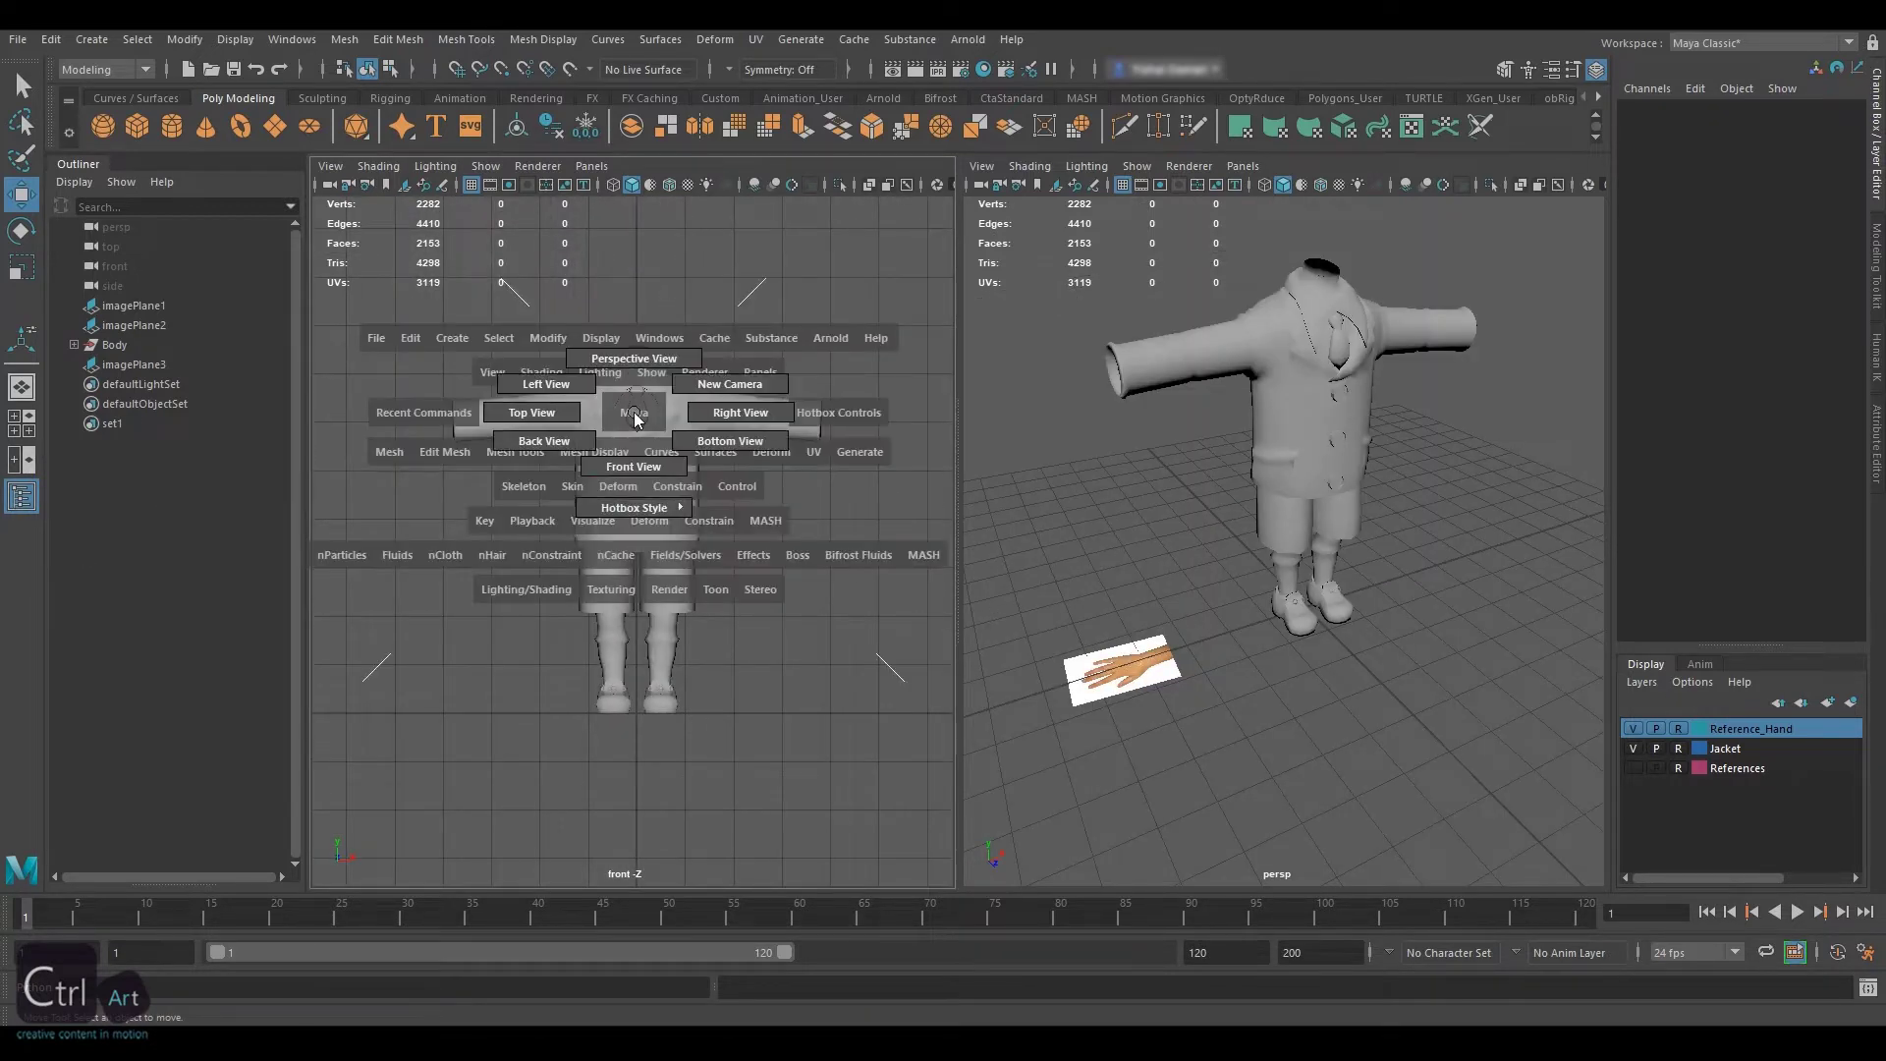
{"action": "left_click", "coordinate": [556, 414]}
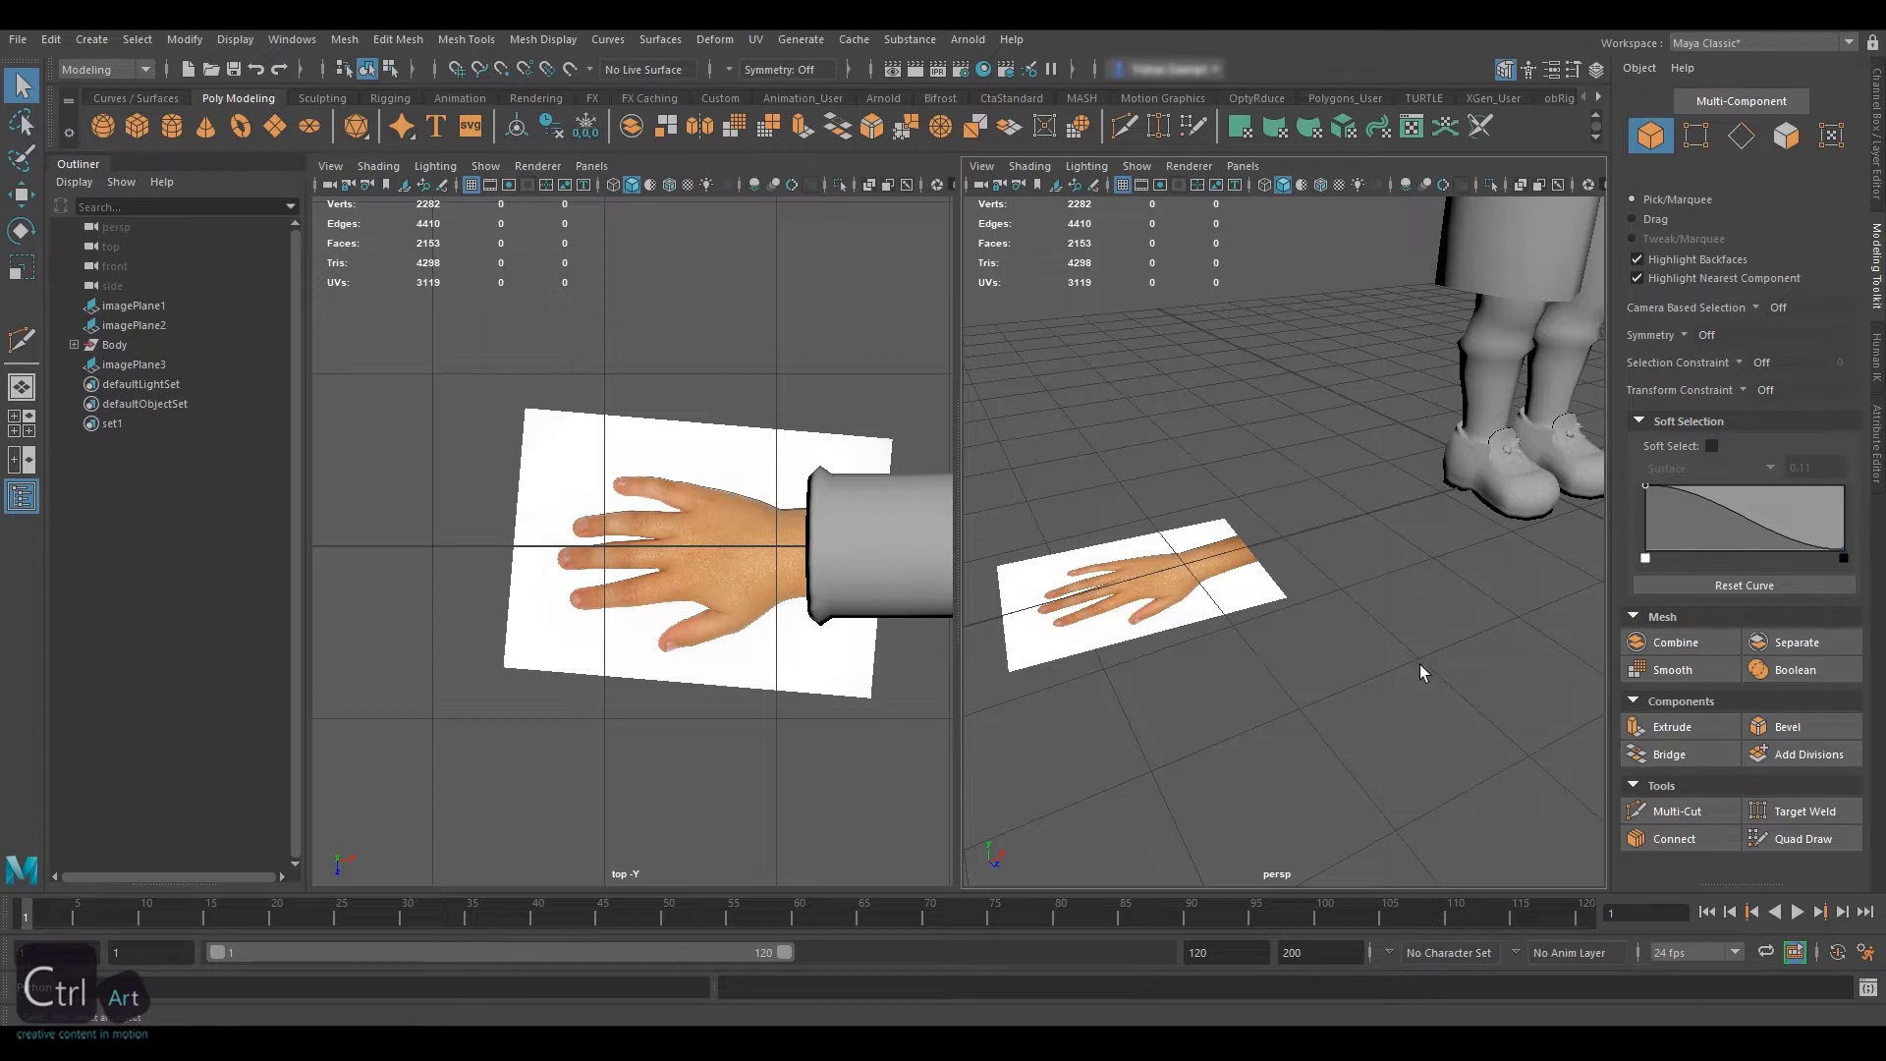
Create a polygon cube and move it along X towards the hand image
{"action": "left_click", "coordinate": [139, 122]}
{"action": "key", "text": "w"}
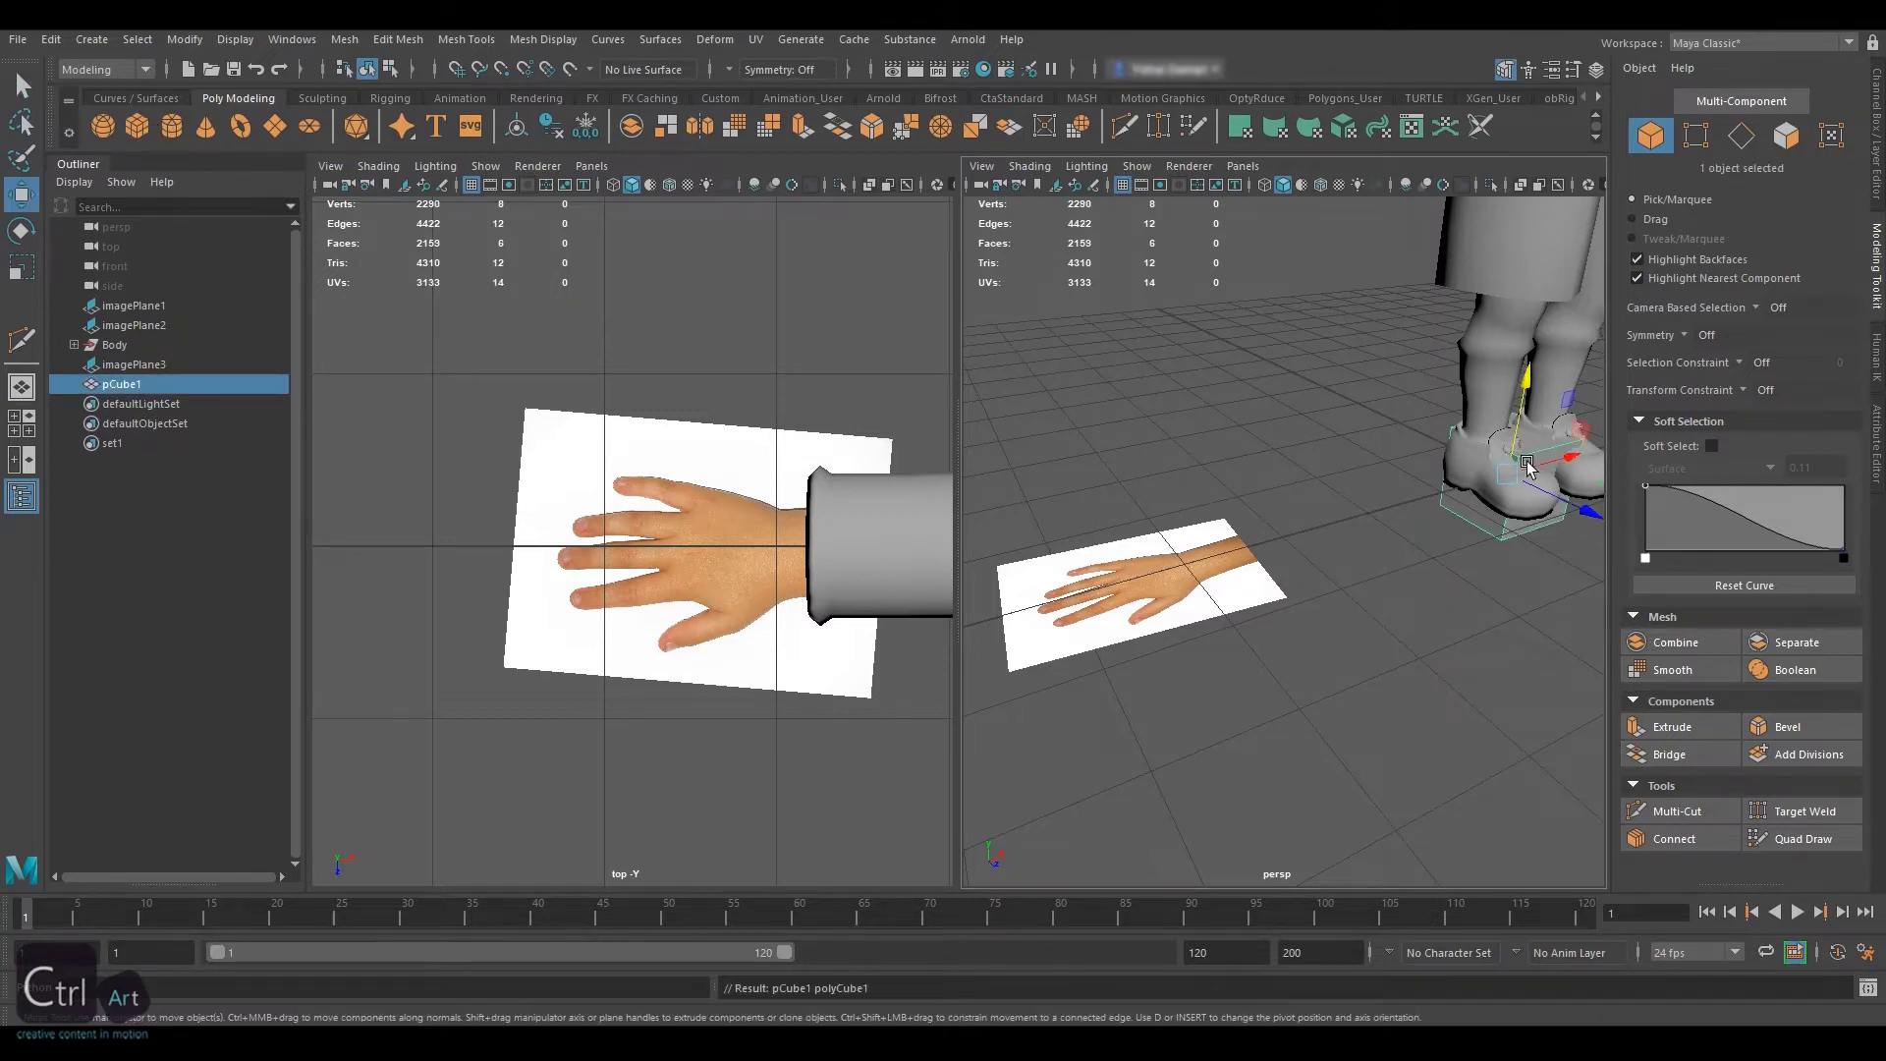
{"action": "left_click_drag", "start_coordinate": [1559, 458], "coordinate": [1408, 498]}
Turn on smooth preview for the cube and convert the smooth mesh preview to polygons
{"action": "key", "text": "3"}
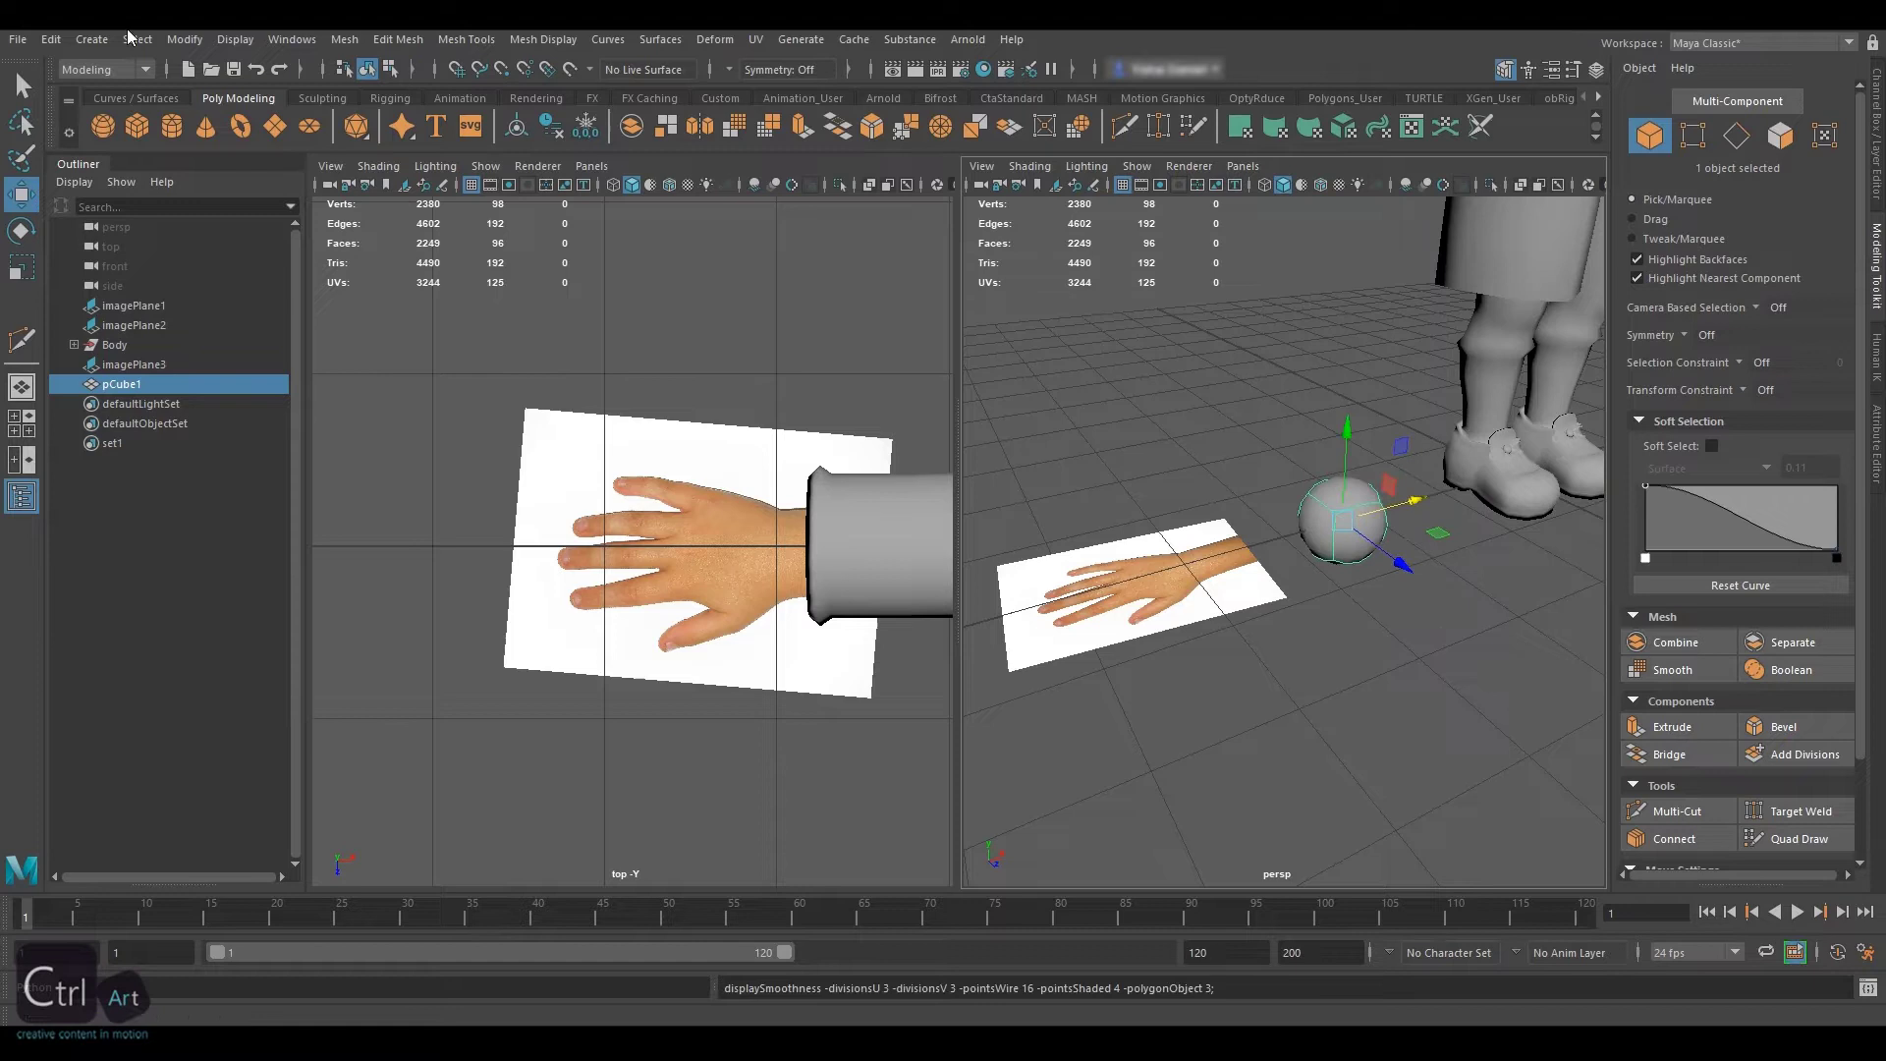
{"action": "left_click", "coordinate": [185, 39]}
{"action": "mouse_move", "coordinate": [312, 517]}
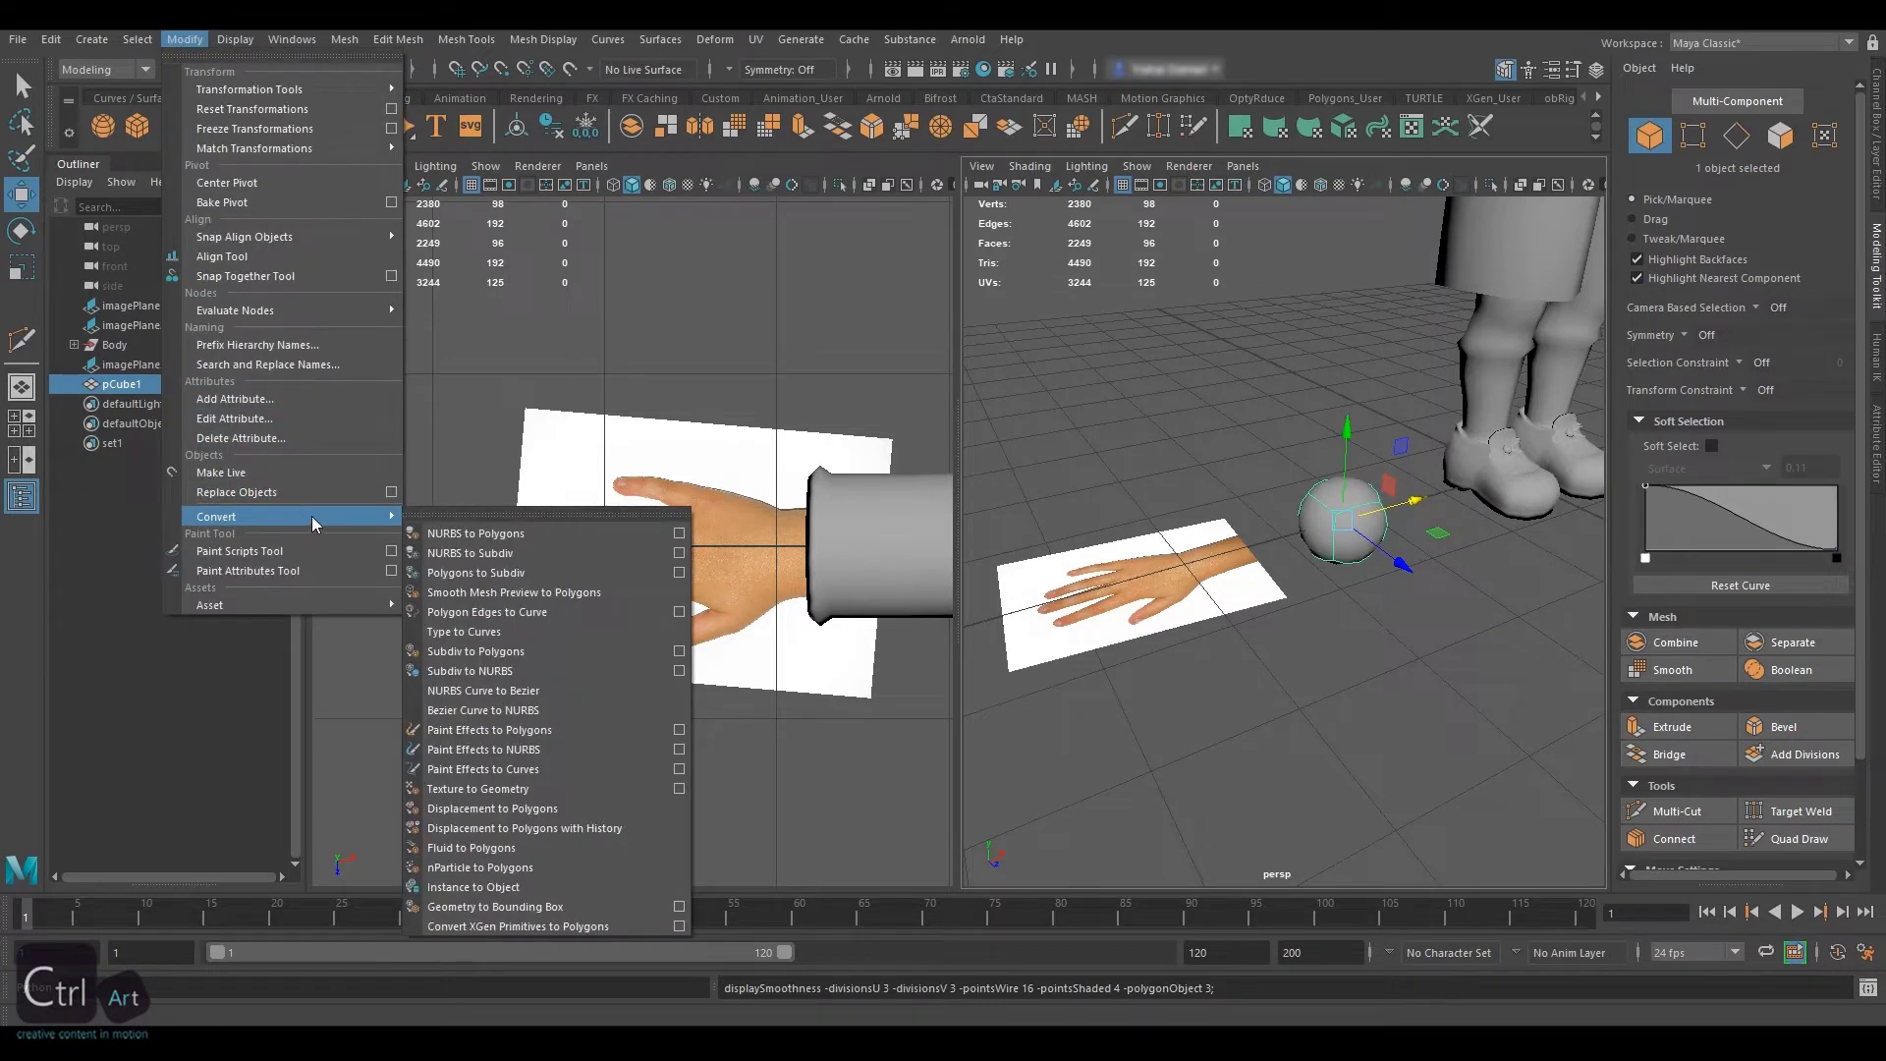
{"action": "left_click", "coordinate": [491, 597]}
Delete every other edge loop of the rounded cube in all three directions to make a low-poly sphere
{"action": "key", "text": "f"}
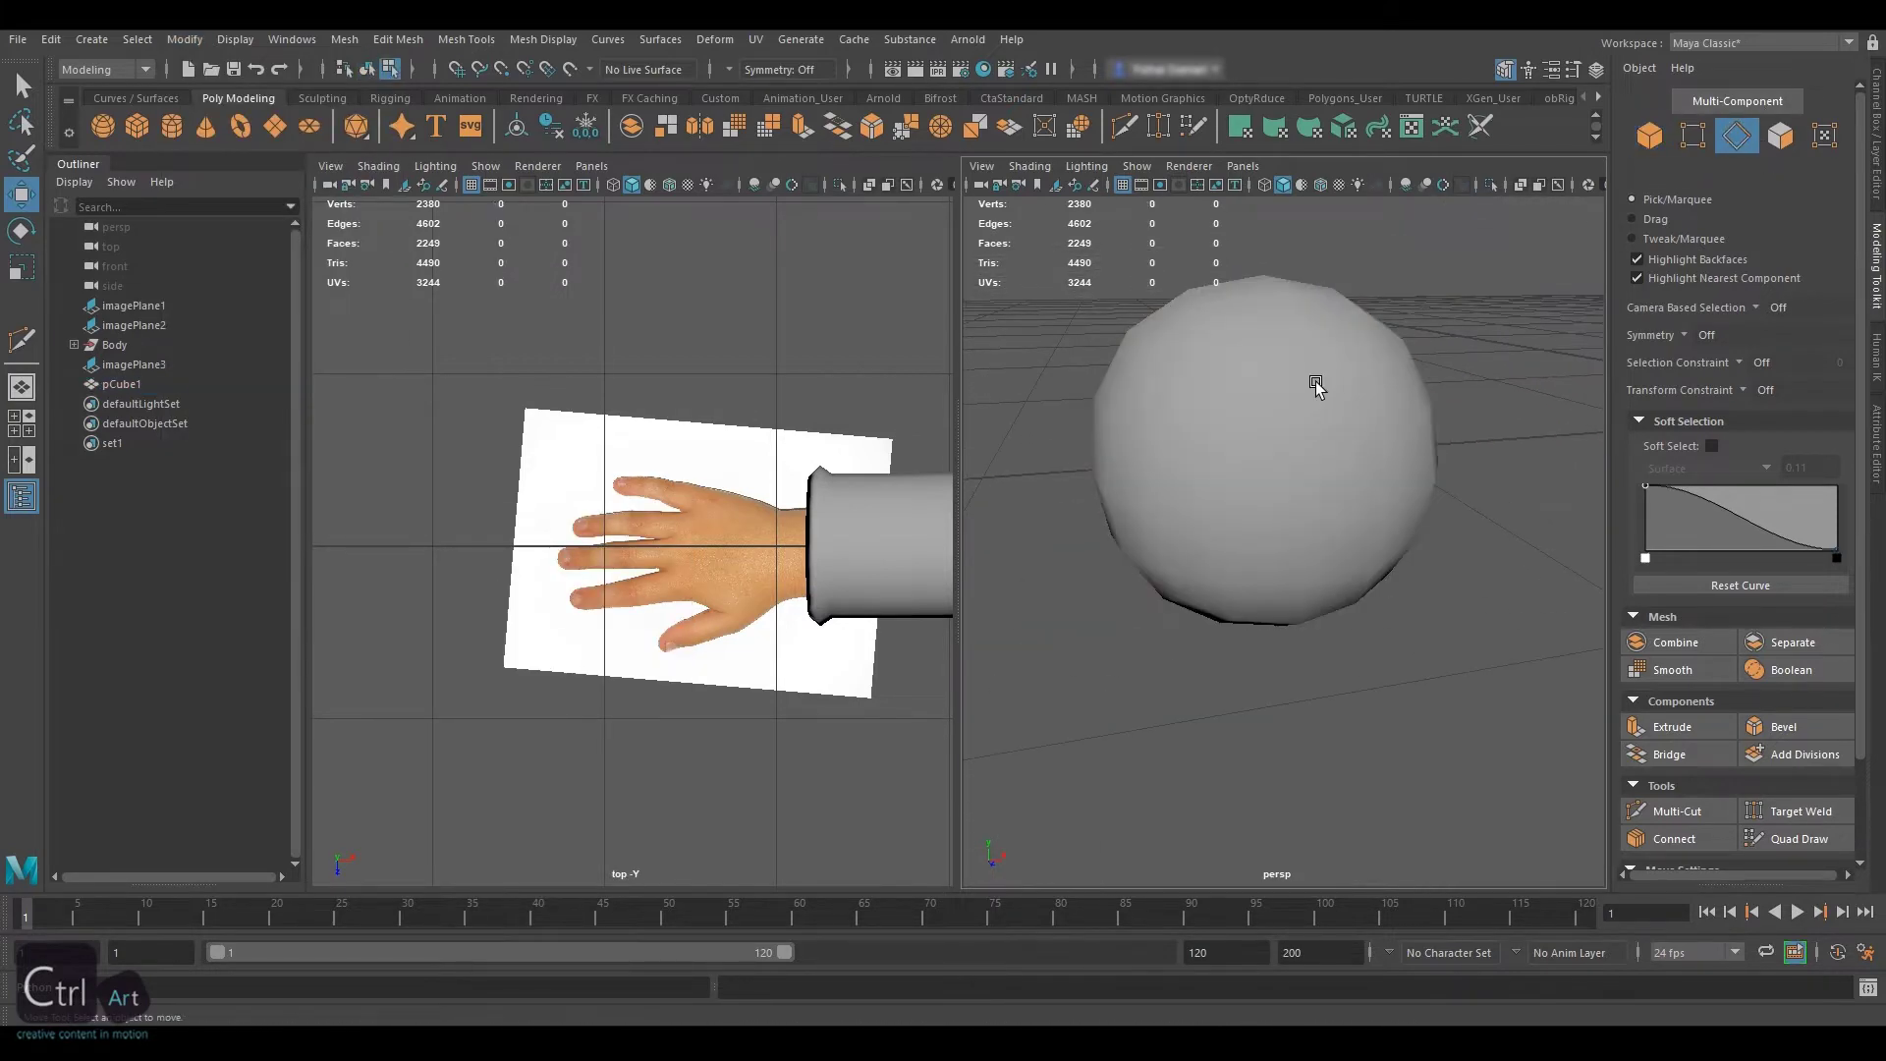
{"action": "double_click", "coordinate": [1229, 422]}
{"action": "double_click", "coordinate": [1367, 391], "text": "shift"}
{"action": "key", "text": "ctrl+Delete"}
{"action": "double_click", "coordinate": [1369, 427]}
{"action": "double_click", "coordinate": [1363, 552], "text": "shift"}
{"action": "key", "text": "ctrl+Delete"}
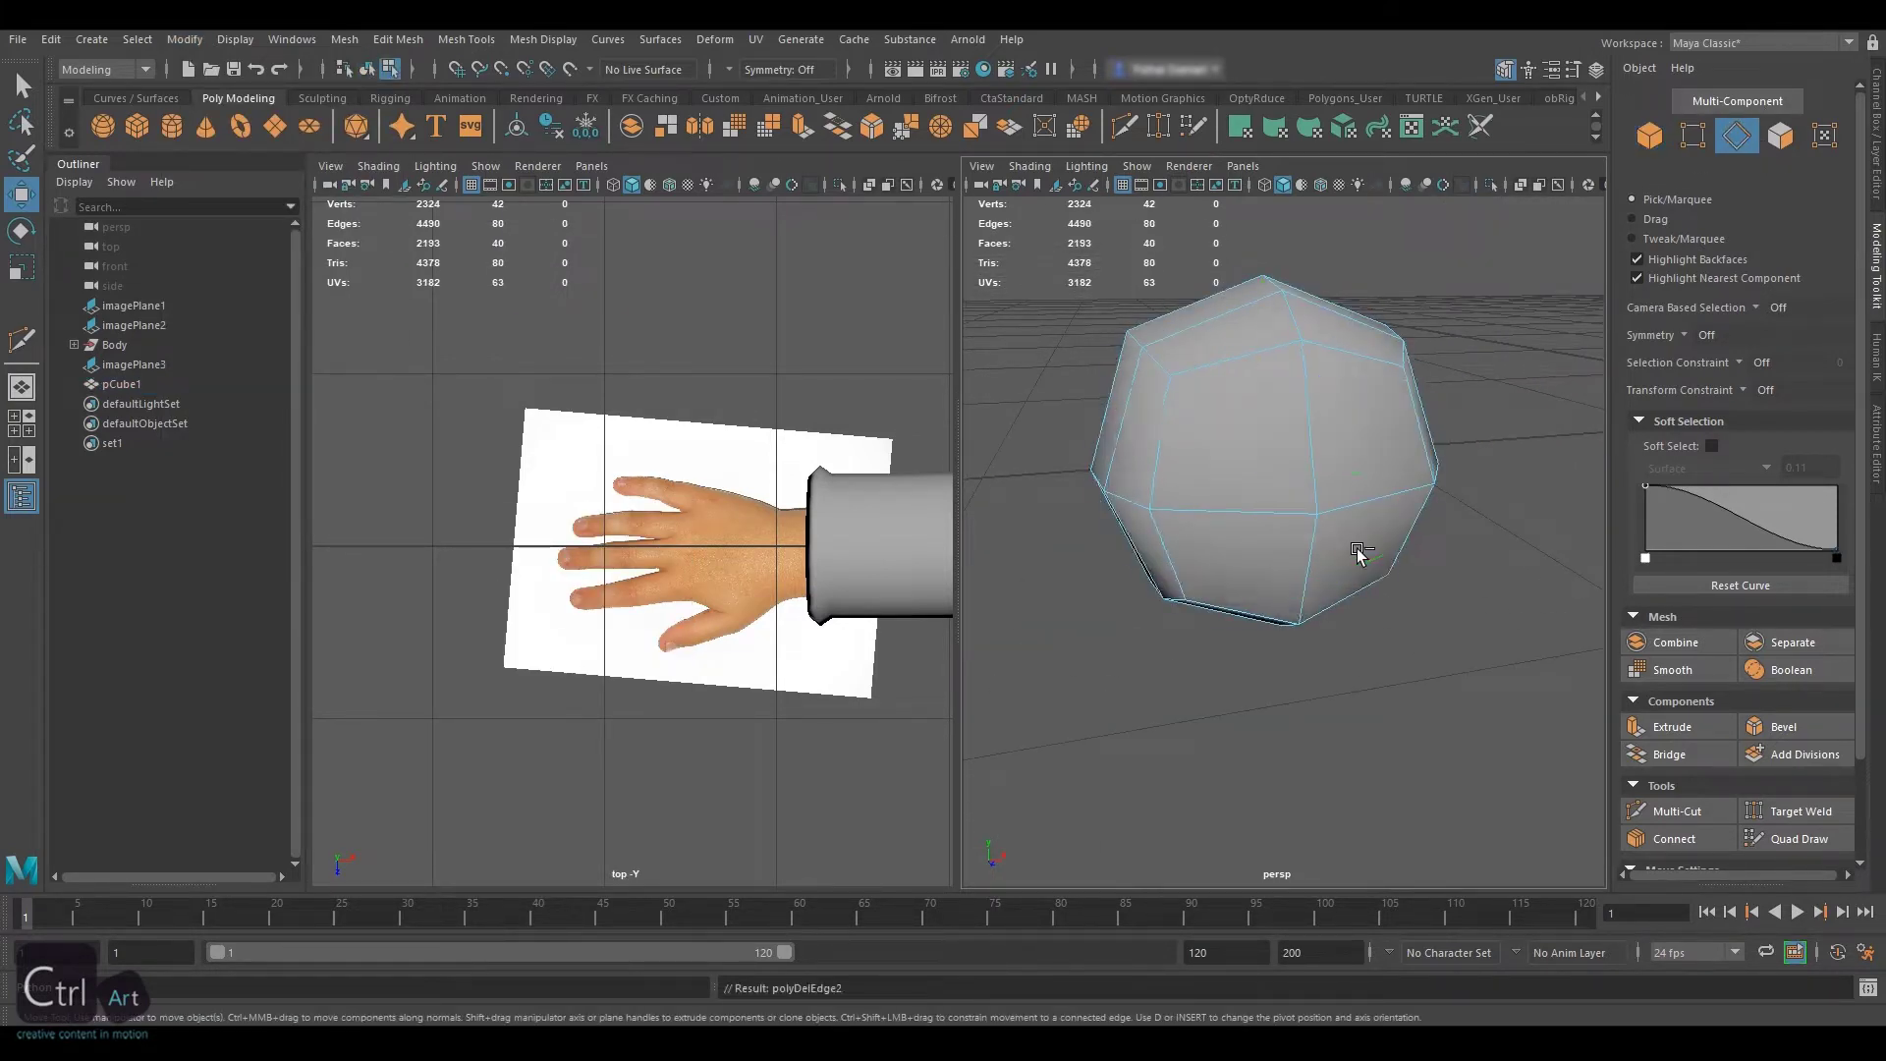
{"action": "left_click_drag", "start_coordinate": [1170, 442], "coordinate": [1395, 521], "text": "alt"}
{"action": "double_click", "coordinate": [1274, 420]}
{"action": "double_click", "coordinate": [1381, 423], "text": "shift"}
{"action": "key", "text": "ctrl+Delete"}
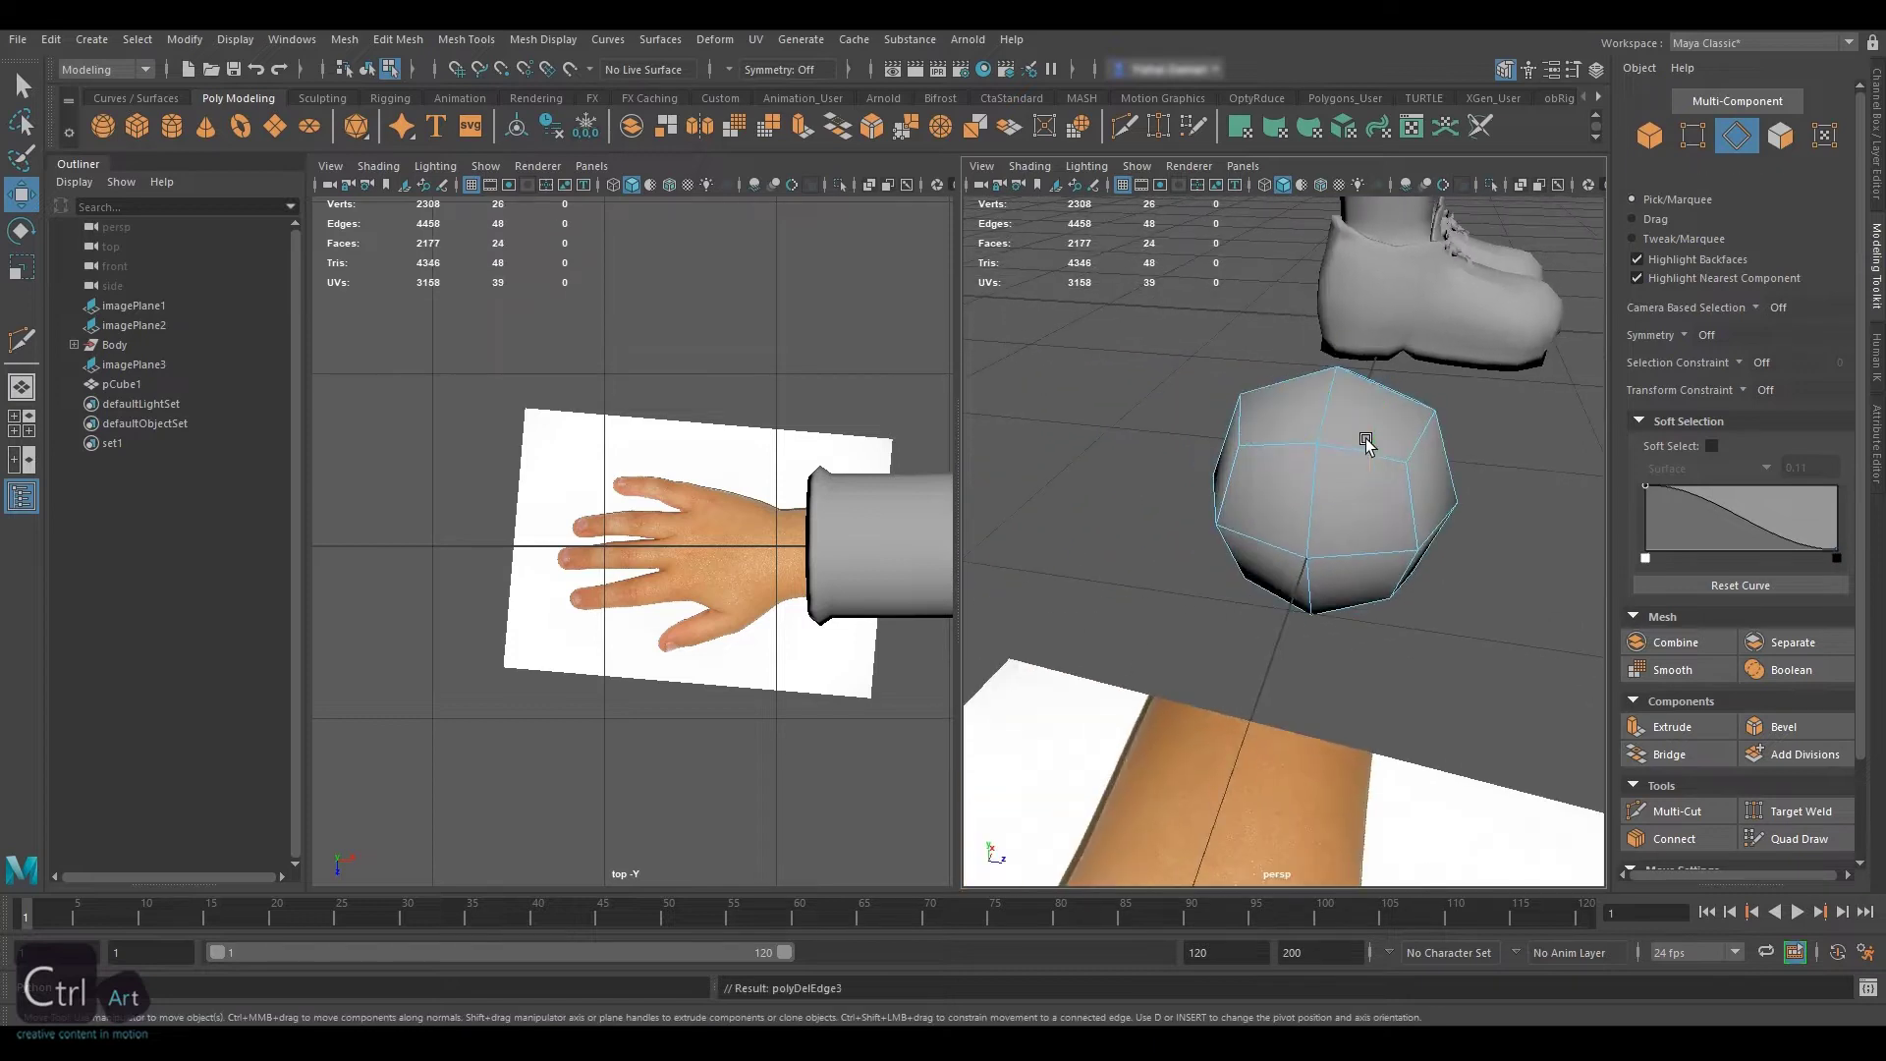
Delete the faces of the sphere's half facing away from the hand image, leaving an open rounded cap
{"action": "left_click_drag", "start_coordinate": [1365, 445], "coordinate": [1251, 486], "text": "alt"}
{"action": "key", "text": "F11"}
{"action": "double_click", "coordinate": [1251, 486]}
{"action": "key", "text": "Delete"}
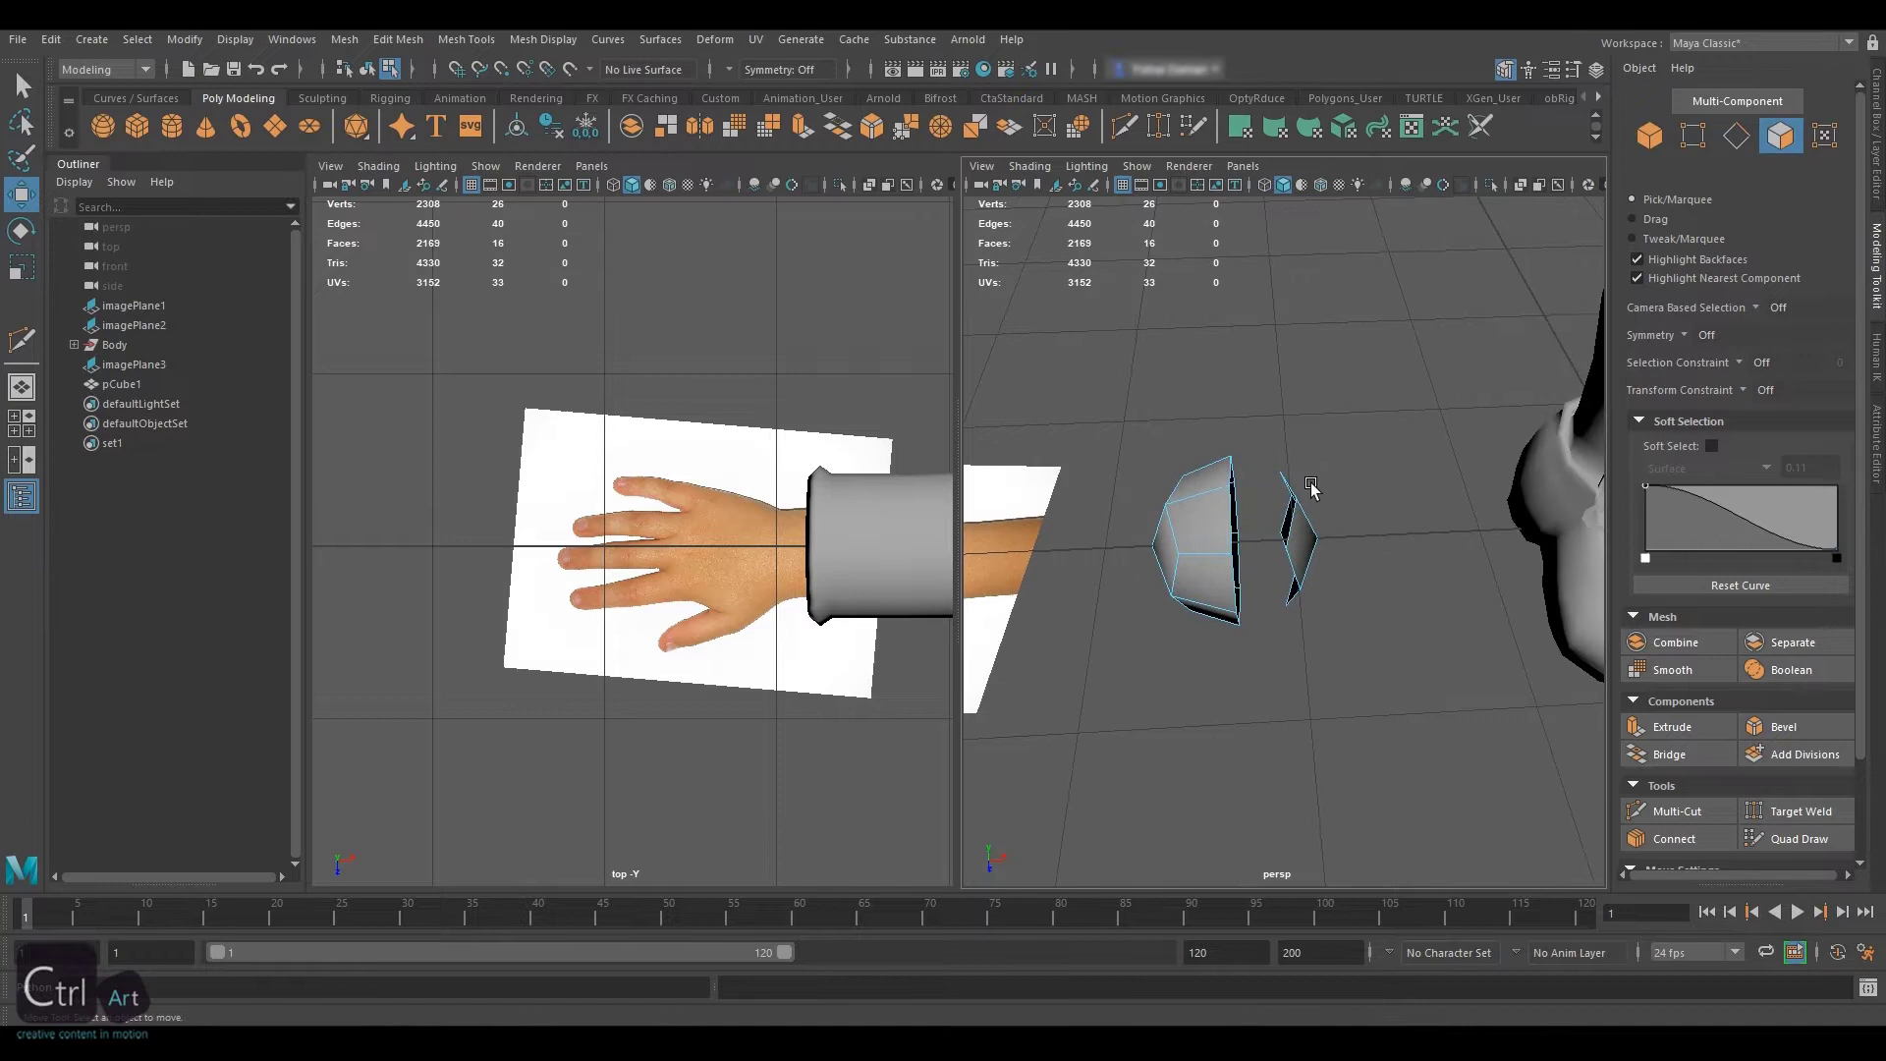
{"action": "double_click", "coordinate": [1305, 536]}
{"action": "key", "text": "Delete"}
Scale the cap down to finger width and position it over the index fingertip in the hand image
{"action": "key", "text": "F8"}
{"action": "middle_click_drag", "start_coordinate": [1311, 538], "coordinate": [1395, 501], "text": "alt"}
{"action": "left_click_drag", "start_coordinate": [1402, 499], "coordinate": [1120, 505]}
{"action": "scroll", "coordinate": [690, 539], "scroll_direction": "up", "scroll_amount": 6}
{"action": "key", "text": "r"}
{"action": "left_click_drag", "start_coordinate": [757, 534], "coordinate": [574, 339]}
{"action": "key", "text": "w"}
{"action": "scroll", "coordinate": [627, 581], "scroll_direction": "up", "scroll_amount": 3}
{"action": "middle_click_drag", "start_coordinate": [628, 580], "coordinate": [684, 579], "text": "alt"}
{"action": "left_click_drag", "start_coordinate": [929, 533], "coordinate": [563, 536]}
{"action": "left_click_drag", "start_coordinate": [492, 607], "coordinate": [526, 726]}
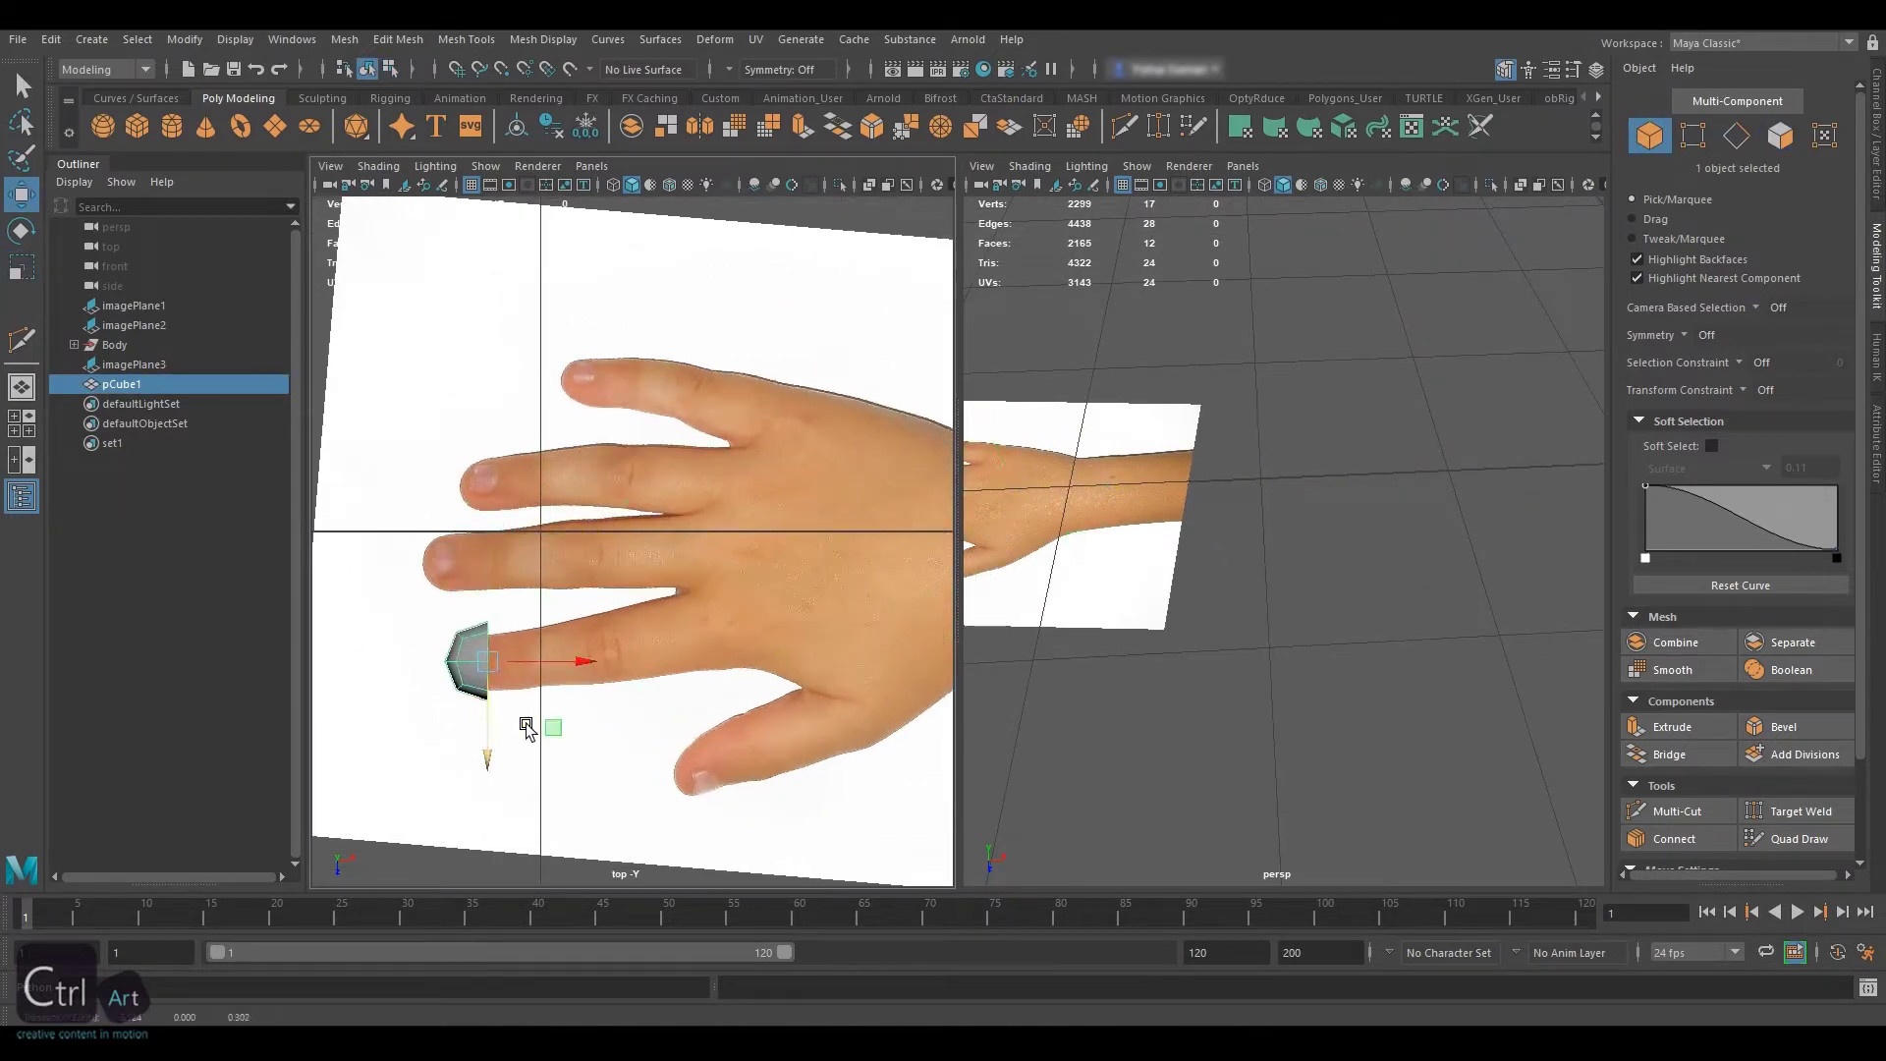
Extrude the cap's open border edges along X to the base of the index finger
{"action": "middle_click_drag", "start_coordinate": [526, 725], "coordinate": [608, 669], "text": "alt"}
{"action": "key", "text": "F10"}
{"action": "middle_click_drag", "start_coordinate": [982, 550], "coordinate": [1323, 535], "text": "alt"}
{"action": "scroll", "coordinate": [1322, 535], "scroll_direction": "up", "scroll_amount": 5}
{"action": "left_click_drag", "start_coordinate": [1322, 534], "coordinate": [1351, 517], "text": "alt"}
{"action": "double_click", "coordinate": [568, 590]}
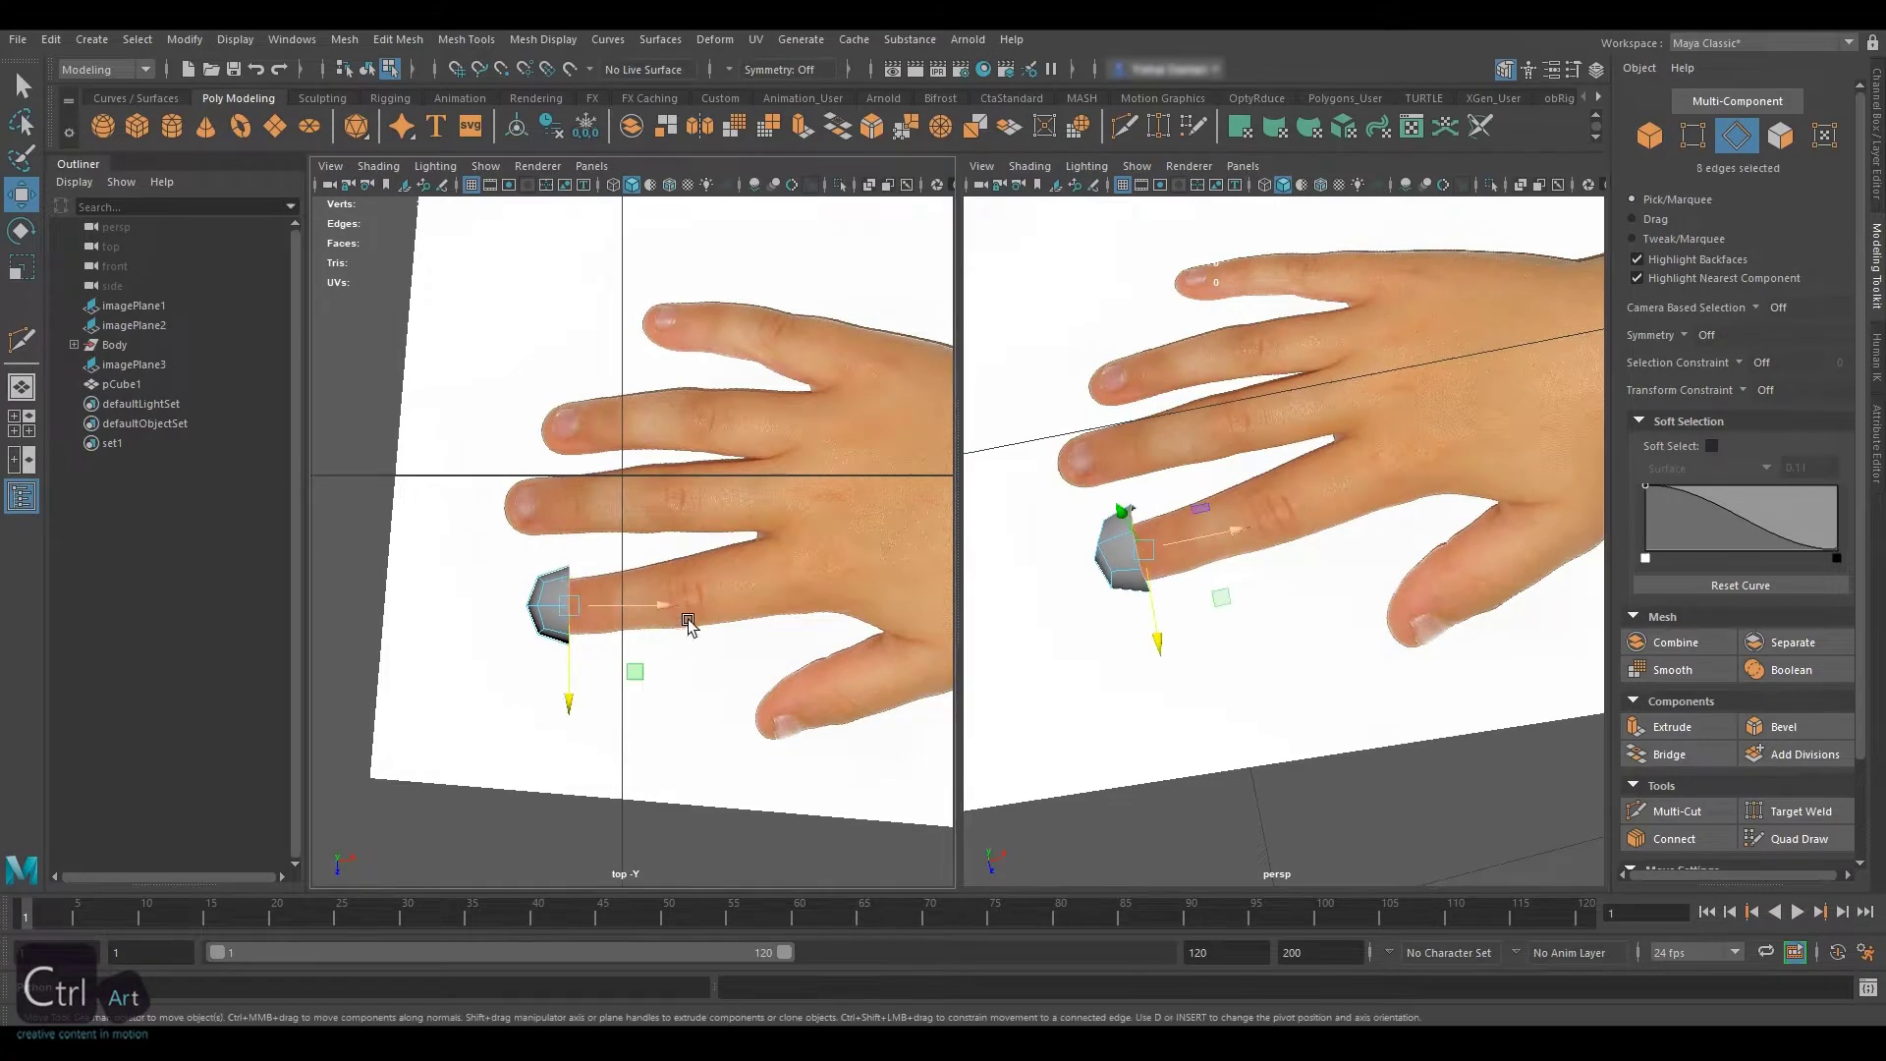
{"action": "middle_click_drag", "start_coordinate": [688, 621], "coordinate": [655, 624], "text": "alt"}
{"action": "key", "text": "ctrl+e"}
{"action": "key", "text": "w"}
{"action": "left_click_drag", "start_coordinate": [631, 608], "coordinate": [847, 597]}
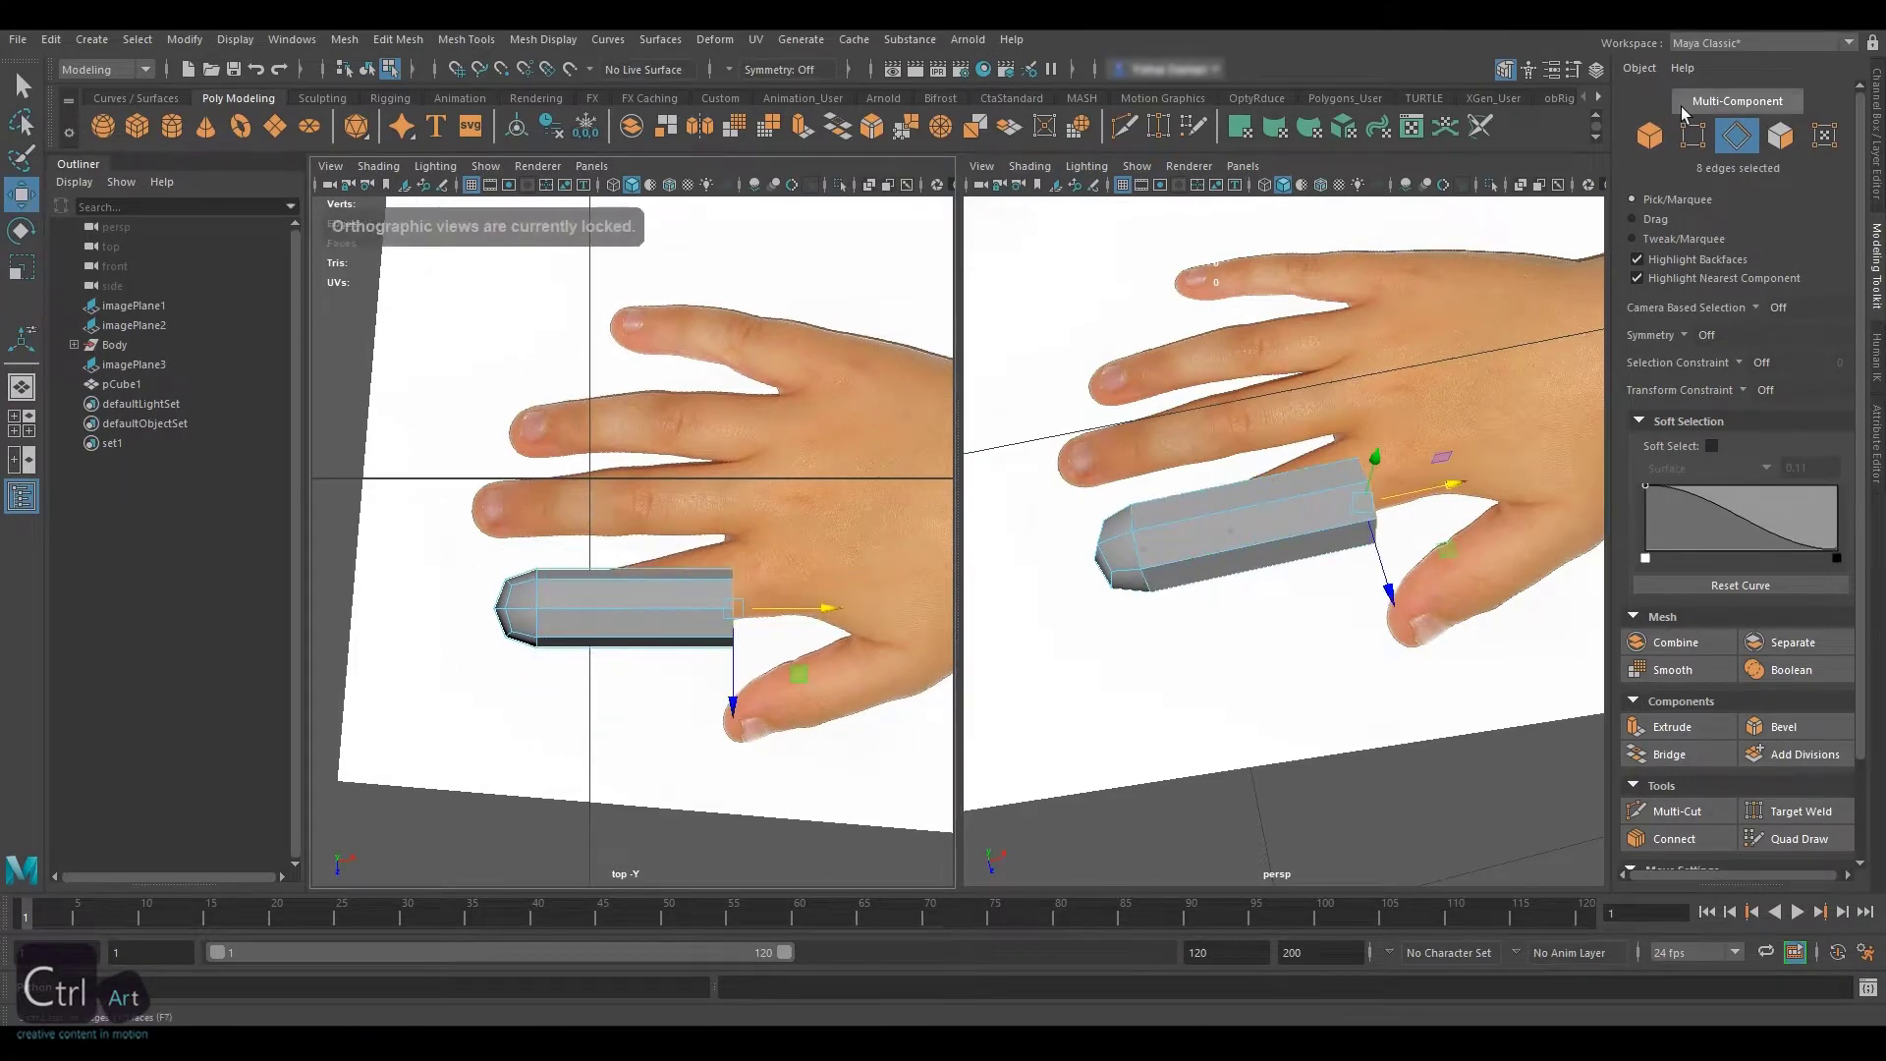
Rotate the whole finger mesh about 8.5 degrees in the top view to follow the index finger's direction
{"action": "key", "text": "F8"}
{"action": "key", "text": "e"}
{"action": "left_click_drag", "start_coordinate": [625, 597], "coordinate": [616, 574]}
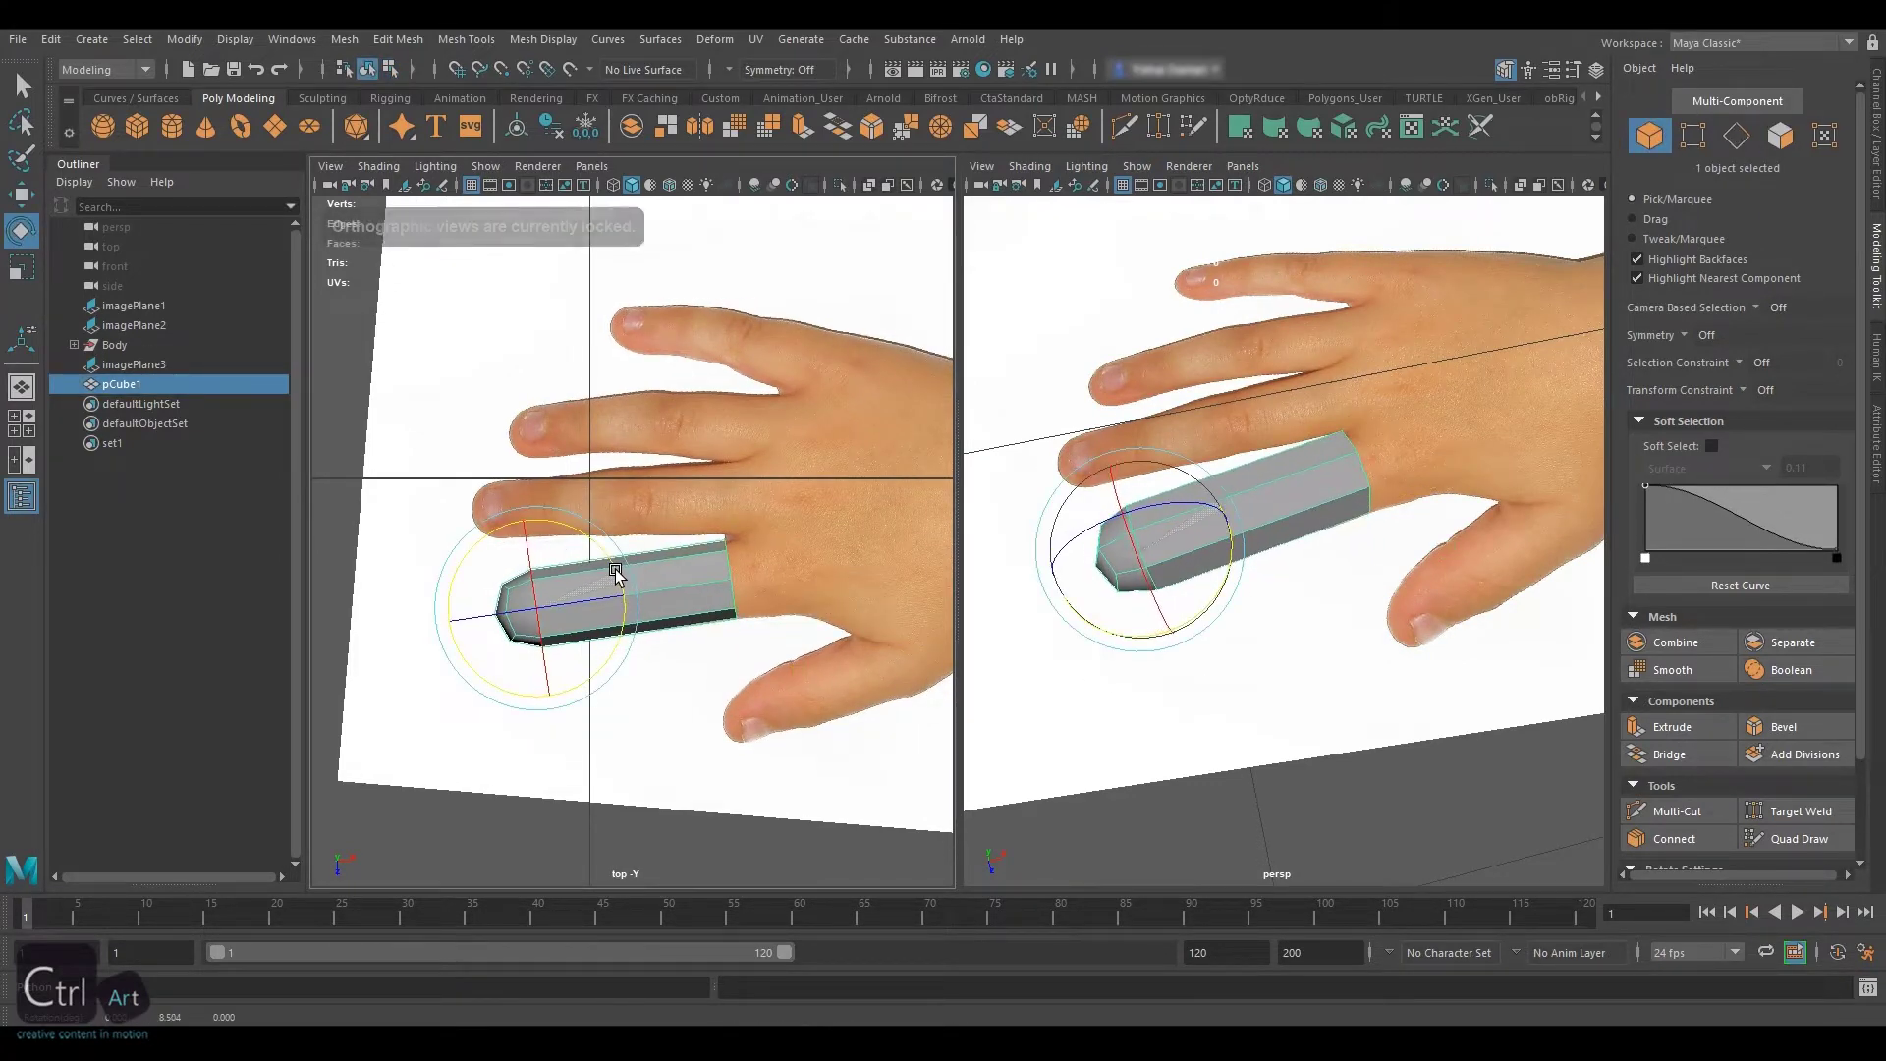
Show the top view in wireframe and scale the finger mesh down to the width of the index finger
{"action": "key", "text": "4"}
{"action": "scroll", "coordinate": [570, 614], "scroll_direction": "up", "scroll_amount": 3}
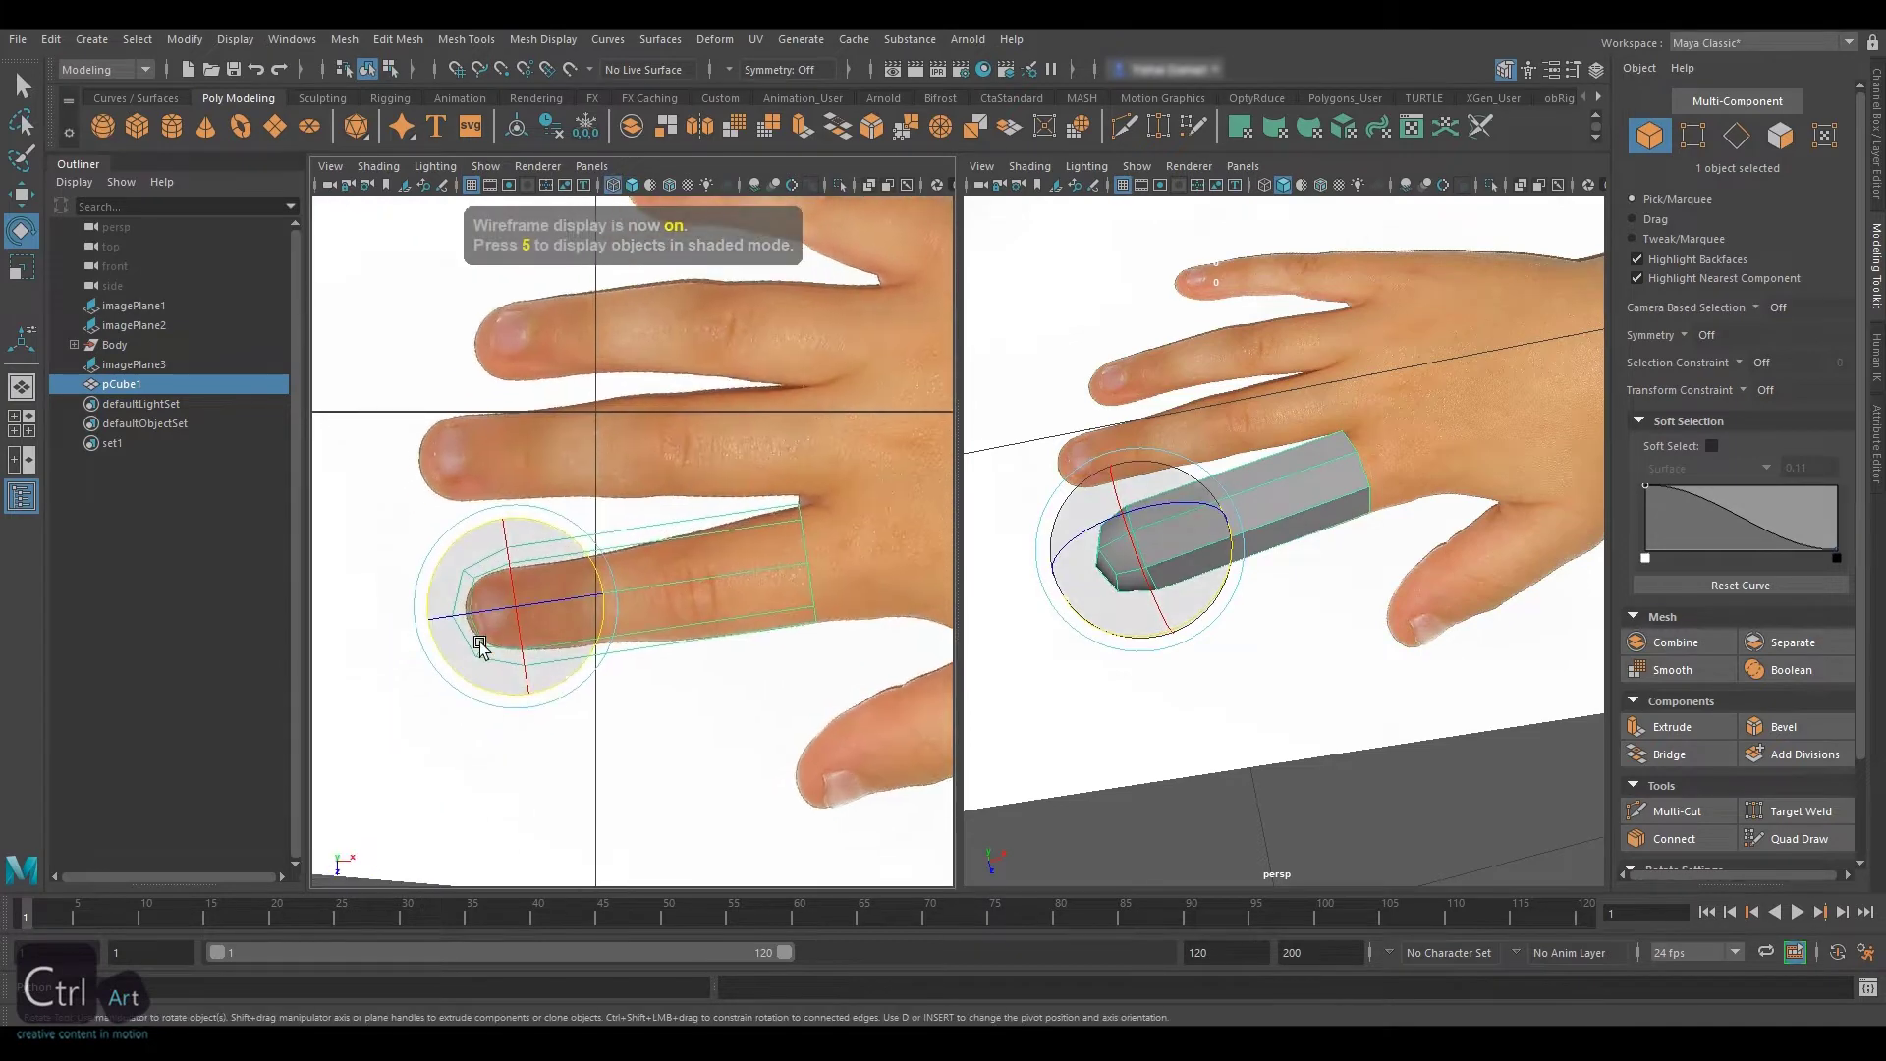
{"action": "key", "text": "r"}
{"action": "left_click_drag", "start_coordinate": [509, 611], "coordinate": [439, 573]}
{"action": "key", "text": "w"}
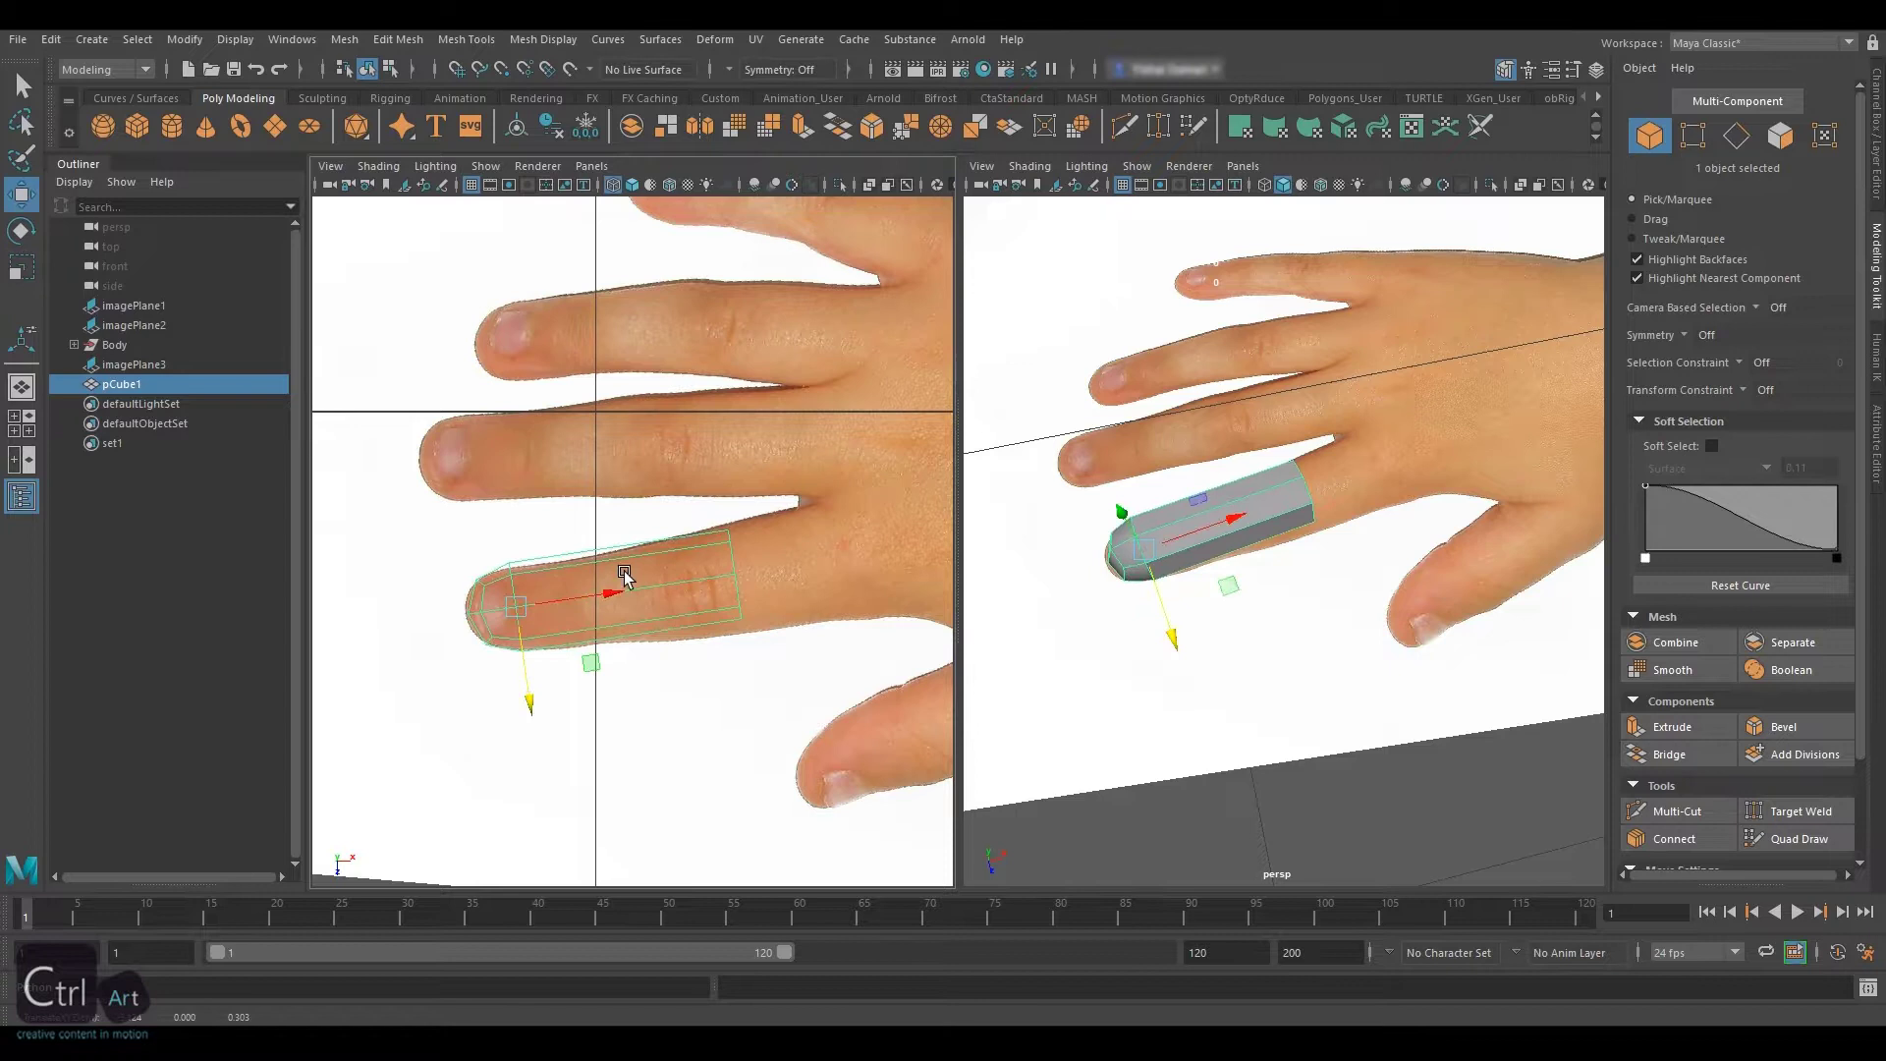
{"action": "key", "text": "r"}
{"action": "left_click_drag", "start_coordinate": [593, 593], "coordinate": [634, 593]}
{"action": "key", "text": "ctrl+z"}
{"action": "key", "text": "ctrl+z"}
Snap the finger mesh's pivot to its tip vertex and stretch the mesh lengthwise to the base of the index finger
{"action": "key", "text": "w"}
{"action": "key", "text": "d"}
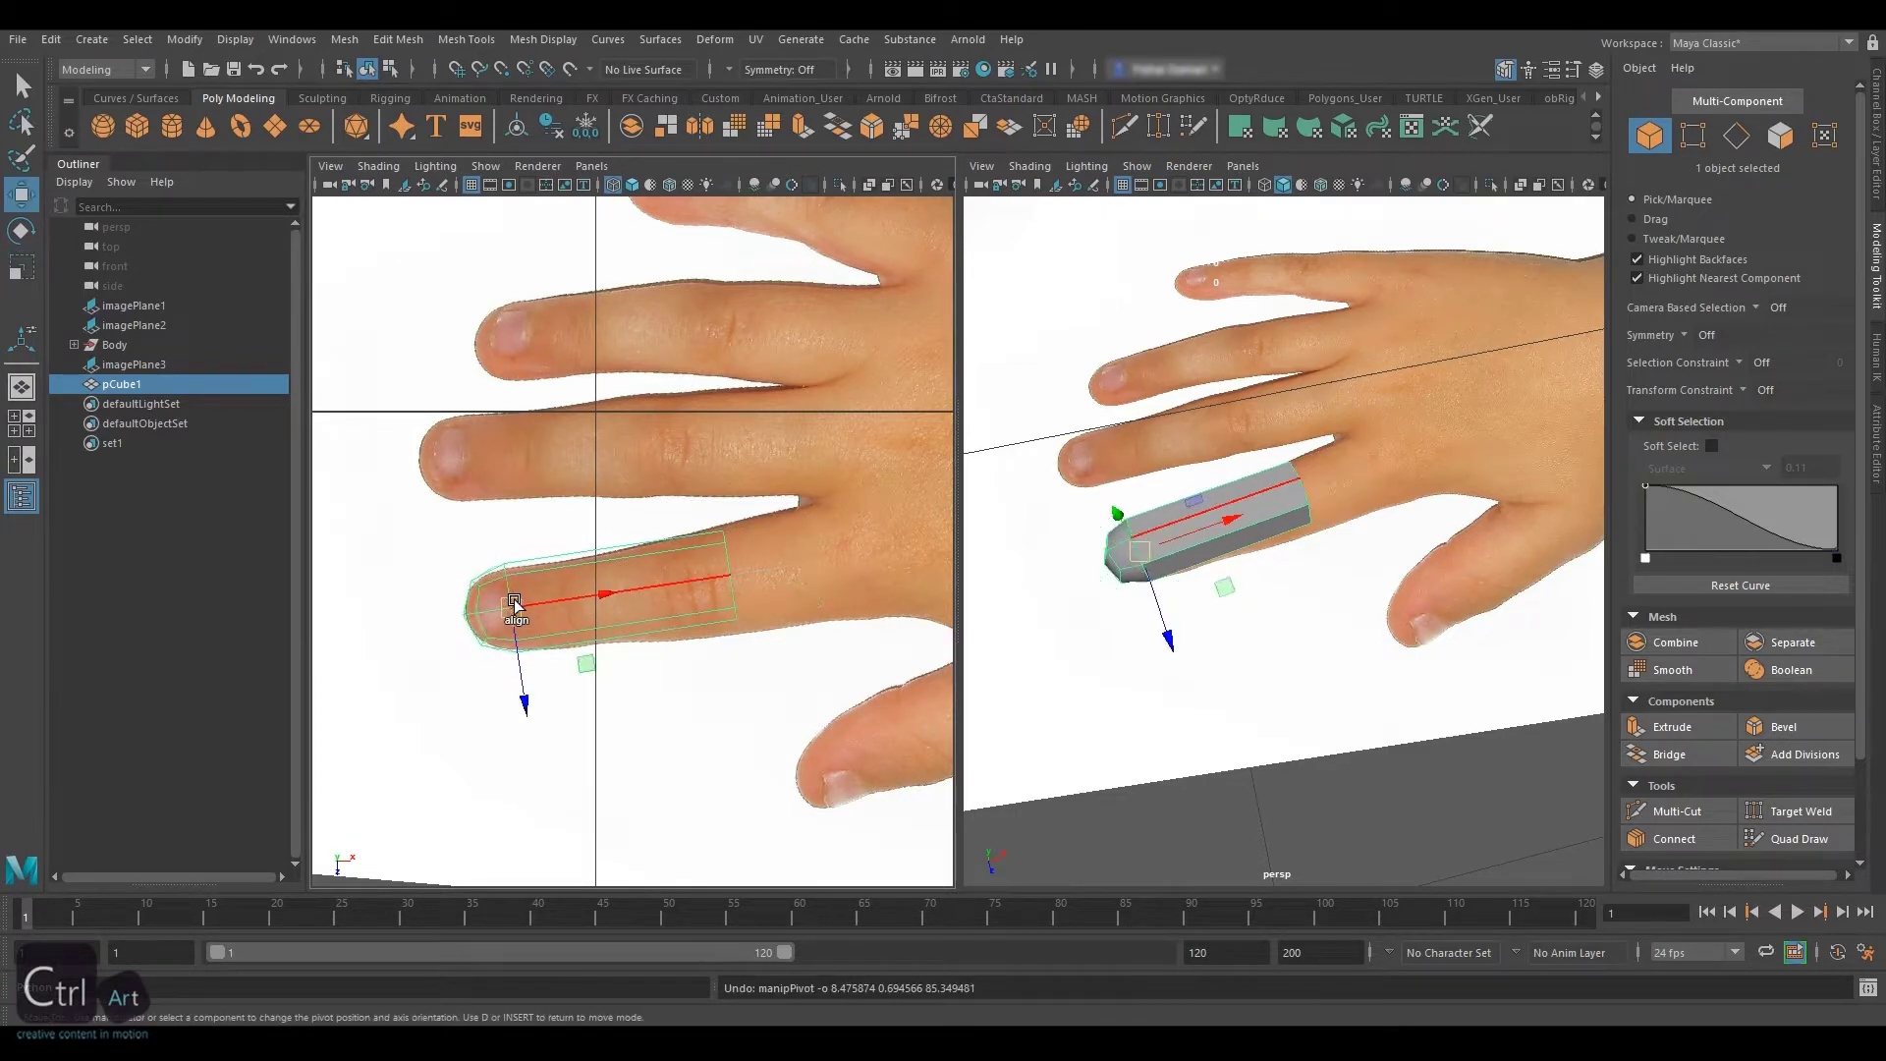
{"action": "key", "text": "v"}
{"action": "left_click_drag", "start_coordinate": [514, 606], "coordinate": [583, 605]}
{"action": "key", "text": "r"}
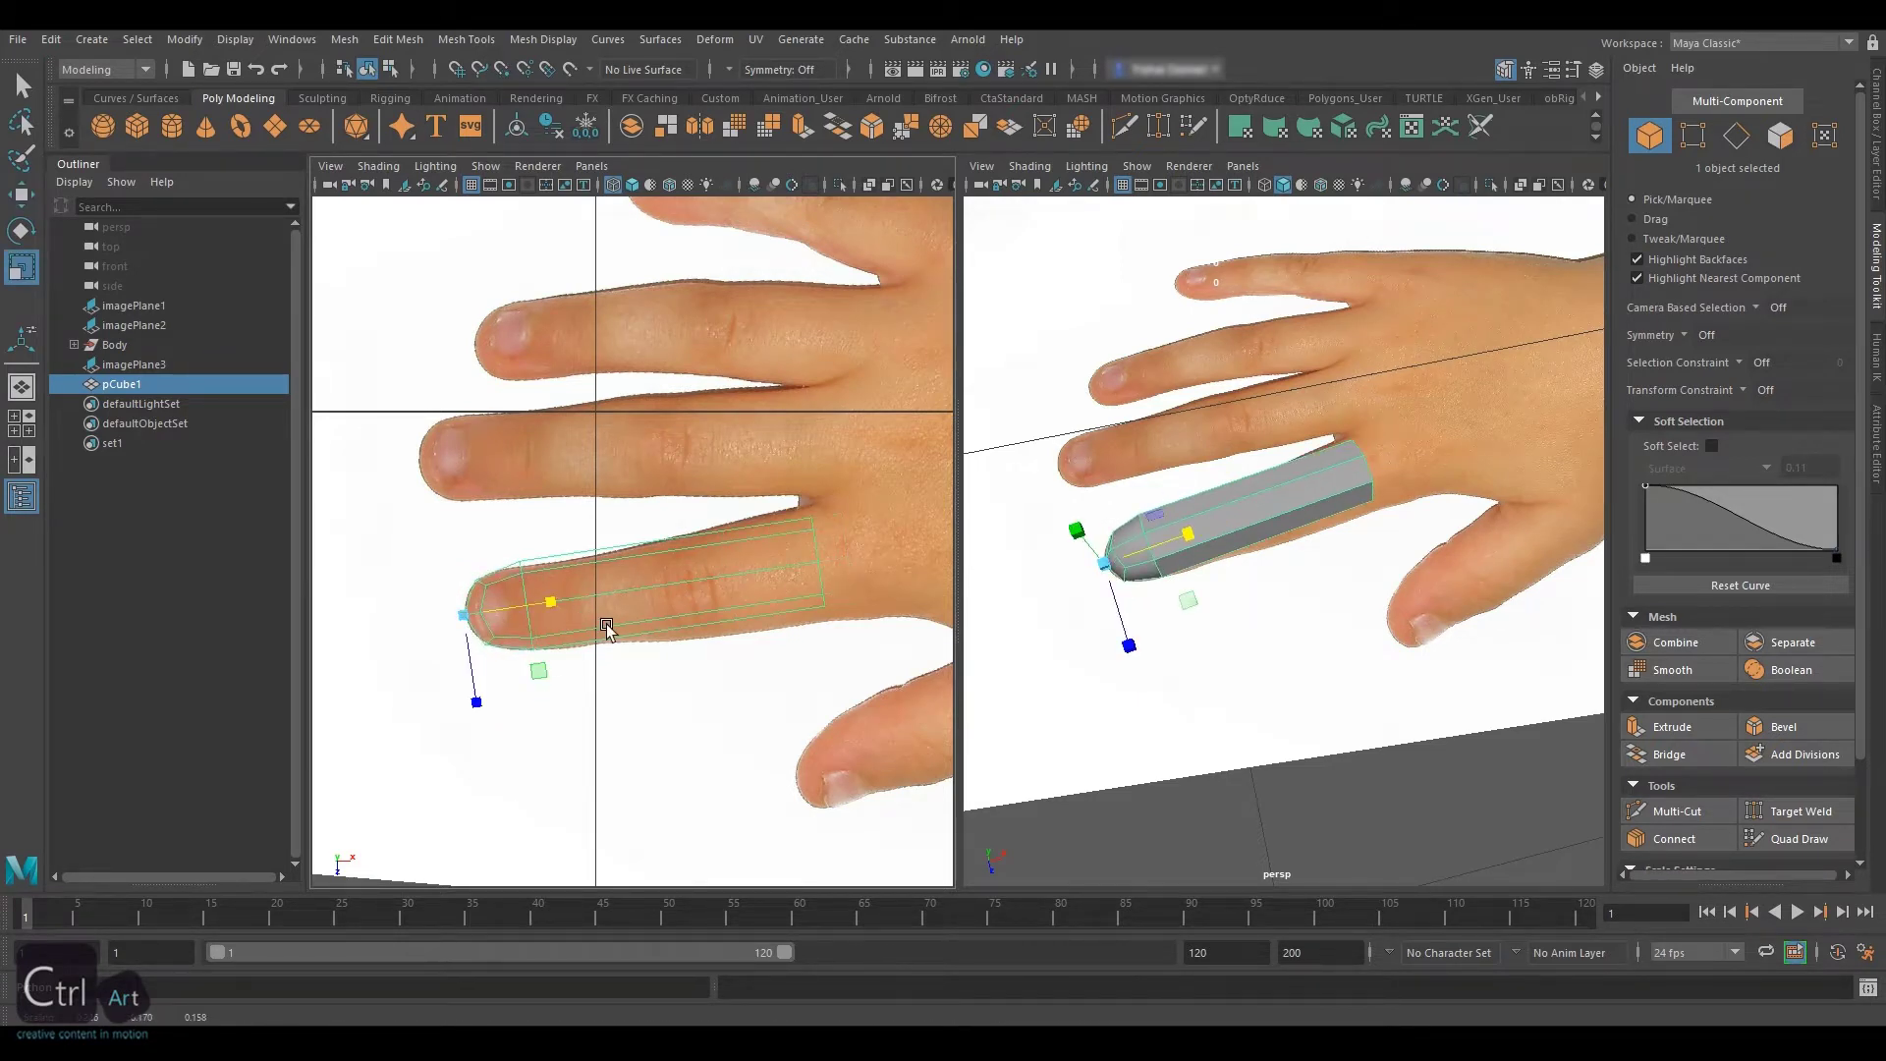
Select the open border loop at the finger's base, then scale it across and move it to match the image
{"action": "left_click", "coordinate": [1737, 136]}
{"action": "double_click", "coordinate": [1351, 449]}
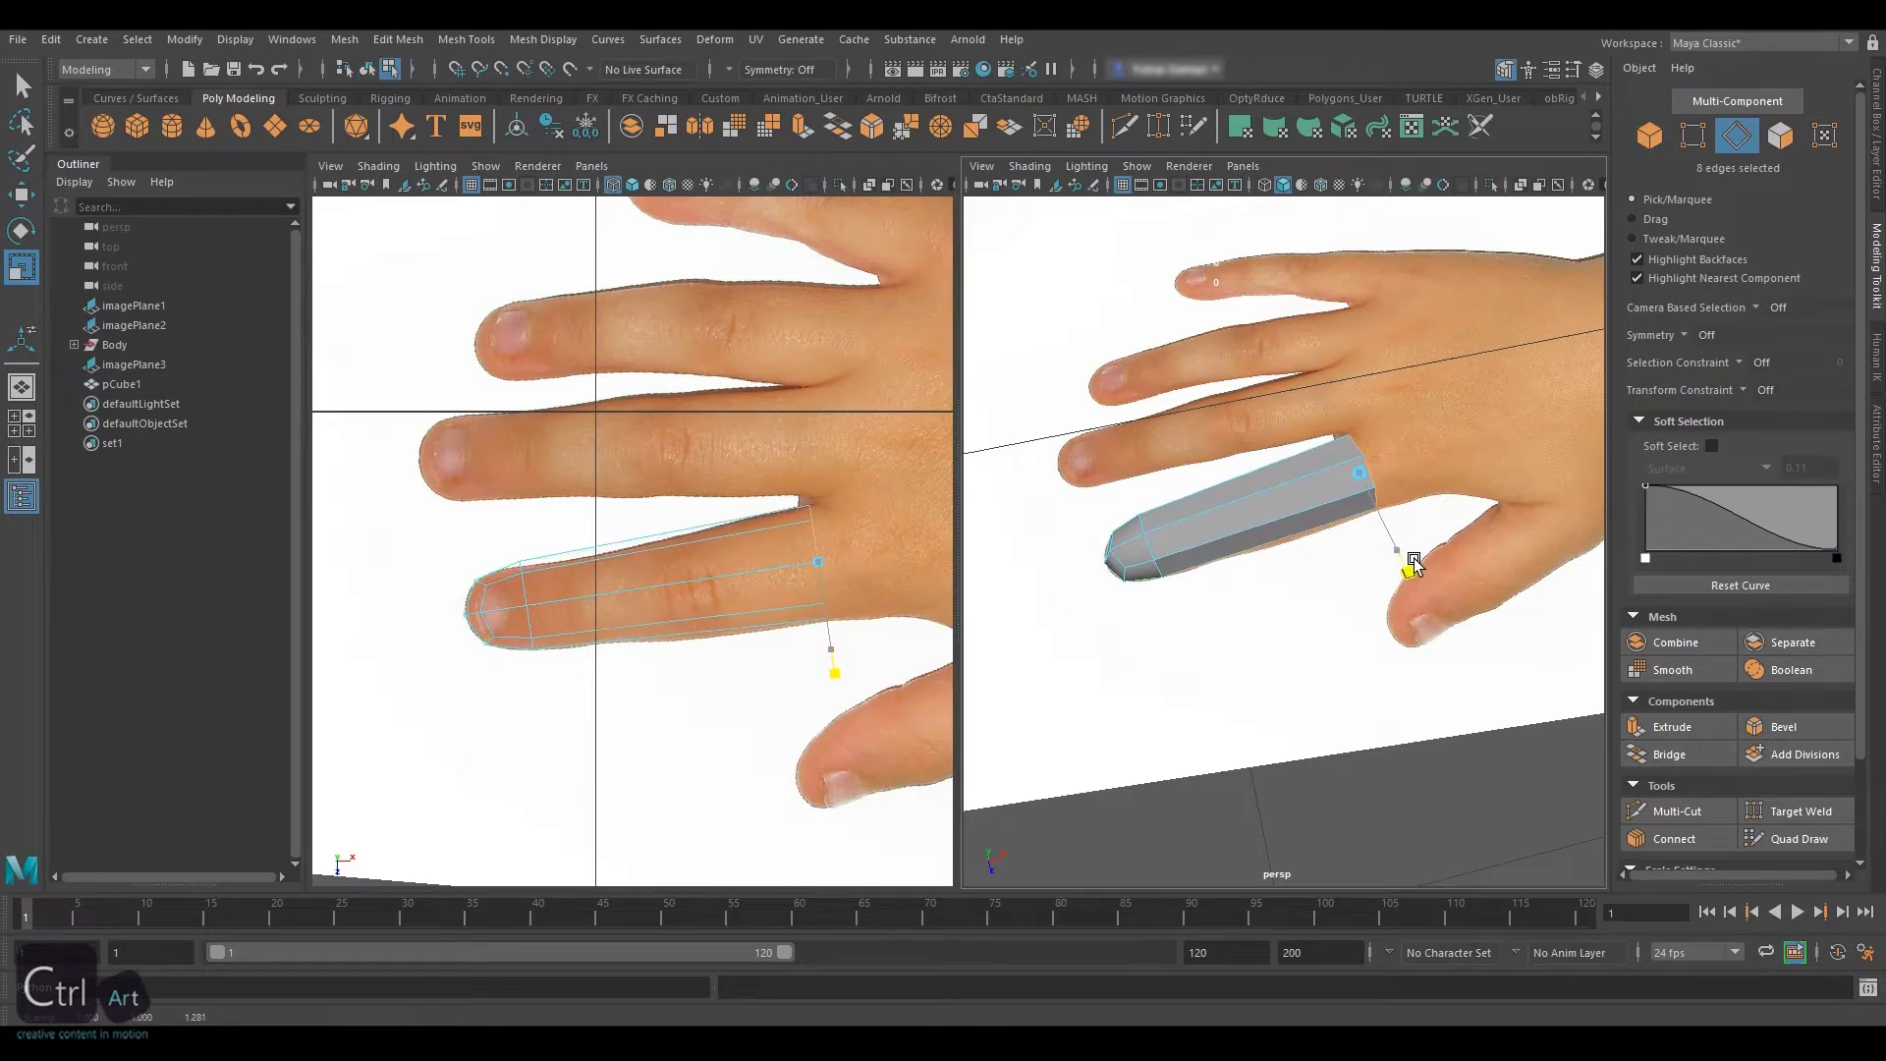
{"action": "key", "text": "w"}
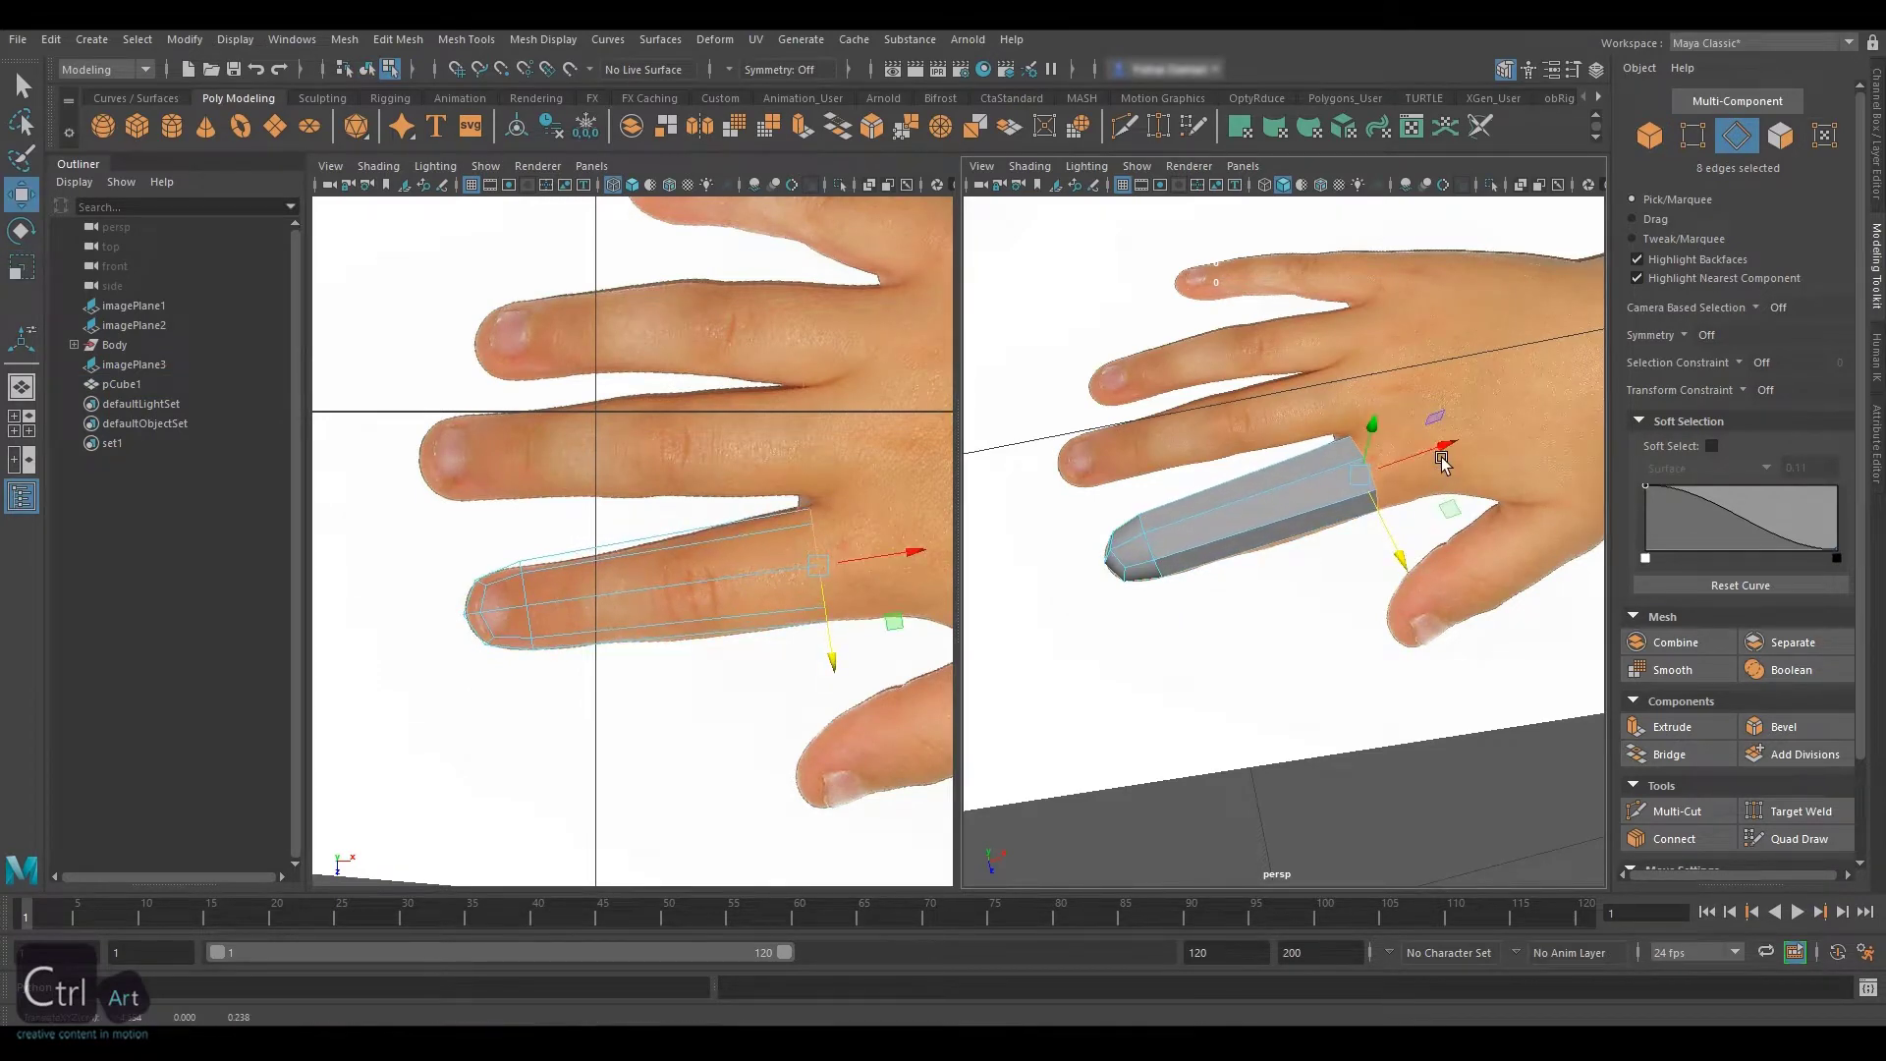
{"action": "left_click", "coordinate": [1443, 462]}
Lift the whole finger above the hand image and adjust its thickness using World axis orientation
{"action": "left_click_drag", "start_coordinate": [1300, 488], "coordinate": [1267, 442], "text": "alt"}
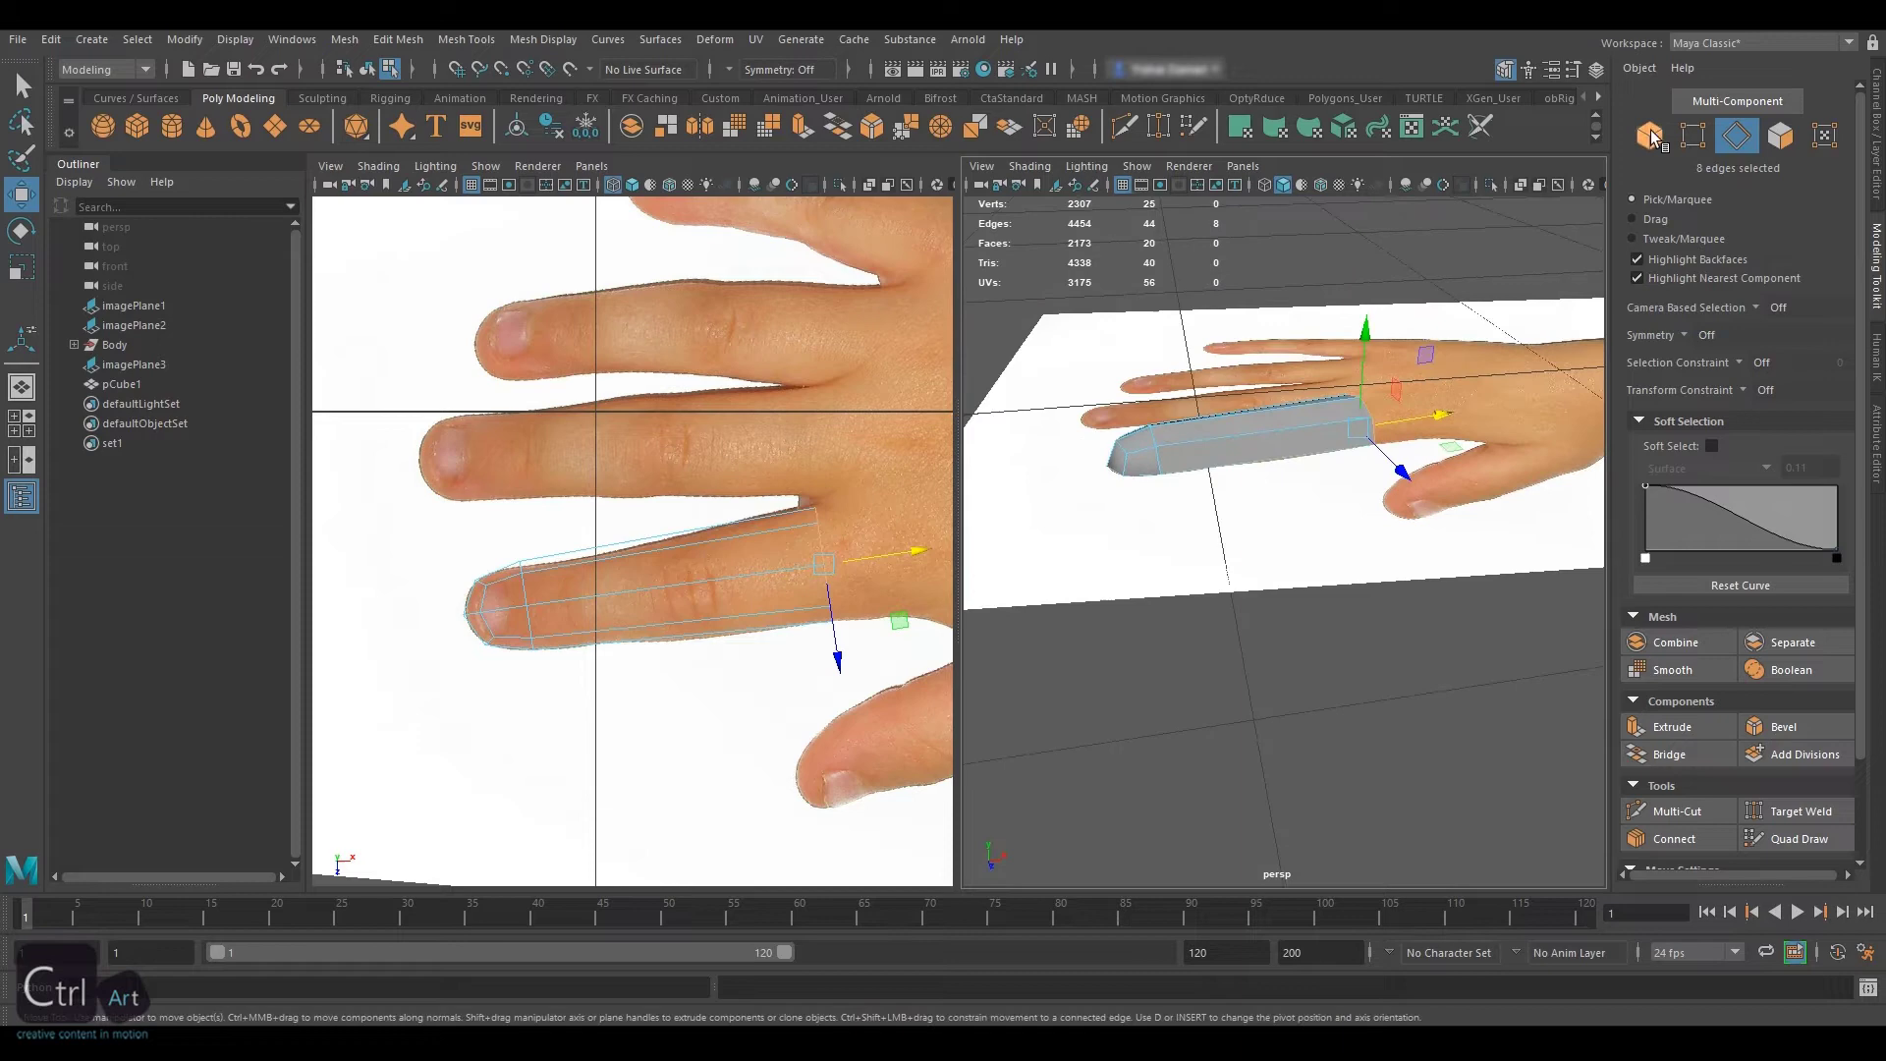
{"action": "left_click", "coordinate": [1651, 135]}
{"action": "right_click_drag", "start_coordinate": [1110, 454], "coordinate": [1086, 386]}
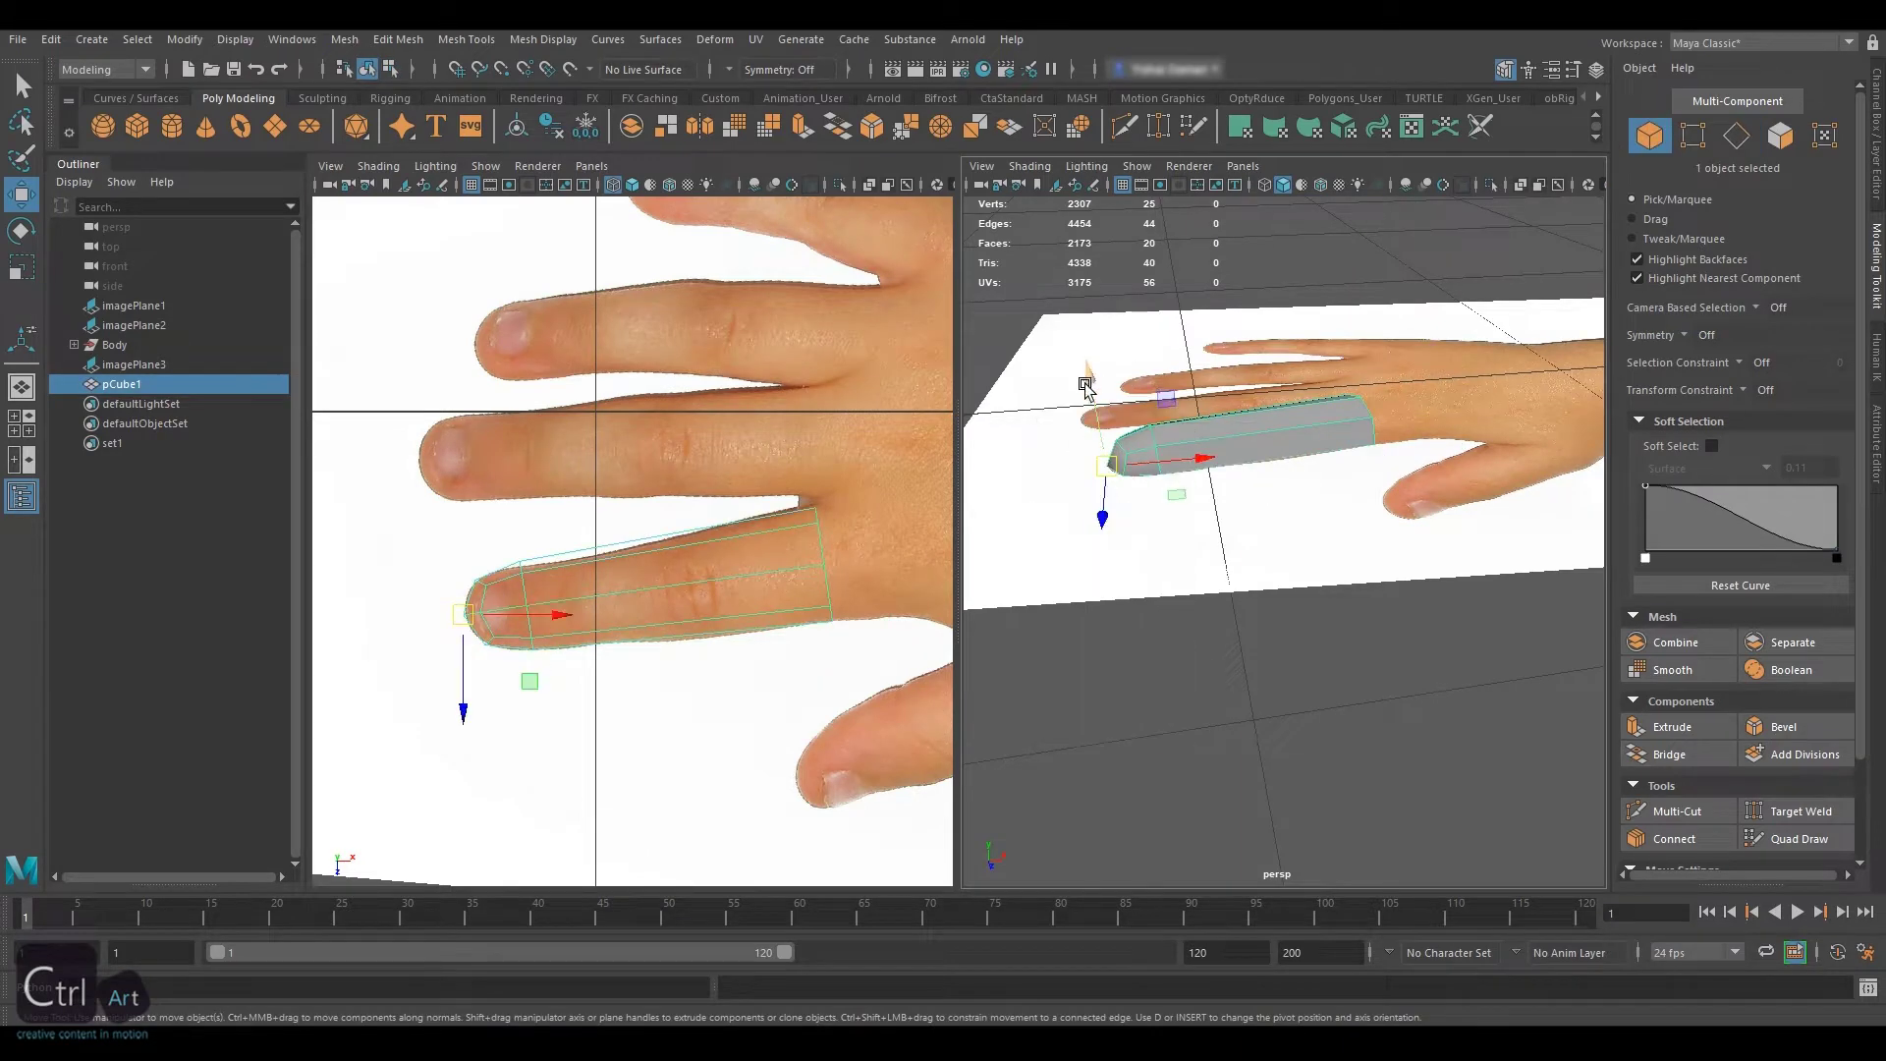
{"action": "left_click_drag", "start_coordinate": [1086, 384], "coordinate": [1083, 339]}
{"action": "mouse_move", "coordinate": [1159, 398]}
{"action": "left_mouse_down", "text": "alt"}
{"action": "mouse_move", "coordinate": [1218, 349]}
{"action": "mouse_move", "coordinate": [1268, 412]}
{"action": "mouse_move", "coordinate": [1302, 378]}
{"action": "mouse_move", "coordinate": [1130, 381]}
{"action": "left_mouse_up", "text": "alt"}
{"action": "key", "text": "r"}
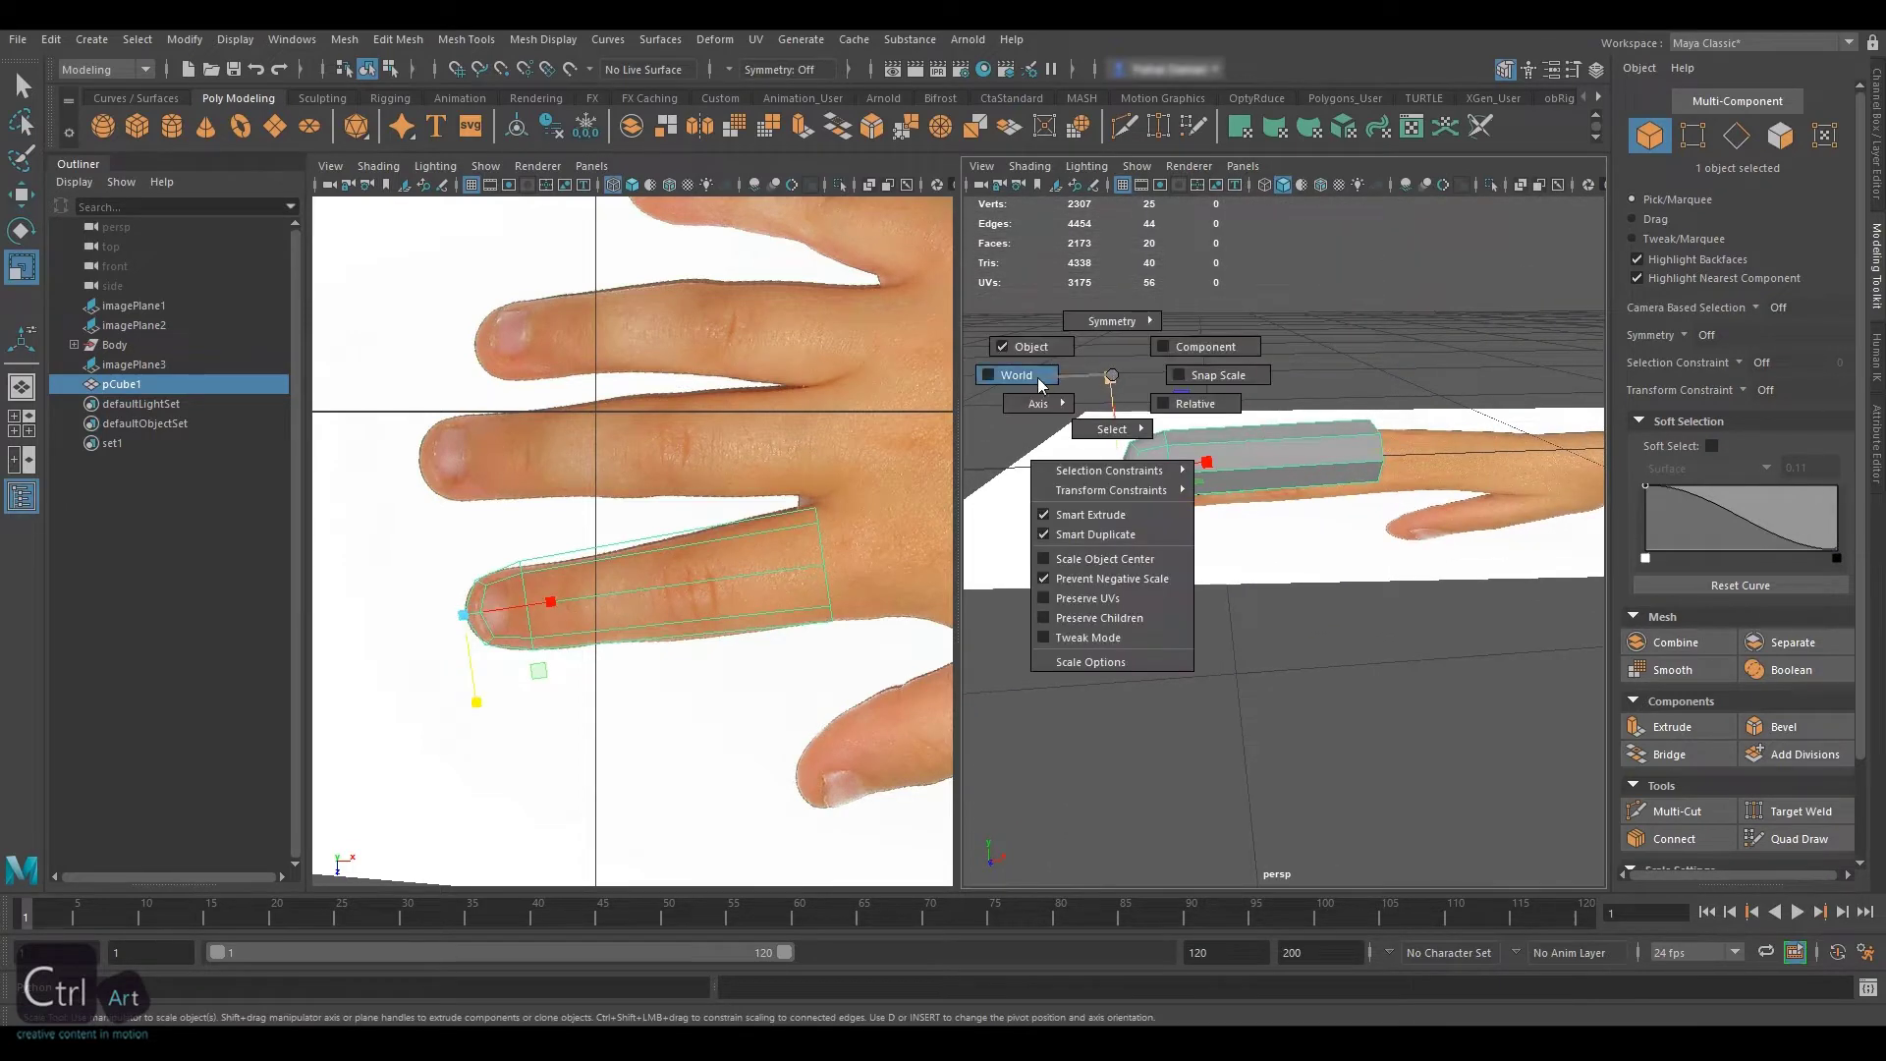
{"action": "left_click_drag", "start_coordinate": [1039, 378], "coordinate": [1108, 393]}
{"action": "key", "text": "w"}
Insert two edge loops around the finger at its two joints with Multi-Cut
{"action": "left_click_drag", "start_coordinate": [1226, 378], "coordinate": [1327, 452], "text": "alt"}
{"action": "scroll", "coordinate": [1247, 446], "scroll_direction": "up", "scroll_amount": 3}
{"action": "left_click", "coordinate": [1678, 811]}
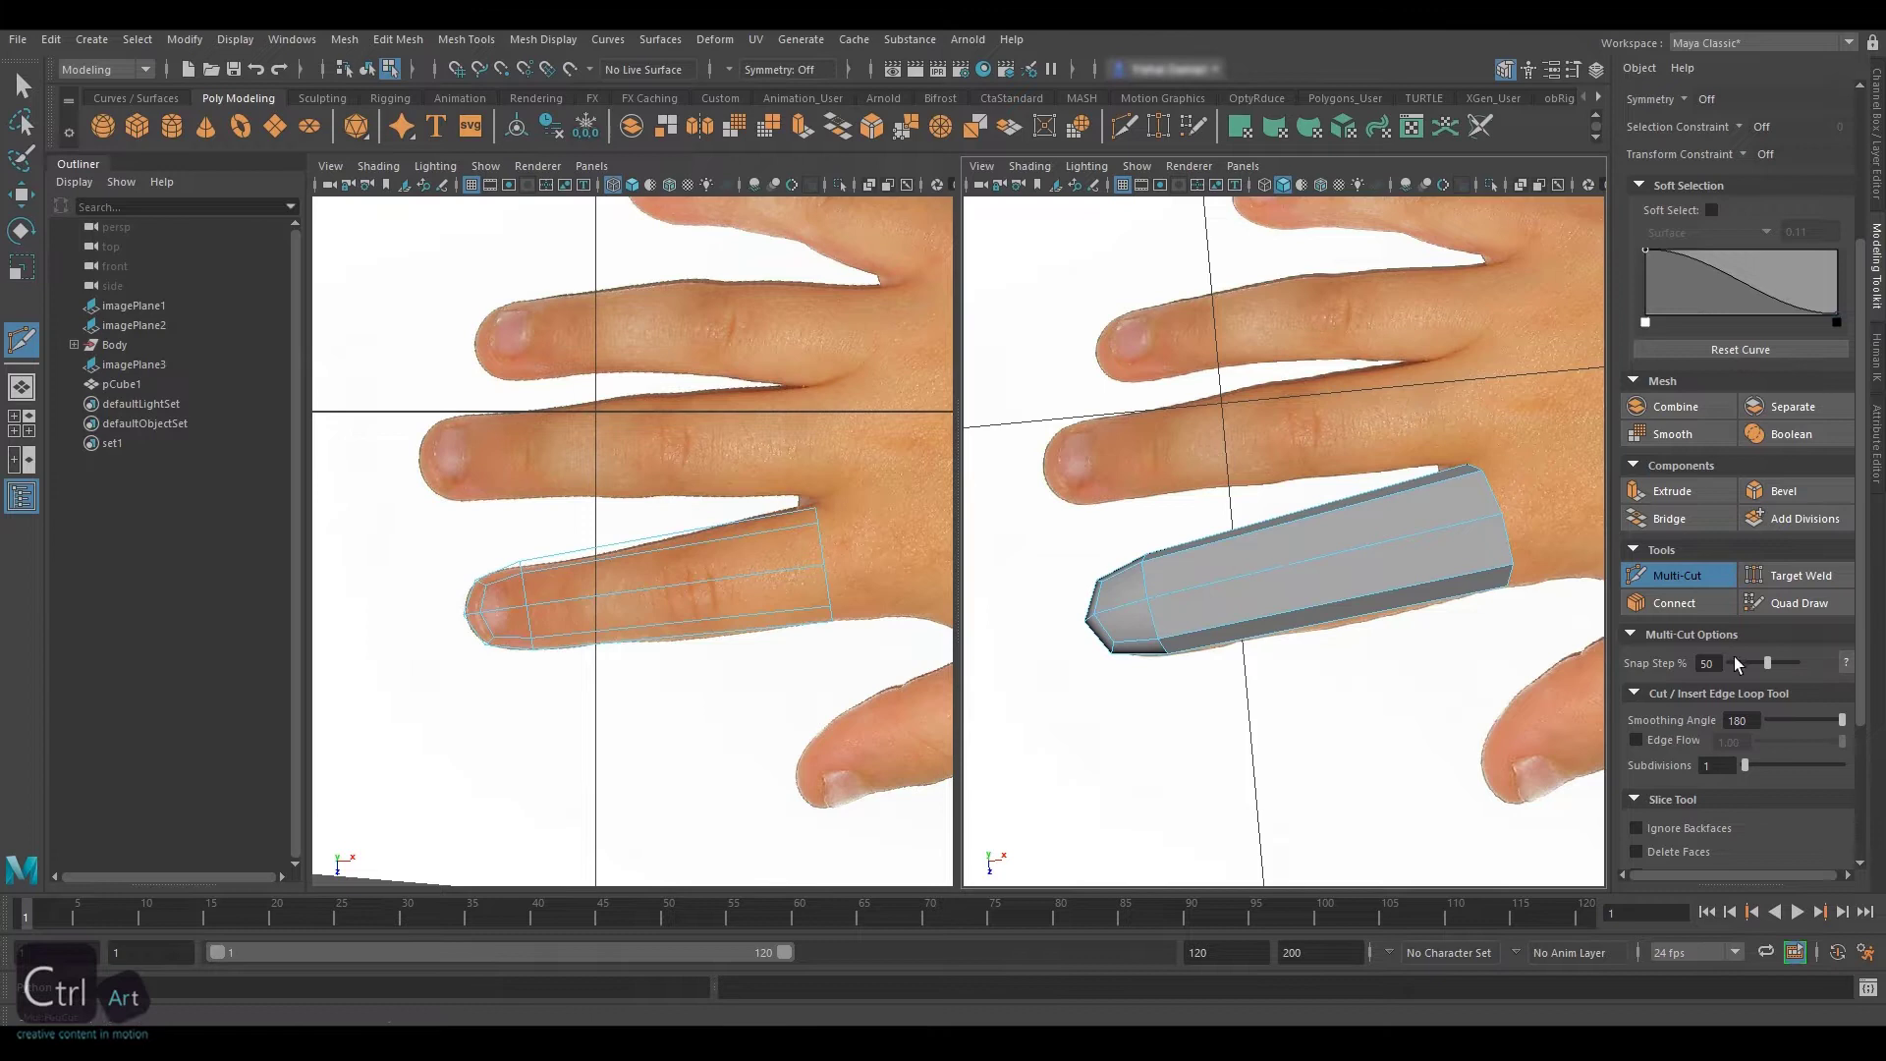
{"action": "left_click", "coordinate": [1681, 576]}
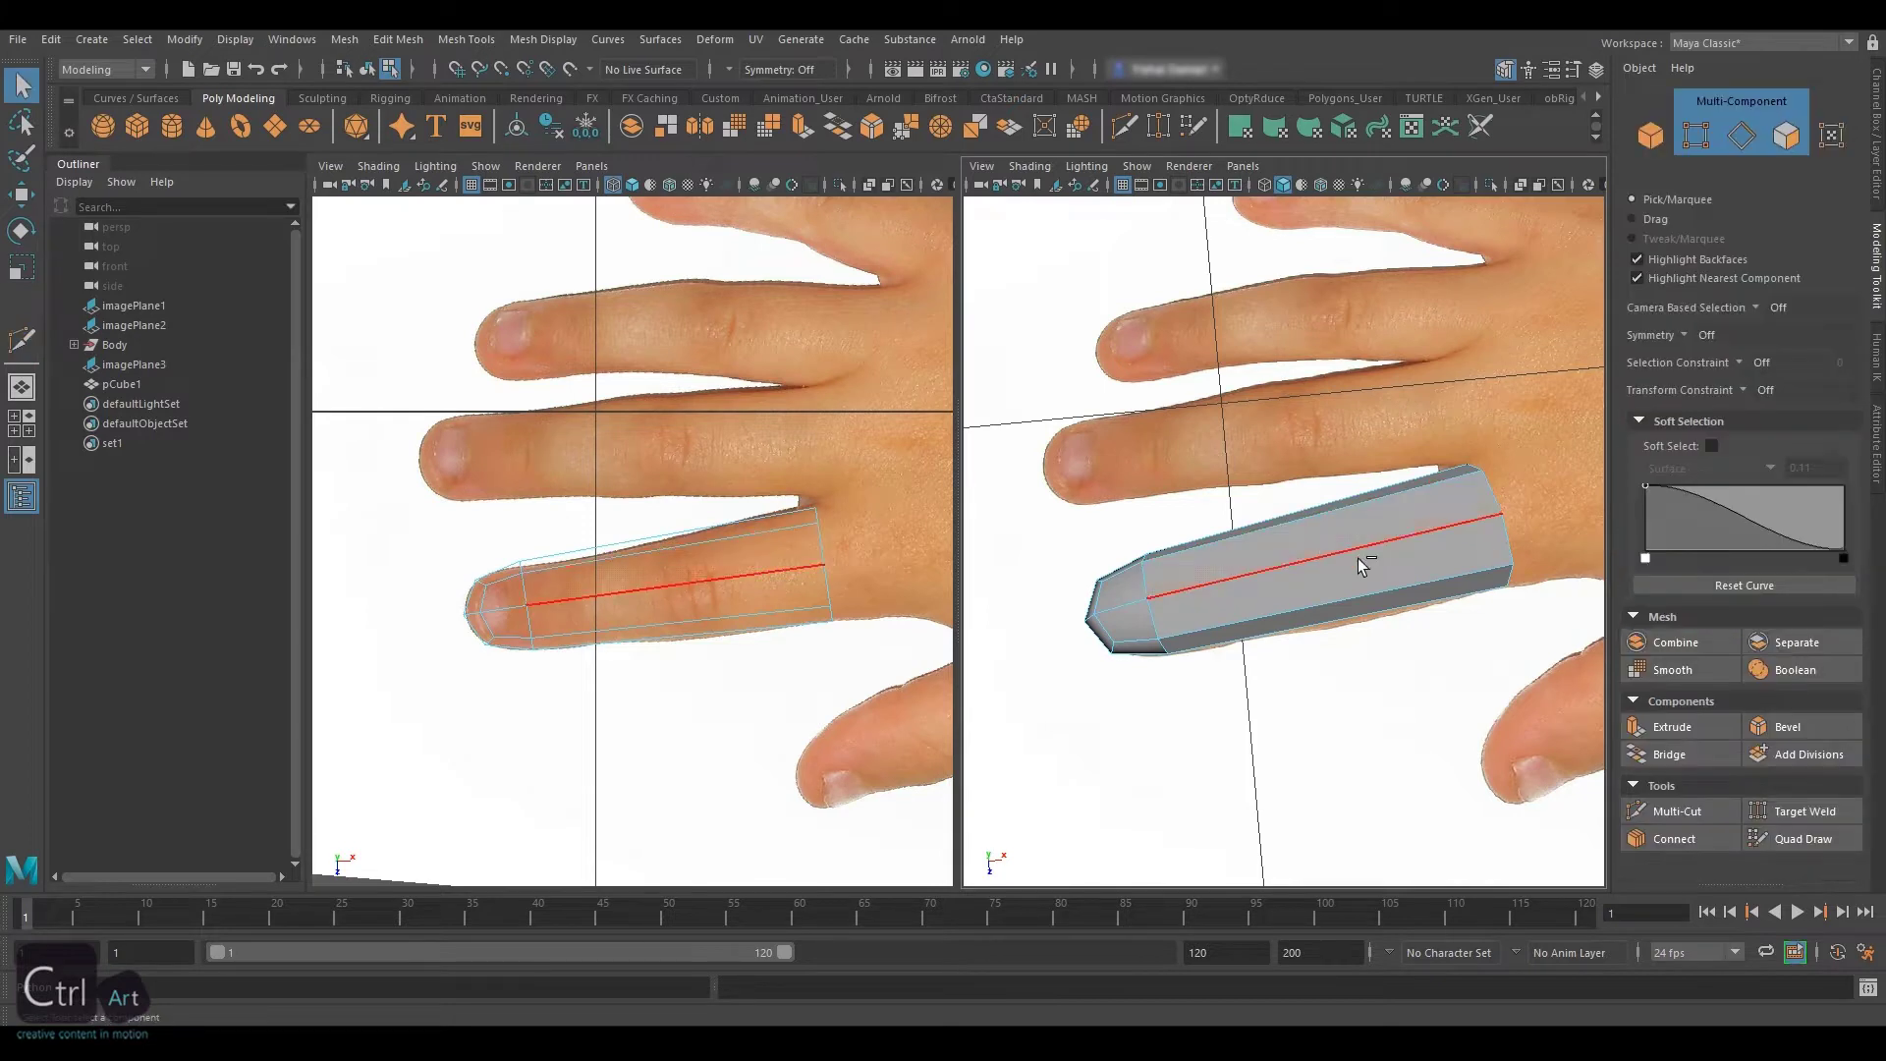
{"action": "left_click", "coordinate": [1664, 818]}
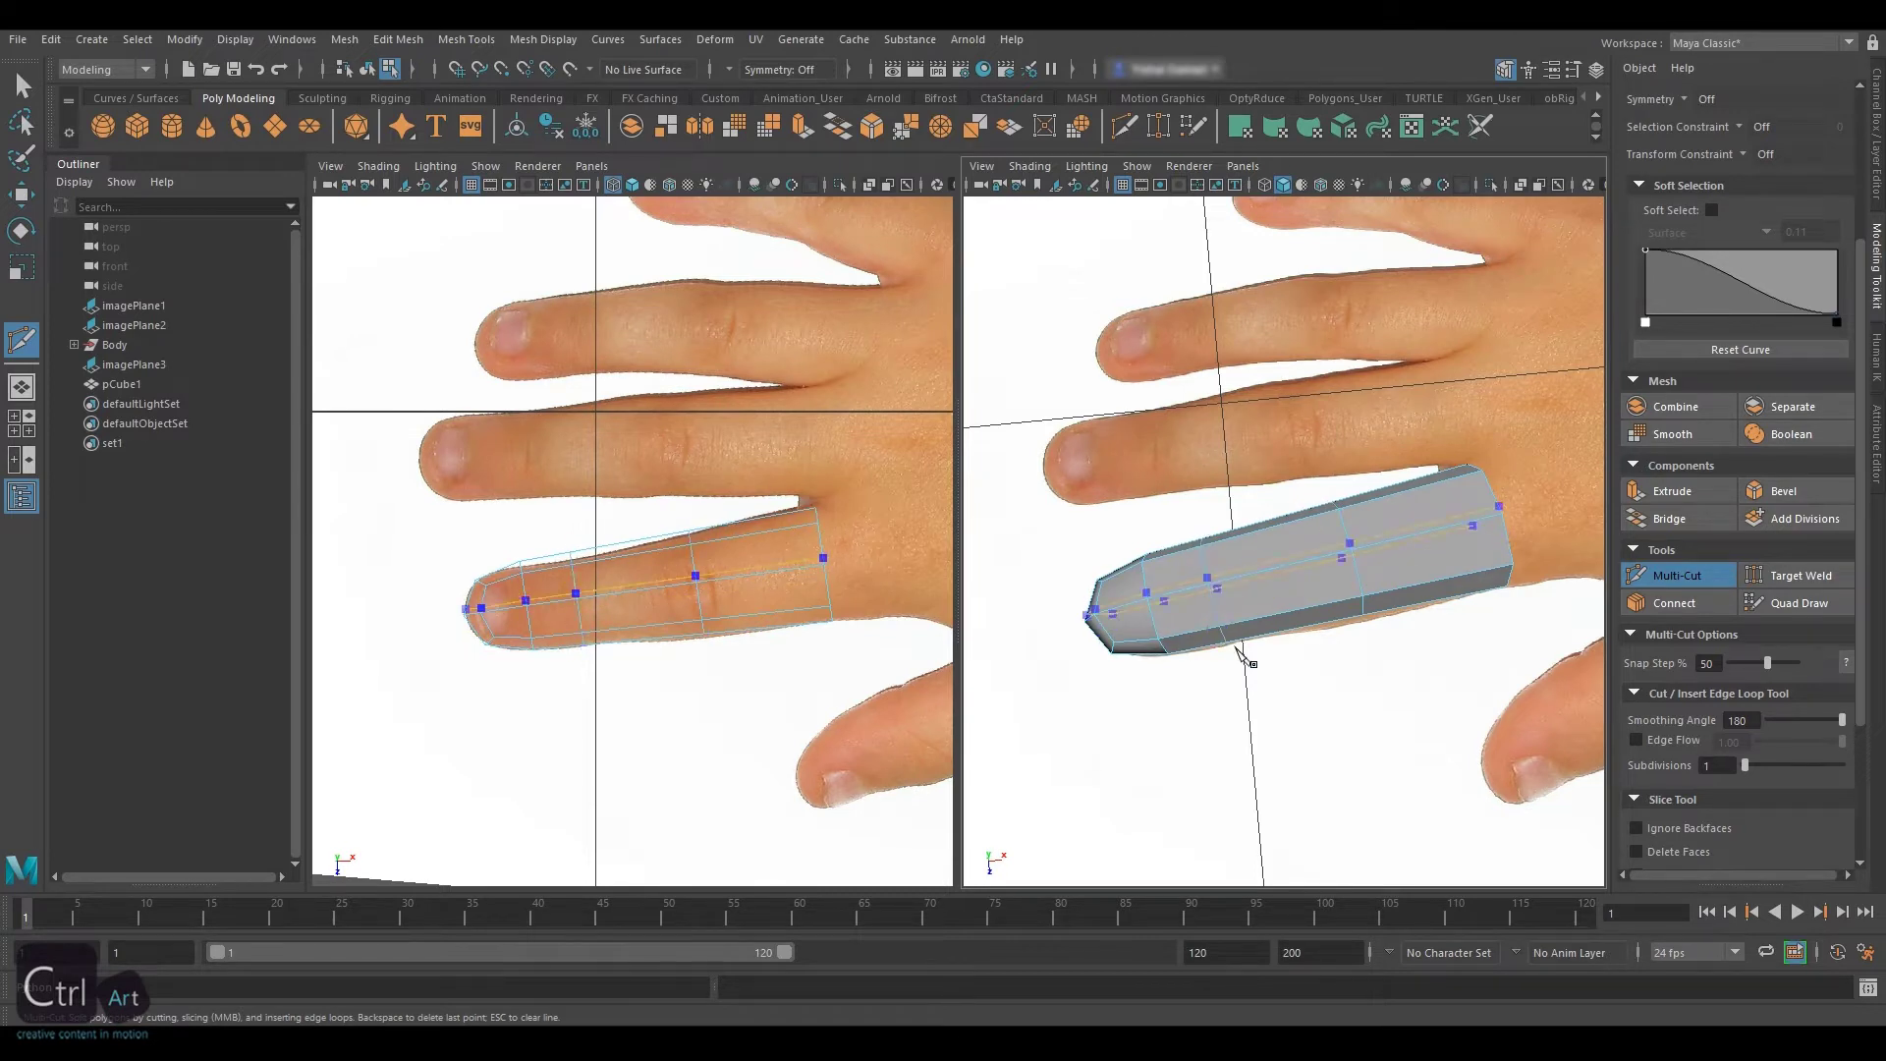
{"action": "left_click", "coordinate": [1697, 568]}
Bevel both joint edge loops with a fraction of 0.4 and 2 segments
{"action": "left_click_drag", "start_coordinate": [1209, 629], "coordinate": [1228, 643], "text": "alt"}
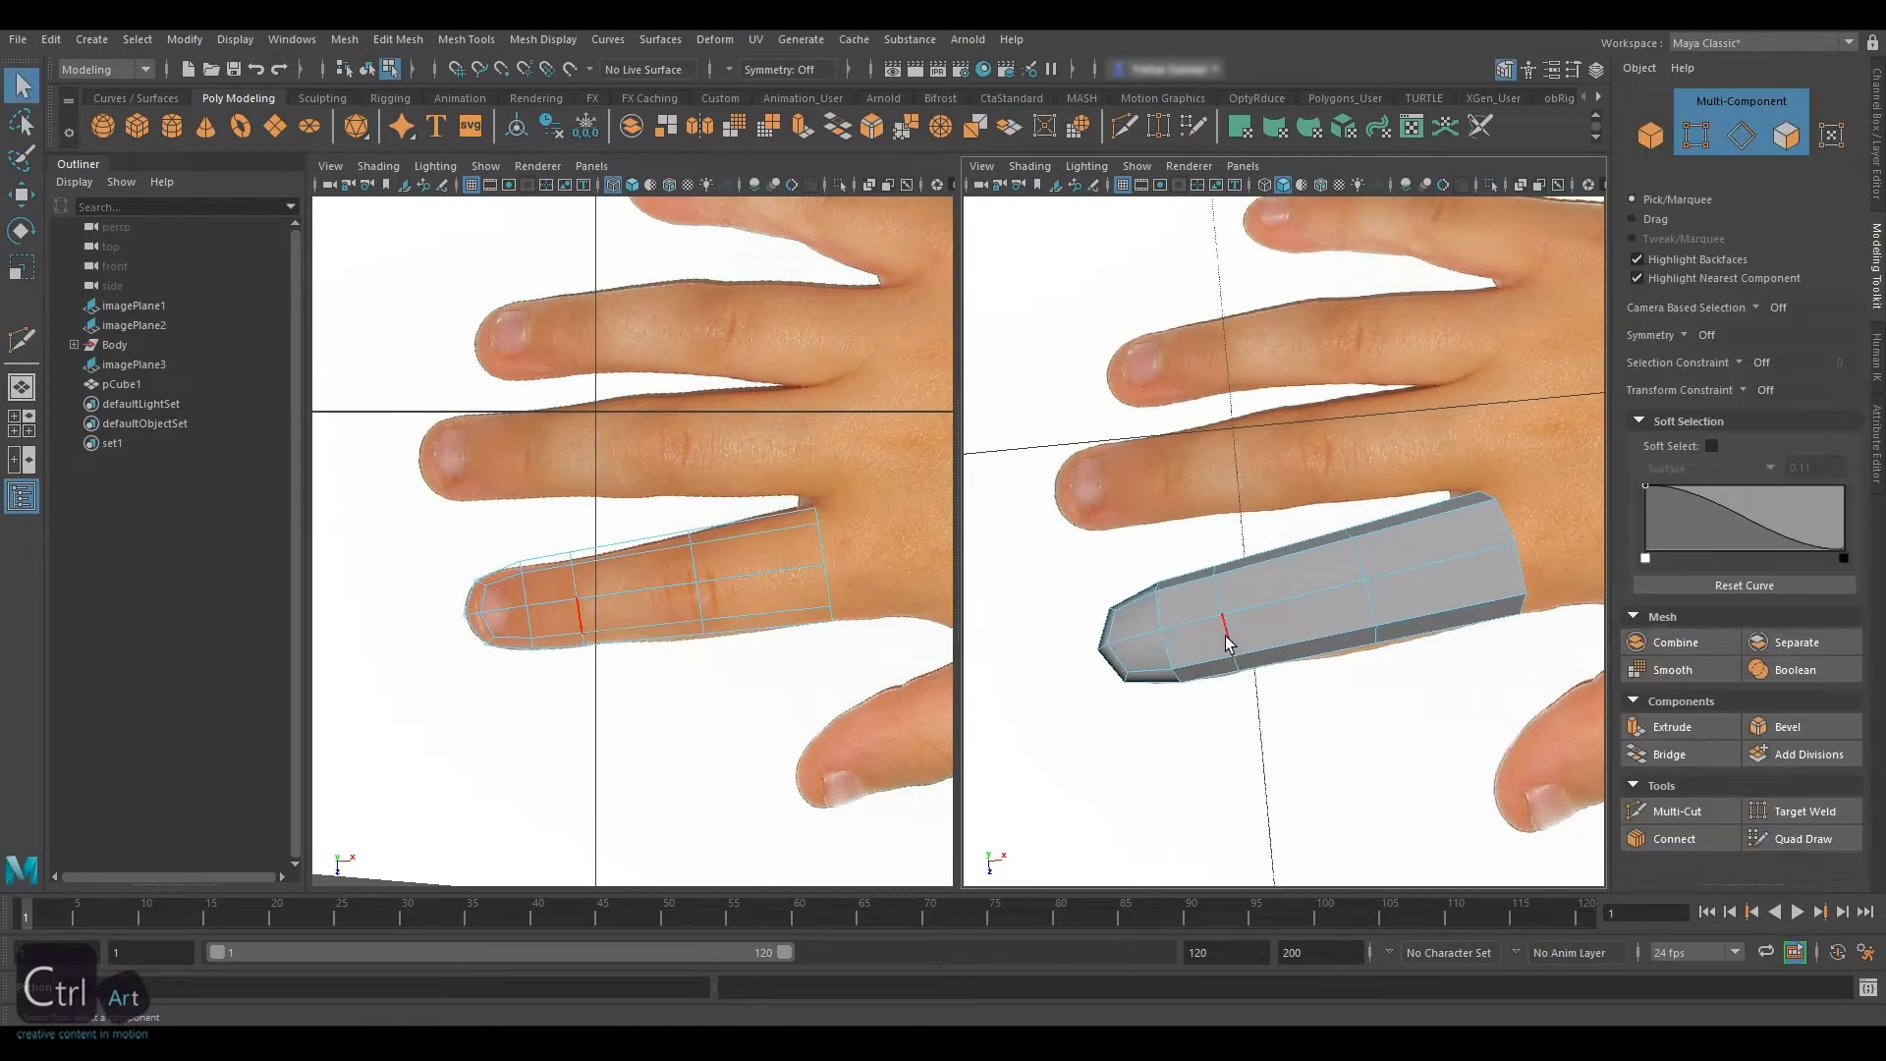
{"action": "double_click", "coordinate": [1365, 611], "text": "shift"}
{"action": "left_click", "coordinate": [1800, 727]}
{"action": "left_click_drag", "start_coordinate": [1420, 650], "coordinate": [1381, 587], "text": "alt"}
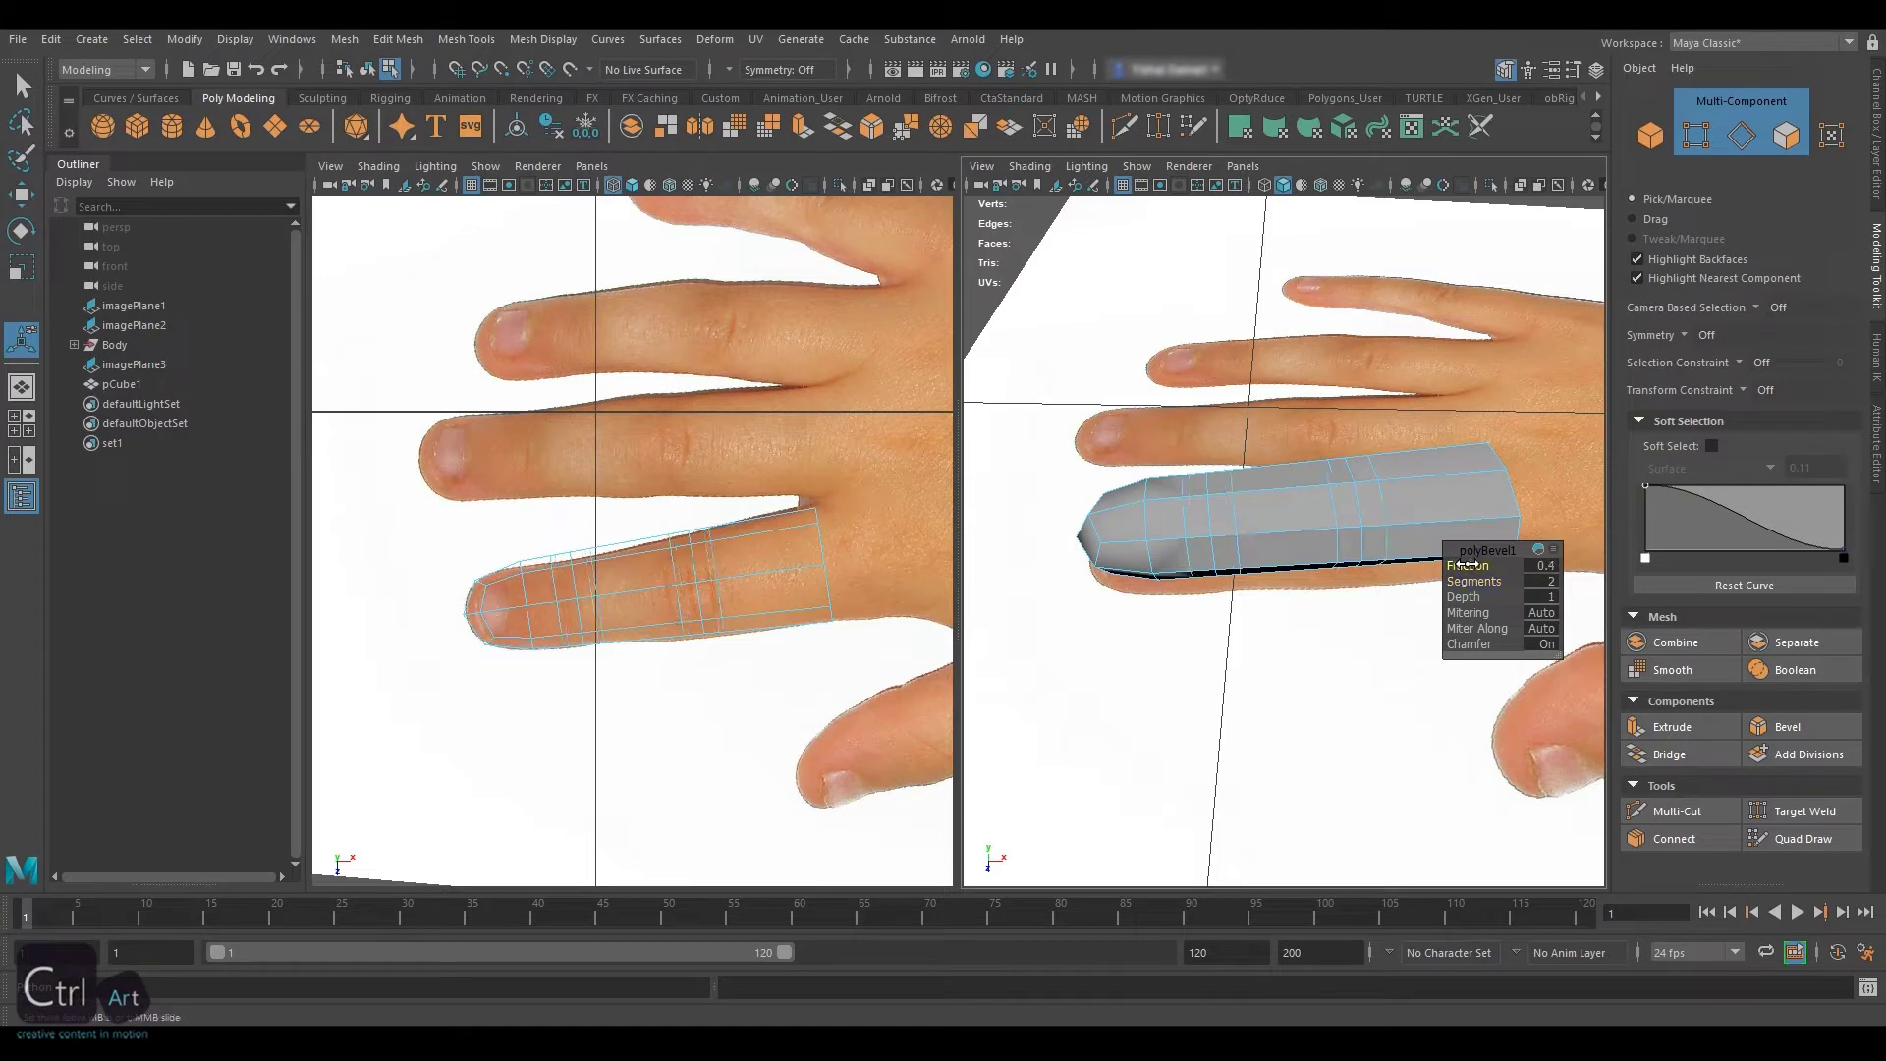
{"action": "left_click_drag", "start_coordinate": [1464, 564], "coordinate": [1356, 543], "text": "alt"}
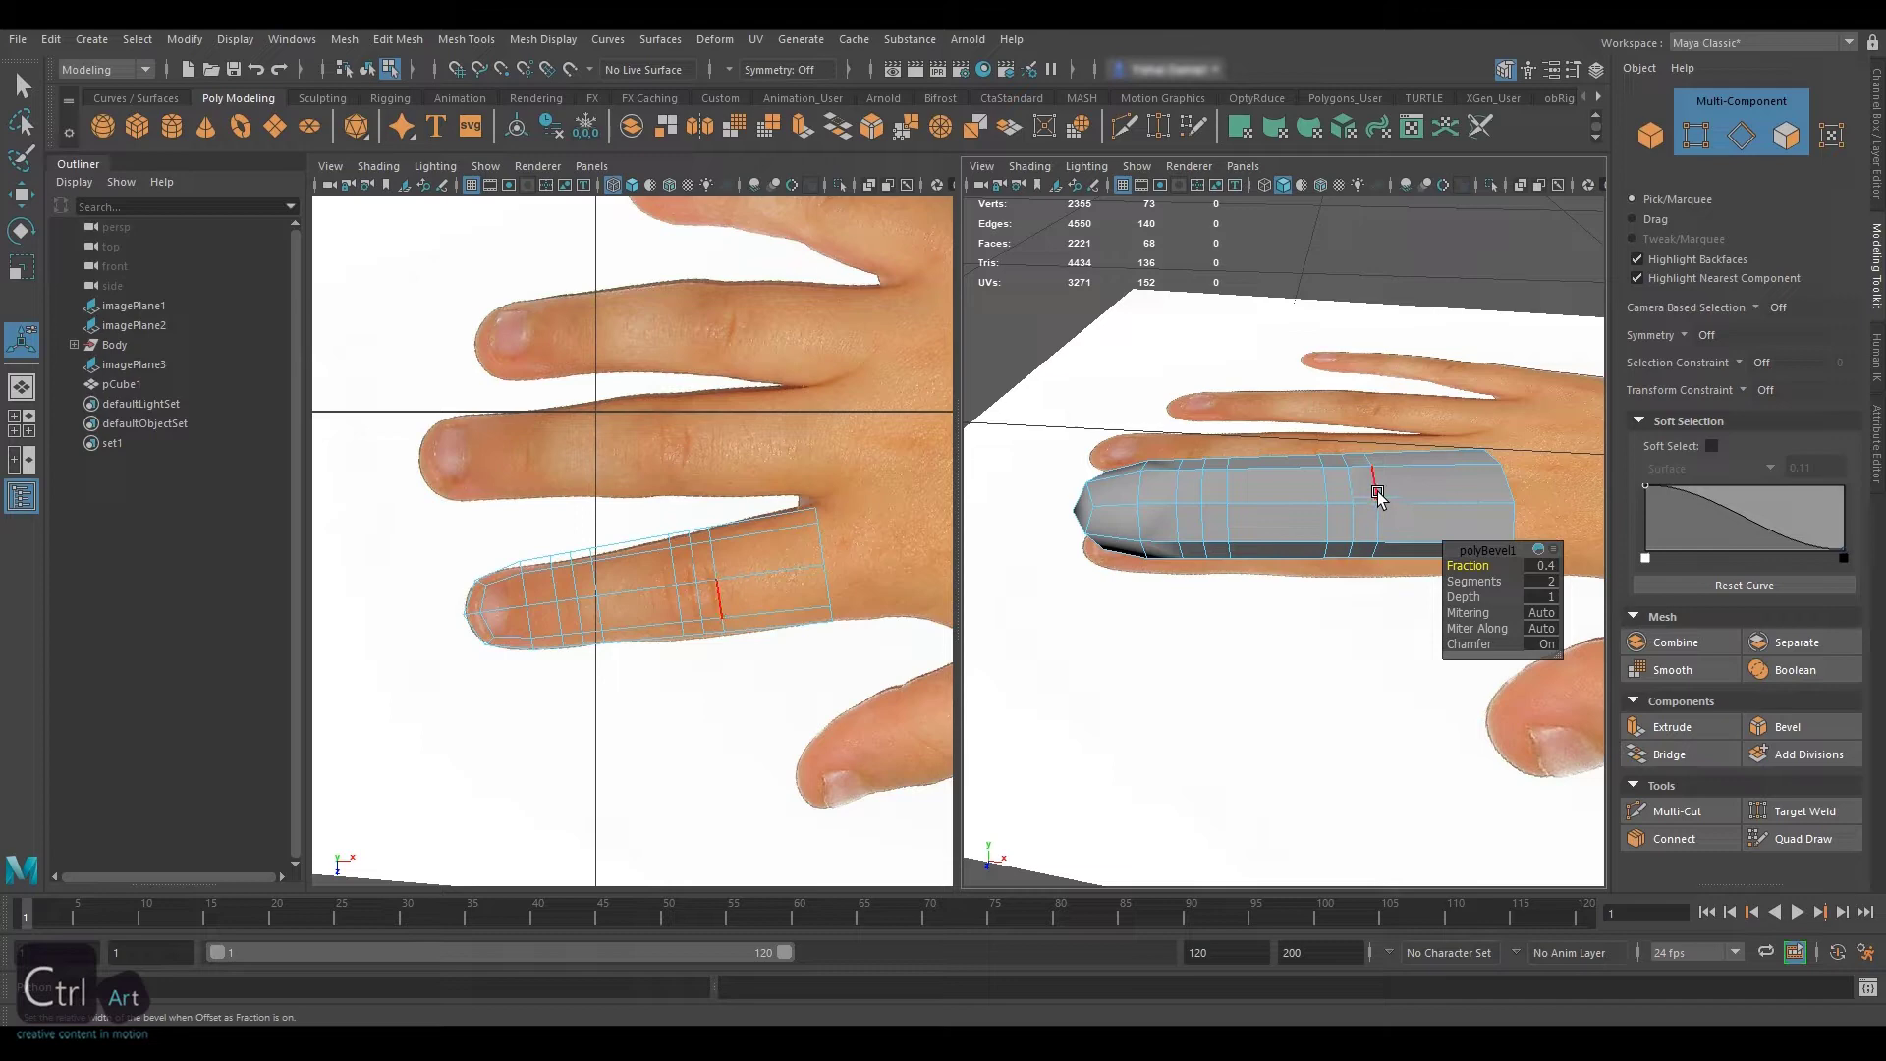
Slide and tilt the bevelled loops on the base side of both joints so they fan slightly in side view
{"action": "scroll", "coordinate": [1377, 496], "scroll_direction": "up", "scroll_amount": 3}
{"action": "double_click", "coordinate": [1324, 511]}
{"action": "key", "text": "e"}
{"action": "left_click_drag", "start_coordinate": [1381, 531], "coordinate": [1402, 485], "text": "alt"}
{"action": "key", "text": "w"}
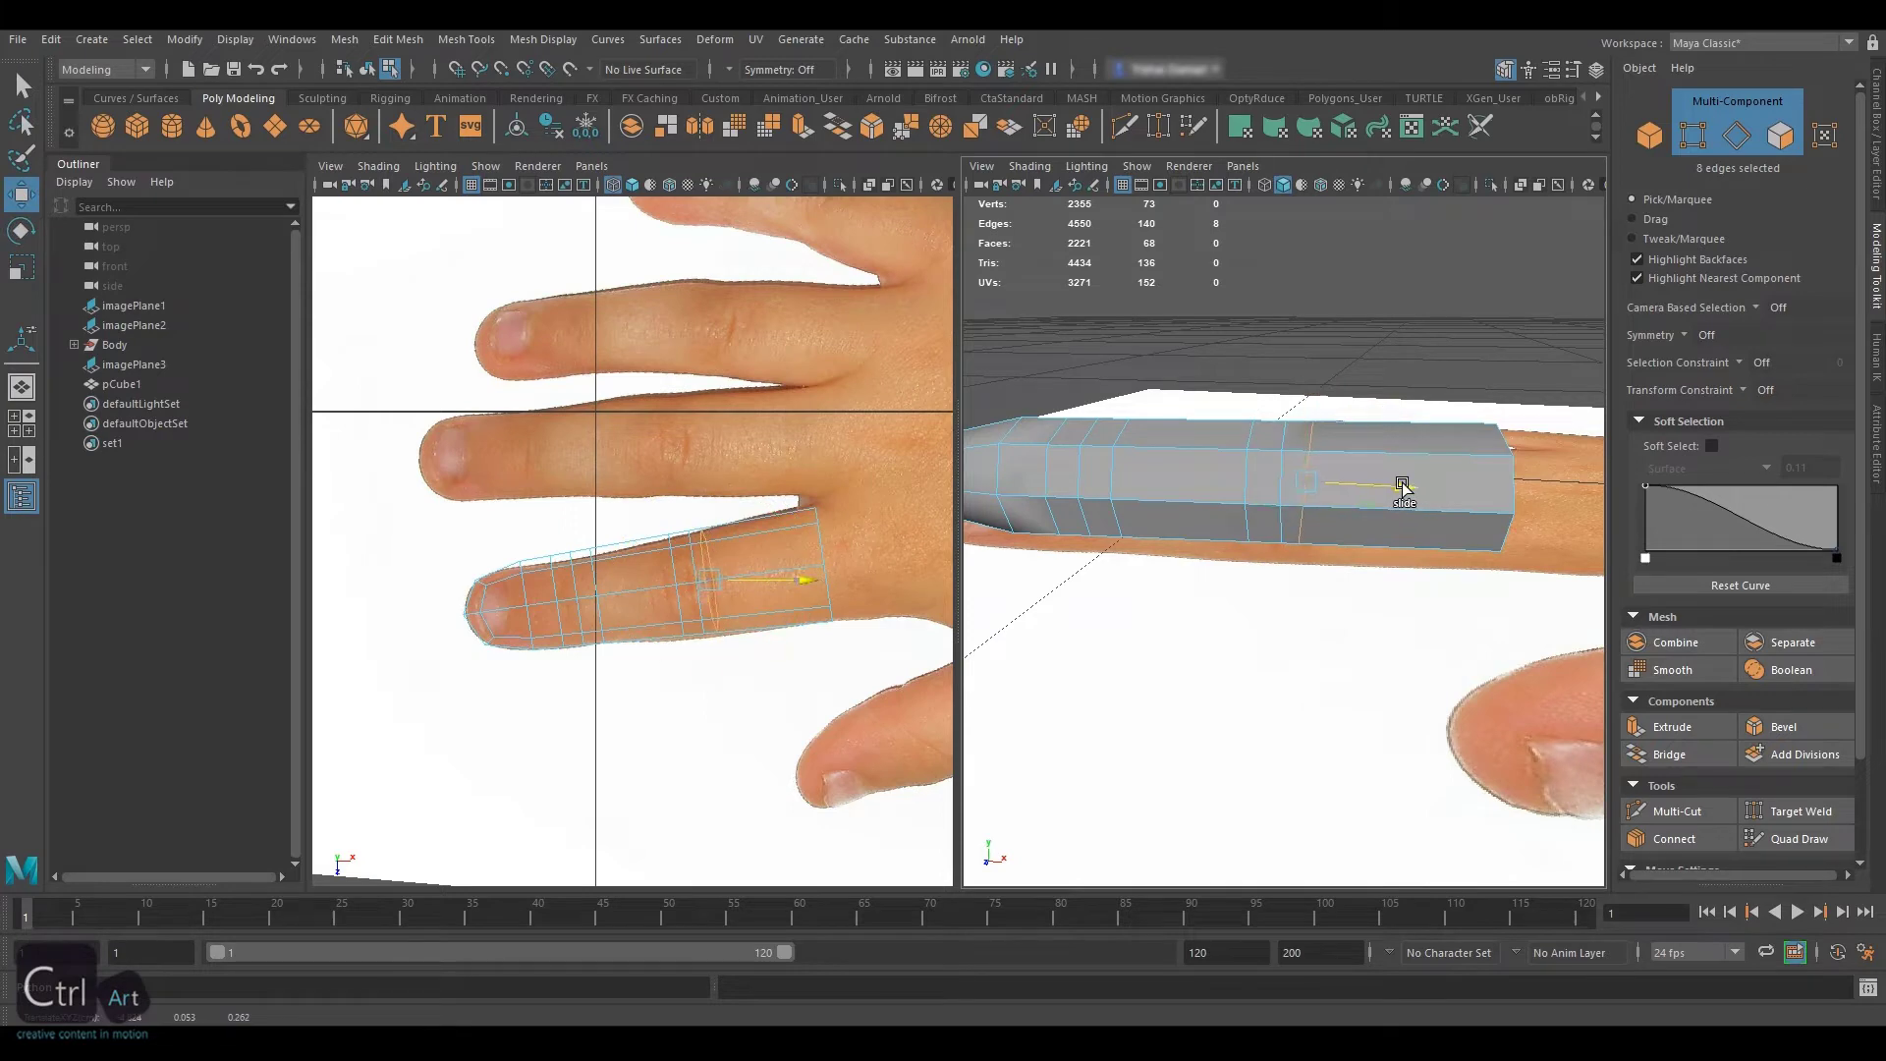
{"action": "key", "text": "e"}
{"action": "left_click_drag", "start_coordinate": [1199, 476], "coordinate": [1264, 505], "text": "alt"}
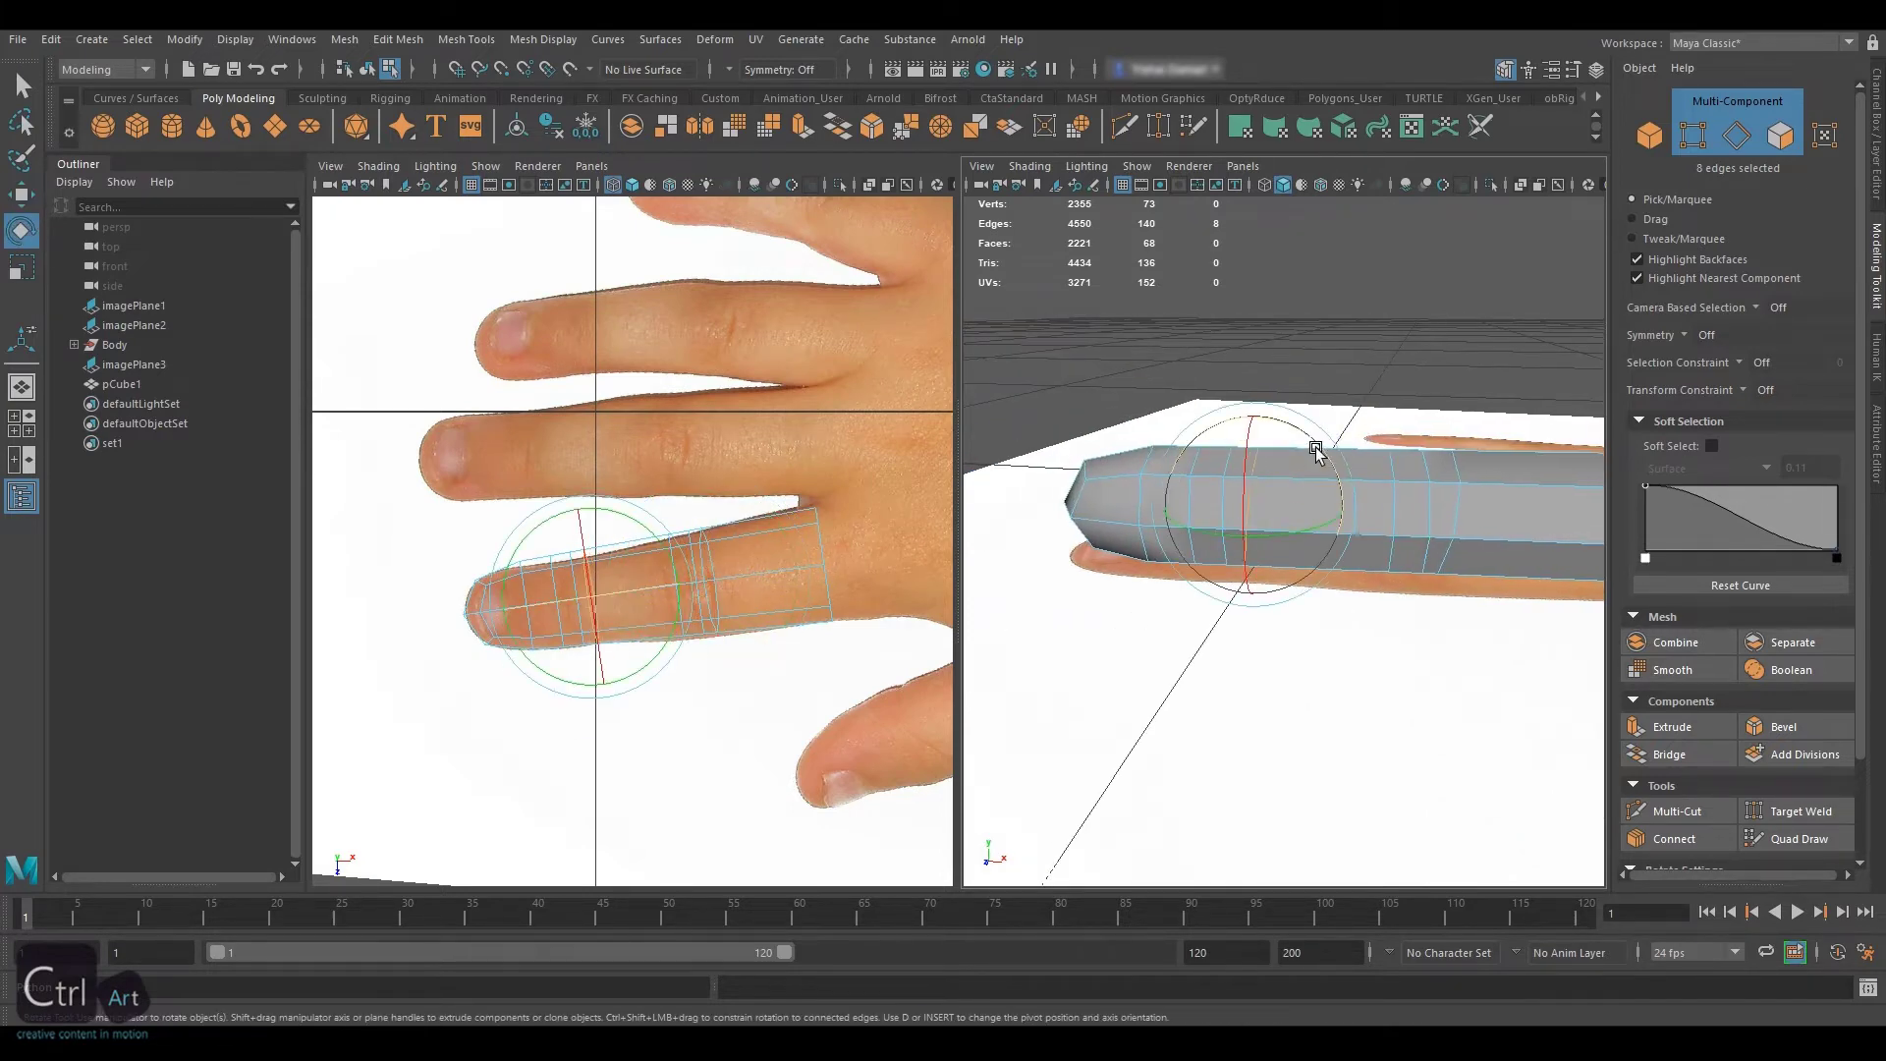
Set the transform constraint to Edge, then slide and tilt the fingertip-side loop of each joint
{"action": "left_click", "coordinate": [1765, 393]}
{"action": "left_click", "coordinate": [1776, 418]}
{"action": "middle_click_drag", "start_coordinate": [1438, 461], "coordinate": [1389, 473], "text": "alt"}
{"action": "double_click", "coordinate": [1348, 475]}
{"action": "key", "text": "w"}
{"action": "left_click_drag", "start_coordinate": [1436, 515], "coordinate": [1448, 515]}
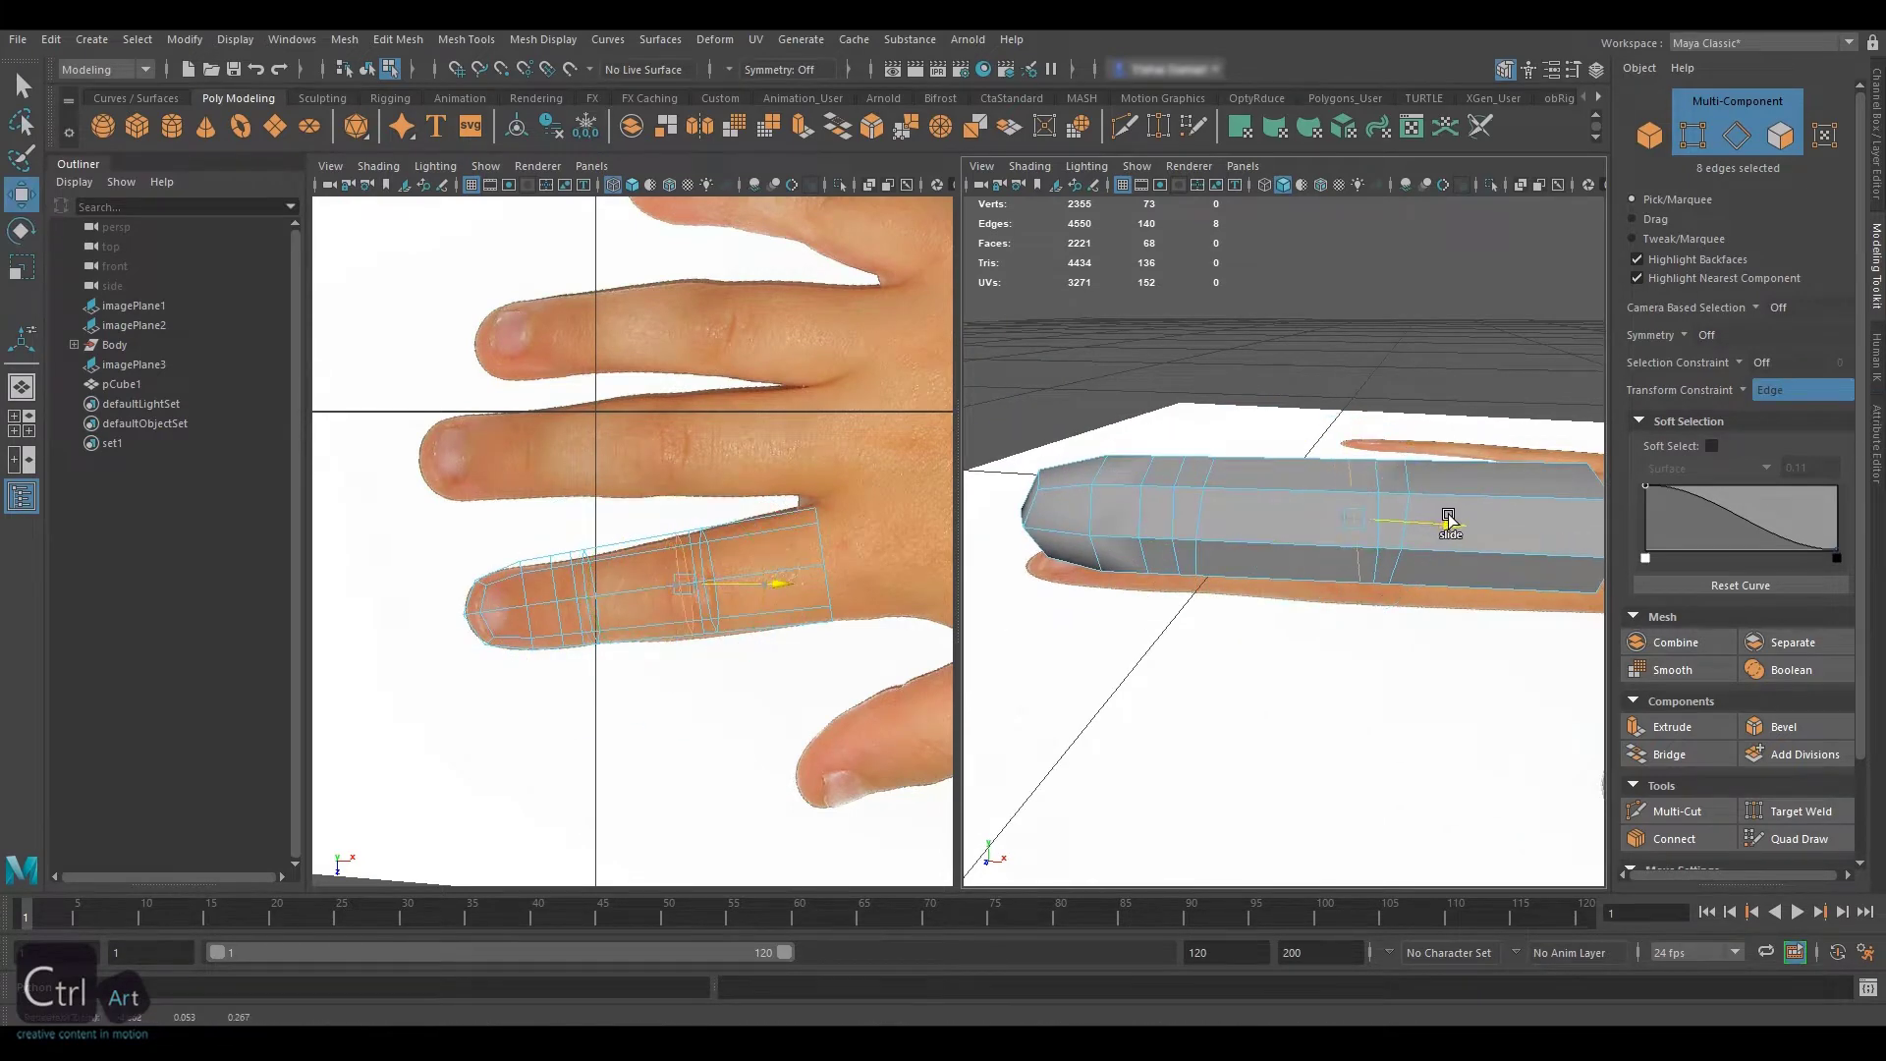
{"action": "key", "text": "e"}
{"action": "double_click", "coordinate": [1135, 495]}
{"action": "key", "text": "w"}
{"action": "left_click_drag", "start_coordinate": [1241, 513], "coordinate": [1254, 514]}
{"action": "key", "text": "e"}
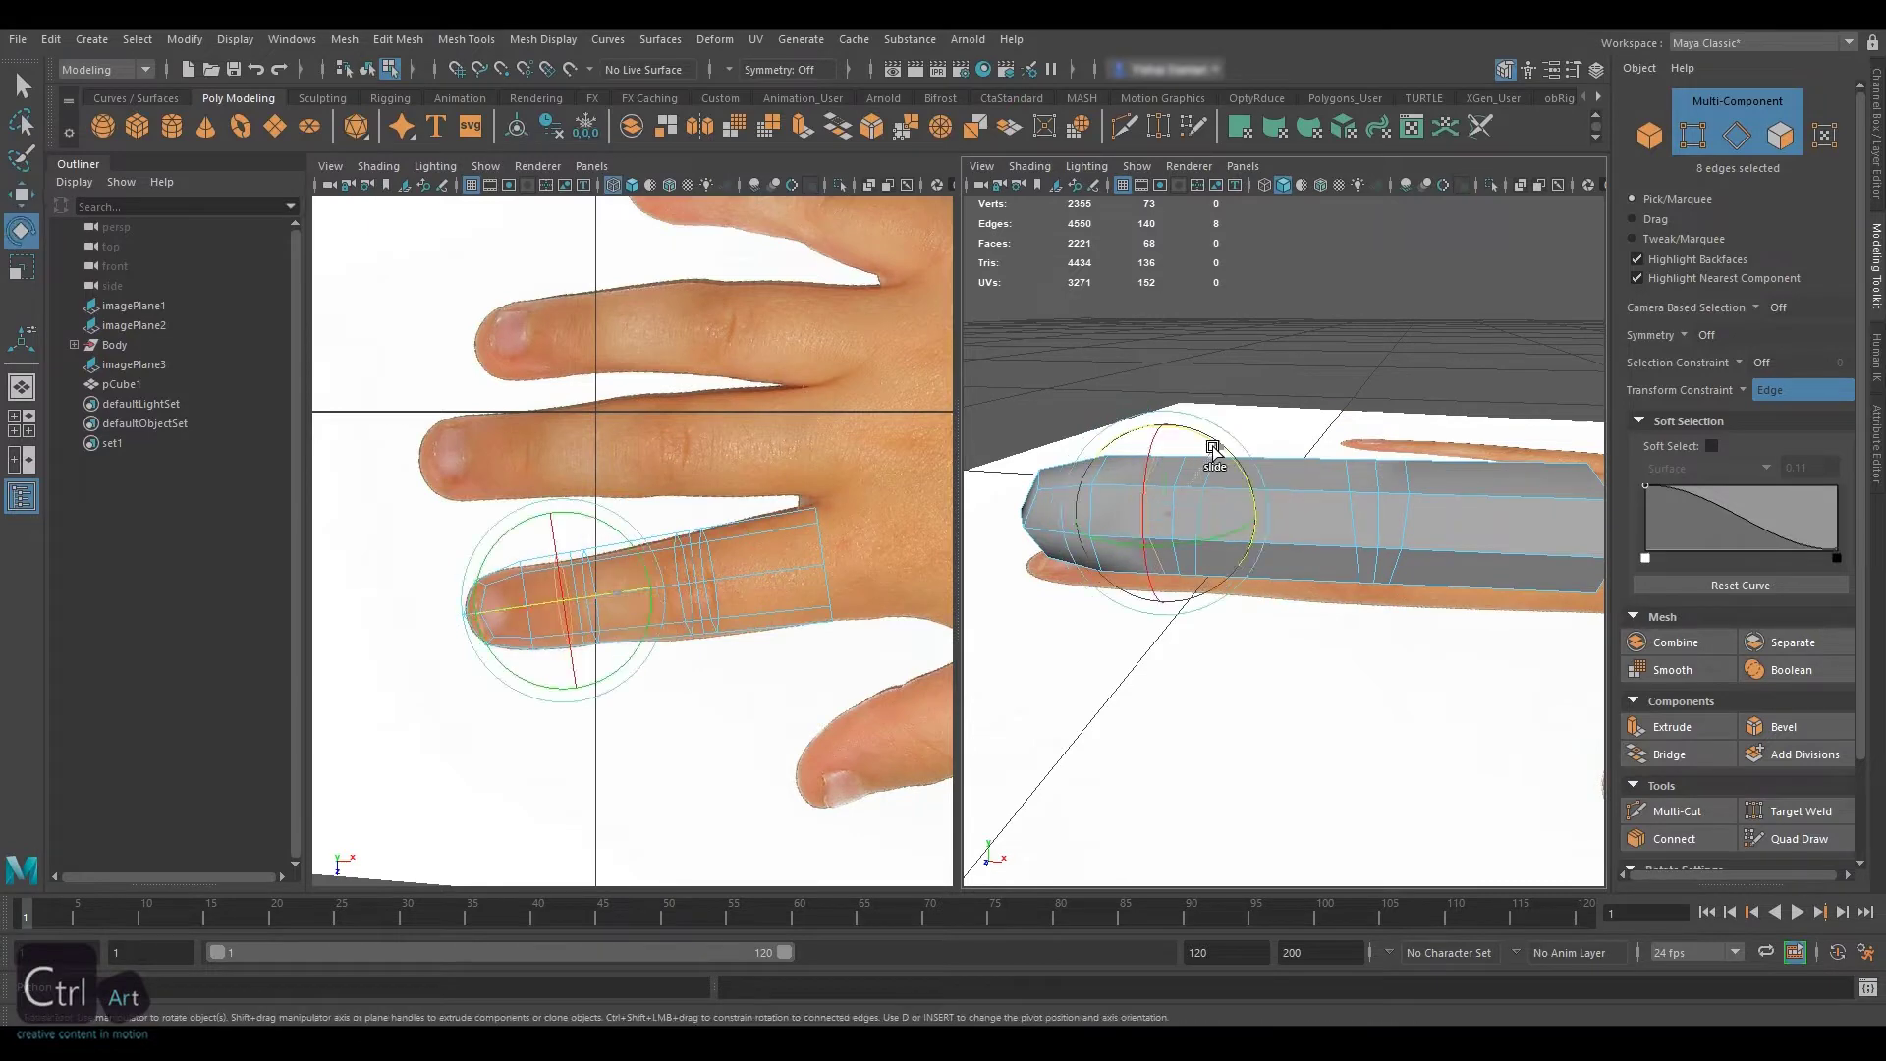
{"action": "key", "text": "w"}
Turn off the transform constraint and raise the centre loops of both joints to form knuckles
{"action": "left_click_drag", "start_coordinate": [1215, 450], "coordinate": [1187, 561], "text": "alt"}
{"action": "double_click", "coordinate": [1343, 558], "text": "shift"}
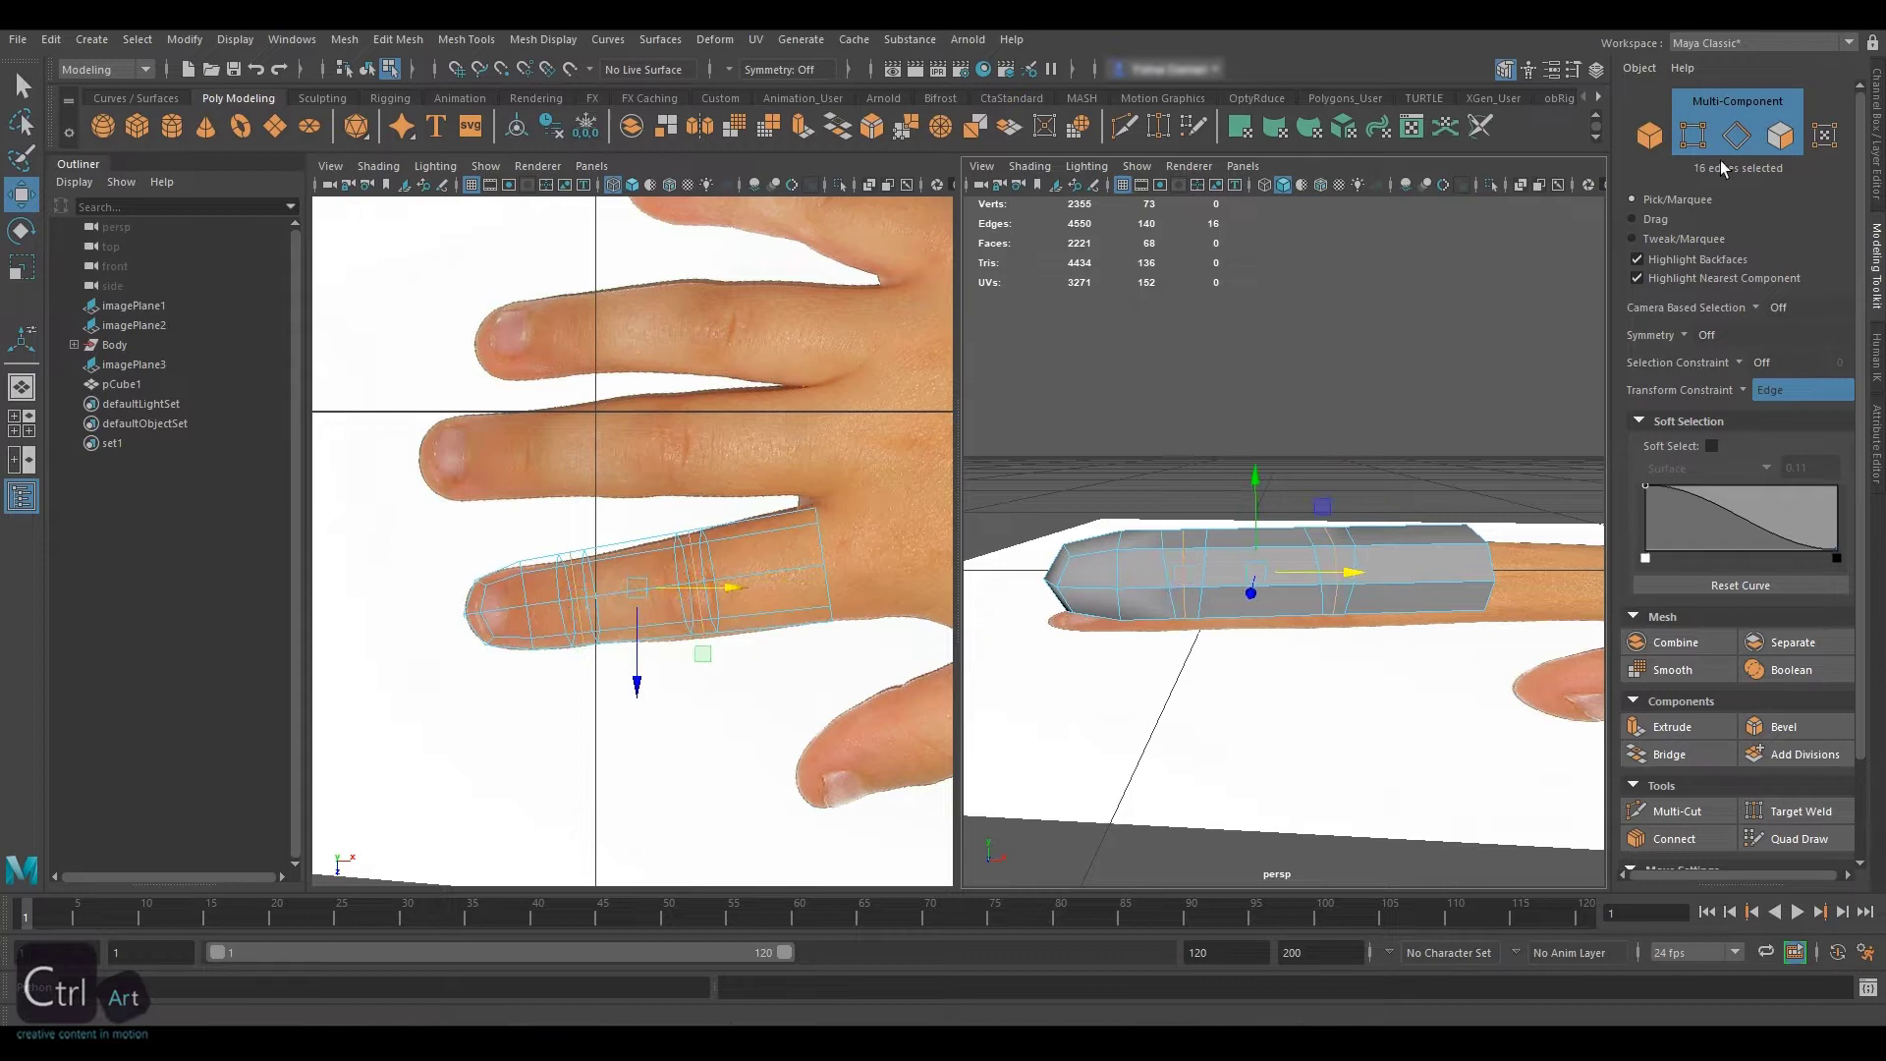
{"action": "left_click_drag", "start_coordinate": [1344, 558], "coordinate": [1252, 467], "text": "alt"}
{"action": "left_click", "coordinate": [1742, 392]}
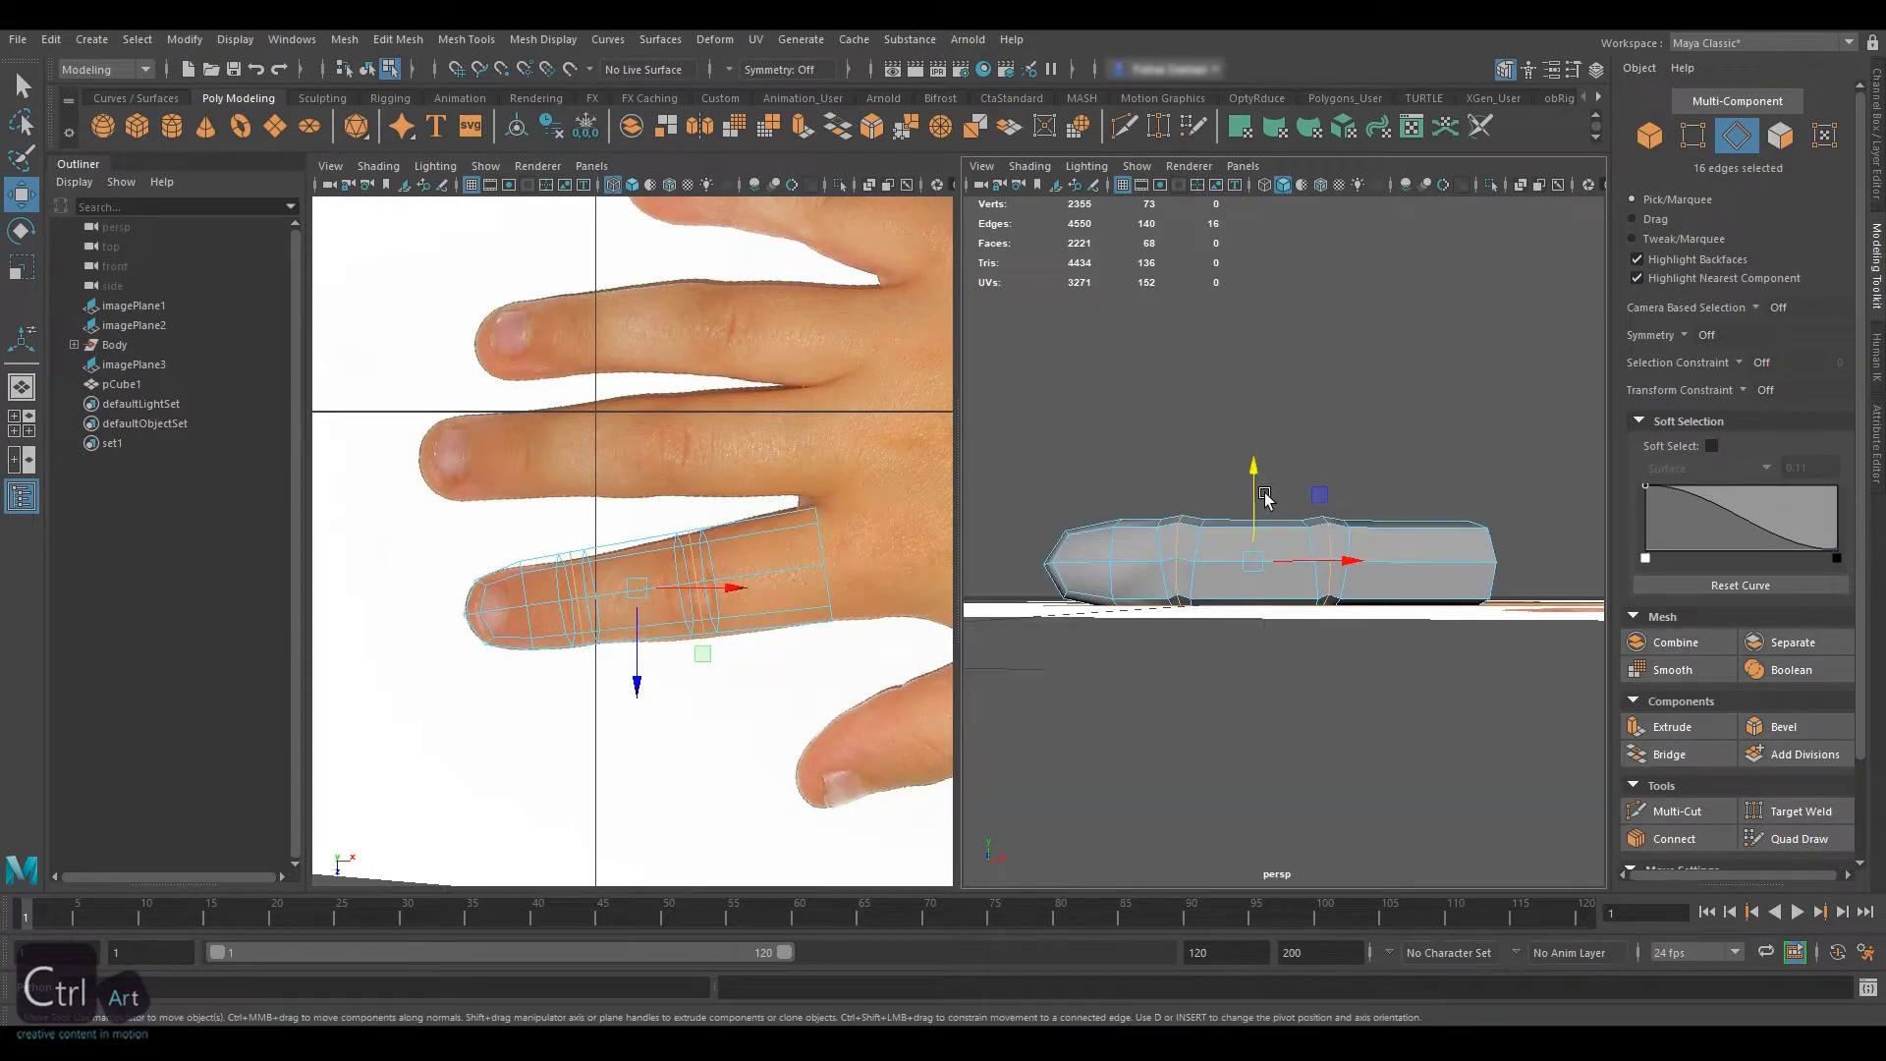
{"action": "right_click_drag", "start_coordinate": [1265, 496], "coordinate": [1389, 505], "text": "alt"}
{"action": "middle_click_drag", "start_coordinate": [1389, 505], "coordinate": [1409, 522], "text": "alt"}
{"action": "left_click_drag", "start_coordinate": [1264, 494], "coordinate": [1265, 490]}
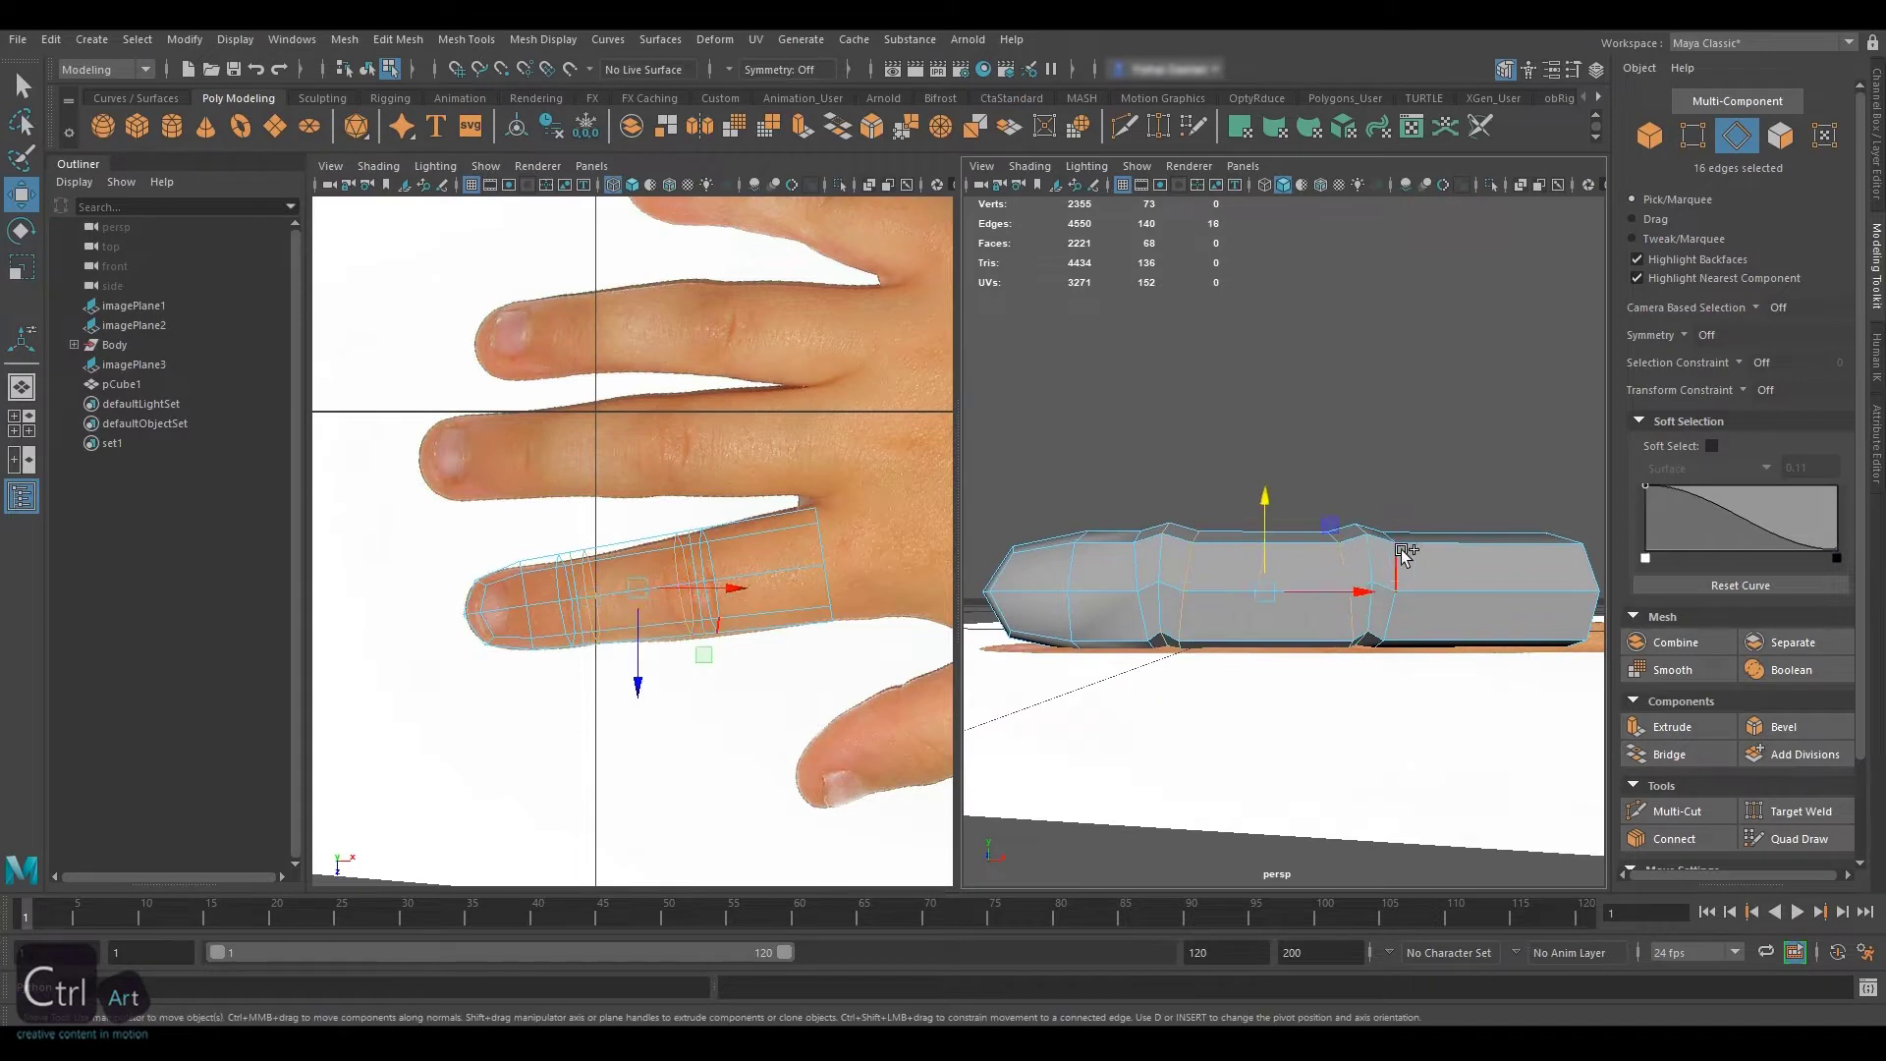
Adjust the height of the outer loops around both joints and lift the whole finger higher above the hand image
{"action": "double_click", "coordinate": [1132, 567], "text": "shift"}
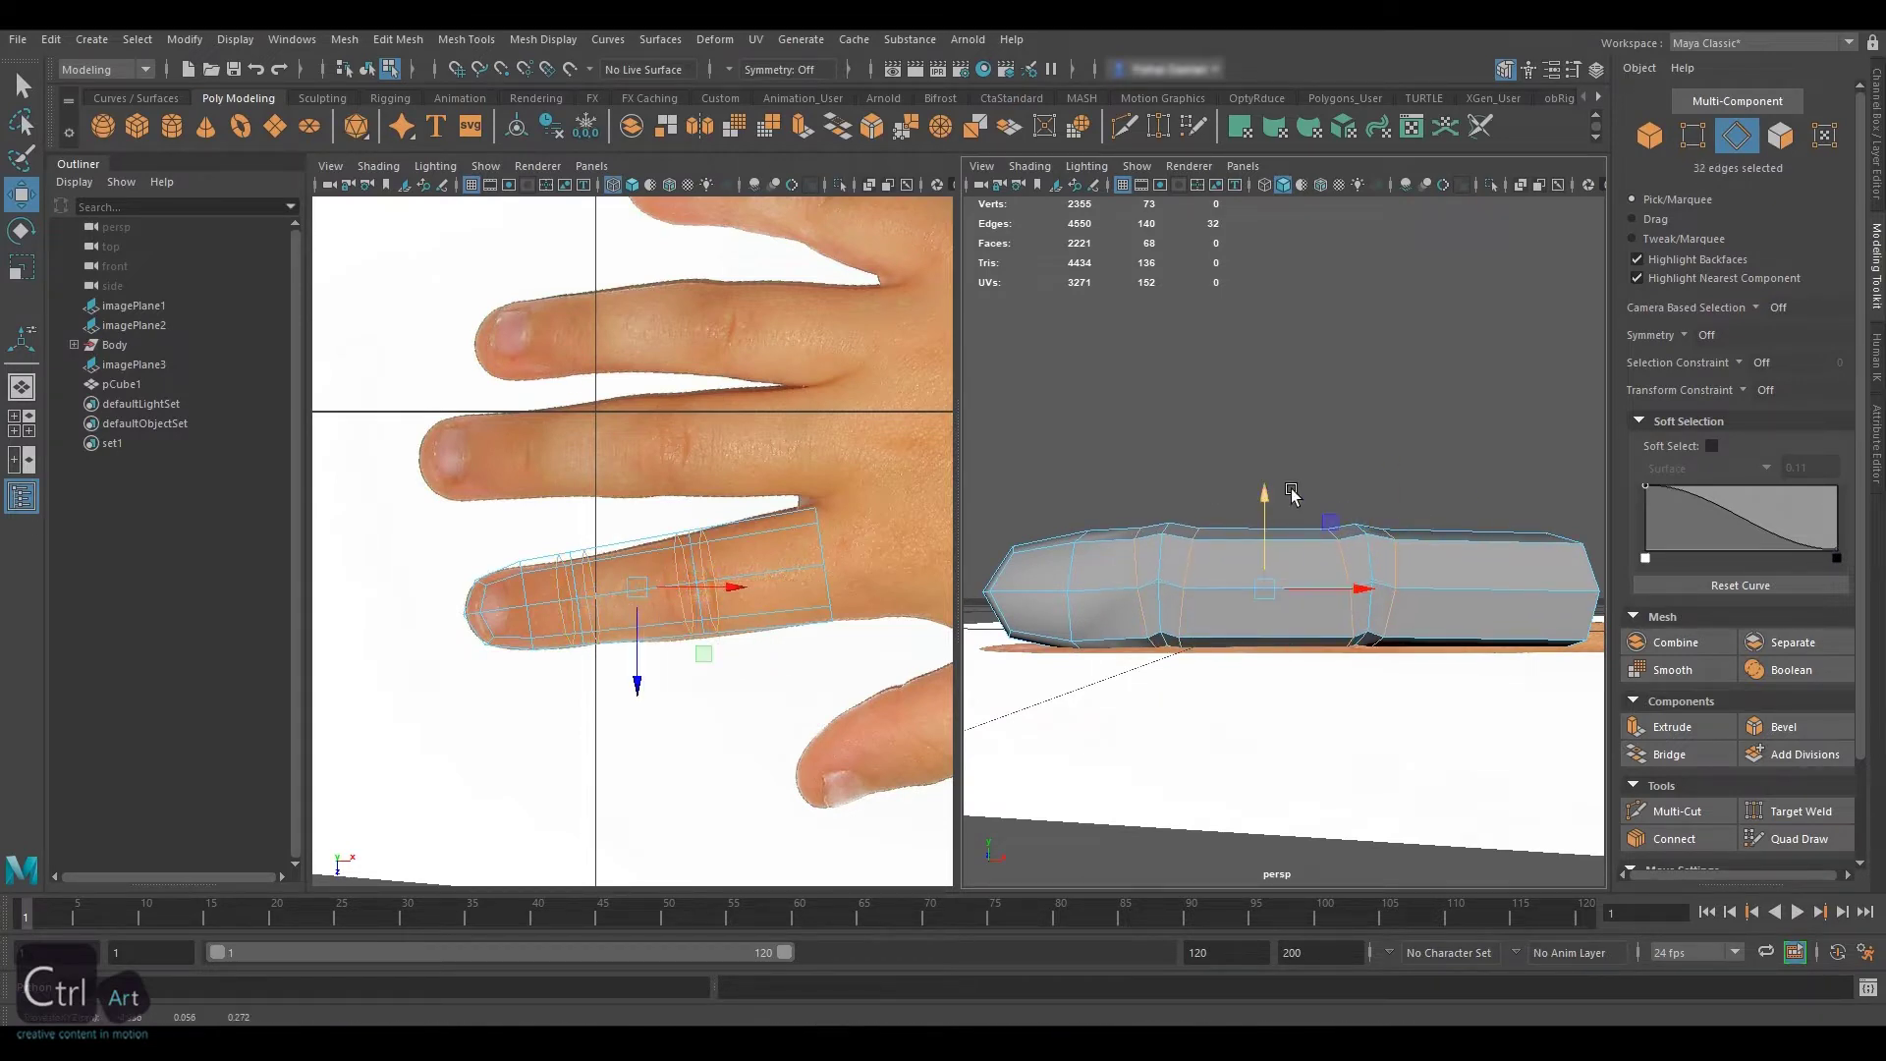
{"action": "right_click_drag", "start_coordinate": [1292, 494], "coordinate": [1233, 492], "text": "alt"}
{"action": "left_click", "coordinate": [1650, 135]}
{"action": "left_click_drag", "start_coordinate": [1037, 500], "coordinate": [1036, 460]}
Insert an edge loop midway between the two joints and scale its thickness from a pivot at the finger's upper surface
{"action": "left_click", "coordinate": [1677, 811]}
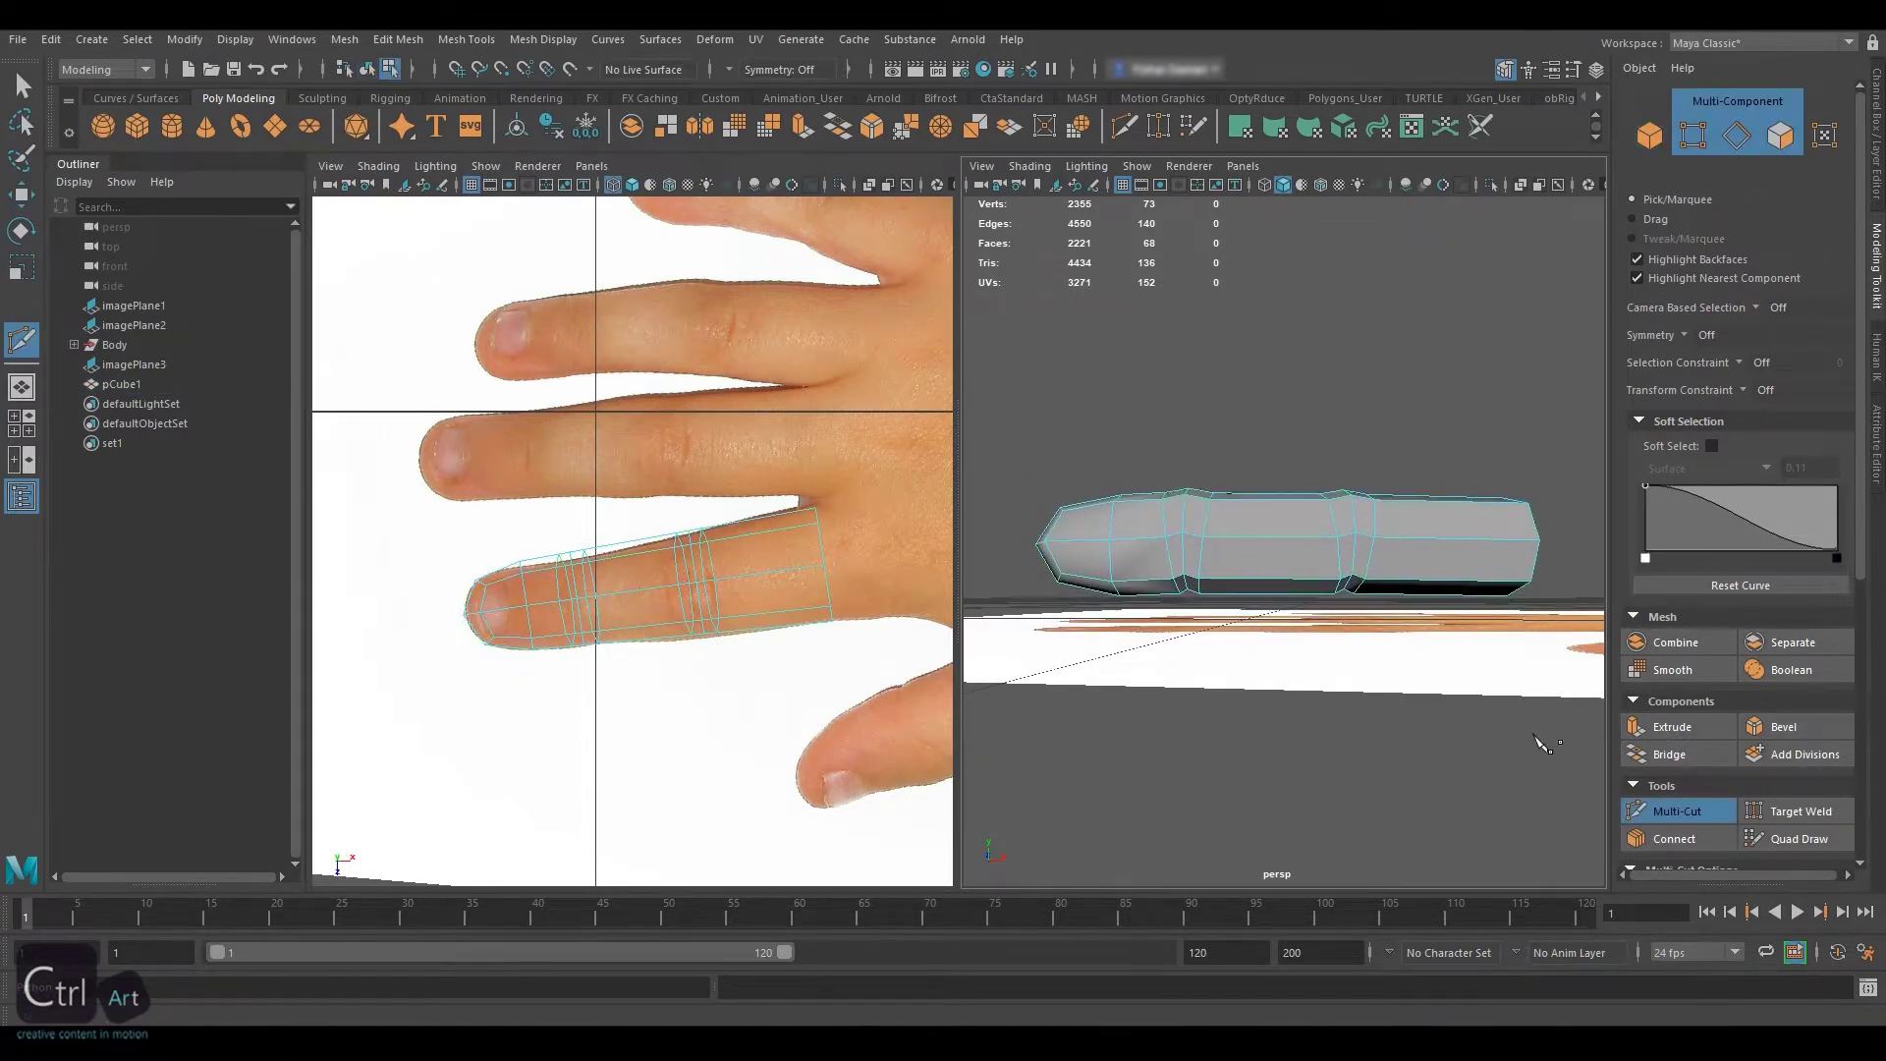
{"action": "left_click", "coordinate": [1268, 530], "text": "ctrl"}
{"action": "left_click", "coordinate": [1656, 810]}
{"action": "left_click_drag", "start_coordinate": [1291, 513], "coordinate": [1277, 534], "text": "alt"}
{"action": "double_click", "coordinate": [1266, 528]}
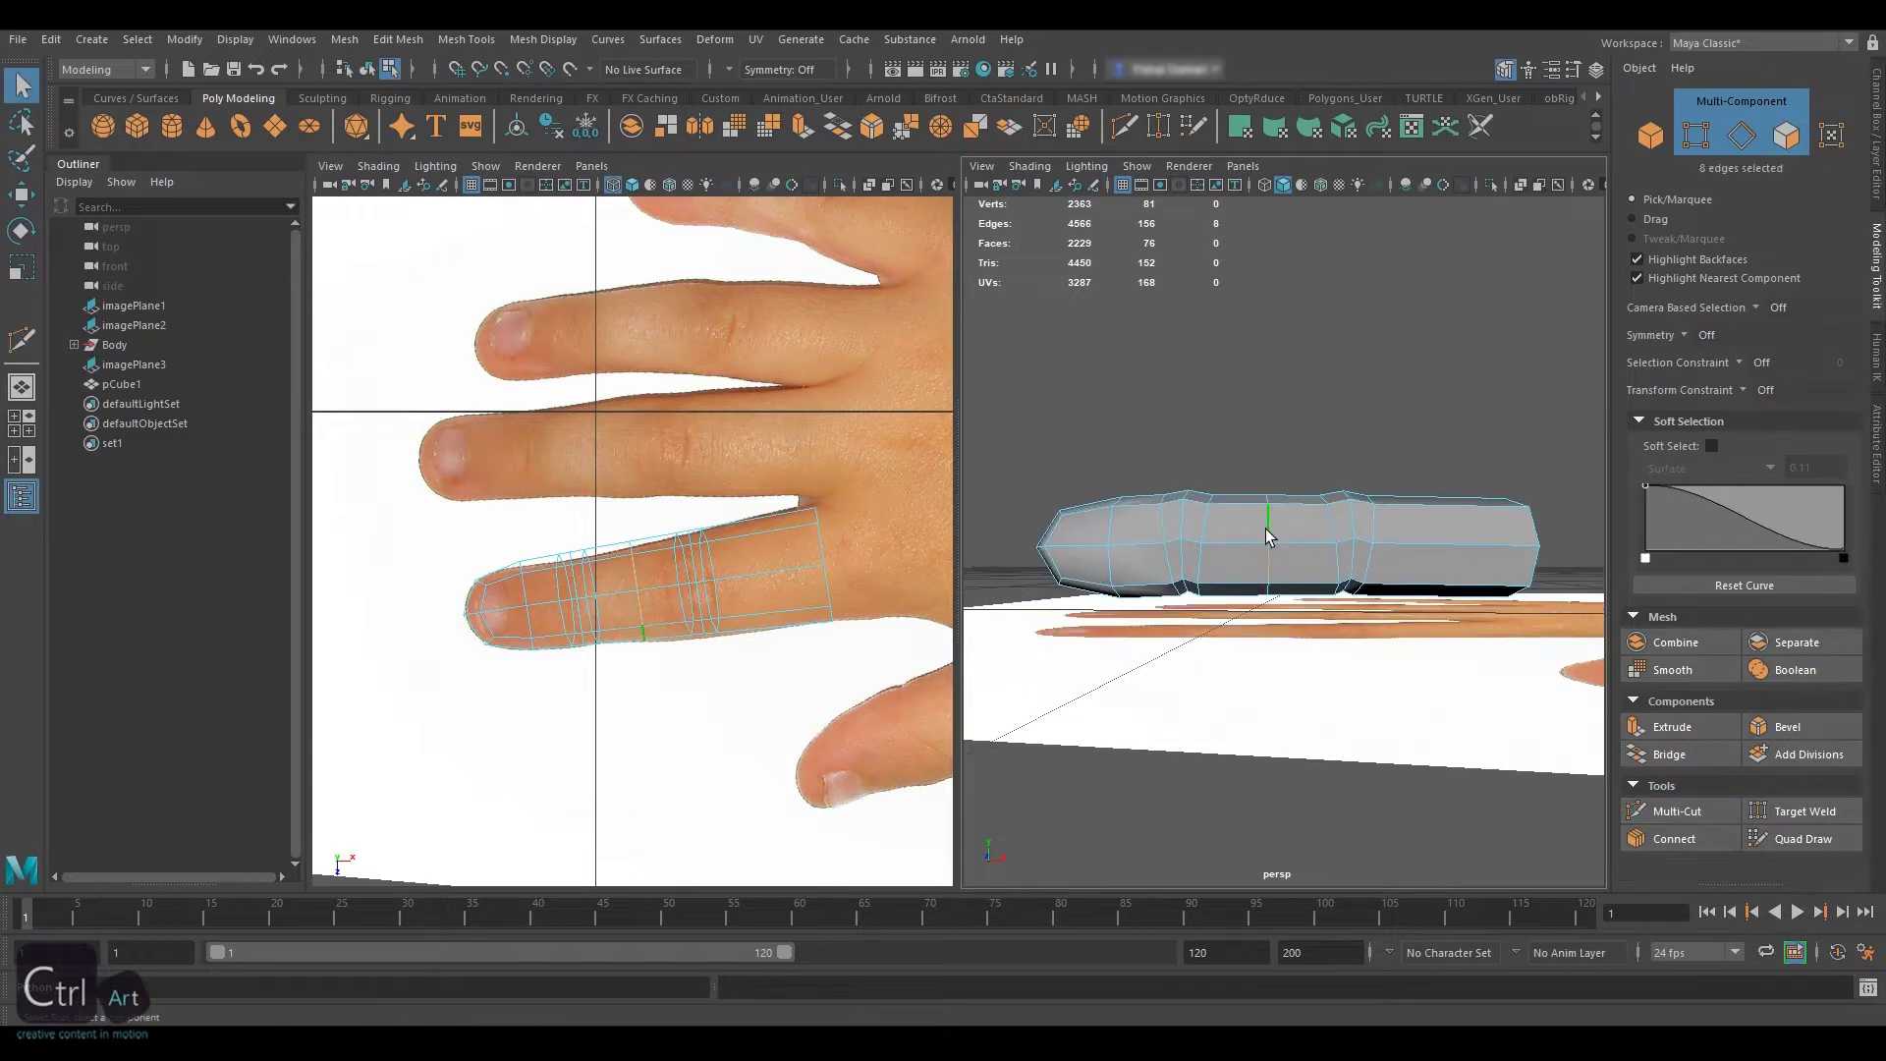
{"action": "key", "text": "w"}
{"action": "key", "text": "d"}
{"action": "key", "text": "r"}
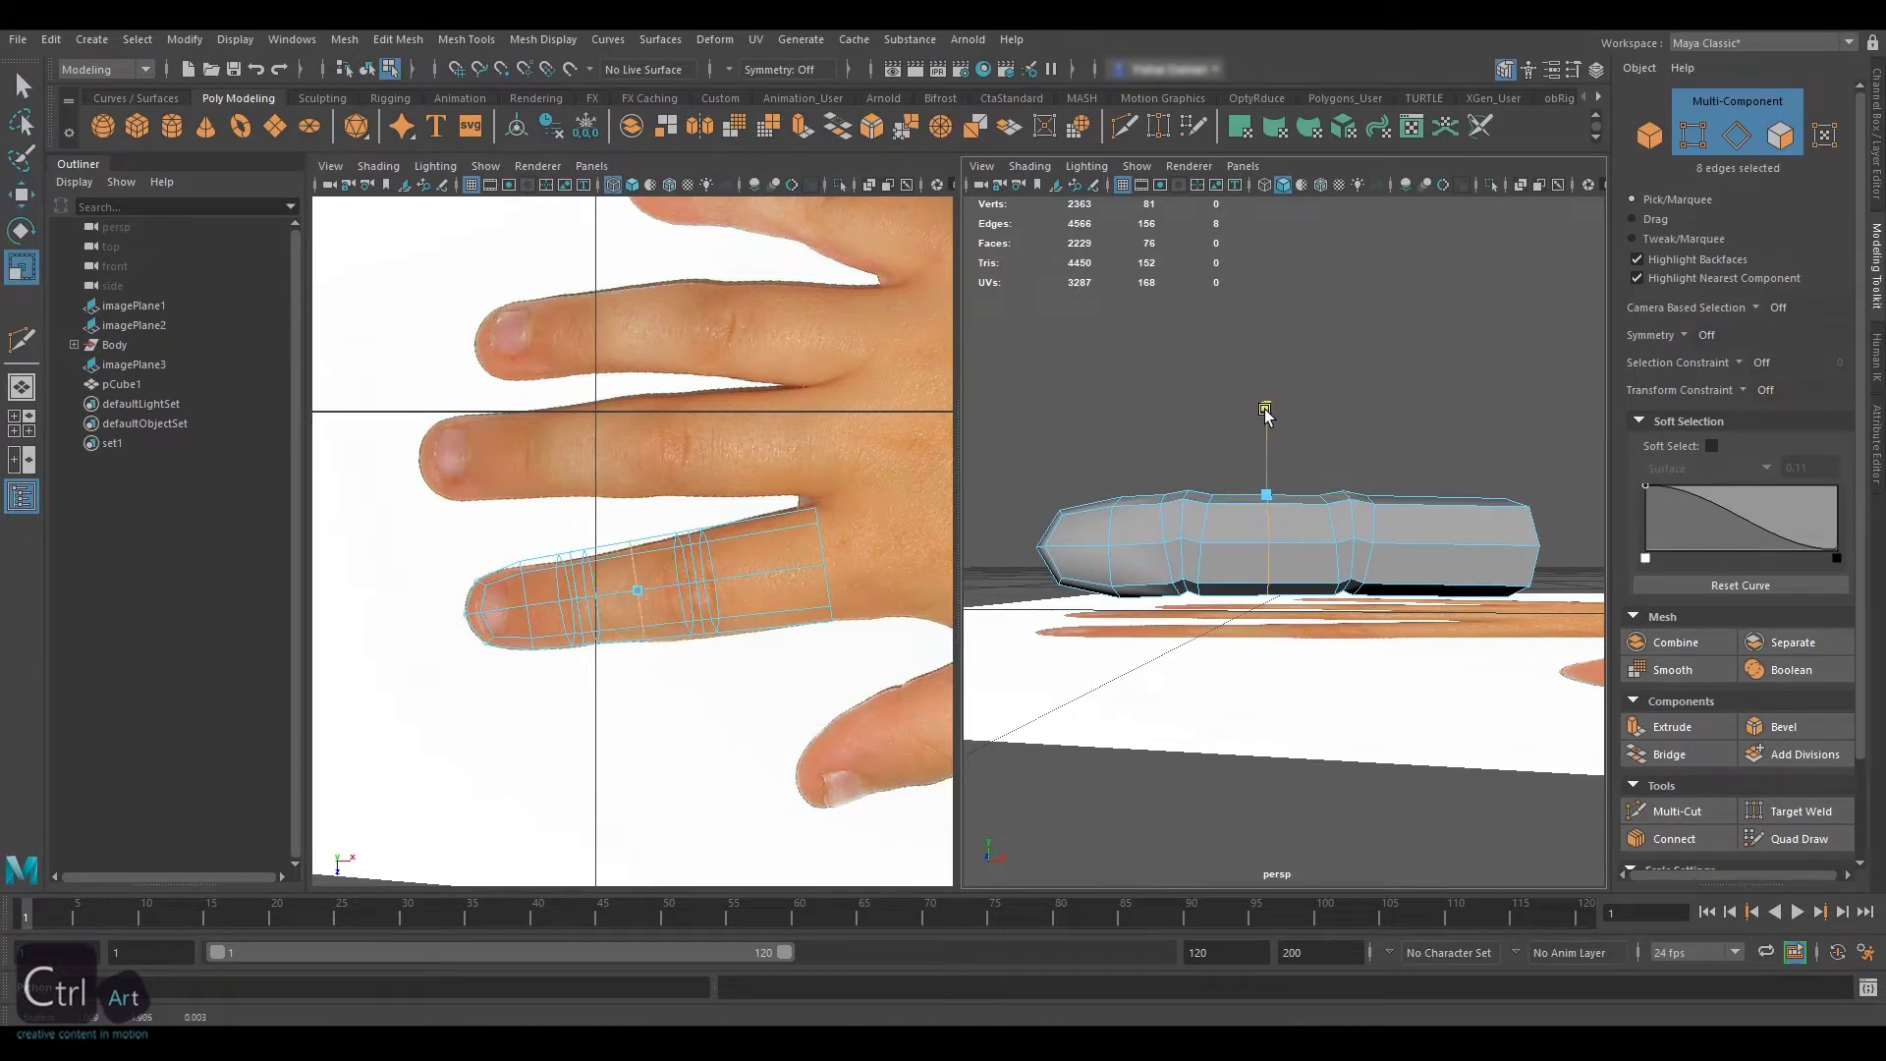
Insert an edge loop midway along the base segment and scale its thickness from a pivot at the upper surface
{"action": "key", "text": "y"}
{"action": "left_click_drag", "start_coordinate": [1360, 550], "coordinate": [1439, 598], "text": "alt"}
{"action": "left_click", "coordinate": [1436, 551], "text": "ctrl"}
{"action": "key", "text": "q"}
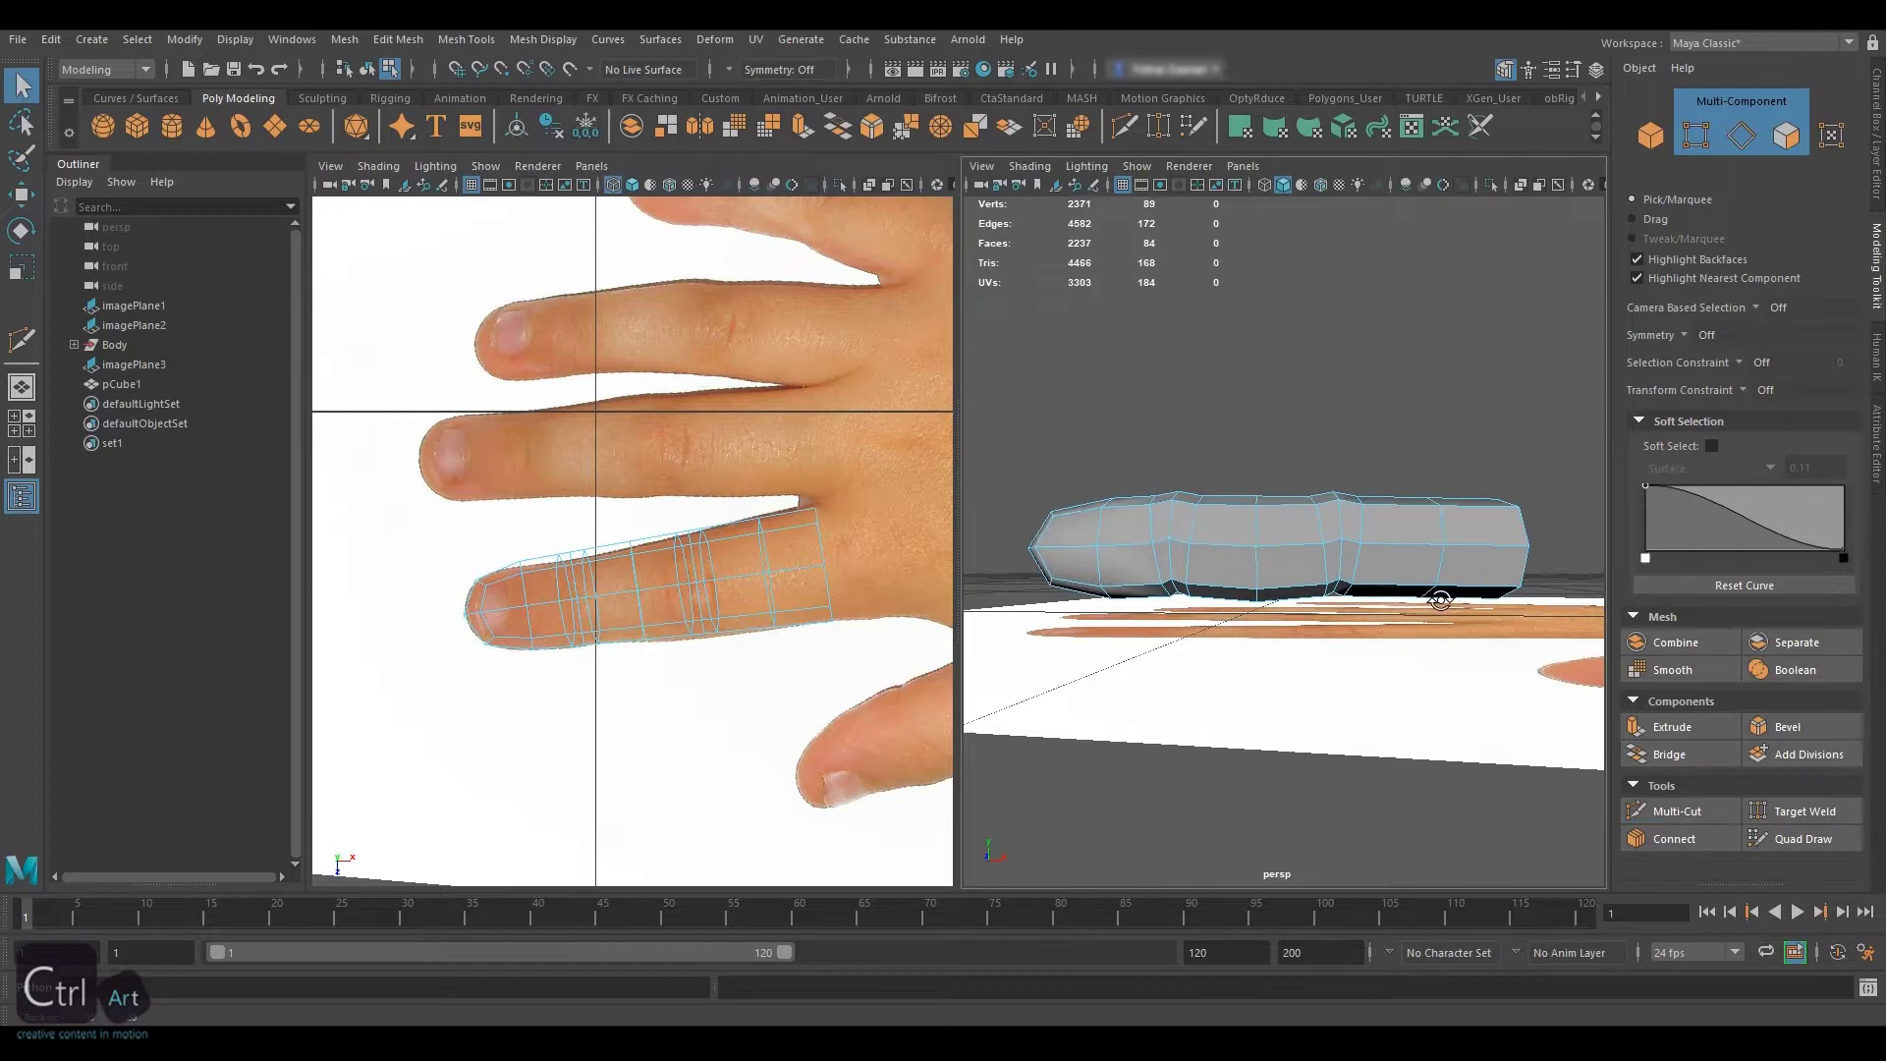
{"action": "double_click", "coordinate": [1432, 562]}
{"action": "key", "text": "w"}
{"action": "key", "text": "d"}
{"action": "left_click_drag", "start_coordinate": [1423, 467], "coordinate": [1422, 411]}
{"action": "key", "text": "r"}
Scale and slightly tilt the edge loop behind the rounded cap to fill out the fingertip
{"action": "left_click_drag", "start_coordinate": [1307, 531], "coordinate": [1341, 531], "text": "alt"}
{"action": "middle_click_drag", "start_coordinate": [1159, 530], "coordinate": [1243, 590], "text": "alt"}
{"action": "double_click", "coordinate": [1224, 589]}
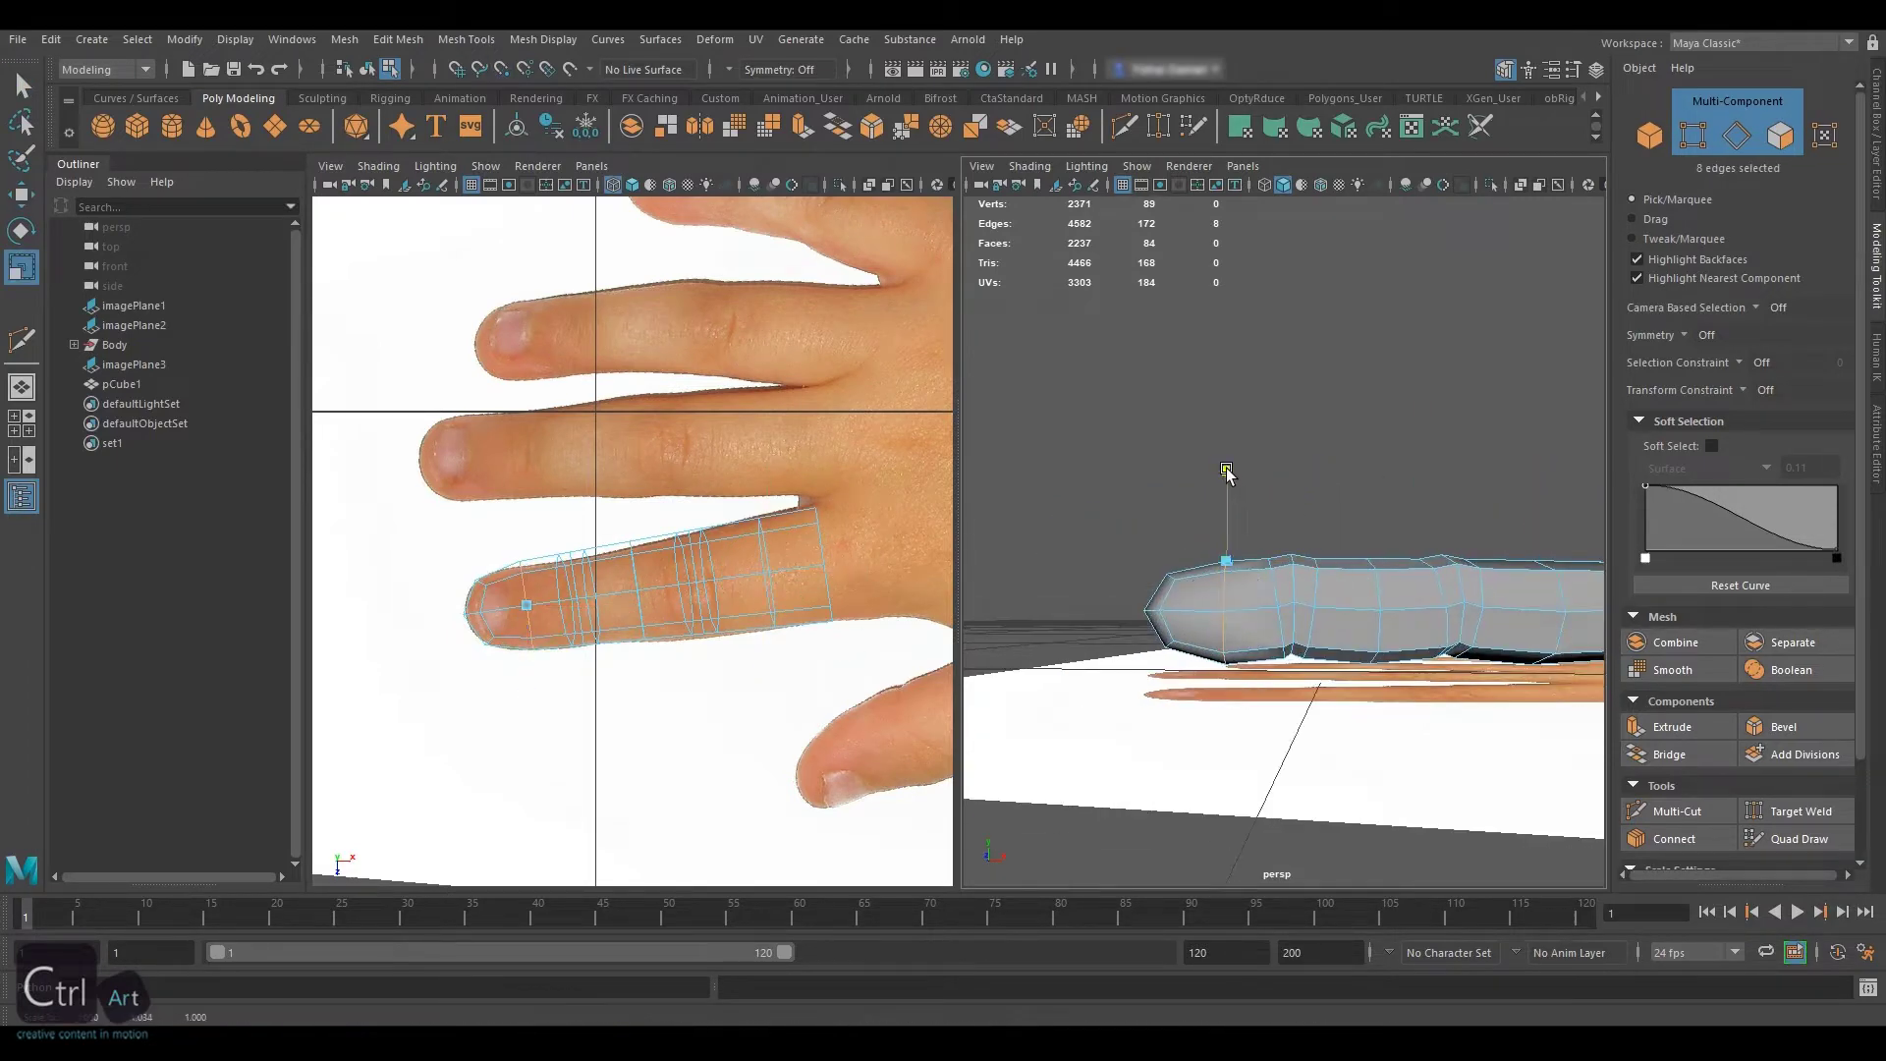
{"action": "left_click_drag", "start_coordinate": [1228, 589], "coordinate": [1375, 520], "text": "alt"}
{"action": "left_click_drag", "start_coordinate": [1356, 664], "coordinate": [1244, 469]}
{"action": "key", "text": "w"}
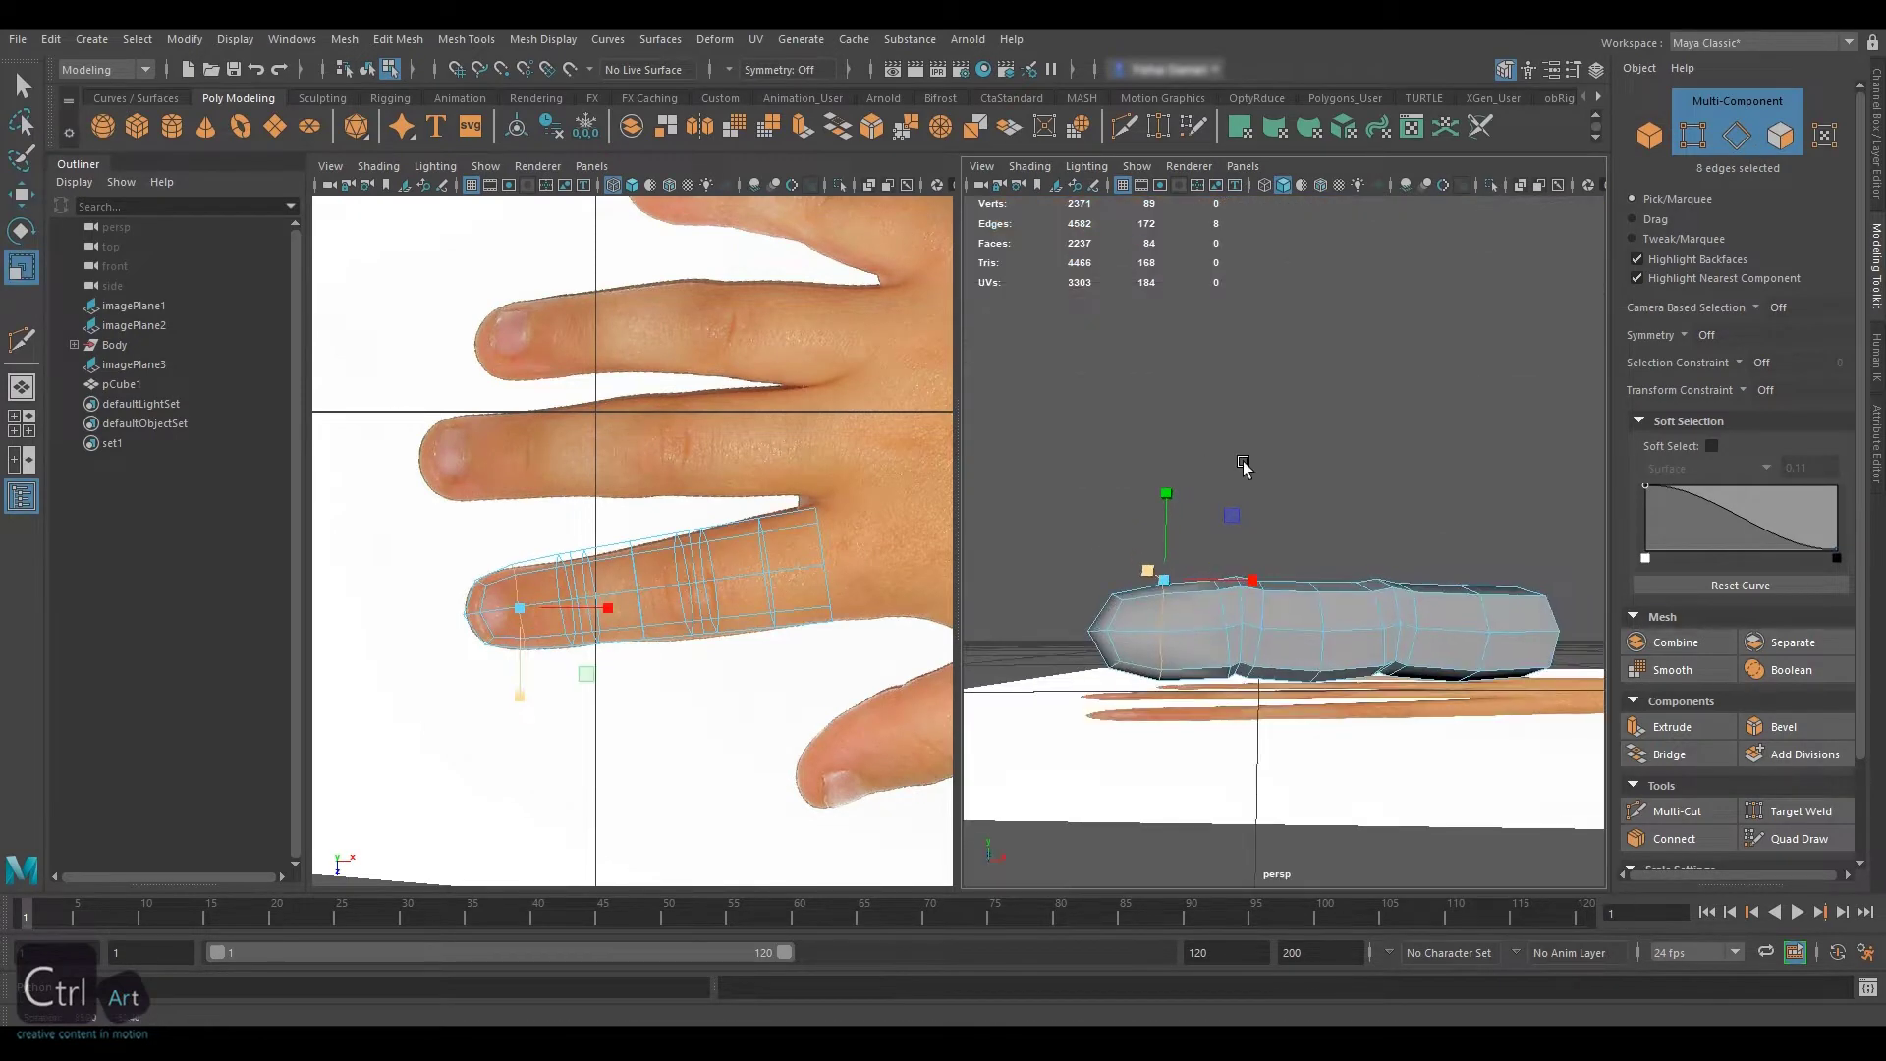
{"action": "key", "text": "e"}
{"action": "left_click_drag", "start_coordinate": [1249, 612], "coordinate": [1245, 625]}
{"action": "key", "text": "w"}
{"action": "key", "text": "r"}
{"action": "left_click_drag", "start_coordinate": [1169, 490], "coordinate": [1169, 486]}
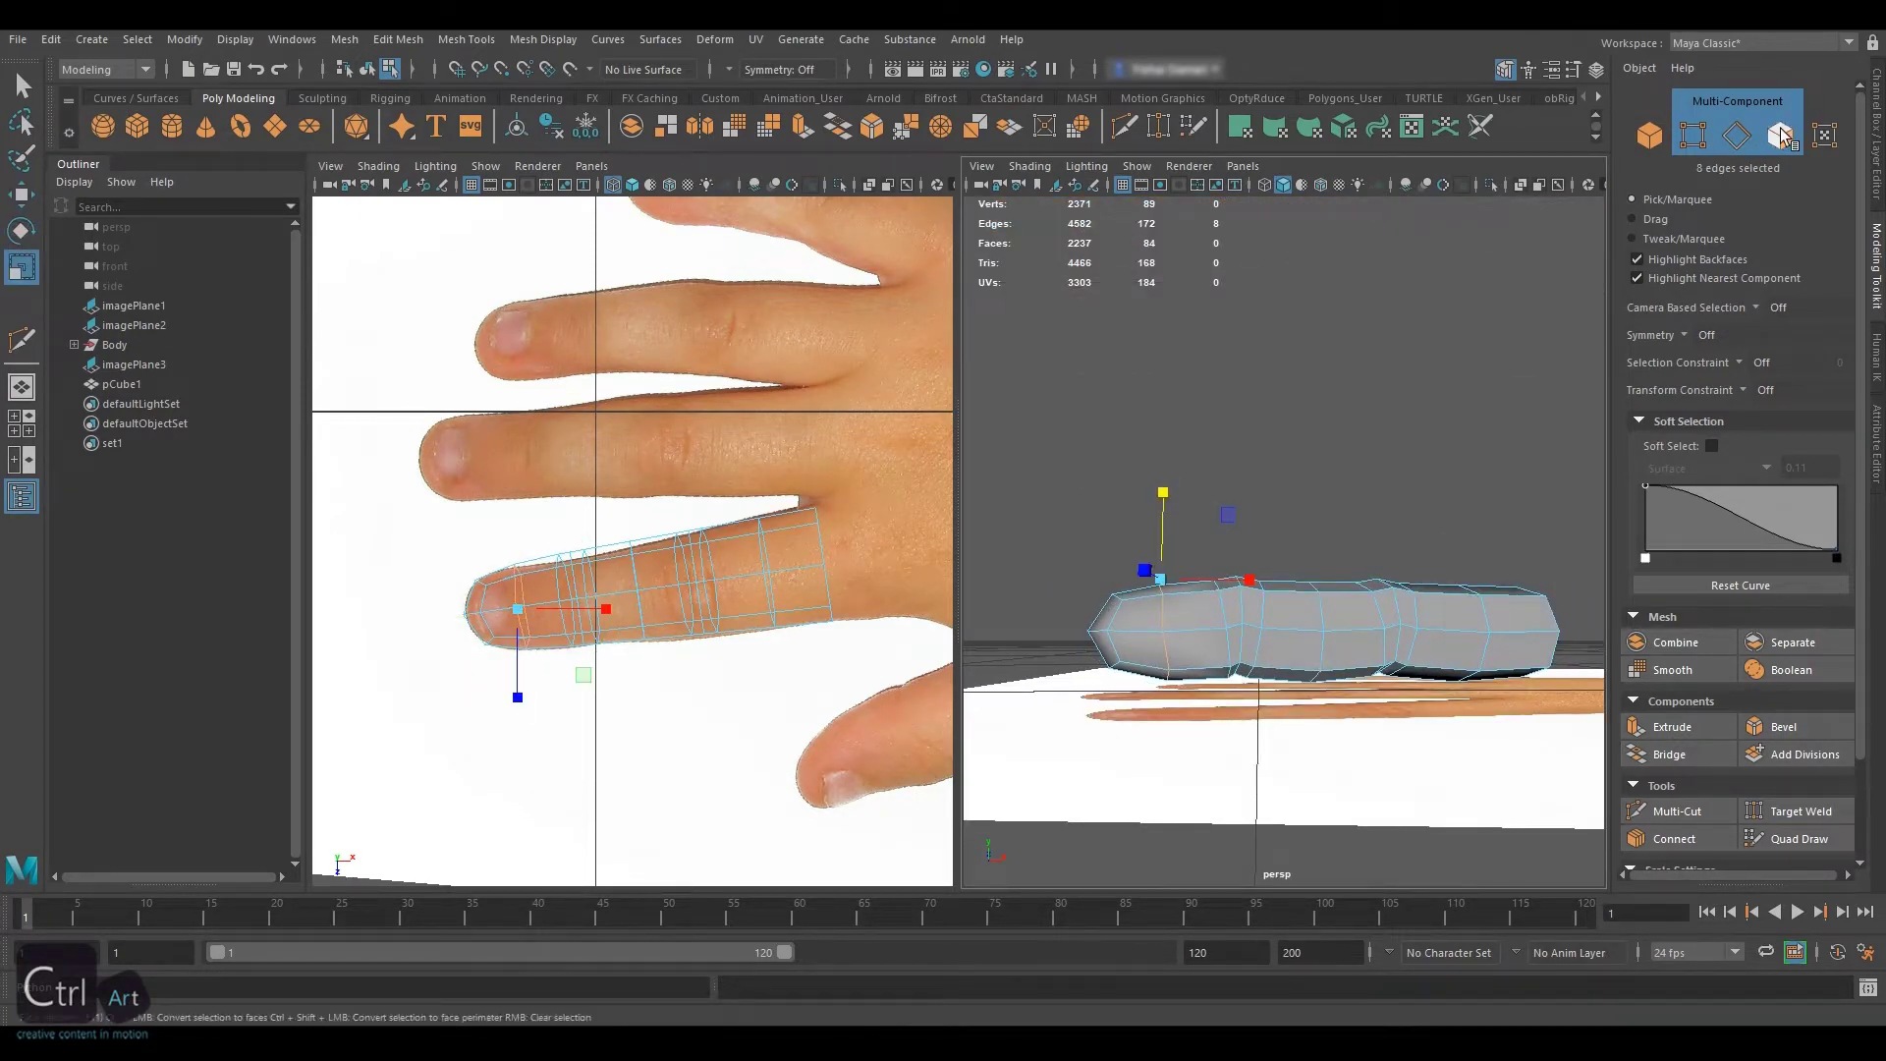
Select two edges on the upper side of the fingertip cap and move them to refine the tip's shape
{"action": "left_click_drag", "start_coordinate": [1159, 599], "coordinate": [1307, 629], "text": "alt"}
{"action": "key", "text": "F10"}
{"action": "left_click", "coordinate": [1218, 630]}
{"action": "key", "text": "w"}
{"action": "right_click_drag", "start_coordinate": [1234, 664], "coordinate": [1317, 676], "text": "alt"}
{"action": "left_click", "coordinate": [1317, 671], "text": "shift"}
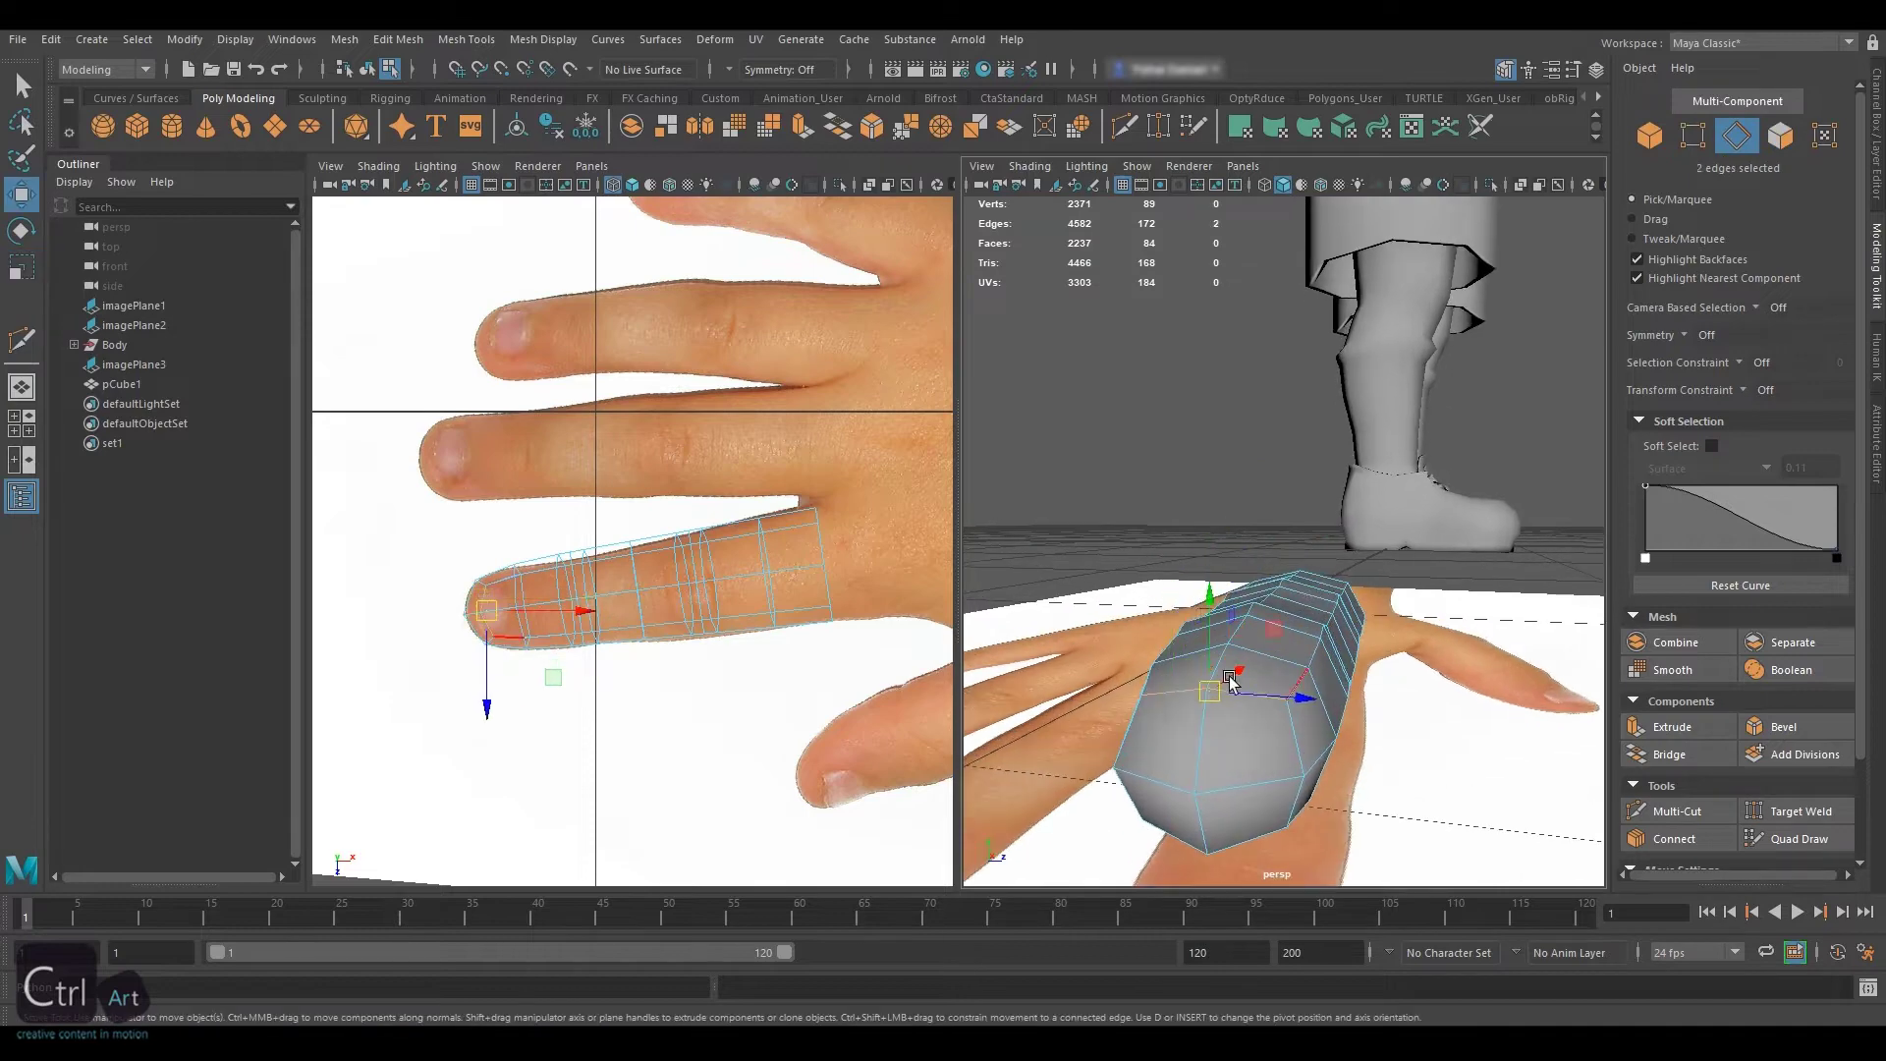
Turn on soft selection and select edges on opposite sides of the finger for shaping
{"action": "left_click_drag", "start_coordinate": [1316, 671], "coordinate": [1262, 496], "text": "alt"}
{"action": "key", "text": "b"}
{"action": "left_click_drag", "start_coordinate": [1261, 521], "coordinate": [1248, 489], "text": "alt"}
{"action": "left_click", "coordinate": [1171, 540]}
{"action": "left_click_drag", "start_coordinate": [1179, 550], "coordinate": [1435, 531], "text": "alt"}
{"action": "left_click", "coordinate": [1338, 572], "text": "shift"}
Scale the edge loop between the two joints across the finger using Surface soft selection with a 0.11 radius
{"action": "scroll", "coordinate": [1284, 577], "scroll_direction": "up", "scroll_amount": 4}
{"action": "scroll", "coordinate": [764, 581], "scroll_direction": "up", "scroll_amount": 4}
{"action": "double_click", "coordinate": [652, 595]}
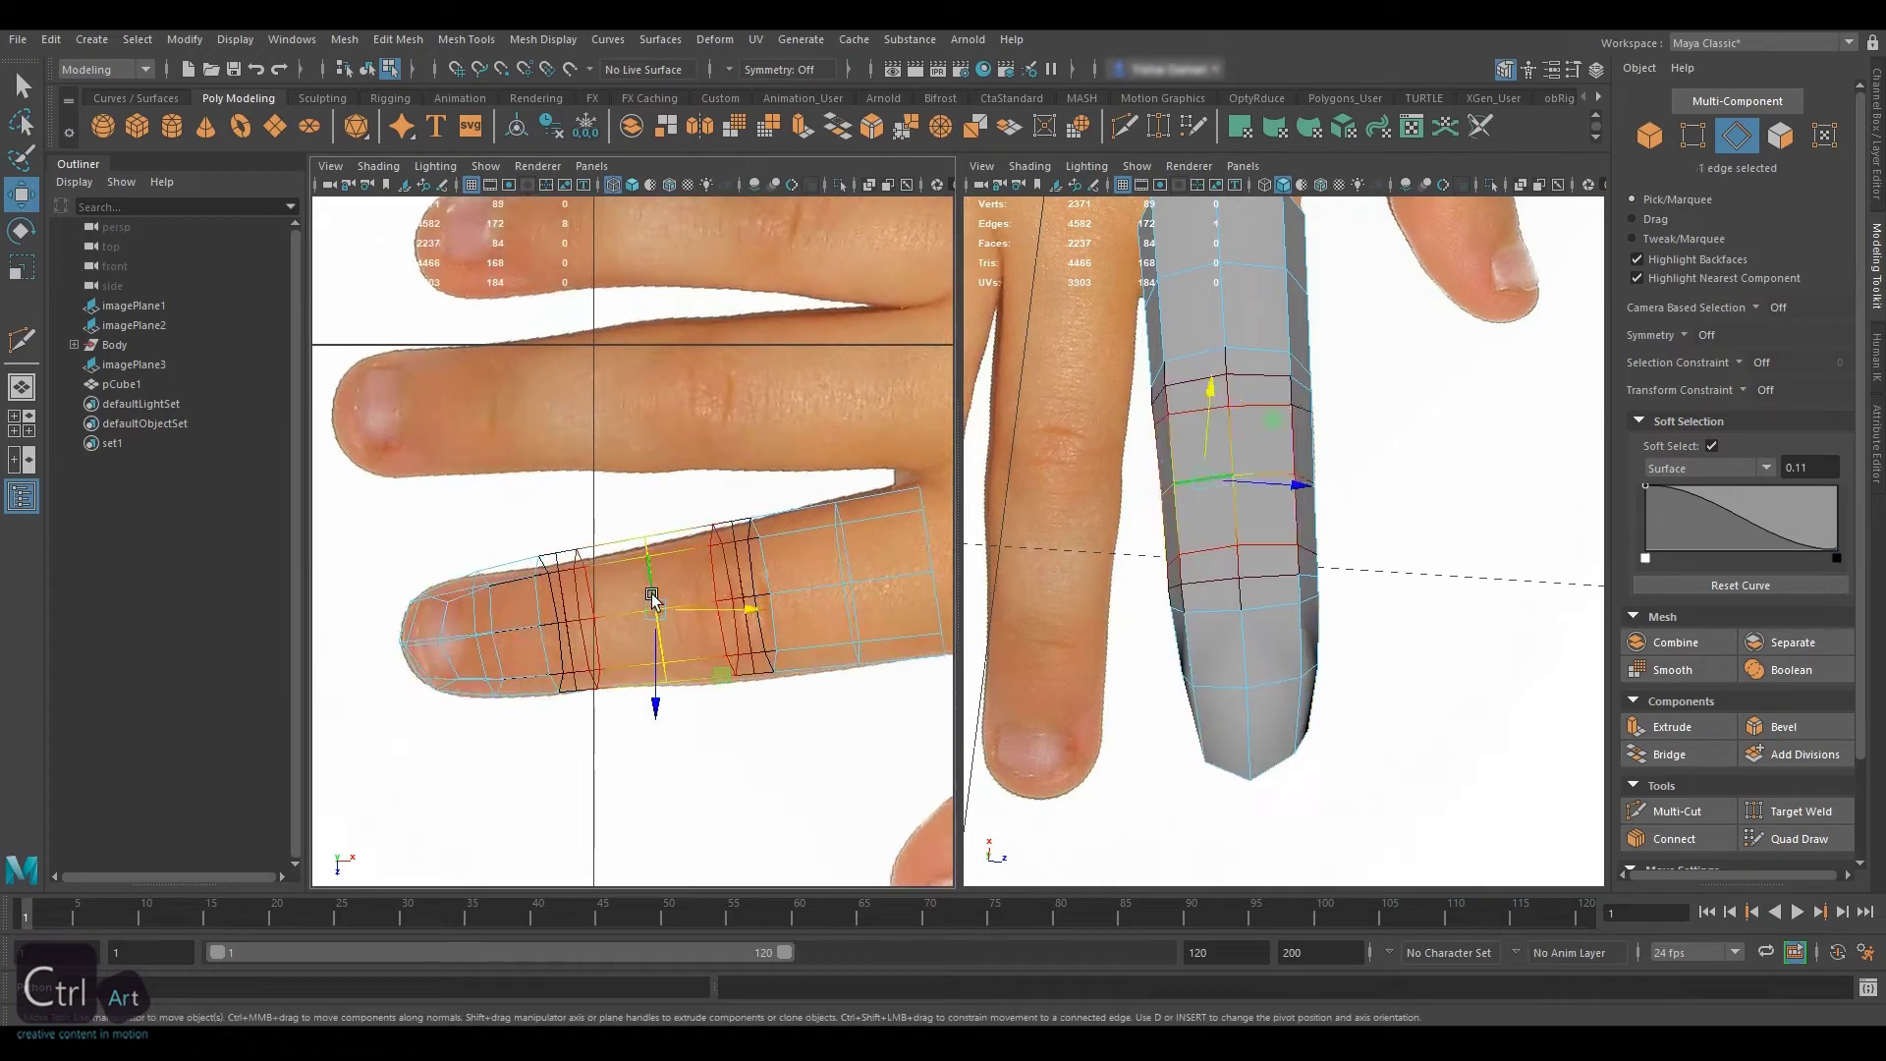
{"action": "key", "text": "r"}
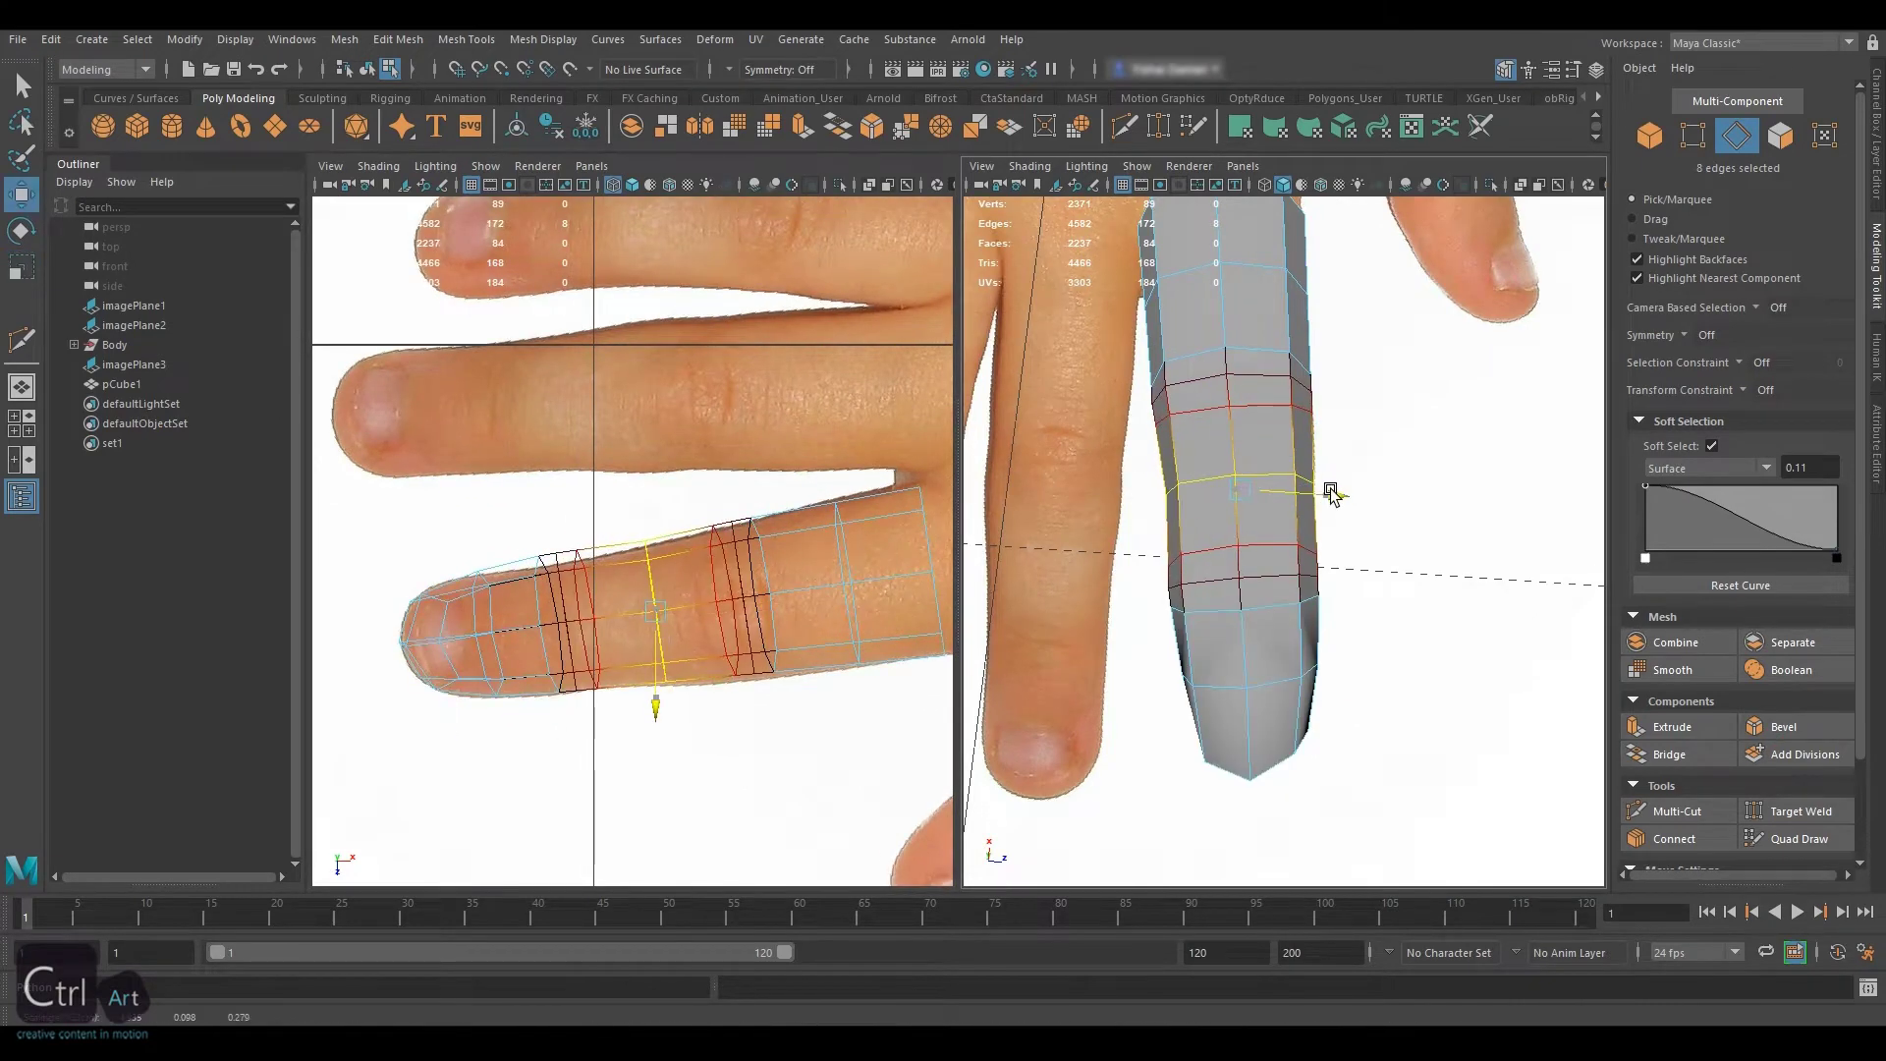
{"action": "left_click_drag", "start_coordinate": [1331, 491], "coordinate": [1344, 449]}
{"action": "left_click_drag", "start_coordinate": [1206, 413], "coordinate": [1202, 413]}
Turn off soft selection and scale the base segment's middle edge loop across to match the finger's width
{"action": "middle_click_drag", "start_coordinate": [1270, 339], "coordinate": [1285, 432], "text": "alt"}
{"action": "double_click", "coordinate": [1292, 422]}
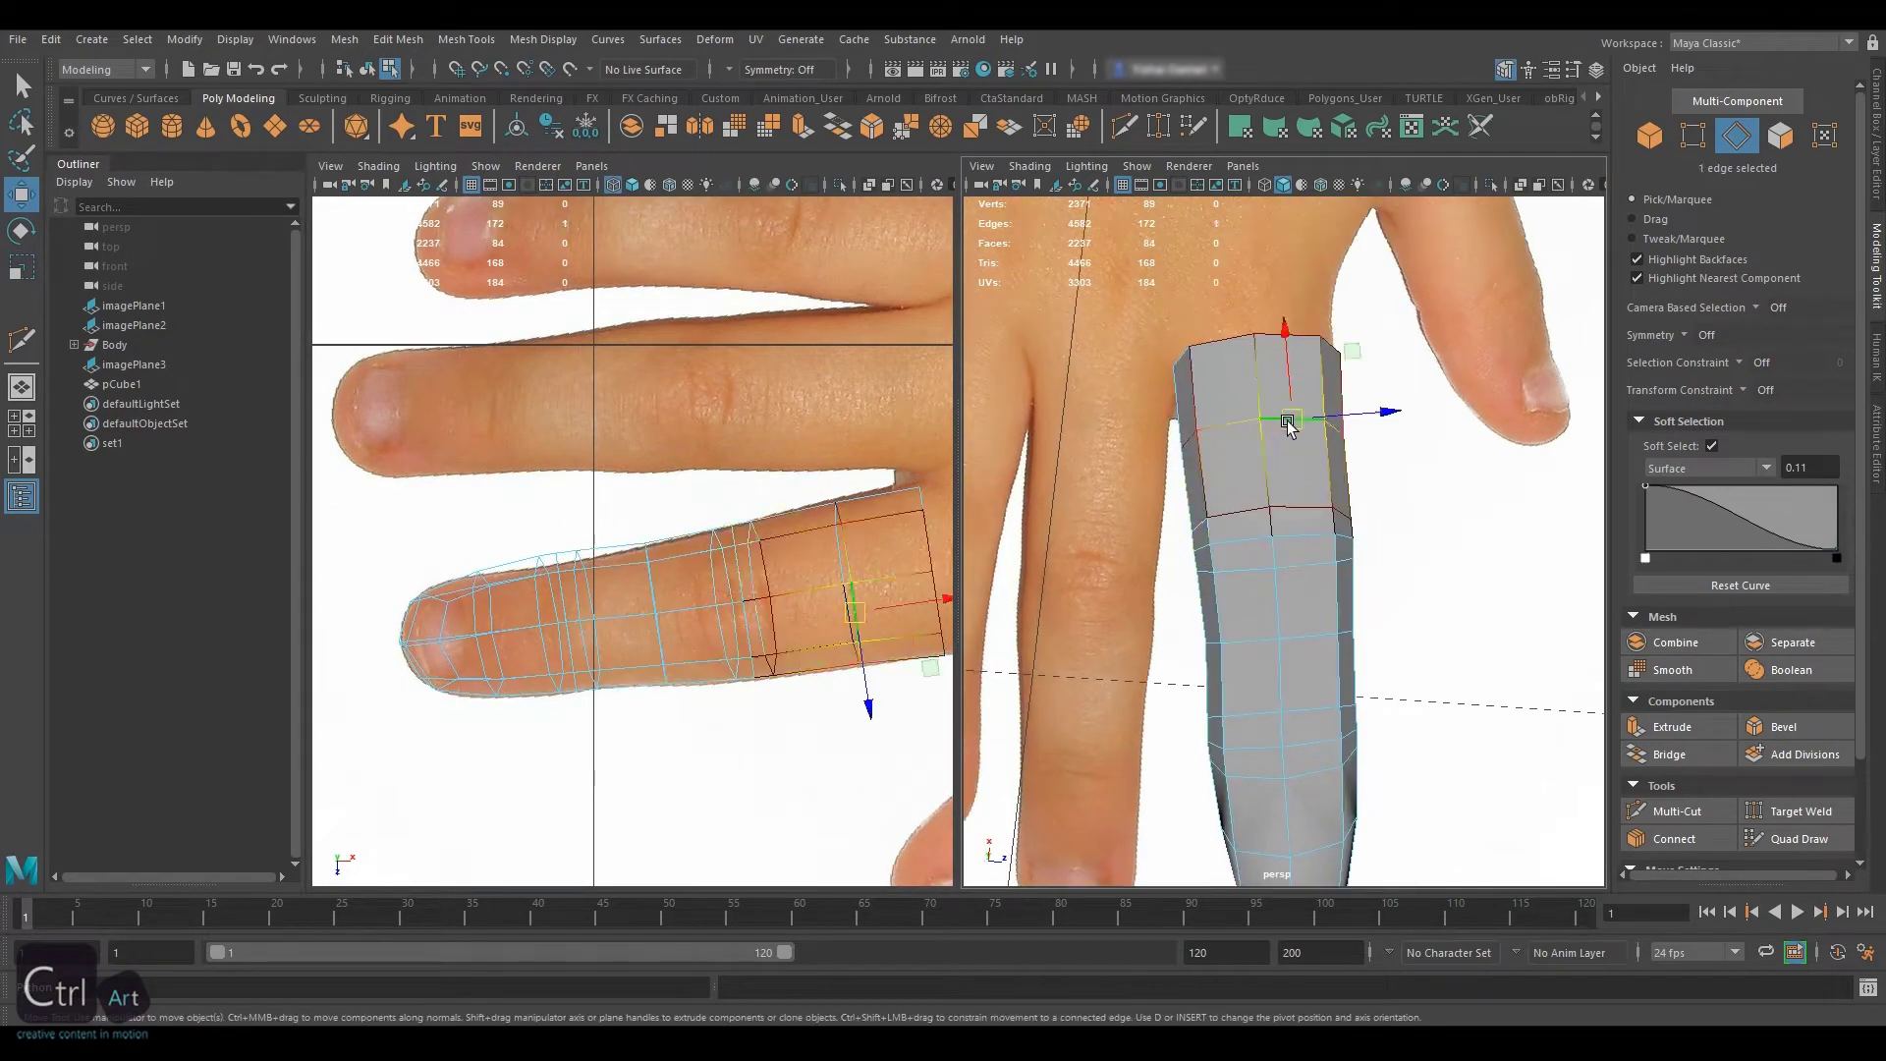
{"action": "key", "text": "b"}
{"action": "left_click_drag", "start_coordinate": [1369, 434], "coordinate": [1362, 437]}
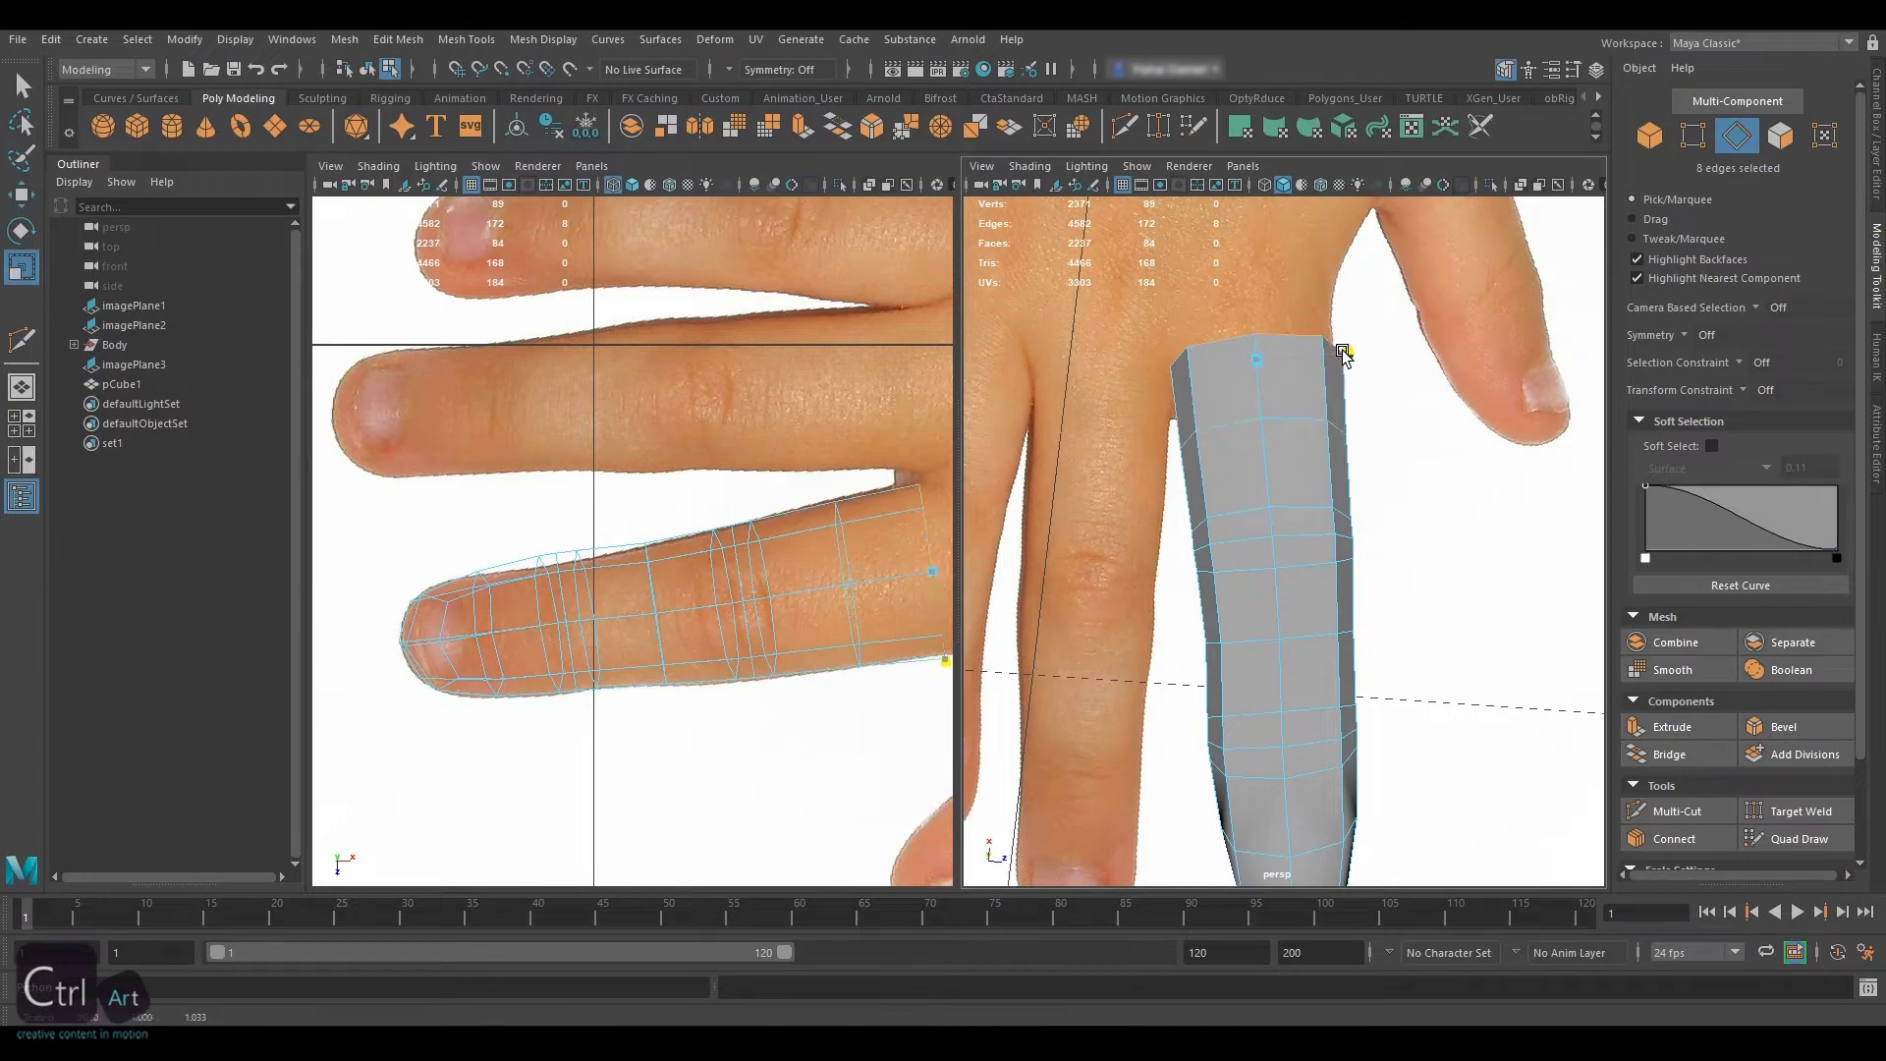
Move the edge loop at the joint nearest the fingertip outward across the finger using Surface soft selection with a 0.09 radius
{"action": "middle_click_drag", "start_coordinate": [1262, 374], "coordinate": [1250, 270], "text": "alt"}
{"action": "middle_click_drag", "start_coordinate": [747, 610], "coordinate": [723, 556], "text": "alt"}
{"action": "double_click", "coordinate": [1228, 639]}
{"action": "key", "text": "b"}
{"action": "left_click_drag", "start_coordinate": [1309, 633], "coordinate": [1373, 624]}
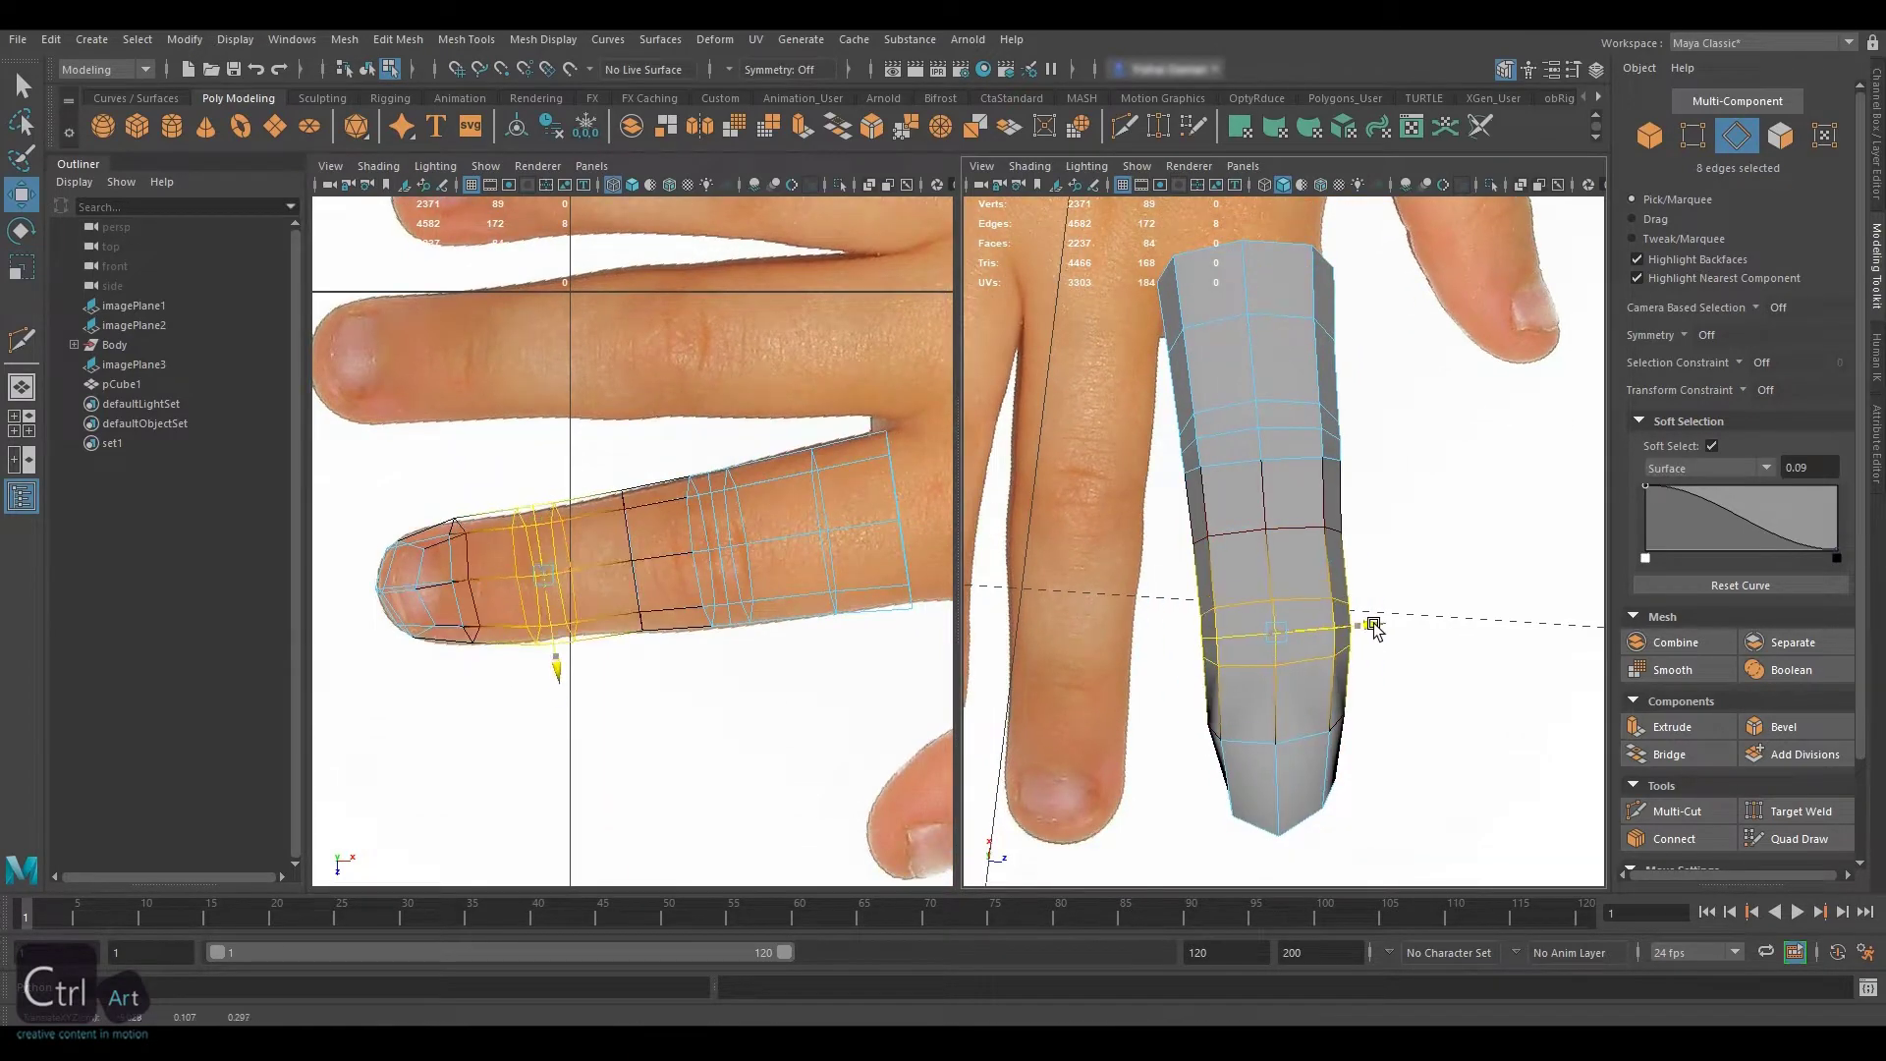
Select the edge loop behind the fingertip, undo the last soft selection change and turn soft selection off
{"action": "double_click", "coordinate": [1301, 740]}
{"action": "key", "text": "b"}
{"action": "key", "text": "r"}
{"action": "key", "text": "ctrl+z"}
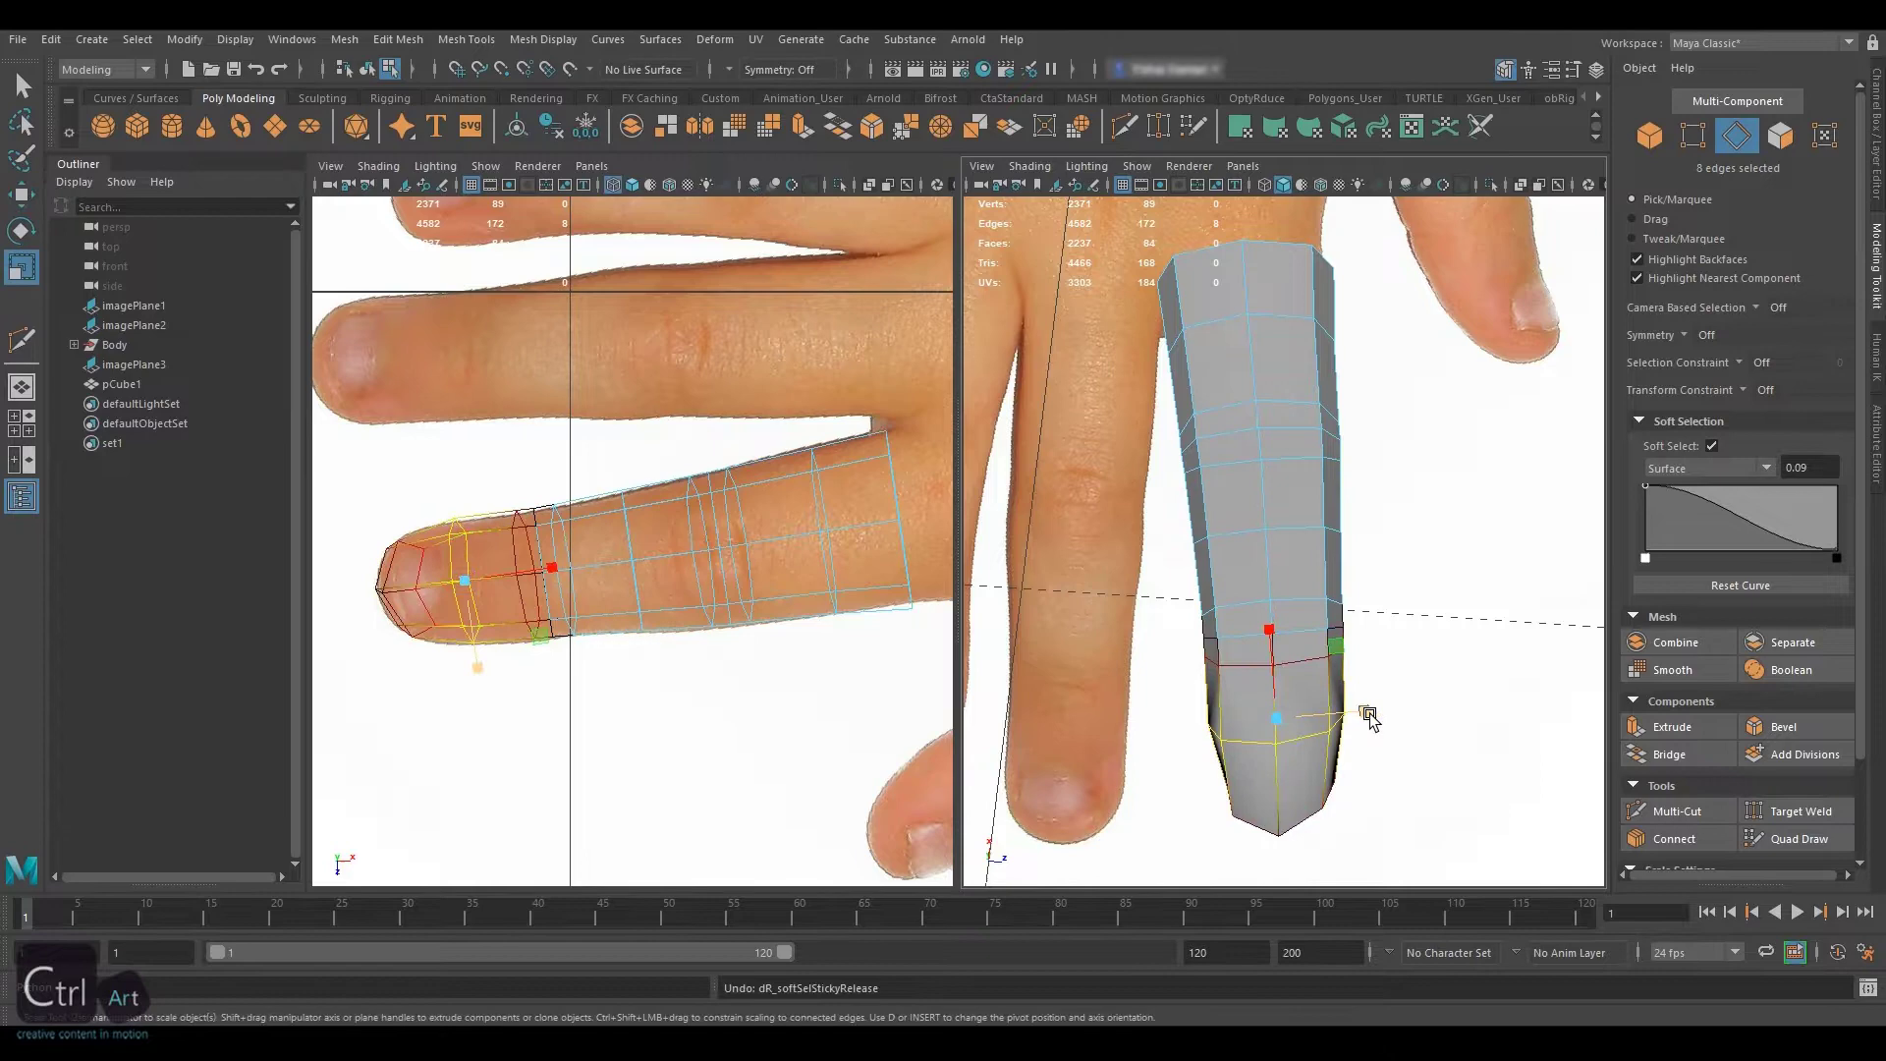
{"action": "key", "text": "b"}
{"action": "key", "text": "w"}
Switch the top view to shaded display and examine the index finger's shape against the hand reference from several angles
{"action": "right_click_drag", "start_coordinate": [1470, 657], "coordinate": [1375, 629], "text": "alt"}
{"action": "mouse_move", "coordinate": [1375, 628]}
{"action": "left_mouse_down", "text": "alt"}
{"action": "mouse_move", "coordinate": [1192, 461]}
{"action": "mouse_move", "coordinate": [1376, 465]}
{"action": "mouse_move", "coordinate": [1329, 447]}
{"action": "mouse_move", "coordinate": [1313, 353]}
{"action": "mouse_move", "coordinate": [1315, 408]}
{"action": "left_mouse_up", "text": "alt"}
{"action": "key", "text": "F8"}
{"action": "mouse_move", "coordinate": [884, 447]}
{"action": "right_mouse_down", "text": "alt"}
{"action": "mouse_move", "coordinate": [771, 497]}
{"action": "mouse_move", "coordinate": [792, 492]}
{"action": "right_mouse_up", "text": "alt"}
{"action": "key", "text": "5"}
{"action": "middle_click_drag", "start_coordinate": [832, 464], "coordinate": [829, 520], "text": "alt"}
{"action": "left_click_drag", "start_coordinate": [1218, 491], "coordinate": [1400, 476], "text": "alt"}
{"action": "key", "text": "F8"}
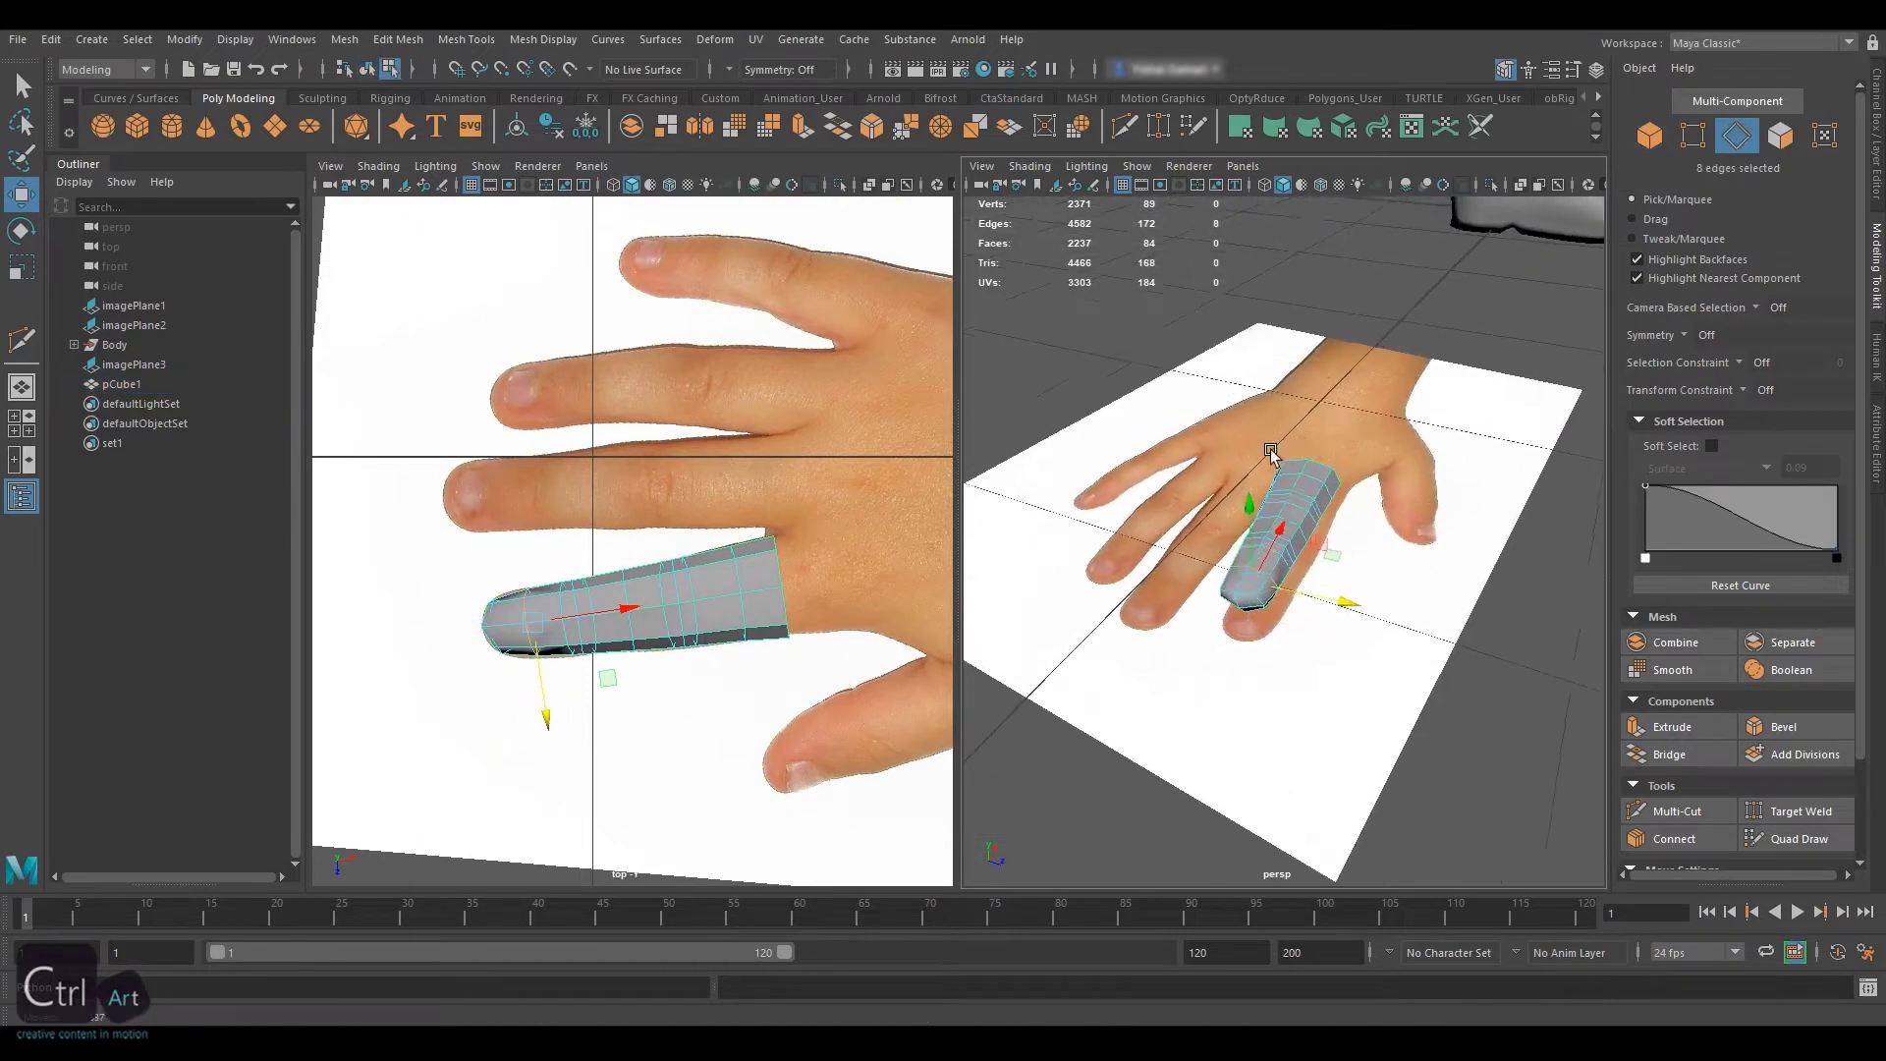
Return the index finger to object mode and relocate its pivot to the center of its base
{"action": "right_click_drag", "start_coordinate": [1271, 451], "coordinate": [1317, 482], "text": "alt"}
{"action": "double_click", "coordinate": [1273, 489]}
{"action": "left_click_drag", "start_coordinate": [1274, 491], "coordinate": [1274, 433], "text": "alt"}
{"action": "left_click_drag", "start_coordinate": [1493, 440], "coordinate": [1213, 478], "text": "alt"}
{"action": "key", "text": "F8"}
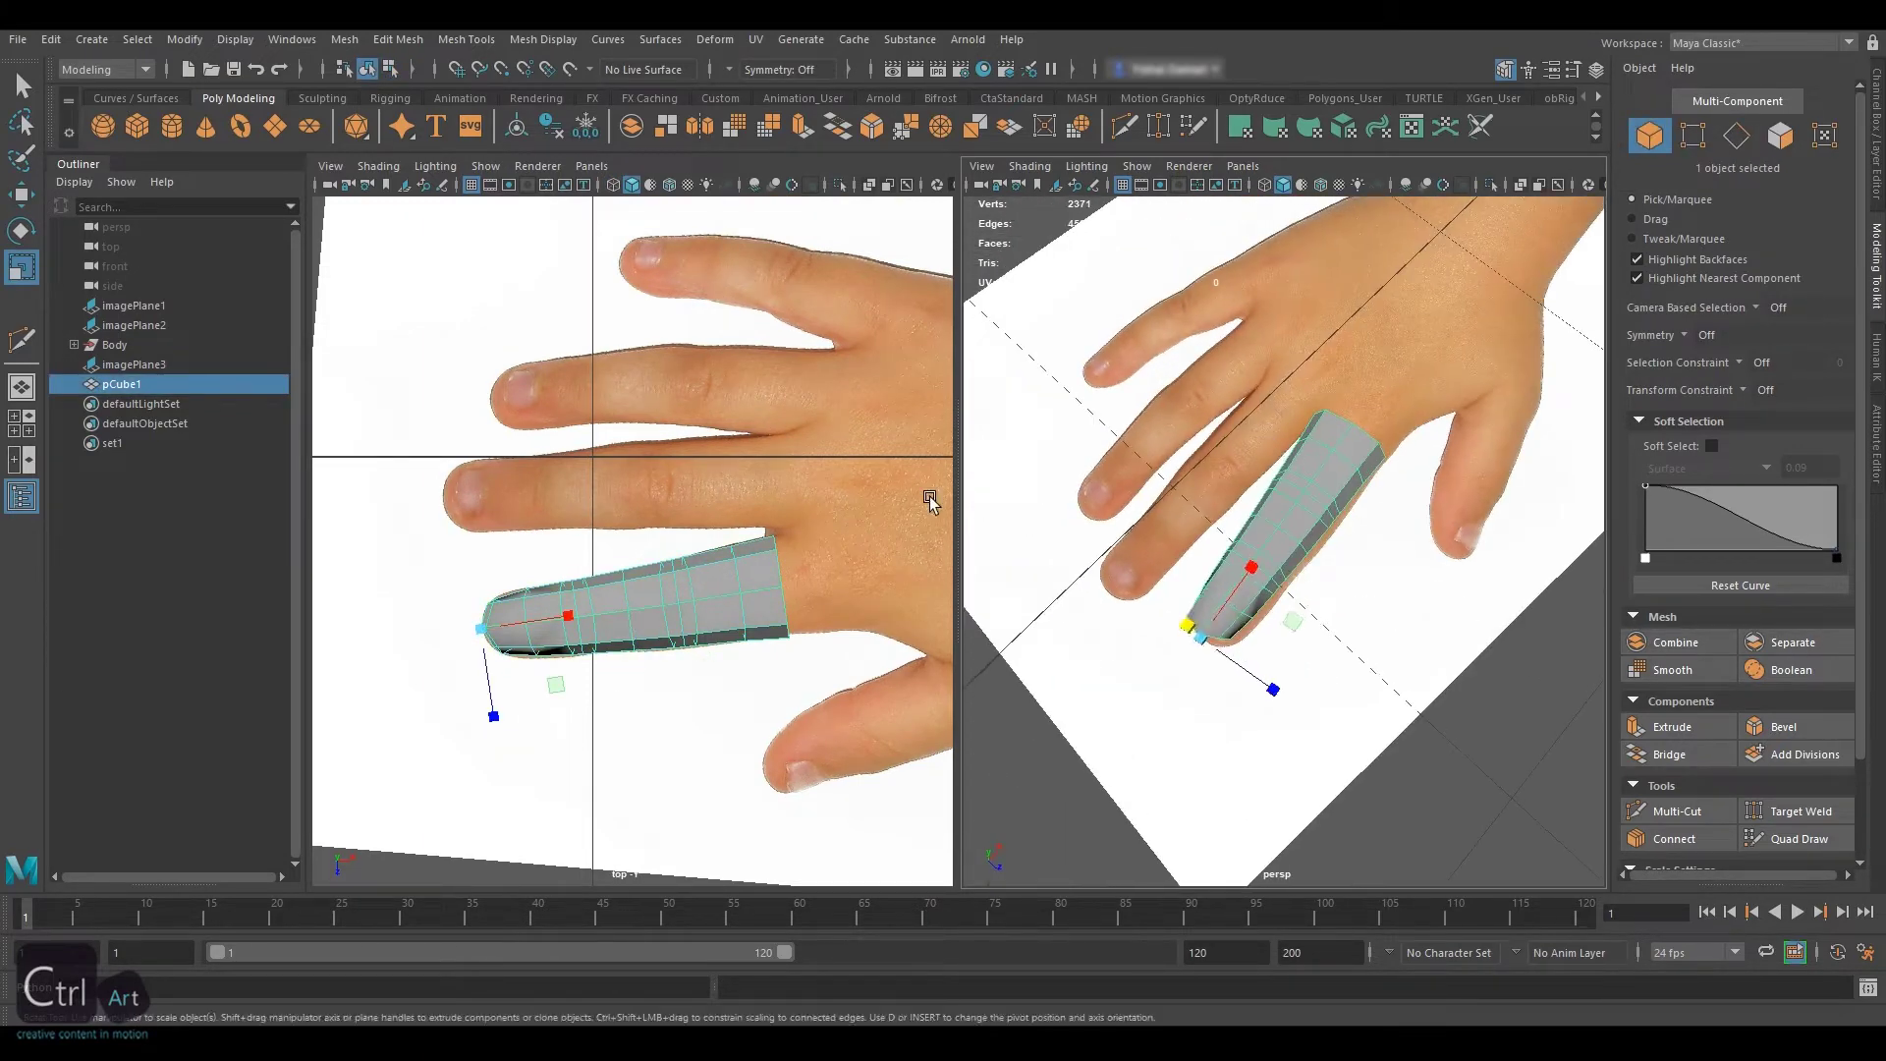
{"action": "key", "text": "w"}
{"action": "key", "text": "d"}
{"action": "left_click", "coordinate": [784, 587]}
{"action": "middle_click_drag", "start_coordinate": [794, 586], "coordinate": [793, 610], "text": "alt"}
Duplicate the index finger and align the copy with the middle finger in the reference by moving and rotating it
{"action": "key", "text": "ctrl+d"}
{"action": "left_click_drag", "start_coordinate": [793, 708], "coordinate": [780, 613]}
{"action": "key", "text": "e"}
{"action": "left_click_drag", "start_coordinate": [843, 438], "coordinate": [850, 450]}
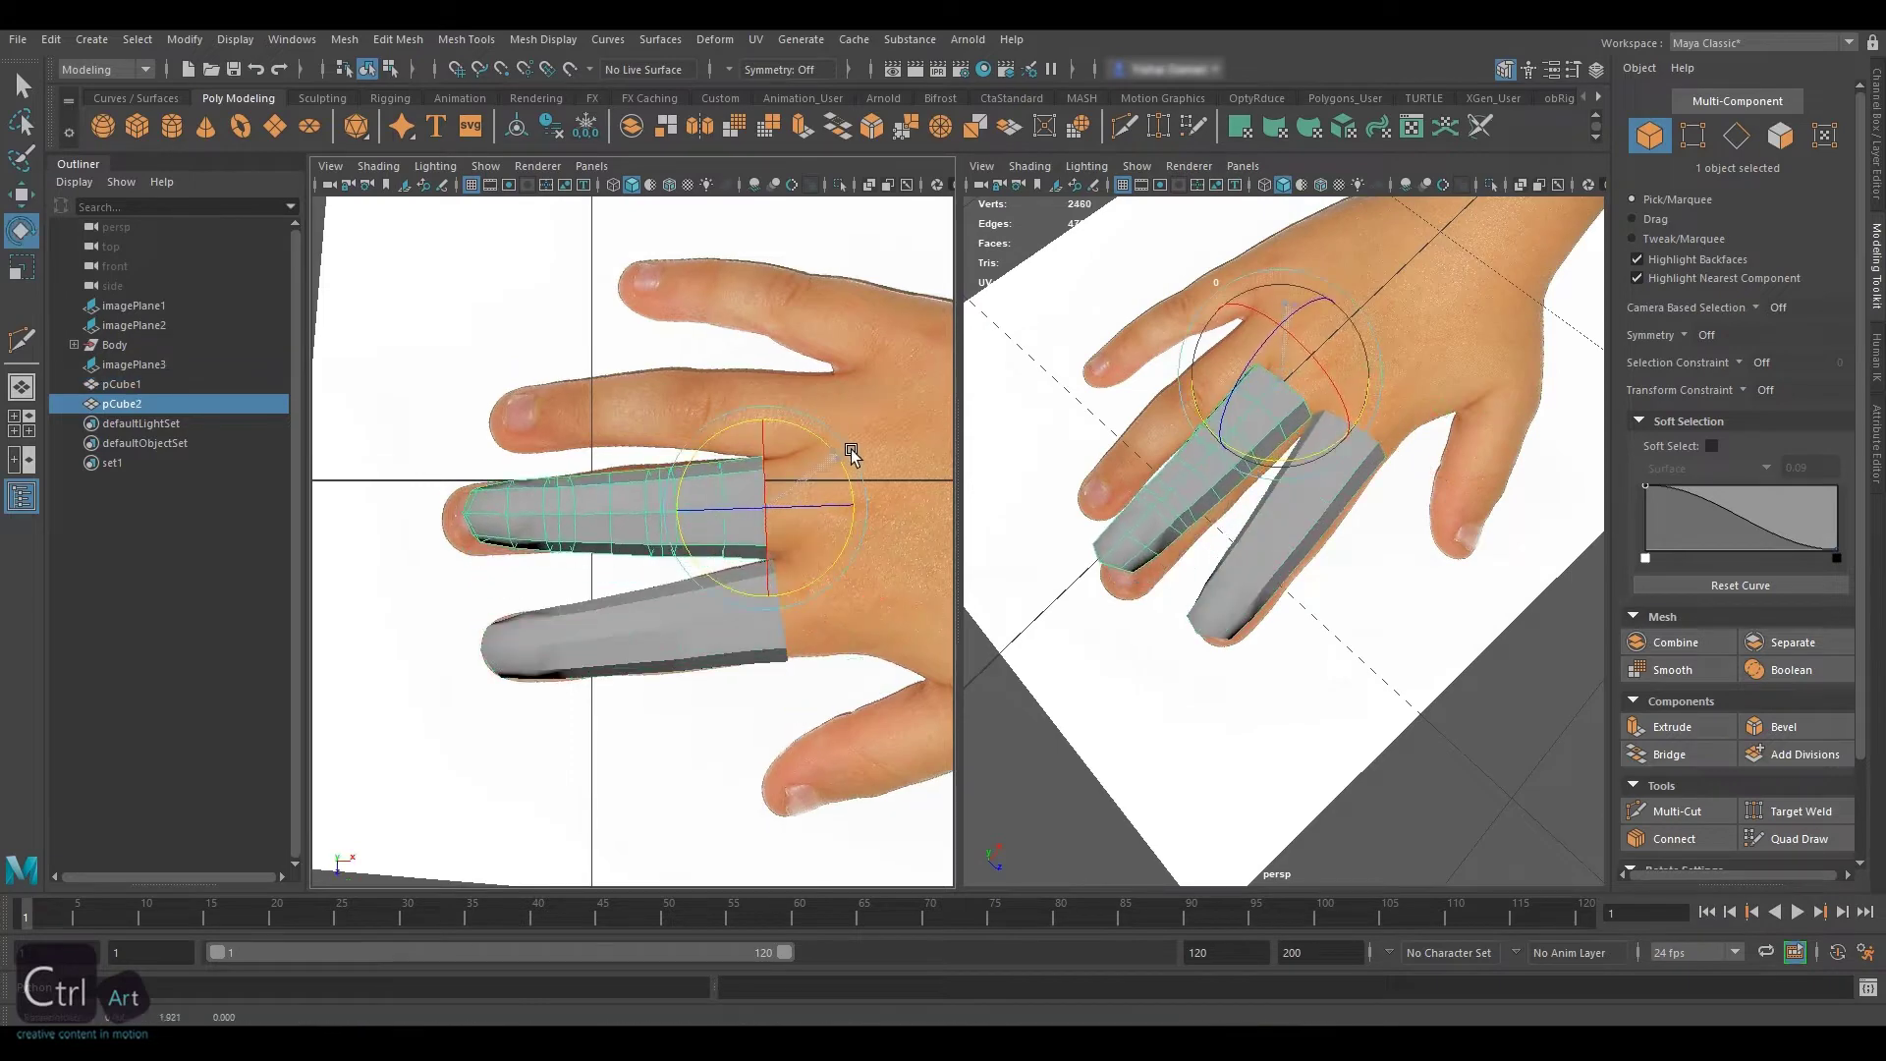
{"action": "key", "text": "w"}
{"action": "left_click_drag", "start_coordinate": [802, 509], "coordinate": [902, 494]}
Show the top view in wireframe and scale the middle finger's tip faces with Surface soft selection to fit the reference
{"action": "key", "text": "4"}
{"action": "key", "text": "r"}
{"action": "mouse_move", "coordinate": [1258, 574]}
{"action": "left_mouse_down", "text": "alt"}
{"action": "mouse_move", "coordinate": [1380, 580]}
{"action": "mouse_move", "coordinate": [1293, 577]}
{"action": "left_mouse_up", "text": "alt"}
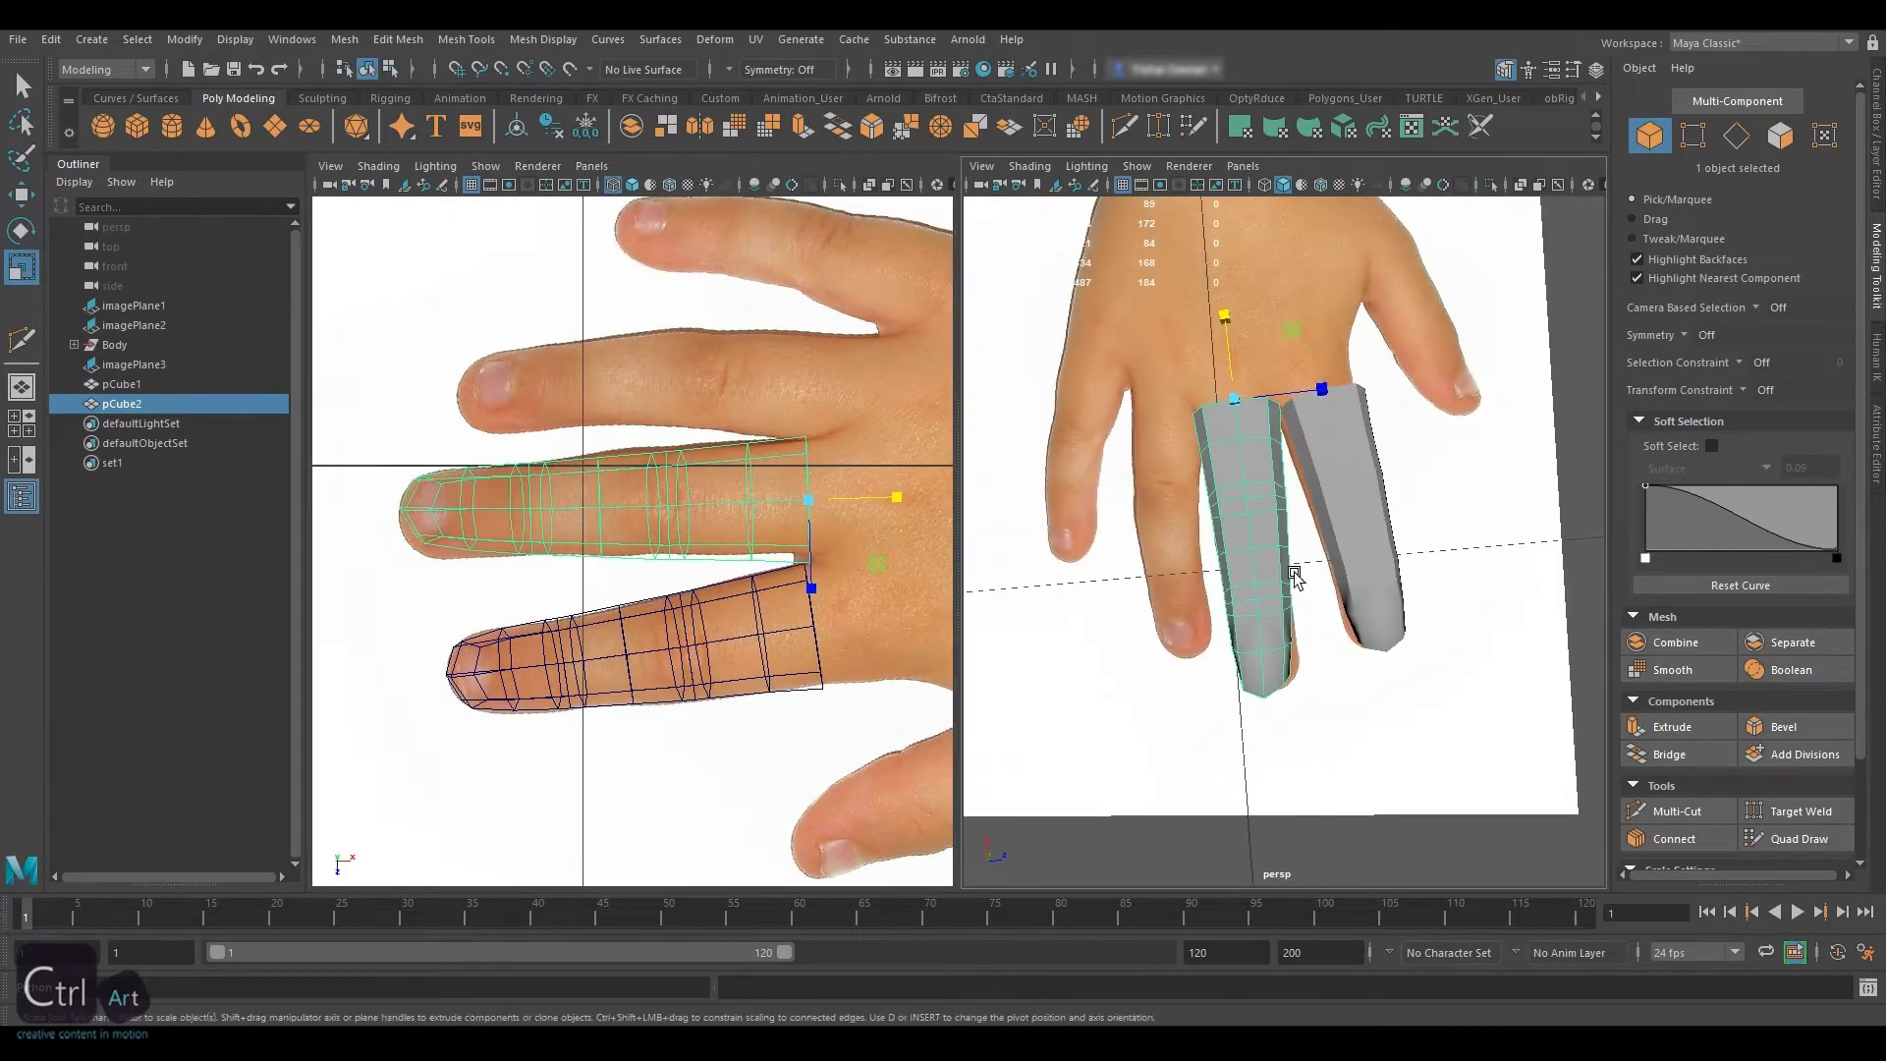
{"action": "right_click_drag", "start_coordinate": [1293, 577], "coordinate": [1310, 724]}
{"action": "left_click_drag", "start_coordinate": [1310, 724], "coordinate": [1322, 688], "text": "alt"}
{"action": "left_click_drag", "start_coordinate": [379, 442], "coordinate": [457, 579]}
{"action": "key", "text": "b"}
{"action": "left_click_drag", "start_coordinate": [433, 507], "coordinate": [452, 509]}
{"action": "left_click_drag", "start_coordinate": [1370, 606], "coordinate": [1389, 603]}
{"action": "key", "text": "b"}
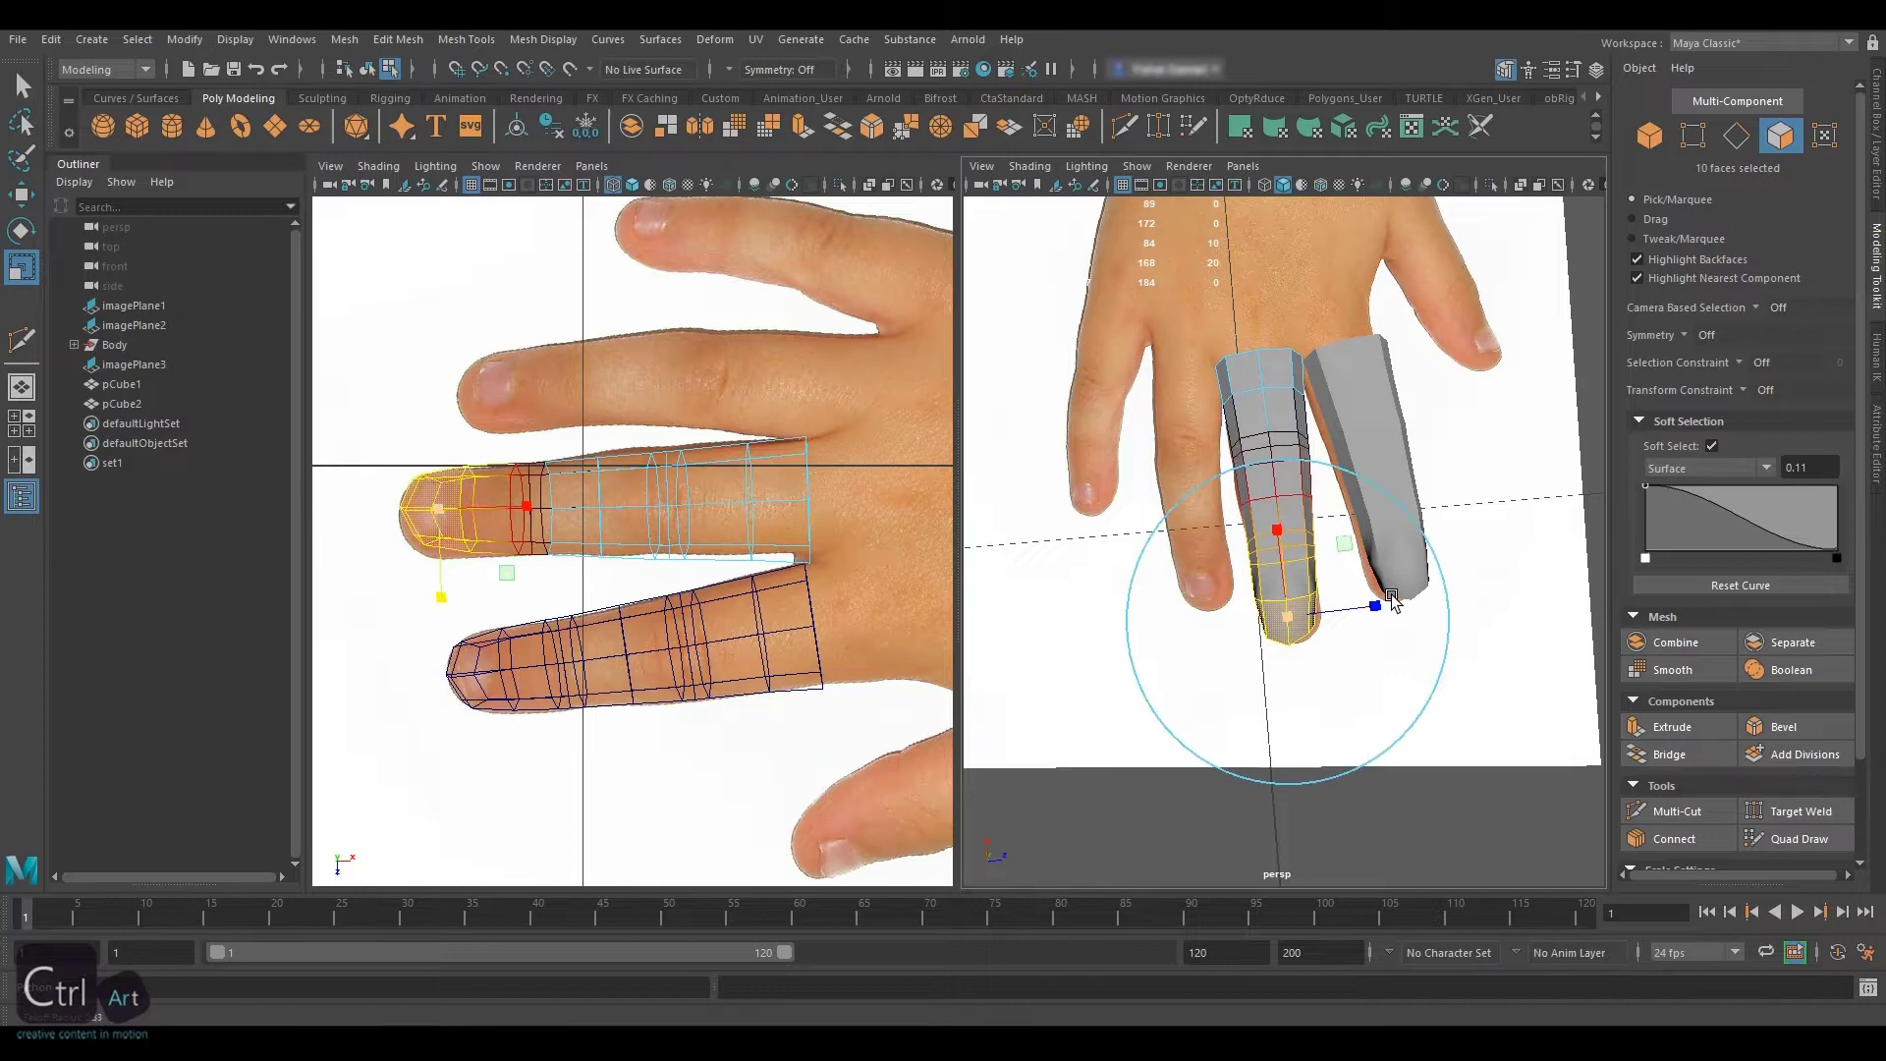
{"action": "key", "text": "b"}
Duplicate the middle finger and place the copy over the ring finger, angled to follow the reference
{"action": "middle_click_drag", "start_coordinate": [1344, 378], "coordinate": [1359, 470], "text": "alt"}
{"action": "left_click_drag", "start_coordinate": [1359, 470], "coordinate": [1305, 476], "text": "alt"}
{"action": "right_click_drag", "start_coordinate": [1305, 476], "coordinate": [1327, 448]}
{"action": "key", "text": "ctrl+d"}
{"action": "key", "text": "w"}
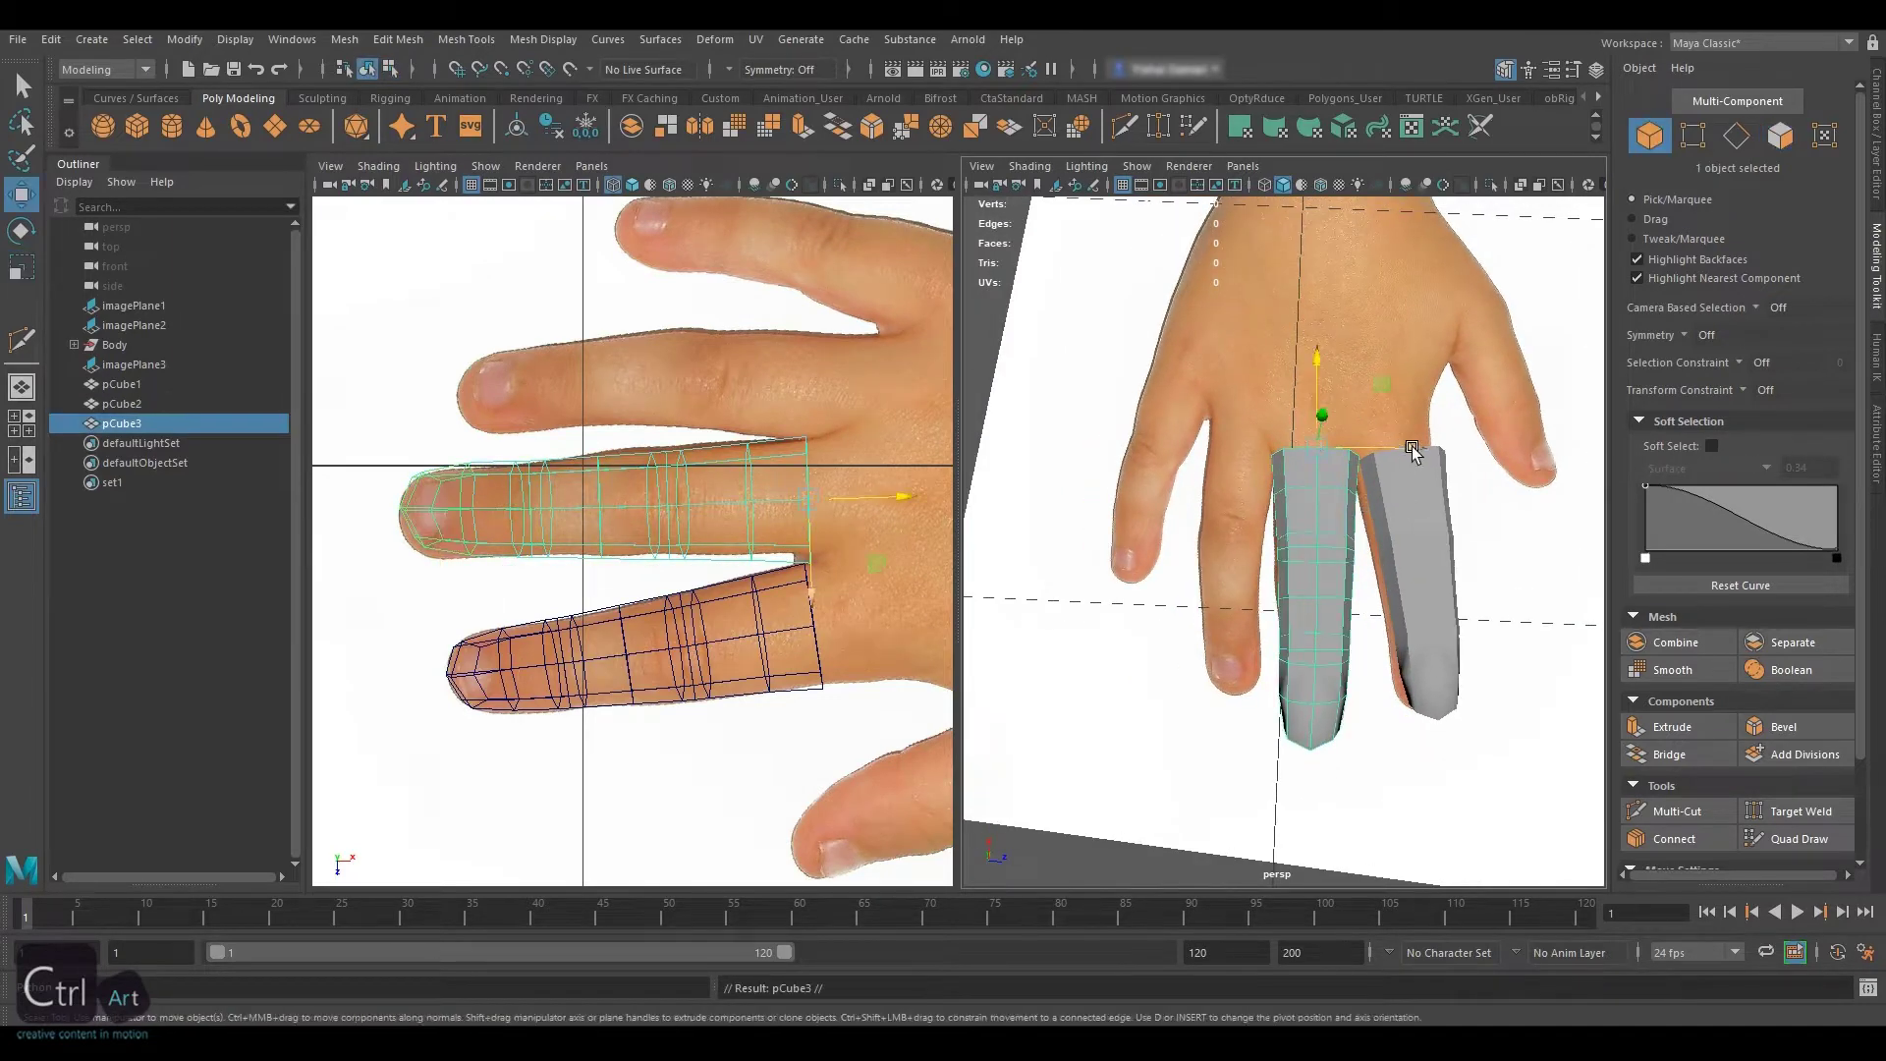
{"action": "left_click_drag", "start_coordinate": [1417, 454], "coordinate": [1332, 452]}
{"action": "middle_click_drag", "start_coordinate": [722, 440], "coordinate": [691, 513], "text": "alt"}
{"action": "key", "text": "e"}
{"action": "key", "text": "w"}
{"action": "left_click_drag", "start_coordinate": [861, 471], "coordinate": [882, 465]}
Fine-tune the positions of the index finger and the ring finger copy, and select the middle finger
{"action": "left_click", "coordinate": [782, 717]}
{"action": "left_click_drag", "start_coordinate": [869, 691], "coordinate": [872, 690]}
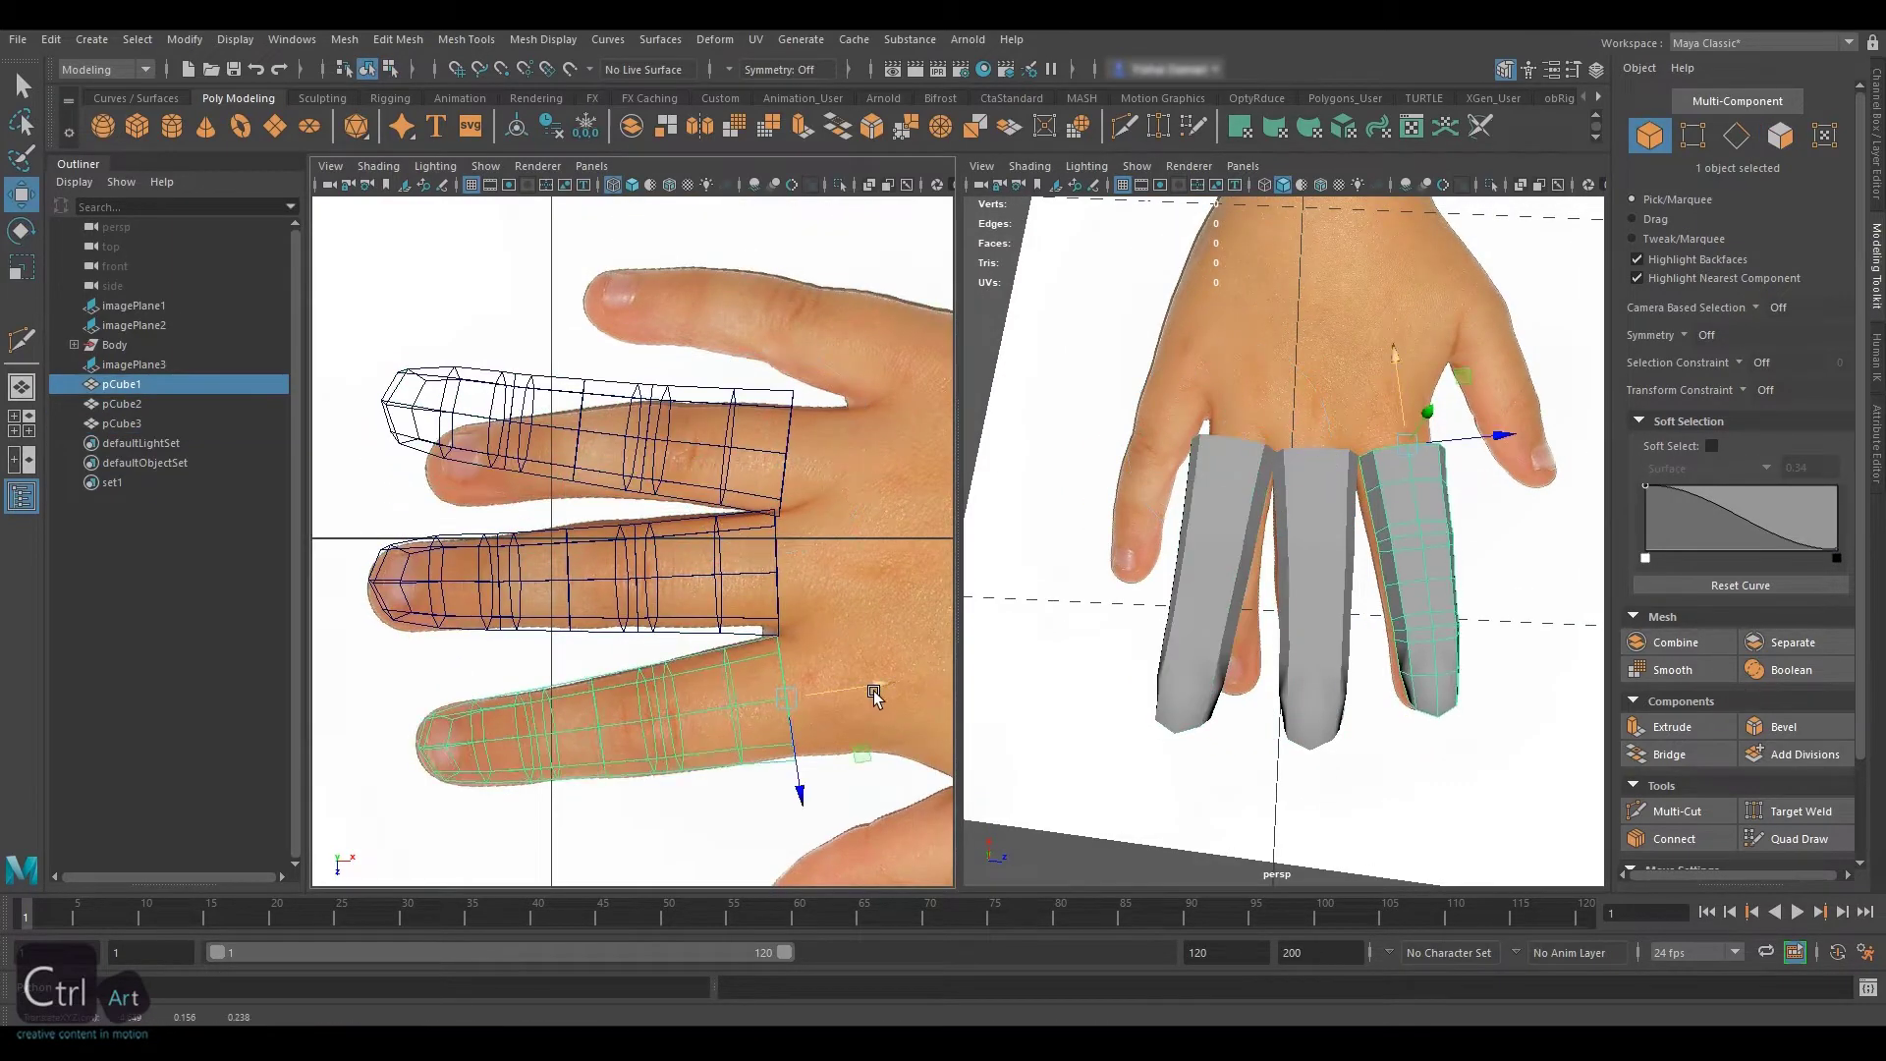
{"action": "middle_click_drag", "start_coordinate": [766, 386], "coordinate": [765, 409], "text": "alt"}
{"action": "left_click", "coordinate": [764, 412]}
{"action": "left_click_drag", "start_coordinate": [869, 484], "coordinate": [874, 496]}
{"action": "left_click", "coordinate": [776, 614]}
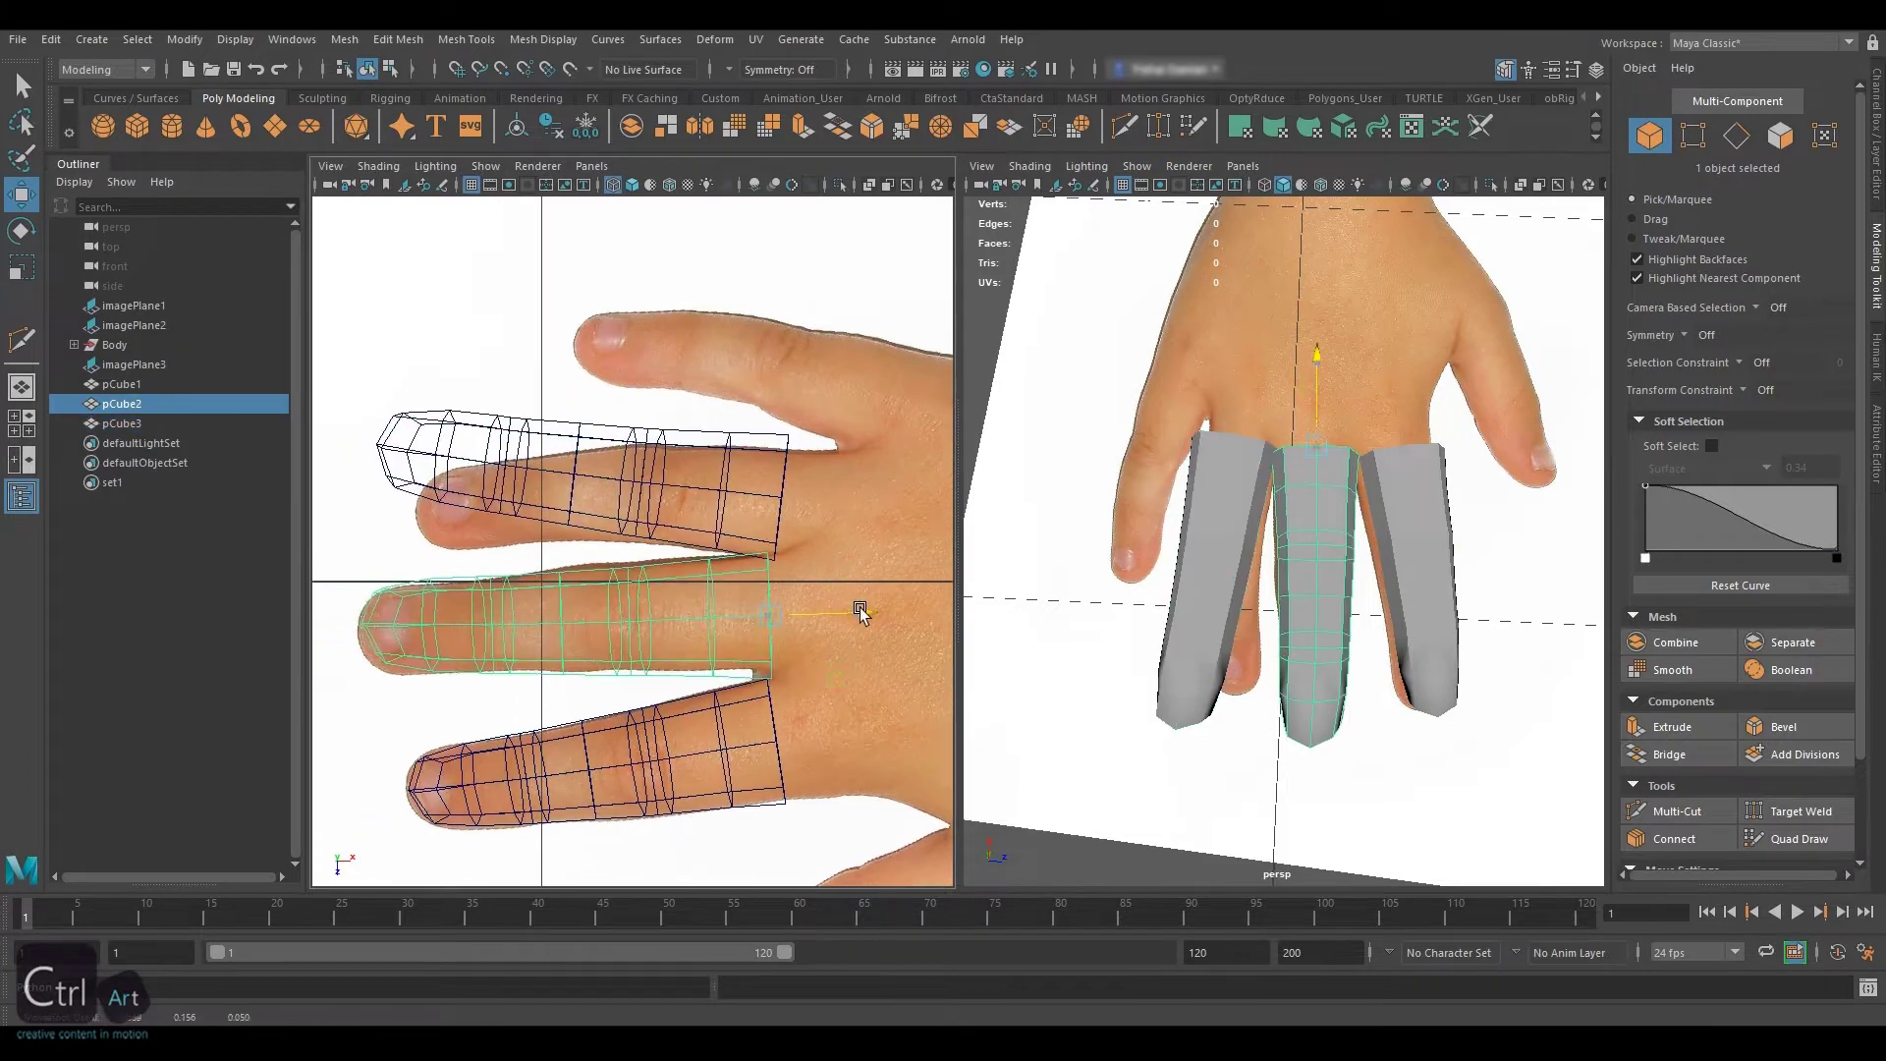
Delete the ring finger copy and replace it with a duplicate of the index finger placed over the ring finger
{"action": "middle_click_drag", "start_coordinate": [853, 550], "coordinate": [831, 592], "text": "alt"}
{"action": "left_click", "coordinate": [766, 531]}
{"action": "key", "text": "Delete"}
{"action": "left_click", "coordinate": [703, 792]}
{"action": "key", "text": "ctrl+d"}
{"action": "left_click_drag", "start_coordinate": [775, 866], "coordinate": [740, 619]}
{"action": "key", "text": "e"}
{"action": "left_click_drag", "start_coordinate": [769, 456], "coordinate": [783, 465]}
{"action": "key", "text": "w"}
{"action": "left_click_drag", "start_coordinate": [823, 535], "coordinate": [898, 543]}
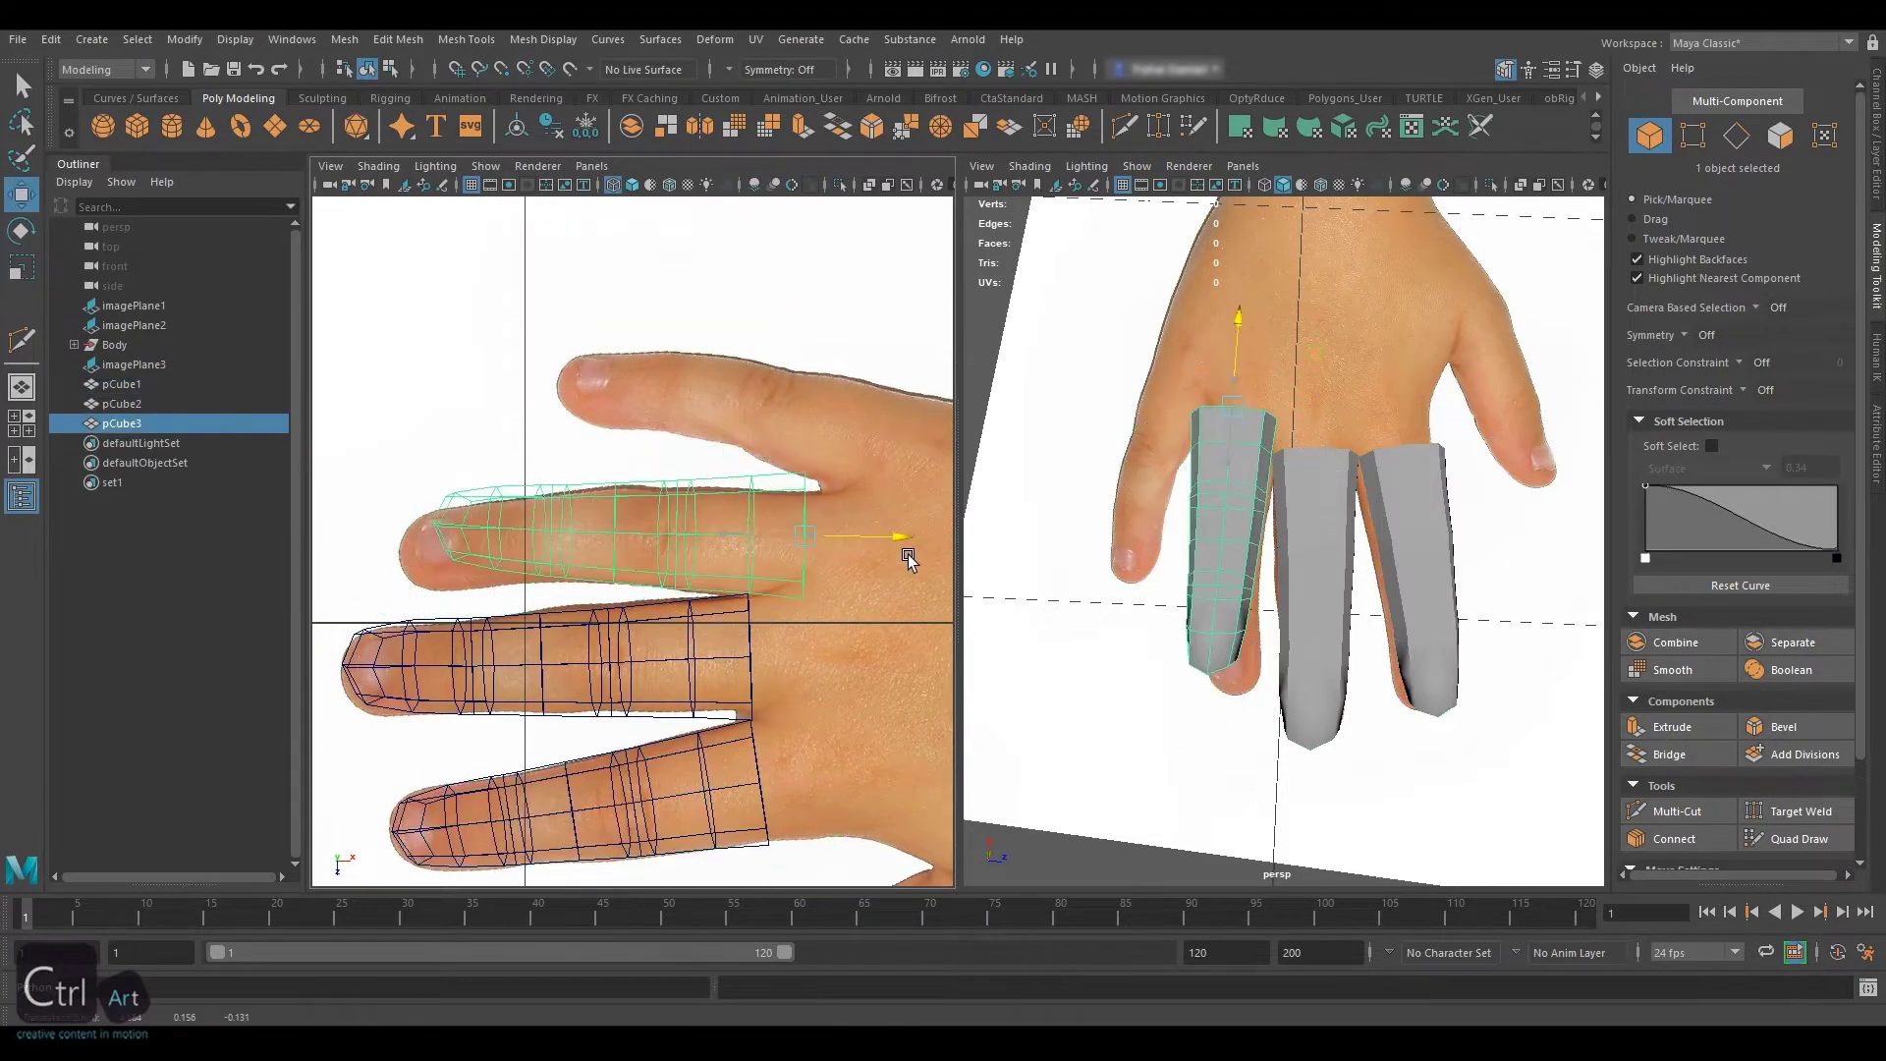
Rotate the new ring finger so it fans away from the middle finger and adjust its position at the knuckle
{"action": "middle_click_drag", "start_coordinate": [896, 540], "coordinate": [890, 509], "text": "alt"}
{"action": "key", "text": "e"}
{"action": "left_click_drag", "start_coordinate": [838, 429], "coordinate": [853, 442]}
{"action": "key", "text": "w"}
{"action": "left_click_drag", "start_coordinate": [866, 518], "coordinate": [875, 522]}
Rotate the middle finger about its base to angle its tip slightly toward the ring finger
{"action": "left_click", "coordinate": [1314, 551]}
{"action": "key", "text": "e"}
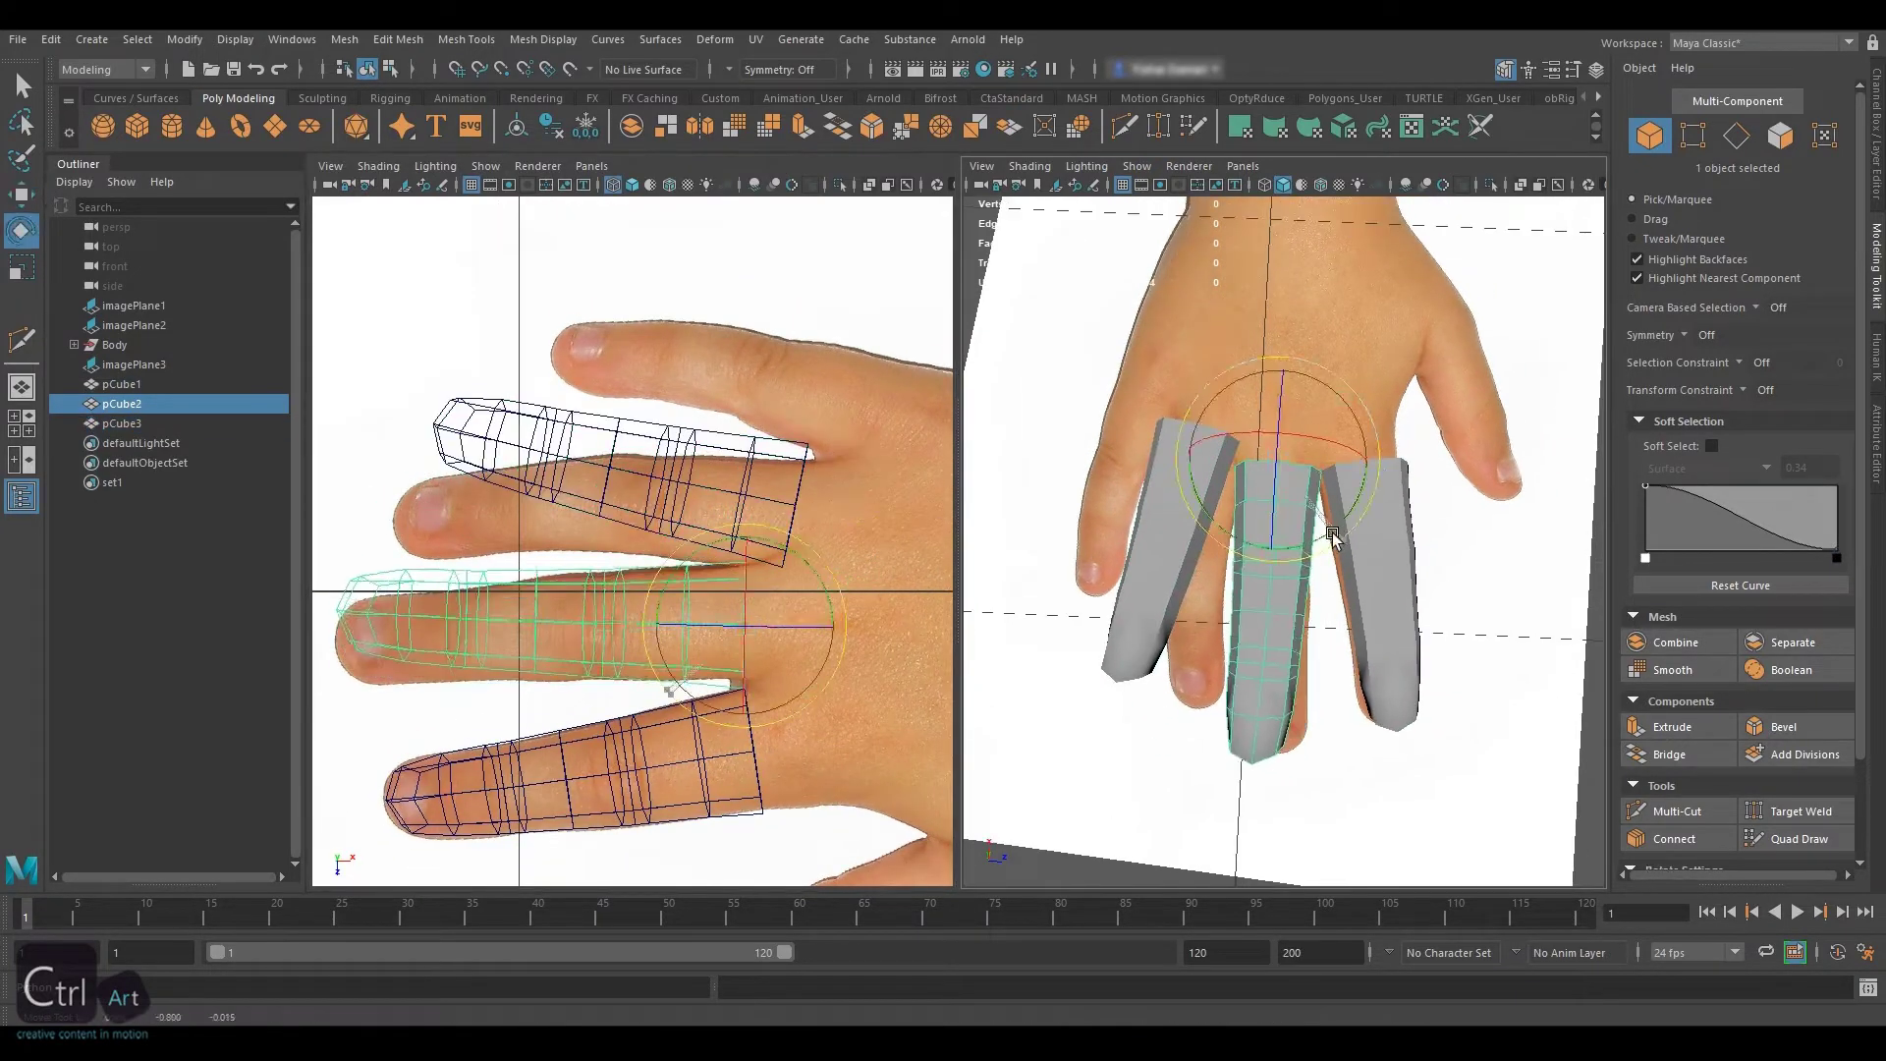
{"action": "left_click_drag", "start_coordinate": [1331, 534], "coordinate": [1321, 540]}
{"action": "key", "text": "w"}
Refine the ring finger's position and rotation so its base lines up beside the middle finger
{"action": "left_click", "coordinate": [1191, 511]}
{"action": "left_click_drag", "start_coordinate": [1223, 501], "coordinate": [1194, 503], "text": "alt"}
{"action": "left_click_drag", "start_coordinate": [1242, 341], "coordinate": [1239, 349]}
{"action": "key", "text": "e"}
{"action": "left_click_drag", "start_coordinate": [1213, 506], "coordinate": [1217, 504]}
{"action": "left_click_drag", "start_coordinate": [1326, 494], "coordinate": [1380, 492], "text": "alt"}
{"action": "key", "text": "w"}
{"action": "left_click_drag", "start_coordinate": [1200, 350], "coordinate": [1196, 375]}
{"action": "key", "text": "r"}
{"action": "left_click_drag", "start_coordinate": [1243, 432], "coordinate": [1194, 452], "text": "alt"}
{"action": "middle_click_drag", "start_coordinate": [864, 409], "coordinate": [810, 462], "text": "alt"}
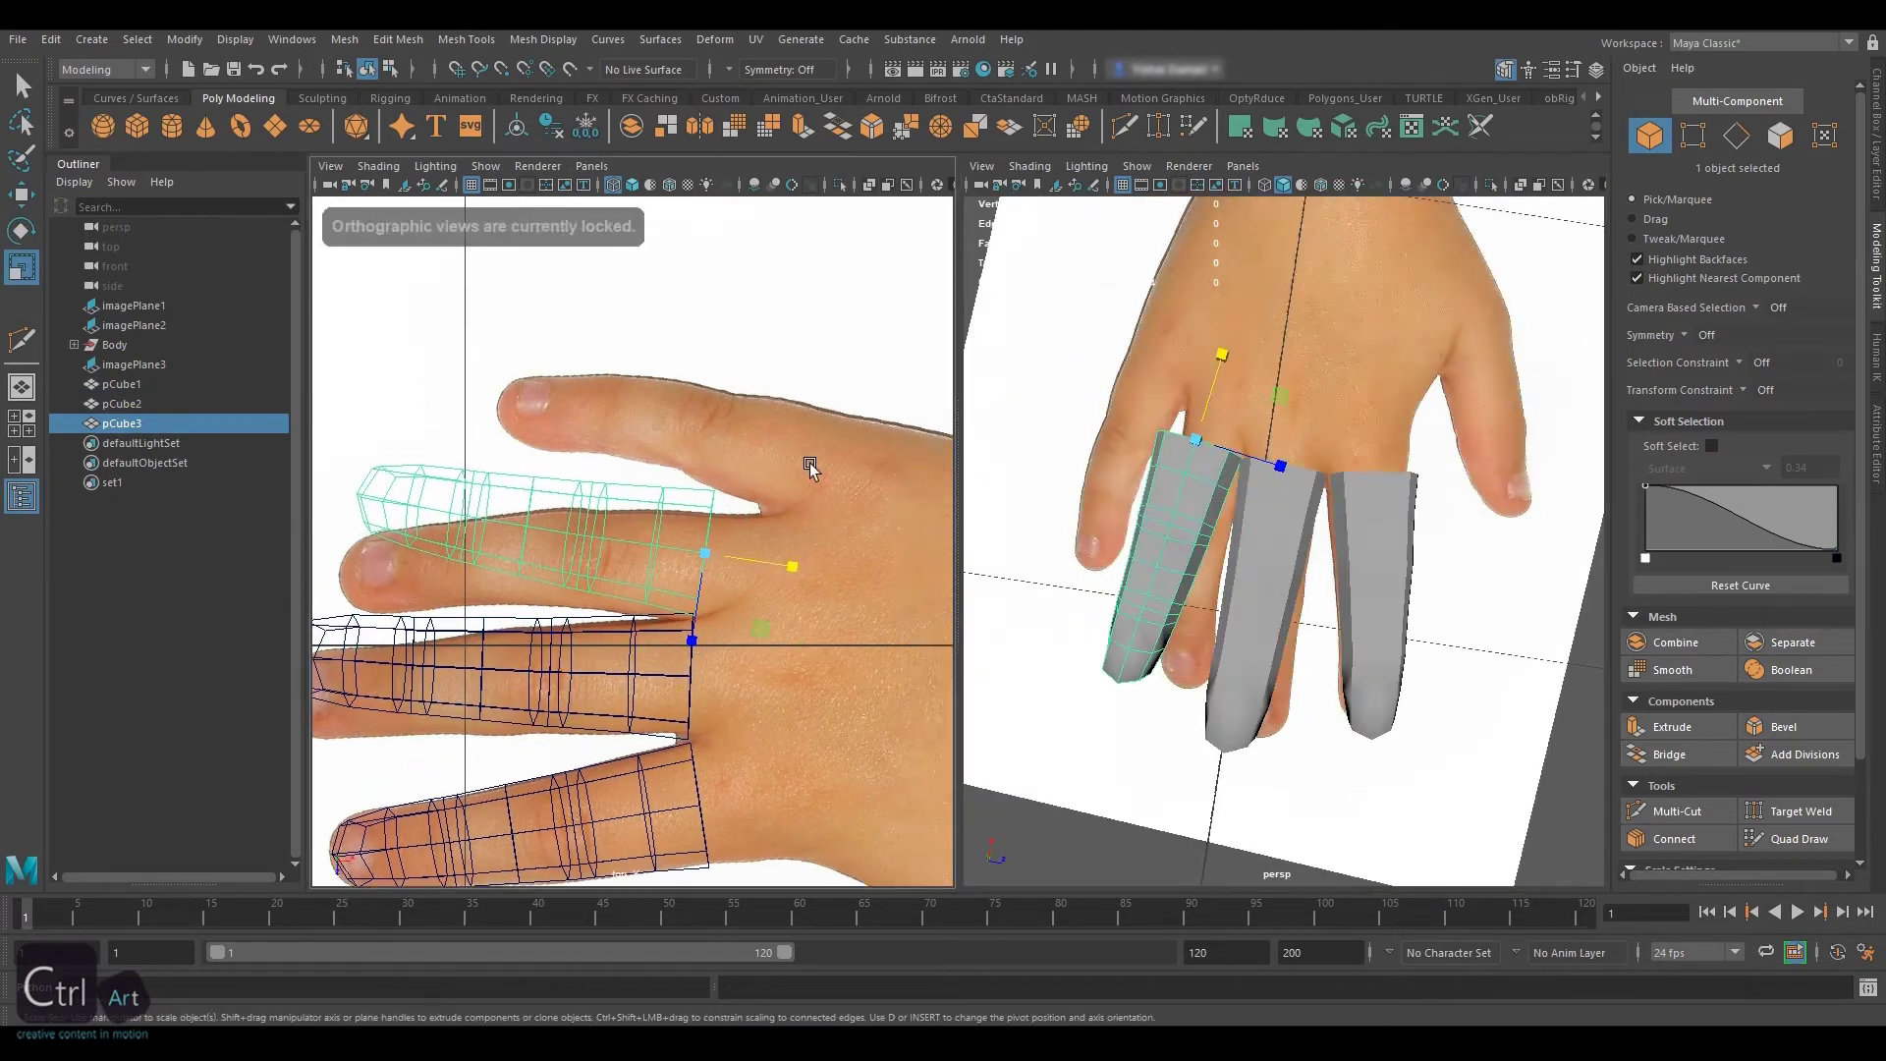
Duplicate the ring finger and position the copy over the little finger, rotated to match the reference
{"action": "key", "text": "w"}
{"action": "left_click_drag", "start_coordinate": [791, 556], "coordinate": [862, 494]}
{"action": "key", "text": "ctrl+d"}
{"action": "key", "text": "e"}
{"action": "left_click_drag", "start_coordinate": [850, 524], "coordinate": [878, 477]}
{"action": "key", "text": "w"}
{"action": "key", "text": "r"}
{"action": "key", "text": "e"}
Shift the ring finger toward the palm and rotate it slightly about its base
{"action": "left_click", "coordinate": [712, 549]}
{"action": "key", "text": "w"}
{"action": "left_click_drag", "start_coordinate": [752, 564], "coordinate": [769, 566]}
{"action": "key", "text": "e"}
{"action": "left_click_drag", "start_coordinate": [749, 638], "coordinate": [745, 641]}
Create a polygon cube and move it over the palm between the finger bases and the wrist
{"action": "left_click_drag", "start_coordinate": [1277, 461], "coordinate": [1306, 325], "text": "alt"}
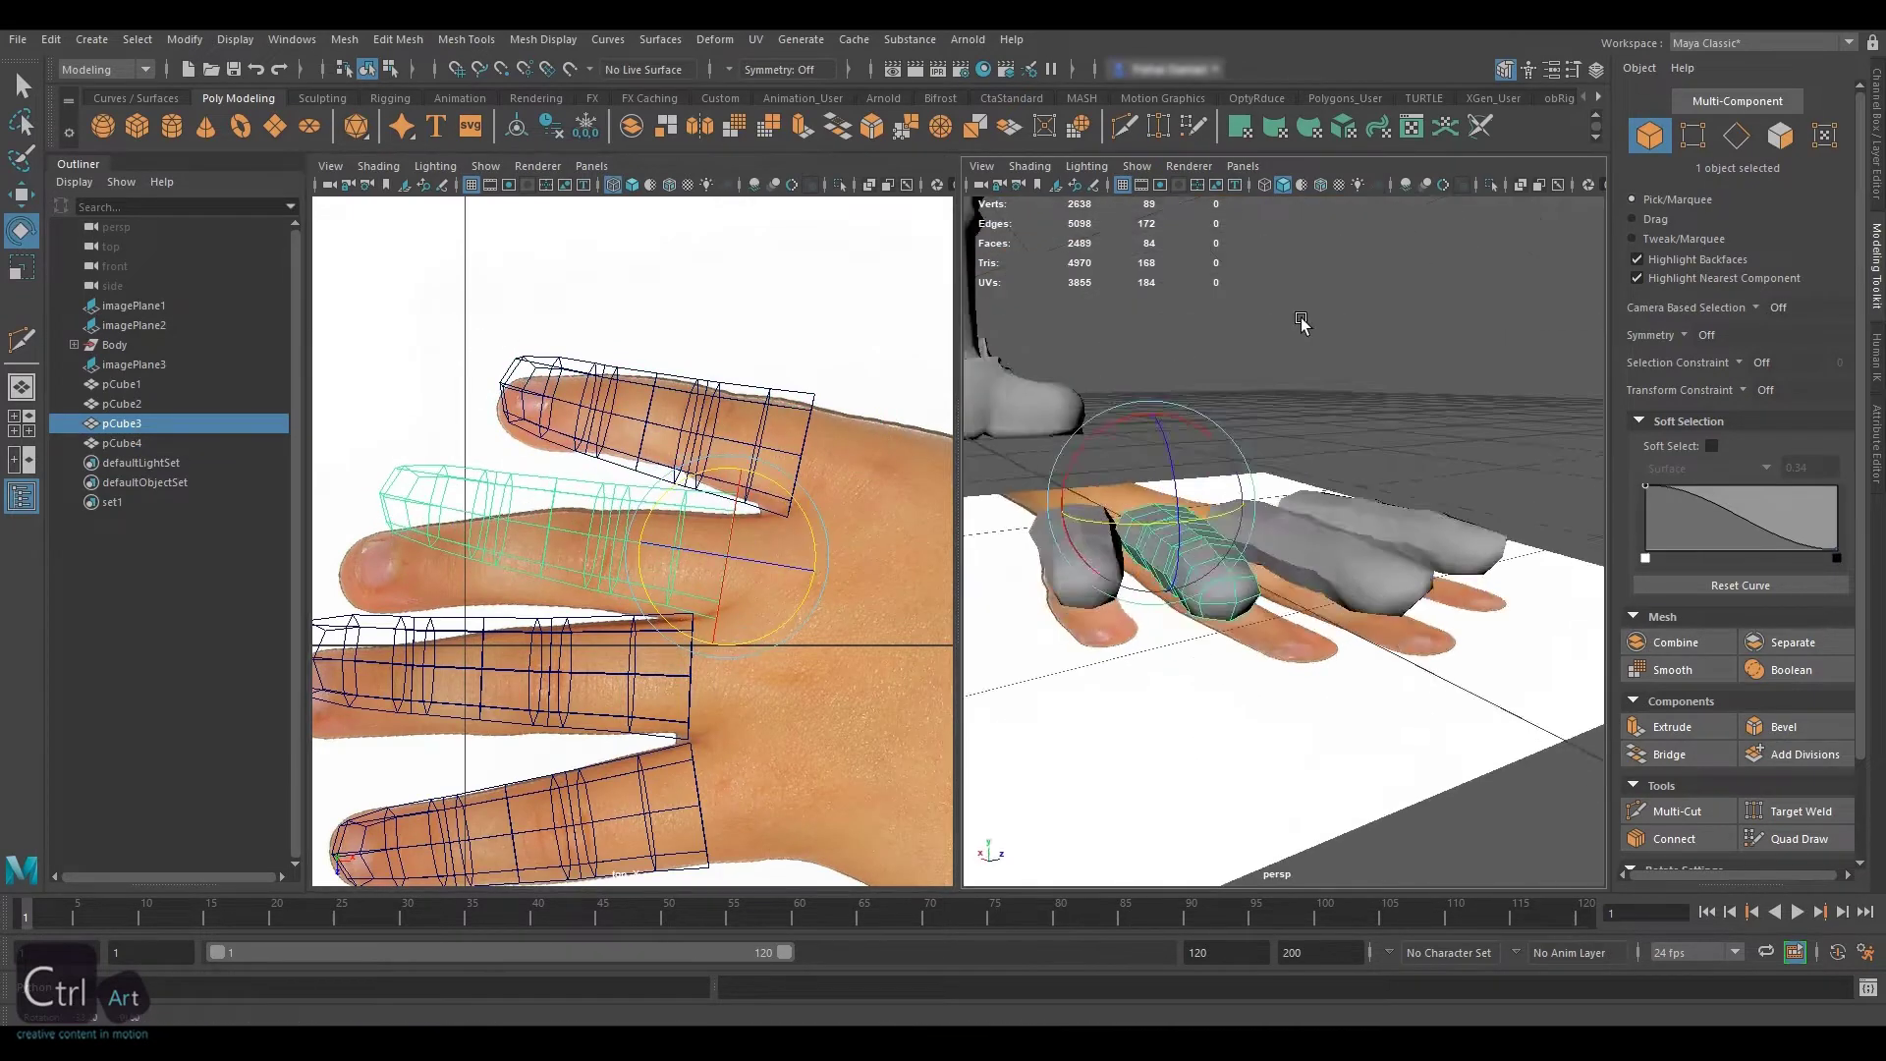
{"action": "right_click_drag", "start_coordinate": [1306, 324], "coordinate": [1218, 359], "text": "alt"}
{"action": "left_click_drag", "start_coordinate": [1219, 359], "coordinate": [1376, 442], "text": "alt"}
{"action": "left_click", "coordinate": [1159, 395]}
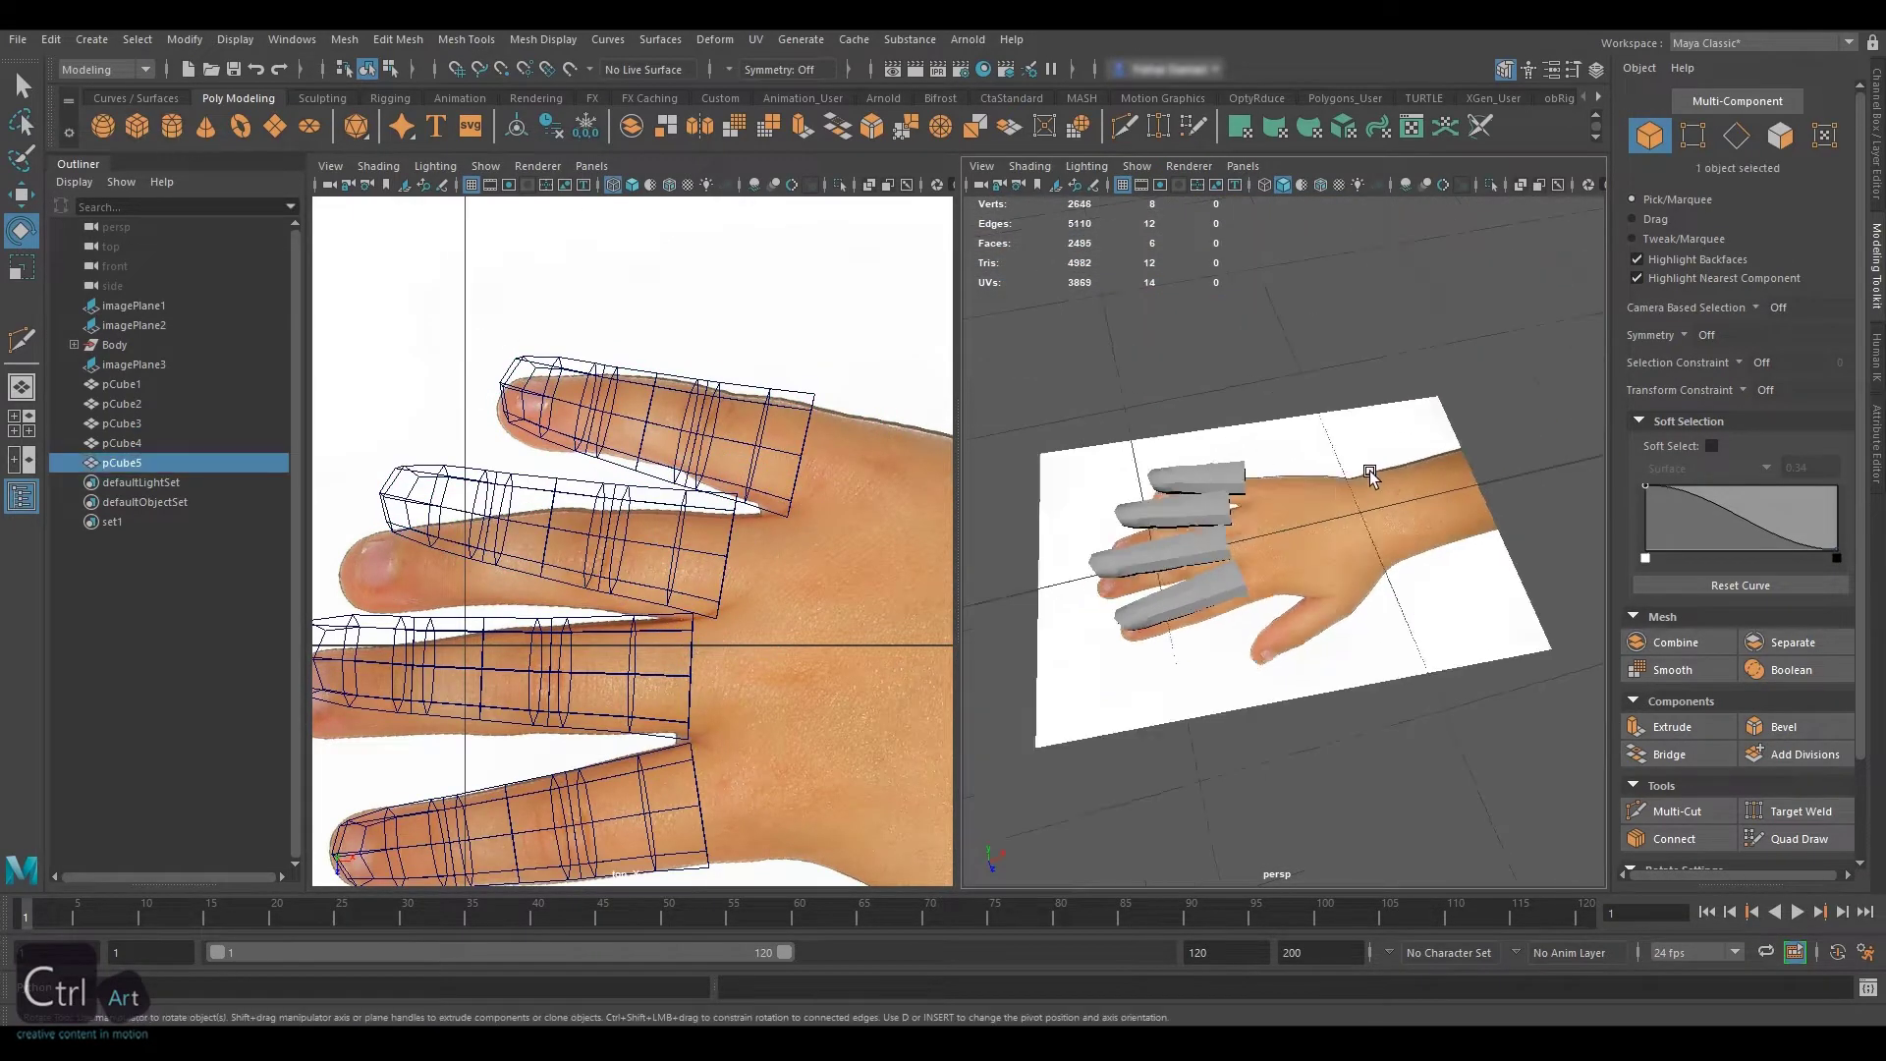
{"action": "scroll", "coordinate": [1277, 452], "scroll_direction": "up", "scroll_amount": 5}
{"action": "key", "text": "w"}
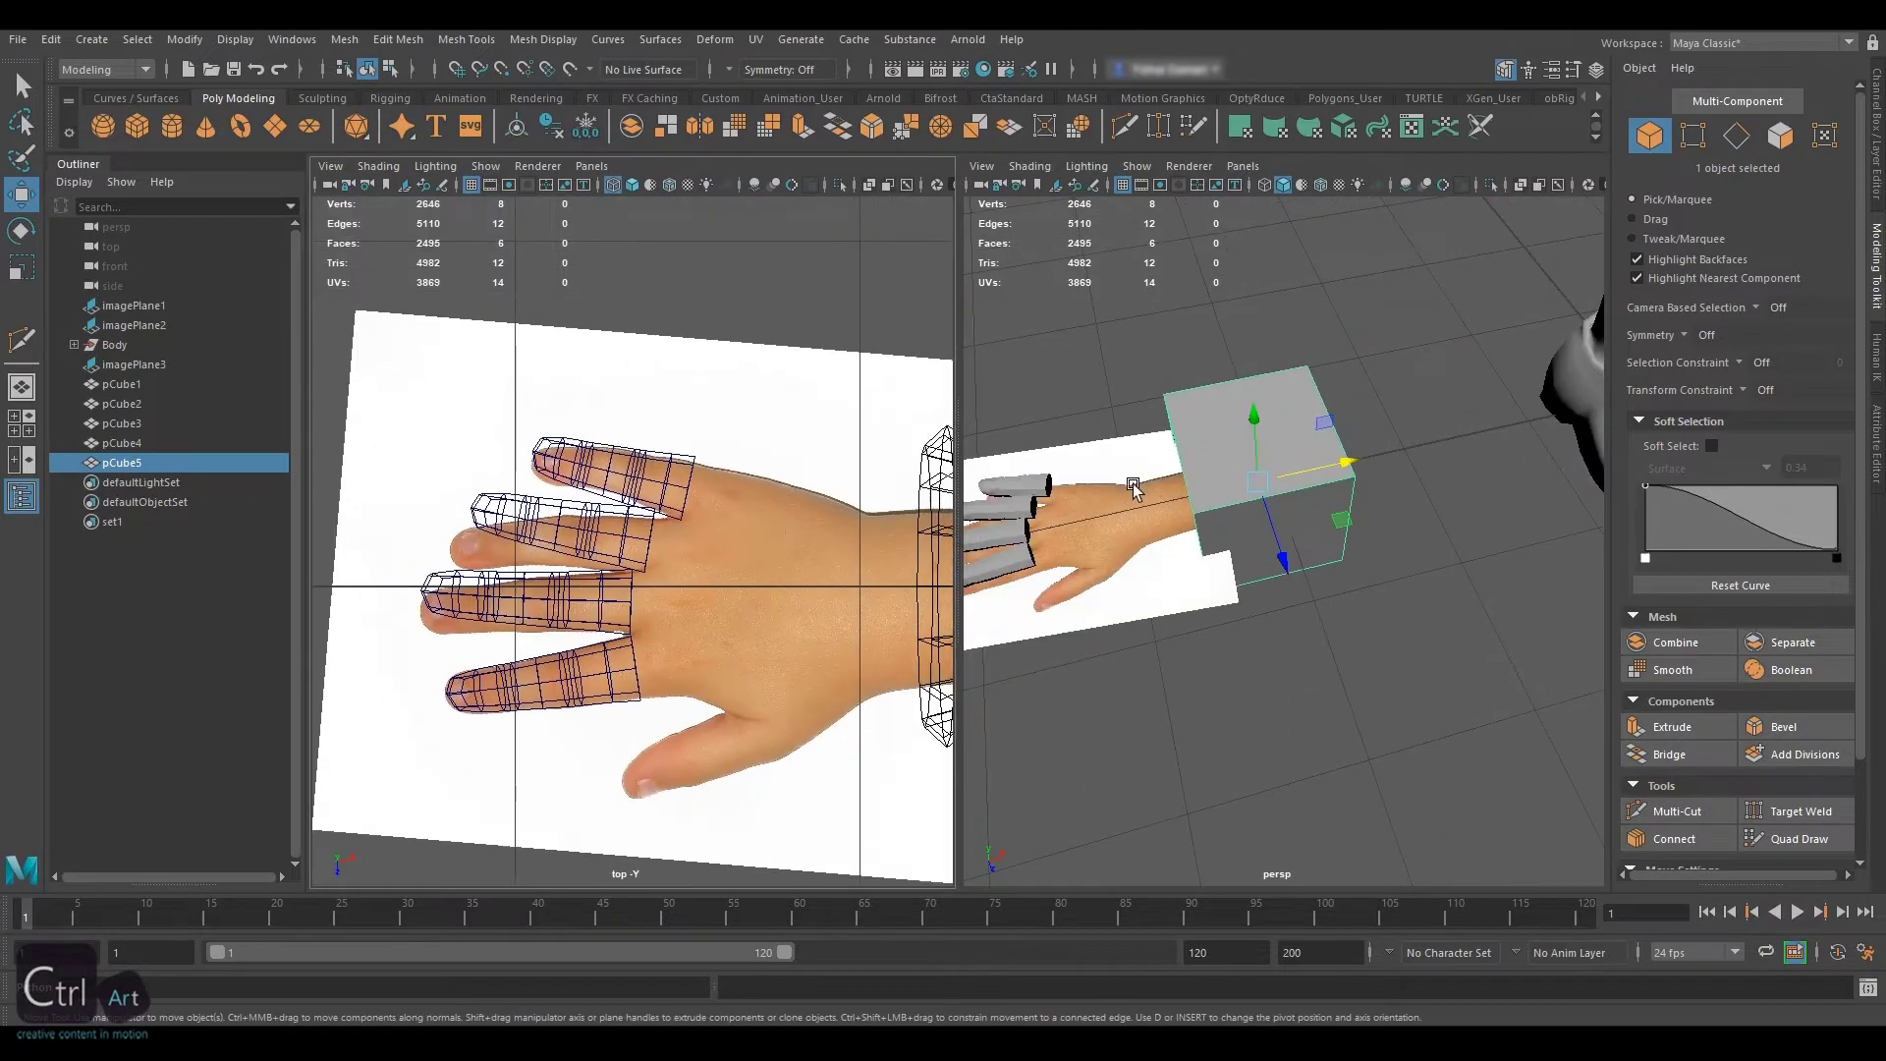
{"action": "left_click_drag", "start_coordinate": [1228, 511], "coordinate": [1100, 539], "text": "alt"}
{"action": "key", "text": "r"}
{"action": "key", "text": "w"}
{"action": "left_click_drag", "start_coordinate": [1242, 520], "coordinate": [1285, 500]}
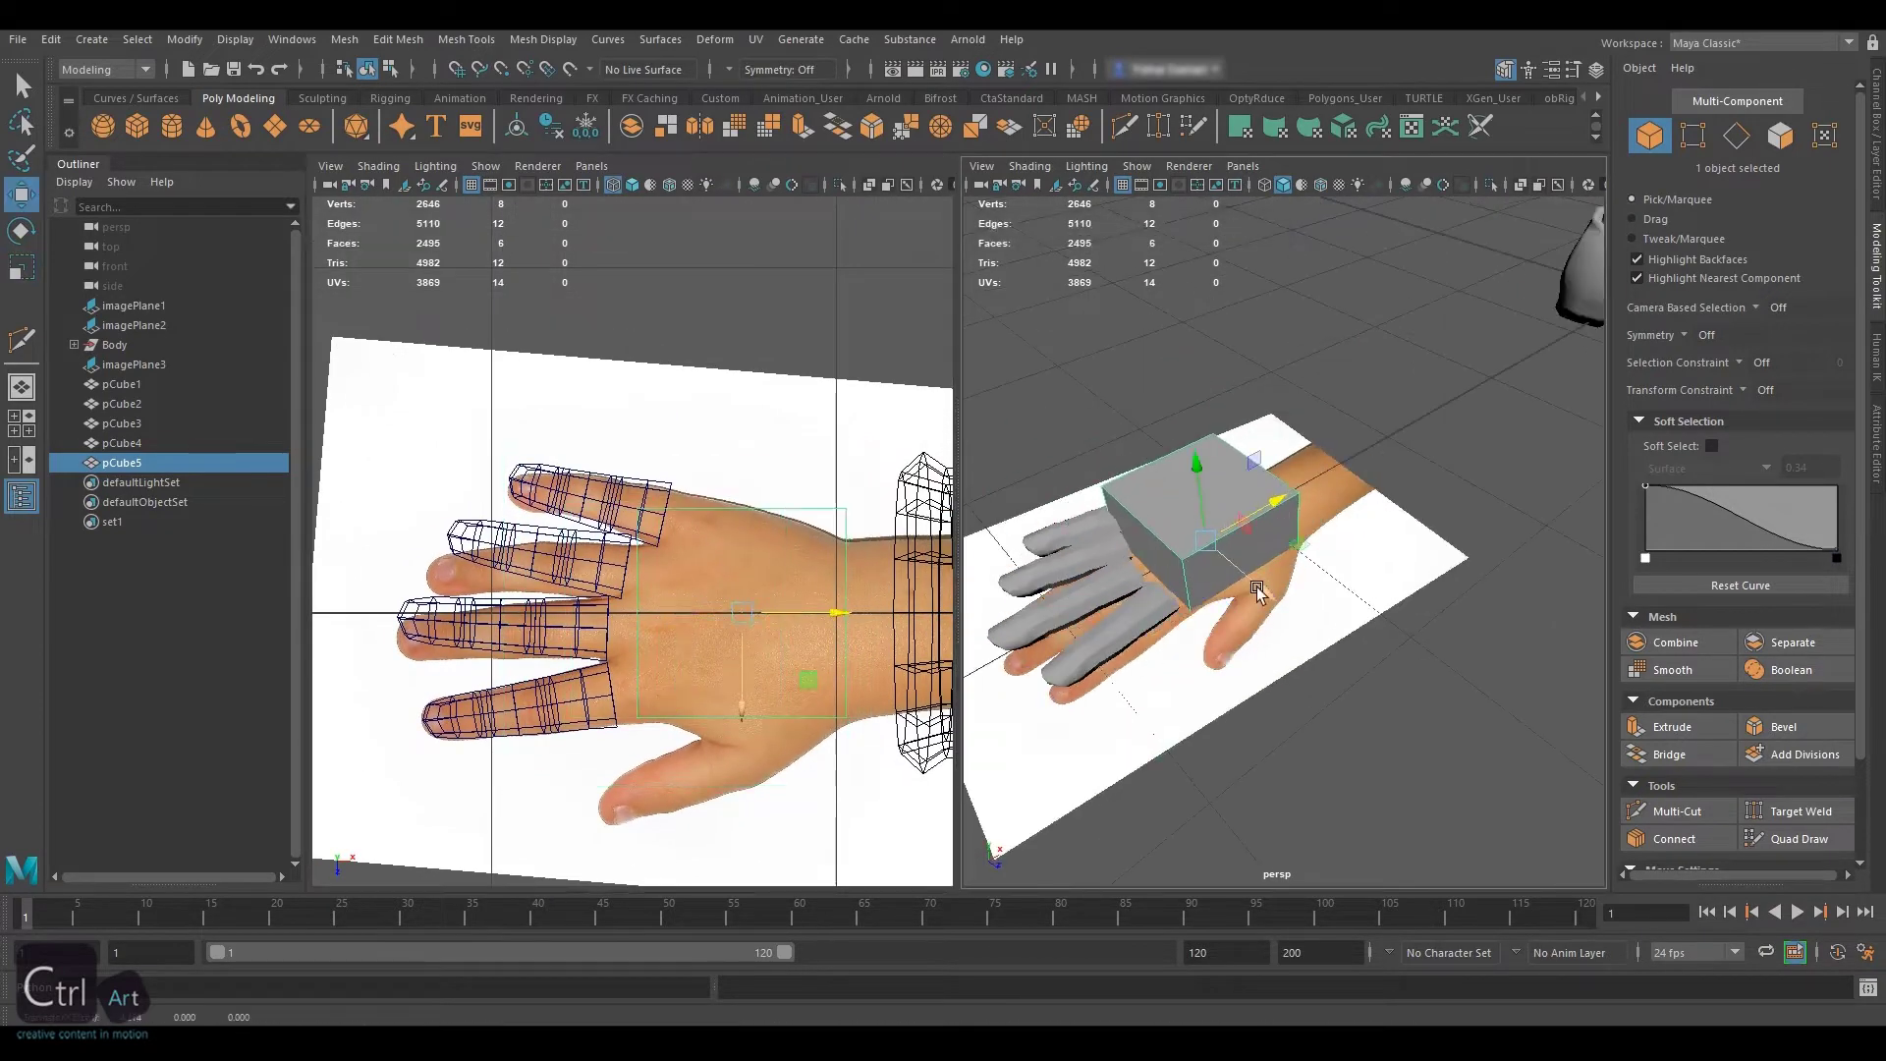
{"action": "left_click_drag", "start_coordinate": [1257, 587], "coordinate": [1267, 595]}
Scale the palm cube's height to suit the thickness of the finger bases
{"action": "key", "text": "r"}
{"action": "left_click_drag", "start_coordinate": [1267, 595], "coordinate": [1174, 413], "text": "alt"}
{"action": "left_click_drag", "start_coordinate": [1384, 511], "coordinate": [1385, 551]}
{"action": "left_click_drag", "start_coordinate": [1403, 480], "coordinate": [1287, 464], "text": "alt"}
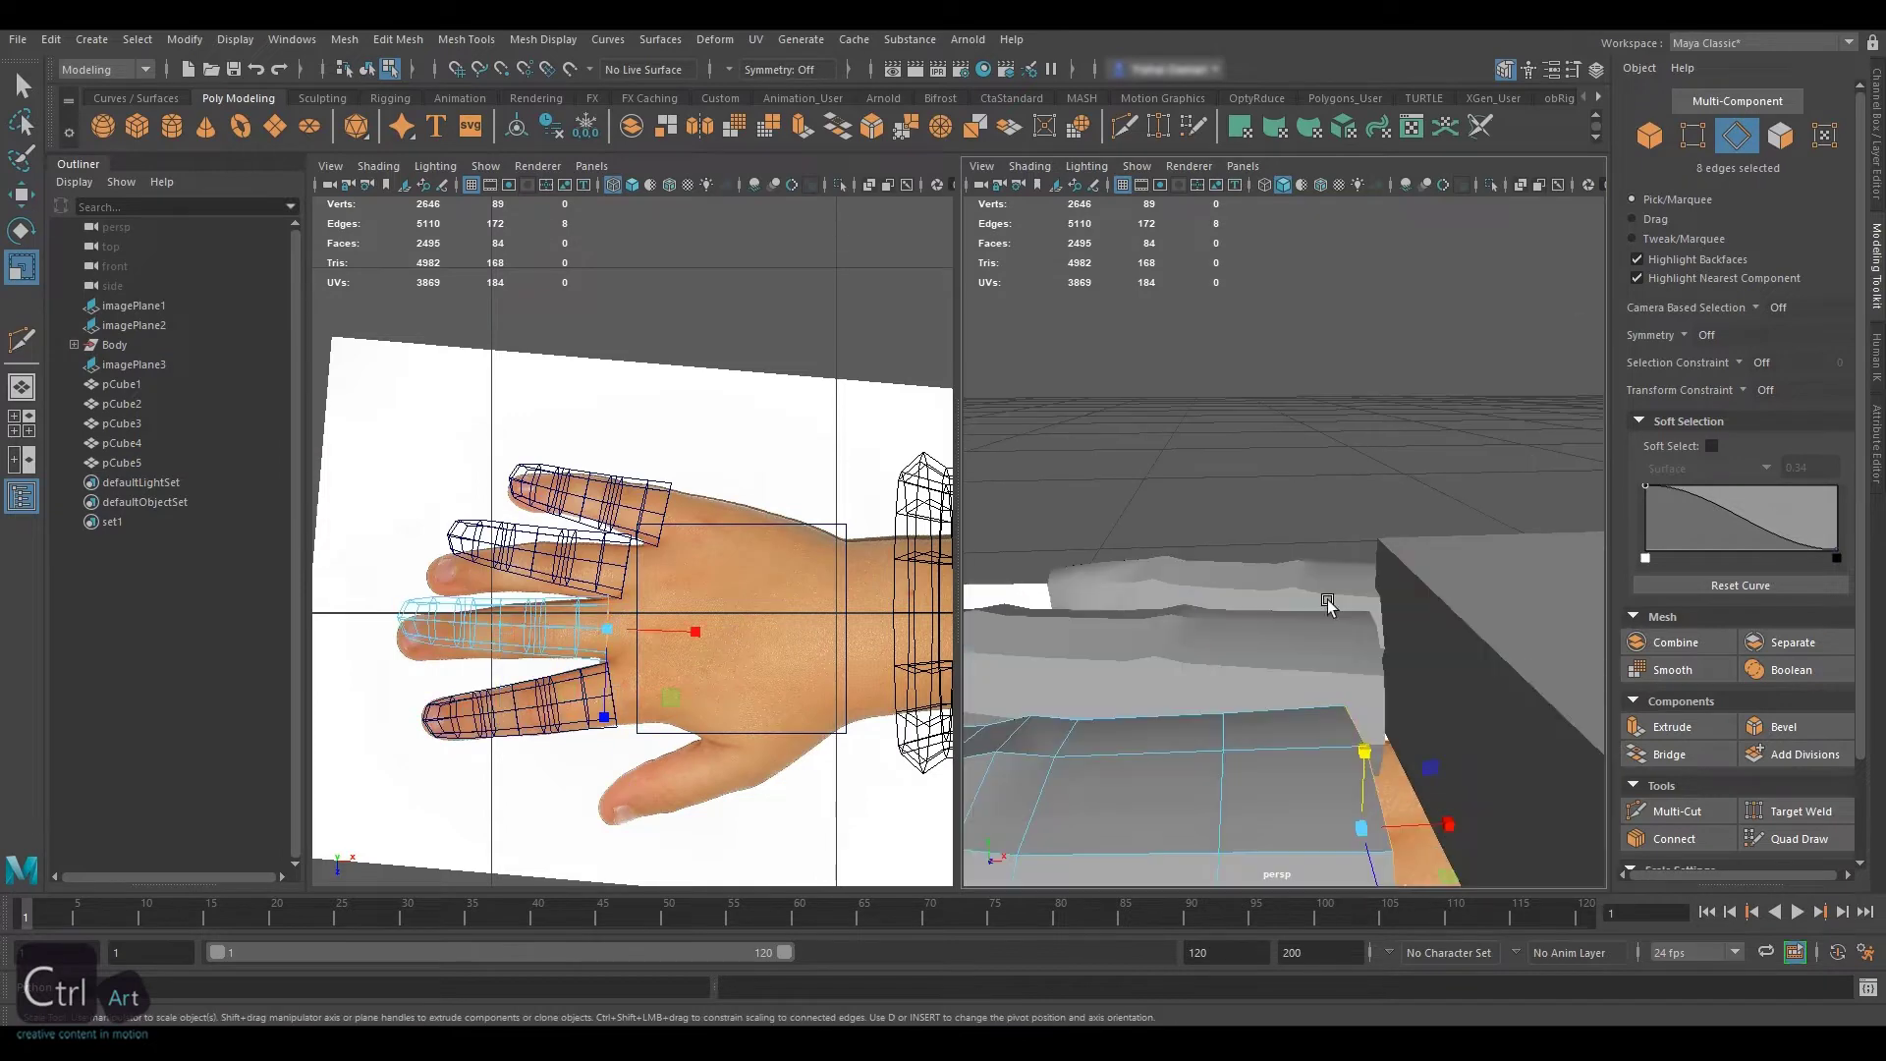
Select the edge loops at the open bases of the fingers and return to object mode
{"action": "left_click_drag", "start_coordinate": [1327, 603], "coordinate": [1561, 753], "text": "alt"}
{"action": "double_click", "coordinate": [1267, 595]}
{"action": "double_click", "coordinate": [1241, 485]}
{"action": "key", "text": "F8"}
Insert three evenly spaced lengthwise edge loops in the palm block with Multi-Cut, running from fingers to wrist
{"action": "left_click", "coordinate": [1327, 471]}
{"action": "left_click", "coordinate": [1680, 812]}
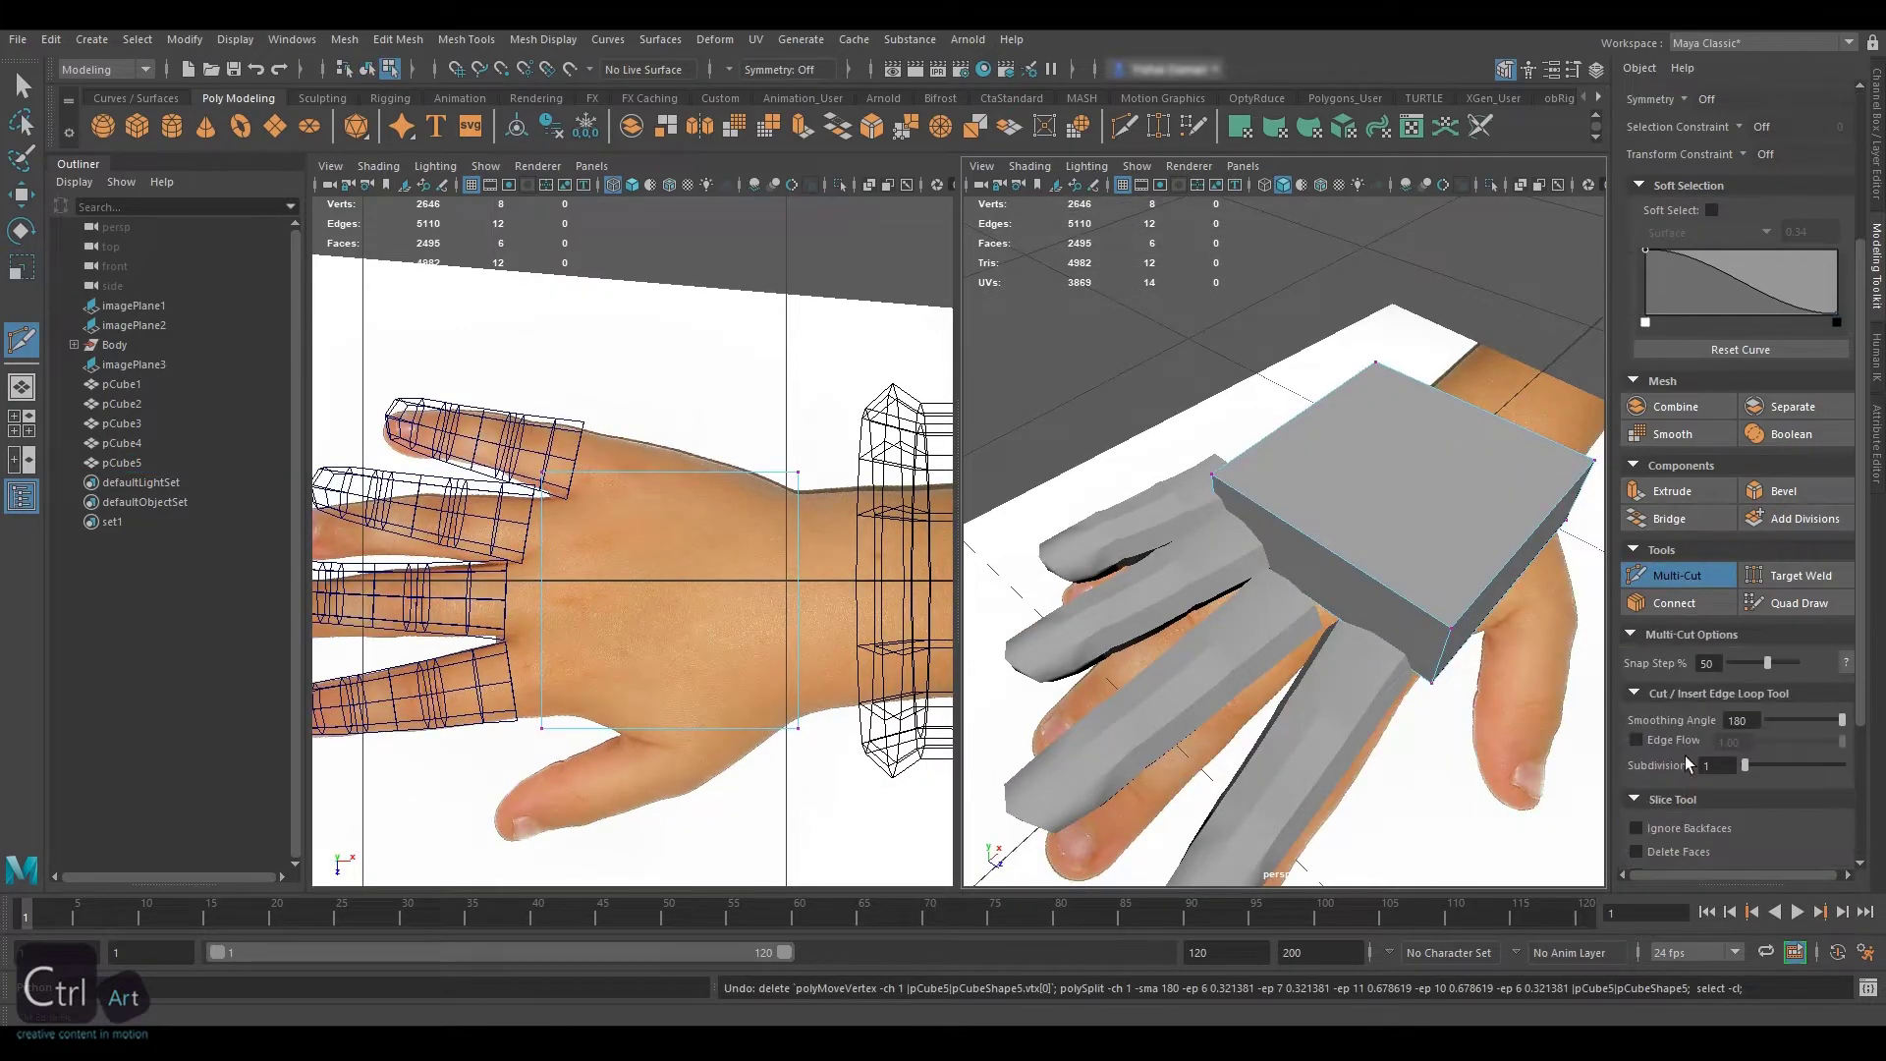
{"action": "left_click", "coordinate": [1445, 458], "text": "ctrl+shift"}
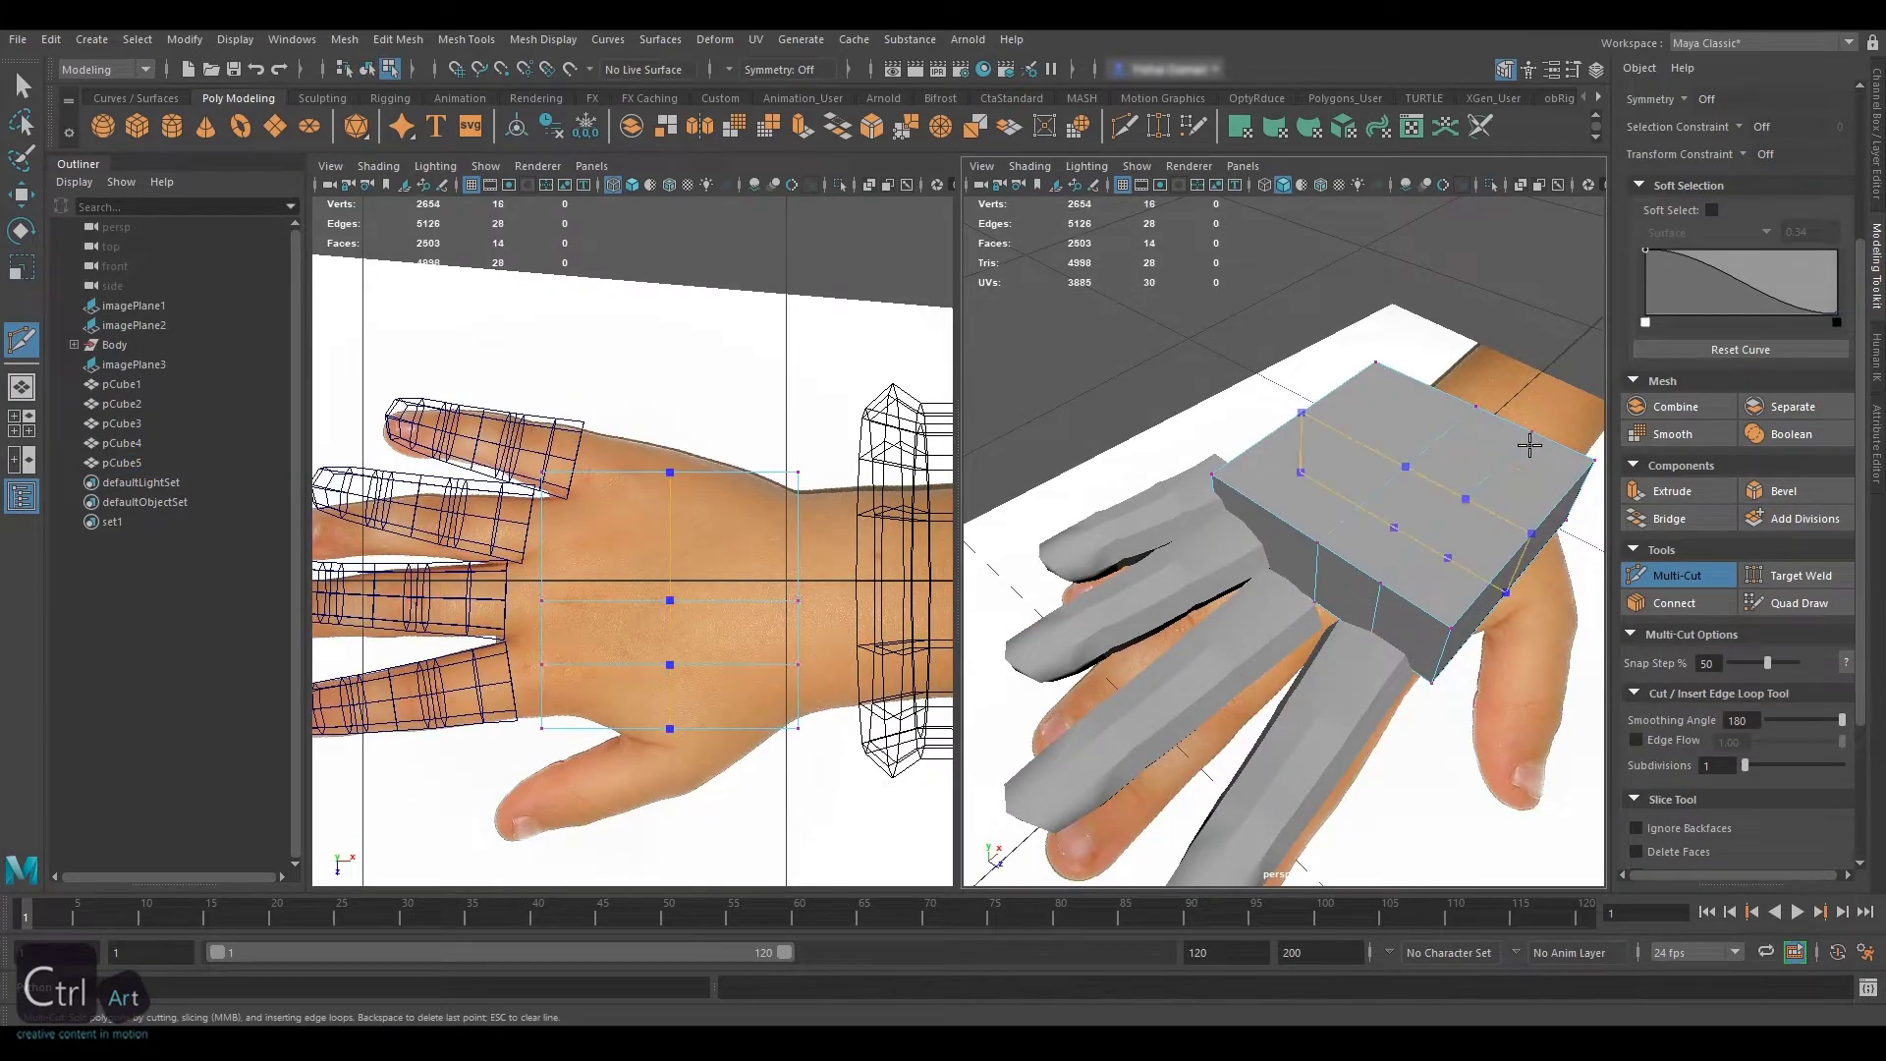
{"action": "key", "text": "q"}
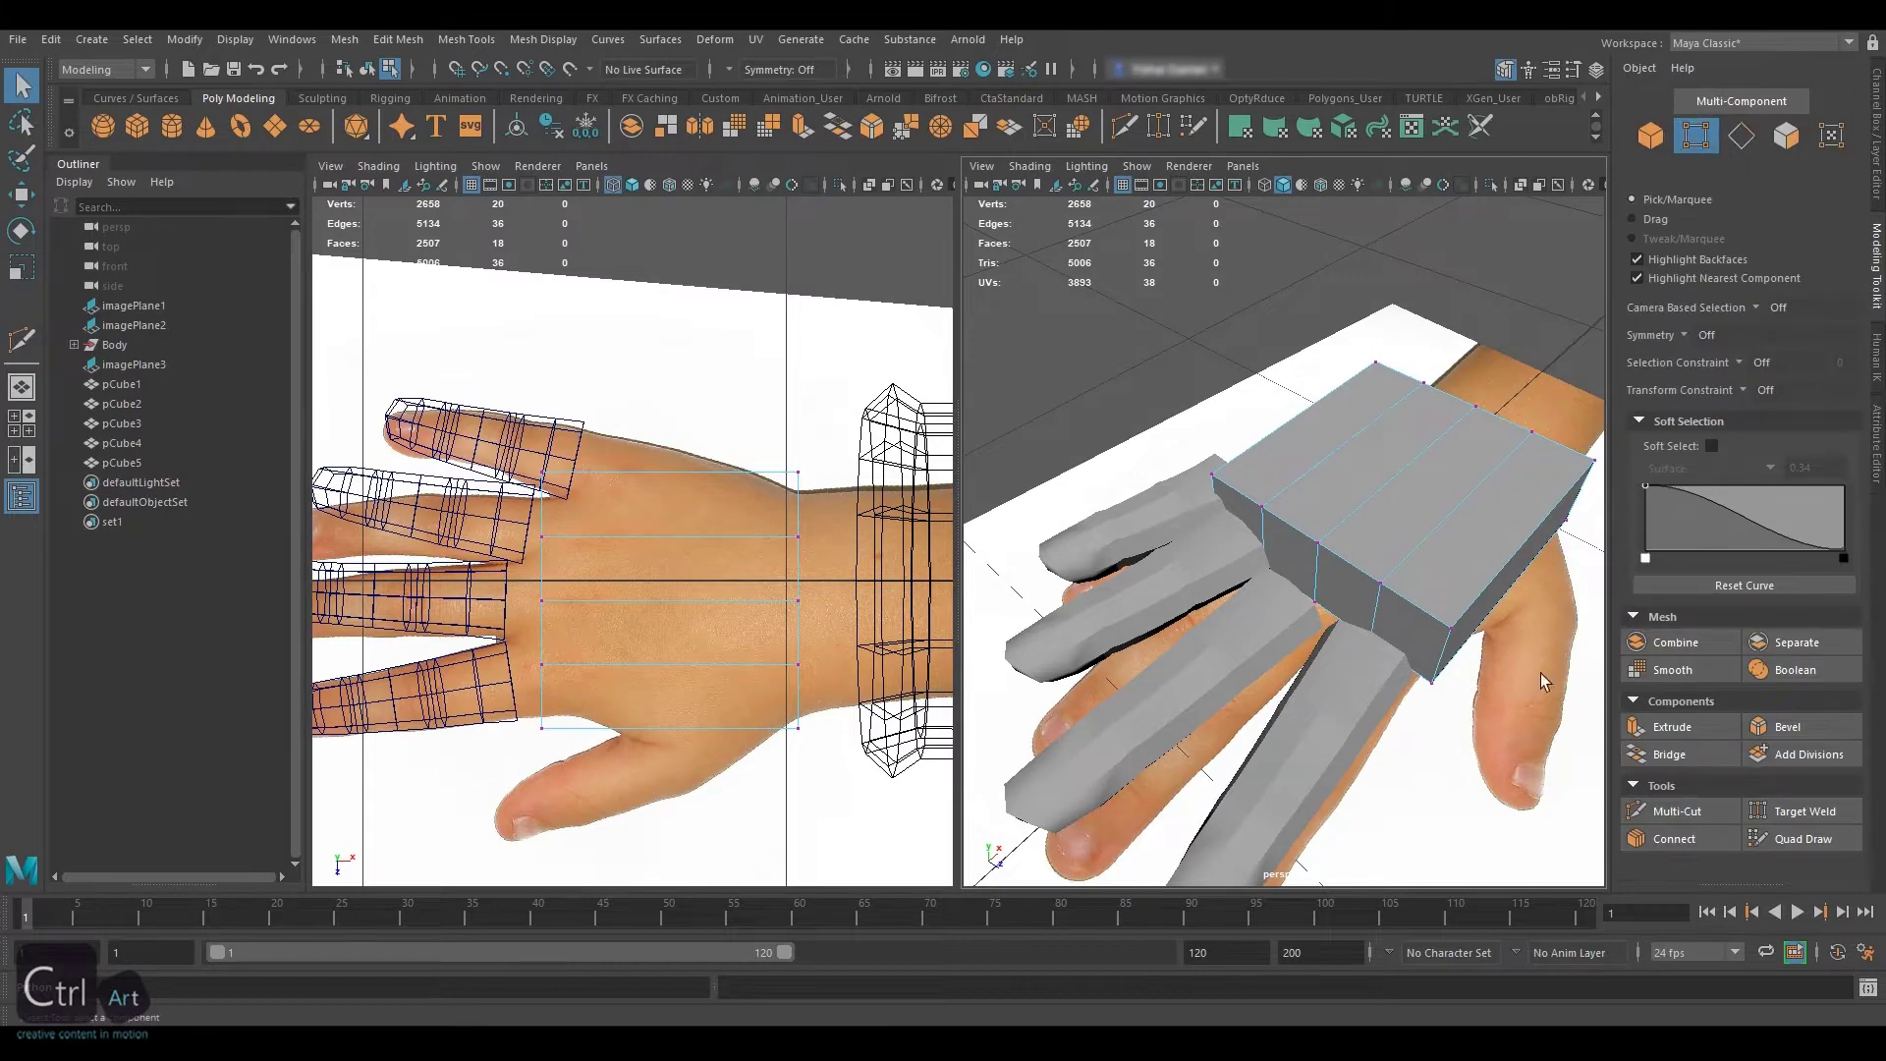
Select the palm block's wrist-end vertices and scale, move and rotate them to match the wrist's width and angle
{"action": "left_click_drag", "start_coordinate": [785, 425], "coordinate": [816, 747]}
{"action": "key", "text": "r"}
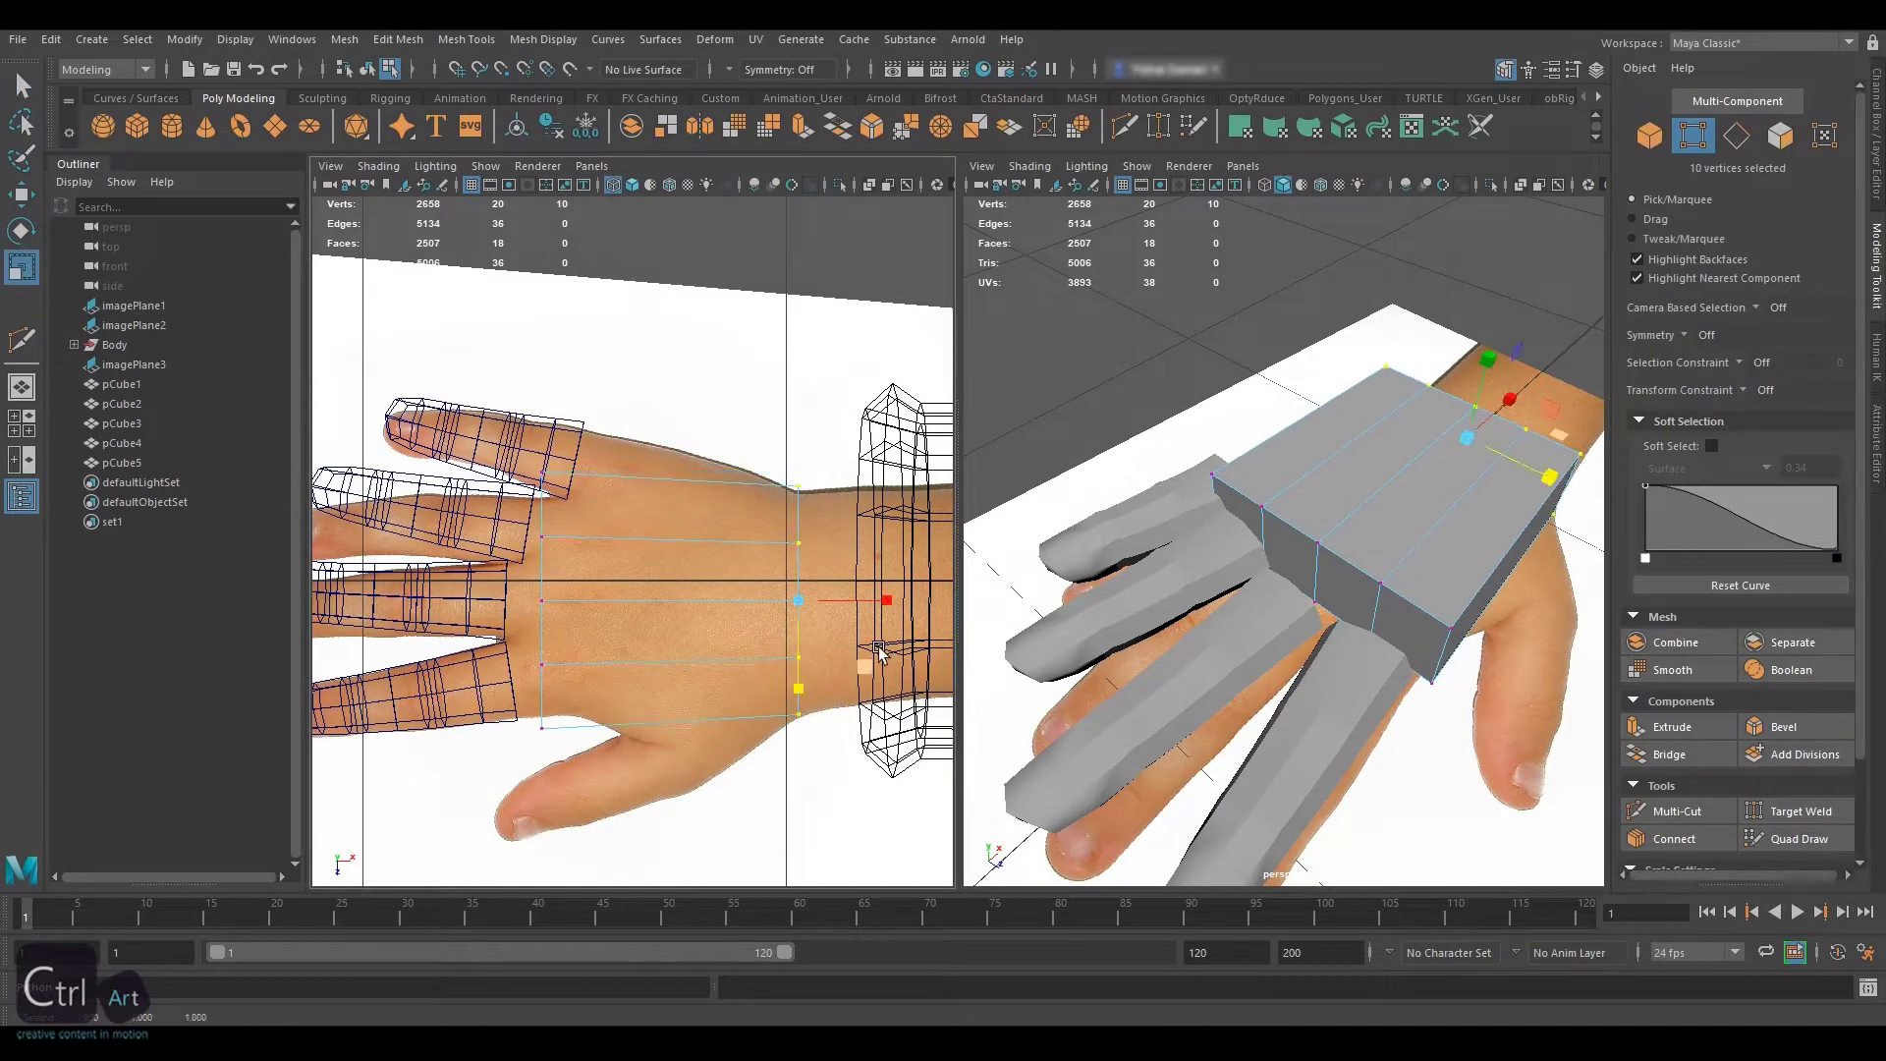
{"action": "key", "text": "w"}
{"action": "left_click_drag", "start_coordinate": [891, 603], "coordinate": [905, 604]}
{"action": "key", "text": "r"}
{"action": "left_click_drag", "start_coordinate": [813, 692], "coordinate": [813, 691]}
{"action": "key", "text": "w"}
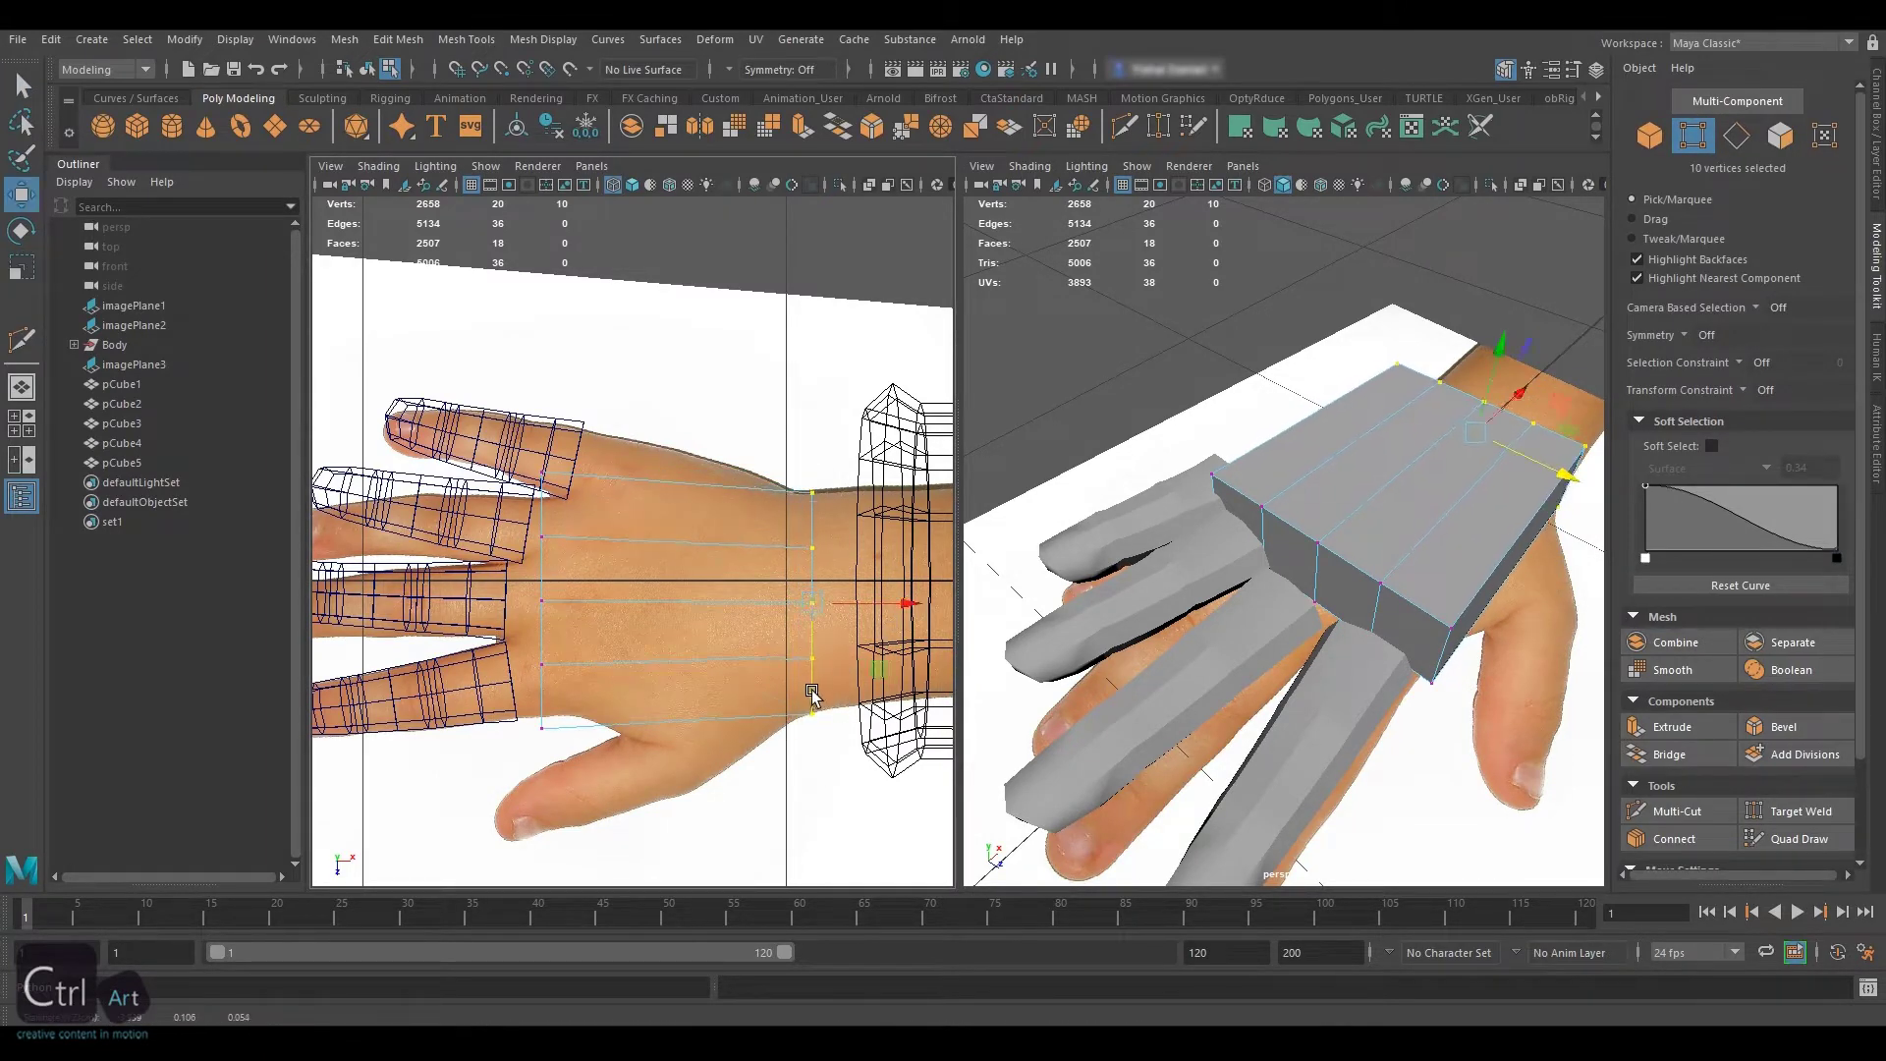
{"action": "key", "text": "e"}
{"action": "key", "text": "w"}
{"action": "left_click_drag", "start_coordinate": [906, 603], "coordinate": [902, 603]}
Move the palm's front corner vertices on the little finger side to the outer base of the little finger
{"action": "middle_click_drag", "start_coordinate": [632, 531], "coordinate": [735, 554], "text": "alt"}
{"action": "left_click_drag", "start_coordinate": [625, 472], "coordinate": [672, 525]}
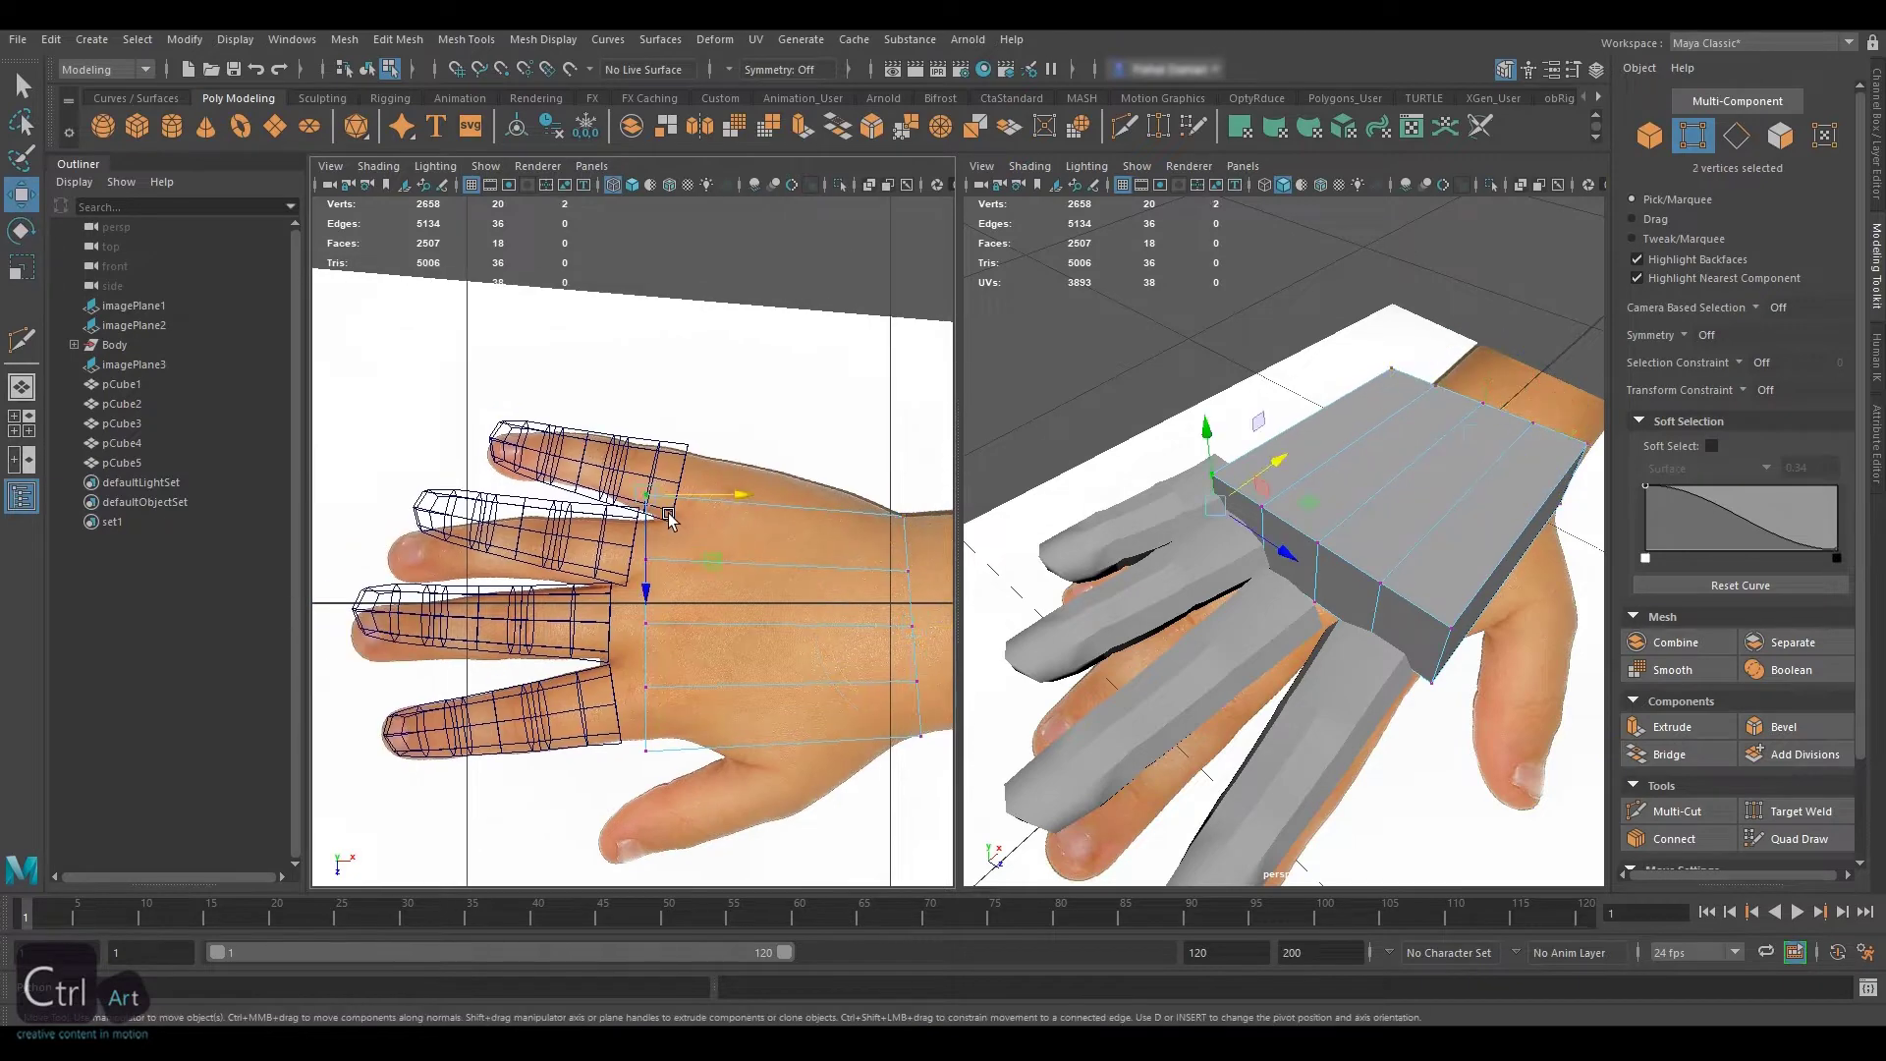
{"action": "left_click_drag", "start_coordinate": [647, 590], "coordinate": [647, 539]}
{"action": "left_click_drag", "start_coordinate": [741, 449], "coordinate": [801, 451]}
Move the palm's inner front vertex pairs to the gaps beside the middle finger's base
{"action": "left_click_drag", "start_coordinate": [702, 546], "coordinate": [649, 622]}
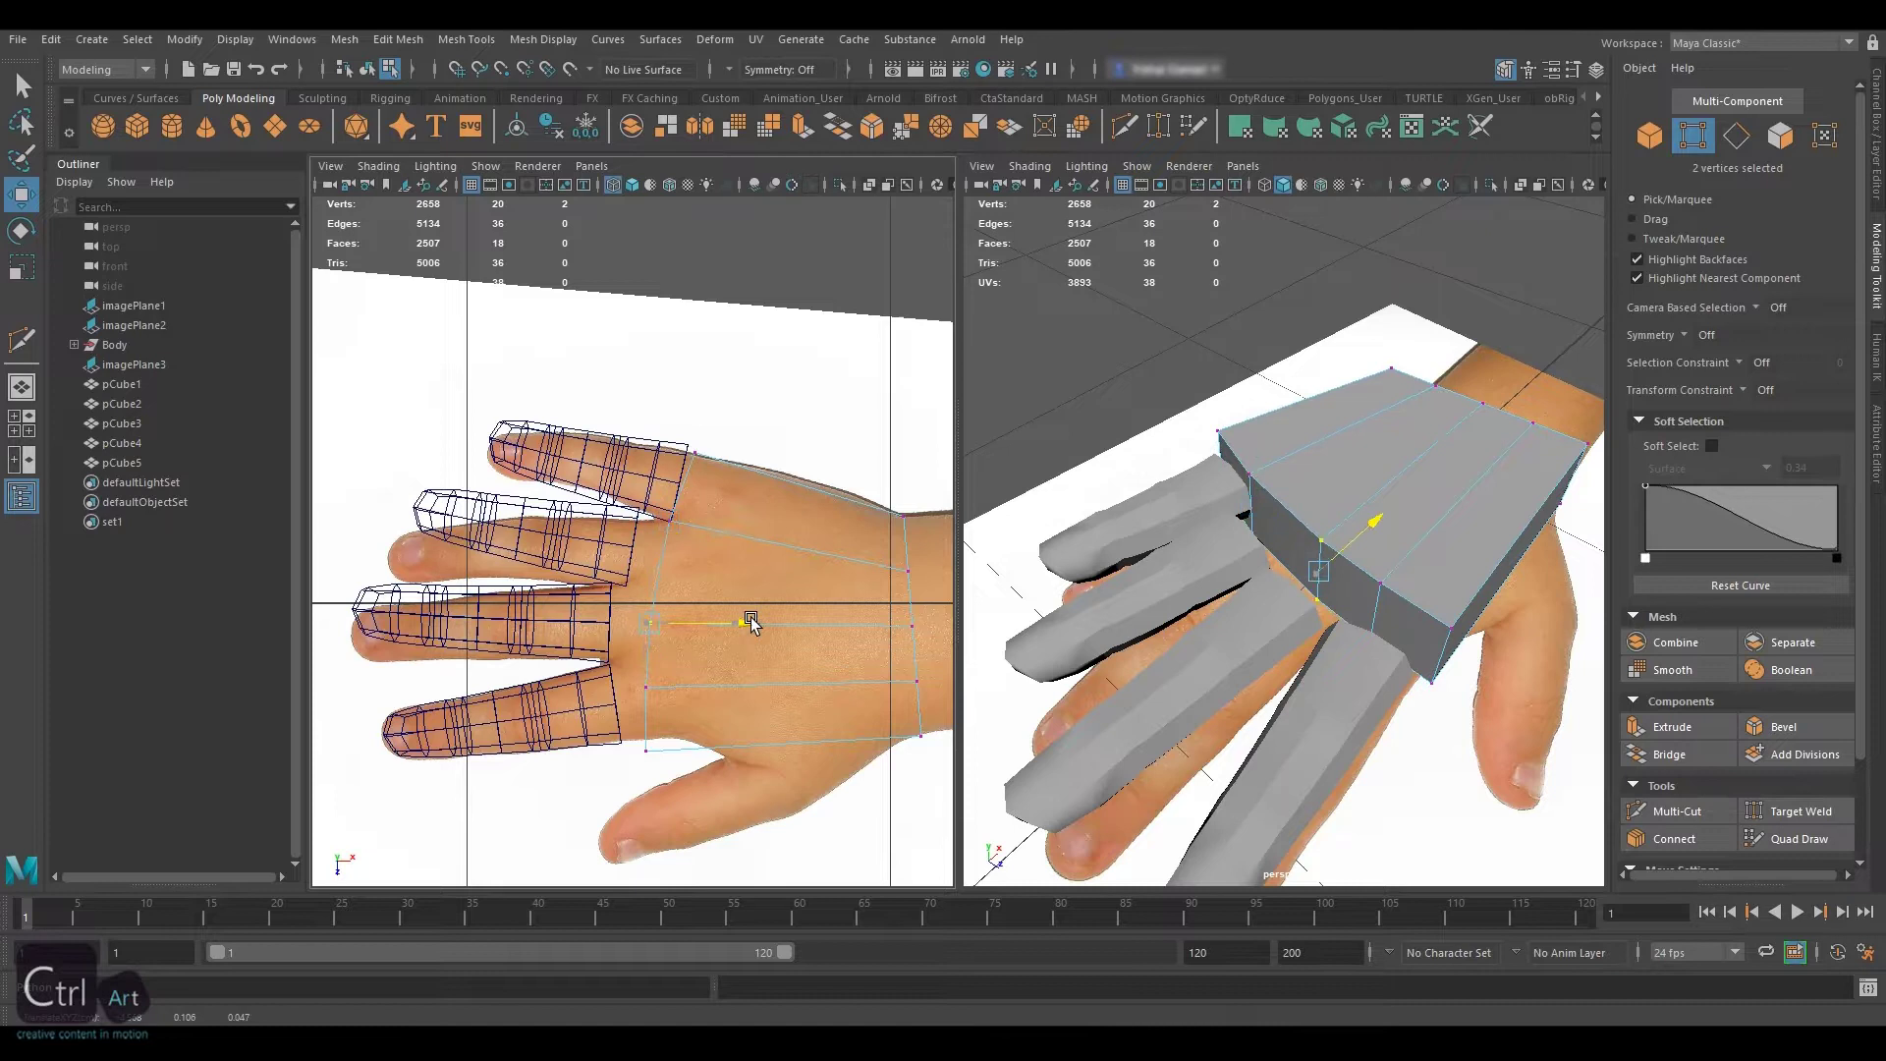
{"action": "middle_click_drag", "start_coordinate": [676, 634], "coordinate": [728, 587], "text": "alt"}
{"action": "left_click_drag", "start_coordinate": [725, 608], "coordinate": [677, 670]}
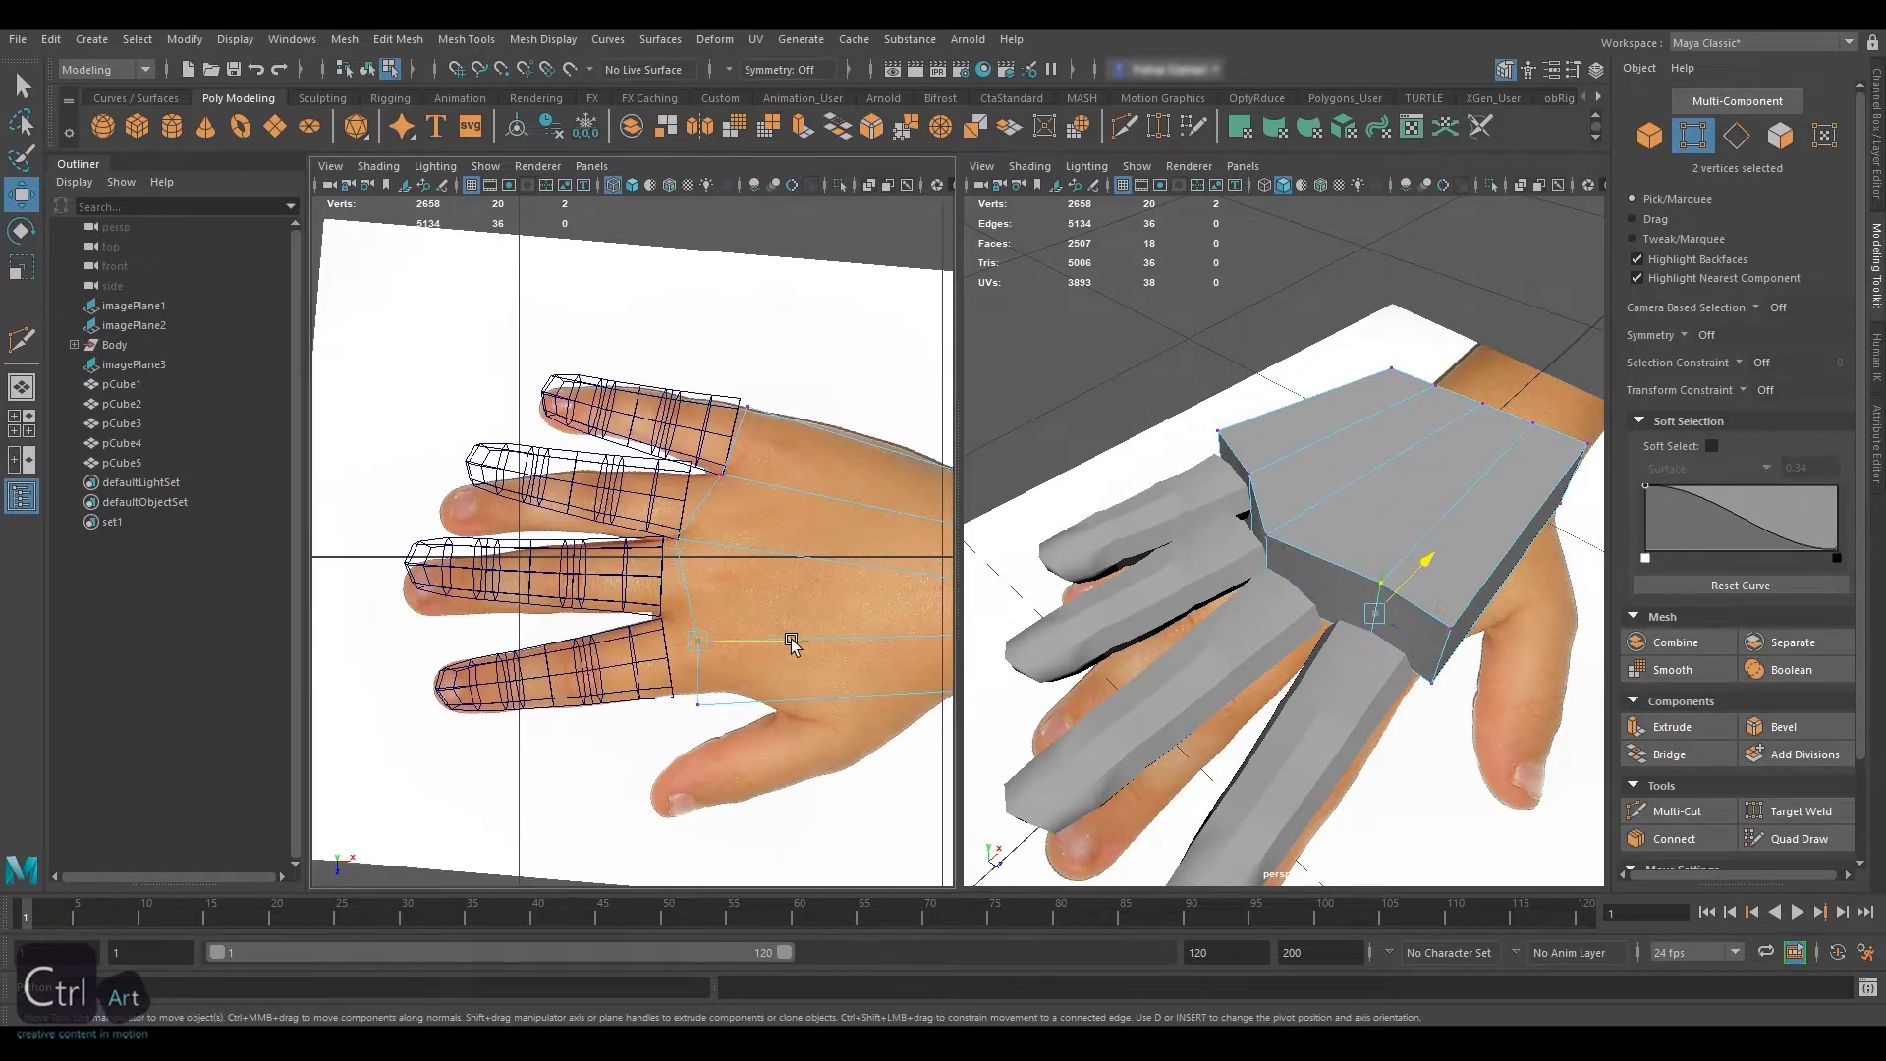
{"action": "left_click_drag", "start_coordinate": [791, 642], "coordinate": [755, 622]}
Move the palm's front corner vertices on the thumb side to the outer base of the index finger
{"action": "middle_click_drag", "start_coordinate": [780, 580], "coordinate": [754, 564], "text": "alt"}
{"action": "left_click_drag", "start_coordinate": [719, 439], "coordinate": [772, 472]}
{"action": "middle_click_drag", "start_coordinate": [695, 565], "coordinate": [695, 520], "text": "alt"}
{"action": "left_click_drag", "start_coordinate": [700, 621], "coordinate": [651, 673]}
{"action": "left_click_drag", "start_coordinate": [773, 649], "coordinate": [754, 650]}
{"action": "left_click_drag", "start_coordinate": [649, 750], "coordinate": [650, 737]}
{"action": "scroll", "coordinate": [776, 581], "scroll_direction": "down", "scroll_amount": 1}
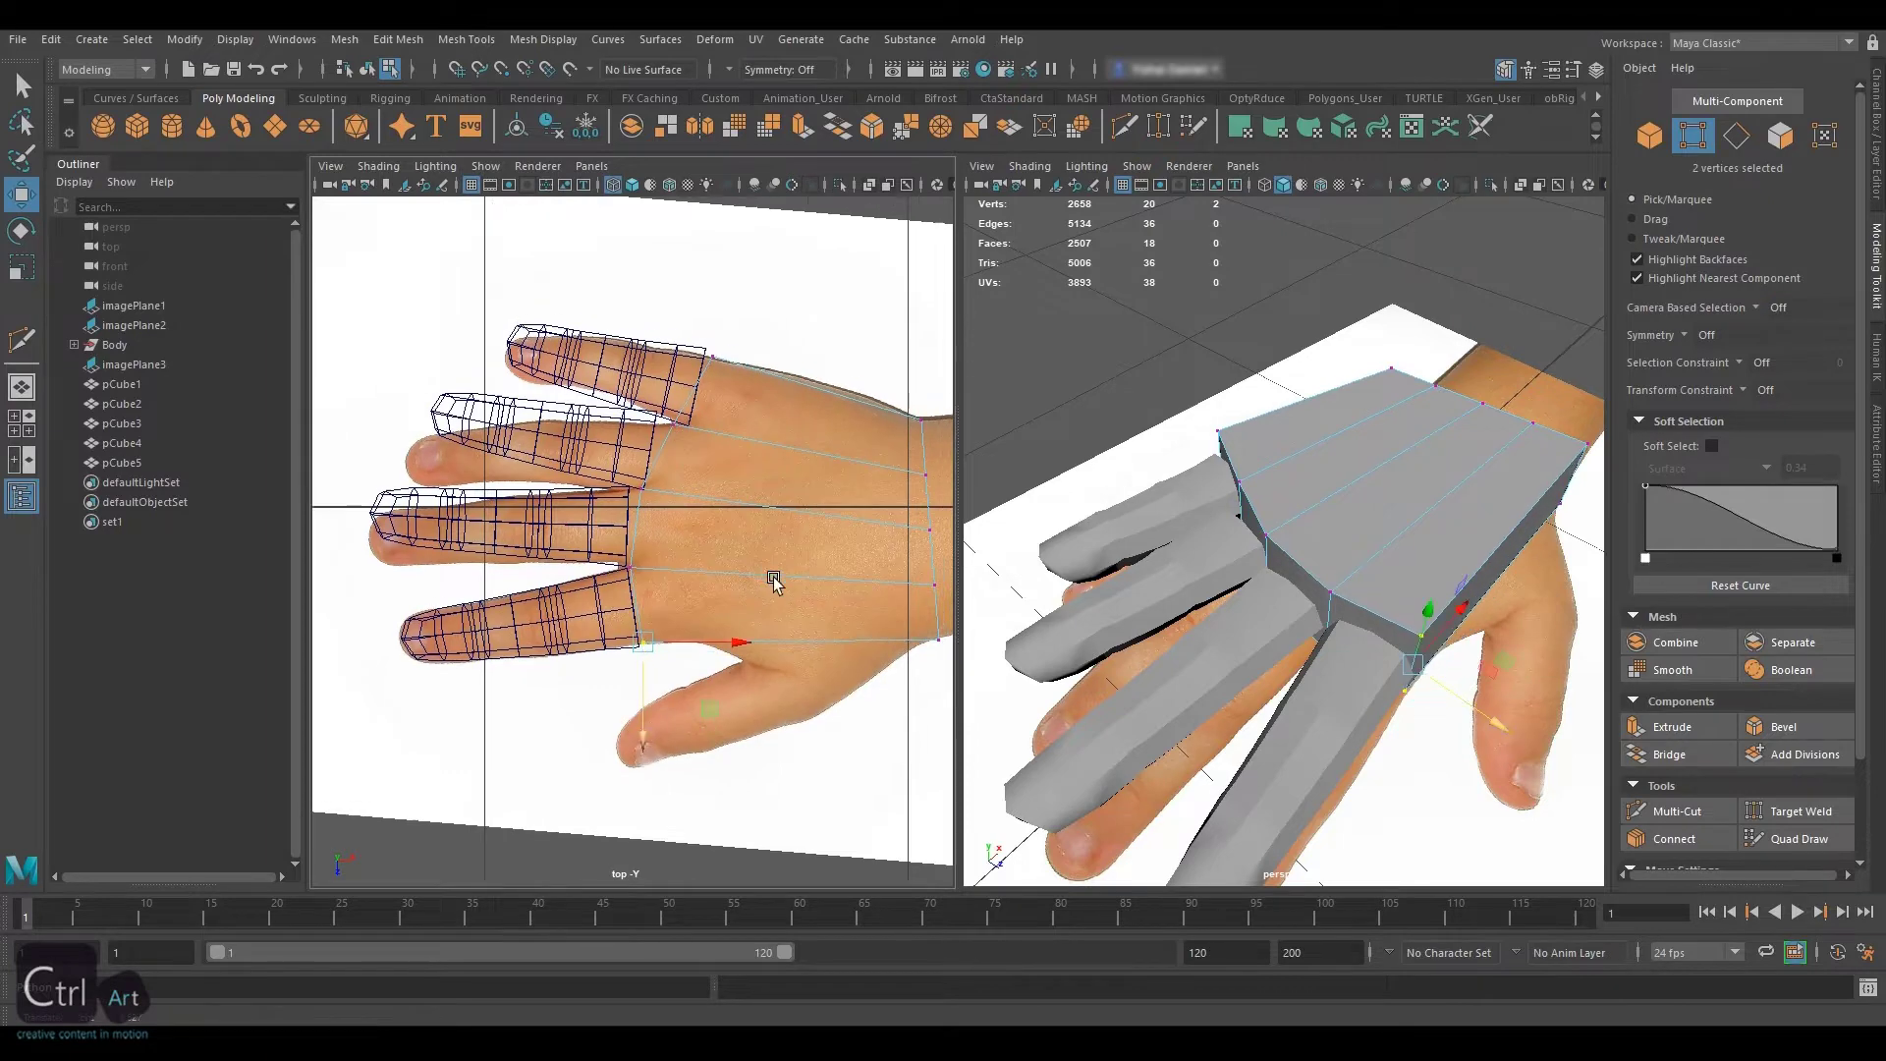
Insert an edge loop across the palm block just behind the finger bases, along the knuckles
{"action": "middle_click_drag", "start_coordinate": [776, 580], "coordinate": [743, 607], "text": "alt"}
{"action": "scroll", "coordinate": [821, 544], "scroll_direction": "down", "scroll_amount": 1}
{"action": "scroll", "coordinate": [786, 520], "scroll_direction": "up", "scroll_amount": 1}
{"action": "left_click_drag", "start_coordinate": [744, 502], "coordinate": [775, 513], "text": "alt"}
{"action": "left_click_drag", "start_coordinate": [1309, 516], "coordinate": [1199, 482], "text": "alt"}
{"action": "scroll", "coordinate": [1719, 715], "scroll_direction": "down", "scroll_amount": 2}
{"action": "left_click", "coordinate": [1715, 699]}
{"action": "scroll", "coordinate": [1721, 721], "scroll_direction": "down", "scroll_amount": 1}
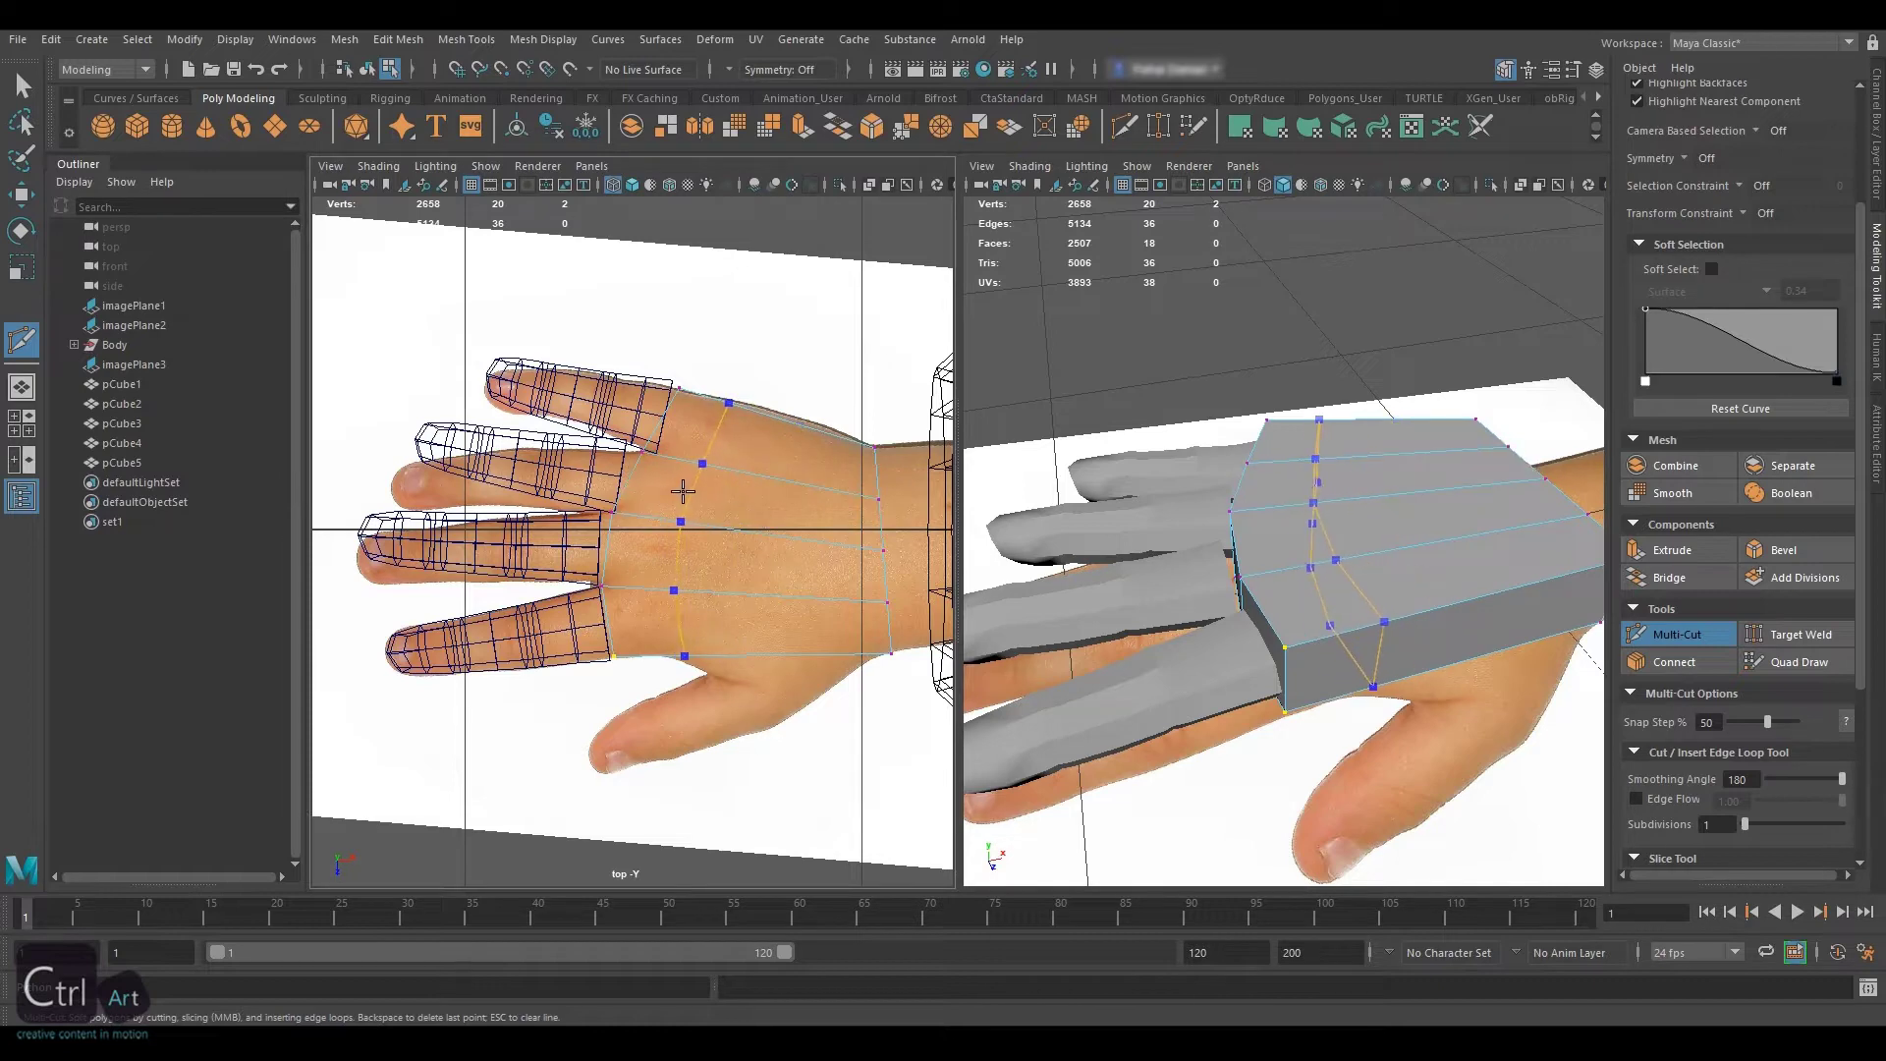
{"action": "key", "text": "w"}
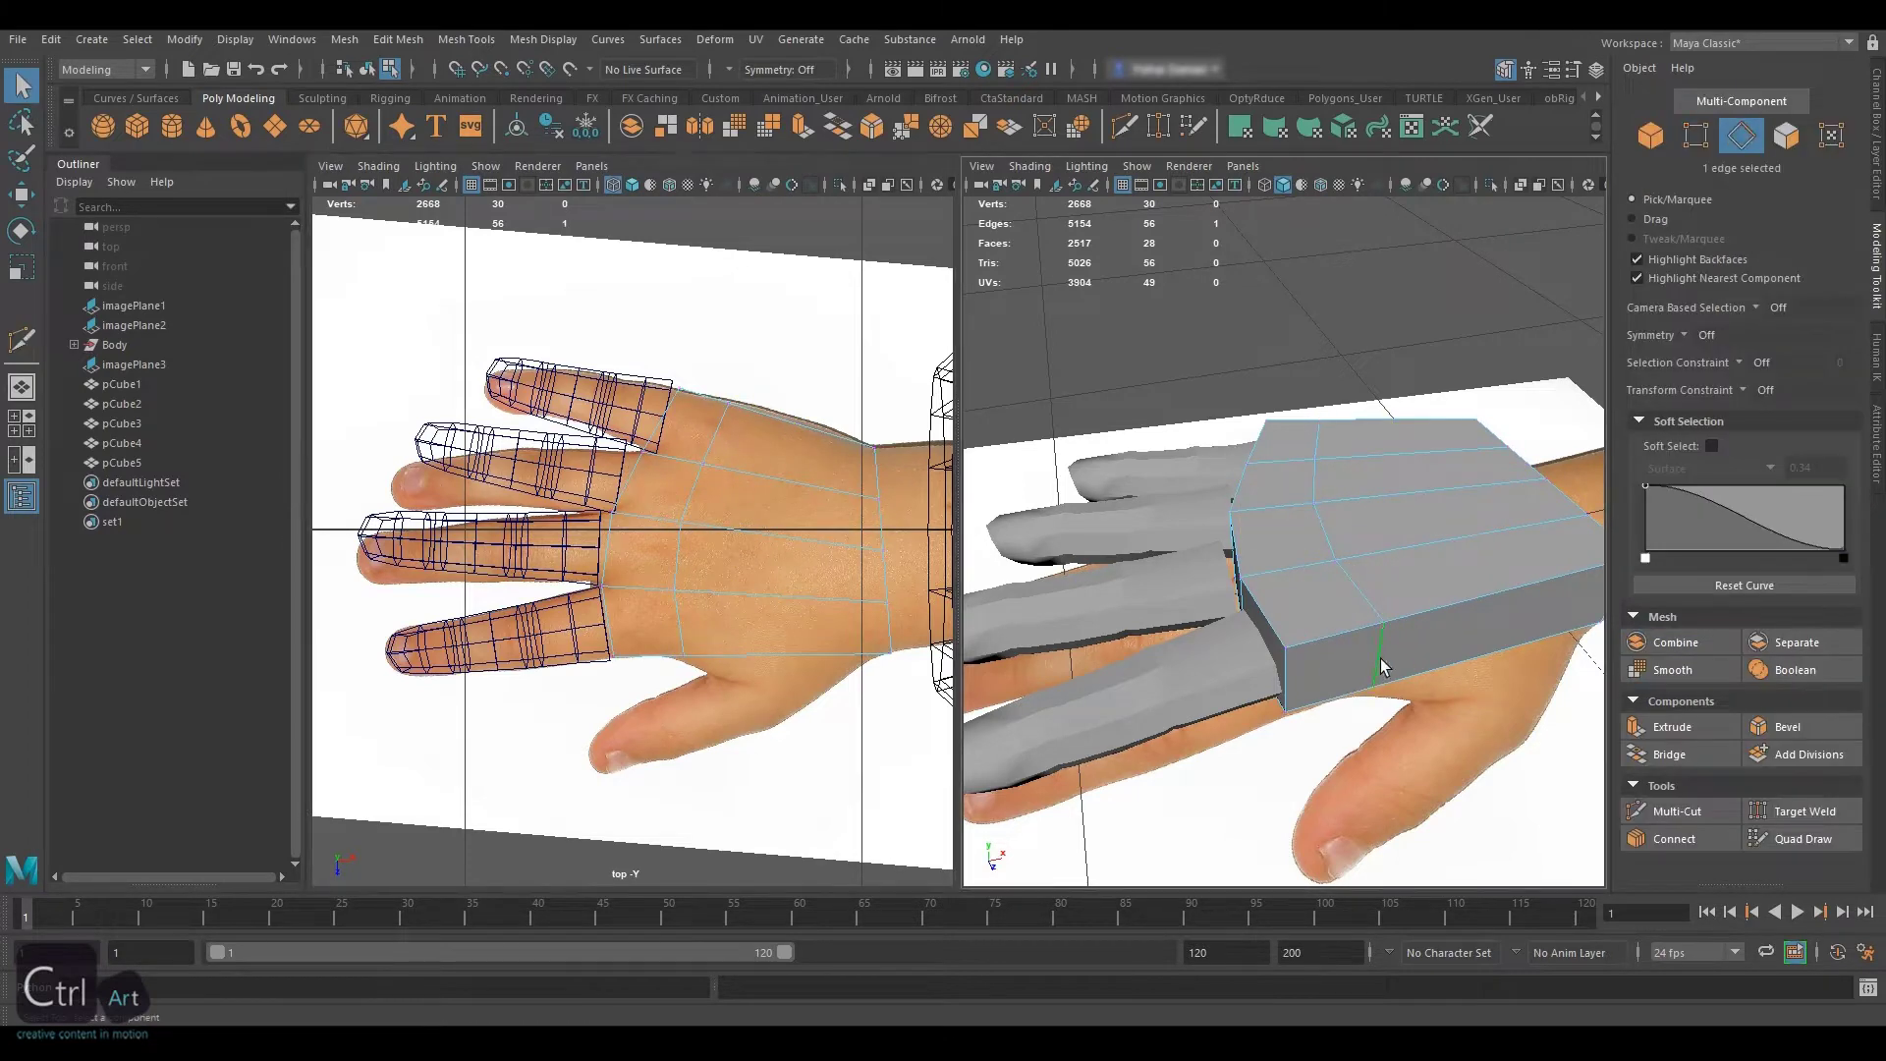
Move the knuckle loop's inner vertex pairs so the loop follows the curve of the knuckles in the reference
{"action": "left_click", "coordinate": [1381, 657]}
{"action": "left_click", "coordinate": [1693, 135]}
{"action": "left_click_drag", "start_coordinate": [654, 569], "coordinate": [761, 591]}
{"action": "left_click_drag", "start_coordinate": [658, 499], "coordinate": [702, 542]}
{"action": "left_click_drag", "start_coordinate": [789, 524], "coordinate": [786, 524]}
Insert four lengthwise edge loops, one through the middle of each finger-wide strip of the palm
{"action": "key", "text": "ctrl+shift+x"}
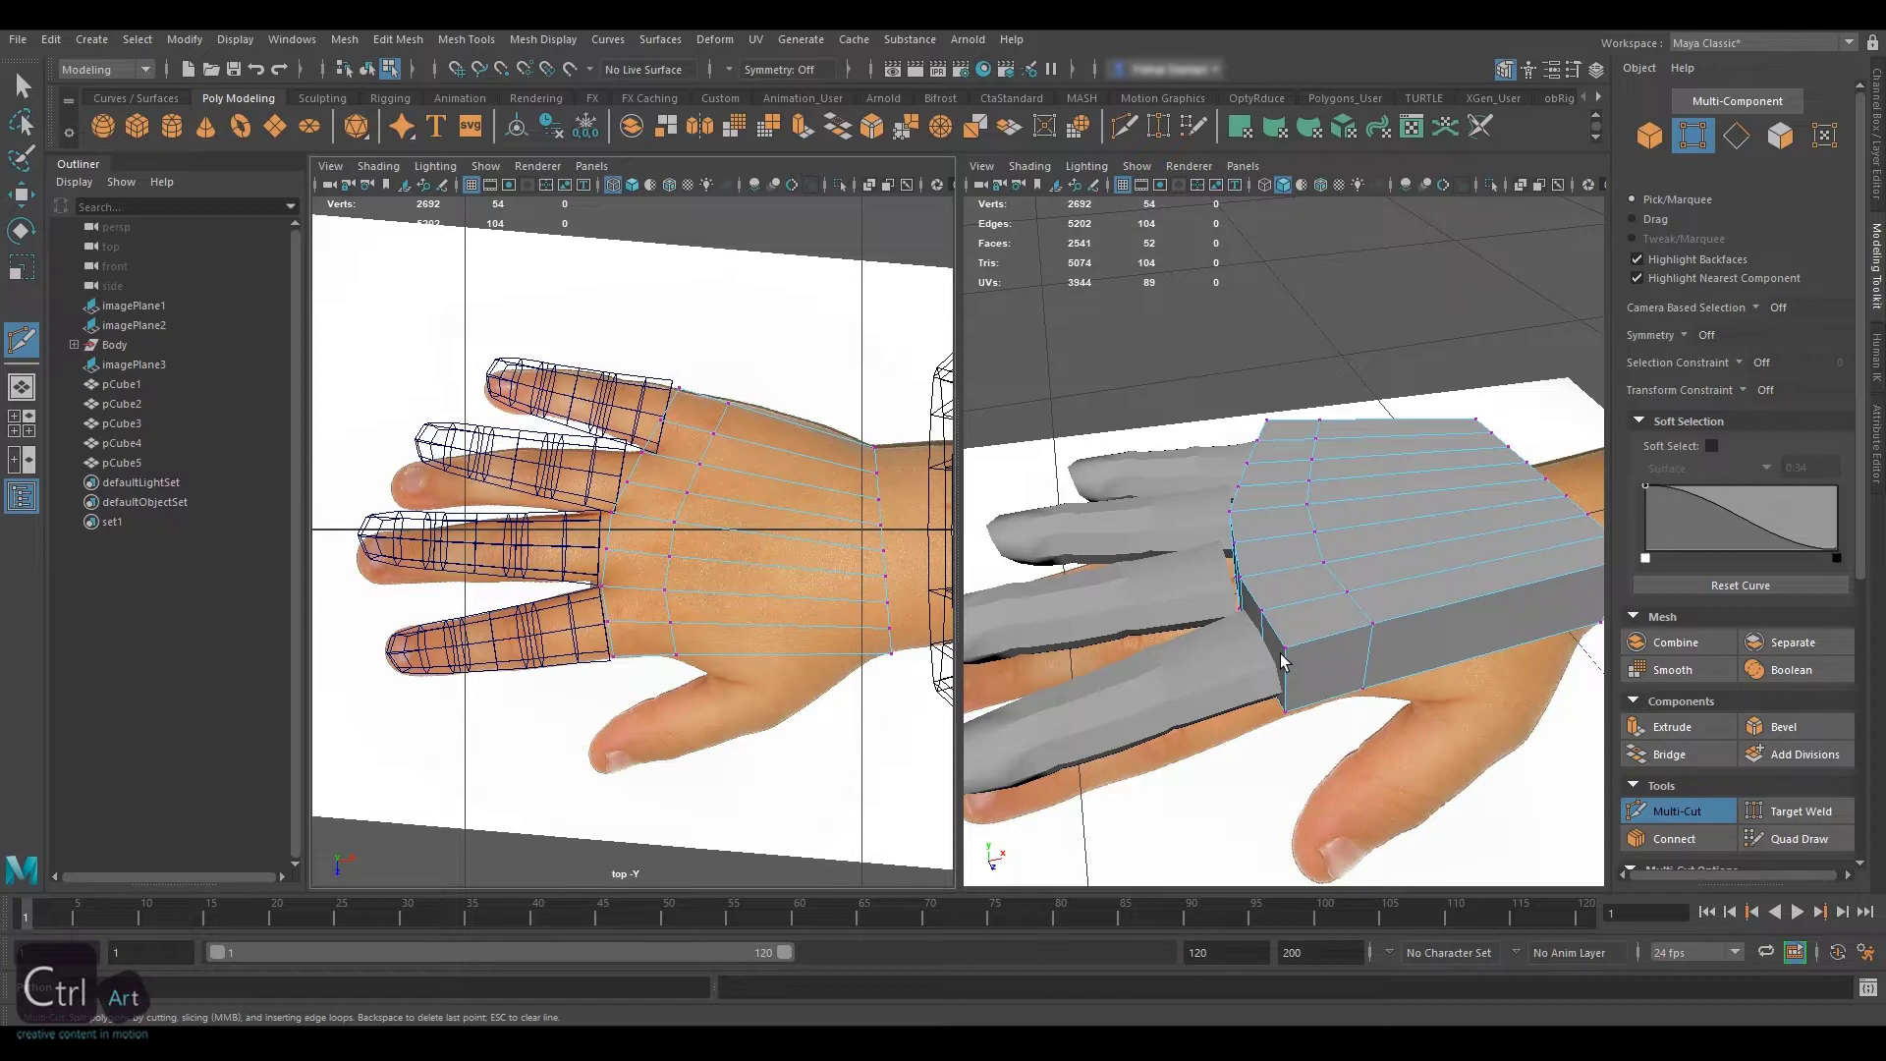
{"action": "left_click_drag", "start_coordinate": [1282, 661], "coordinate": [1486, 608], "text": "alt"}
{"action": "left_click_drag", "start_coordinate": [1411, 488], "coordinate": [1522, 767], "text": "alt"}
{"action": "left_click", "coordinate": [1701, 815]}
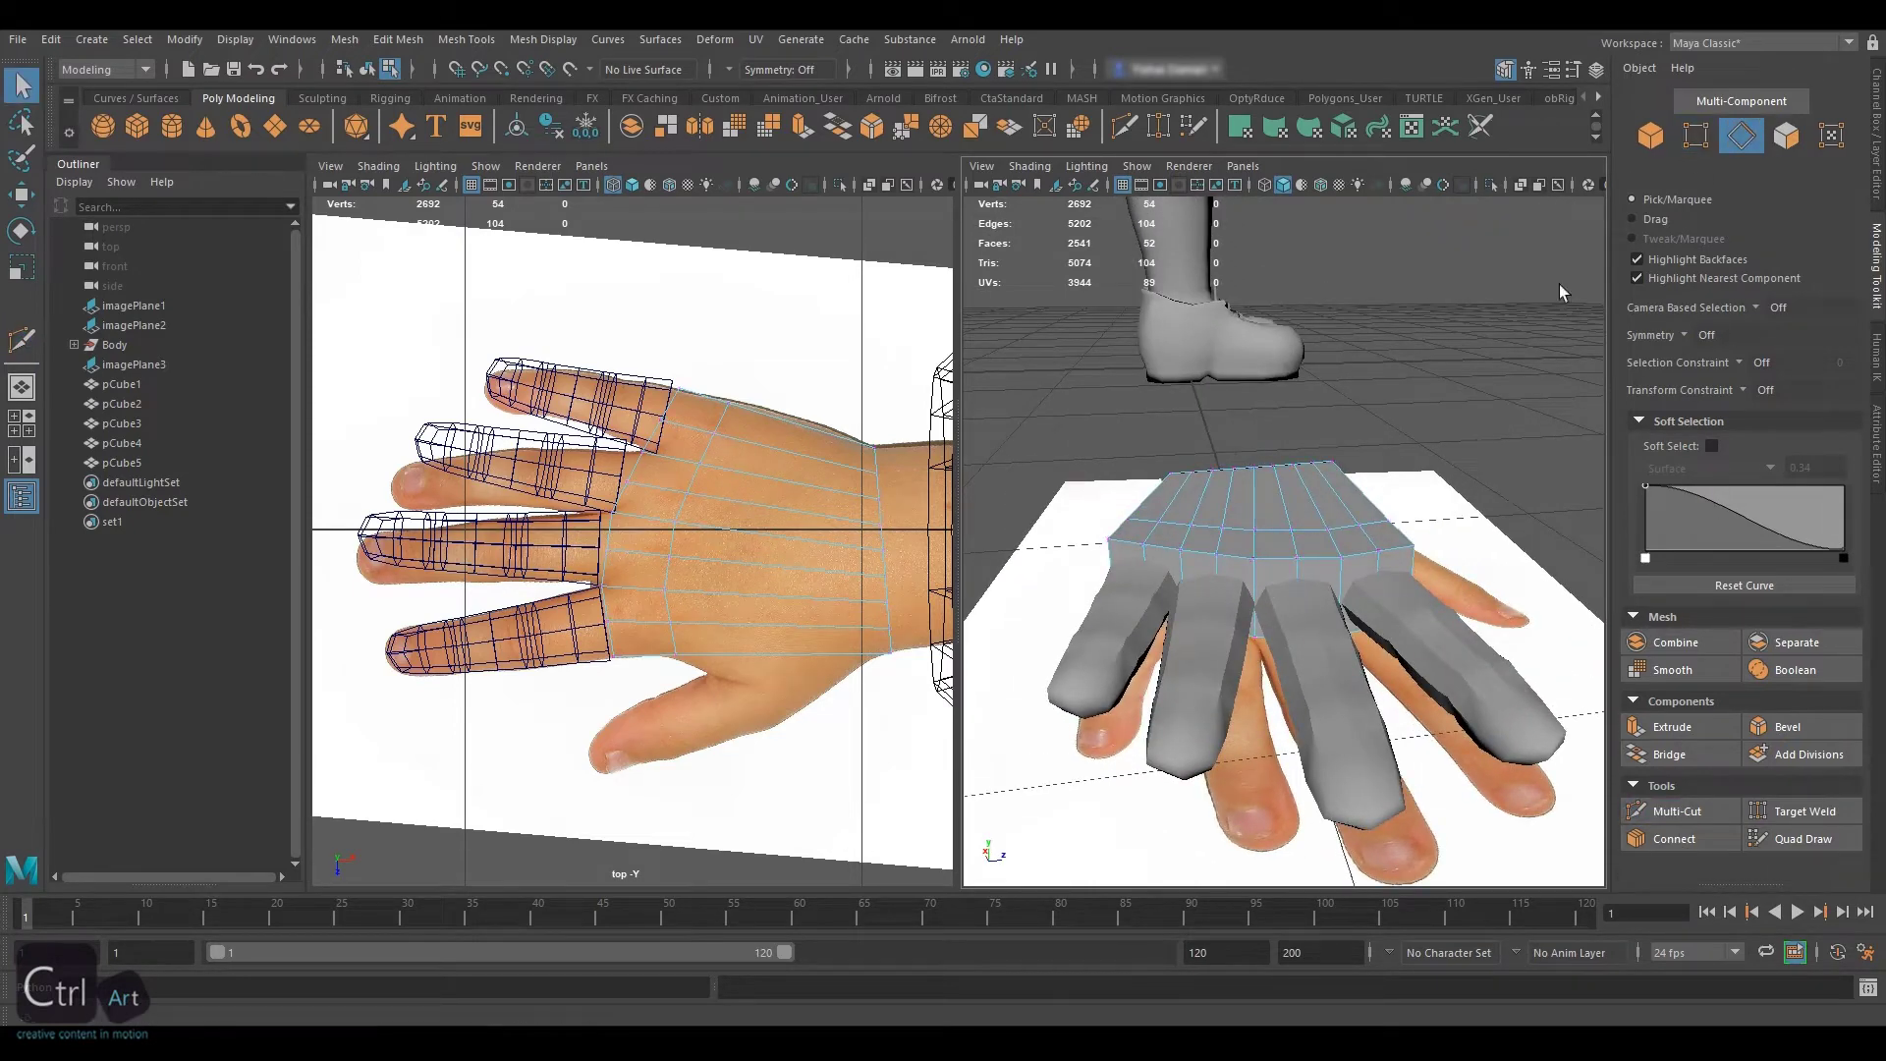
Scale the vertical edges along the palm's front at the corners and finger gaps so the front arches over each finger base
{"action": "scroll", "coordinate": [1518, 491], "scroll_direction": "up", "scroll_amount": 3}
{"action": "left_click_drag", "start_coordinate": [1501, 545], "coordinate": [1370, 586], "text": "alt"}
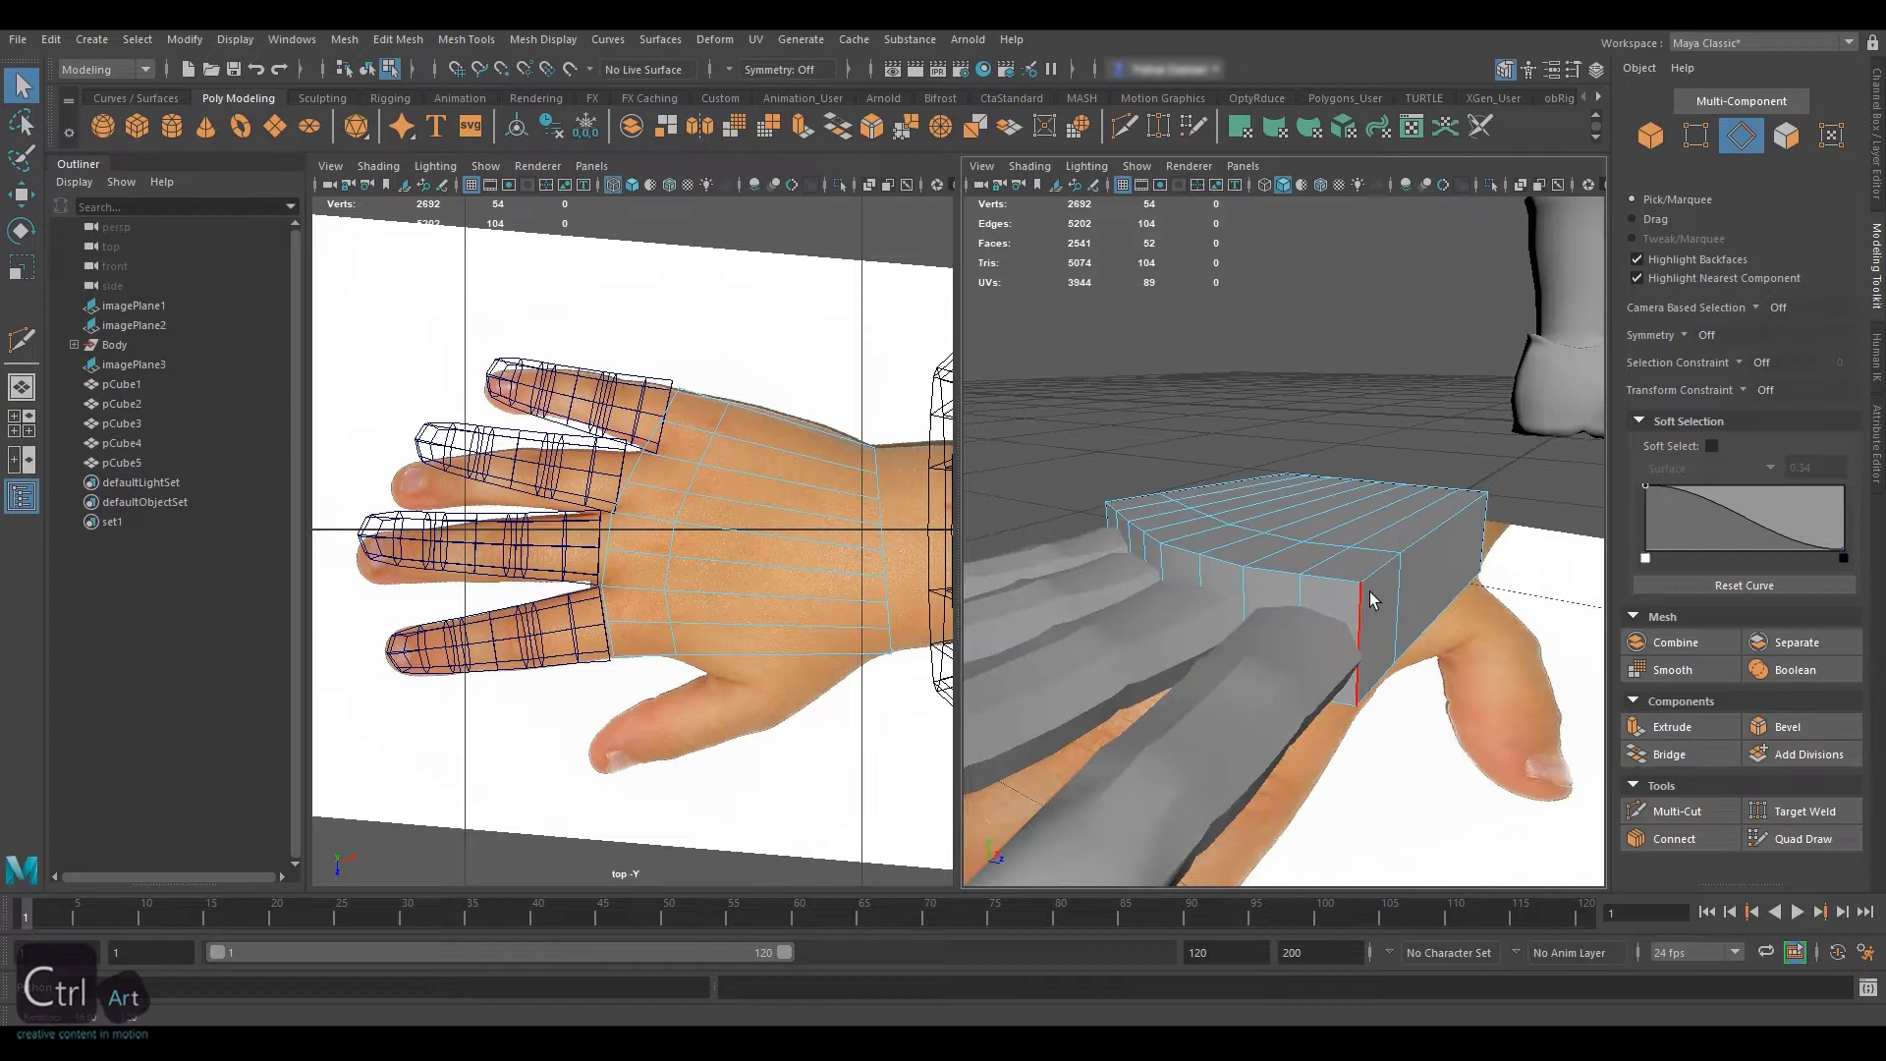
{"action": "key", "text": "r"}
{"action": "left_click", "coordinate": [1302, 629]}
{"action": "left_click_drag", "start_coordinate": [1277, 629], "coordinate": [1326, 629], "text": "alt"}
{"action": "left_click", "coordinate": [1231, 621]}
{"action": "left_click", "coordinate": [1252, 626]}
{"action": "left_click_drag", "start_coordinate": [1253, 546], "coordinate": [1216, 560]}
{"action": "left_click_drag", "start_coordinate": [1004, 538], "coordinate": [1006, 543]}
{"action": "left_click", "coordinate": [1223, 629]}
{"action": "mouse_move", "coordinate": [1326, 516]}
{"action": "left_mouse_down", "text": "alt"}
{"action": "mouse_move", "coordinate": [1259, 539]}
{"action": "mouse_move", "coordinate": [1336, 516]}
{"action": "left_mouse_up", "text": "alt"}
{"action": "left_click_drag", "start_coordinate": [1271, 564], "coordinate": [1435, 579]}
{"action": "left_click", "coordinate": [1448, 609]}
{"action": "left_click", "coordinate": [1302, 629]}
{"action": "left_click_drag", "start_coordinate": [1186, 507], "coordinate": [1179, 550], "text": "alt"}
{"action": "left_click", "coordinate": [1284, 610]}
Scale the vertex pairs between the knuckles vertically along the knuckle loop
{"action": "right_click_drag", "start_coordinate": [943, 569], "coordinate": [901, 569]}
{"action": "scroll", "coordinate": [786, 590], "scroll_direction": "up", "scroll_amount": 3}
{"action": "left_click_drag", "start_coordinate": [651, 589], "coordinate": [728, 638]}
{"action": "left_click_drag", "start_coordinate": [1424, 530], "coordinate": [1213, 550], "text": "alt"}
{"action": "left_click_drag", "start_coordinate": [1186, 532], "coordinate": [1184, 526]}
{"action": "left_click_drag", "start_coordinate": [674, 523], "coordinate": [716, 499]}
{"action": "left_click_drag", "start_coordinate": [1171, 479], "coordinate": [1171, 473]}
{"action": "left_click_drag", "start_coordinate": [715, 405], "coordinate": [749, 442]}
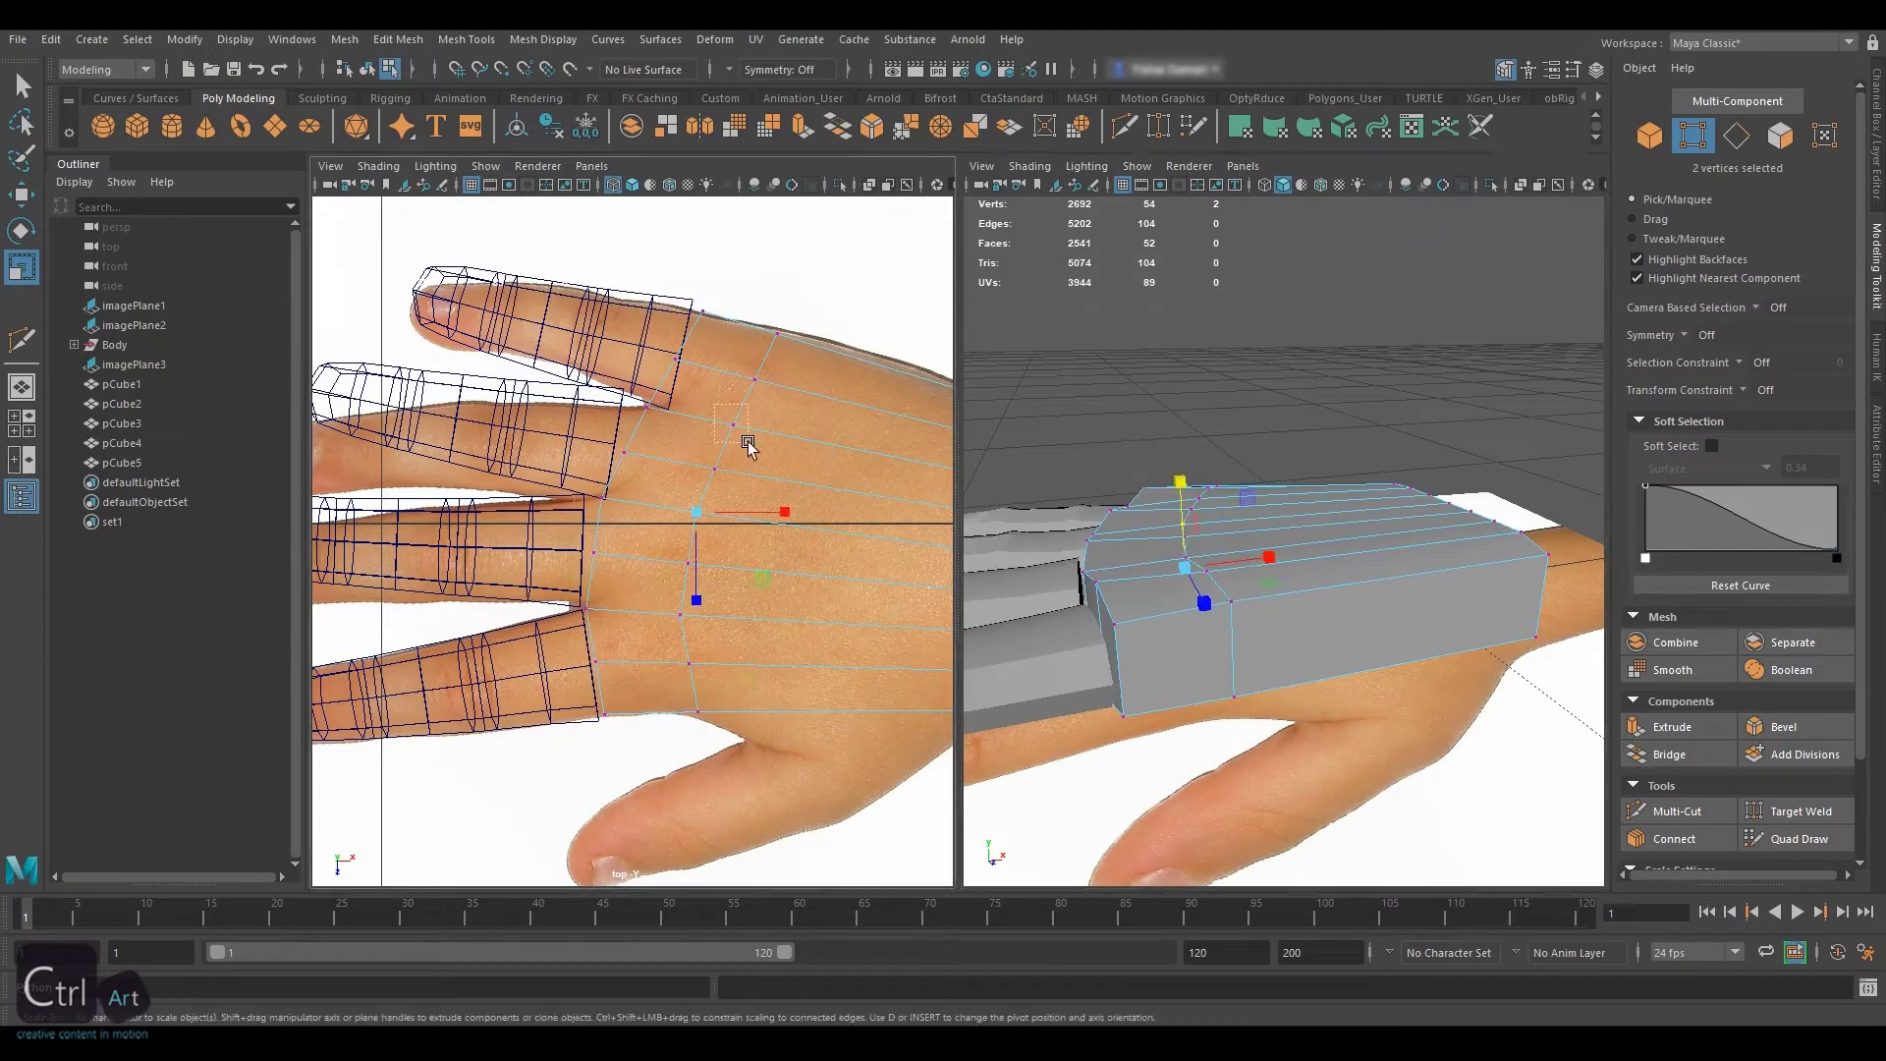
Shorten the vertical edge at the knuckle loop's end on the little finger side
{"action": "left_click_drag", "start_coordinate": [1193, 511], "coordinate": [1454, 506], "text": "alt"}
{"action": "right_click_drag", "start_coordinate": [1334, 628], "coordinate": [1333, 590]}
{"action": "left_click", "coordinate": [1334, 633]}
{"action": "left_click_drag", "start_coordinate": [1339, 569], "coordinate": [1339, 584]}
{"action": "left_click_drag", "start_coordinate": [1395, 550], "coordinate": [1130, 575], "text": "alt"}
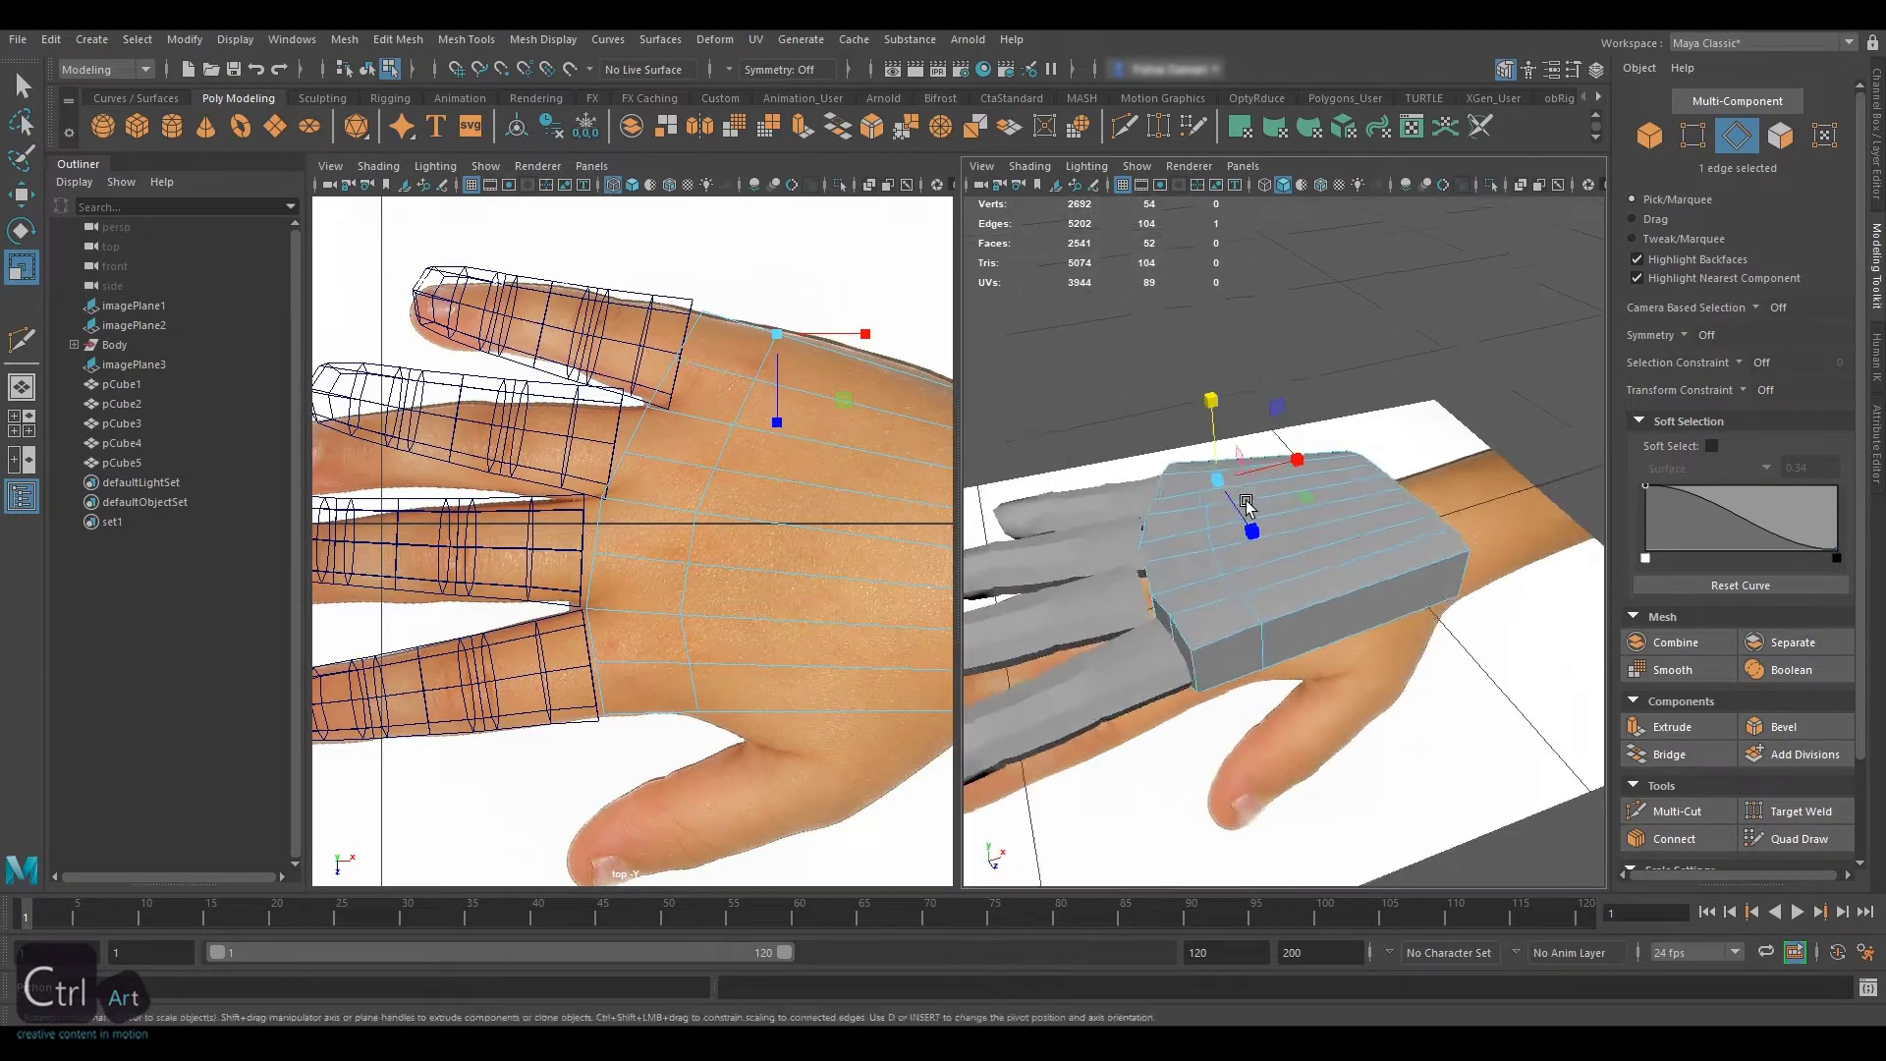
Insert another edge loop across the palm between the finger bases and the knuckle loop
{"action": "left_click_drag", "start_coordinate": [1247, 506], "coordinate": [1301, 521], "text": "alt"}
{"action": "left_click", "coordinate": [1692, 814]}
{"action": "scroll", "coordinate": [1707, 781], "scroll_direction": "down", "scroll_amount": 2}
{"action": "left_click", "coordinate": [1680, 857]}
{"action": "left_click_drag", "start_coordinate": [1338, 659], "coordinate": [1268, 668], "text": "alt"}
{"action": "left_click", "coordinate": [1691, 700]}
Select the palm and all four fingers as objects and raise them together above the reference image
{"action": "left_click", "coordinate": [1658, 143]}
{"action": "left_click", "coordinate": [1129, 658], "text": "shift"}
{"action": "left_click", "coordinate": [1091, 611], "text": "shift"}
{"action": "left_click", "coordinate": [1125, 568], "text": "shift"}
{"action": "left_click", "coordinate": [1169, 538], "text": "shift"}
{"action": "key", "text": "w"}
{"action": "left_click_drag", "start_coordinate": [1218, 475], "coordinate": [1218, 383]}
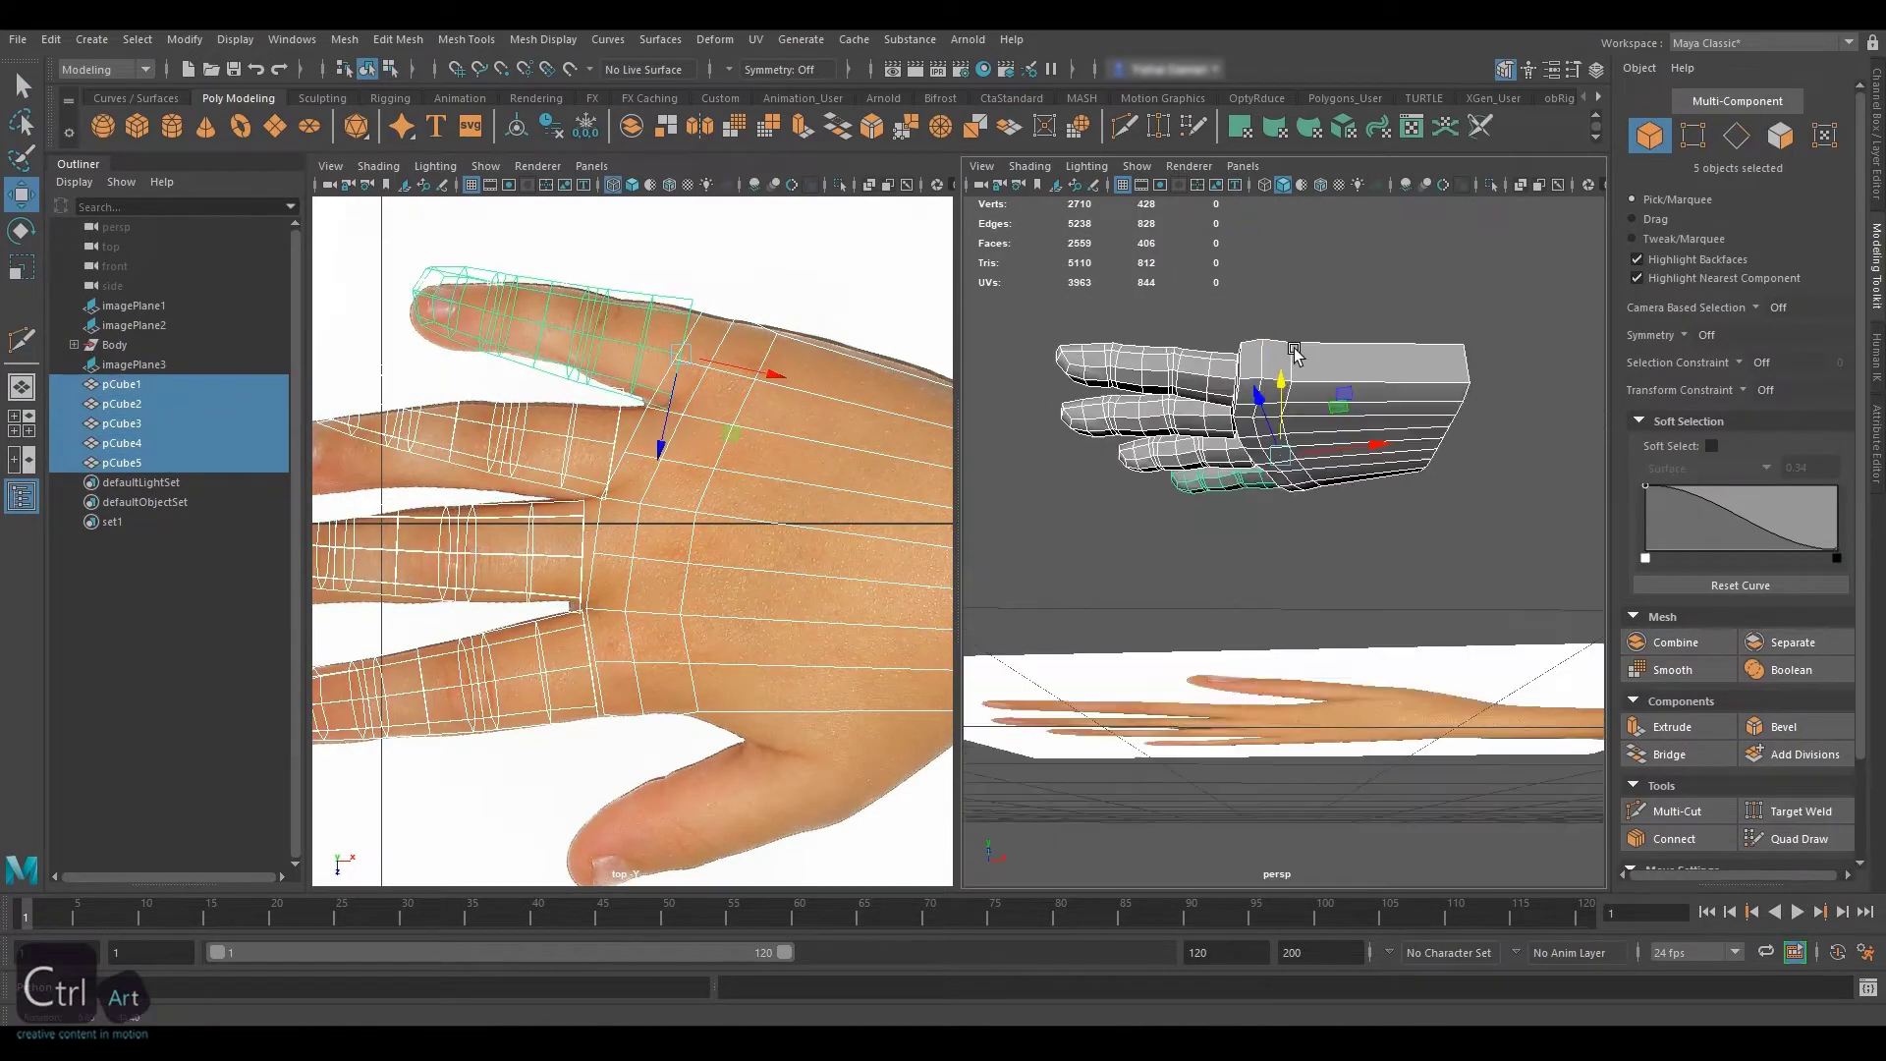
{"action": "middle_click_drag", "start_coordinate": [1294, 352], "coordinate": [1277, 605], "text": "alt"}
{"action": "left_click_drag", "start_coordinate": [1268, 624], "coordinate": [1317, 451]}
{"action": "left_click", "coordinate": [1493, 590]}
Select the palm and insert an edge loop across it midway between the knuckles and the wrist
{"action": "left_click_drag", "start_coordinate": [1493, 413], "coordinate": [1431, 339], "text": "alt"}
{"action": "left_click", "coordinate": [1365, 550]}
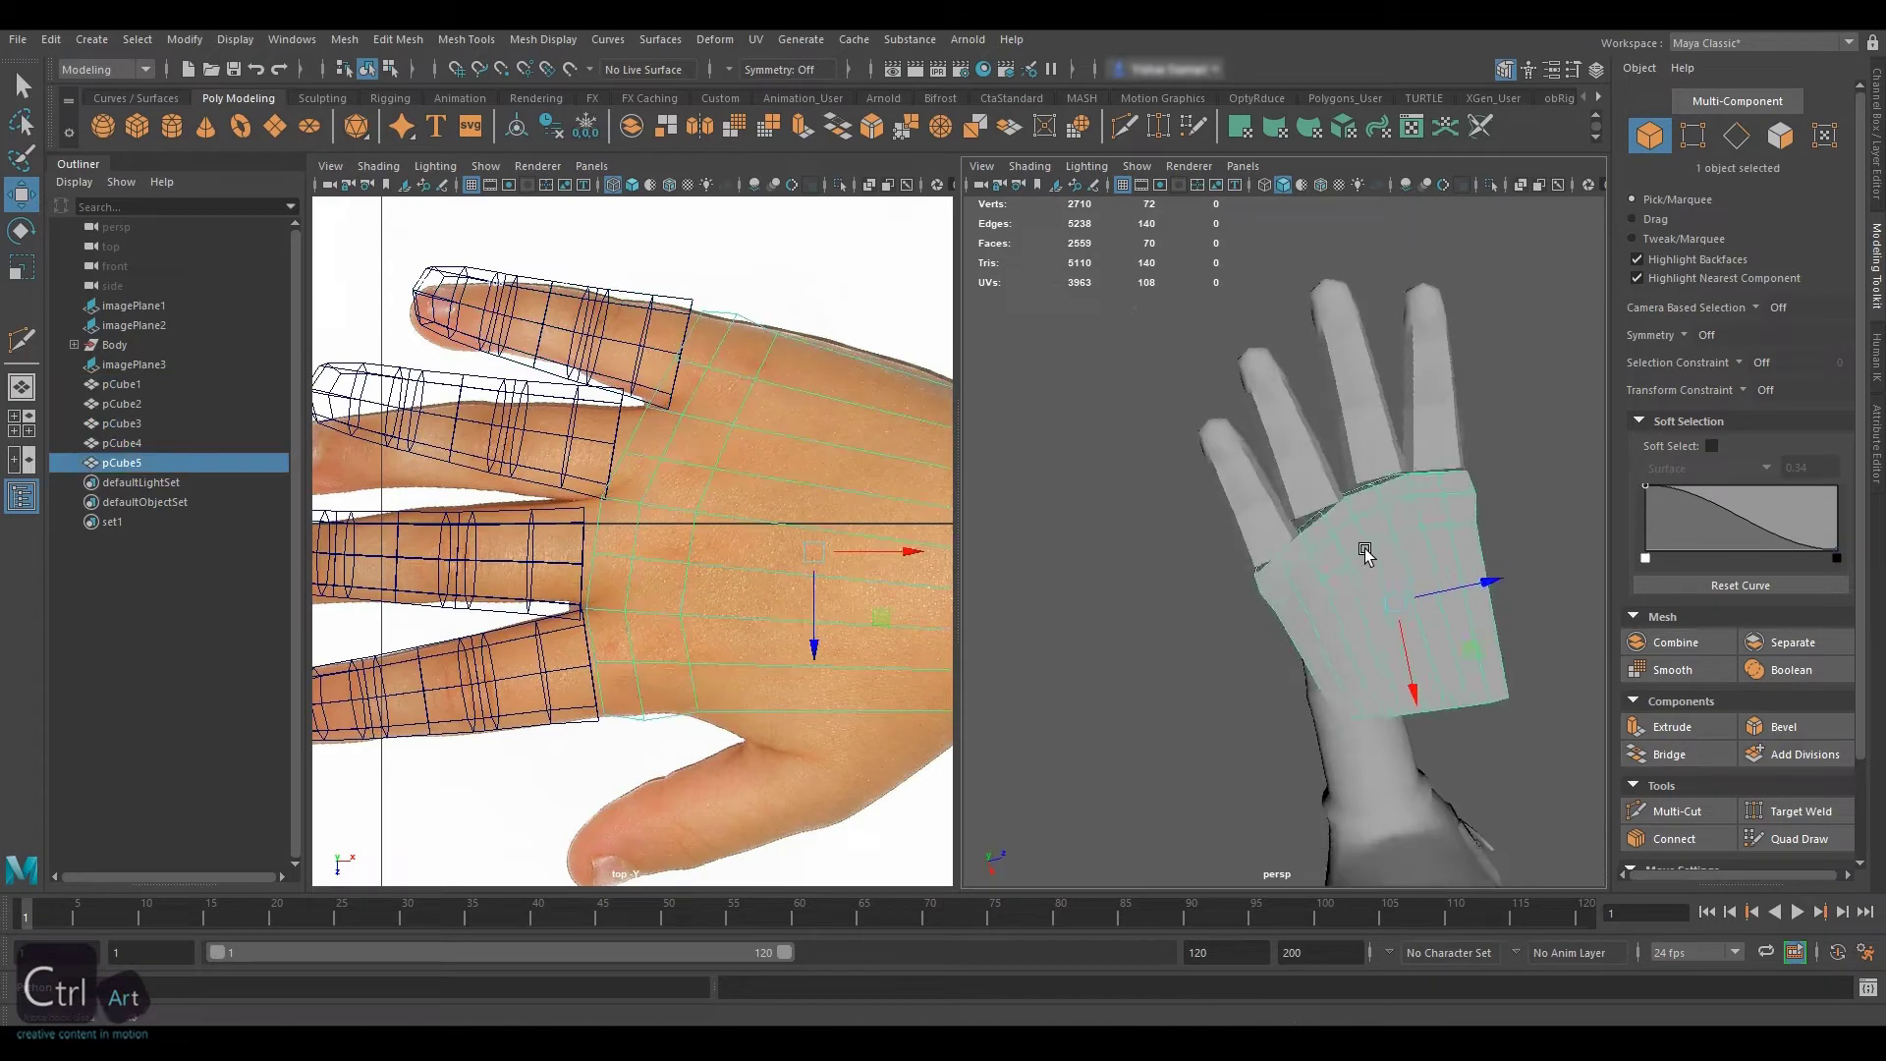
{"action": "middle_click_drag", "start_coordinate": [1364, 550], "coordinate": [1222, 495], "text": "alt"}
{"action": "middle_click_drag", "start_coordinate": [806, 557], "coordinate": [703, 532], "text": "alt"}
{"action": "key", "text": "ctrl+shift+x"}
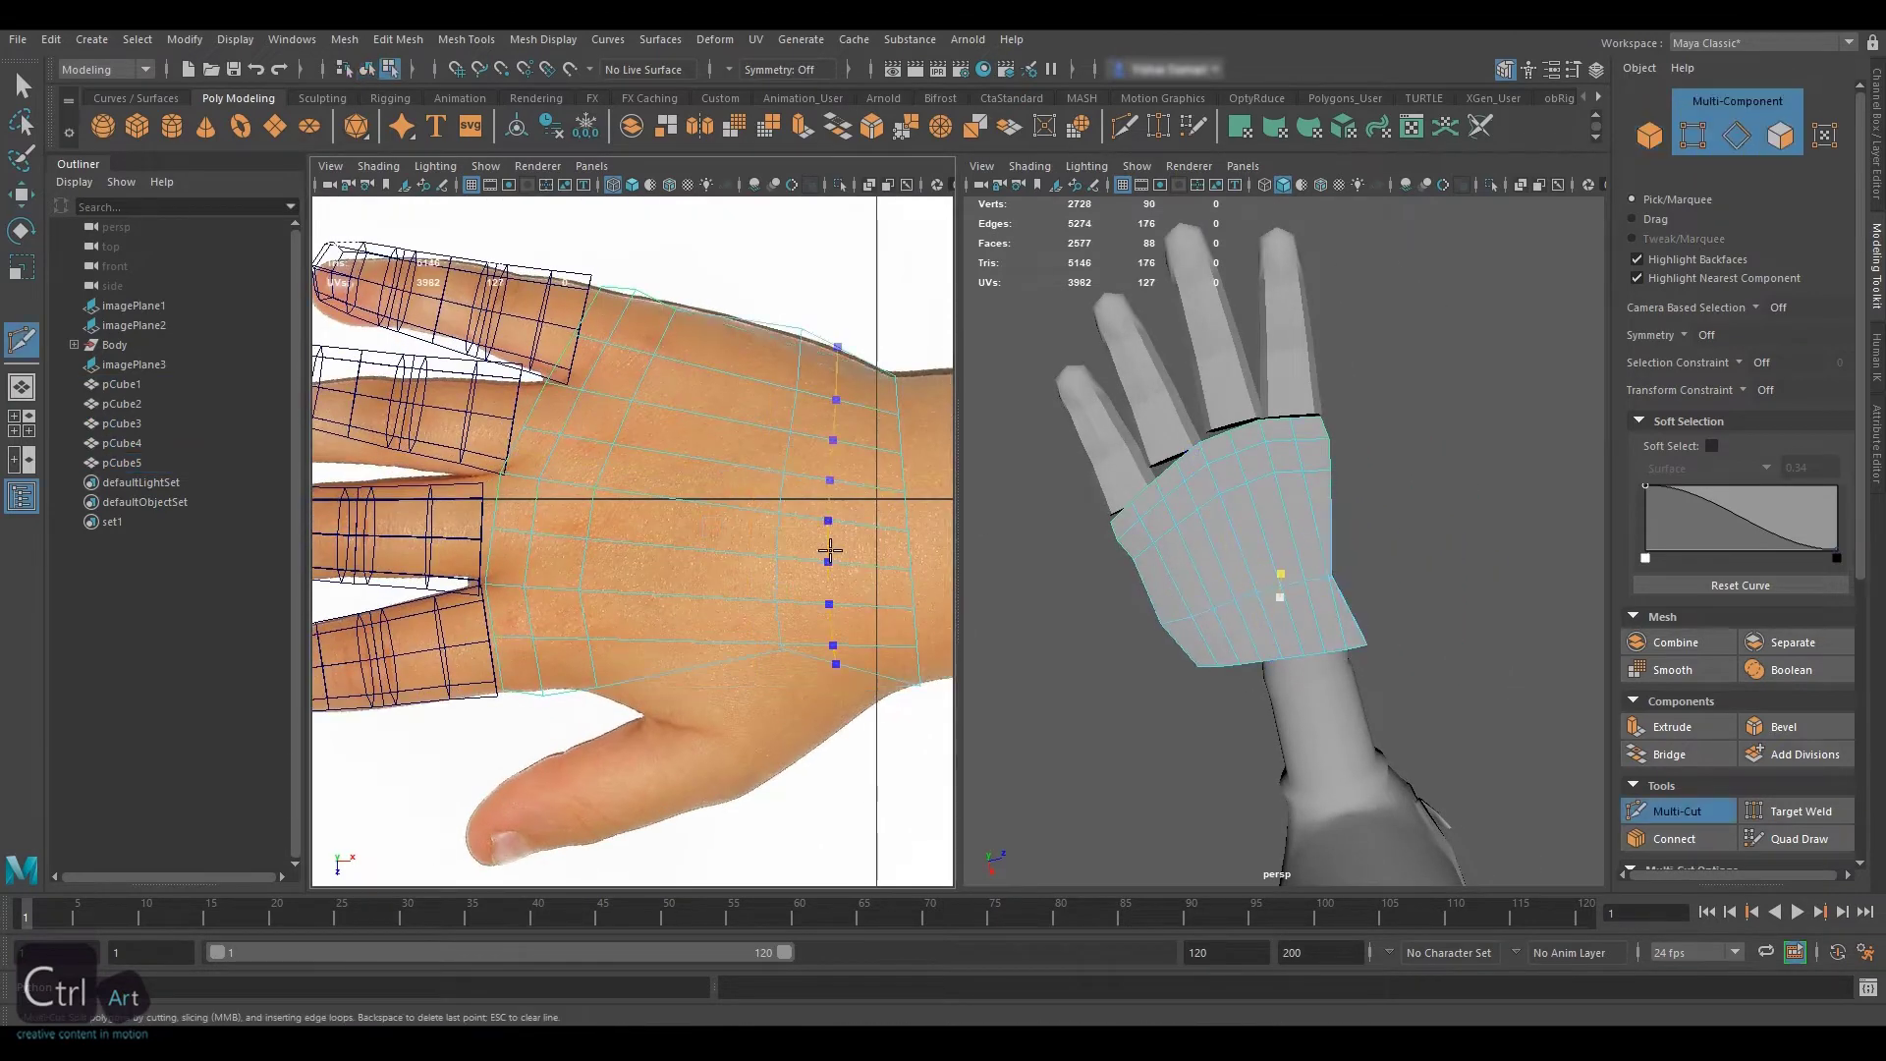
{"action": "key", "text": "Return"}
{"action": "scroll", "coordinate": [1707, 768], "scroll_direction": "down", "scroll_amount": 3}
{"action": "left_click", "coordinate": [1673, 572]}
{"action": "key", "text": "F10"}
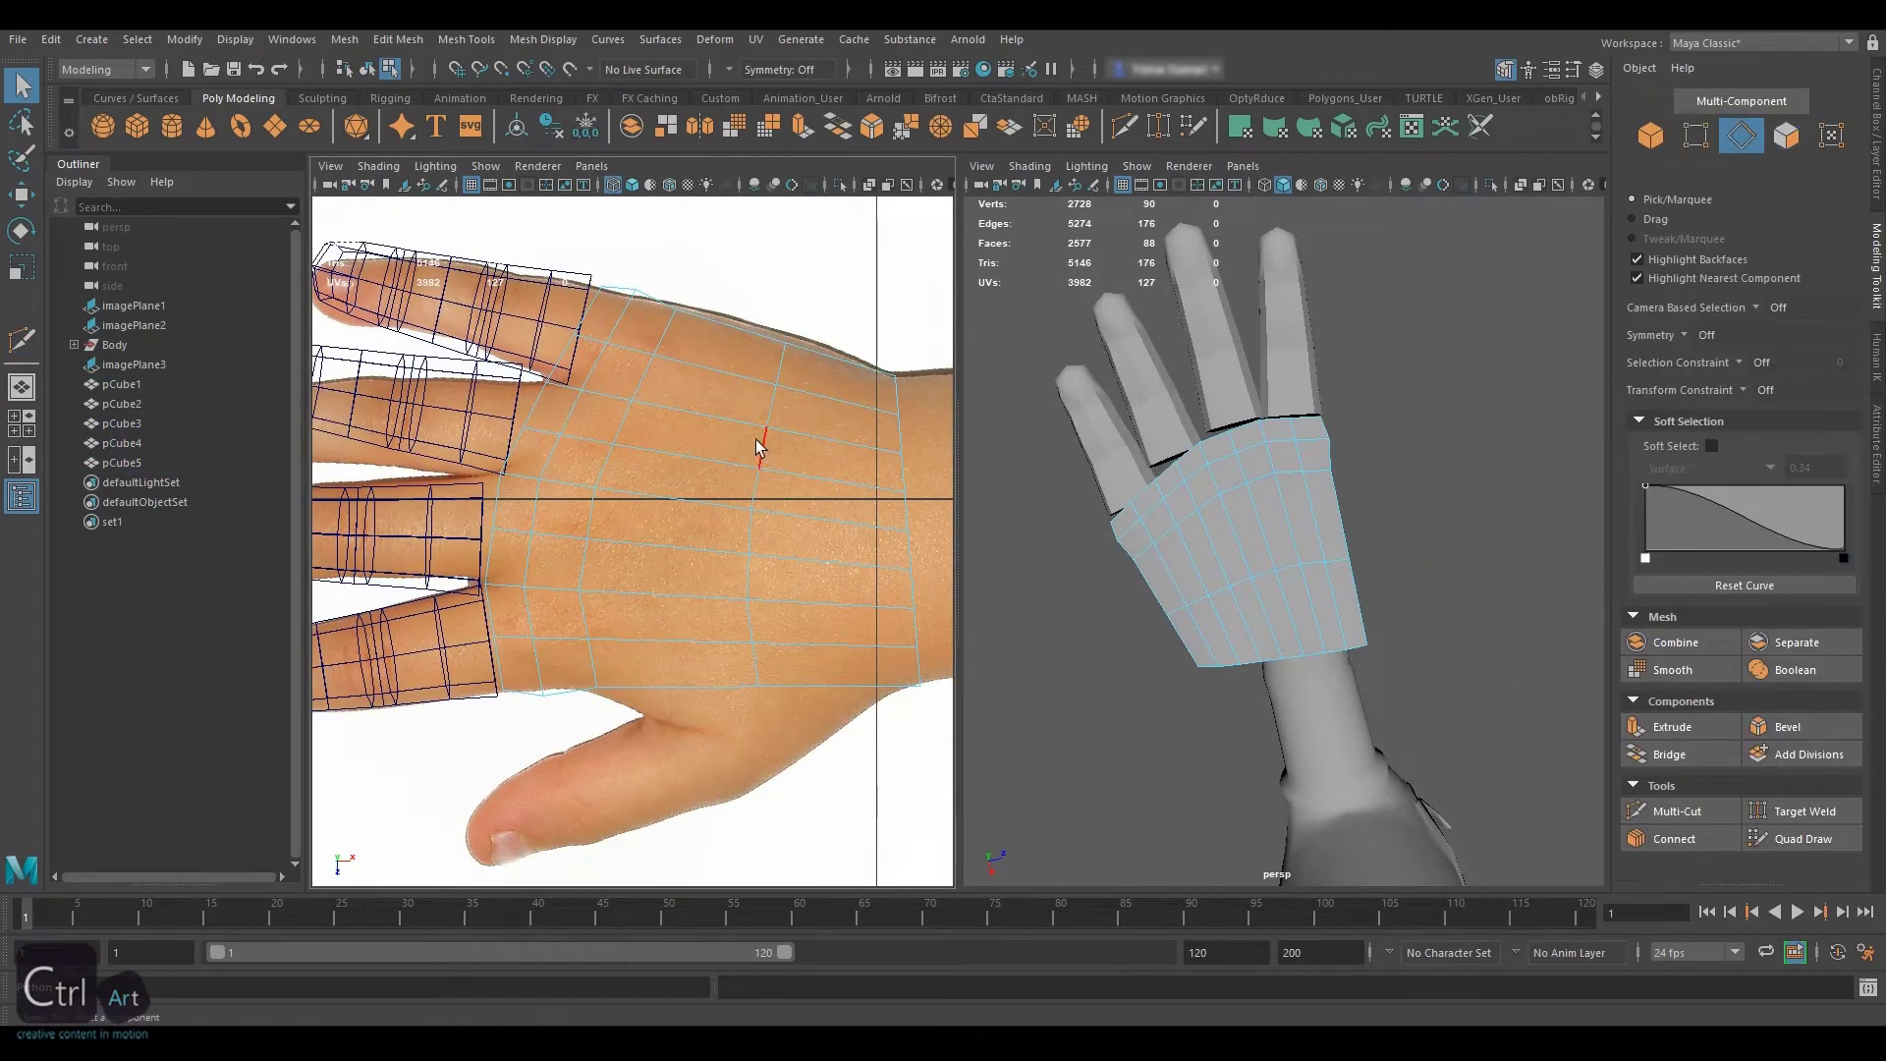
Select the mid-palm edge loop and scale it slightly wider across the hand
{"action": "double_click", "coordinate": [762, 442]}
{"action": "key", "text": "r"}
{"action": "left_click_drag", "start_coordinate": [767, 602], "coordinate": [767, 608]}
Insert a horizontal edge loop around the palm's sides and scale it outward to round the palm's thickness
{"action": "left_click_drag", "start_coordinate": [997, 639], "coordinate": [1347, 541], "text": "alt"}
{"action": "key", "text": "ctrl+shift+x"}
{"action": "left_click", "coordinate": [1277, 665], "text": "ctrl"}
{"action": "key", "text": "q"}
{"action": "double_click", "coordinate": [1306, 629]}
{"action": "key", "text": "r"}
{"action": "scroll", "coordinate": [1347, 541], "scroll_direction": "up", "scroll_amount": 5}
Select the palm and the index finger and isolate them in the perspective view
{"action": "key", "text": "F8"}
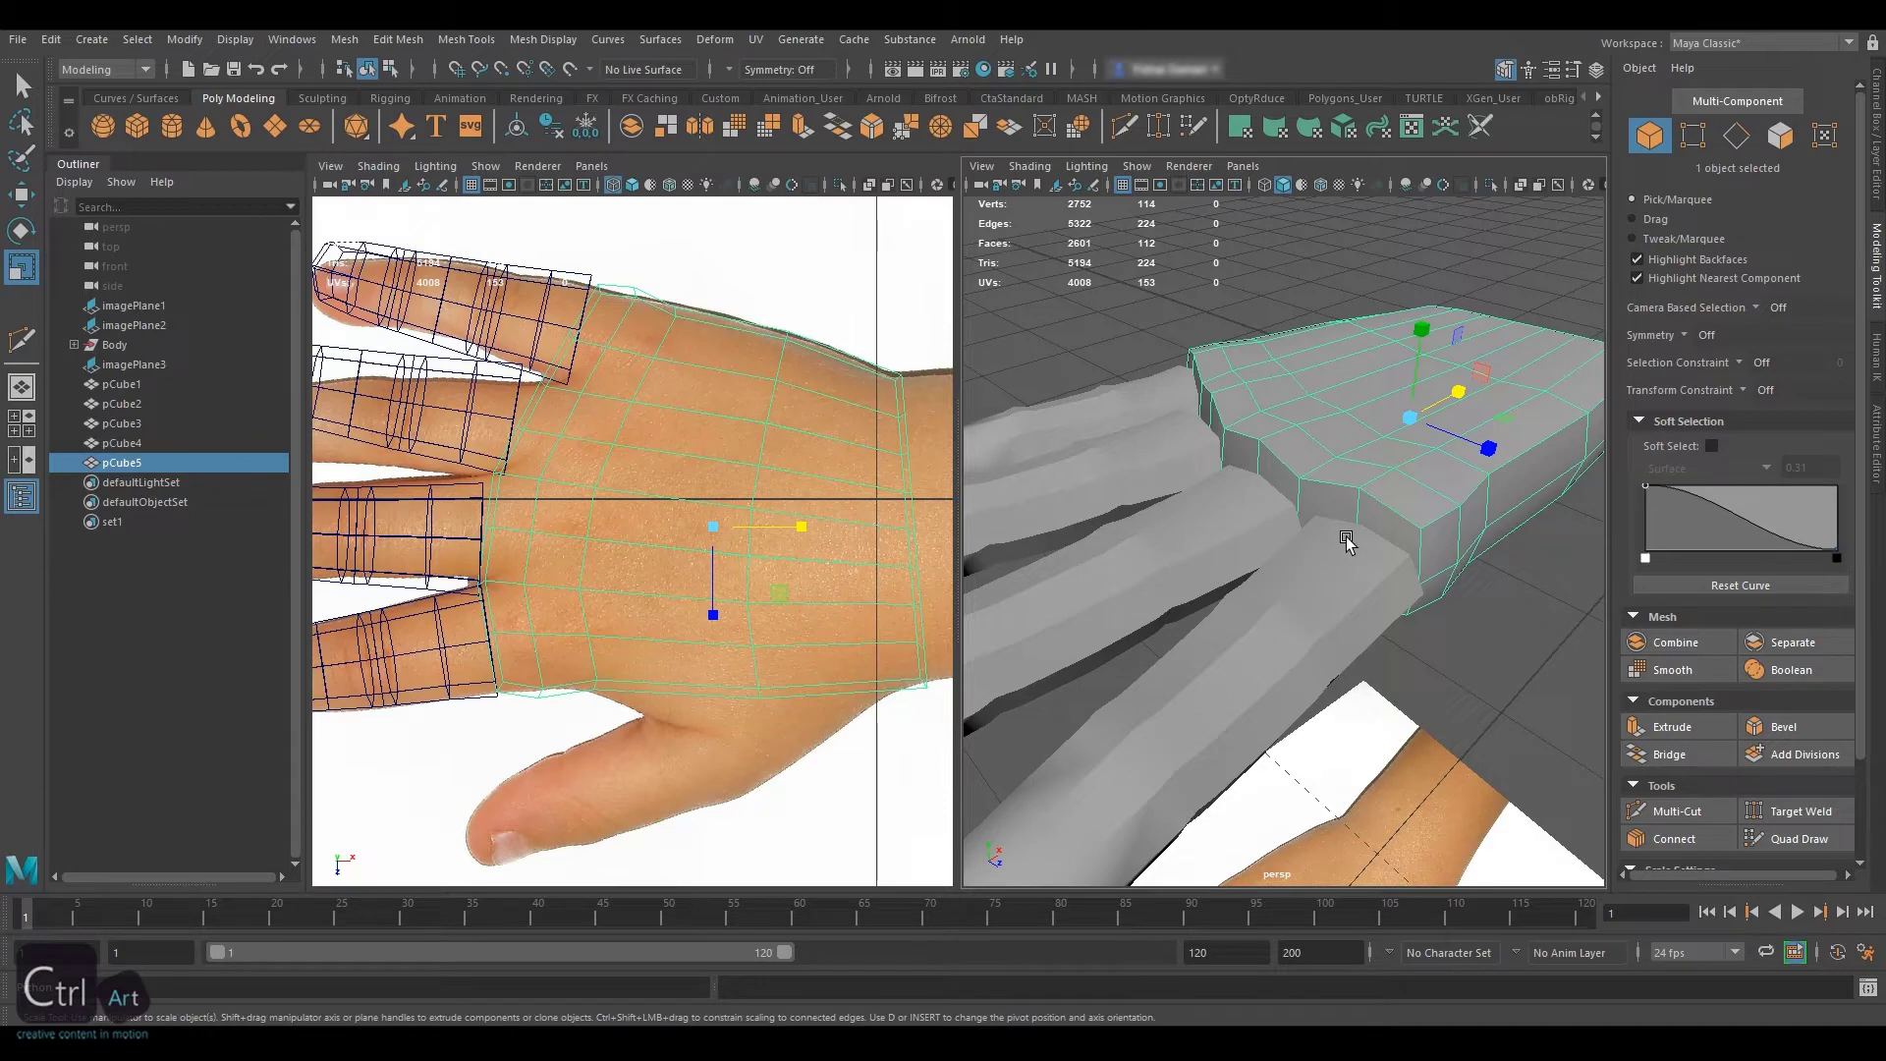
{"action": "left_click", "coordinate": [1352, 566]}
{"action": "left_click", "coordinate": [1463, 452], "text": "shift"}
{"action": "key", "text": "ctrl+1"}
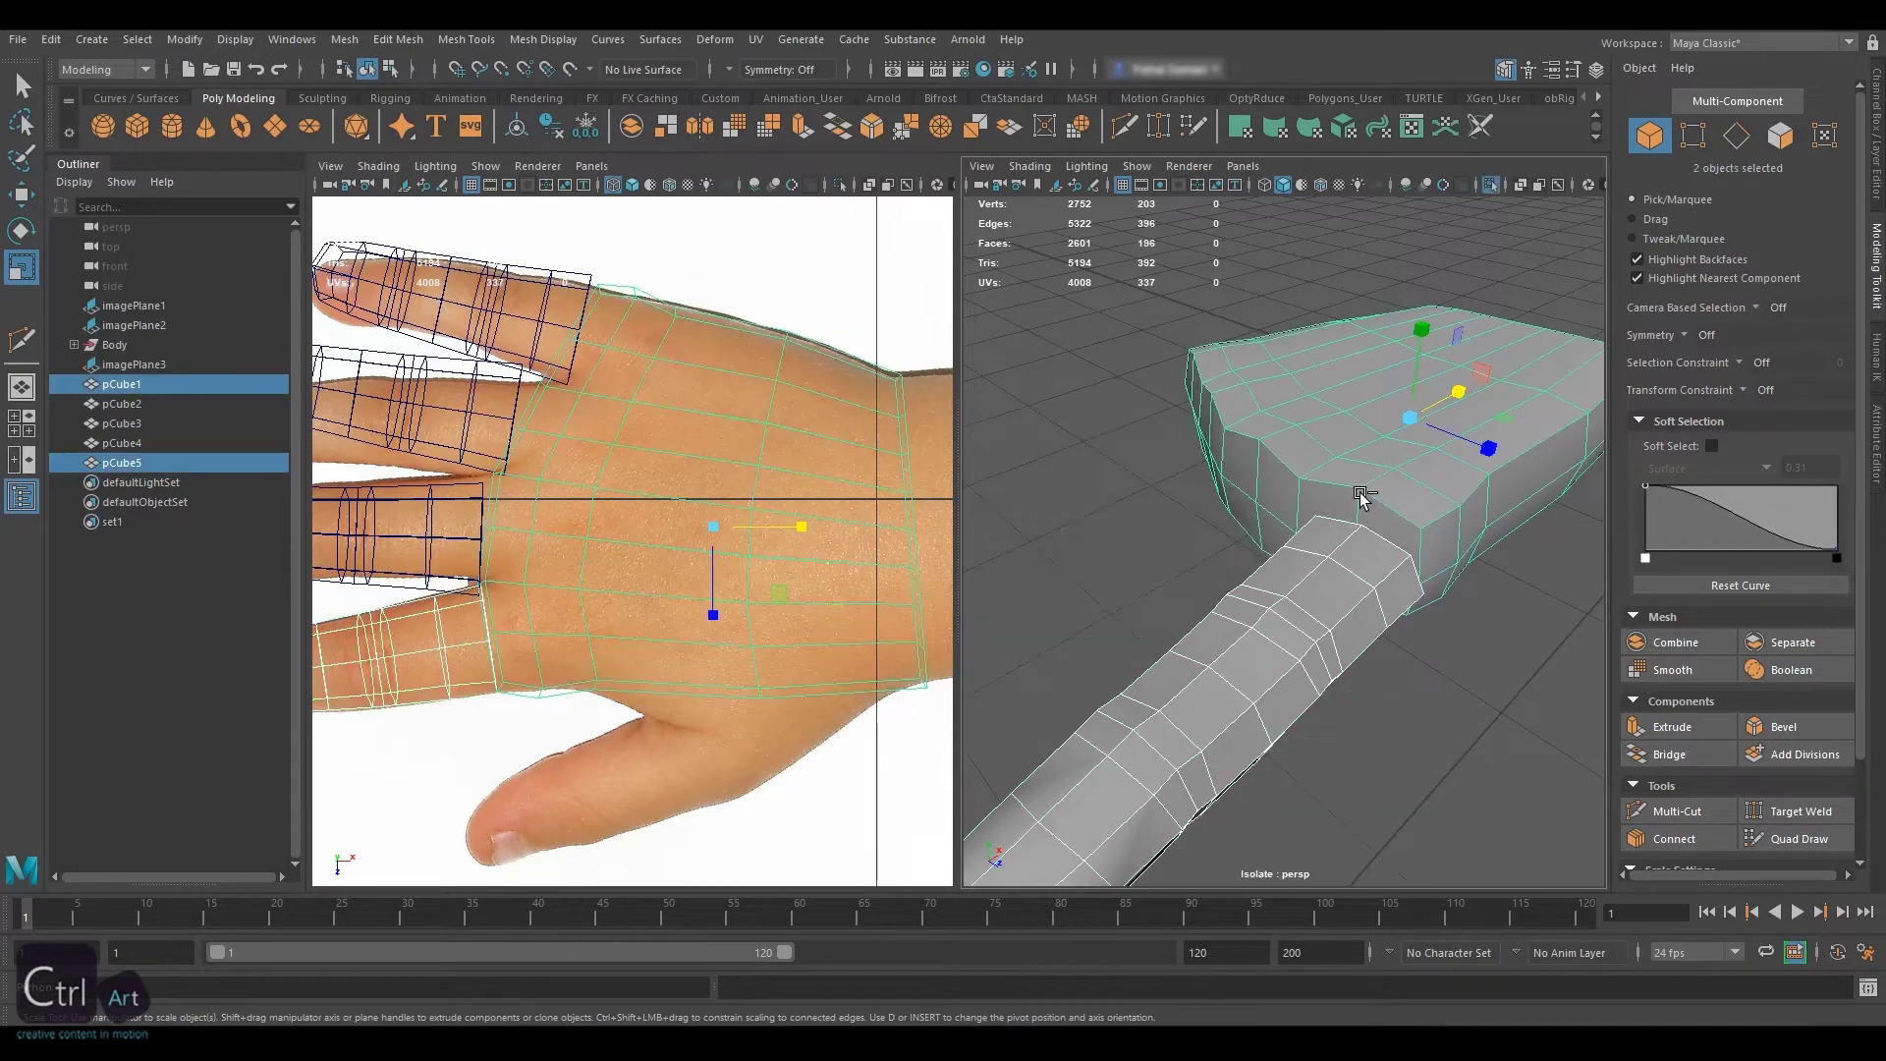
Move the index finger slightly away from the palm's front
{"action": "middle_click_drag", "start_coordinate": [434, 606], "coordinate": [617, 494], "text": "alt"}
{"action": "scroll", "coordinate": [633, 501], "scroll_direction": "up", "scroll_amount": 3}
{"action": "left_click_drag", "start_coordinate": [1389, 510], "coordinate": [1183, 521], "text": "alt"}
{"action": "left_click", "coordinate": [1175, 543]}
{"action": "key", "text": "w"}
{"action": "left_click_drag", "start_coordinate": [1318, 523], "coordinate": [1303, 524]}
Delete the palm's front faces that meet the index finger and return to object selection
{"action": "left_click_drag", "start_coordinate": [1302, 524], "coordinate": [1228, 656], "text": "alt"}
{"action": "left_click", "coordinate": [1378, 484]}
{"action": "scroll", "coordinate": [1388, 485], "scroll_direction": "up", "scroll_amount": 3}
{"action": "left_click", "coordinate": [1386, 544], "text": "shift"}
{"action": "left_click", "coordinate": [1651, 136]}
Move the index finger to line its base up with the opening in the palm
{"action": "left_click", "coordinate": [1225, 722]}
{"action": "left_click_drag", "start_coordinate": [766, 512], "coordinate": [785, 507]}
{"action": "left_click", "coordinate": [1495, 483], "text": "shift"}
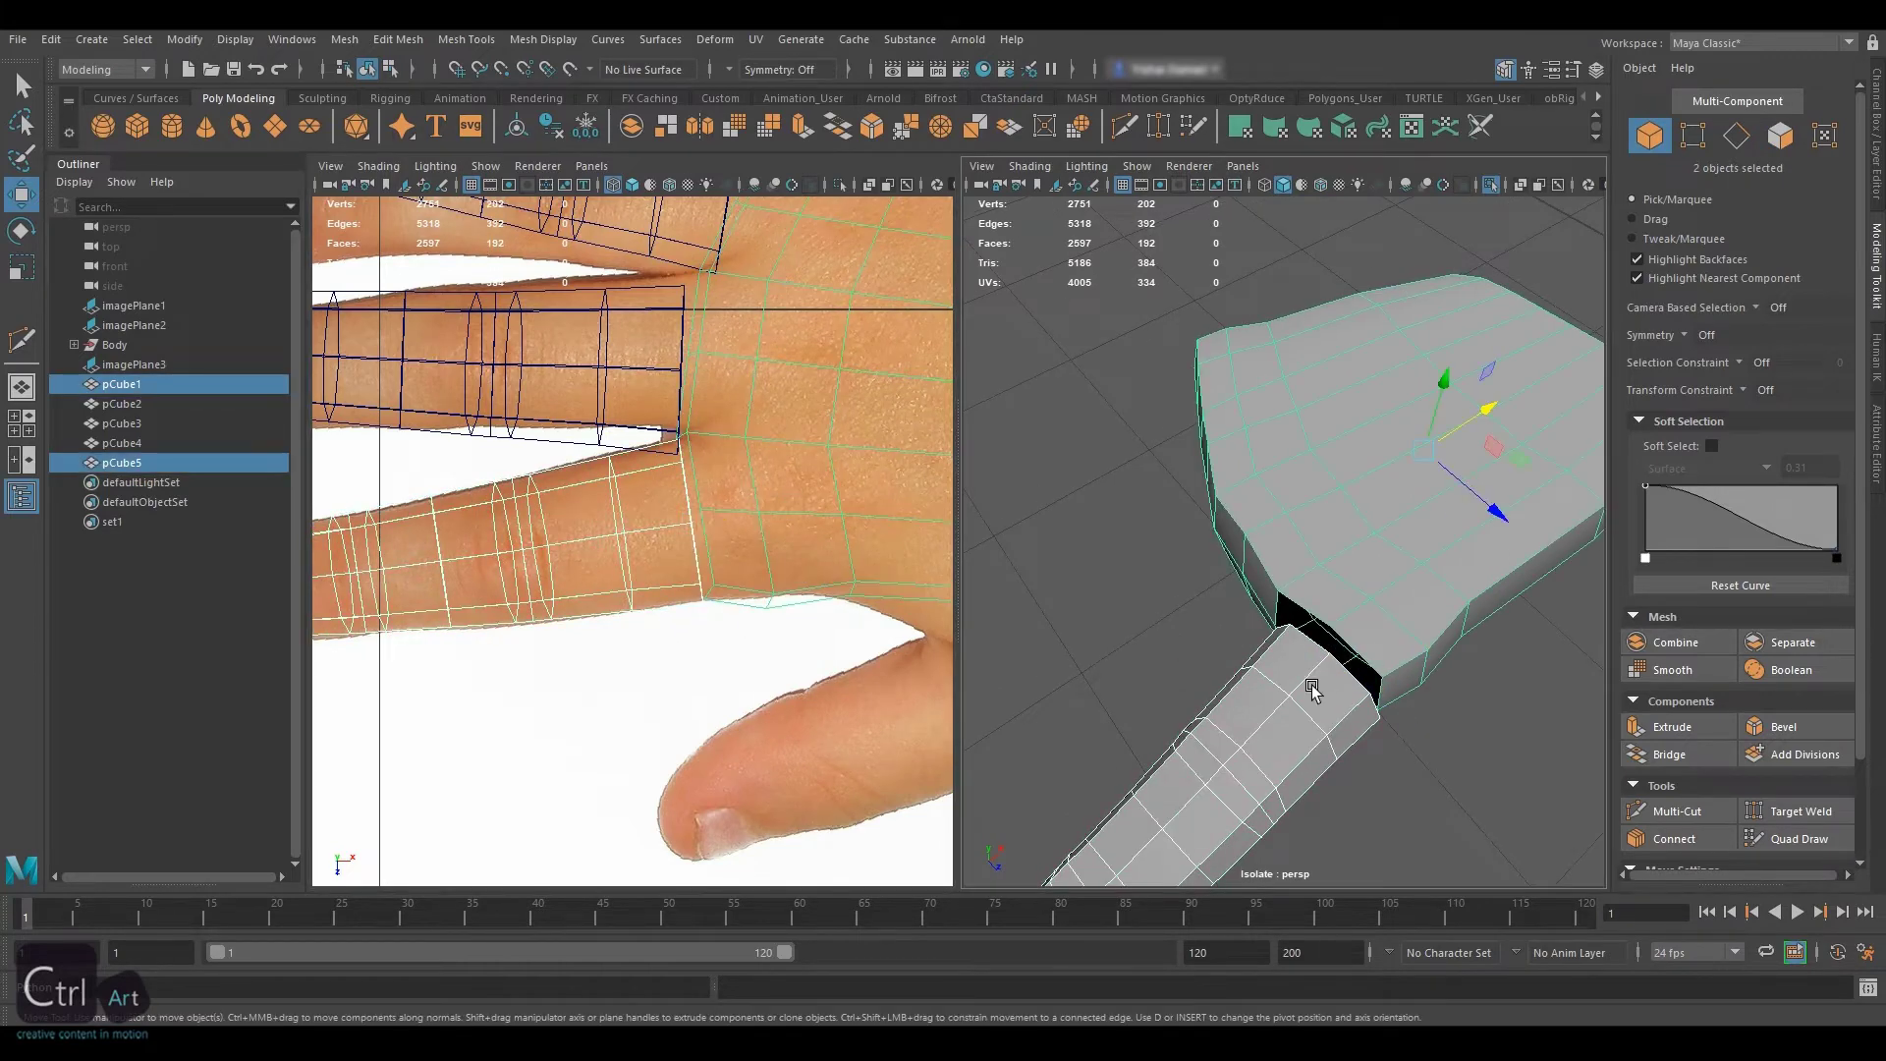
{"action": "left_click", "coordinate": [1310, 687]}
{"action": "left_click_drag", "start_coordinate": [702, 613], "coordinate": [701, 610]}
Combine the index finger and the palm into one mesh
{"action": "left_click", "coordinate": [893, 353], "text": "shift"}
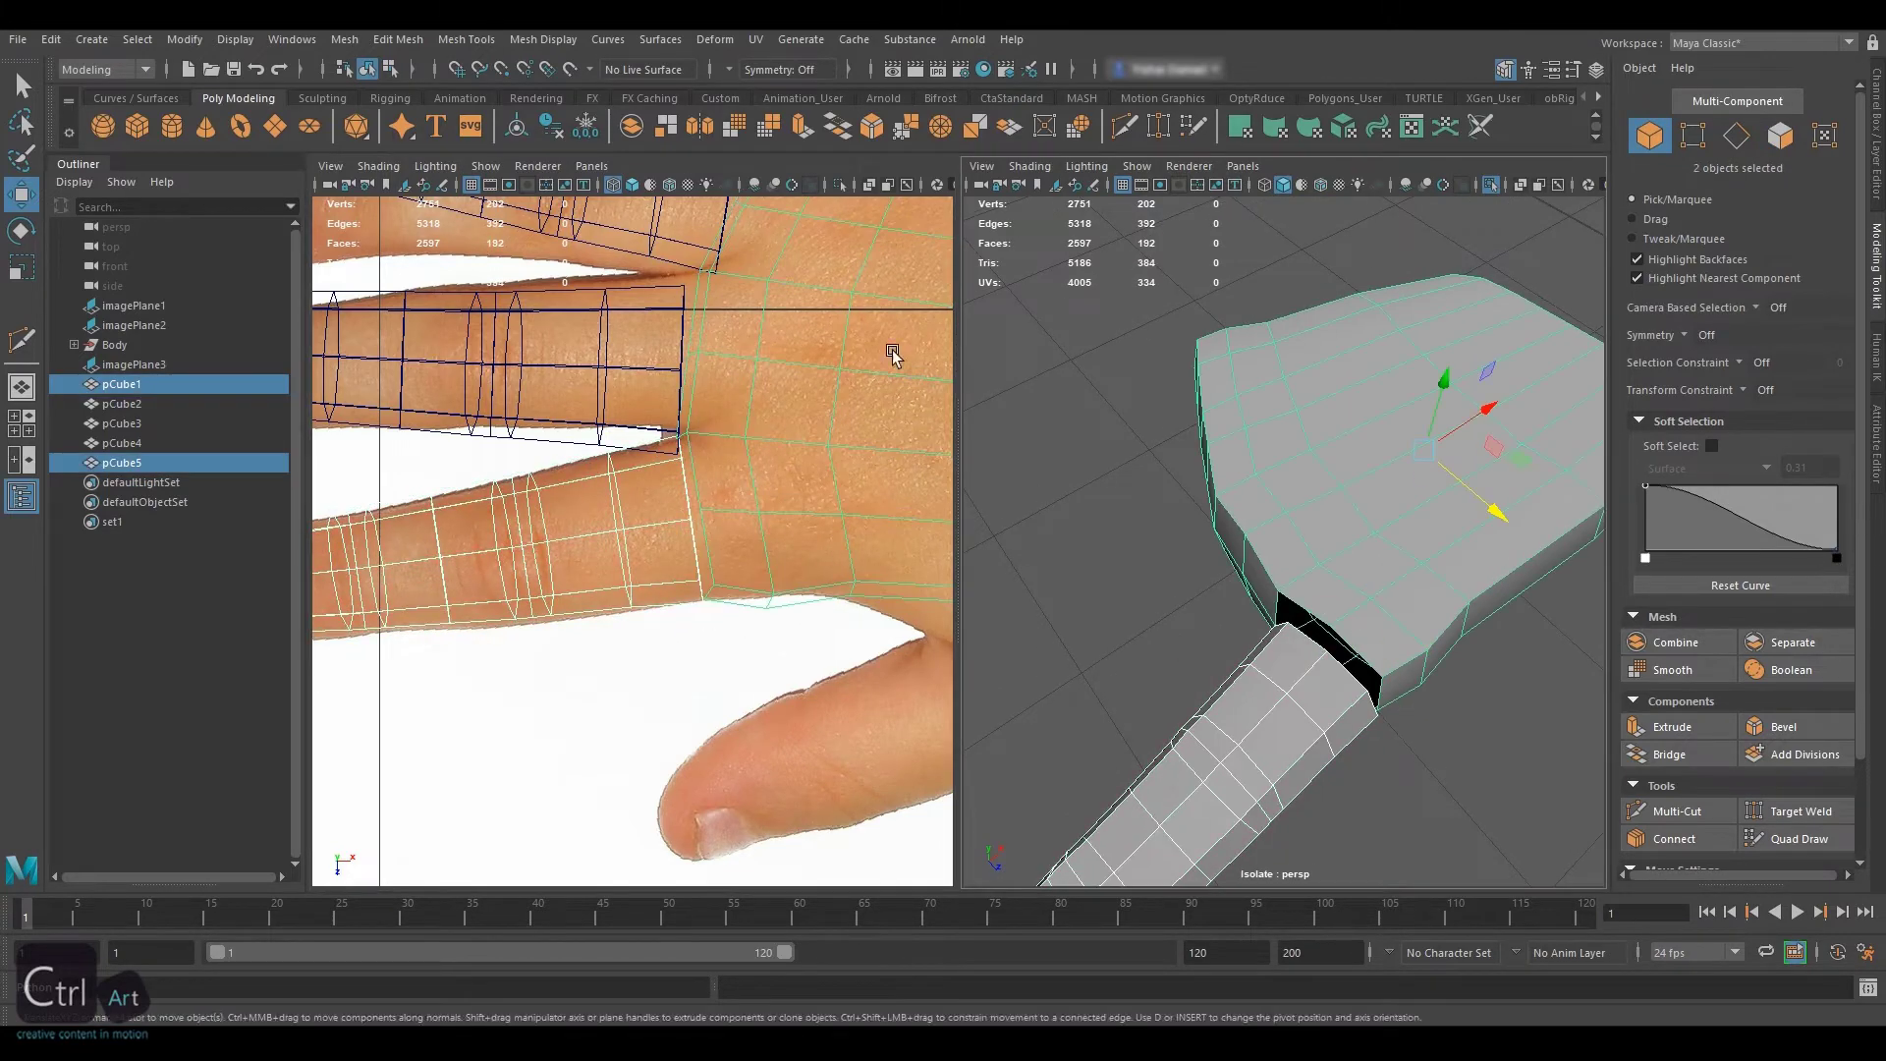
{"action": "left_click", "coordinate": [539, 42]}
{"action": "mouse_move", "coordinate": [344, 40]}
{"action": "left_click", "coordinate": [364, 110]}
Adjust a vertex where the index finger meets the palm opening and switch to edge selection
{"action": "left_click_drag", "start_coordinate": [1436, 472], "coordinate": [1322, 438], "text": "alt"}
{"action": "right_click_drag", "start_coordinate": [1312, 629], "coordinate": [1251, 639]}
{"action": "left_click_drag", "start_coordinate": [1251, 640], "coordinate": [1312, 678], "text": "alt"}
{"action": "left_click", "coordinate": [1315, 650]}
{"action": "left_click_drag", "start_coordinate": [1362, 716], "coordinate": [1366, 724]}
{"action": "left_click", "coordinate": [1737, 136]}
{"action": "left_click_drag", "start_coordinate": [1247, 550], "coordinate": [1192, 487], "text": "alt"}
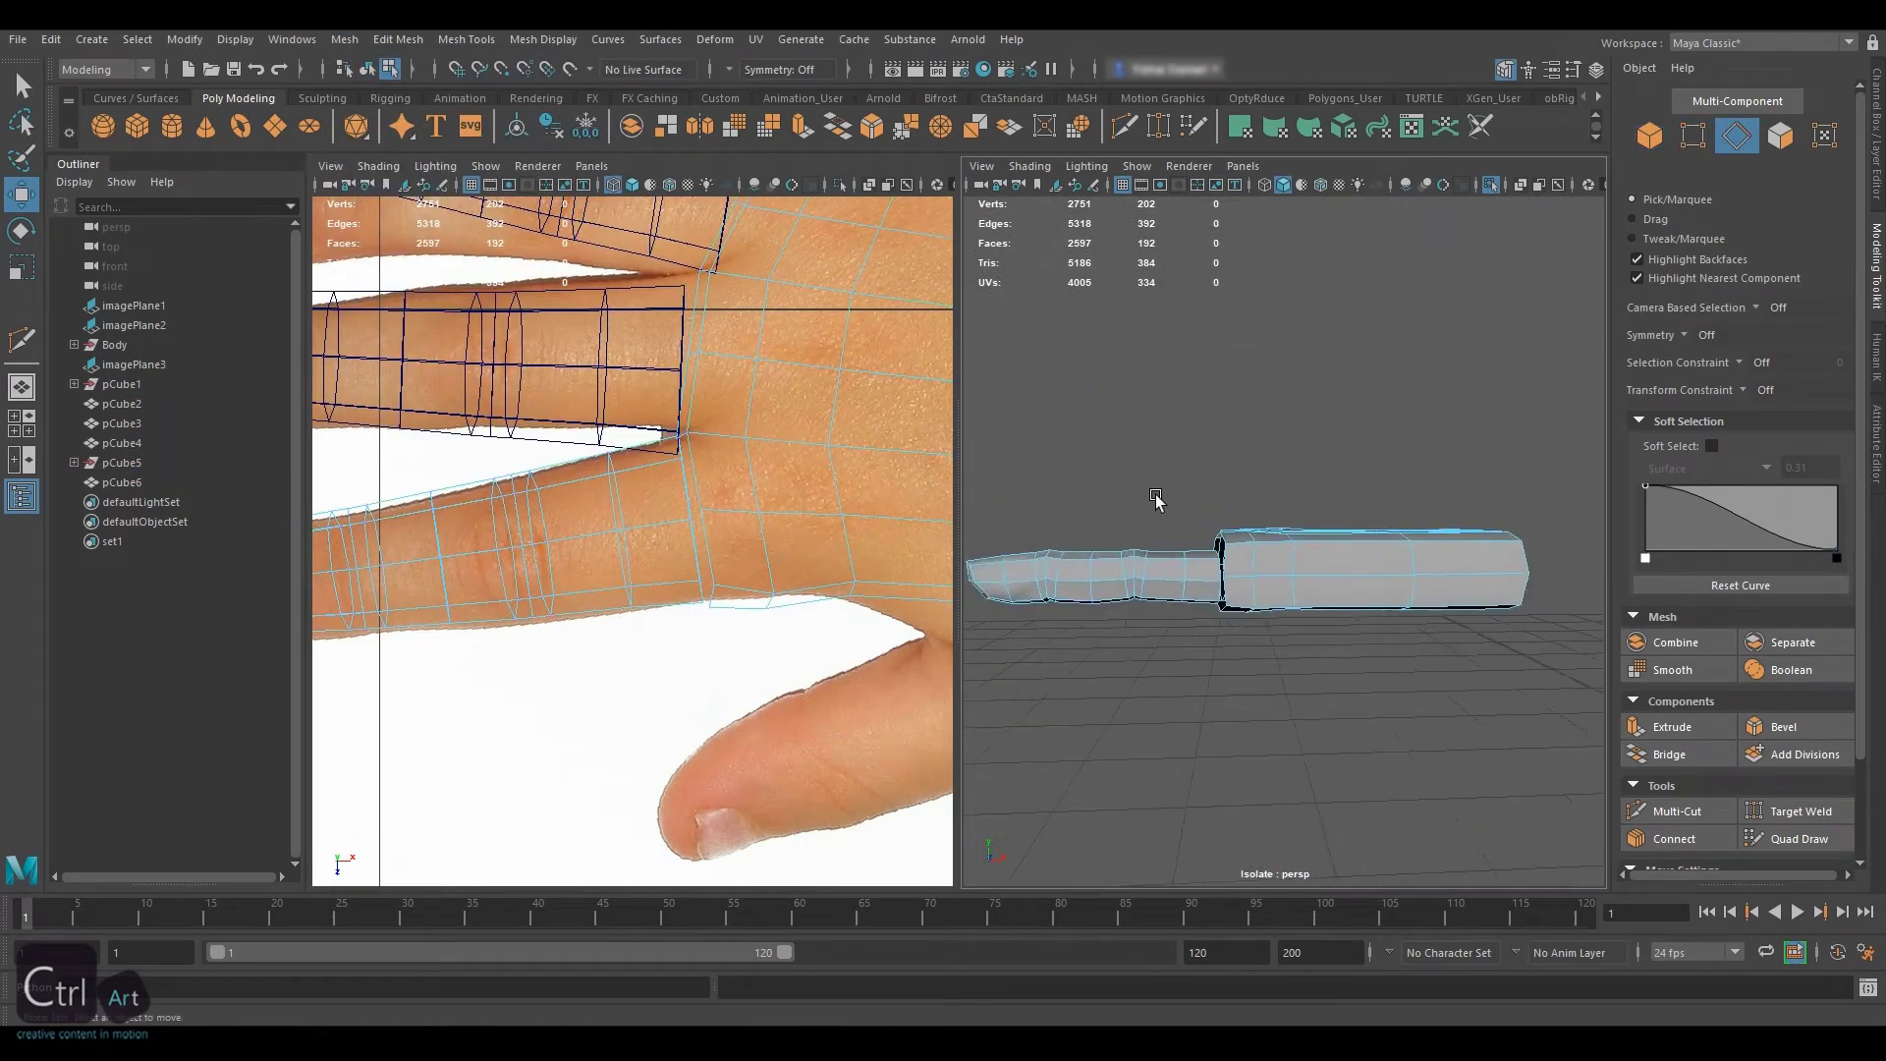
Exit isolation, select all of the index finger's faces and scale them vertically toward the height of the palm opening
{"action": "middle_click_drag", "start_coordinate": [1156, 499], "coordinate": [1246, 464], "text": "alt"}
{"action": "key", "text": "F8"}
{"action": "left_click", "coordinate": [1492, 185]}
{"action": "scroll", "coordinate": [1474, 314], "scroll_direction": "down", "scroll_amount": 3}
{"action": "left_click_drag", "start_coordinate": [1463, 378], "coordinate": [1351, 419], "text": "alt"}
{"action": "scroll", "coordinate": [1351, 419], "scroll_direction": "up", "scroll_amount": 3}
{"action": "left_click", "coordinate": [1781, 136]}
{"action": "scroll", "coordinate": [1306, 491], "scroll_direction": "up", "scroll_amount": 2}
{"action": "left_click", "coordinate": [1293, 521]}
{"action": "double_click", "coordinate": [1293, 520]}
{"action": "scroll", "coordinate": [1256, 497], "scroll_direction": "down", "scroll_amount": 3}
{"action": "key", "text": "r"}
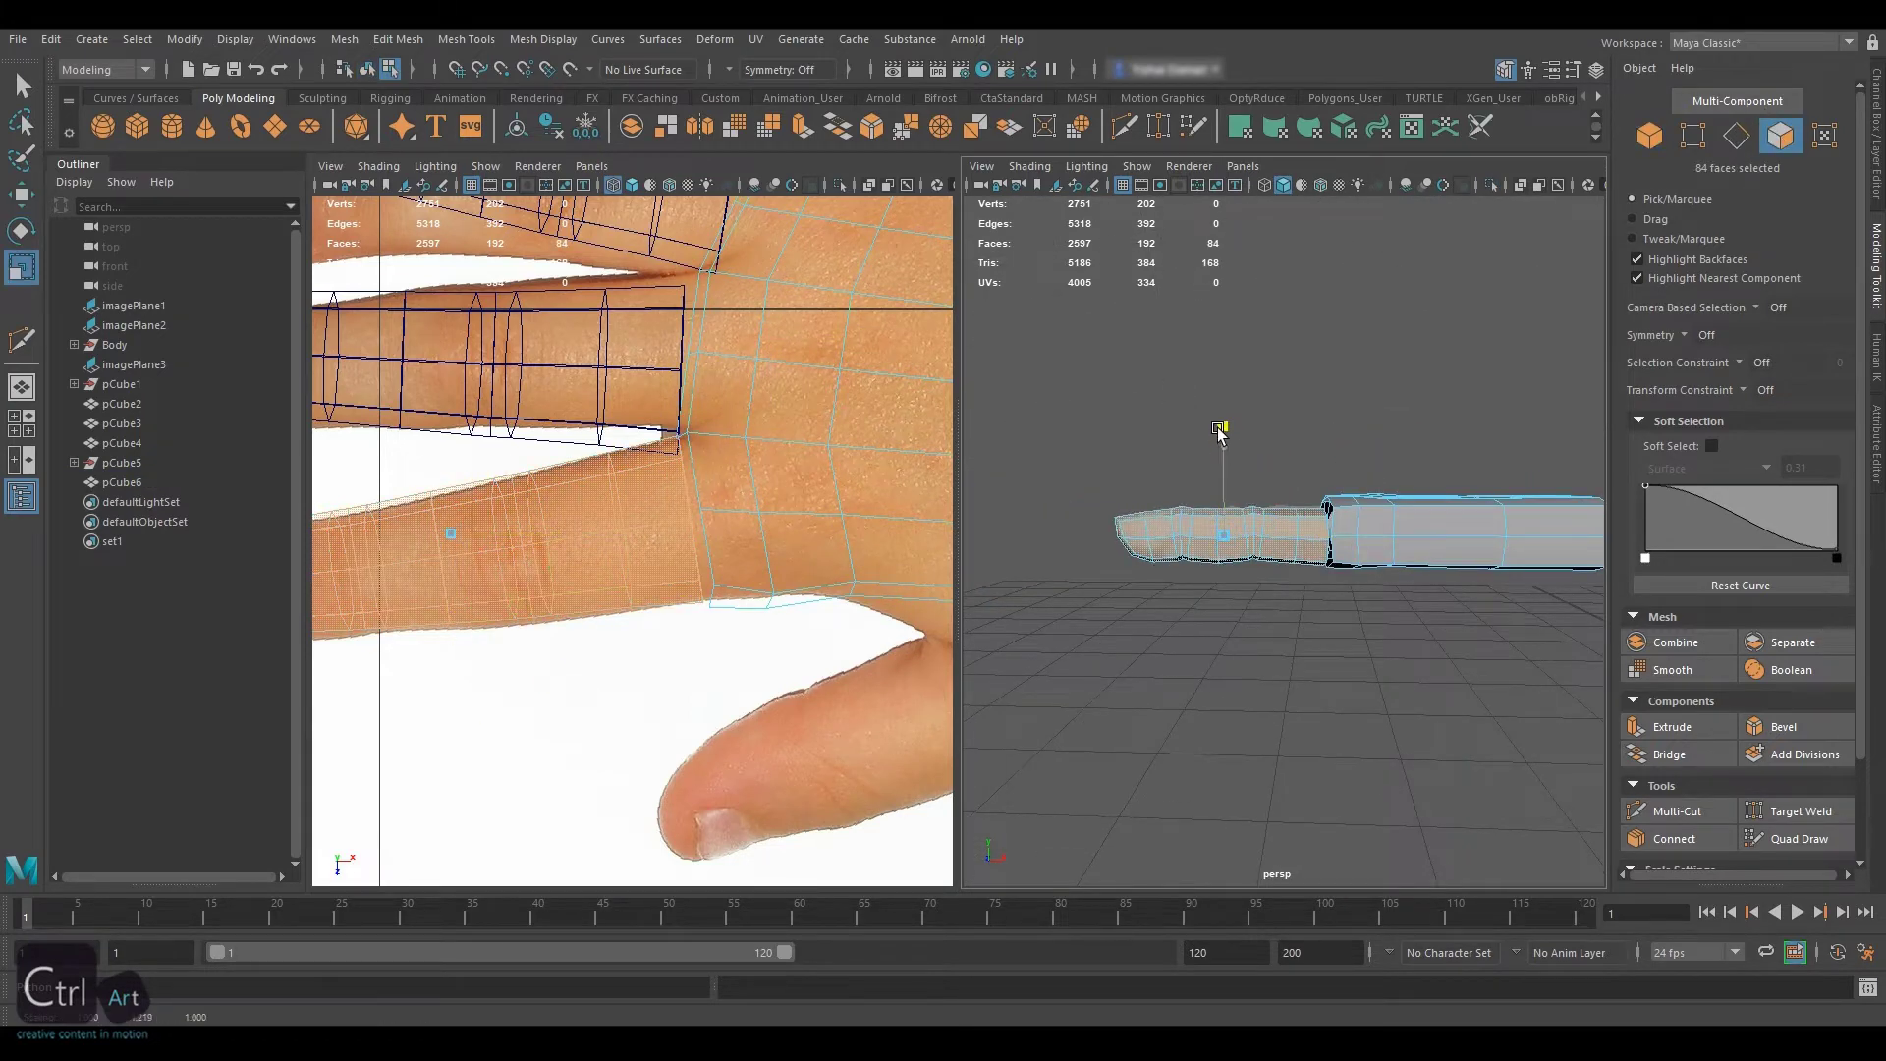
Delete the palm's front faces facing the middle, ring and little fingers
{"action": "left_click_drag", "start_coordinate": [1401, 523], "coordinate": [1463, 560], "text": "alt"}
{"action": "scroll", "coordinate": [1260, 499], "scroll_direction": "up", "scroll_amount": 3}
{"action": "left_click_drag", "start_coordinate": [1260, 499], "coordinate": [1346, 540], "text": "alt"}
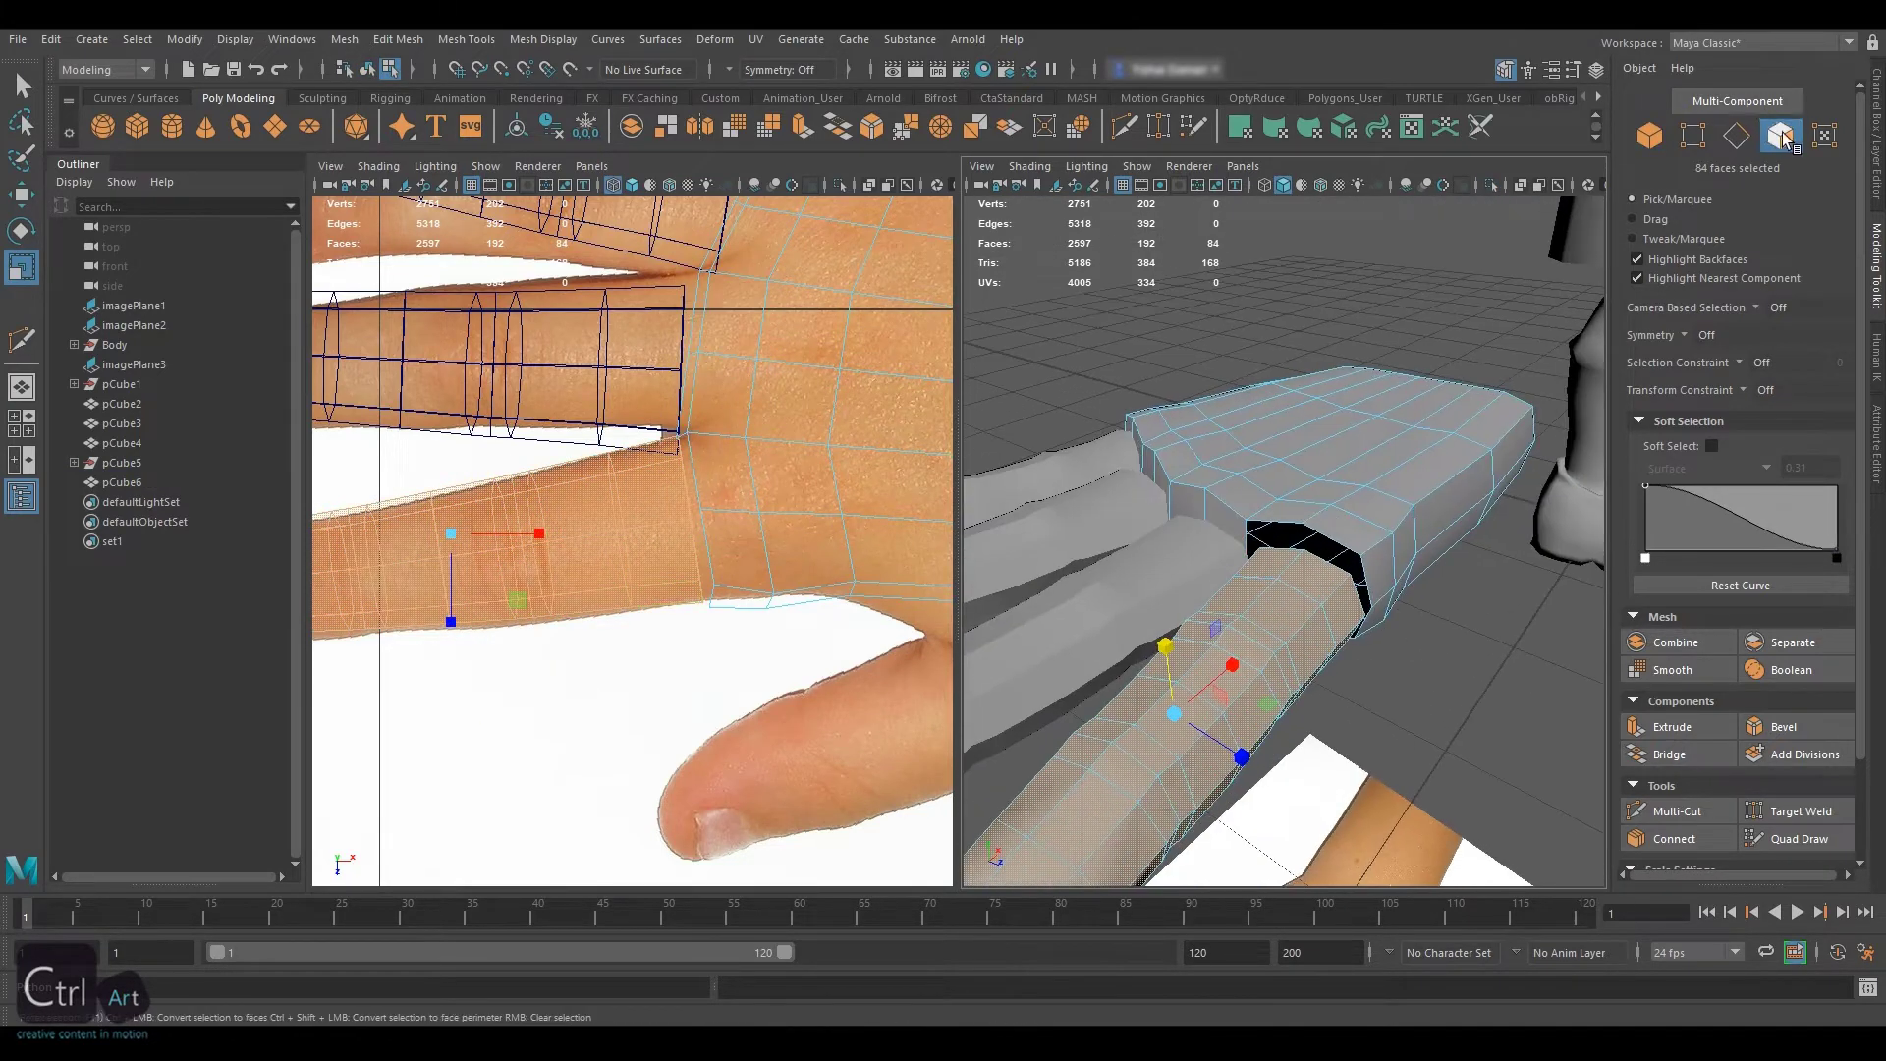
{"action": "left_click", "coordinate": [1209, 515]}
{"action": "left_click", "coordinate": [1186, 504], "text": "shift"}
{"action": "left_click_drag", "start_coordinate": [1186, 504], "coordinate": [1239, 491], "text": "alt"}
{"action": "left_click", "coordinate": [1218, 453], "text": "shift"}
{"action": "key", "text": "Delete"}
{"action": "left_click_drag", "start_coordinate": [1170, 438], "coordinate": [1209, 324], "text": "alt"}
{"action": "left_click", "coordinate": [1415, 650]}
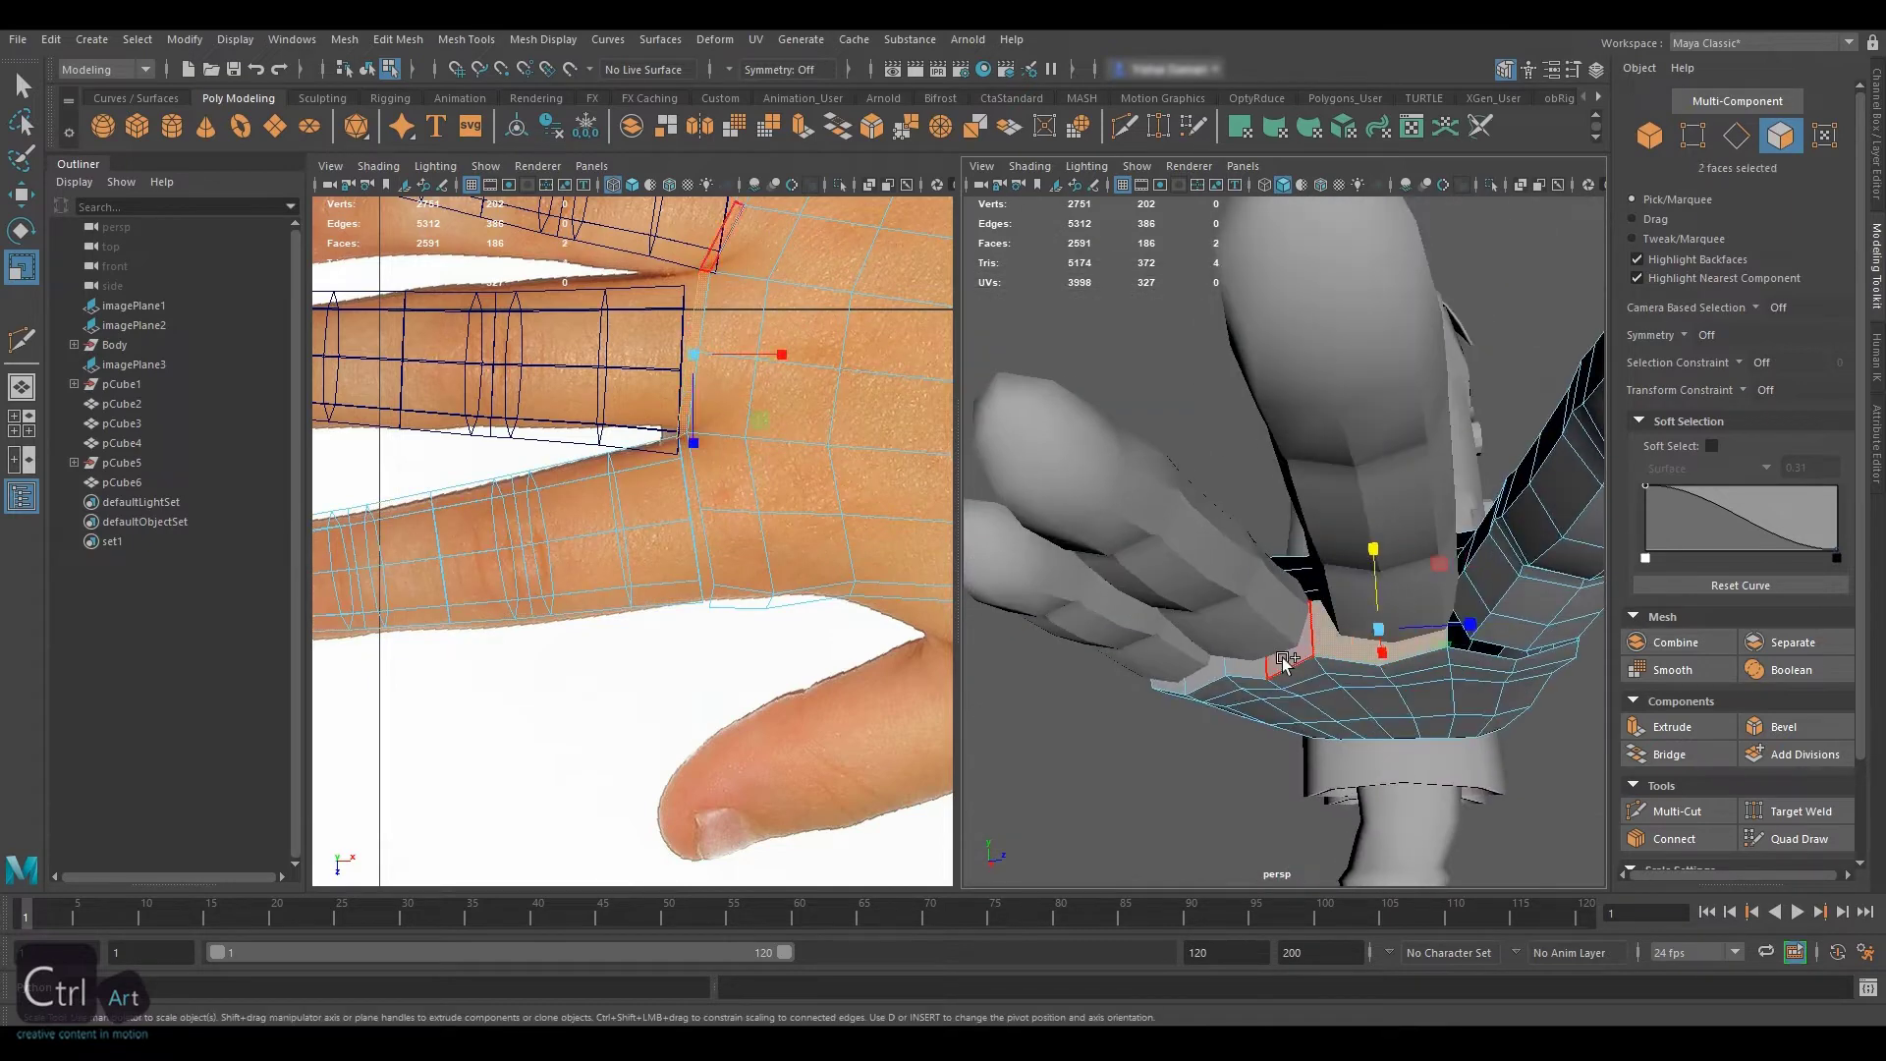
Select the open edge loops where the index finger meets the palm and reposition them using soft selection
{"action": "left_click", "coordinate": [1737, 136]}
{"action": "scroll", "coordinate": [1477, 392], "scroll_direction": "down", "scroll_amount": 5}
{"action": "left_click_drag", "start_coordinate": [1478, 391], "coordinate": [1389, 462], "text": "alt"}
{"action": "double_click", "coordinate": [1375, 548]}
{"action": "key", "text": "b"}
{"action": "left_click_drag", "start_coordinate": [1389, 556], "coordinate": [1360, 531], "text": "alt"}
{"action": "left_click_drag", "start_coordinate": [1322, 485], "coordinate": [1297, 600]}
{"action": "double_click", "coordinate": [1284, 567]}
{"action": "key", "text": "b"}
{"action": "key", "text": "w"}
{"action": "left_click_drag", "start_coordinate": [1274, 509], "coordinate": [1404, 609]}
Isolate the combined mesh and select the middle vertex on the palm opening's outer side with soft selection off
{"action": "right_click_drag", "start_coordinate": [1375, 531], "coordinate": [1454, 452]}
{"action": "left_click", "coordinate": [1491, 184]}
{"action": "left_click_drag", "start_coordinate": [1375, 531], "coordinate": [1317, 551], "text": "alt"}
{"action": "scroll", "coordinate": [1263, 484], "scroll_direction": "up", "scroll_amount": 4}
{"action": "right_click_drag", "start_coordinate": [1316, 589], "coordinate": [1238, 589]}
{"action": "left_click", "coordinate": [1299, 607]}
{"action": "key", "text": "b"}
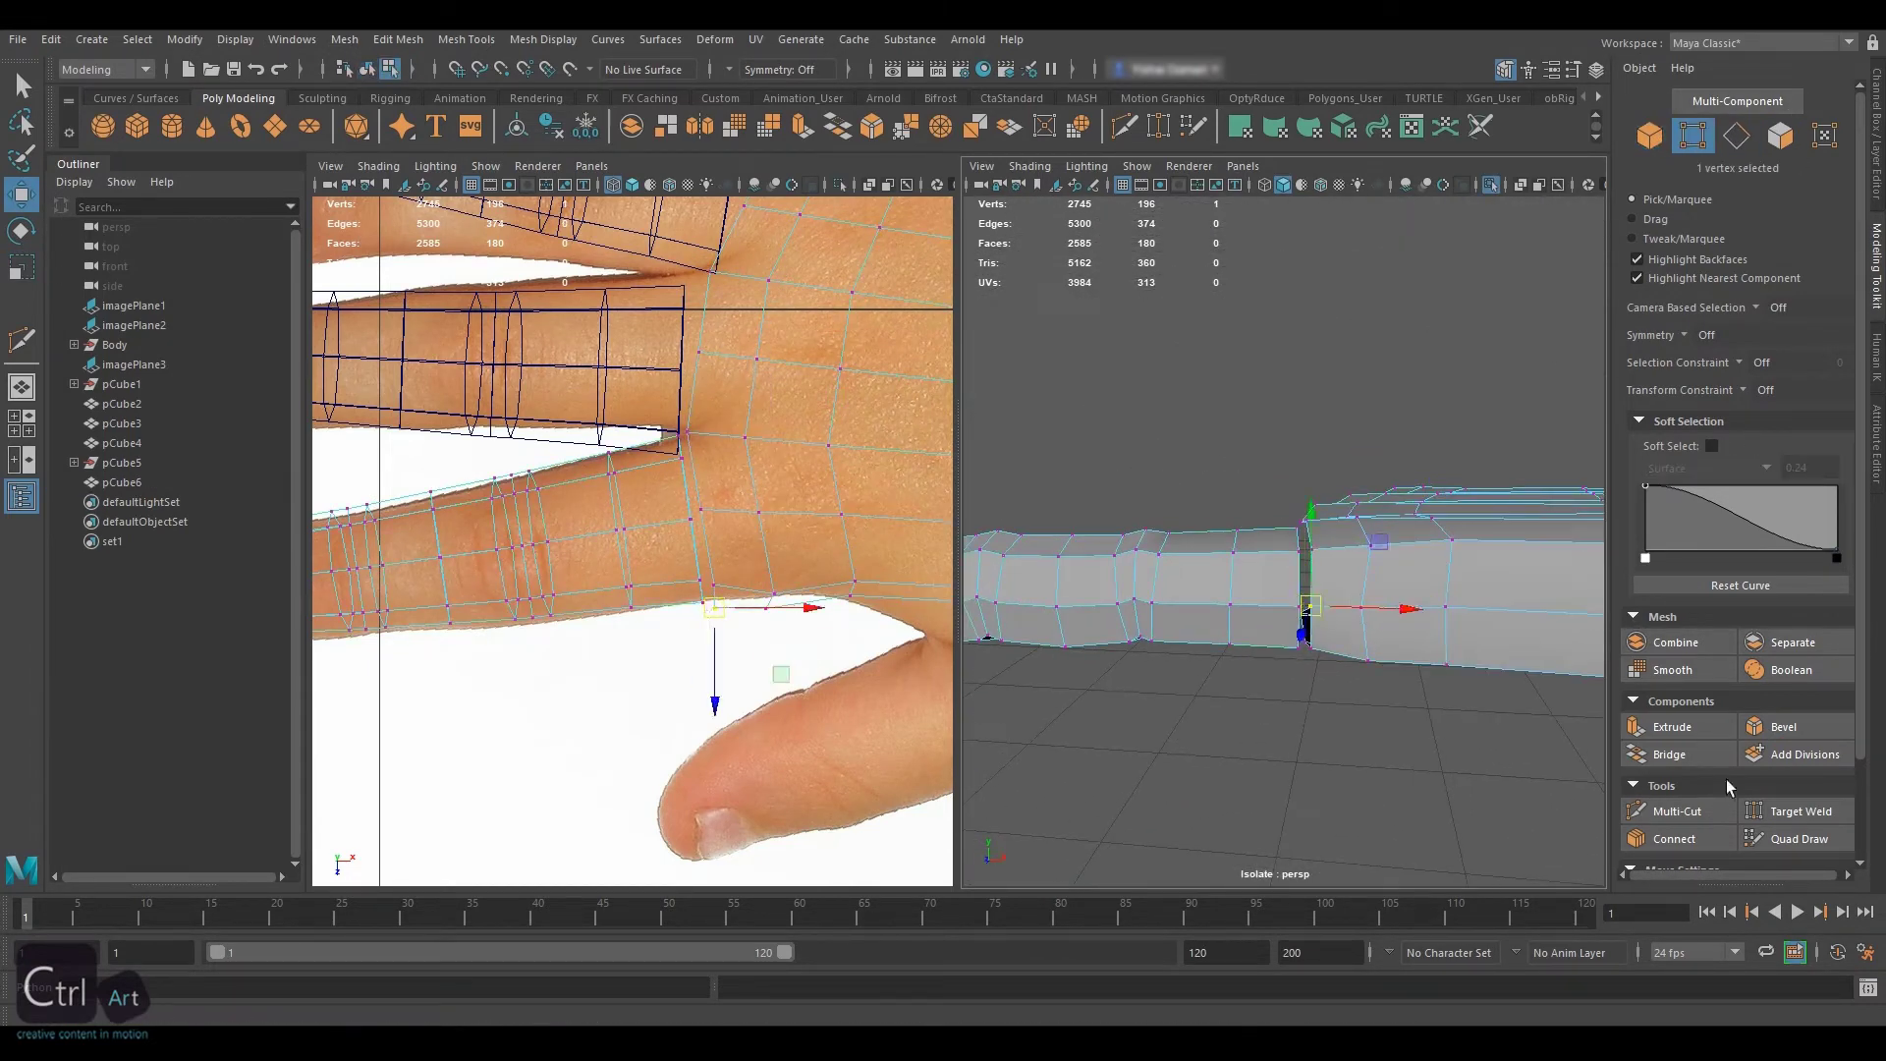
{"action": "key", "text": "q"}
Bridge the index finger's upper open edges to the matching edges of the palm opening
{"action": "left_click_drag", "start_coordinate": [1313, 587], "coordinate": [1313, 526], "text": "alt"}
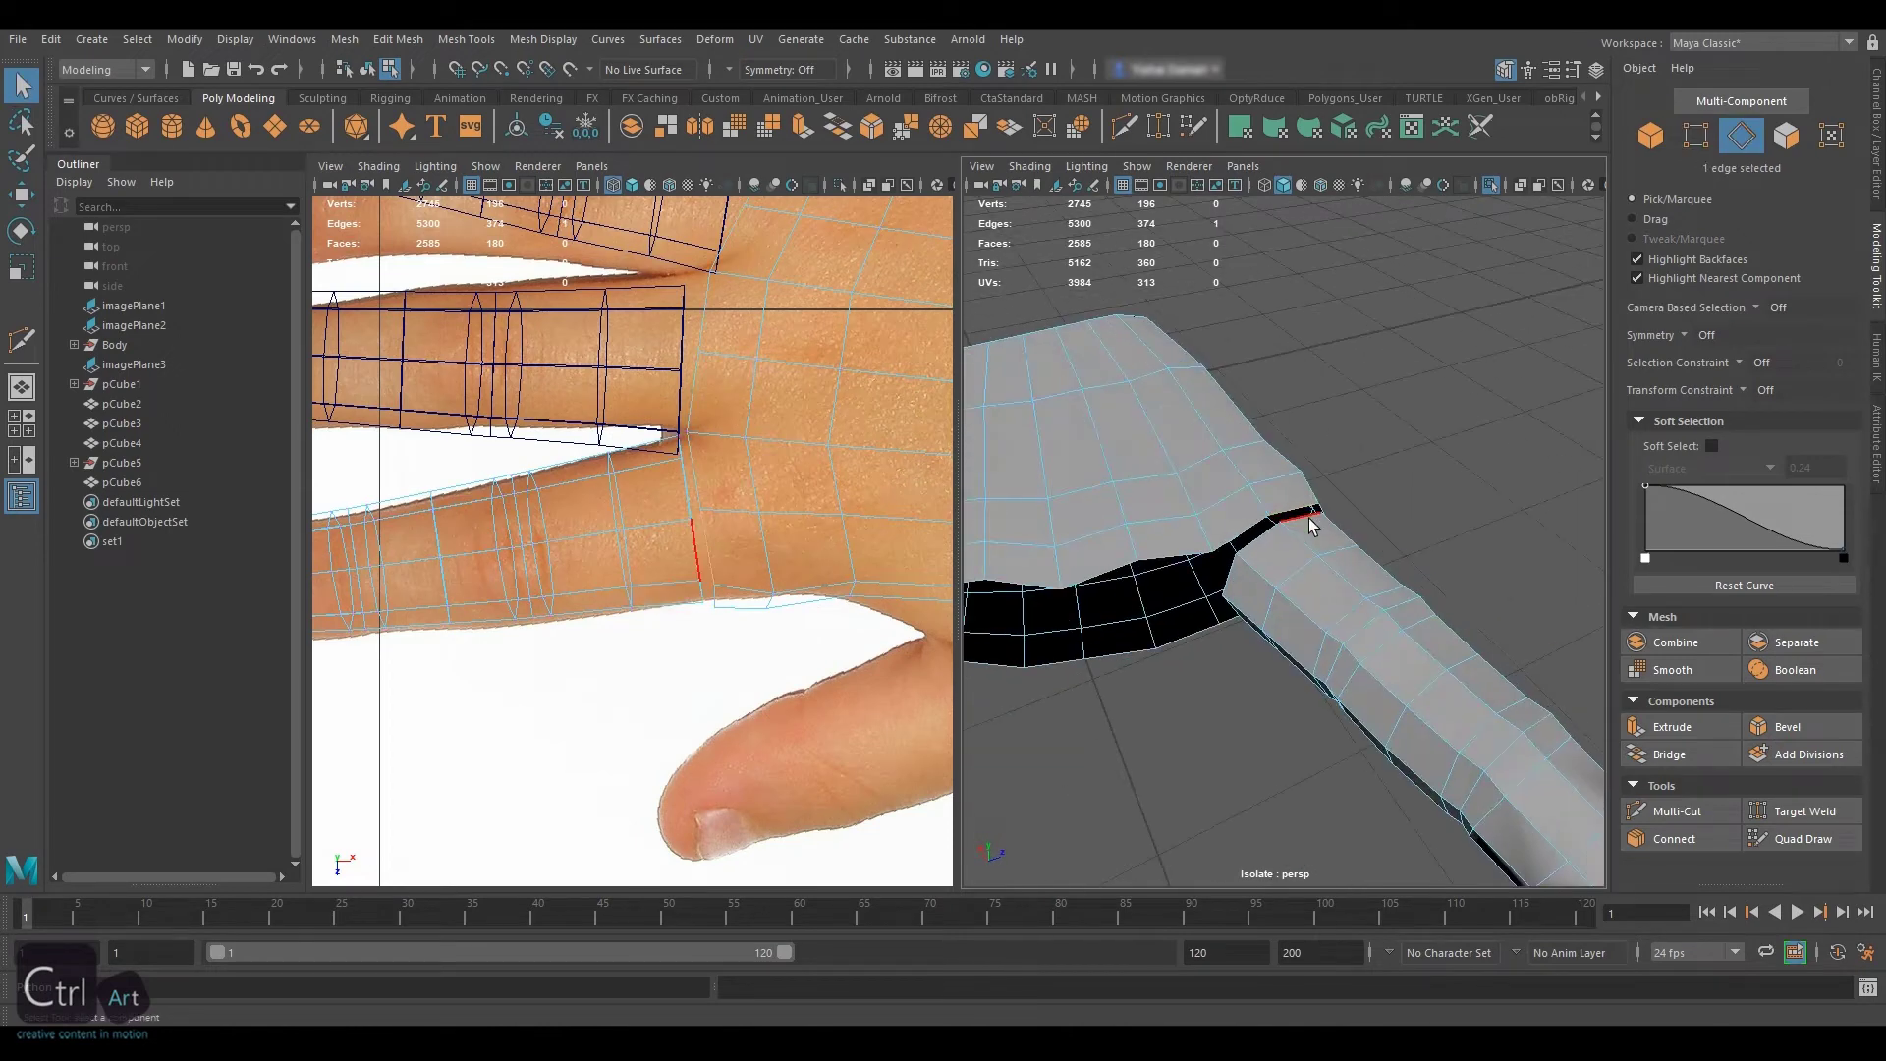
{"action": "left_click", "coordinate": [1670, 753]}
{"action": "left_click", "coordinate": [1670, 753]}
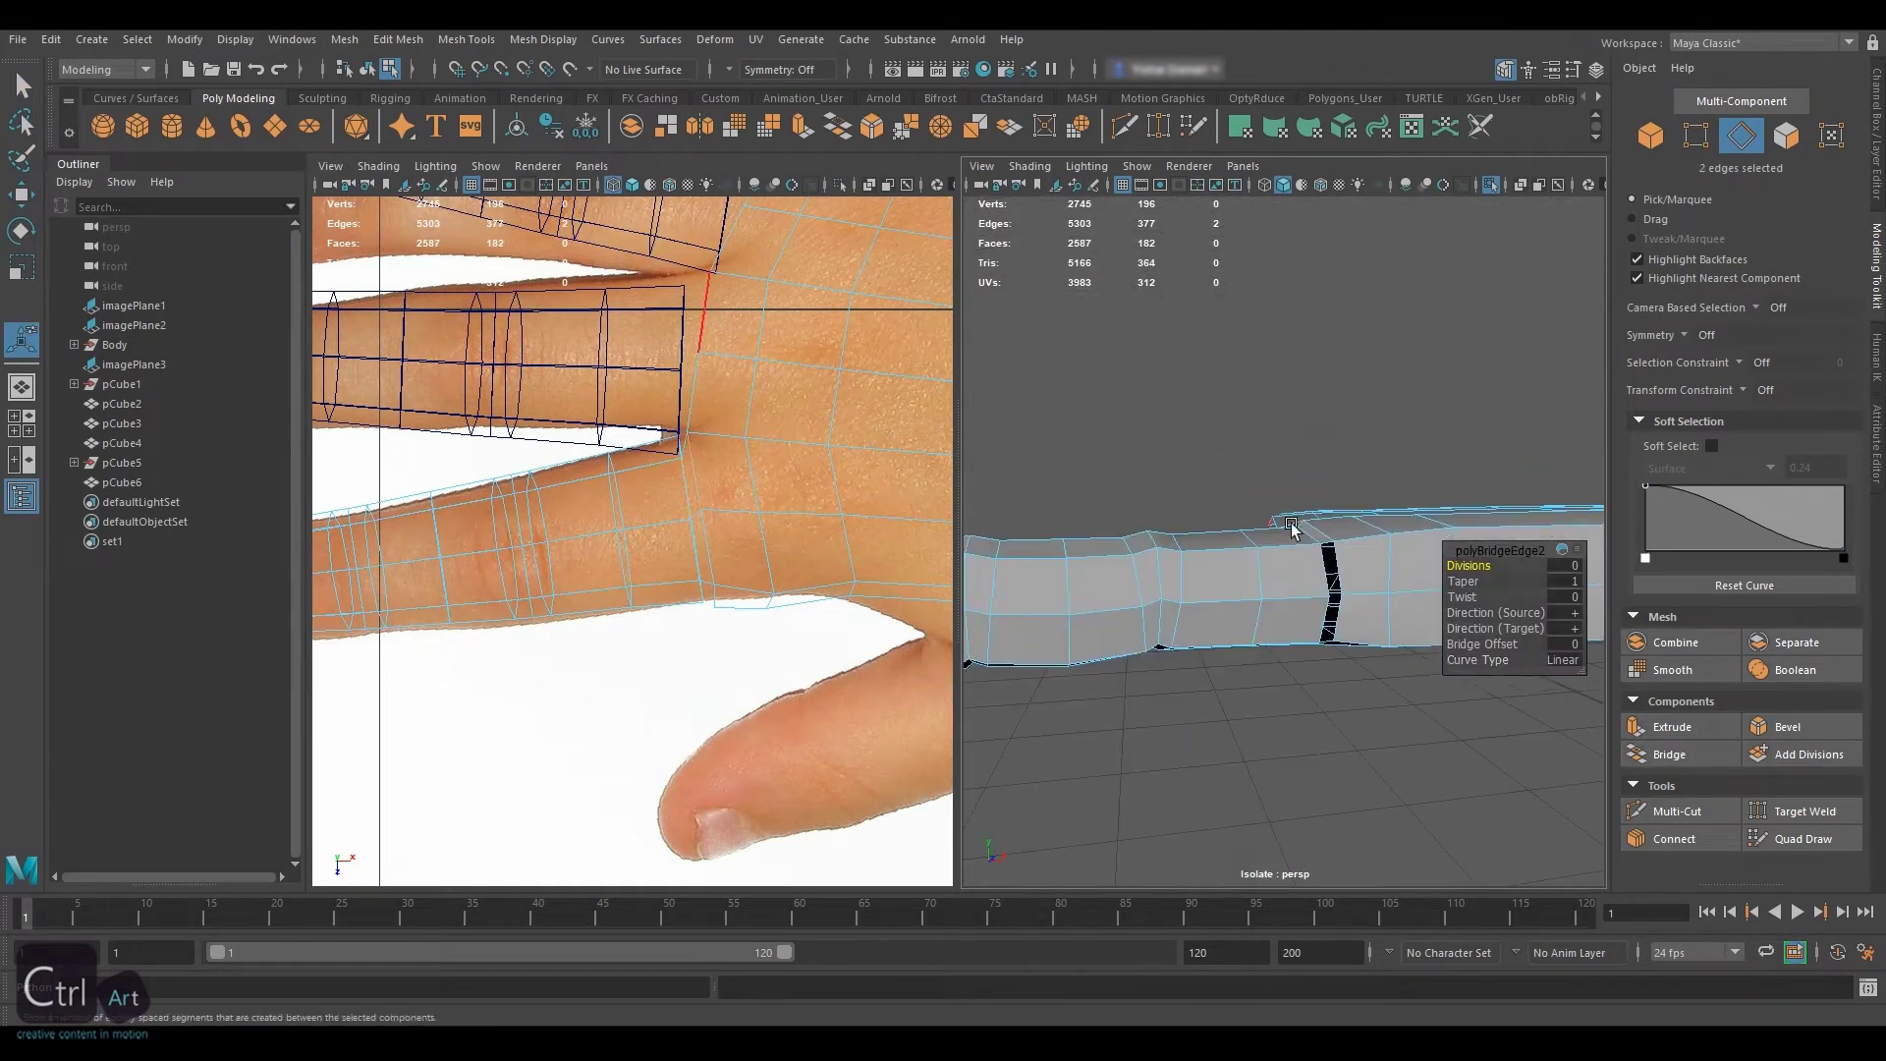
{"action": "left_click", "coordinate": [1670, 755]}
{"action": "left_click_drag", "start_coordinate": [1338, 668], "coordinate": [1339, 516], "text": "alt"}
{"action": "left_click", "coordinate": [1341, 518], "text": "shift"}
{"action": "left_click", "coordinate": [1362, 511], "text": "shift"}
{"action": "left_click", "coordinate": [1671, 757]}
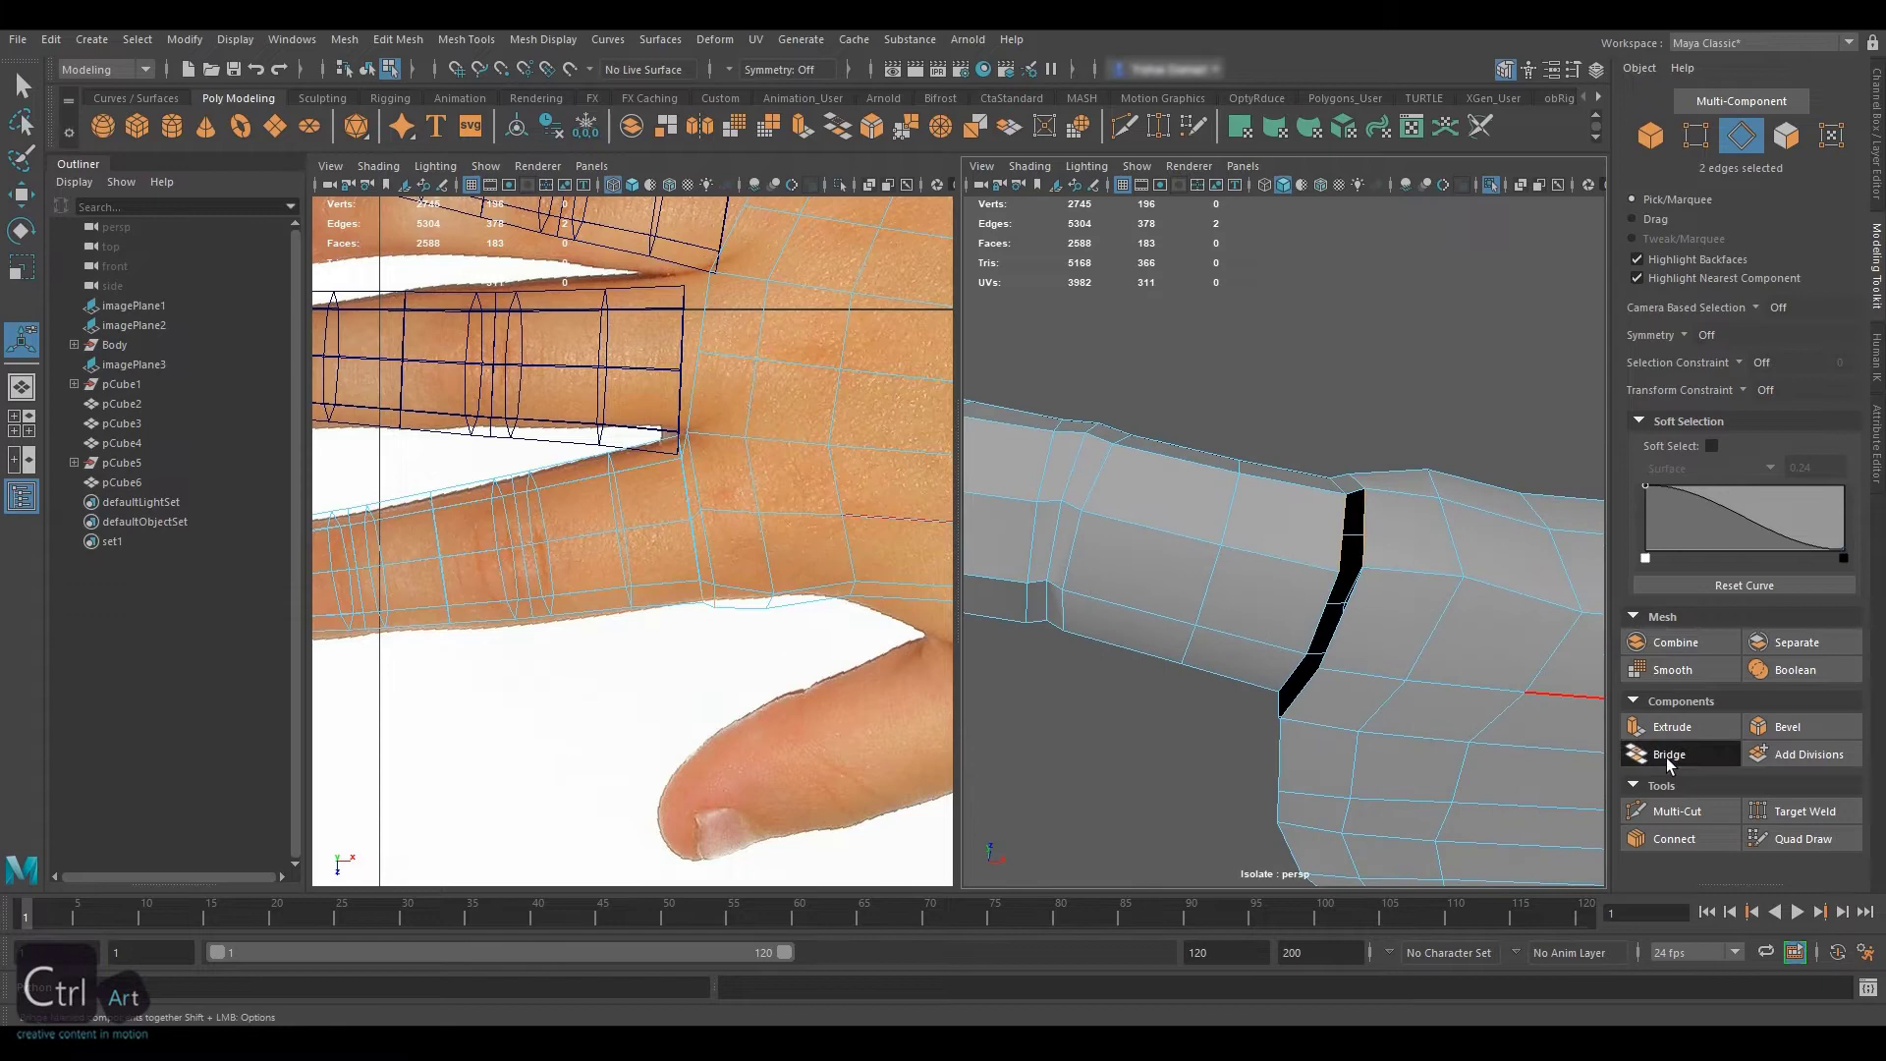
Bridge the remaining side and lower edges of the index finger to the palm
{"action": "left_click", "coordinate": [1336, 621], "text": "shift"}
{"action": "left_click", "coordinate": [1334, 621], "text": "shift"}
{"action": "left_click", "coordinate": [1672, 756]}
{"action": "left_click", "coordinate": [1292, 676]}
{"action": "left_click", "coordinate": [1298, 690], "text": "shift"}
{"action": "left_click", "coordinate": [1684, 763]}
{"action": "left_click_drag", "start_coordinate": [1571, 530], "coordinate": [1446, 546], "text": "alt"}
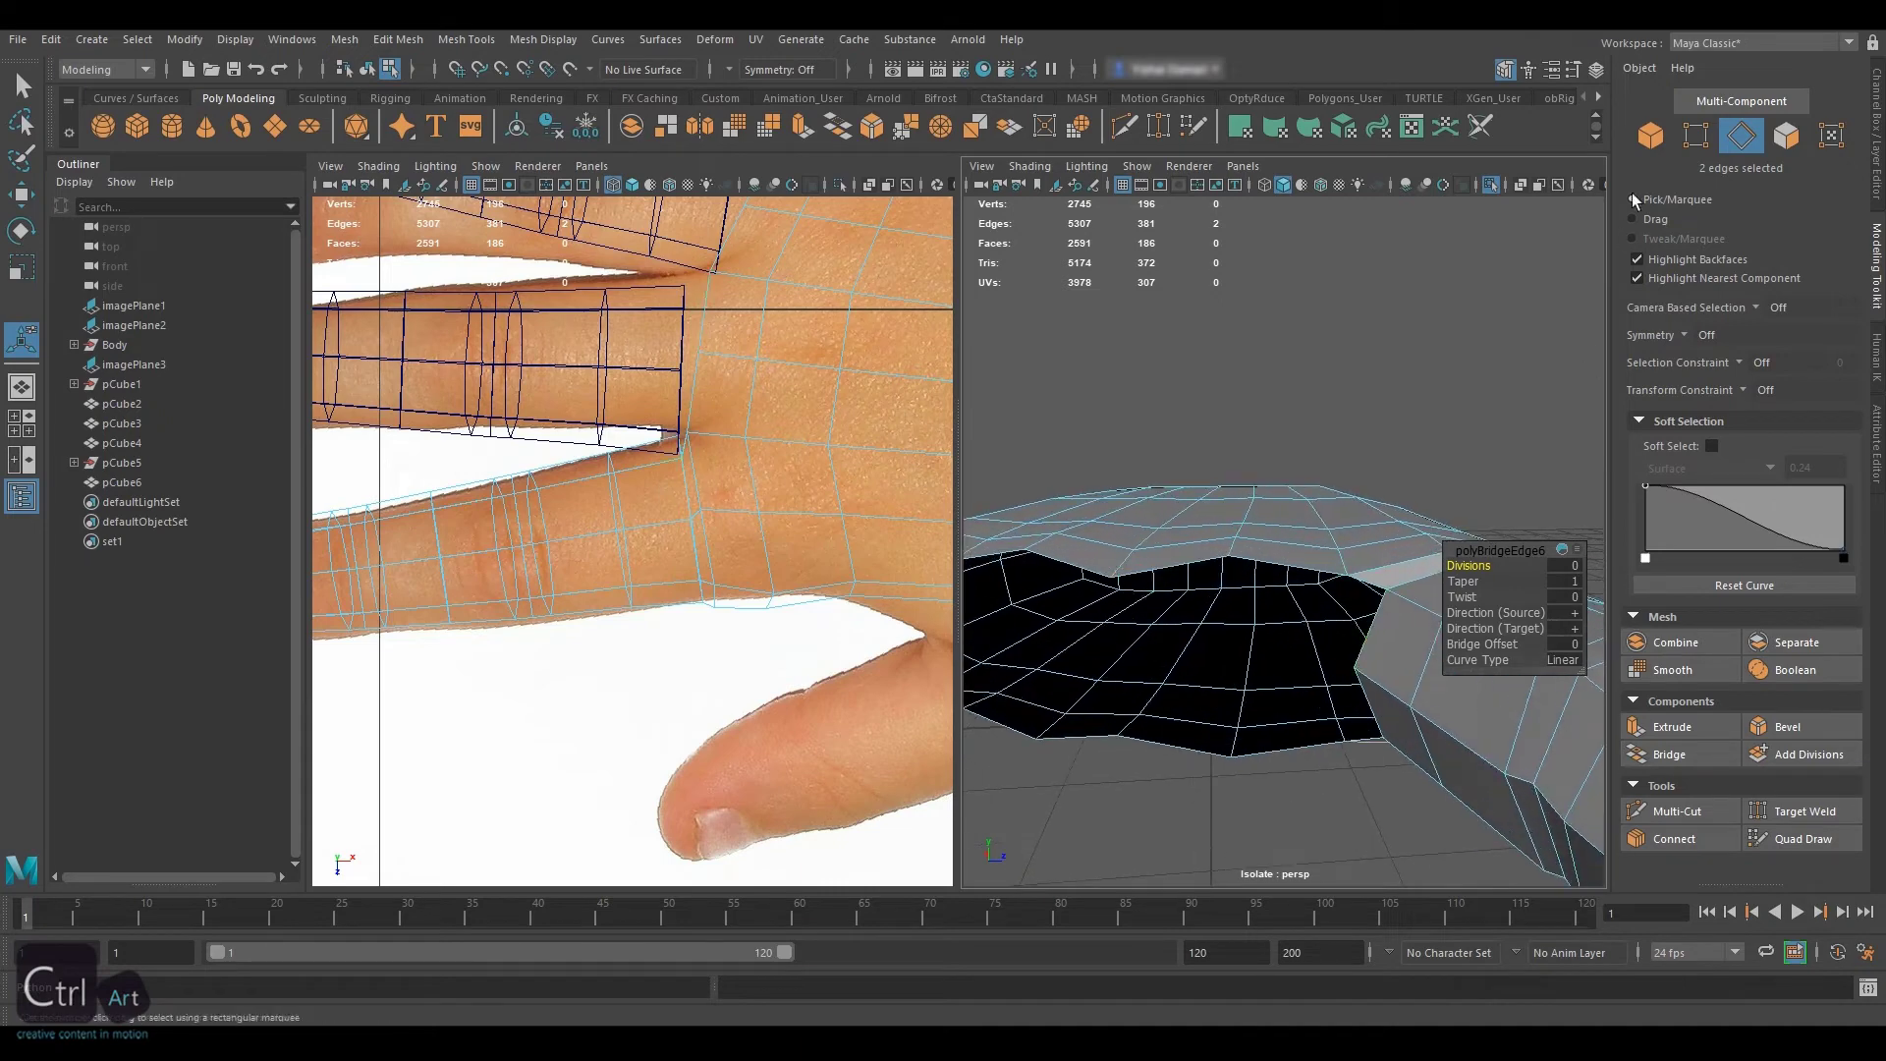
Return to object mode, exit isolation and rotate the middle finger toward the palm opening
{"action": "left_click", "coordinate": [1651, 135]}
{"action": "left_click", "coordinate": [1485, 451]}
{"action": "scroll", "coordinate": [1484, 452], "scroll_direction": "down", "scroll_amount": 8}
{"action": "left_click_drag", "start_coordinate": [1483, 451], "coordinate": [1326, 556], "text": "alt"}
{"action": "key", "text": "ctrl+1"}
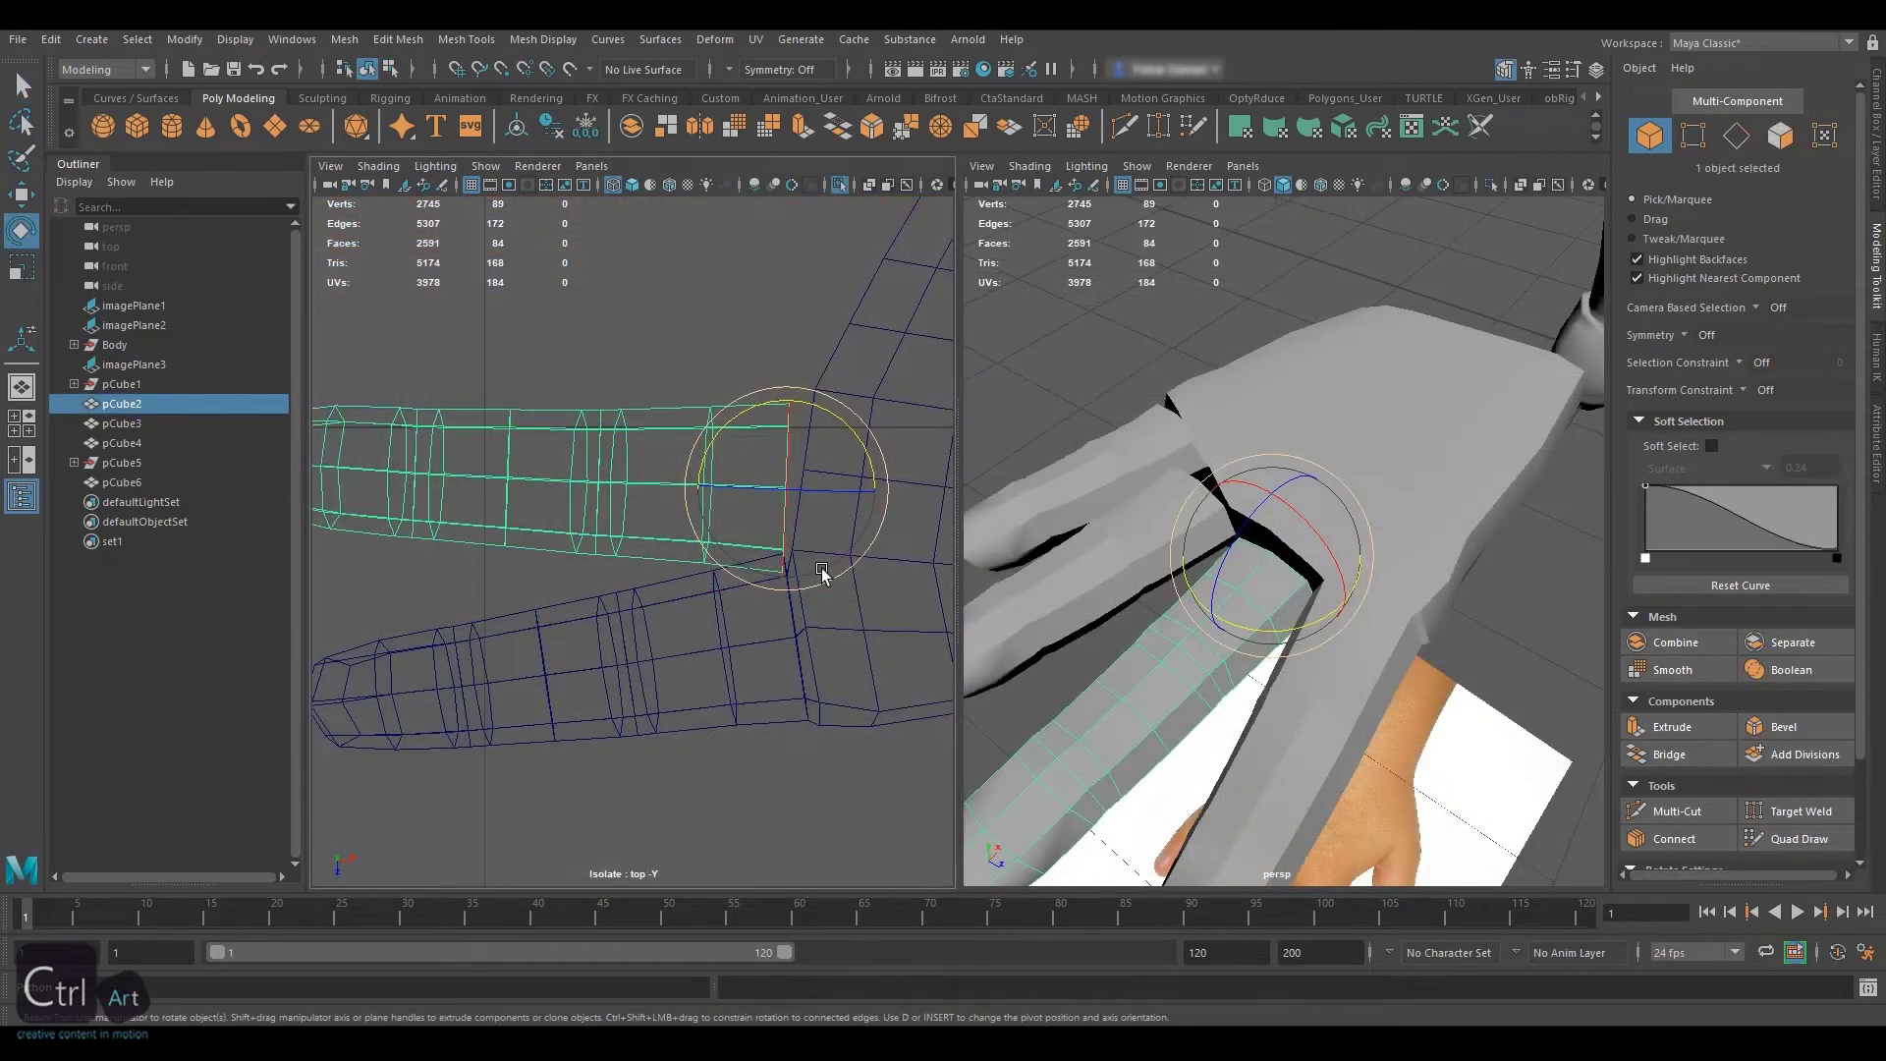
{"action": "left_click_drag", "start_coordinate": [842, 428], "coordinate": [849, 435]}
Move the middle finger against the palm opening beside the index finger and fine-tune its rotation
{"action": "left_click_drag", "start_coordinate": [1375, 511], "coordinate": [1219, 580], "text": "alt"}
{"action": "key", "text": "w"}
{"action": "left_click_drag", "start_coordinate": [876, 499], "coordinate": [891, 501]}
{"action": "left_click_drag", "start_coordinate": [789, 573], "coordinate": [791, 558]}
{"action": "key", "text": "e"}
{"action": "left_click_drag", "start_coordinate": [871, 433], "coordinate": [874, 438]}
{"action": "key", "text": "w"}
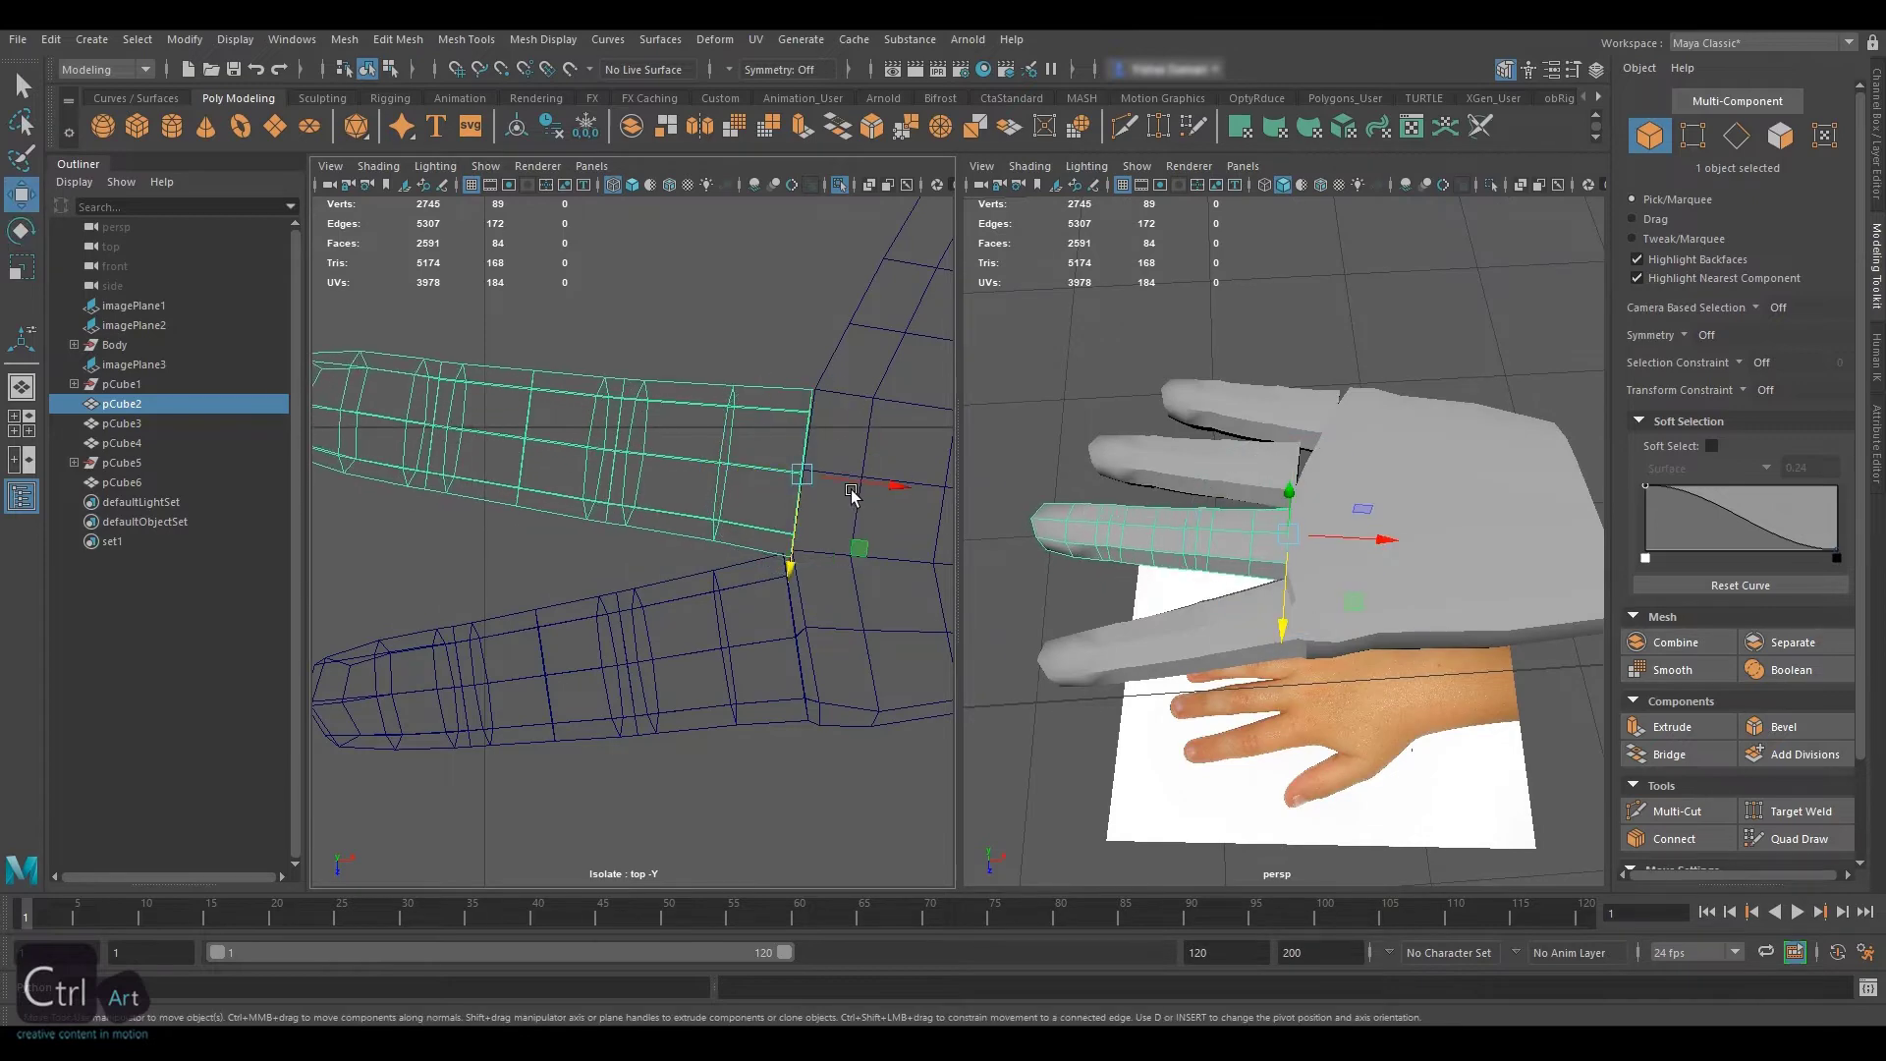
{"action": "left_click_drag", "start_coordinate": [787, 542], "coordinate": [787, 538]}
Scale the middle finger vertically toward the palm opening's height and isolate it together with the palm mesh
{"action": "left_click_drag", "start_coordinate": [1159, 511], "coordinate": [1335, 408], "text": "alt"}
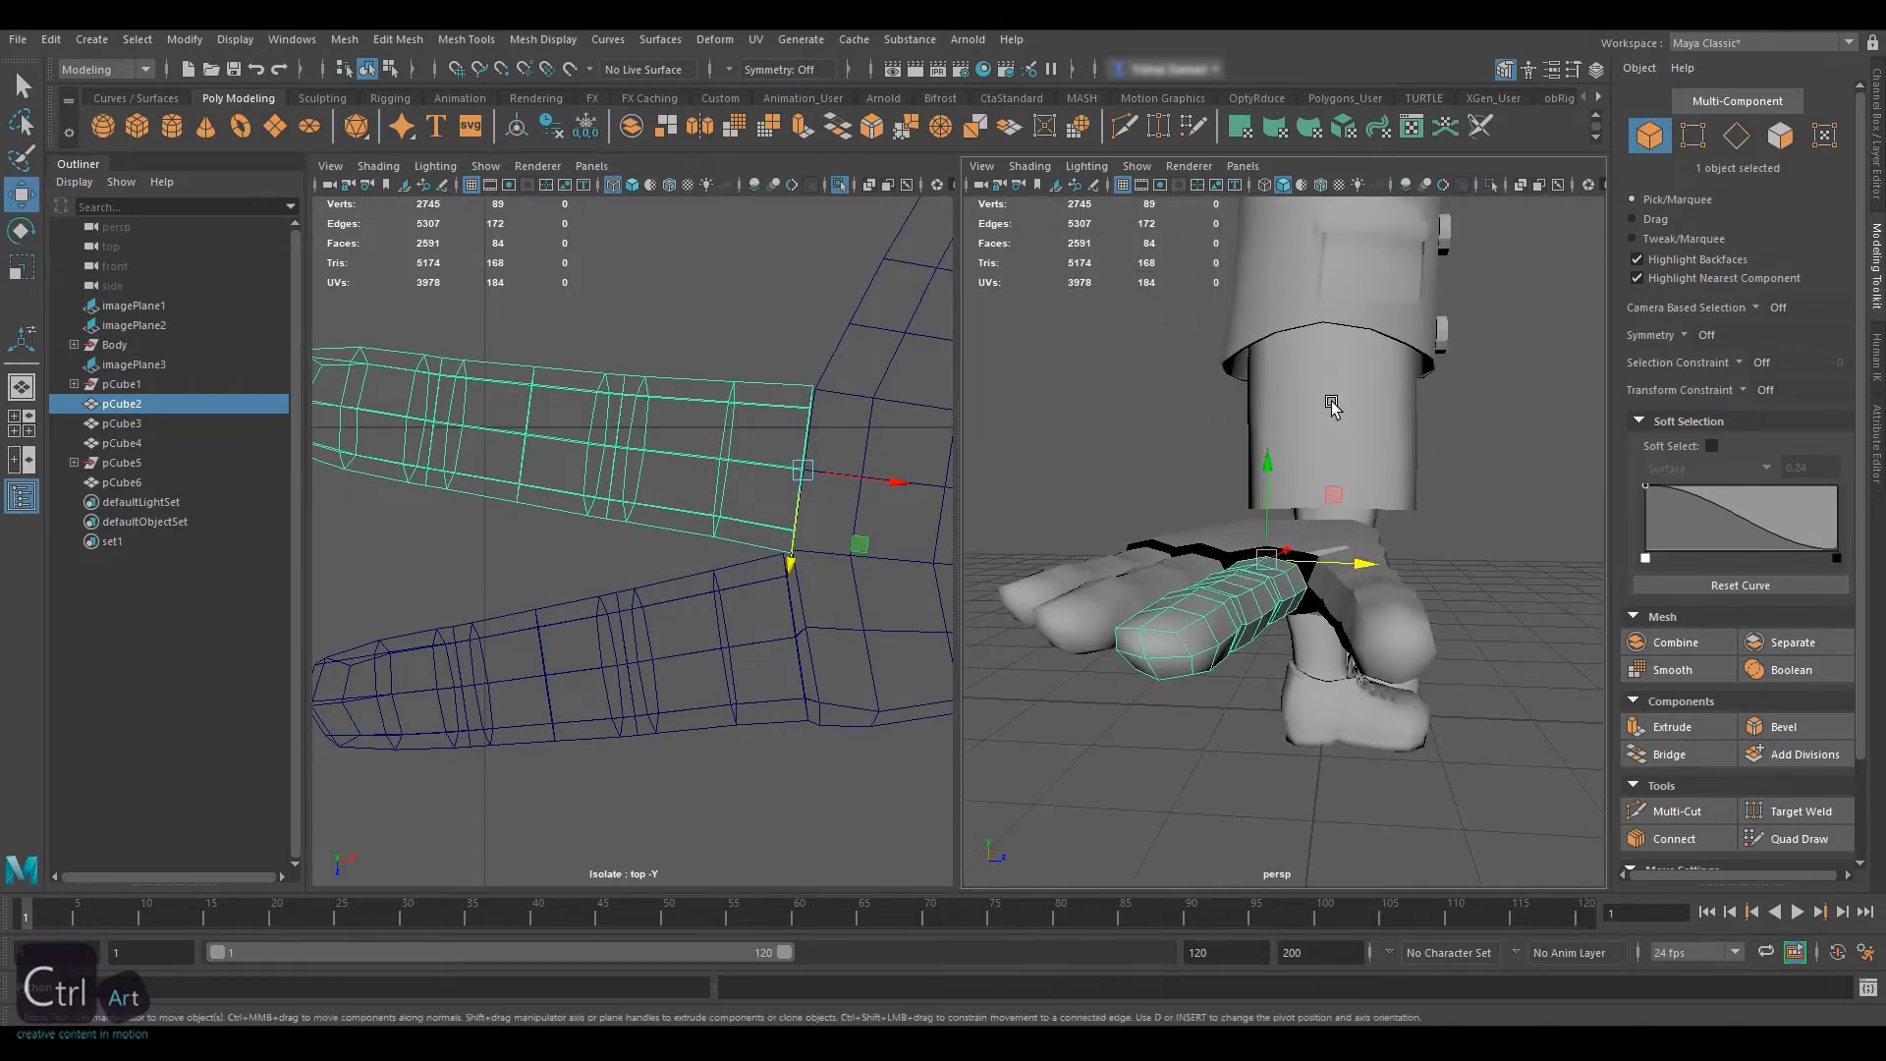
{"action": "key", "text": "r"}
{"action": "left_click_drag", "start_coordinate": [1268, 464], "coordinate": [1265, 450]}
{"action": "key", "text": "w"}
{"action": "left_click_drag", "start_coordinate": [1267, 432], "coordinate": [1342, 491], "text": "alt"}
{"action": "left_click", "coordinate": [1317, 499], "text": "shift"}
{"action": "key", "text": "ctrl+1"}
Try to reposition the palm opening's vertex between the index and middle fingers, and undo the change
{"action": "scroll", "coordinate": [1269, 525], "scroll_direction": "up", "scroll_amount": 6}
{"action": "left_click", "coordinate": [1344, 532]}
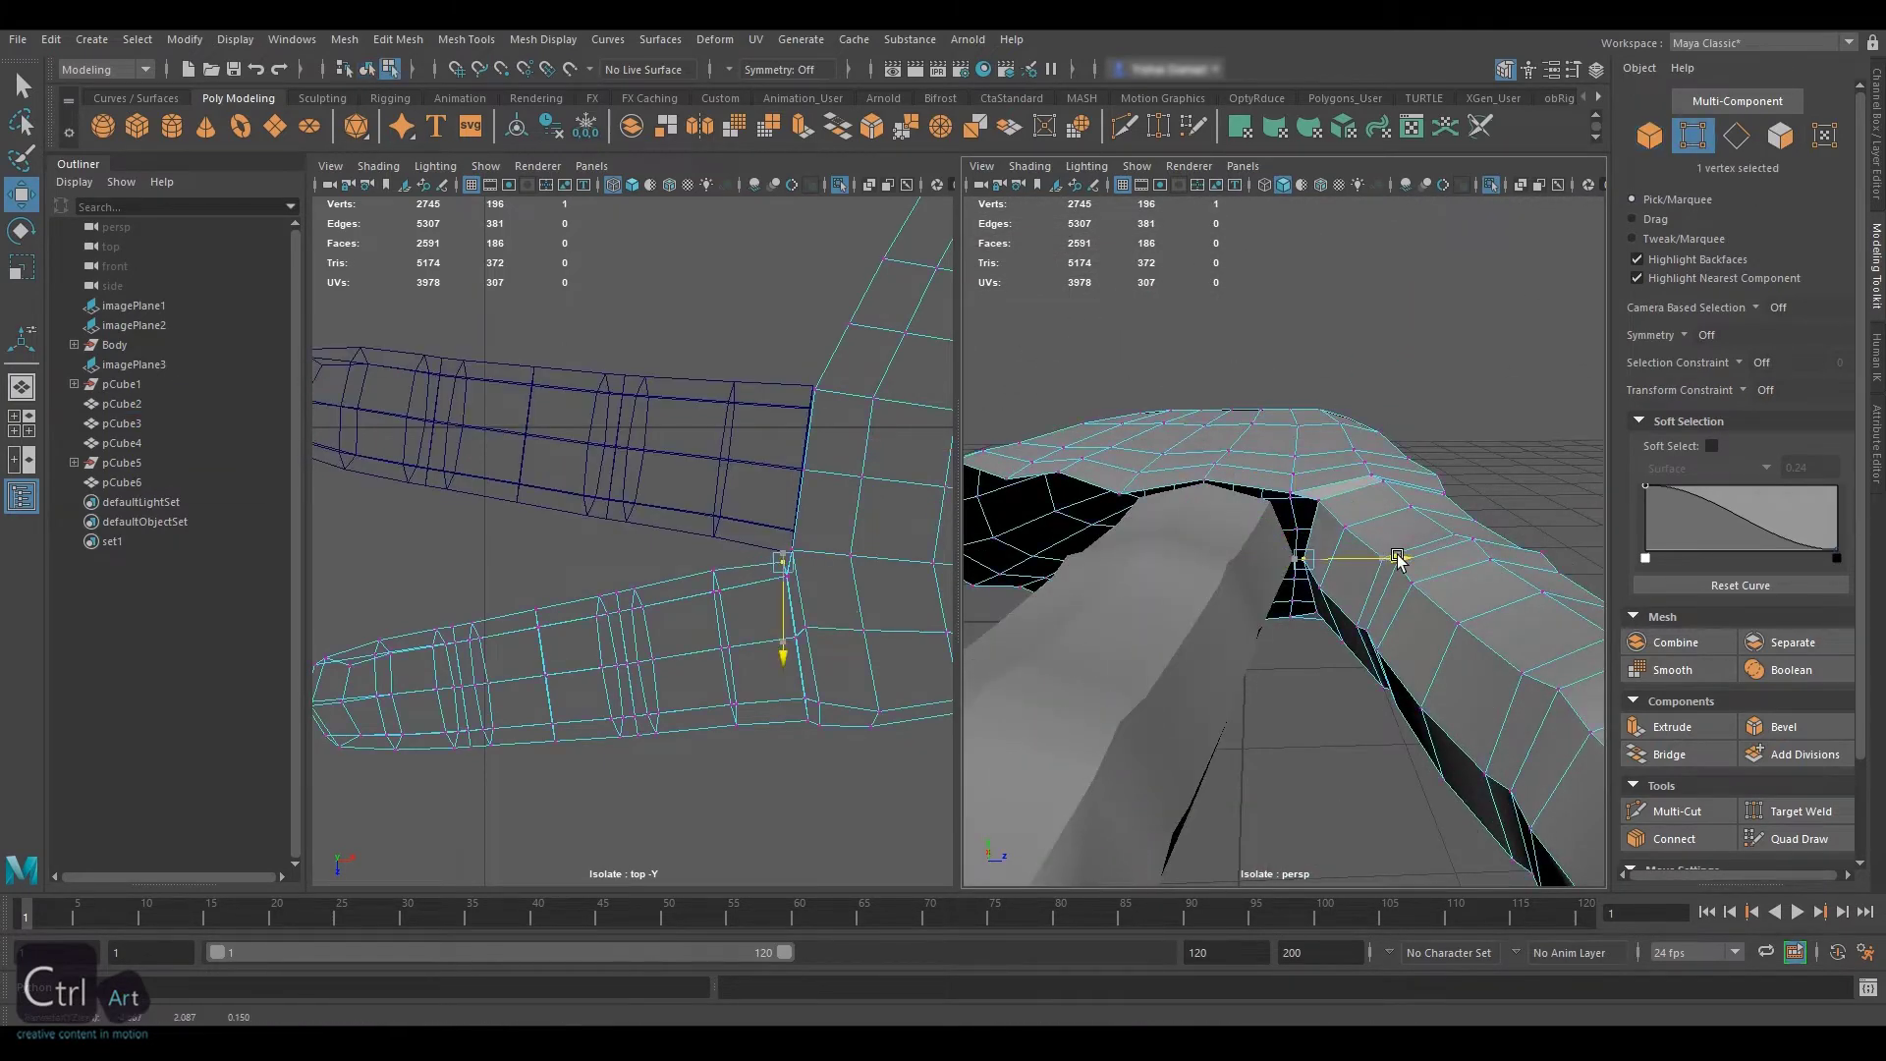
{"action": "key", "text": "ctrl+z"}
{"action": "key", "text": "ctrl+z"}
{"action": "key", "text": "ctrl+z"}
{"action": "right_click_drag", "start_coordinate": [1425, 476], "coordinate": [1361, 477]}
{"action": "left_click", "coordinate": [1295, 557]}
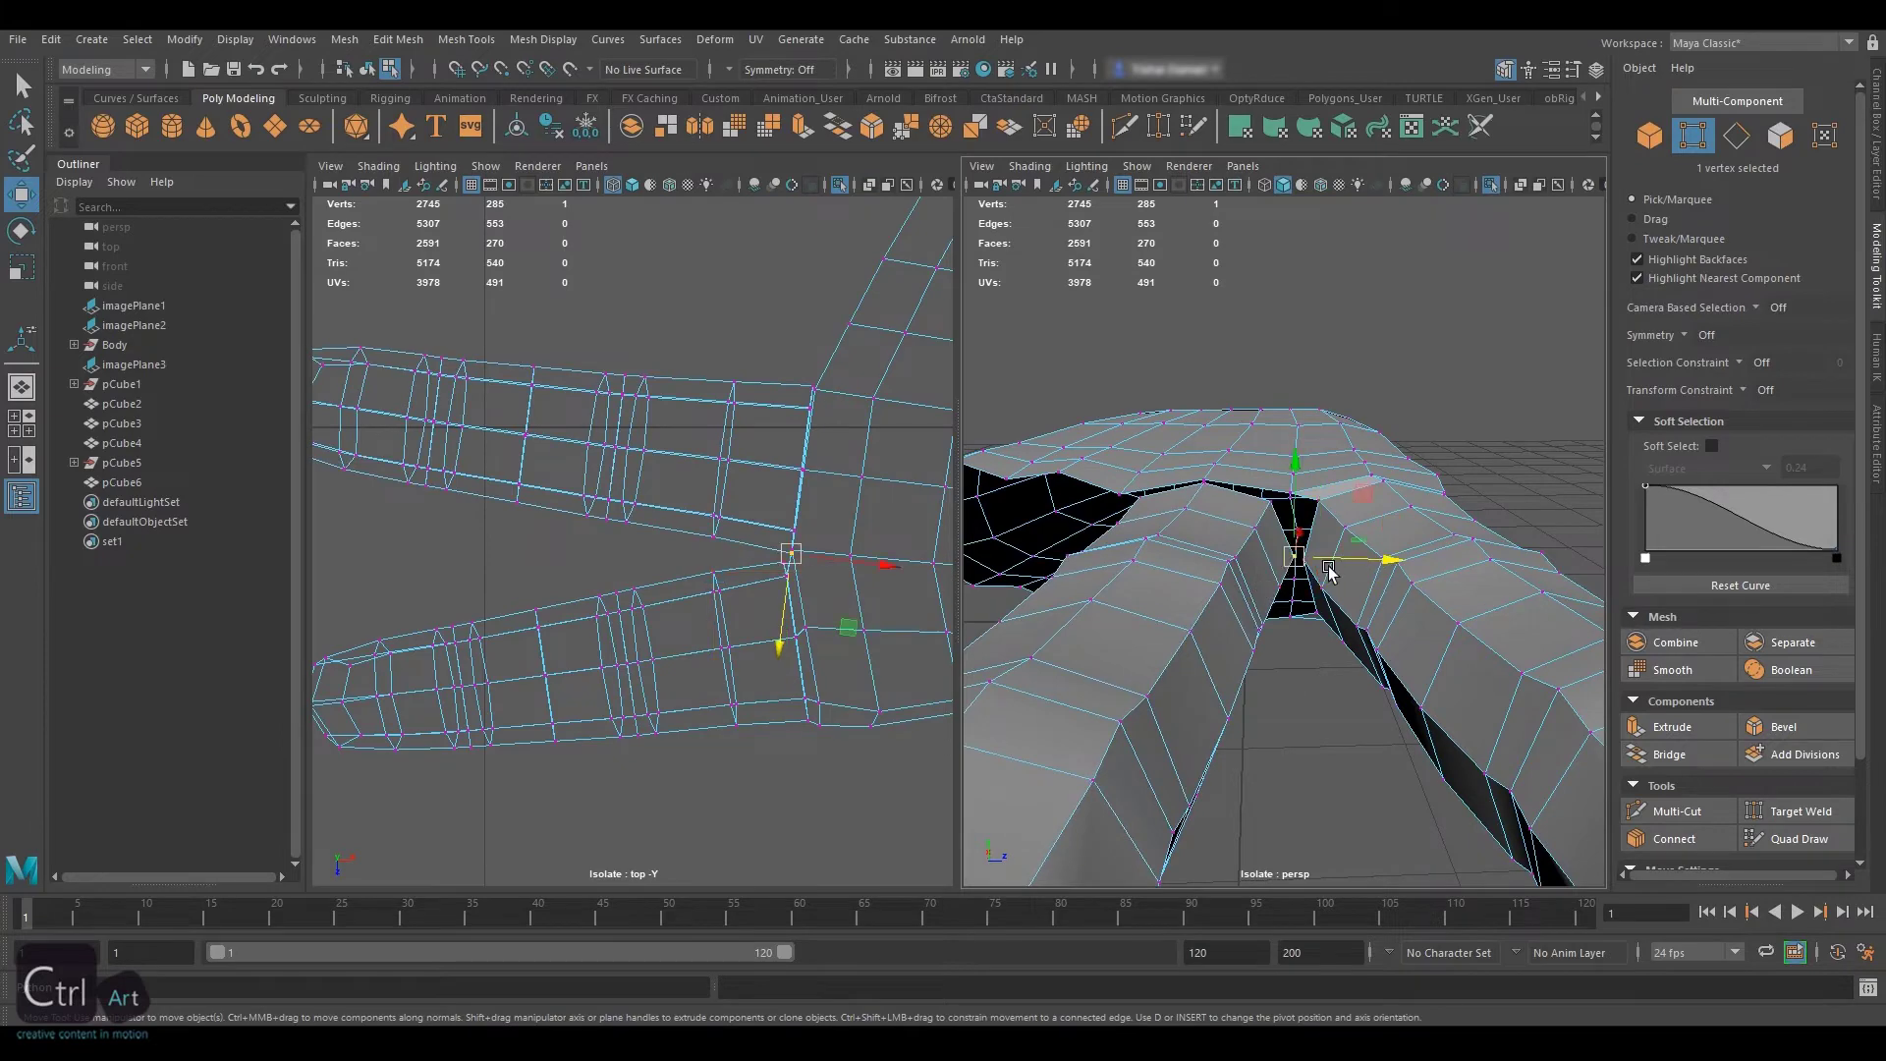
Select the middle finger and the palm mesh as objects and combine them into one mesh
{"action": "left_click", "coordinate": [1654, 138]}
{"action": "left_click_drag", "start_coordinate": [1415, 471], "coordinate": [1375, 570], "text": "alt"}
{"action": "left_click", "coordinate": [1398, 551]}
{"action": "left_click_drag", "start_coordinate": [1154, 602], "coordinate": [1110, 430]}
{"action": "left_click", "coordinate": [1159, 550], "text": "shift"}
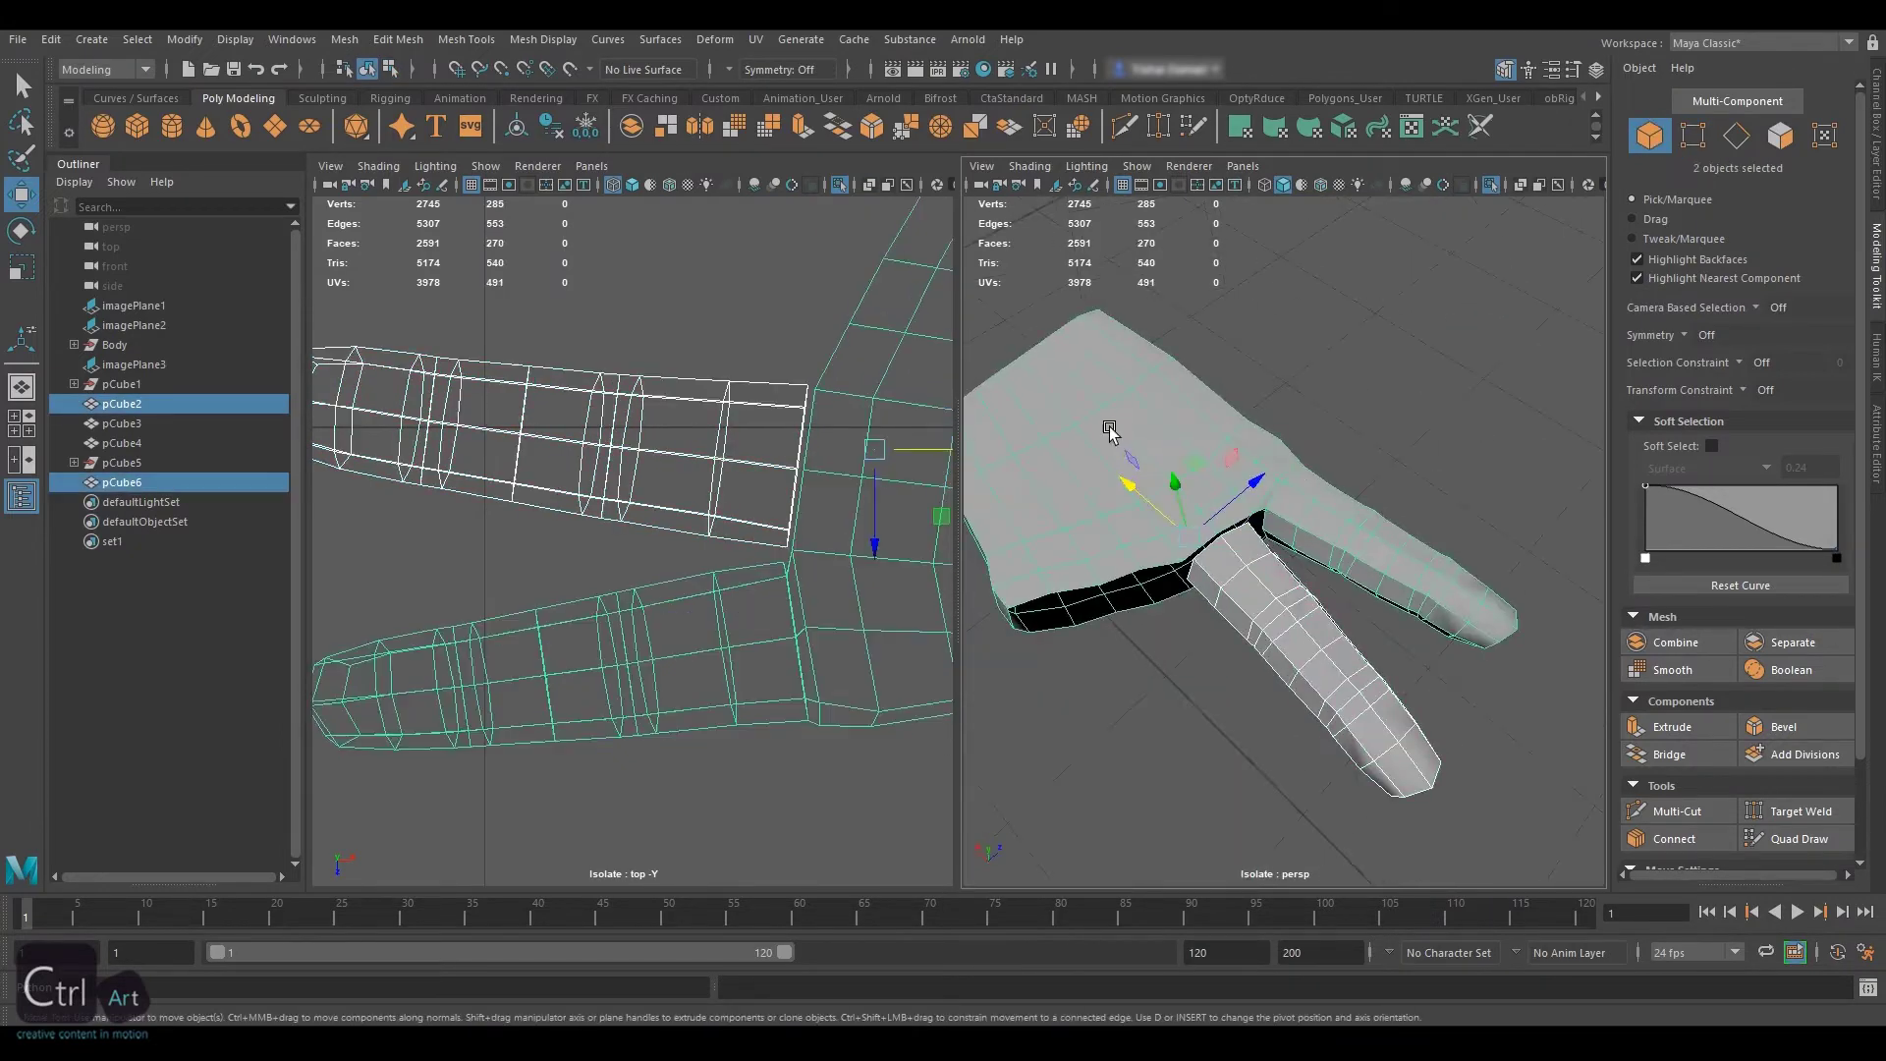
{"action": "left_click", "coordinate": [344, 39]}
{"action": "left_click", "coordinate": [401, 115]}
Bridge the first pair of facing top edges between the middle finger and the palm
{"action": "left_click_drag", "start_coordinate": [1296, 472], "coordinate": [1376, 491], "text": "alt"}
{"action": "right_click_drag", "start_coordinate": [1386, 511], "coordinate": [1383, 438]}
{"action": "left_click", "coordinate": [1454, 511]}
{"action": "left_click_drag", "start_coordinate": [1381, 438], "coordinate": [1316, 491], "text": "alt"}
{"action": "left_click", "coordinate": [1302, 533]}
{"action": "left_click", "coordinate": [1251, 545], "text": "shift"}
{"action": "scroll", "coordinate": [1253, 545], "scroll_direction": "up", "scroll_amount": 5}
{"action": "left_click", "coordinate": [1307, 520]}
{"action": "left_click", "coordinate": [1277, 534], "text": "shift"}
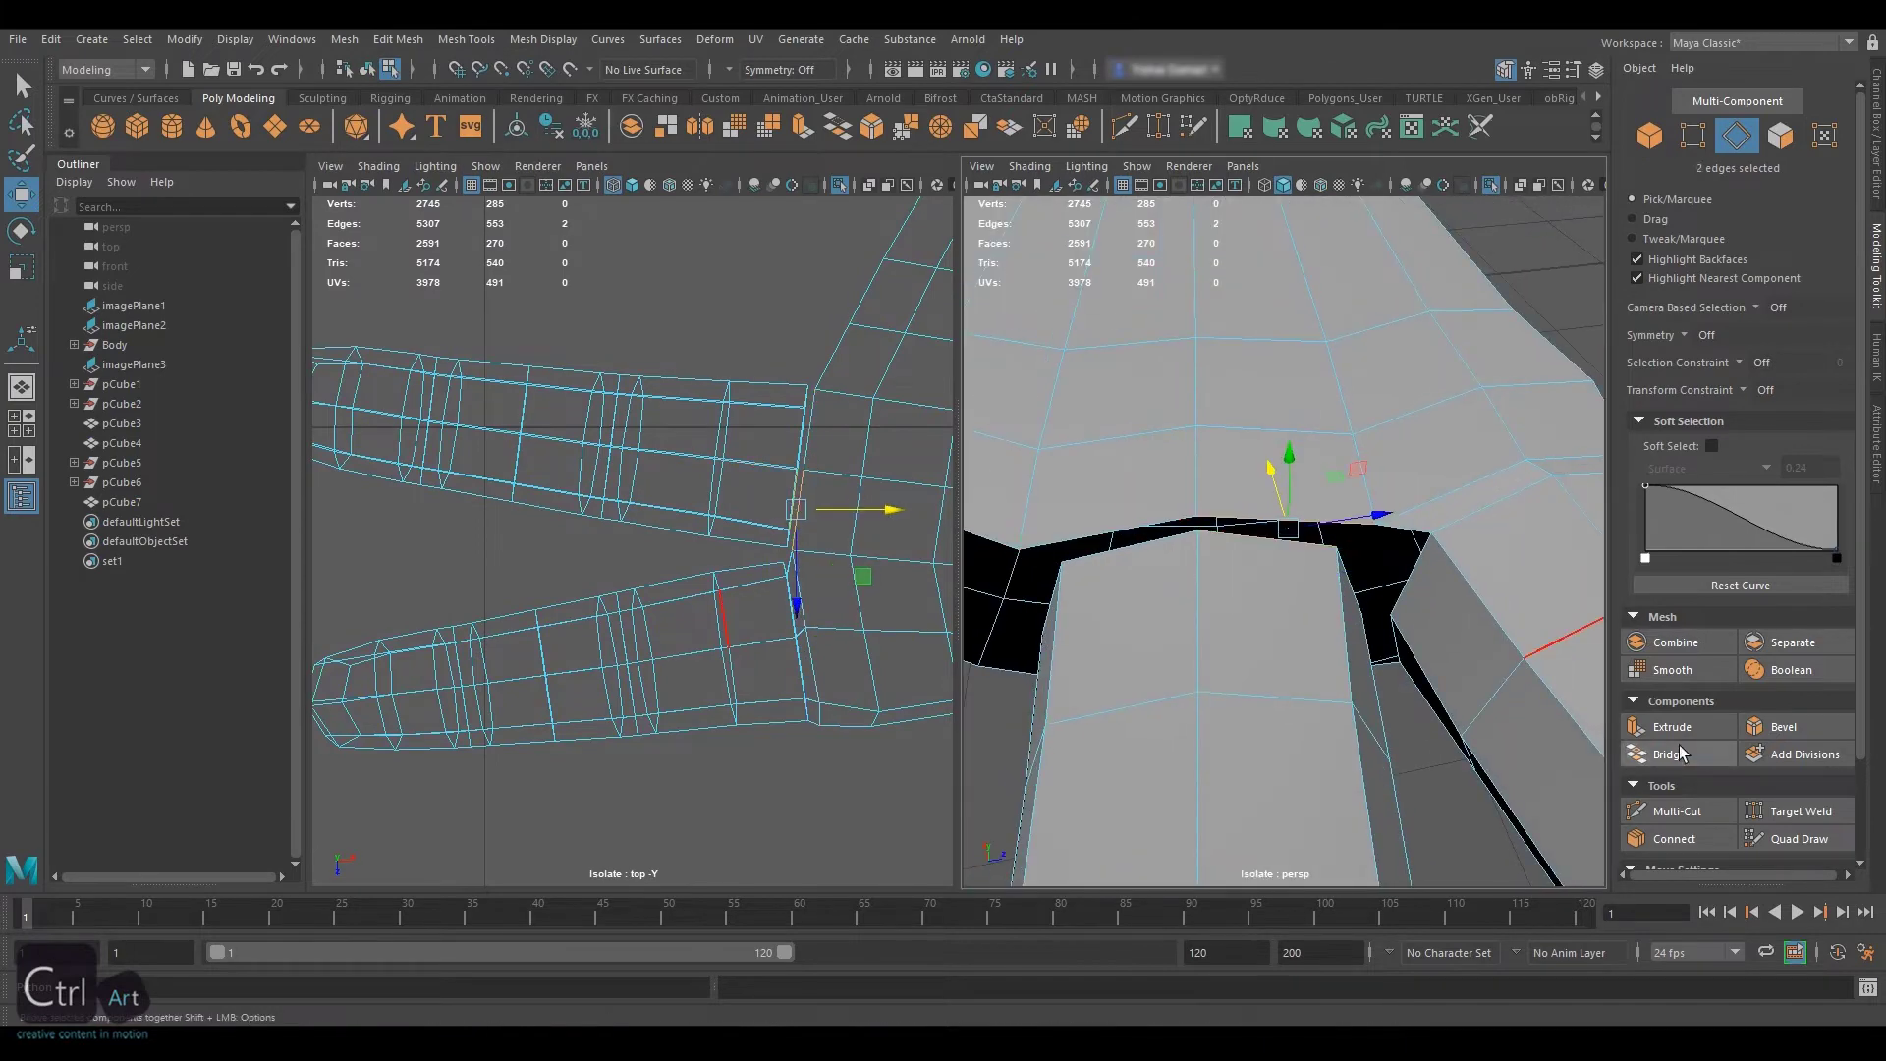
{"action": "left_click", "coordinate": [1678, 753]}
Bridge the middle finger's other top edge and its underside edges to the palm
{"action": "left_click", "coordinate": [1095, 530]}
{"action": "left_click", "coordinate": [1115, 542], "text": "shift"}
{"action": "left_click", "coordinate": [1671, 755]}
{"action": "left_click_drag", "start_coordinate": [1306, 786], "coordinate": [1247, 845], "text": "alt"}
{"action": "left_click", "coordinate": [1289, 640]}
{"action": "left_click", "coordinate": [1299, 650], "text": "shift"}
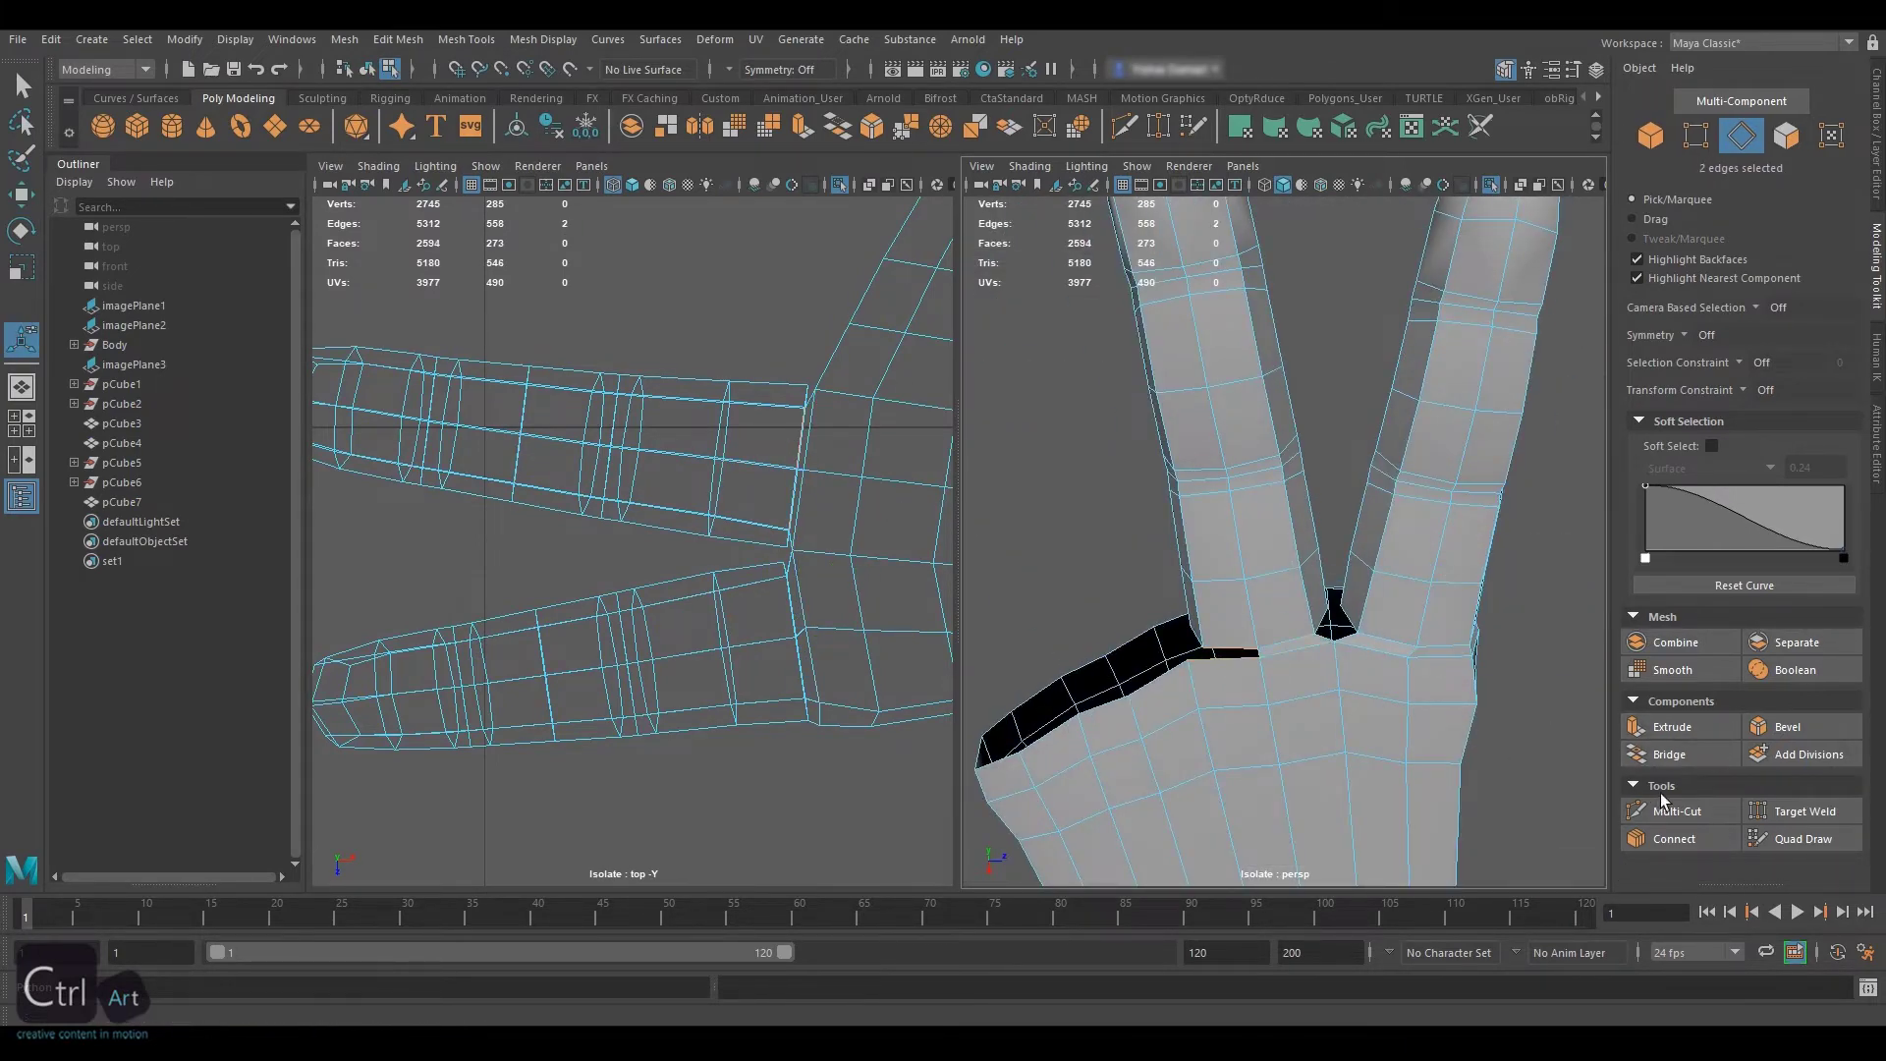
{"action": "left_click", "coordinate": [1669, 753]}
{"action": "left_click_drag", "start_coordinate": [1277, 668], "coordinate": [1220, 756], "text": "alt"}
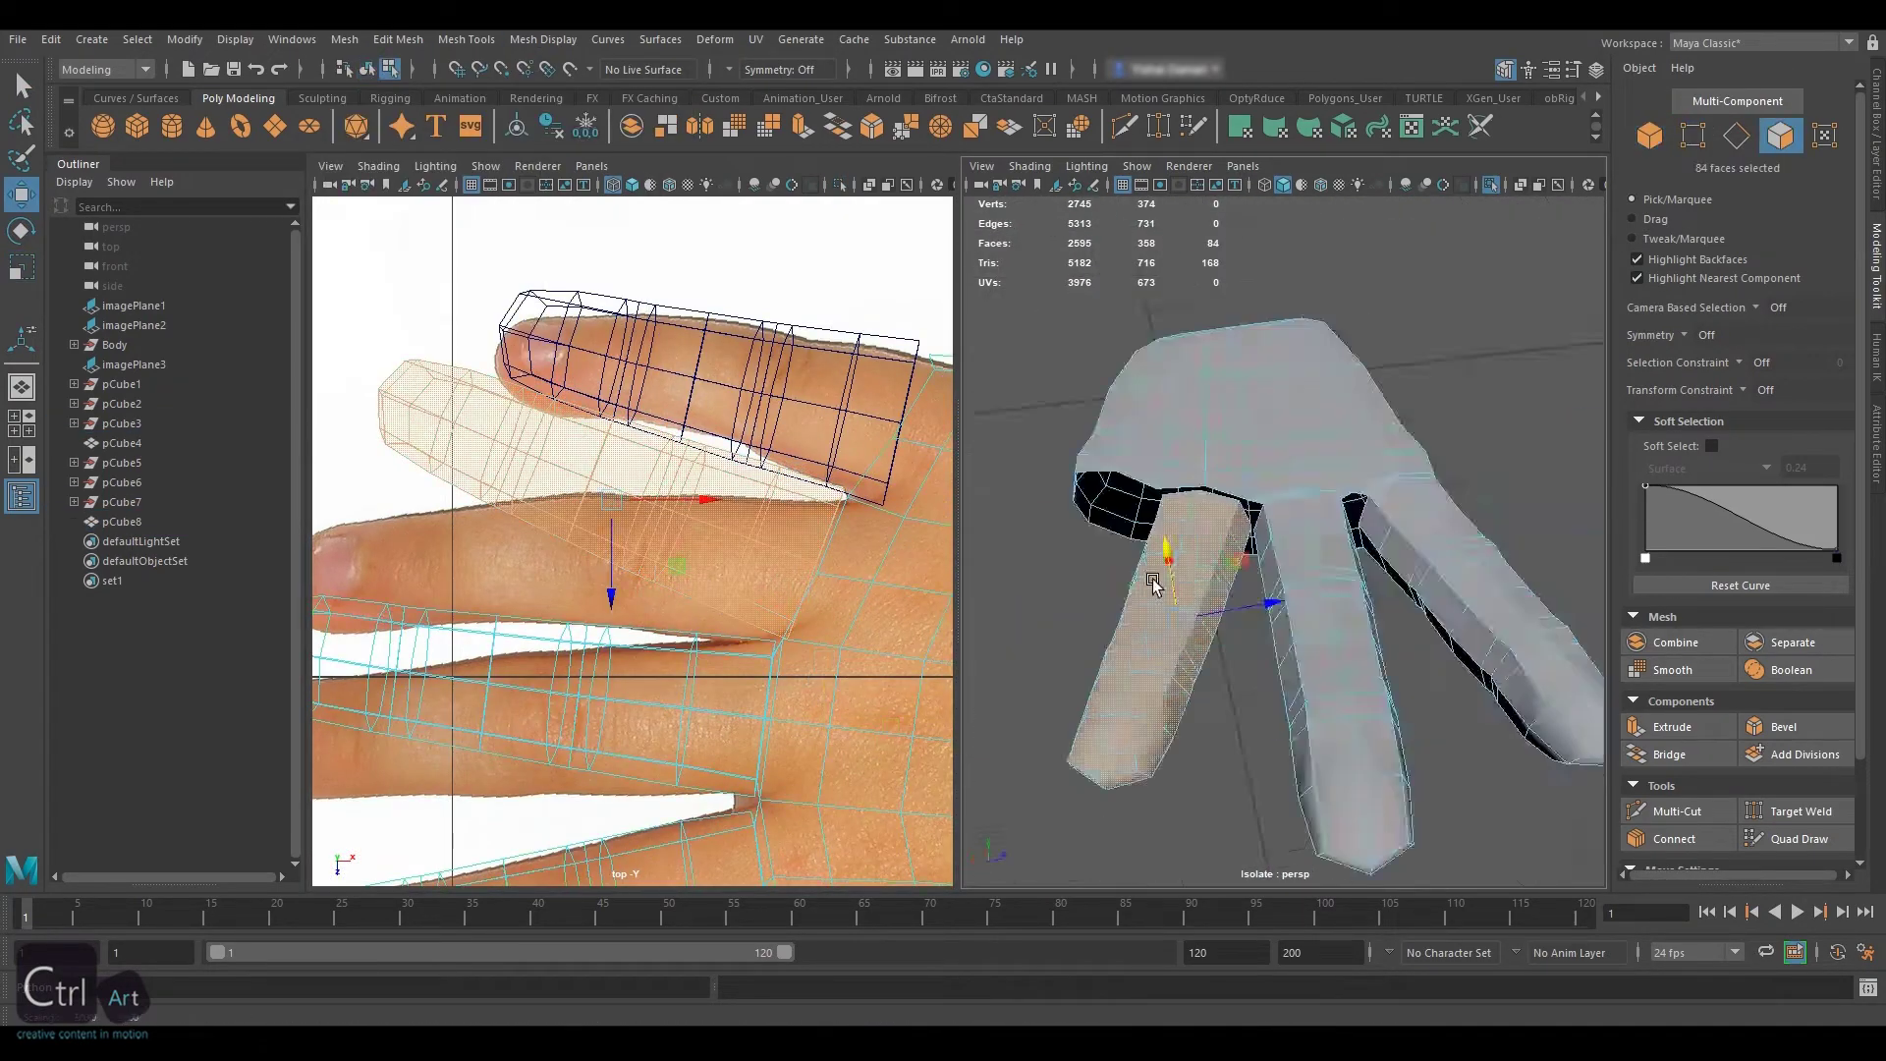
Bridge the facing edges in the gap between the index and middle fingers and cut a centre edge loop through the new faces
{"action": "scroll", "coordinate": [1408, 519], "scroll_direction": "up", "scroll_amount": 10}
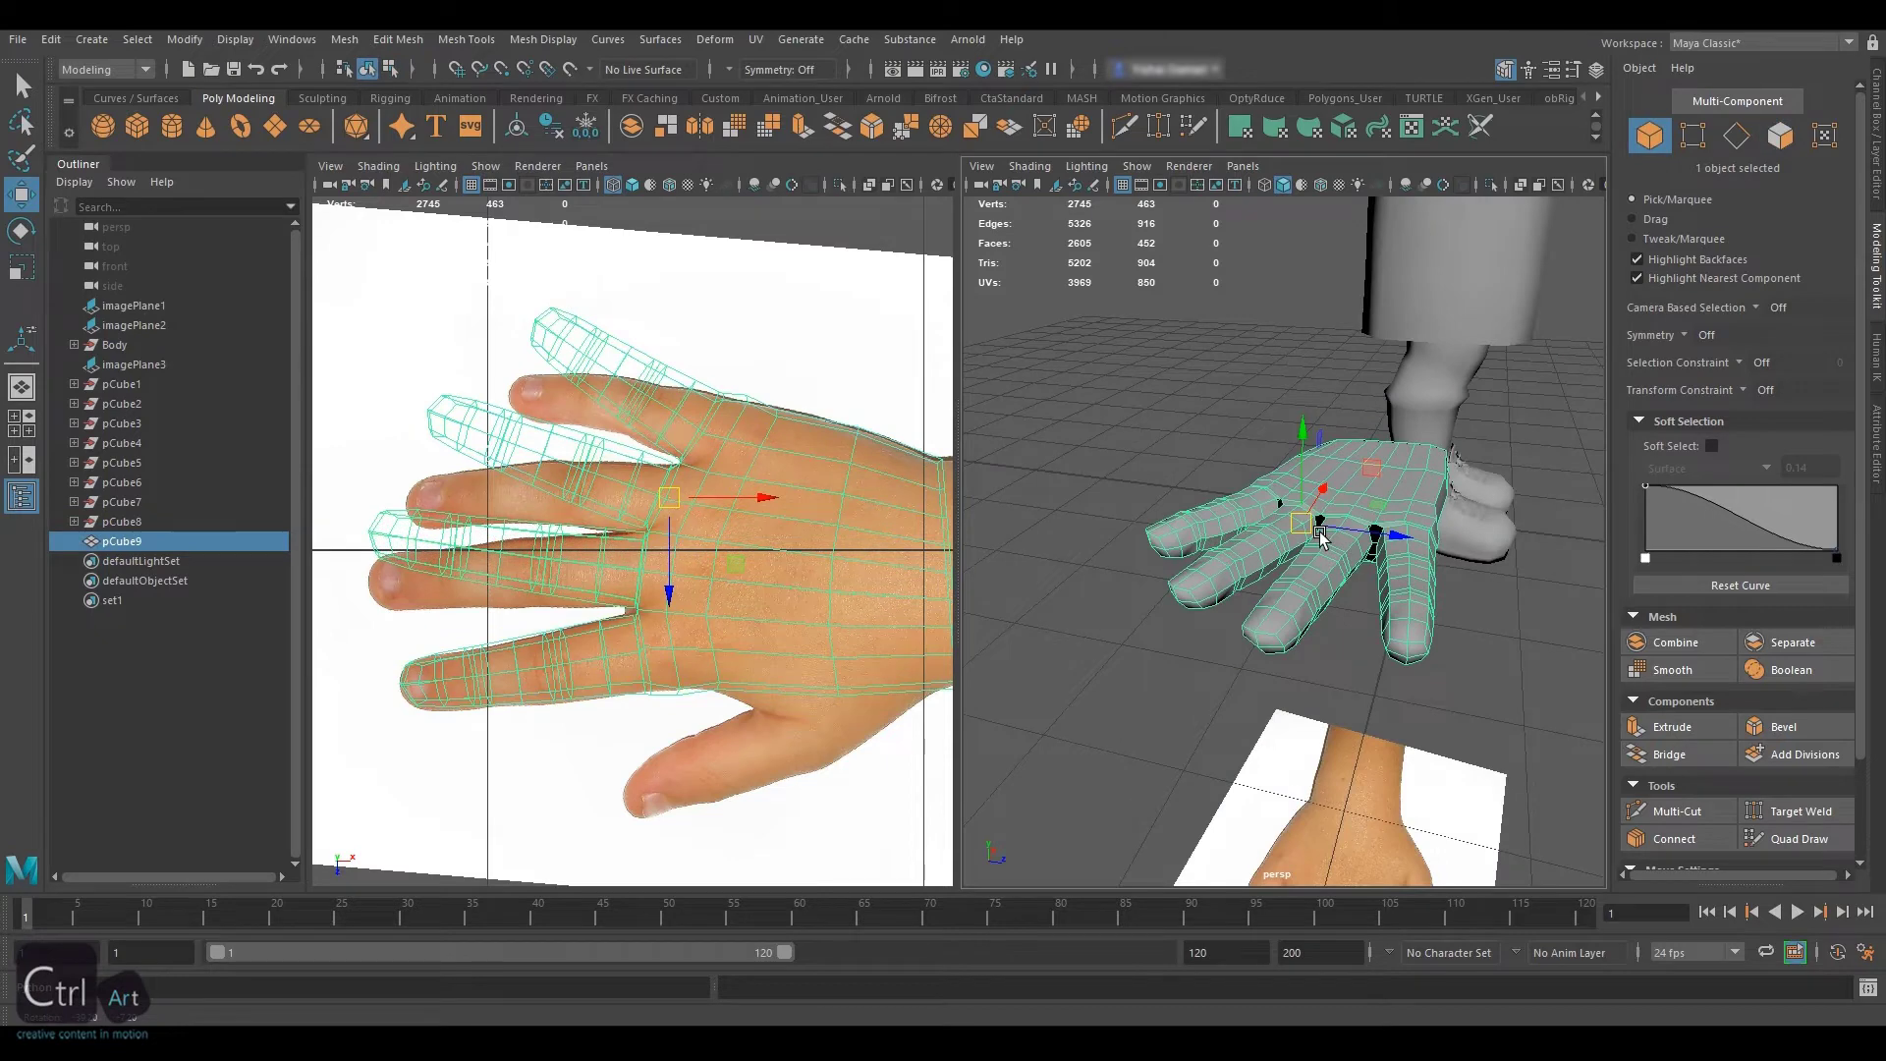
{"action": "scroll", "coordinate": [1319, 538], "scroll_direction": "up", "scroll_amount": 10}
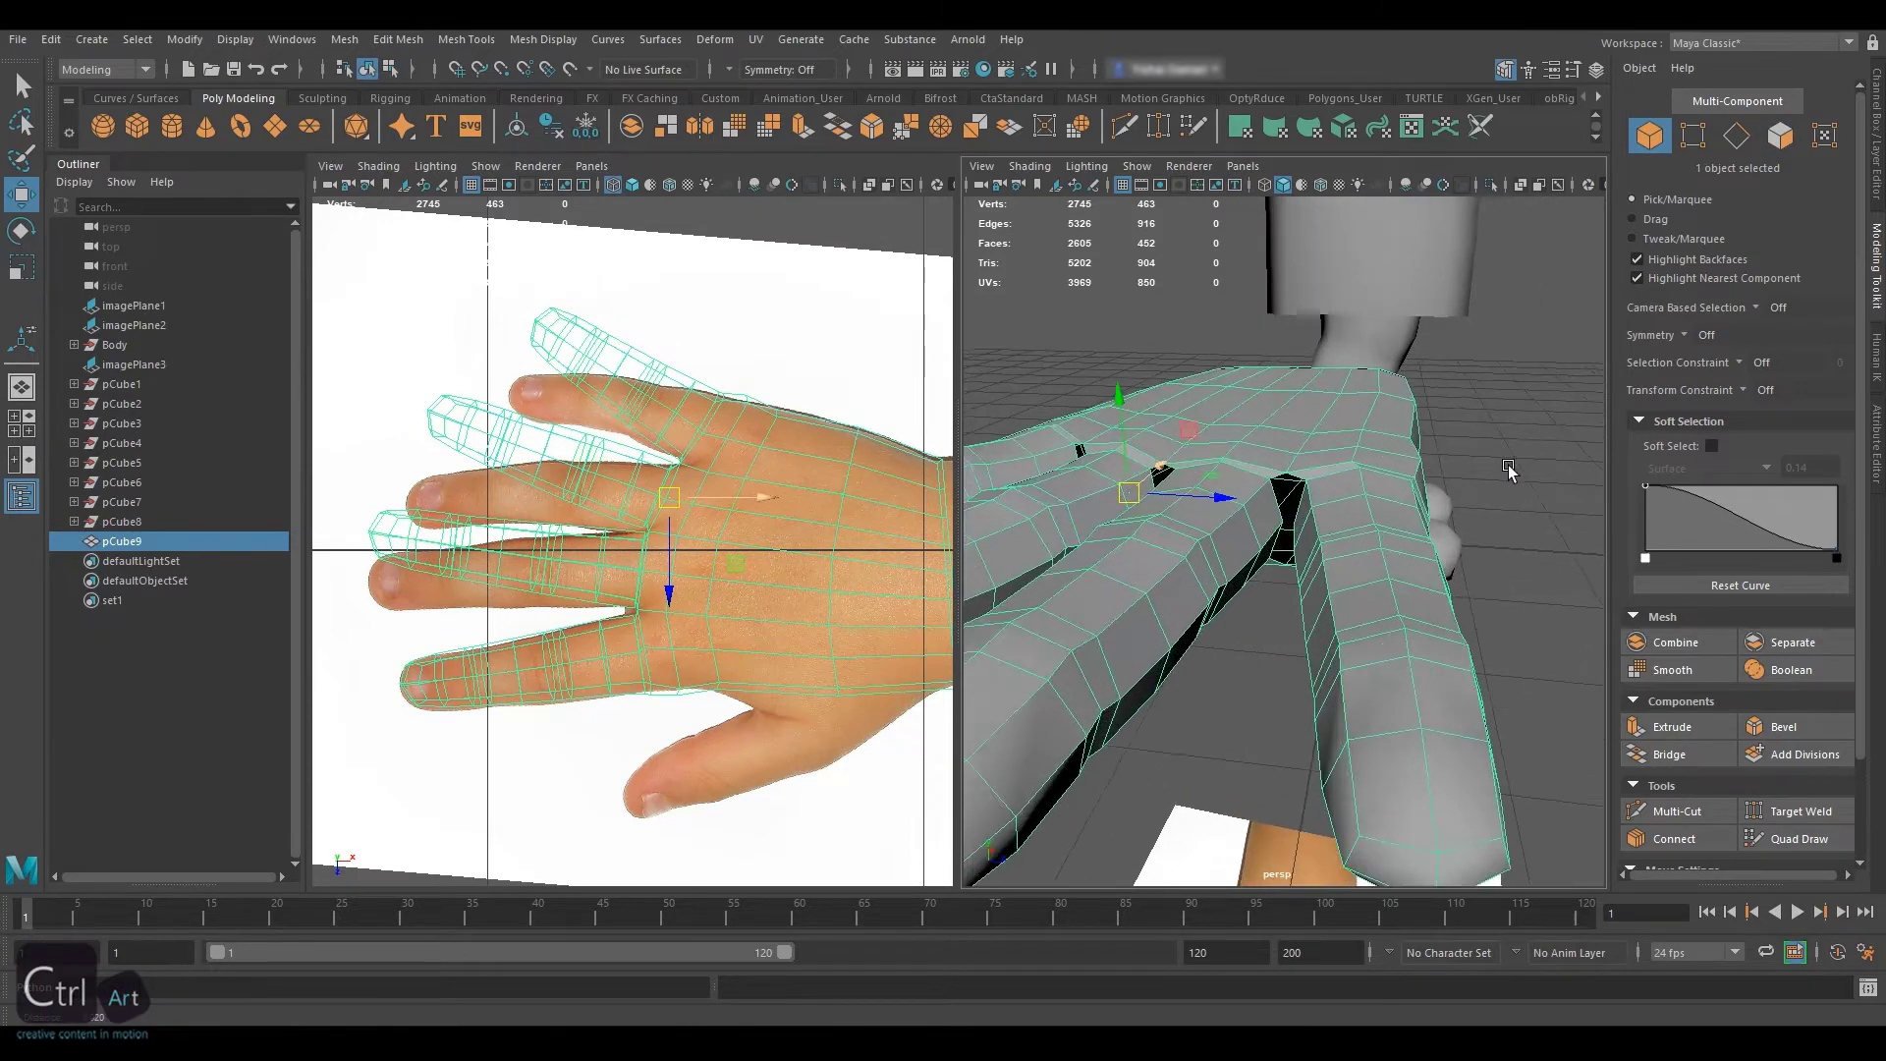
{"action": "left_click_drag", "start_coordinate": [1325, 465], "coordinate": [1330, 390], "text": "alt"}
{"action": "scroll", "coordinate": [1326, 466], "scroll_direction": "up", "scroll_amount": 4}
{"action": "mouse_move", "coordinate": [1215, 441]}
{"action": "left_mouse_down", "text": "alt"}
{"action": "mouse_move", "coordinate": [1315, 448]}
{"action": "mouse_move", "coordinate": [1240, 448]}
{"action": "left_mouse_up", "text": "alt"}
{"action": "key", "text": "w"}
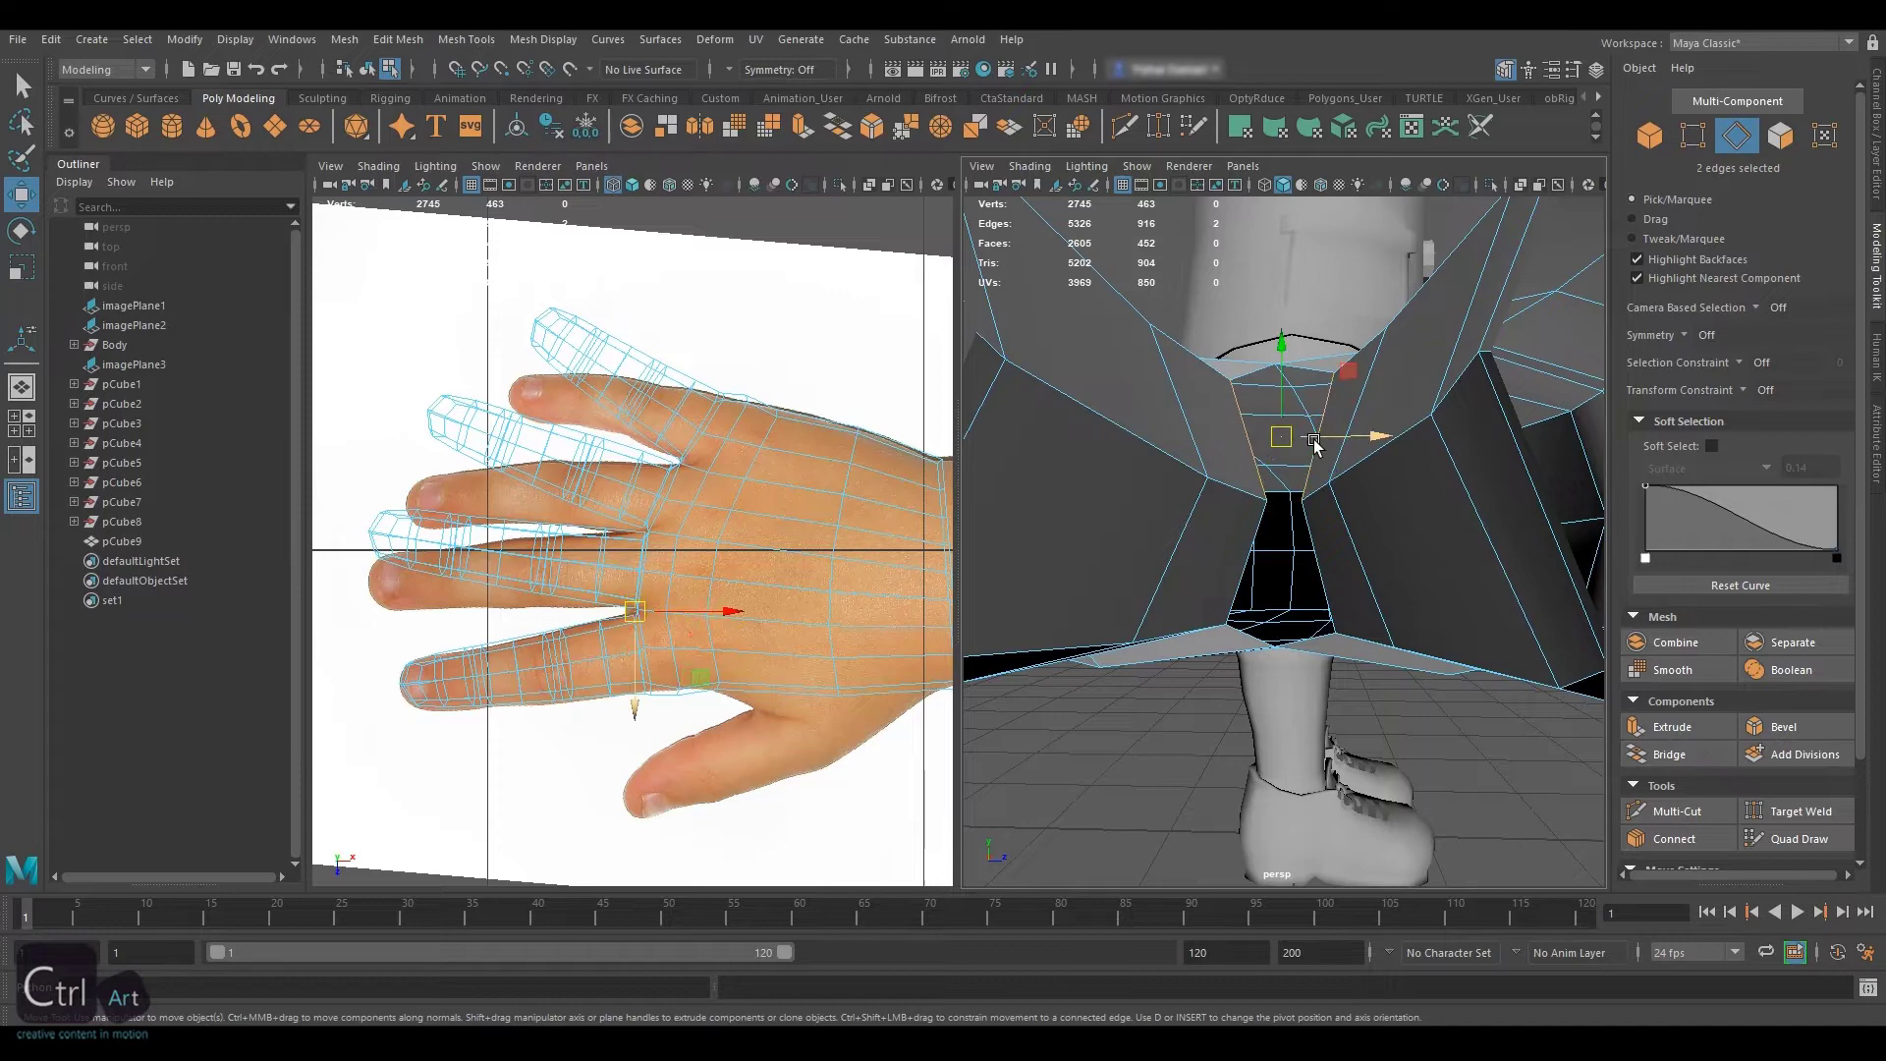
{"action": "left_click", "coordinate": [1678, 754]}
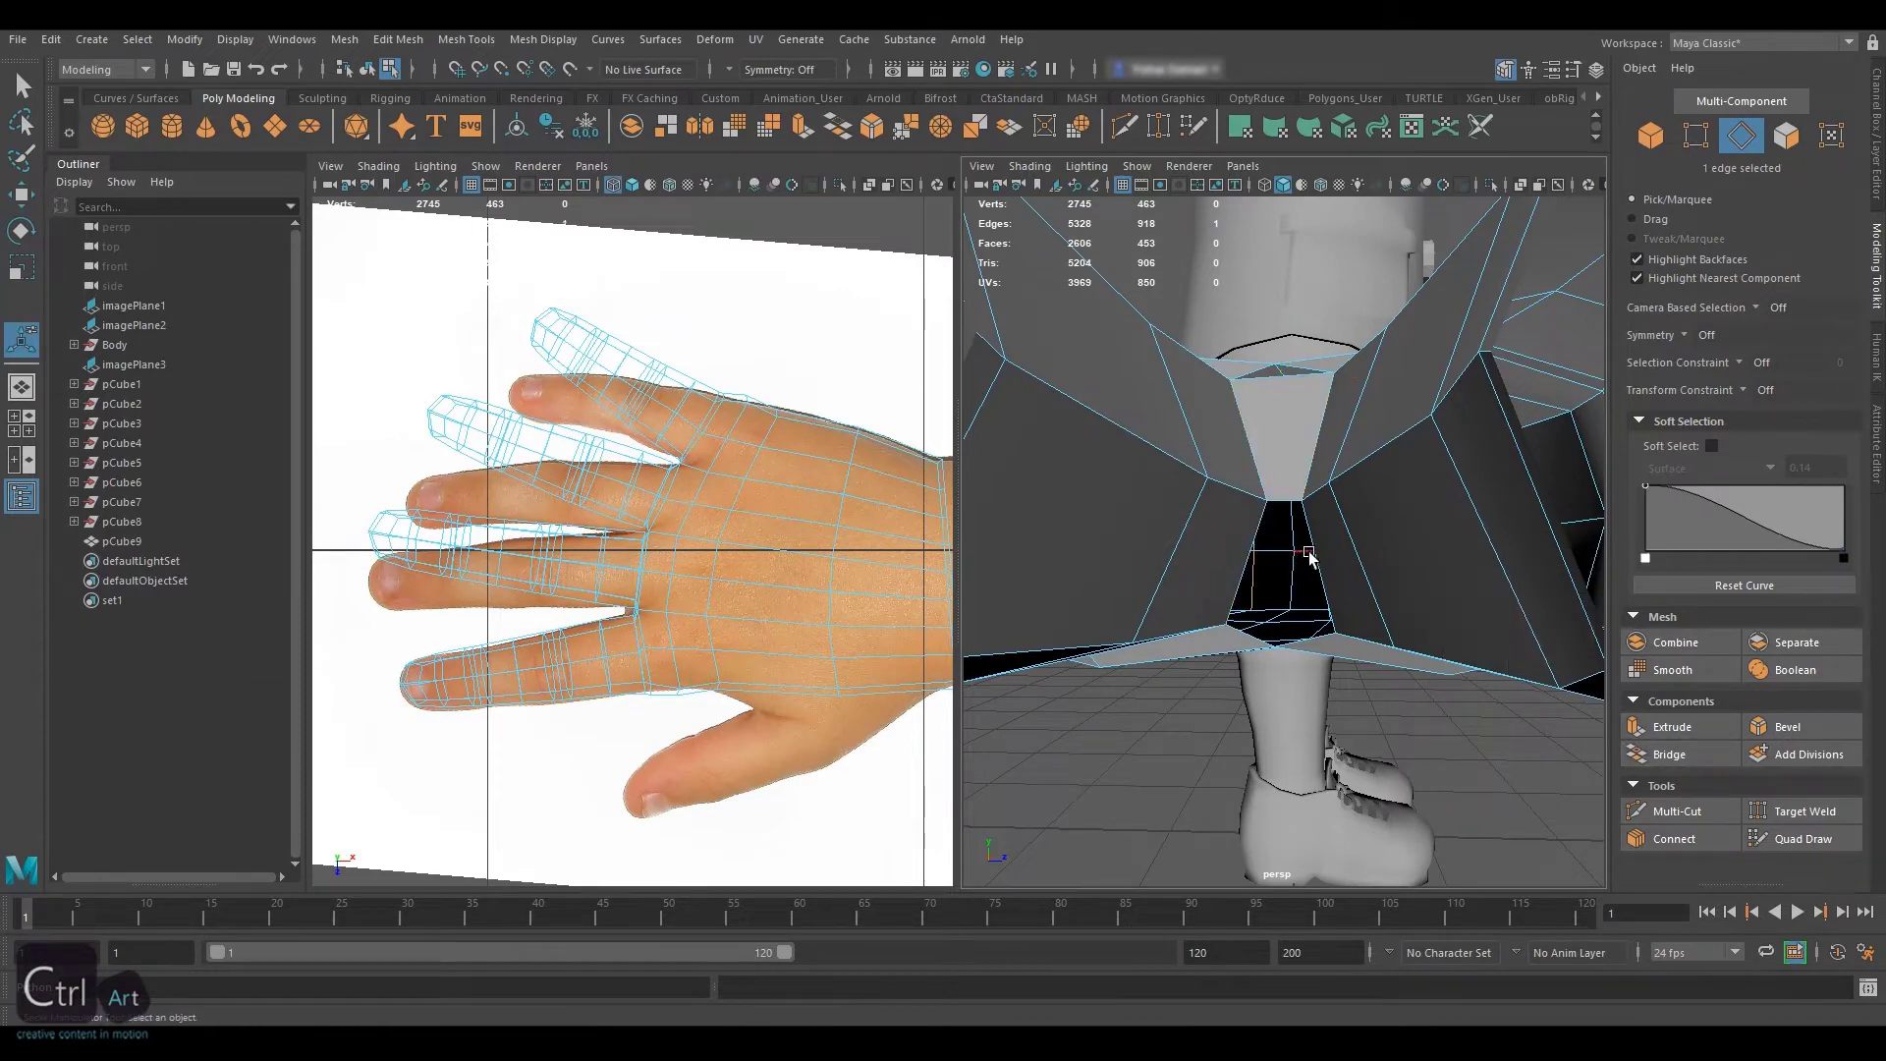
{"action": "left_click", "coordinate": [1682, 805]}
{"action": "left_click_drag", "start_coordinate": [1284, 497], "coordinate": [1415, 555], "text": "alt"}
Bridge the facing edges between the middle and ring fingers and cut a centre edge loop through the new faces
{"action": "key", "text": "q"}
{"action": "left_click", "coordinate": [1429, 460], "text": "shift"}
{"action": "left_click_drag", "start_coordinate": [1431, 462], "coordinate": [1444, 520], "text": "alt"}
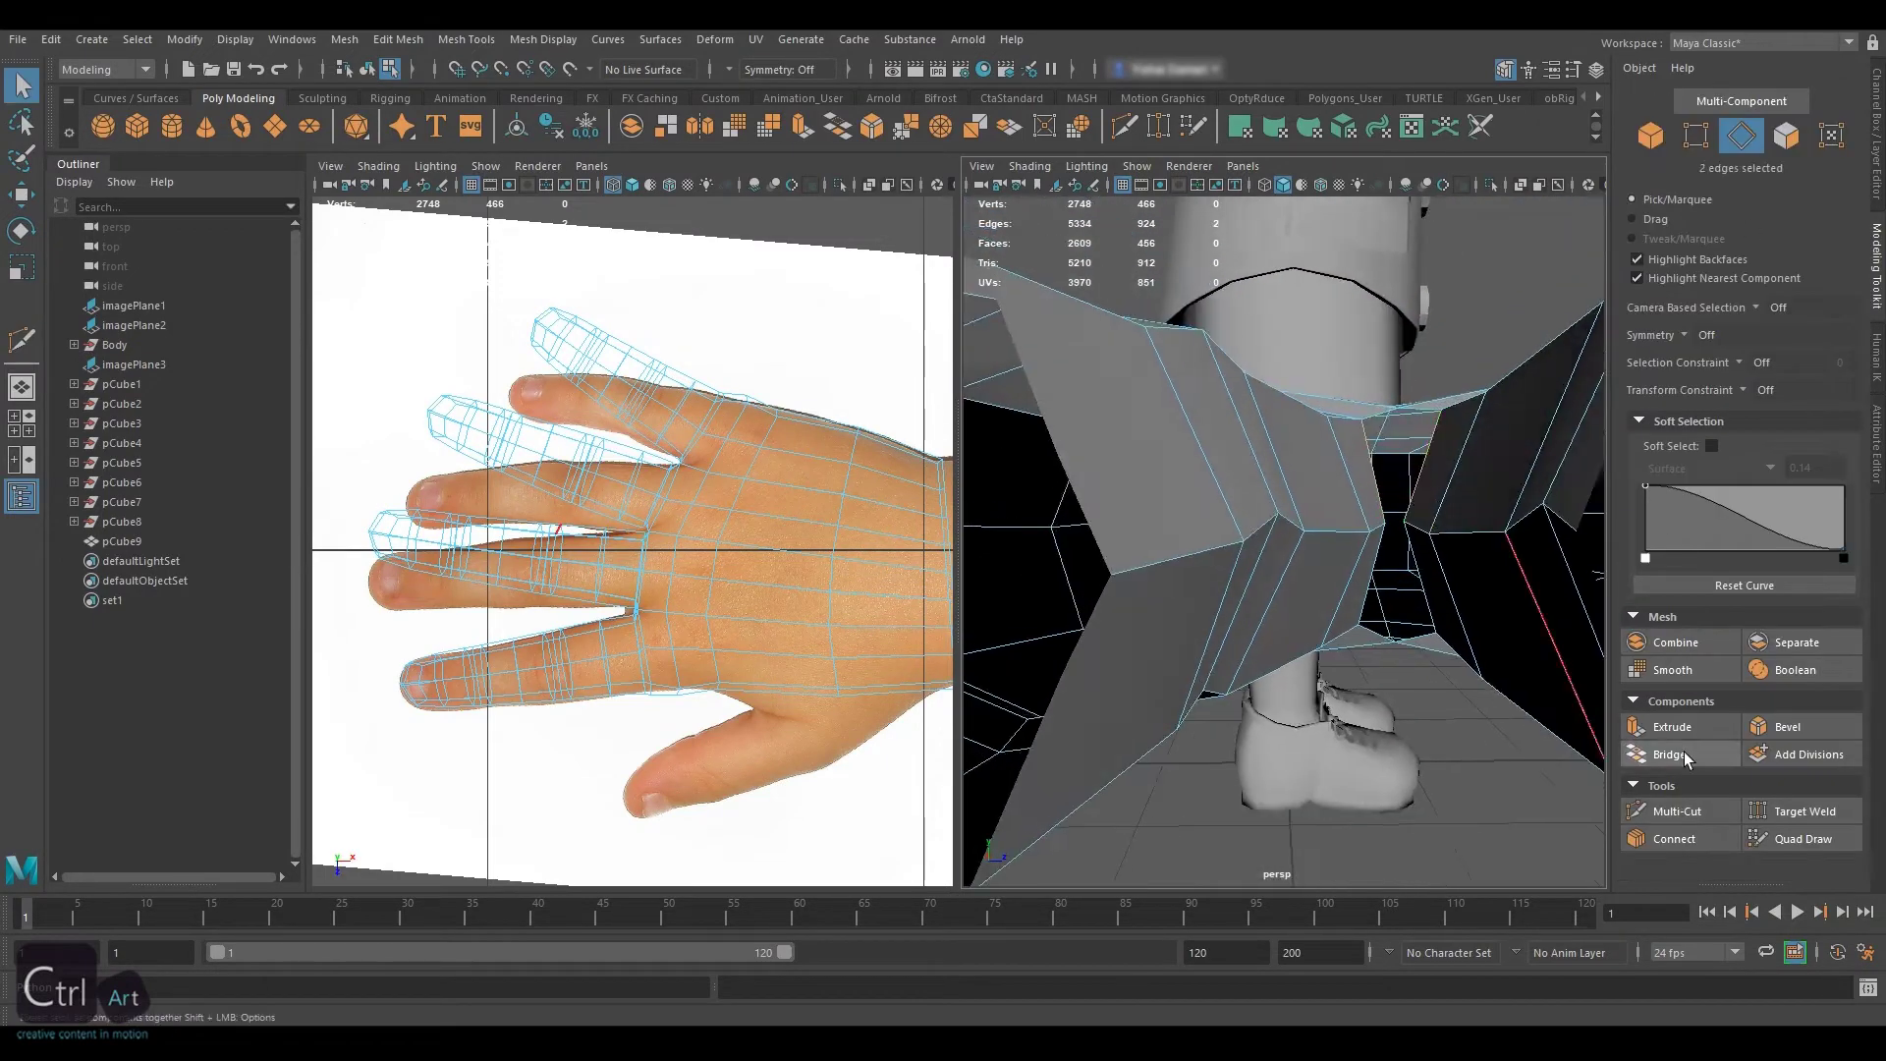
{"action": "left_click", "coordinate": [1413, 570], "text": "shift"}
{"action": "left_click", "coordinate": [1669, 755]}
{"action": "left_click_drag", "start_coordinate": [1306, 562], "coordinate": [1322, 520], "text": "alt"}
{"action": "left_click", "coordinate": [1666, 806]}
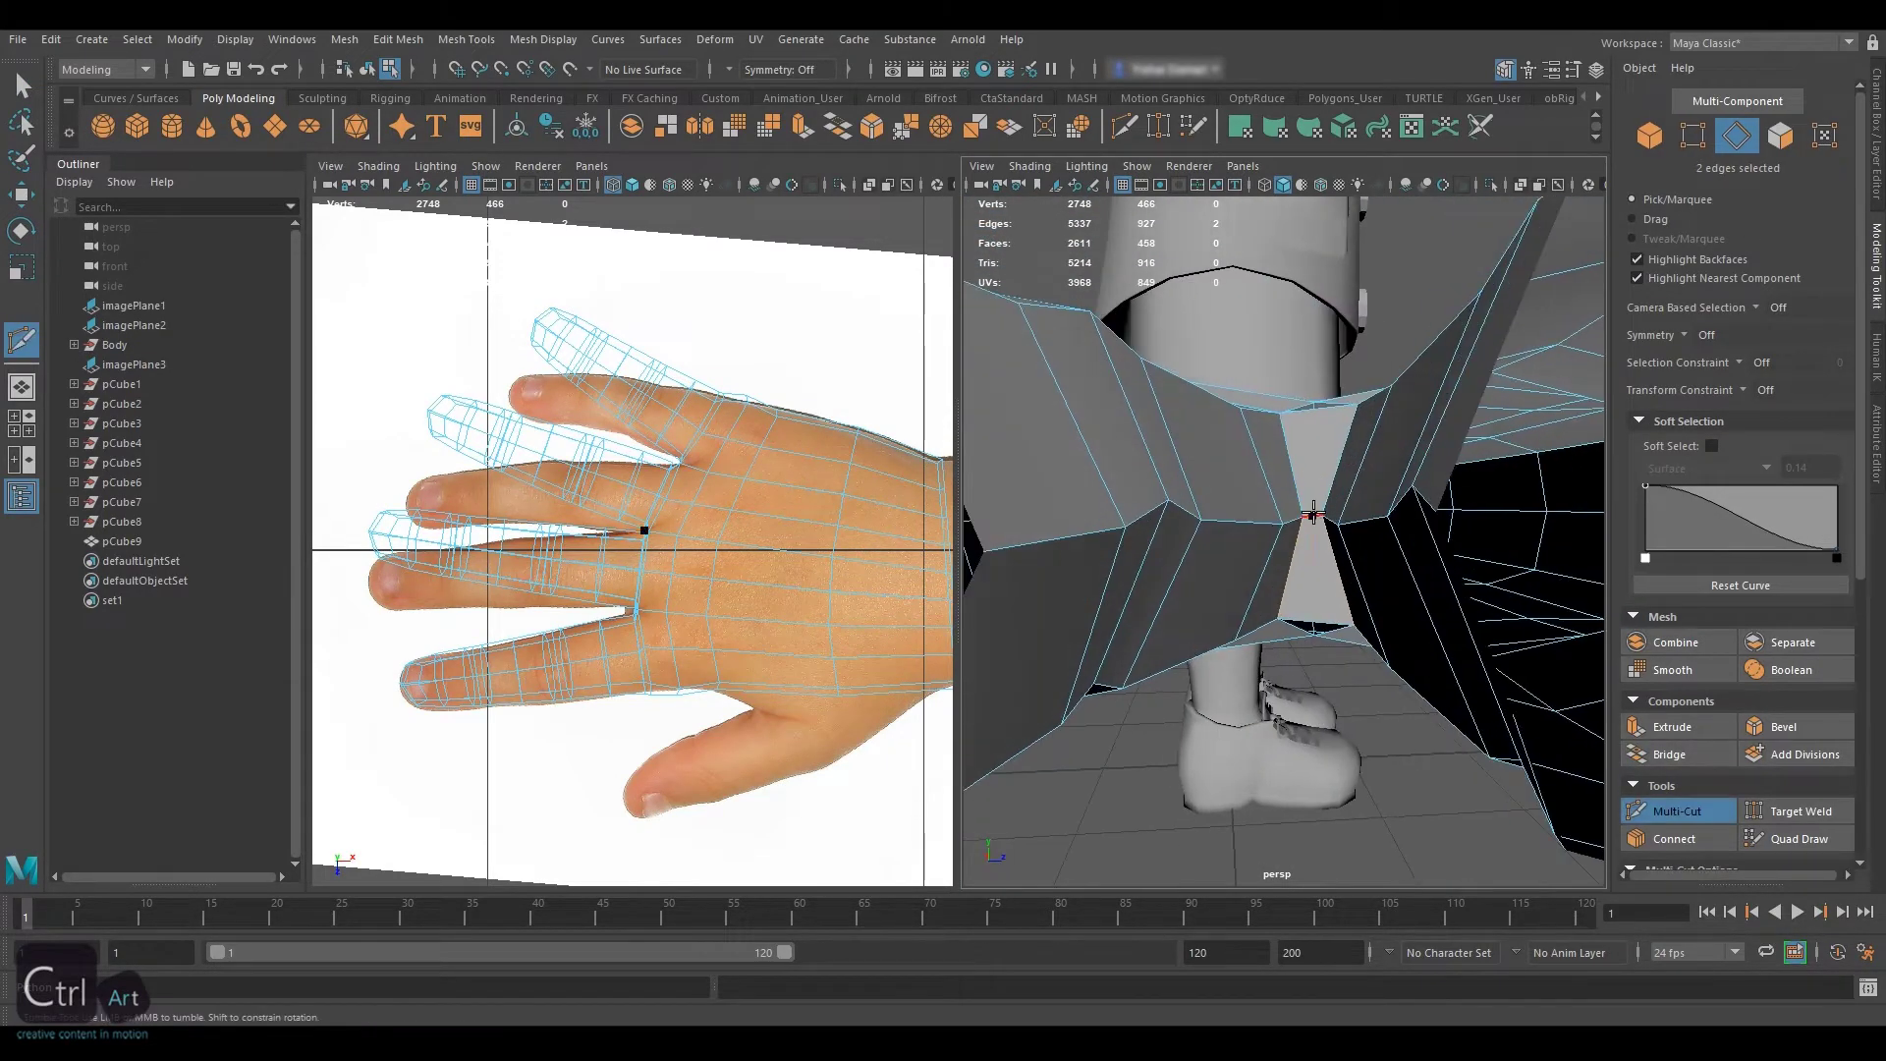
{"action": "left_click_drag", "start_coordinate": [1245, 584], "coordinate": [1390, 527], "text": "alt"}
Bridge the facing edges between the ring and little fingers and insert a centre edge loop in the new faces
{"action": "key", "text": "q"}
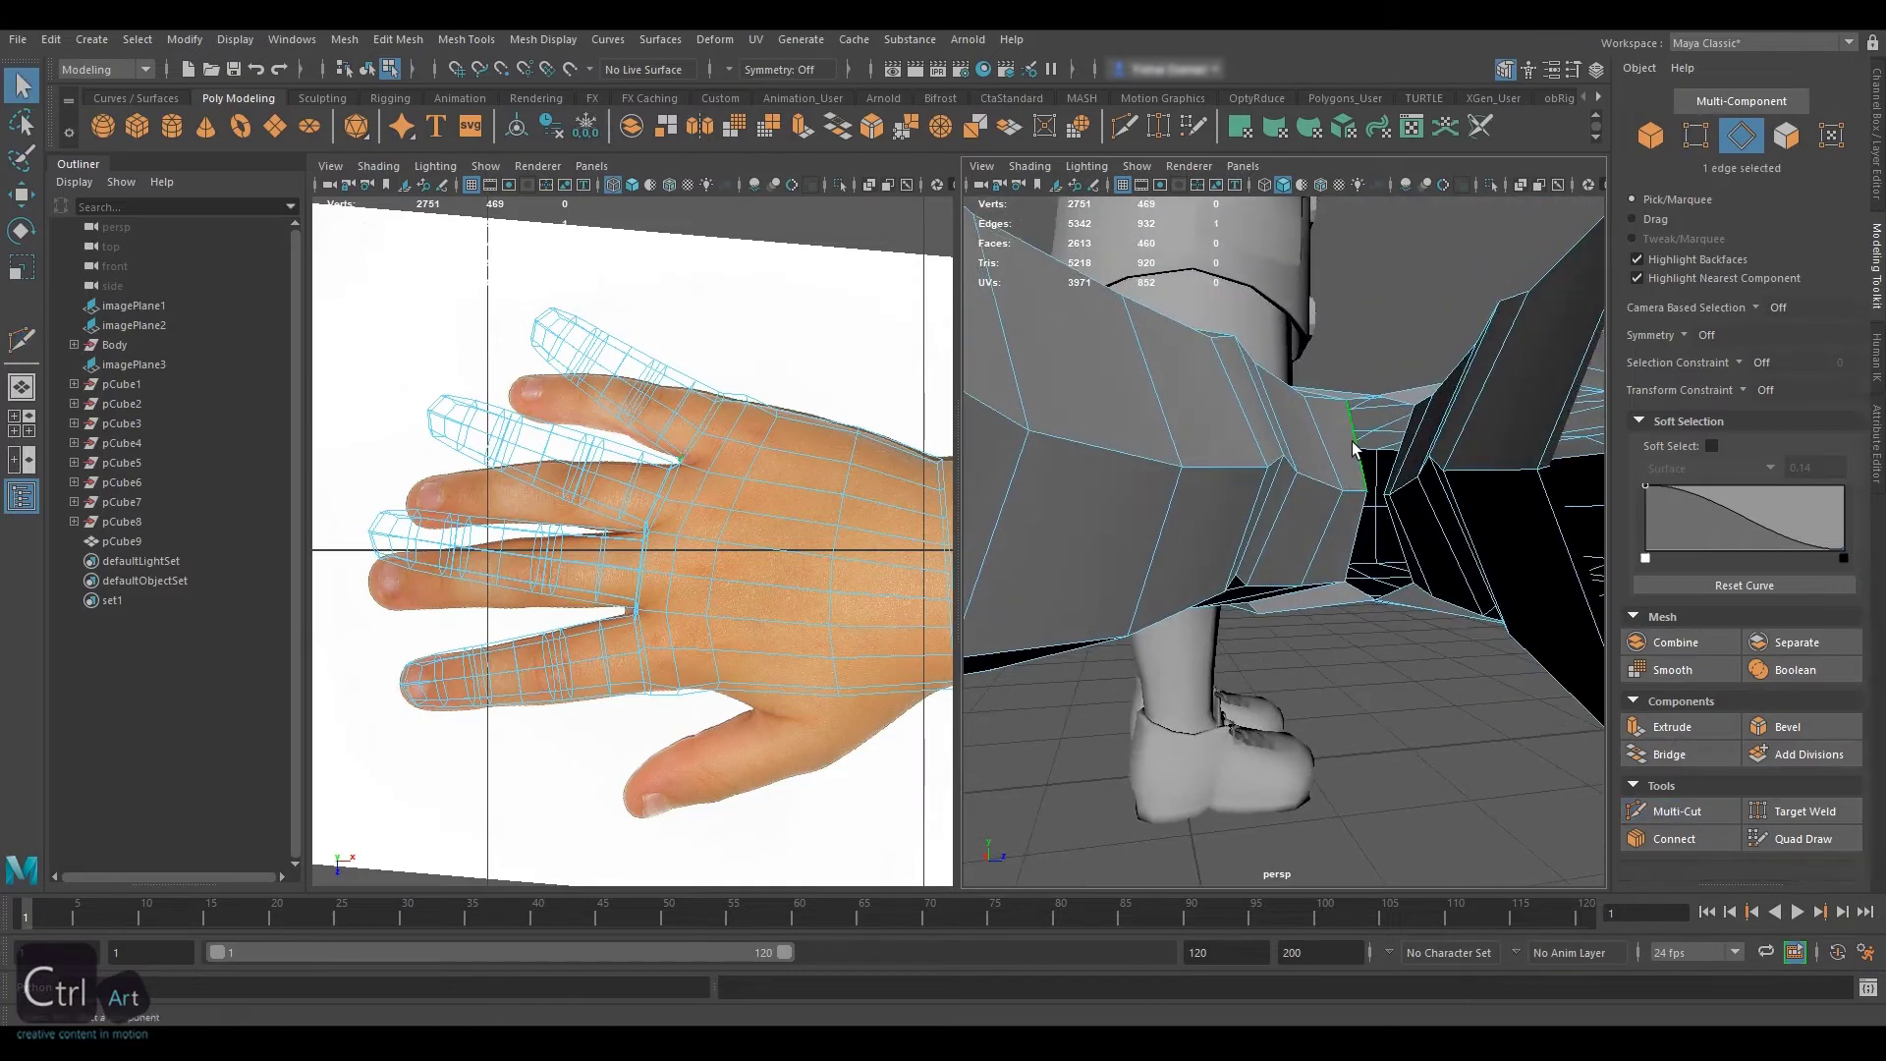
{"action": "left_click", "coordinate": [1669, 755]}
{"action": "left_click", "coordinate": [1674, 814]}
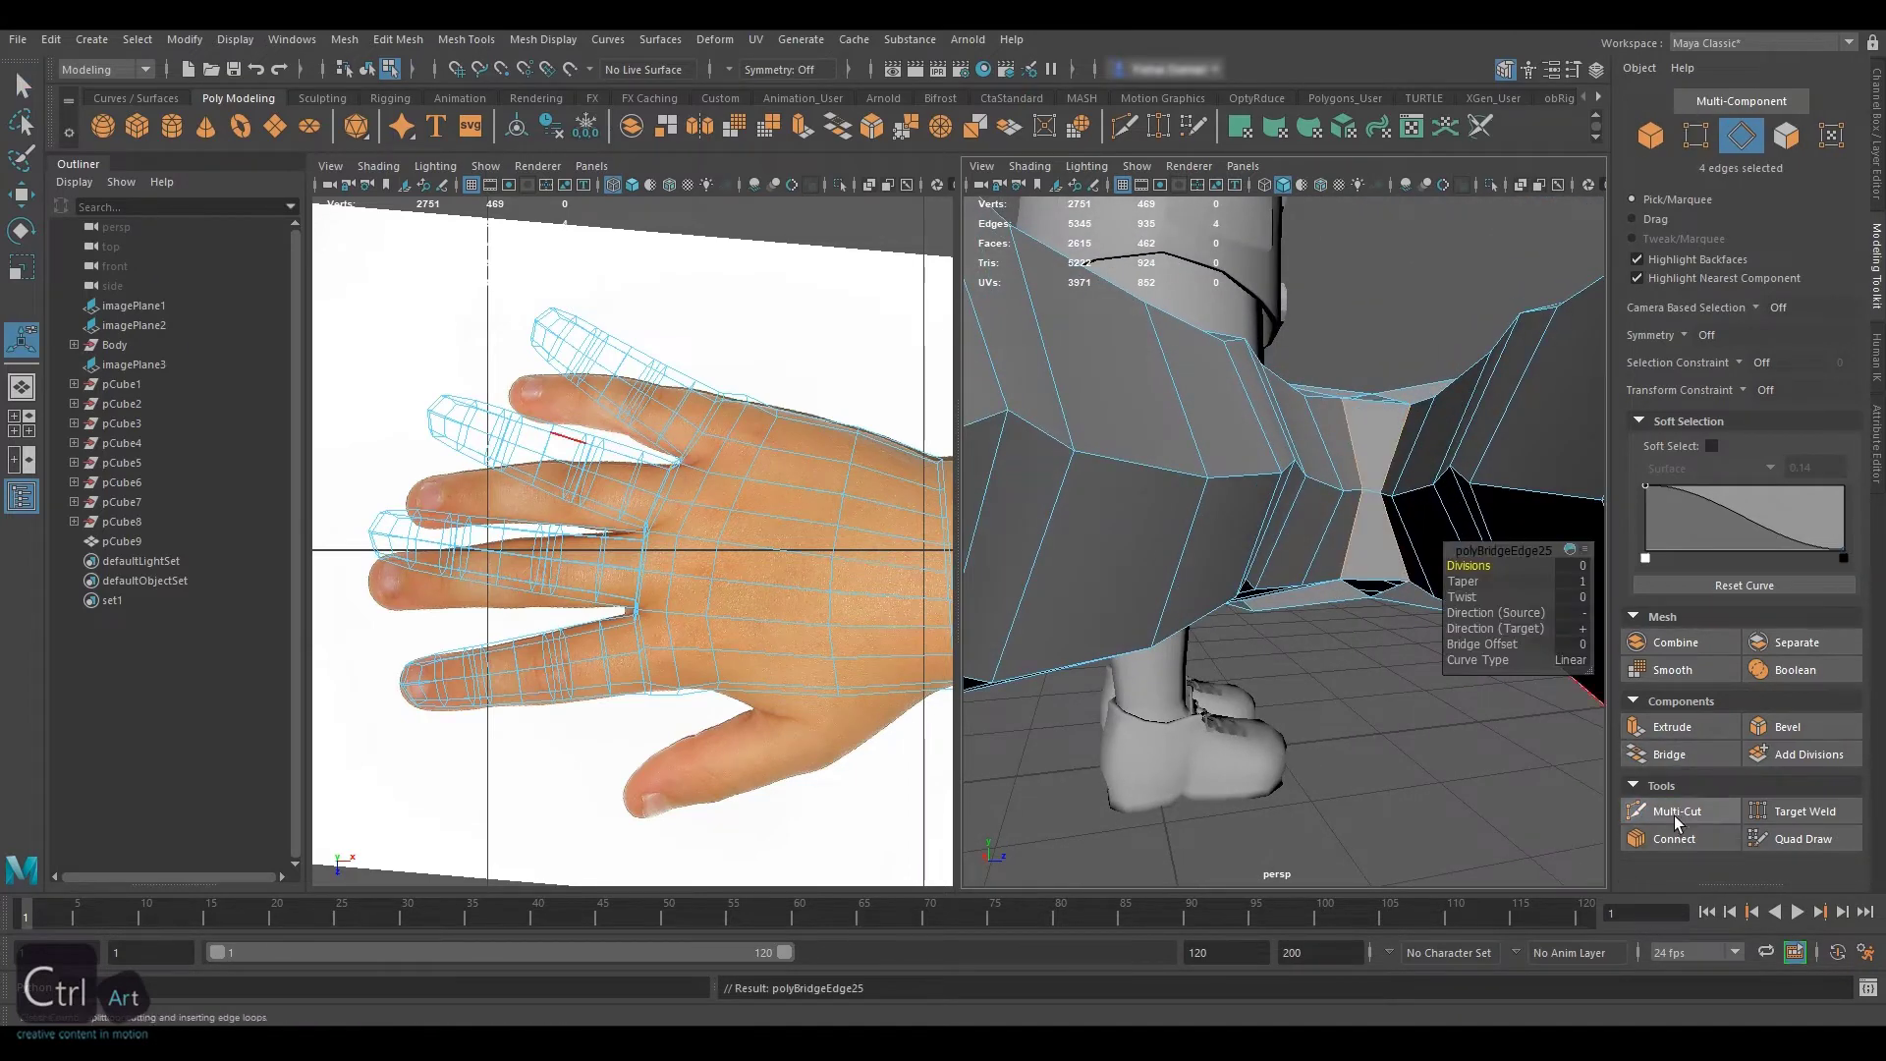
{"action": "left_click", "coordinate": [1369, 488], "text": "ctrl"}
{"action": "mouse_move", "coordinate": [1313, 534]}
{"action": "left_mouse_down", "text": "alt"}
{"action": "mouse_move", "coordinate": [1218, 559]}
{"action": "mouse_move", "coordinate": [1297, 569]}
{"action": "mouse_move", "coordinate": [1307, 512]}
{"action": "left_mouse_up", "text": "alt"}
{"action": "left_click", "coordinate": [1681, 817]}
Target-weld the centre vertices of the bridged faces to the palm's vertices in two of the finger gaps
{"action": "left_click", "coordinate": [1697, 138]}
{"action": "left_click", "coordinate": [1802, 814]}
{"action": "scroll", "coordinate": [1306, 512], "scroll_direction": "up", "scroll_amount": 5}
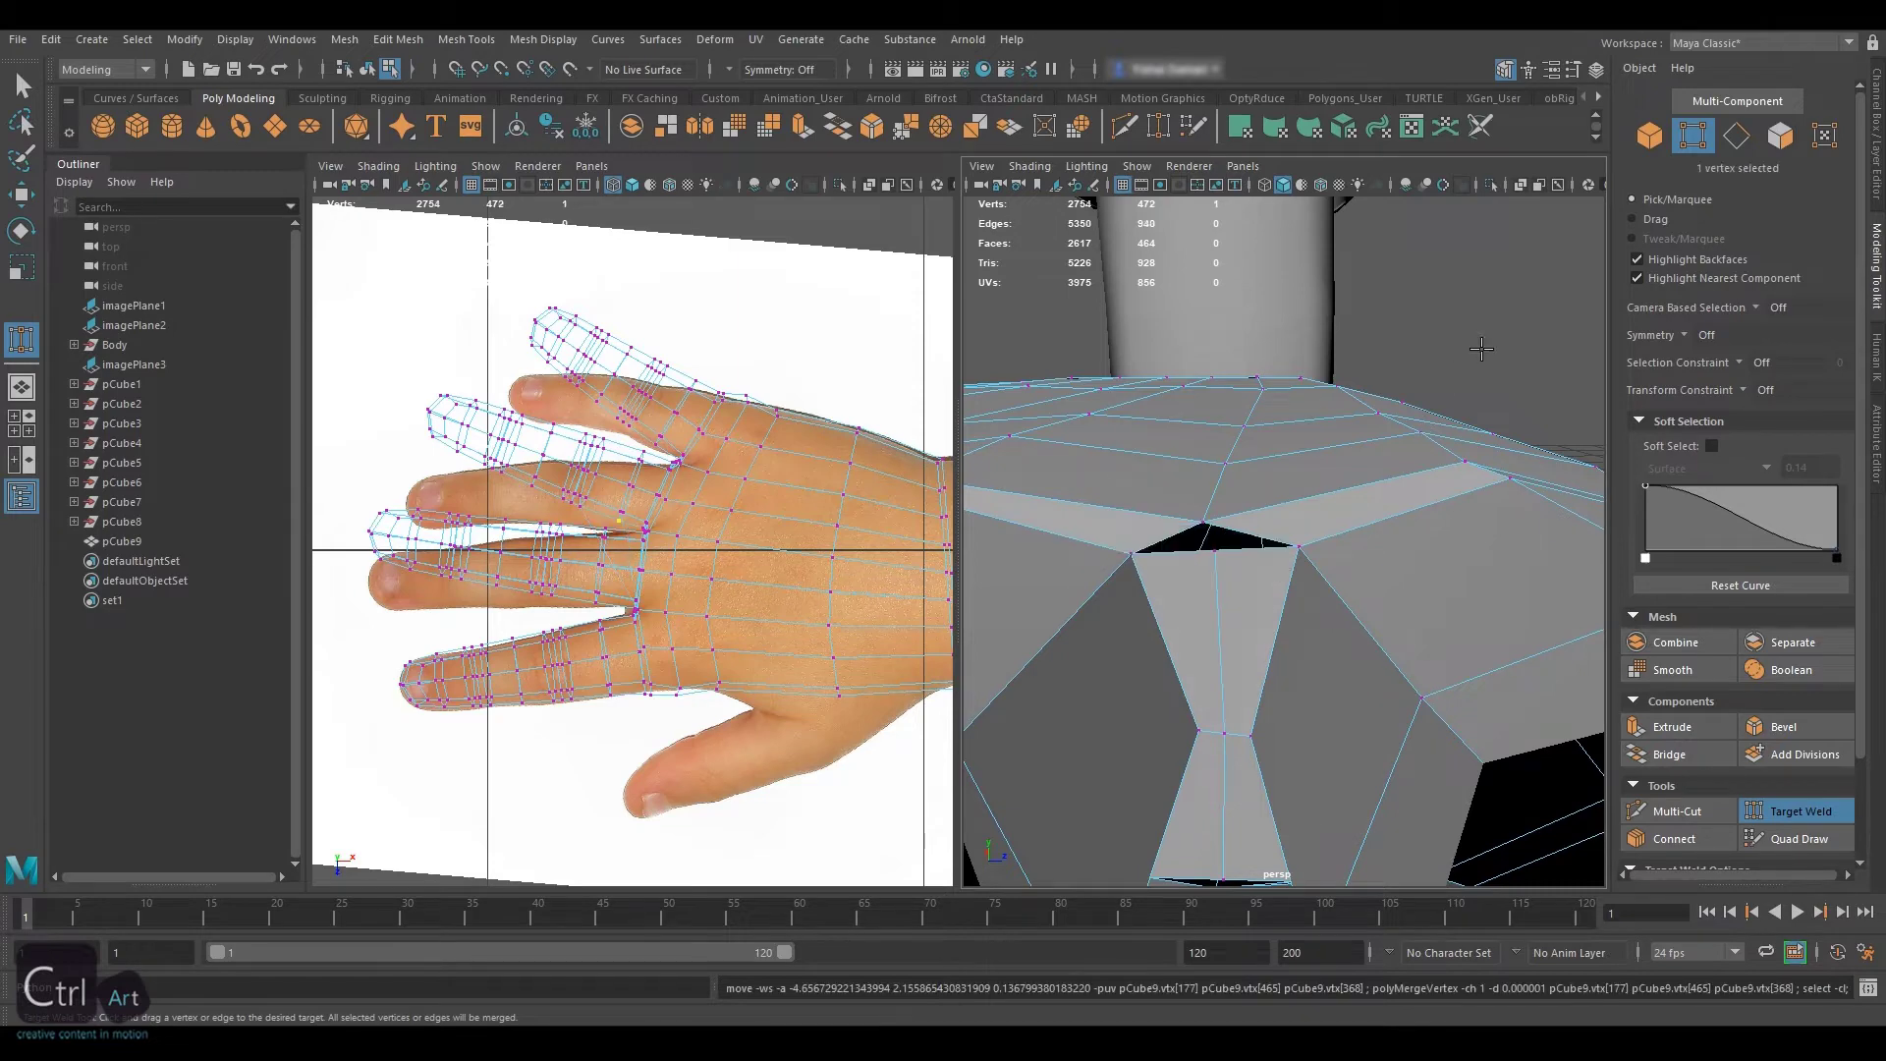
{"action": "mouse_move", "coordinate": [1224, 631]}
{"action": "left_mouse_down", "text": "alt"}
{"action": "mouse_move", "coordinate": [1217, 610]}
{"action": "mouse_move", "coordinate": [1190, 755]}
{"action": "mouse_move", "coordinate": [1149, 682]}
{"action": "mouse_move", "coordinate": [1191, 695]}
{"action": "mouse_move", "coordinate": [1216, 611]}
{"action": "left_mouse_up", "text": "alt"}
{"action": "left_click_drag", "start_coordinate": [1256, 549], "coordinate": [1262, 407], "text": "alt"}
{"action": "left_click_drag", "start_coordinate": [1171, 530], "coordinate": [1310, 549], "text": "alt"}
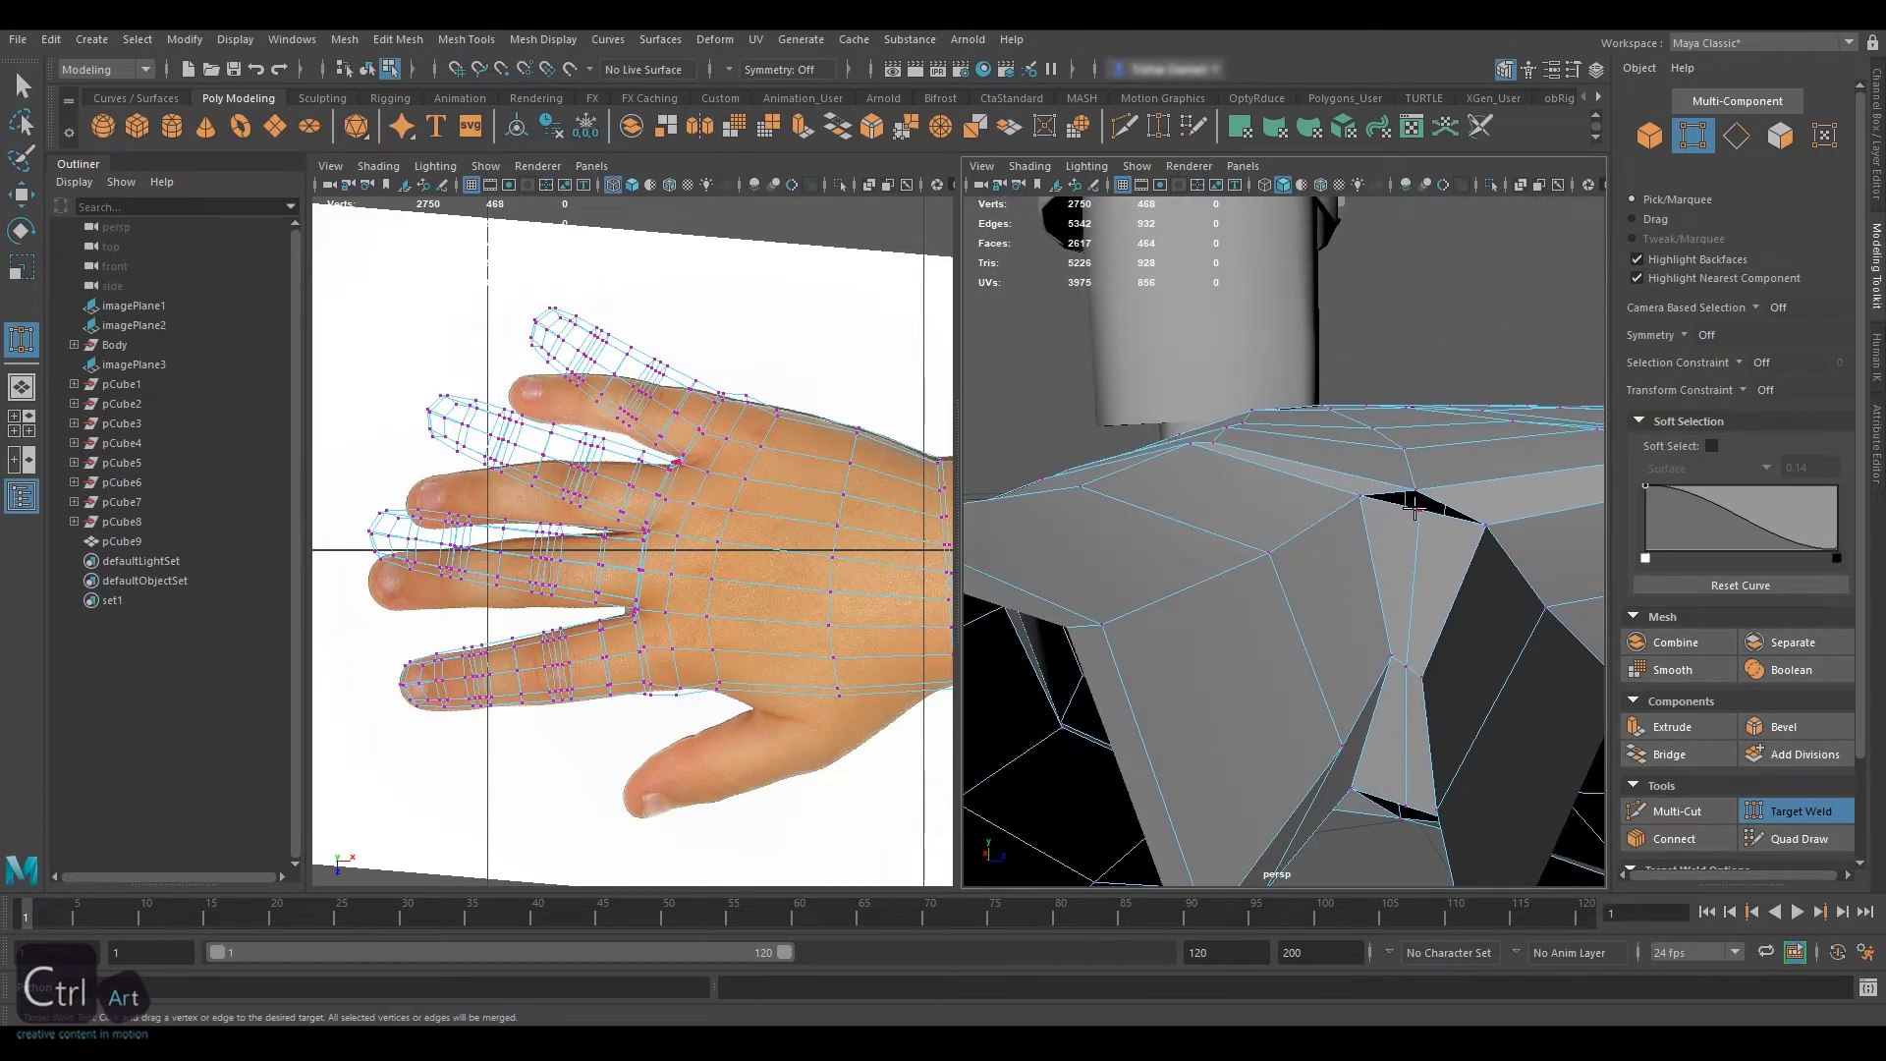
Target-weld the top and bottom centre vertices in the last open finger gap to the palm and exit the tool
{"action": "left_click_drag", "start_coordinate": [1412, 630], "coordinate": [1411, 550], "text": "alt"}
{"action": "left_click_drag", "start_coordinate": [1439, 722], "coordinate": [1444, 740]}
{"action": "right_click_drag", "start_coordinate": [1459, 729], "coordinate": [1326, 678], "text": "alt"}
{"action": "left_click_drag", "start_coordinate": [1360, 590], "coordinate": [1425, 536], "text": "alt"}
{"action": "left_click", "coordinate": [1788, 813]}
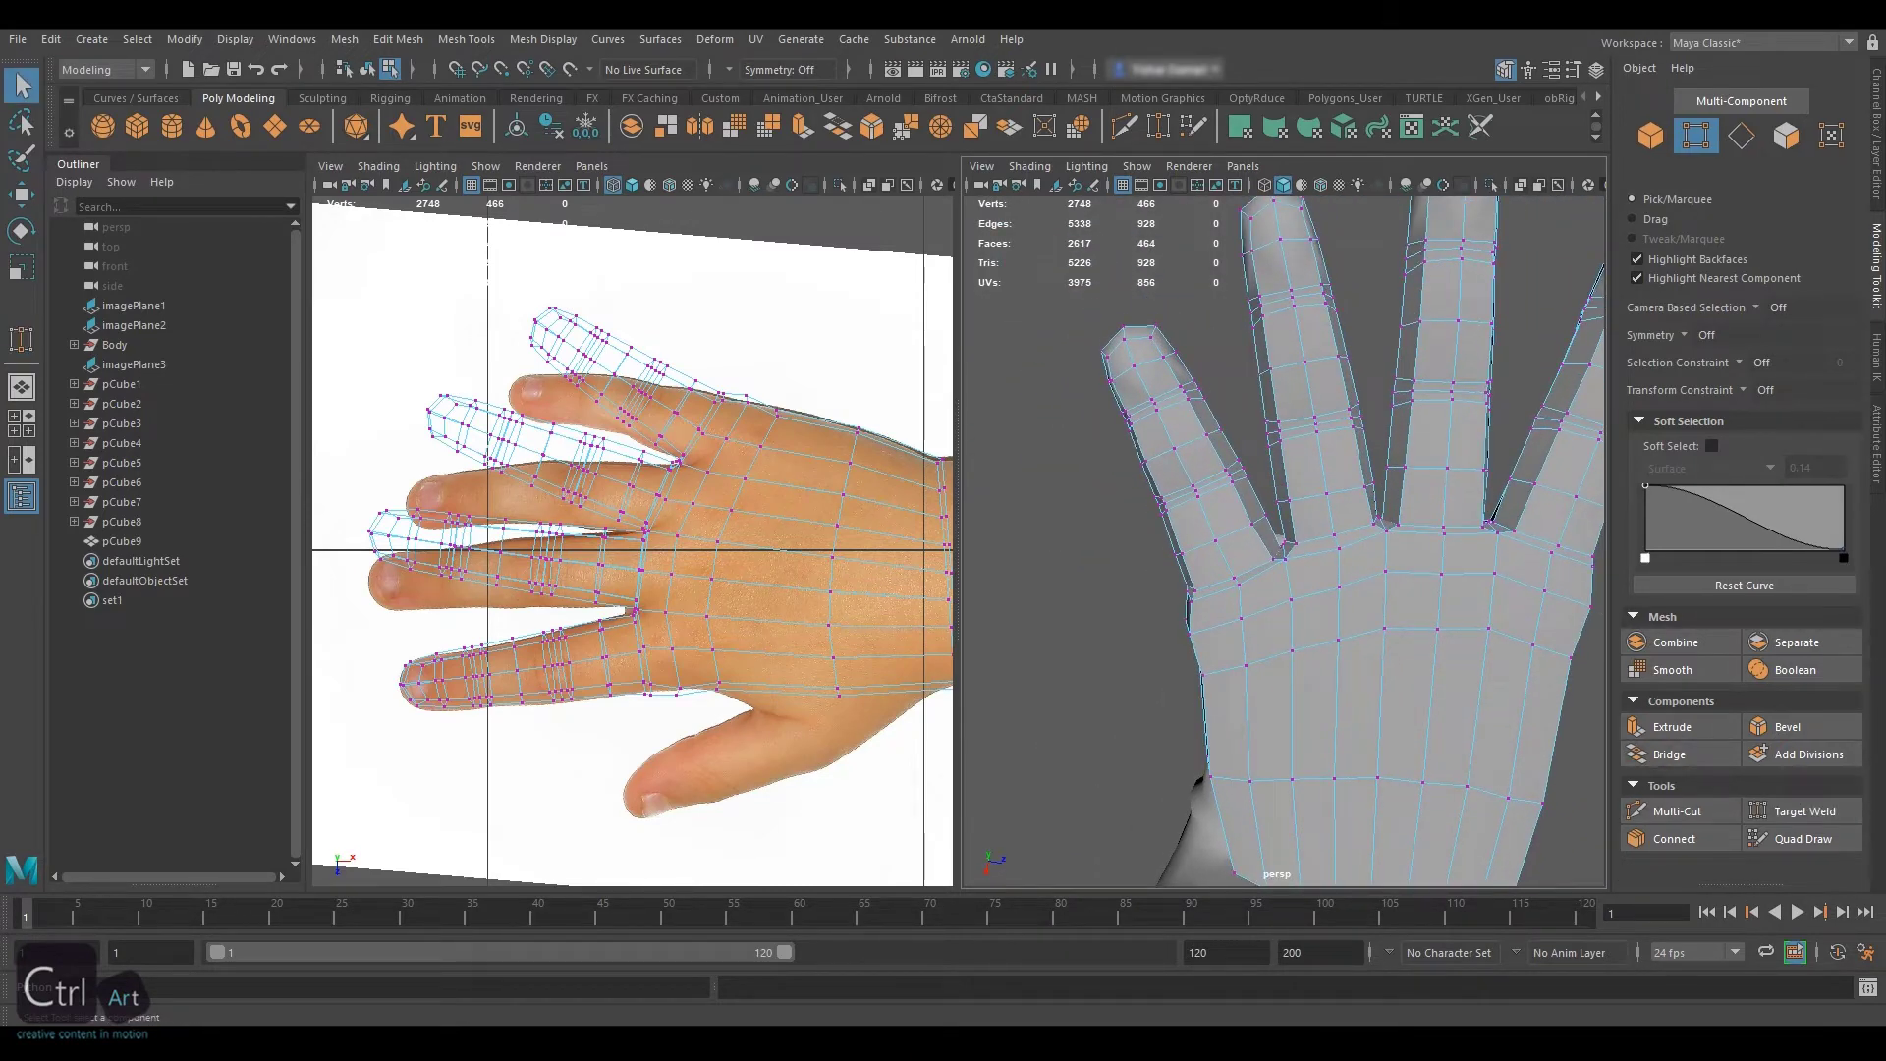
Select the edge loop around the base of the ring finger and delete it
{"action": "left_click", "coordinate": [1750, 136]}
{"action": "scroll", "coordinate": [1384, 528], "scroll_direction": "up", "scroll_amount": 4}
{"action": "left_click_drag", "start_coordinate": [1475, 415], "coordinate": [1271, 501], "text": "alt"}
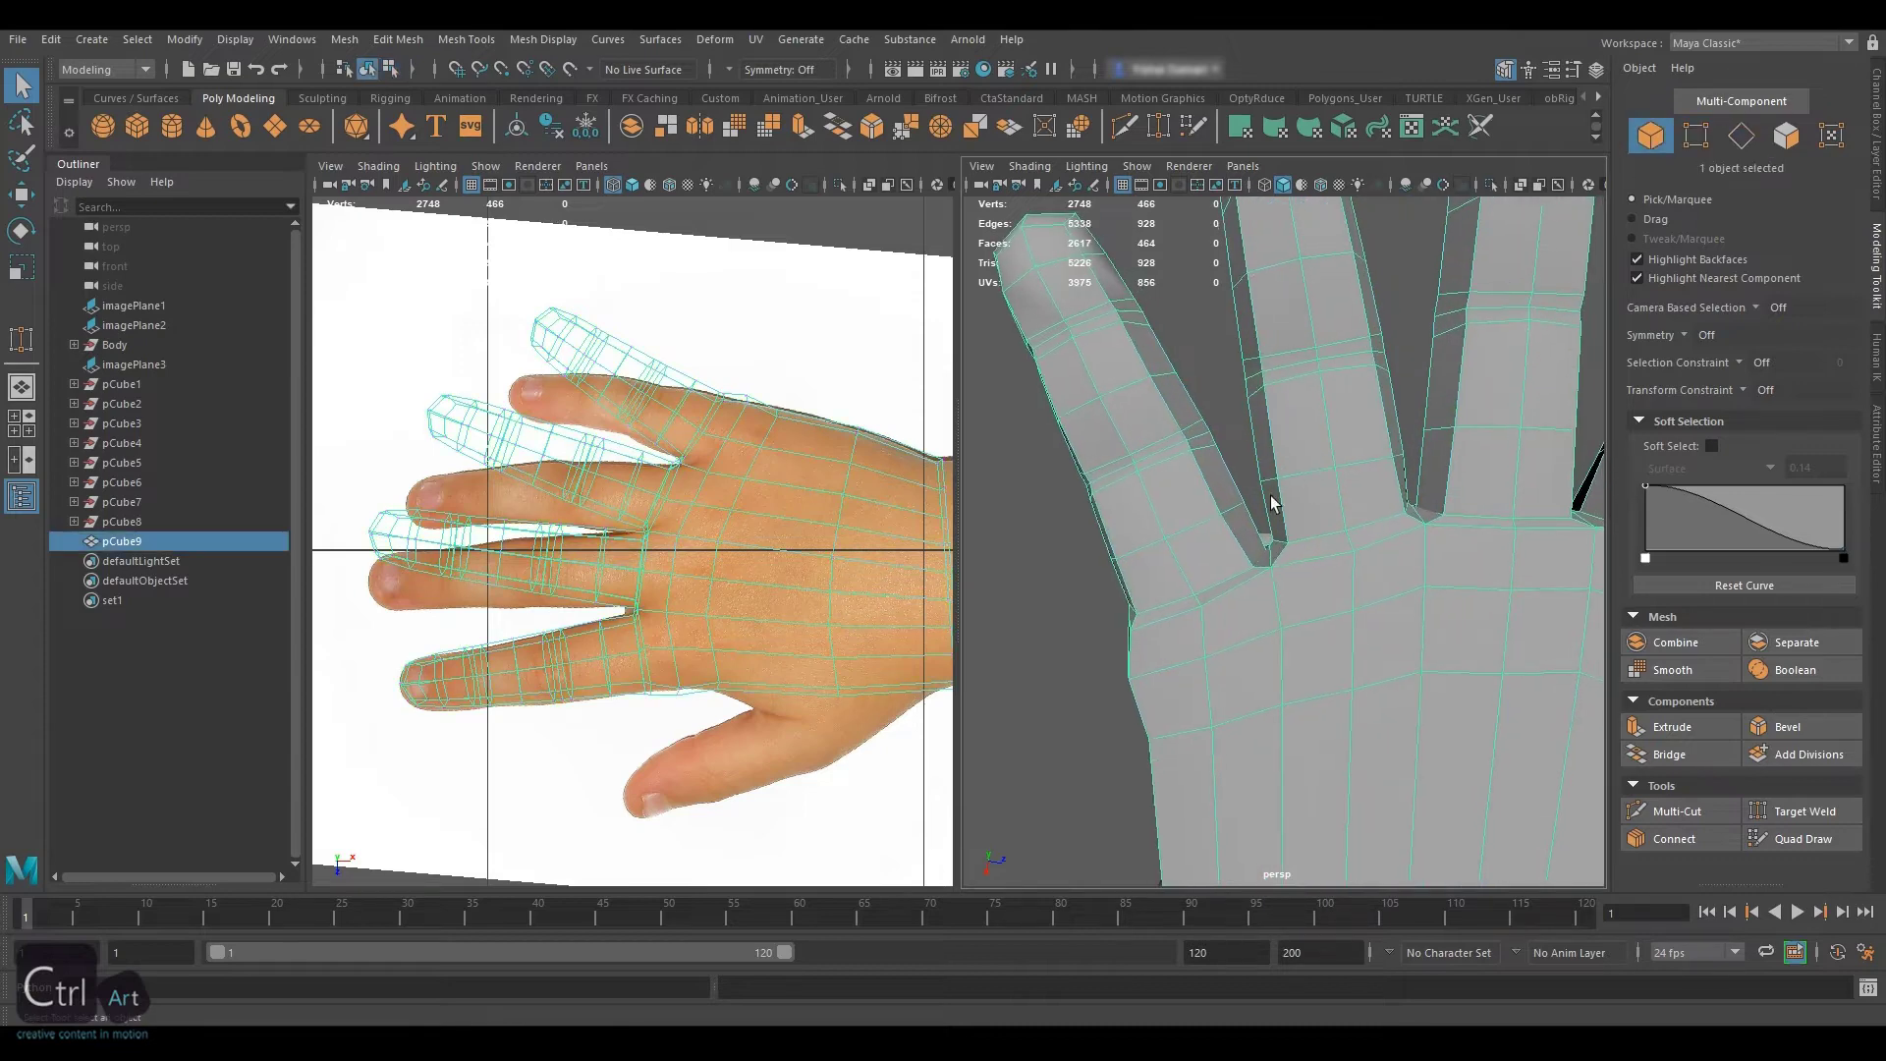
{"action": "middle_click_drag", "start_coordinate": [1323, 469], "coordinate": [1213, 505], "text": "alt"}
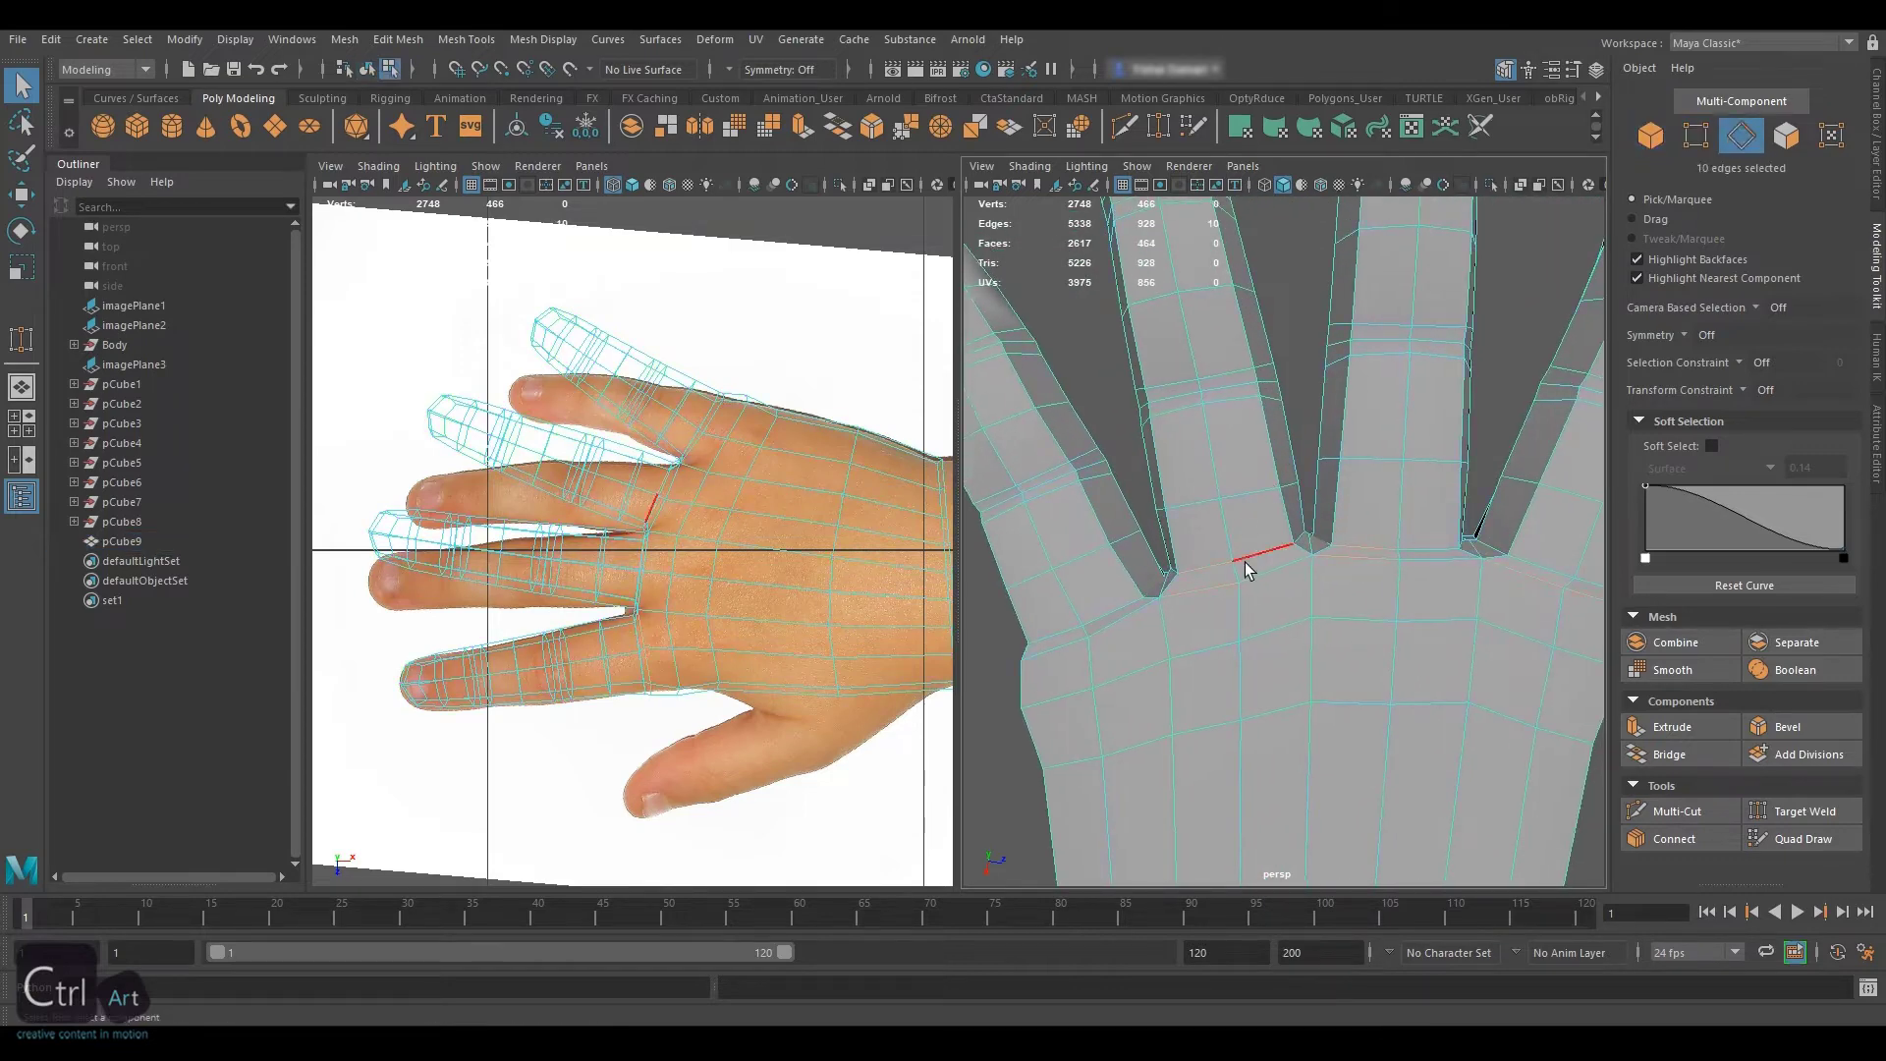
{"action": "left_click_drag", "start_coordinate": [1264, 550], "coordinate": [1316, 524], "text": "alt"}
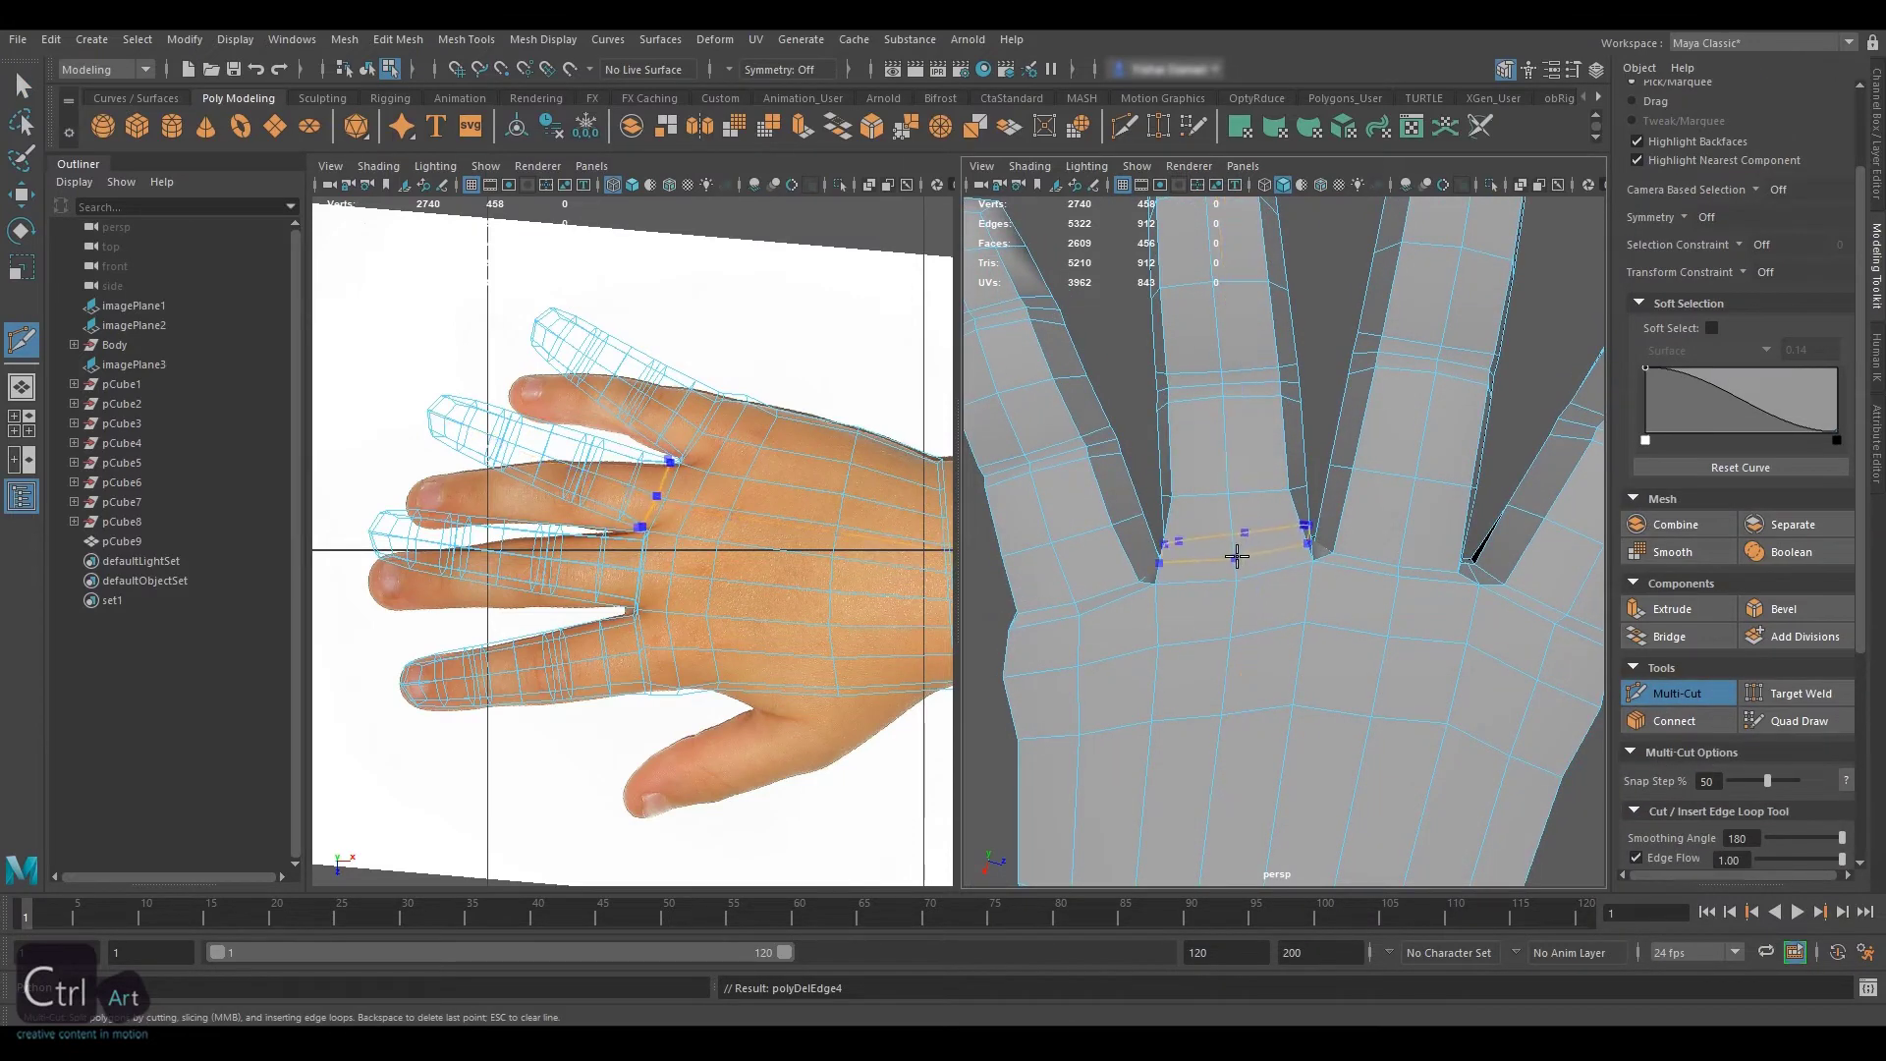
Insert new edge loops with Multi-Cut and Edge Flow around the finger bases in place of the deleted ones
{"action": "left_click_drag", "start_coordinate": [1232, 570], "coordinate": [1325, 549], "text": "alt"}
{"action": "left_click", "coordinate": [1648, 694]}
{"action": "key", "text": "ctrl+z"}
{"action": "left_click", "coordinate": [1677, 812]}
{"action": "left_click", "coordinate": [1327, 572], "text": "ctrl"}
{"action": "key", "text": "q"}
{"action": "key", "text": "g"}
{"action": "left_click", "coordinate": [1424, 564], "text": "ctrl"}
{"action": "key", "text": "q"}
Delete another finger's base edge loop and replace it with a new Multi-Cut loop
{"action": "double_click", "coordinate": [1339, 632]}
{"action": "key", "text": "ctrl+Delete"}
{"action": "left_click", "coordinate": [1677, 812]}
{"action": "left_click", "coordinate": [1686, 814]}
Slide the vertices in the webbing between the finger bases along their edges to even out the topology
{"action": "key", "text": "F9"}
{"action": "left_click", "coordinate": [1299, 547]}
{"action": "key", "text": "w"}
{"action": "left_click", "coordinate": [1464, 521]}
{"action": "middle_click_drag", "start_coordinate": [1473, 509], "coordinate": [1258, 520], "text": "alt"}
{"action": "left_click_drag", "start_coordinate": [1158, 539], "coordinate": [1170, 537], "text": "ctrl+shift"}
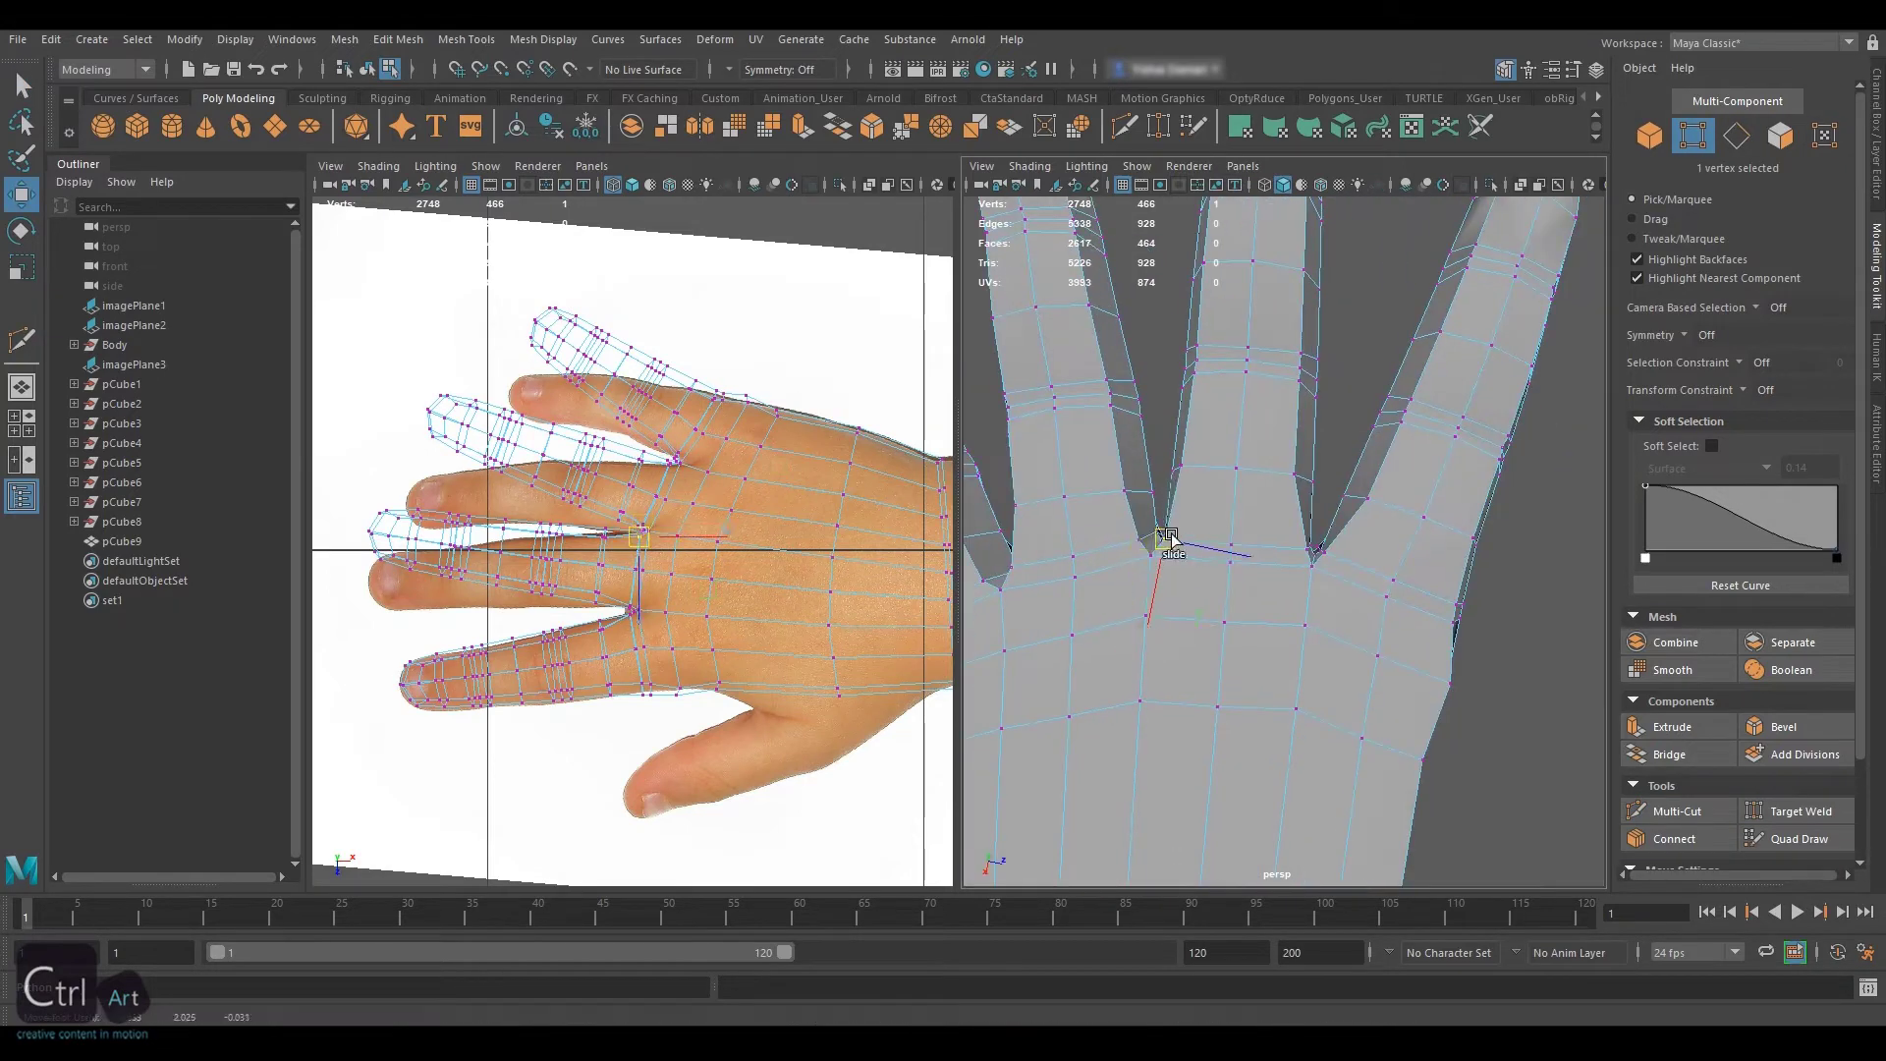
{"action": "left_click", "coordinate": [1326, 552]}
{"action": "left_click_drag", "start_coordinate": [1334, 558], "coordinate": [1233, 610], "text": "alt"}
Select the four knuckle vertices on the back of the hand and raise them using soft selection at 0.15
{"action": "key", "text": "F8"}
{"action": "left_click", "coordinate": [1307, 432]}
{"action": "mouse_move", "coordinate": [1307, 432]}
{"action": "left_mouse_down", "text": "alt"}
{"action": "mouse_move", "coordinate": [1402, 518]}
{"action": "mouse_move", "coordinate": [1277, 452]}
{"action": "left_mouse_up", "text": "alt"}
{"action": "left_click", "coordinate": [1264, 550]}
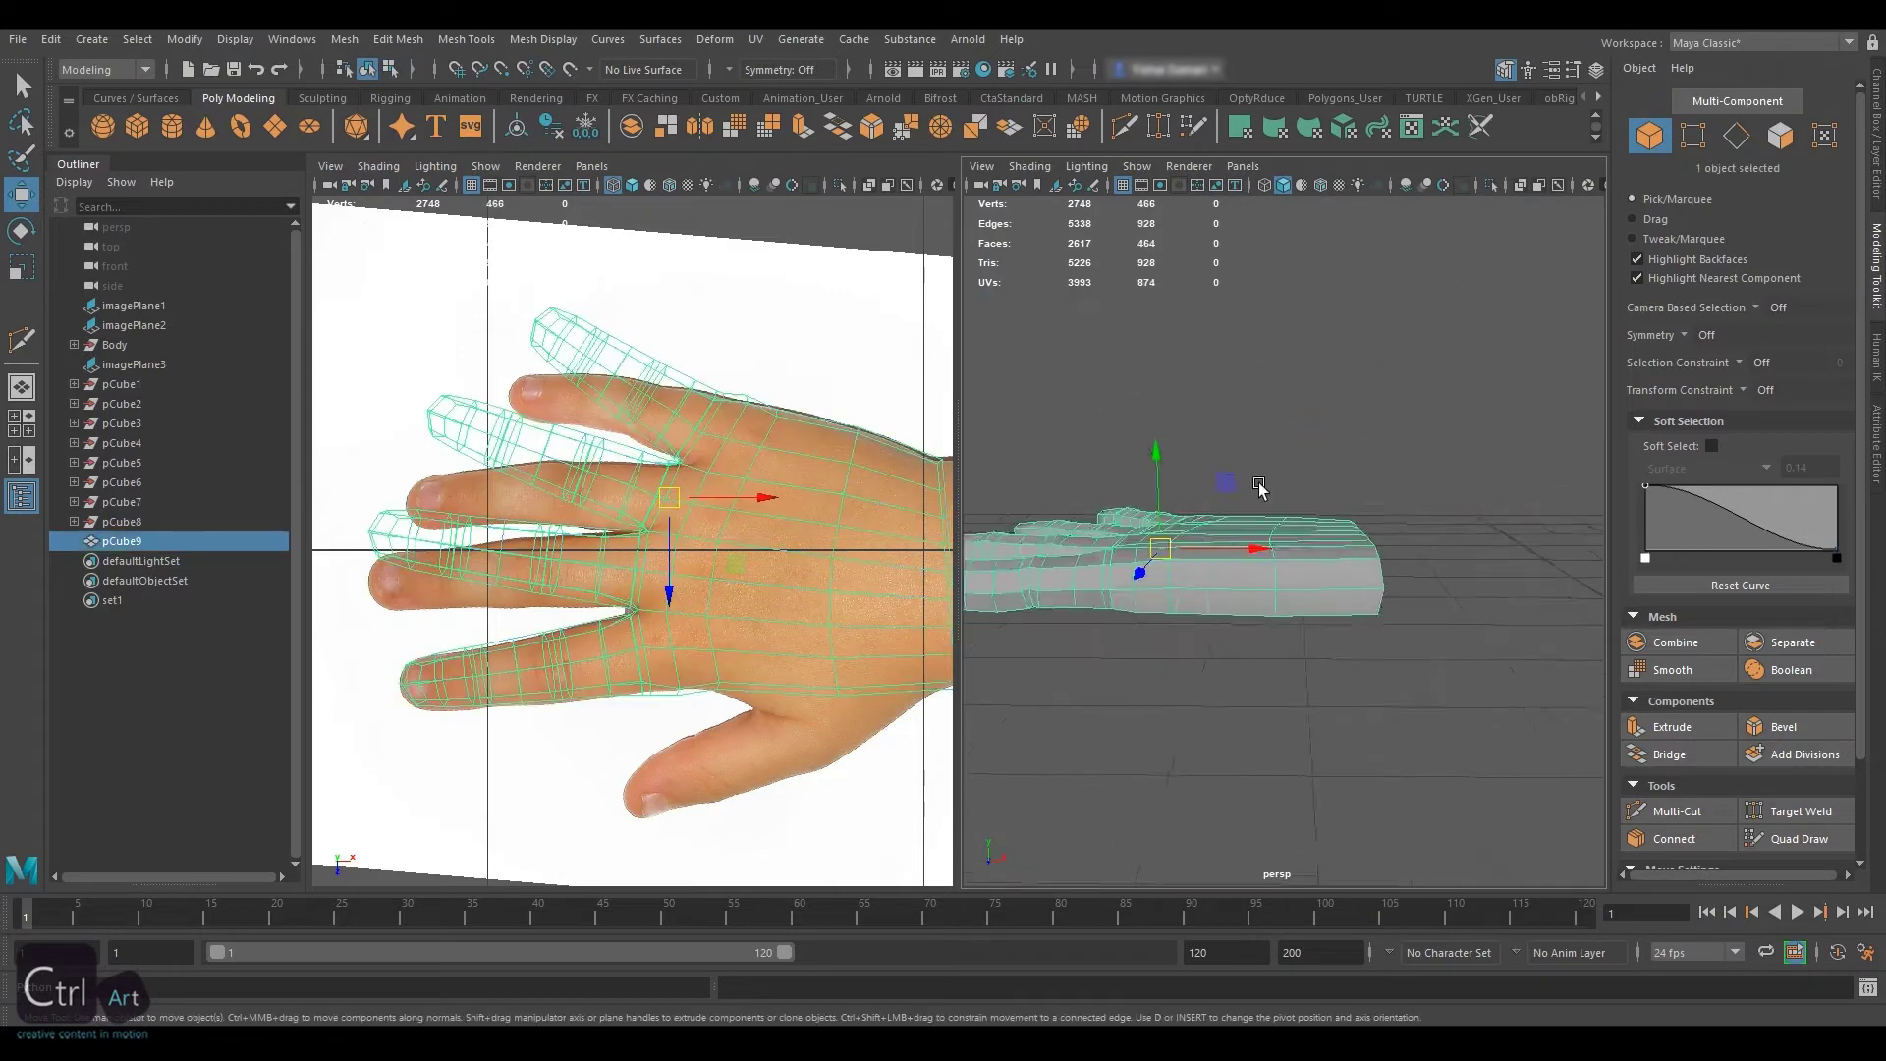
{"action": "key", "text": "ctrl+z"}
{"action": "key", "text": "ctrl+z"}
{"action": "key", "text": "ctrl+z"}
{"action": "key", "text": "ctrl+z"}
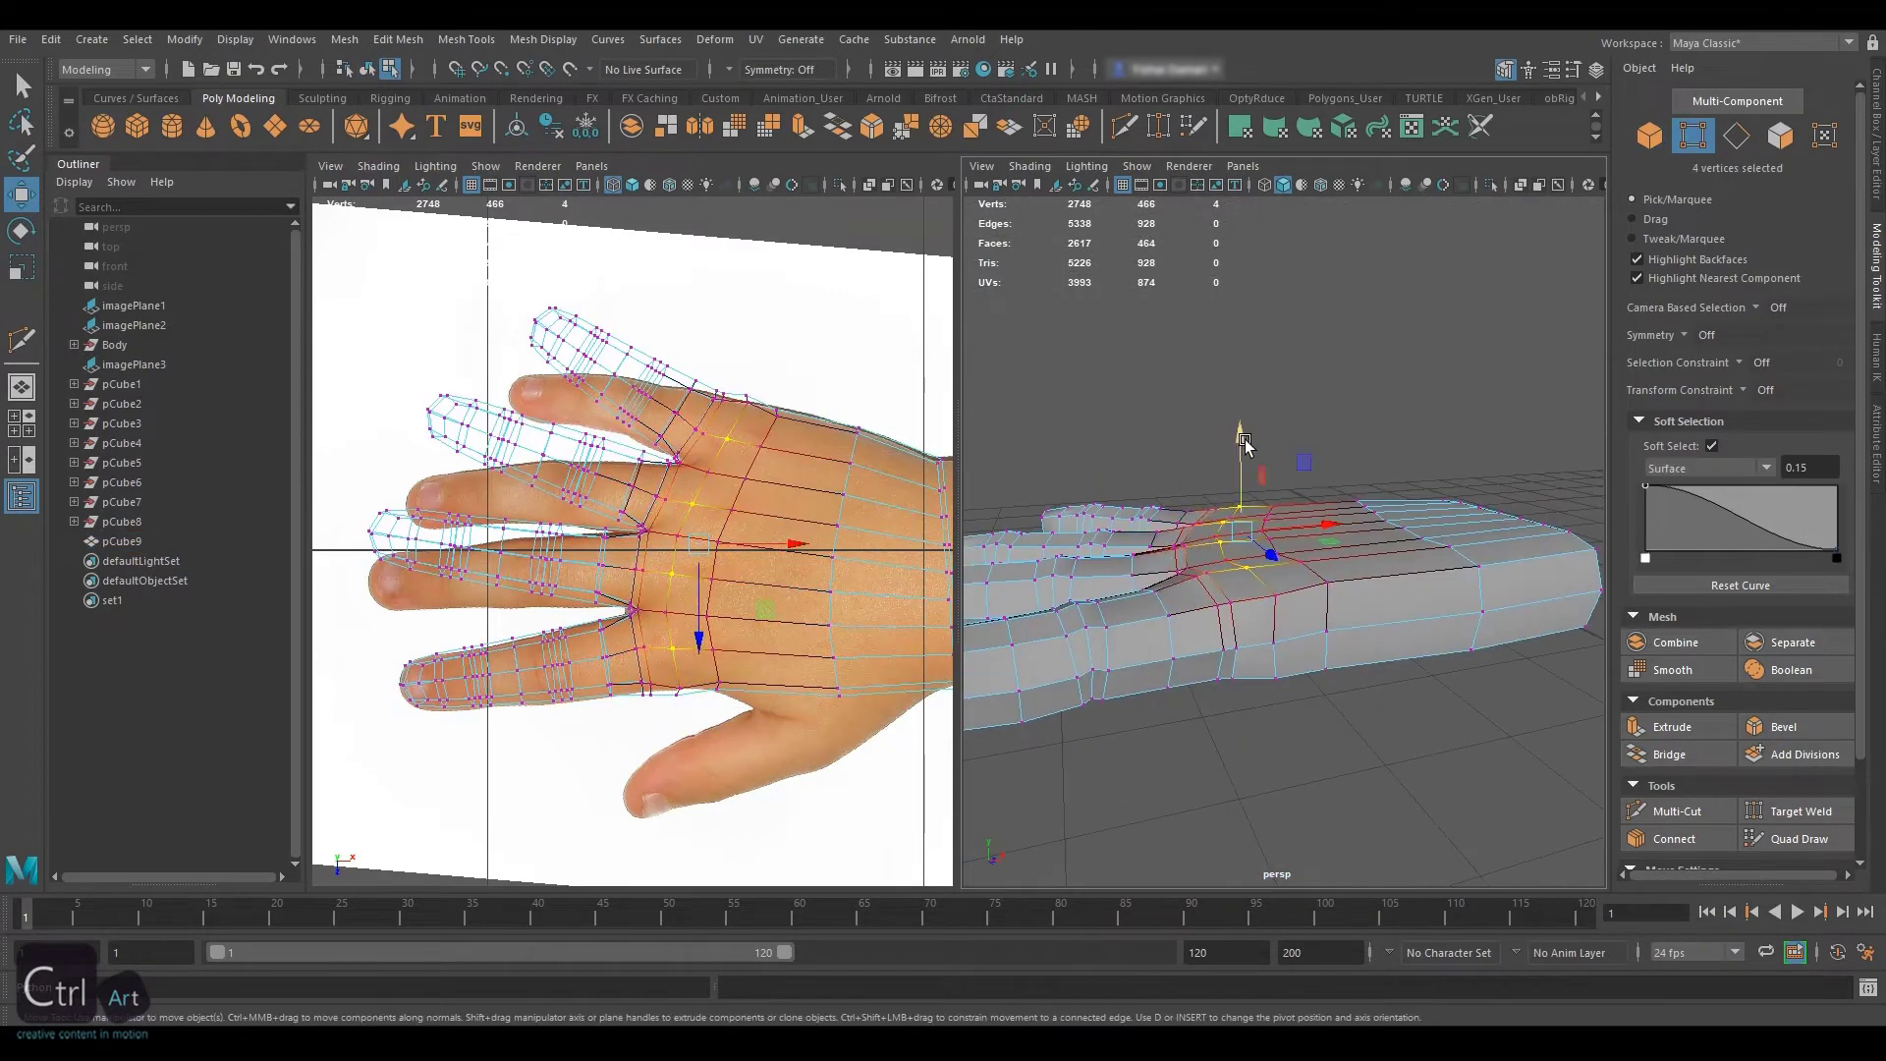
Select the four vertices on the undersides of the finger bases and shift them vertically with soft selection
{"action": "key", "text": "ctrl+z"}
{"action": "key", "text": "ctrl+z"}
{"action": "key", "text": "ctrl+z"}
{"action": "key", "text": "ctrl+z"}
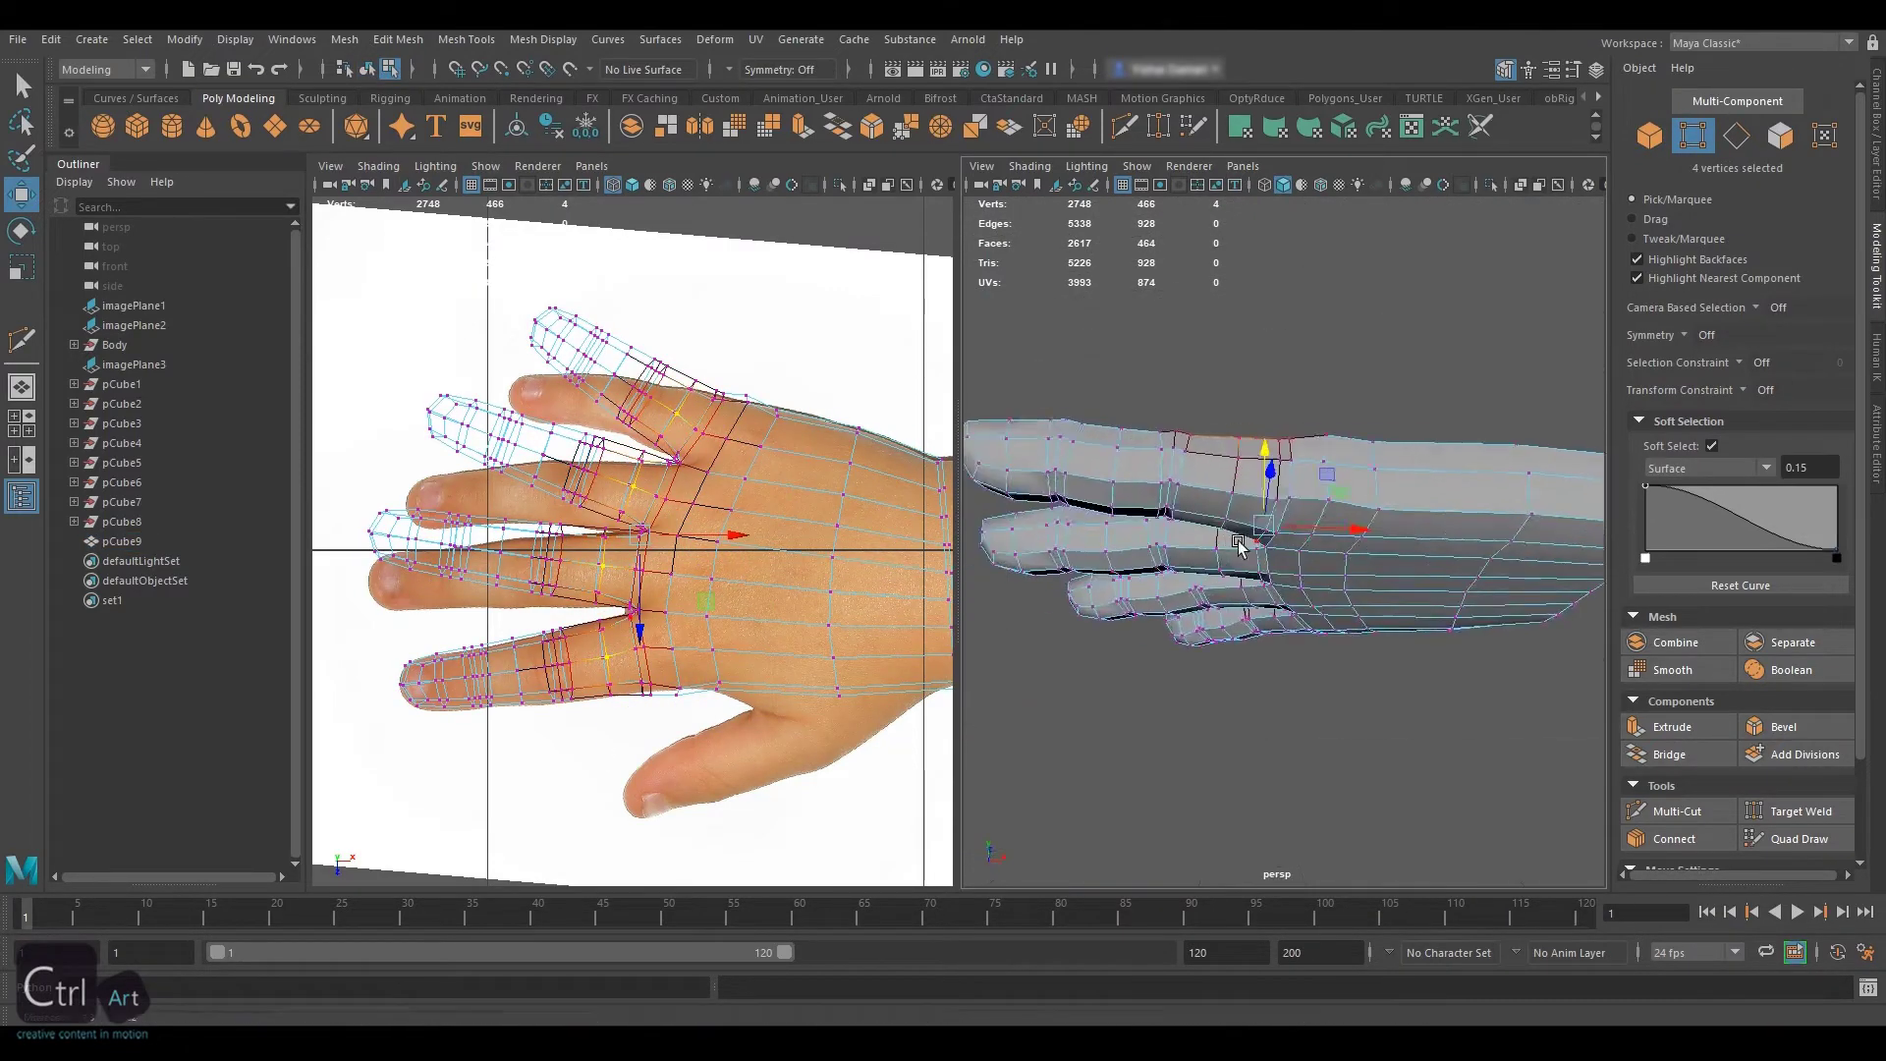
Turn off soft selection and scale the edge loop at the index finger's base vertically
{"action": "key", "text": "ctrl+z"}
{"action": "key", "text": "ctrl+z"}
{"action": "key", "text": "ctrl+z"}
{"action": "key", "text": "ctrl+z"}
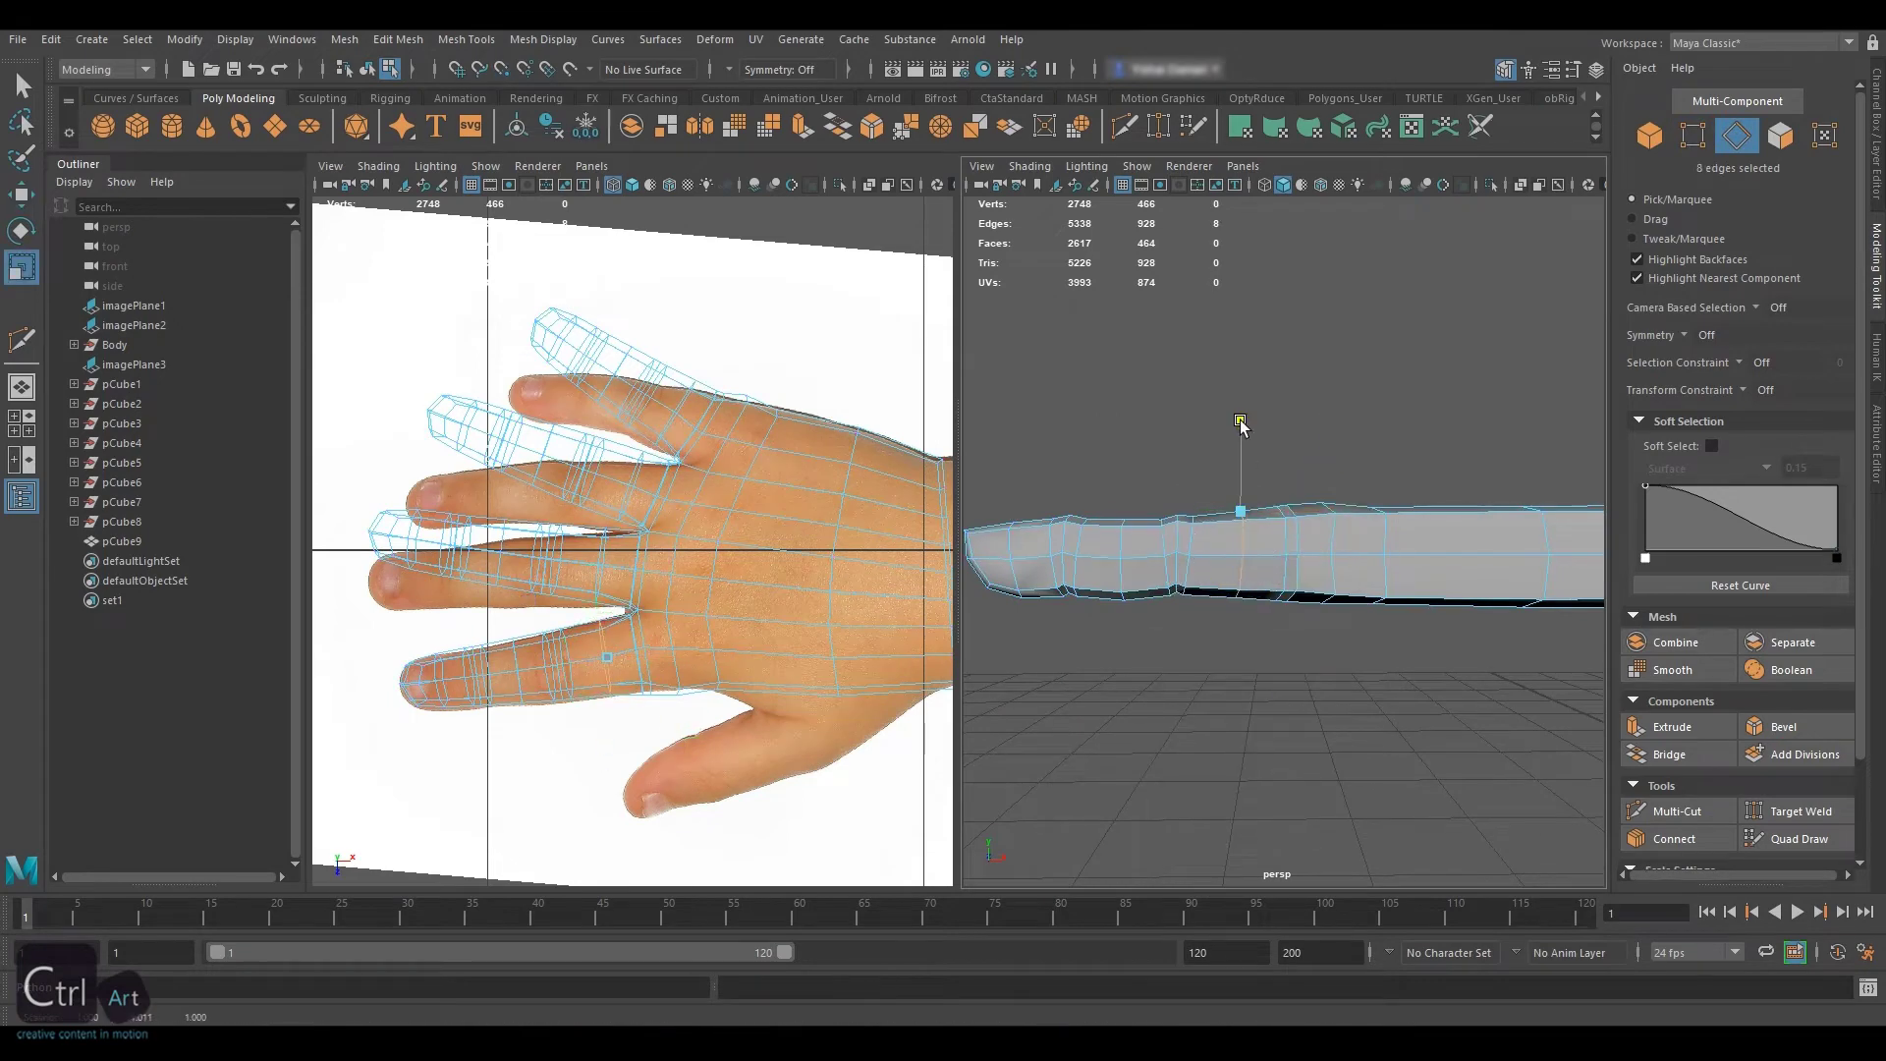
Scale the edge loops around the bases of the middle and little fingers vertically
{"action": "key", "text": "ctrl+z"}
{"action": "key", "text": "ctrl+z"}
{"action": "key", "text": "ctrl+z"}
{"action": "key", "text": "ctrl+z"}
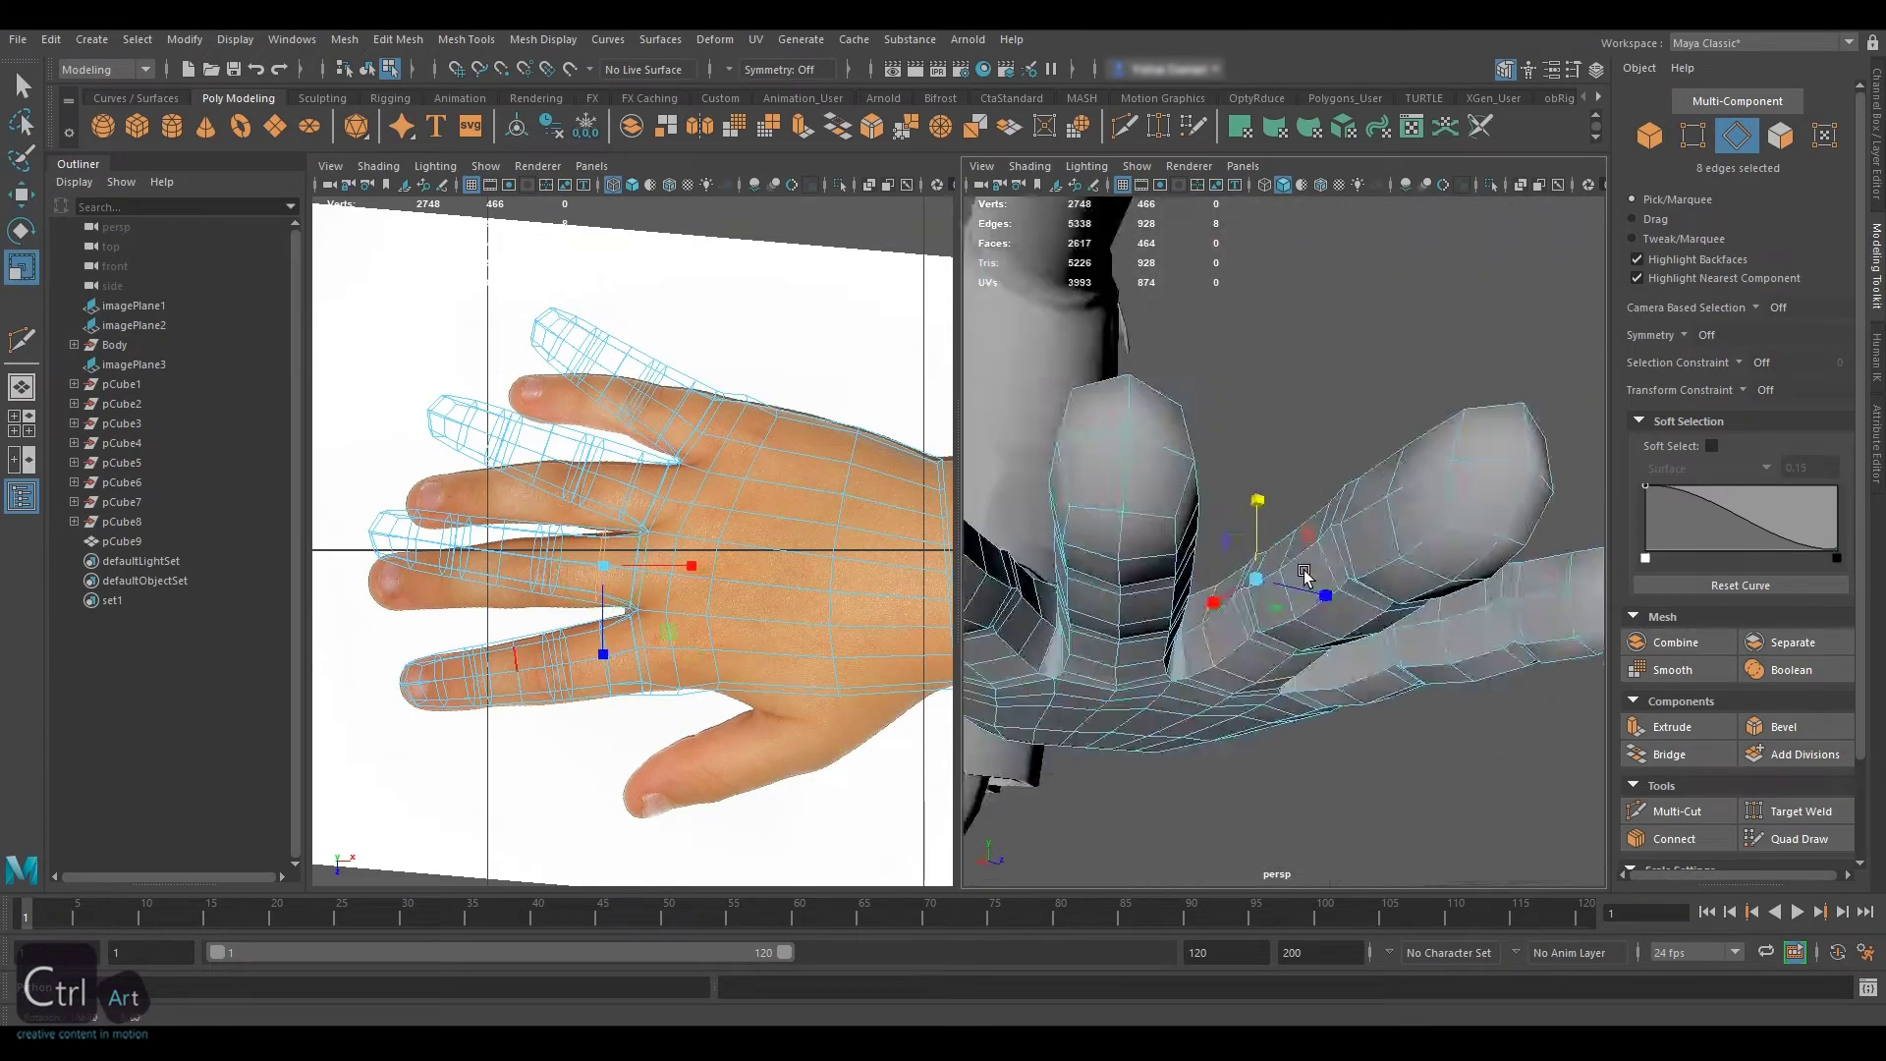
{"action": "key", "text": "ctrl+z"}
{"action": "key", "text": "ctrl+z"}
{"action": "key", "text": "ctrl+z"}
{"action": "key", "text": "ctrl+z"}
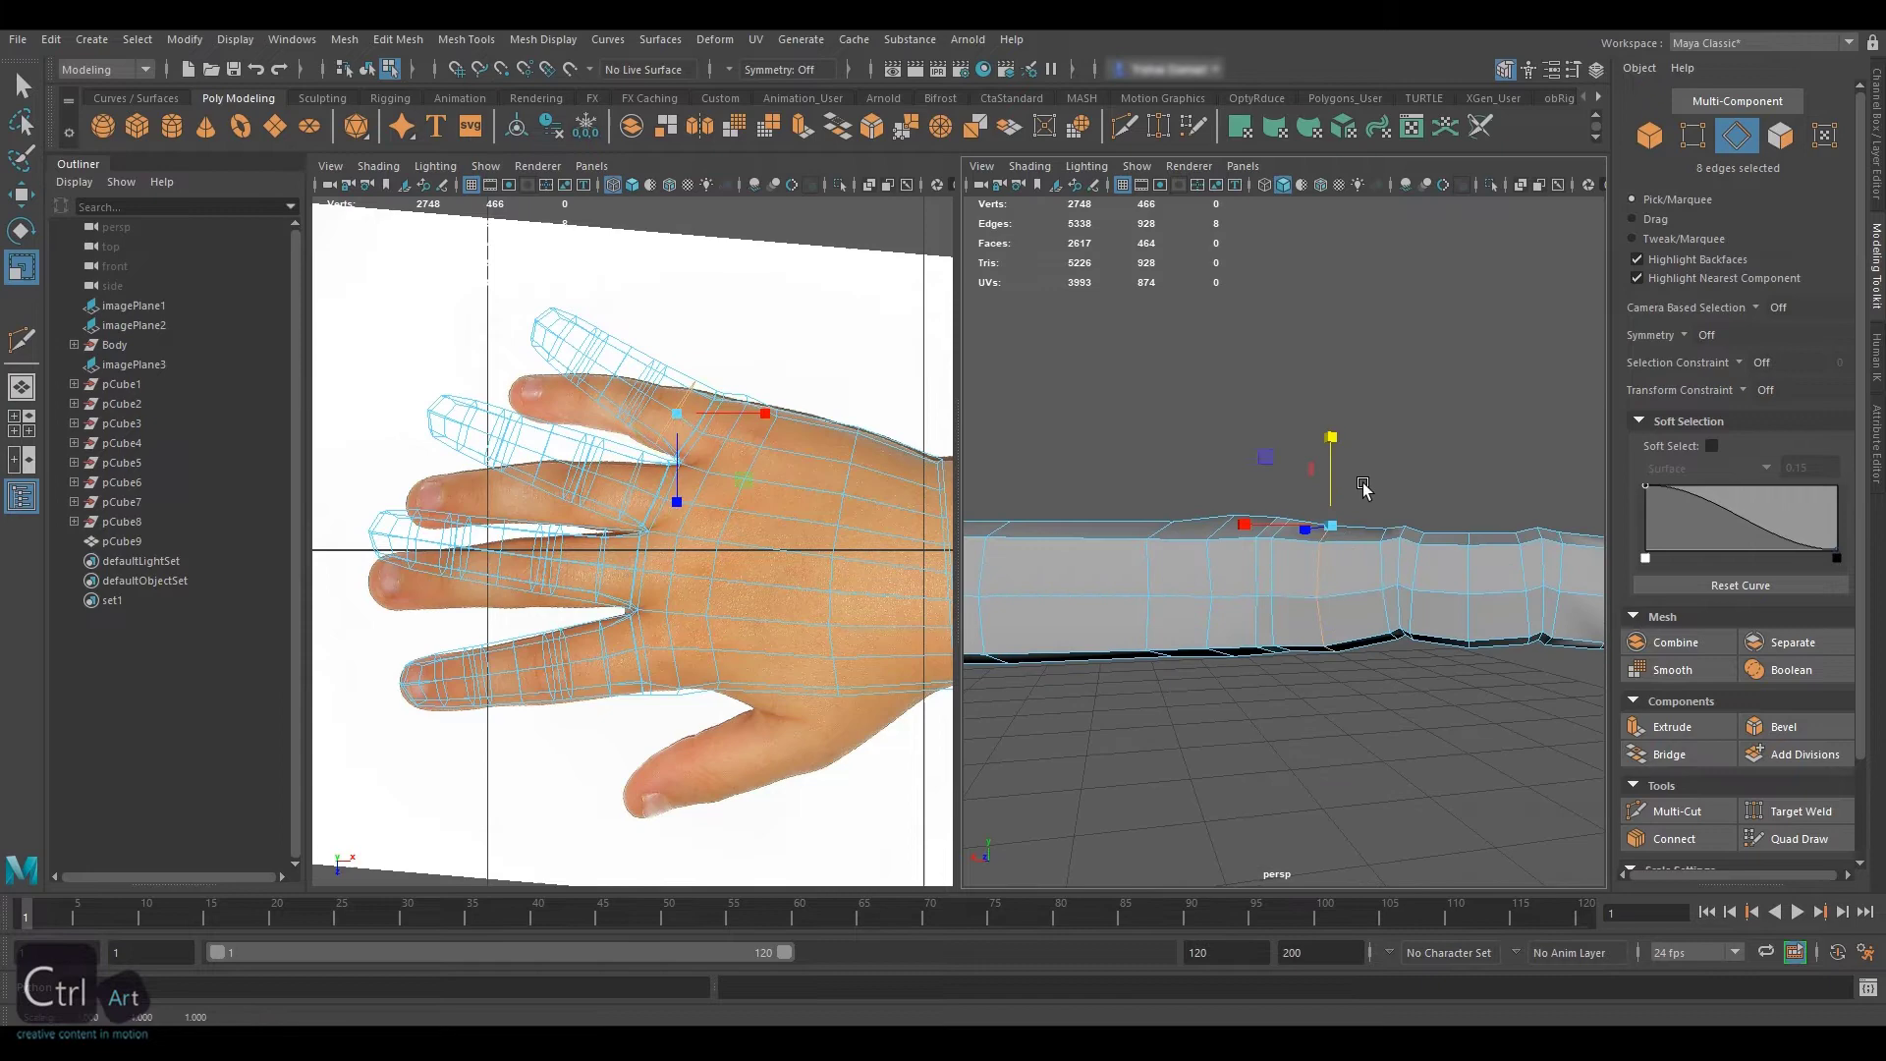
Scale and reposition the 20-edge loops around the palm behind the fingers to refine the palm's thickness
{"action": "key", "text": "ctrl+z"}
{"action": "key", "text": "ctrl+z"}
{"action": "key", "text": "ctrl+z"}
{"action": "key", "text": "ctrl+z"}
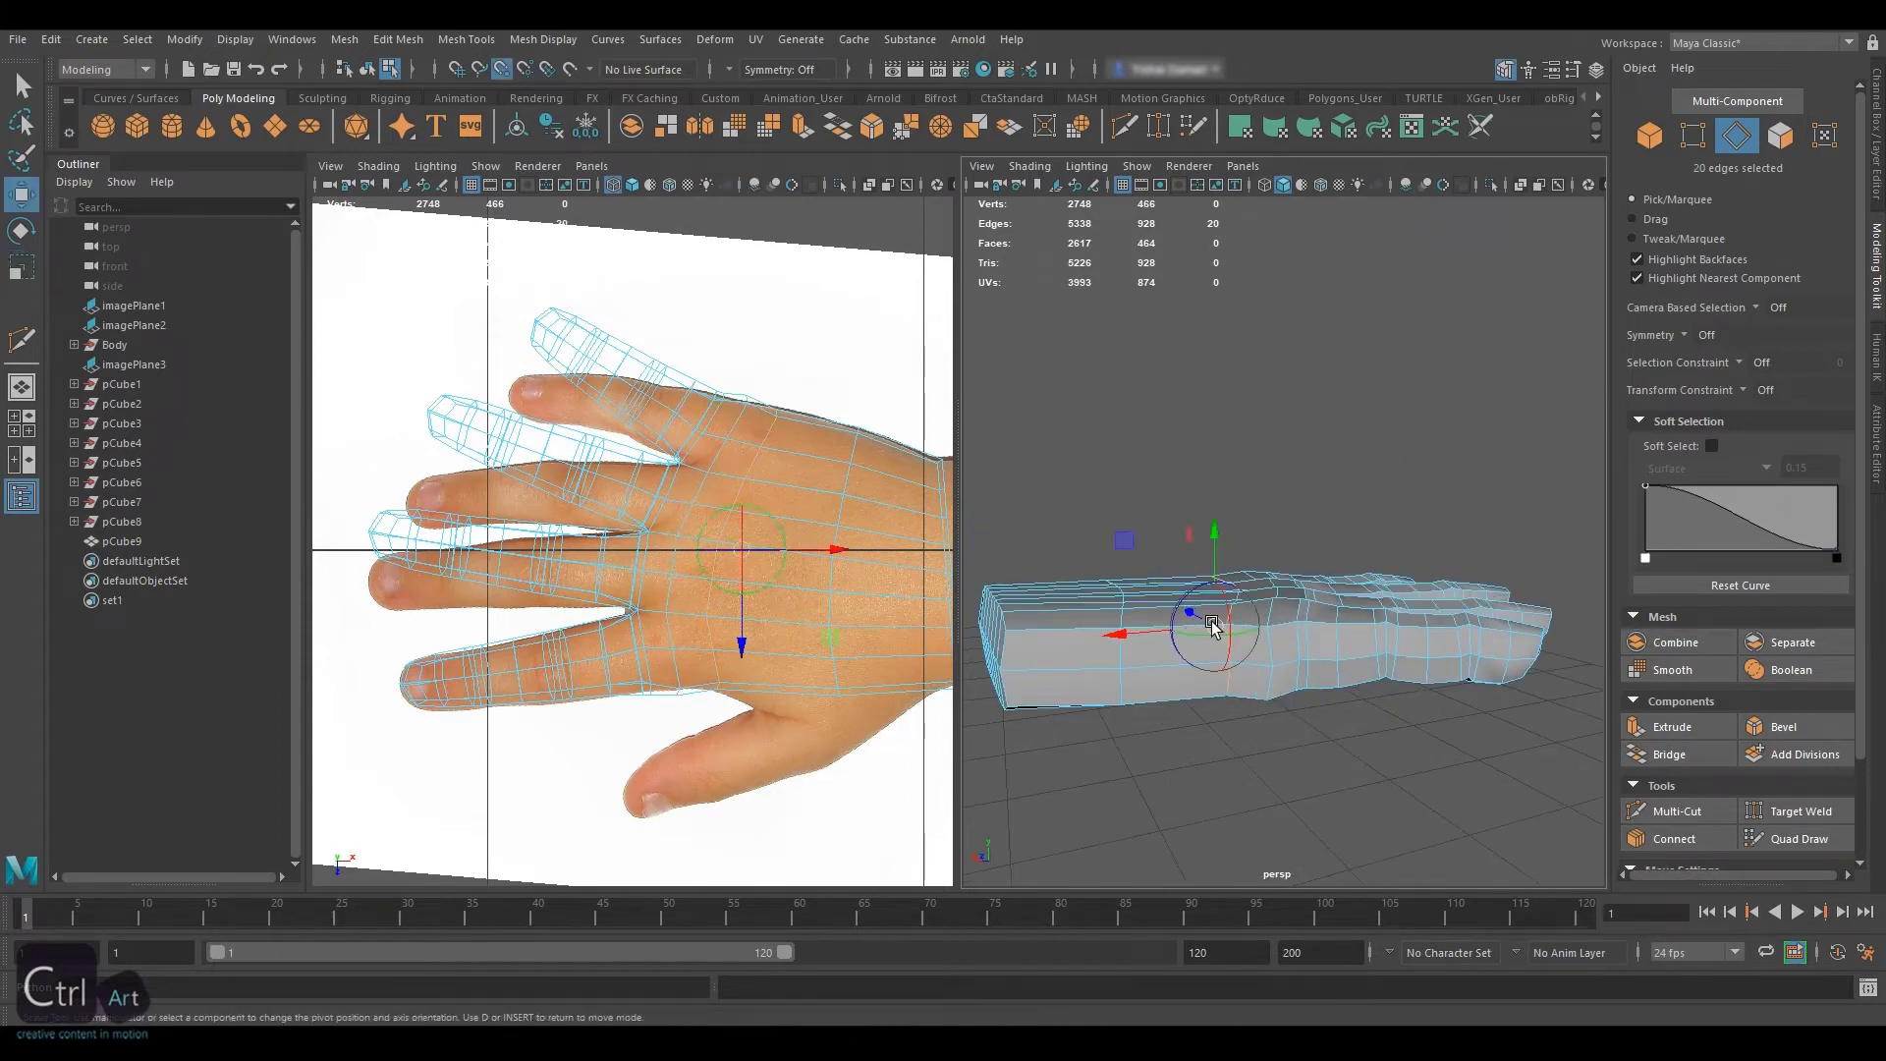
{"action": "key", "text": "ctrl+z"}
{"action": "key", "text": "ctrl+z"}
{"action": "key", "text": "ctrl+z"}
{"action": "key", "text": "ctrl+z"}
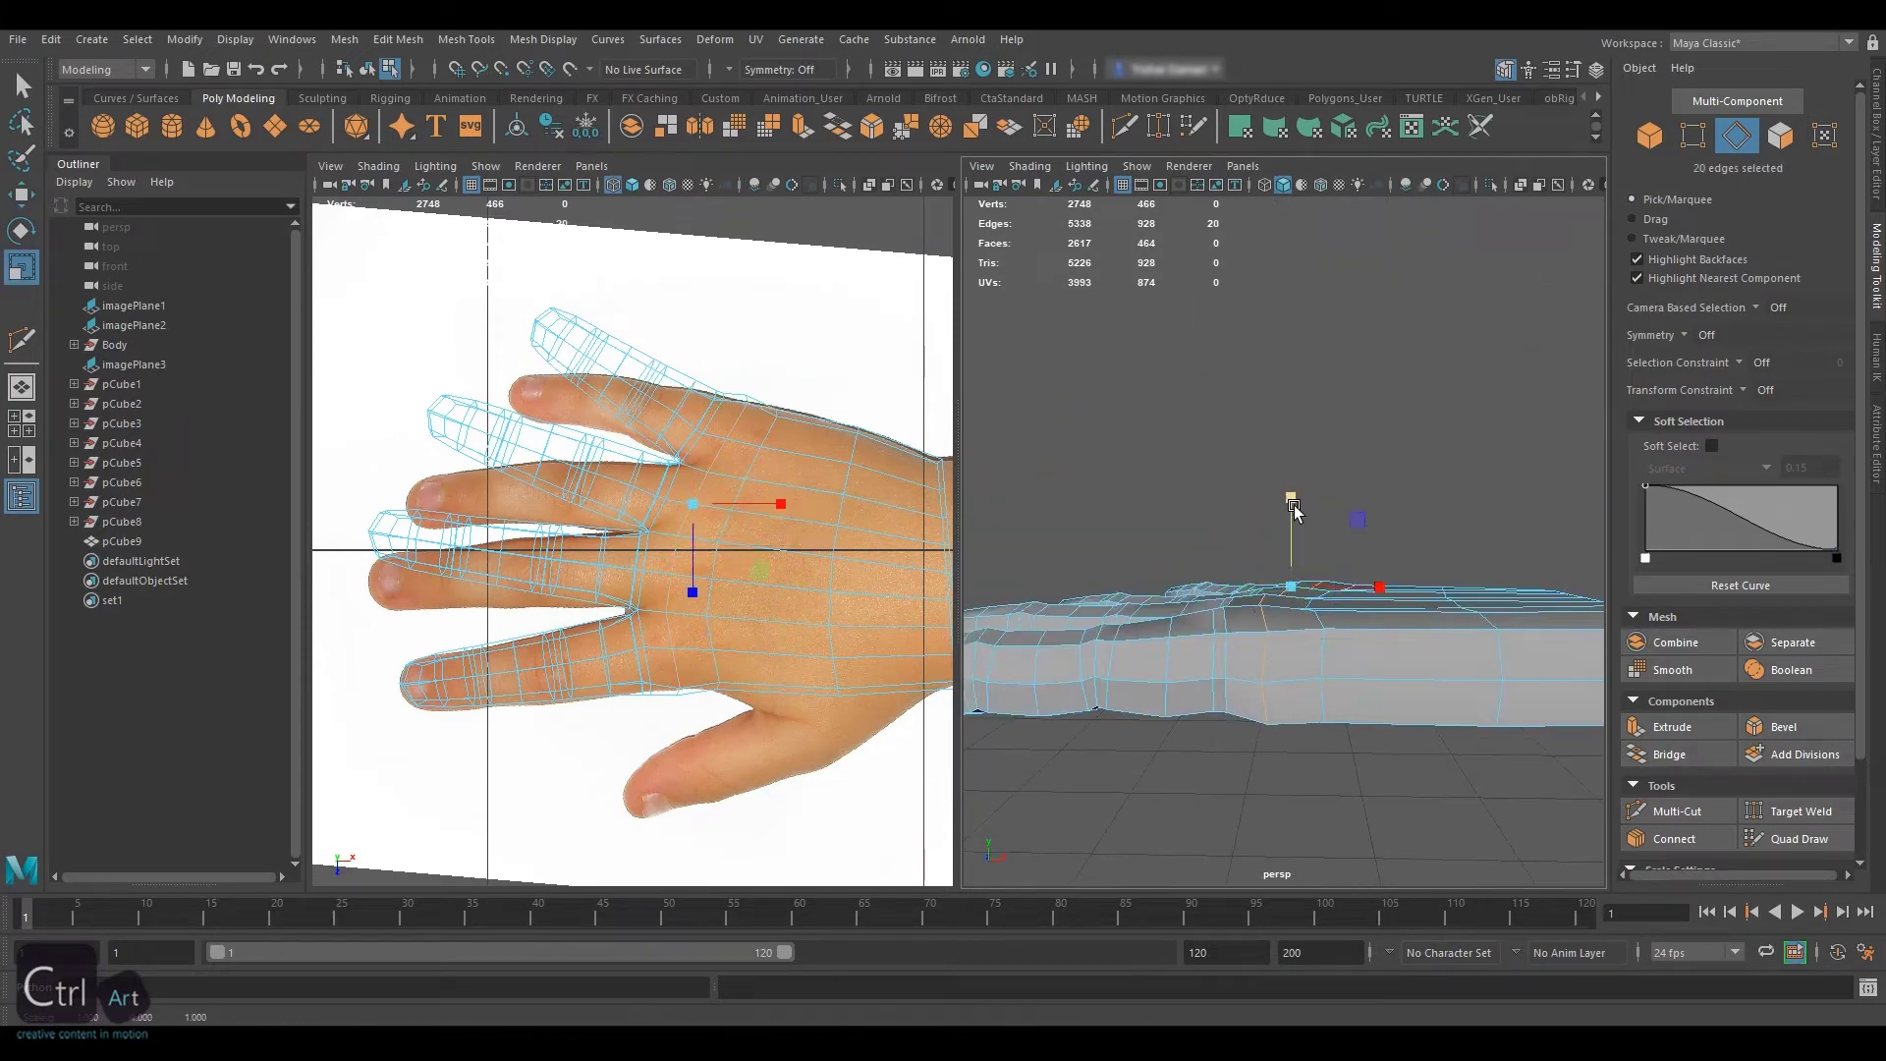
{"action": "key", "text": "ctrl+z"}
{"action": "key", "text": "ctrl+z"}
{"action": "key", "text": "ctrl+z"}
{"action": "key", "text": "ctrl+z"}
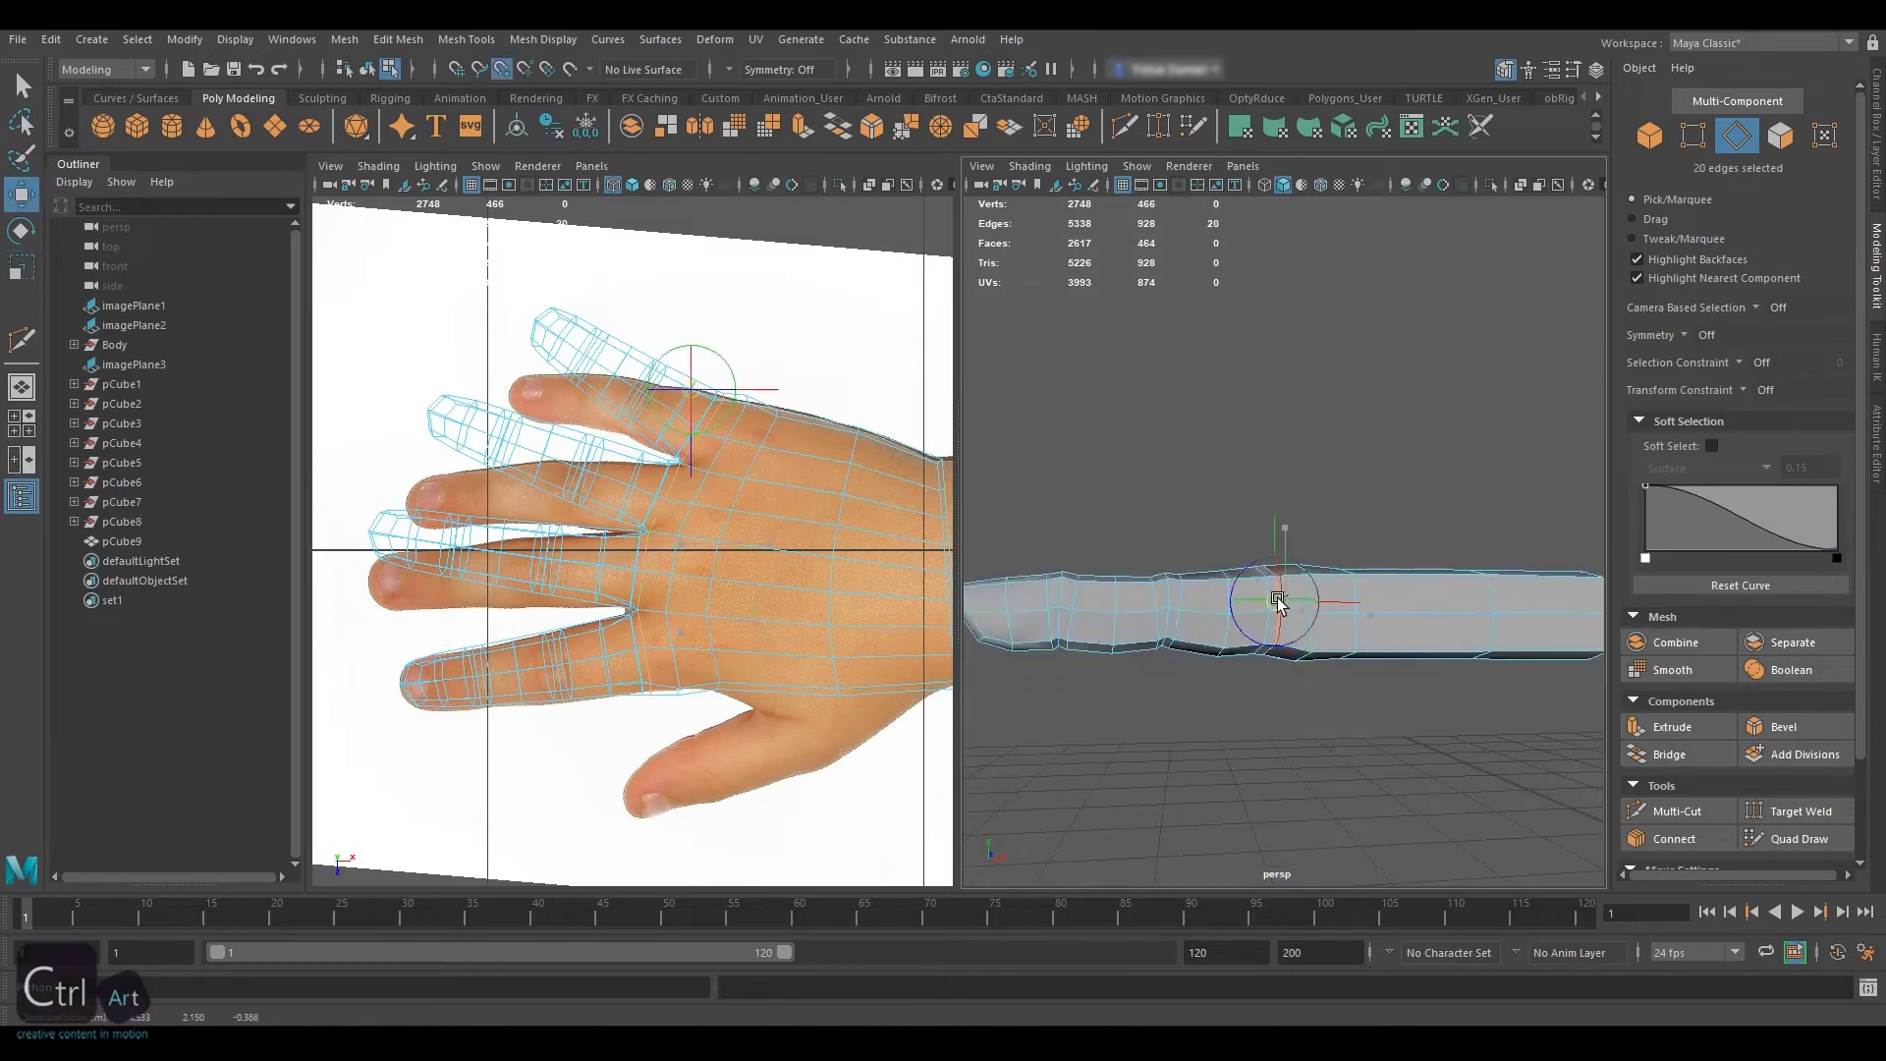
{"action": "key", "text": "ctrl+z"}
{"action": "key", "text": "ctrl+z"}
{"action": "key", "text": "ctrl+z"}
{"action": "key", "text": "ctrl+z"}
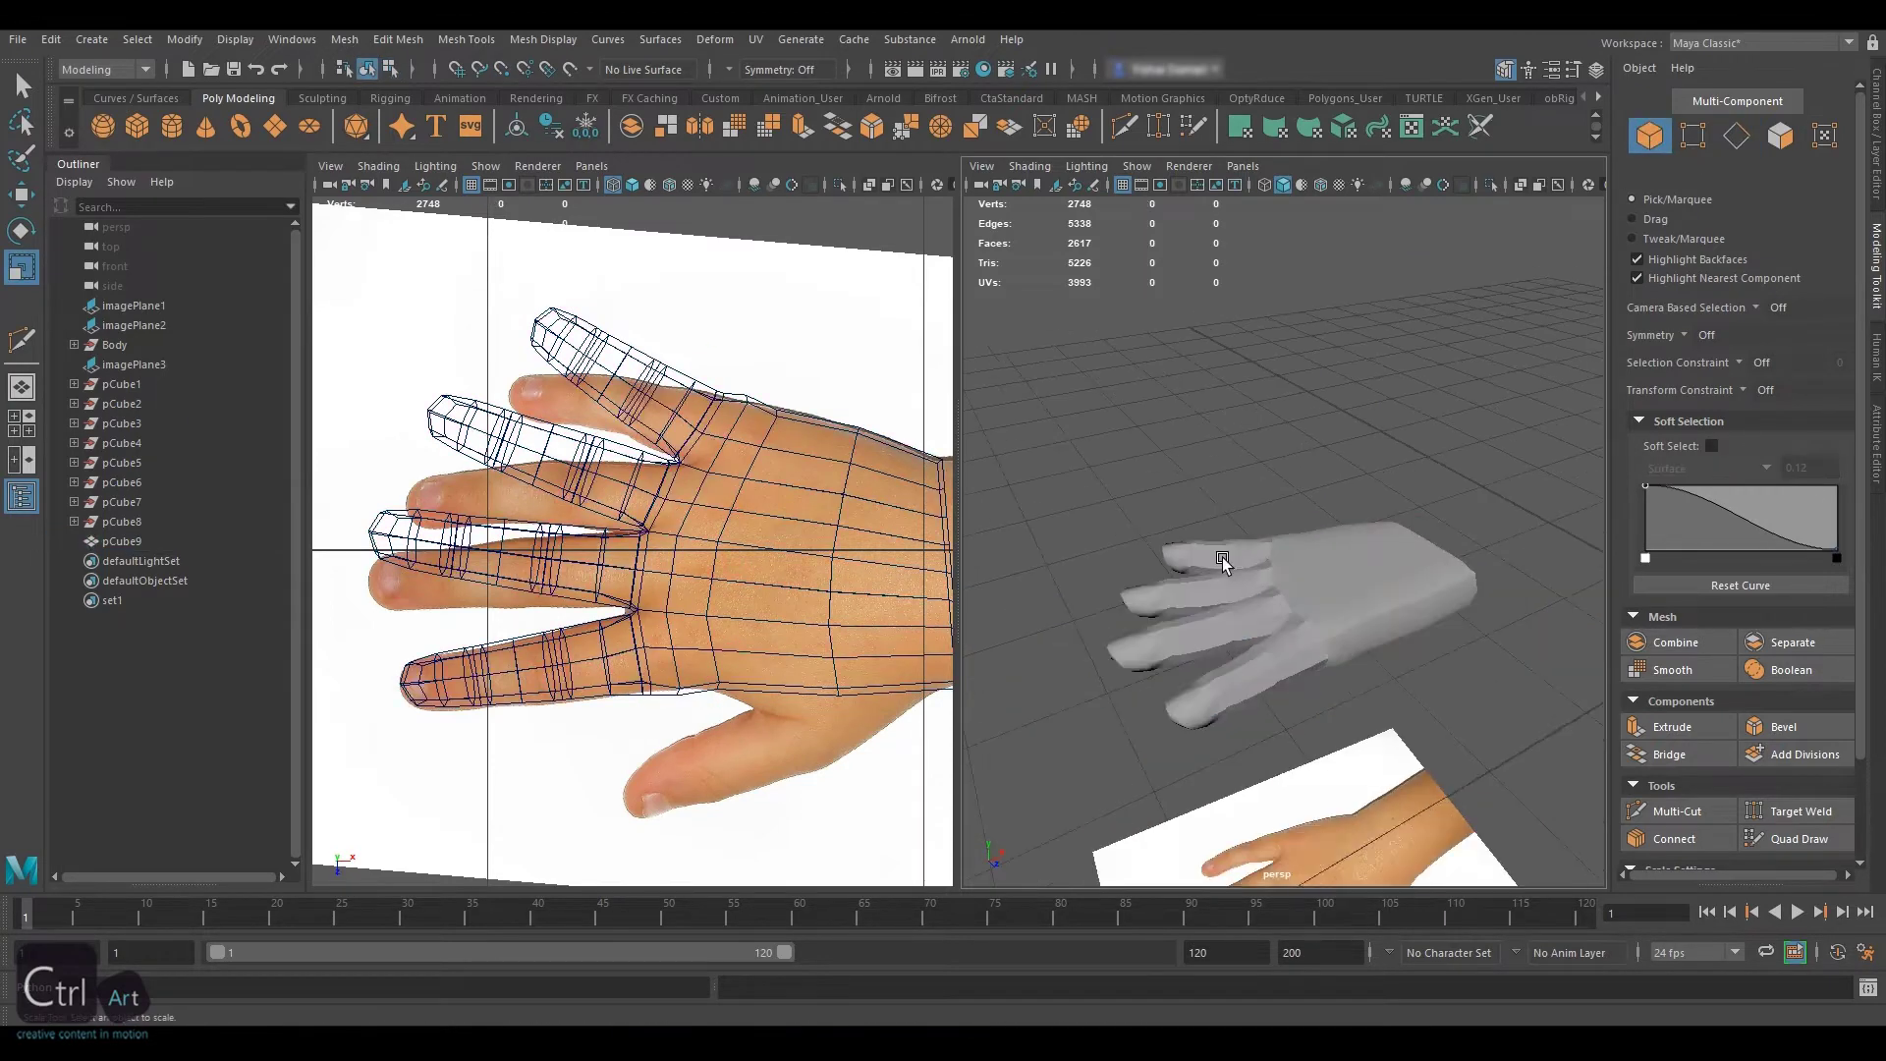
{"action": "key", "text": "ctrl+z"}
Select the hand mesh, set its normals to face, and apply Soften Edge
{"action": "left_click", "coordinate": [1358, 580]}
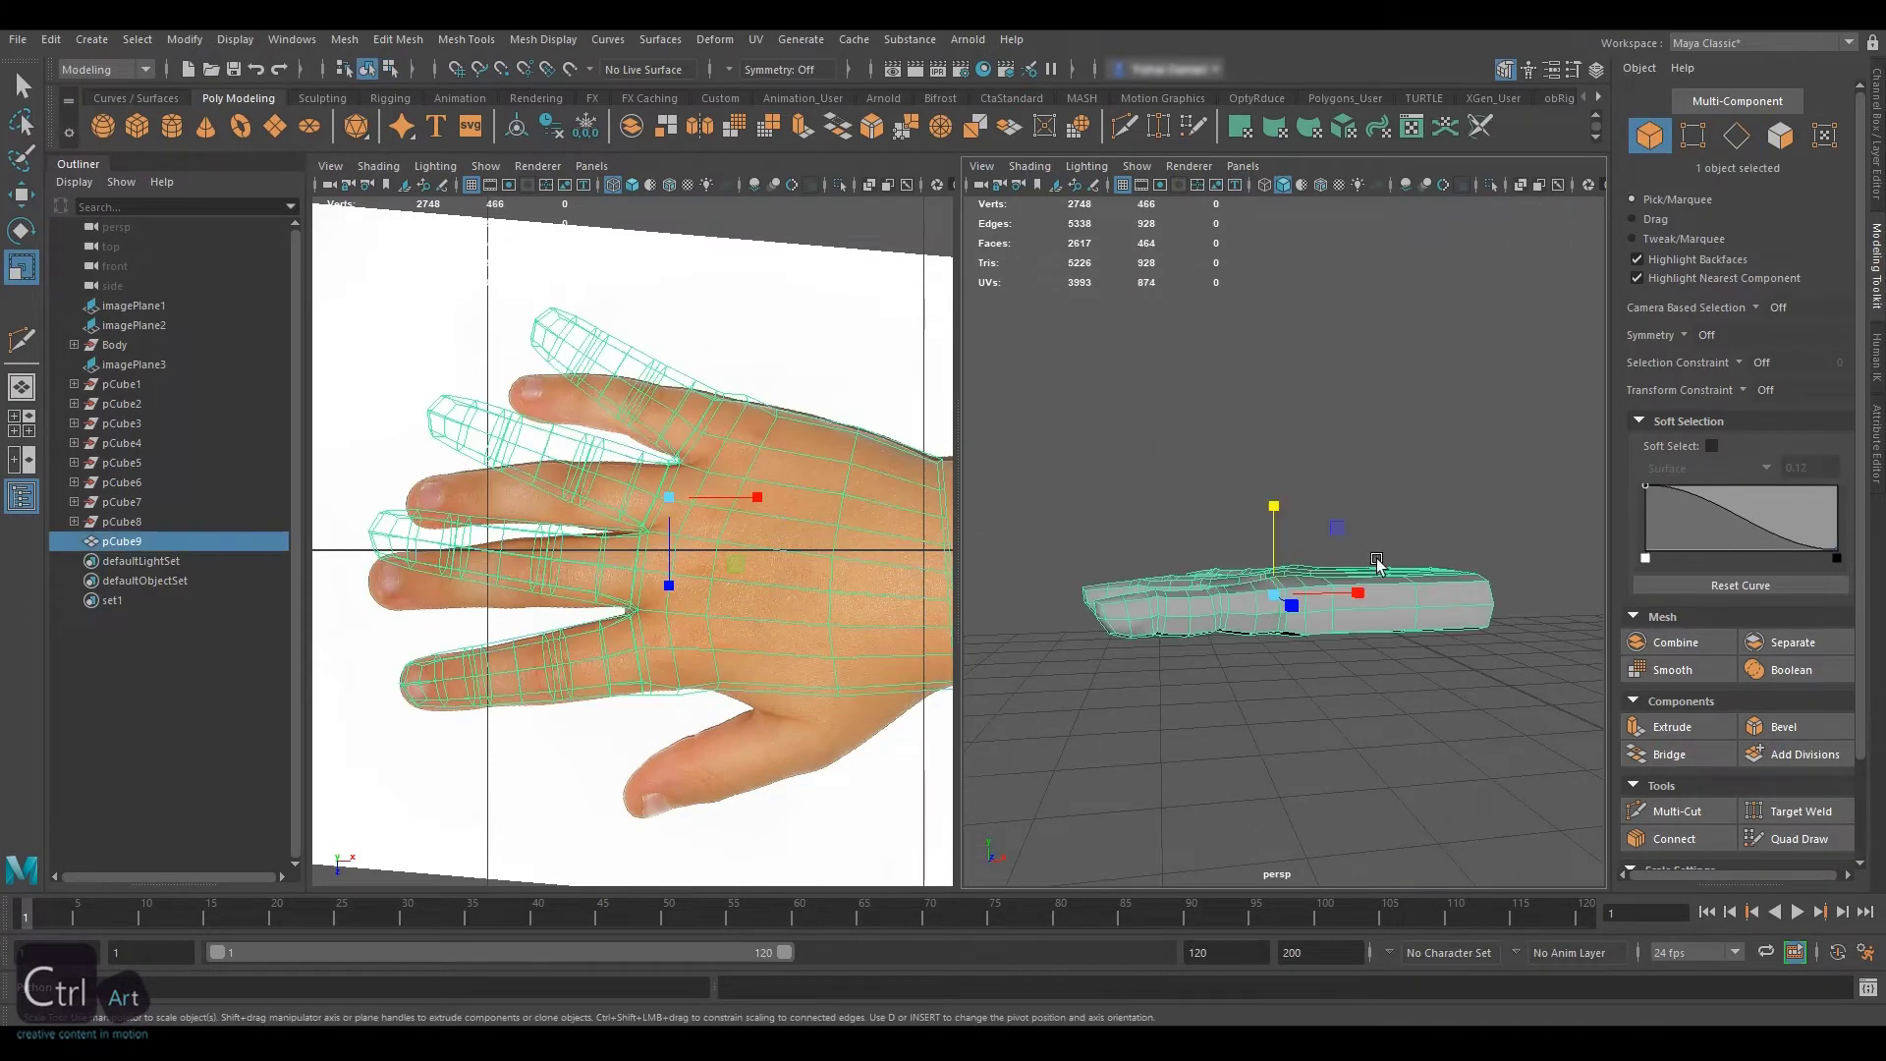
{"action": "left_click", "coordinate": [679, 41]}
{"action": "mouse_move", "coordinate": [532, 39]}
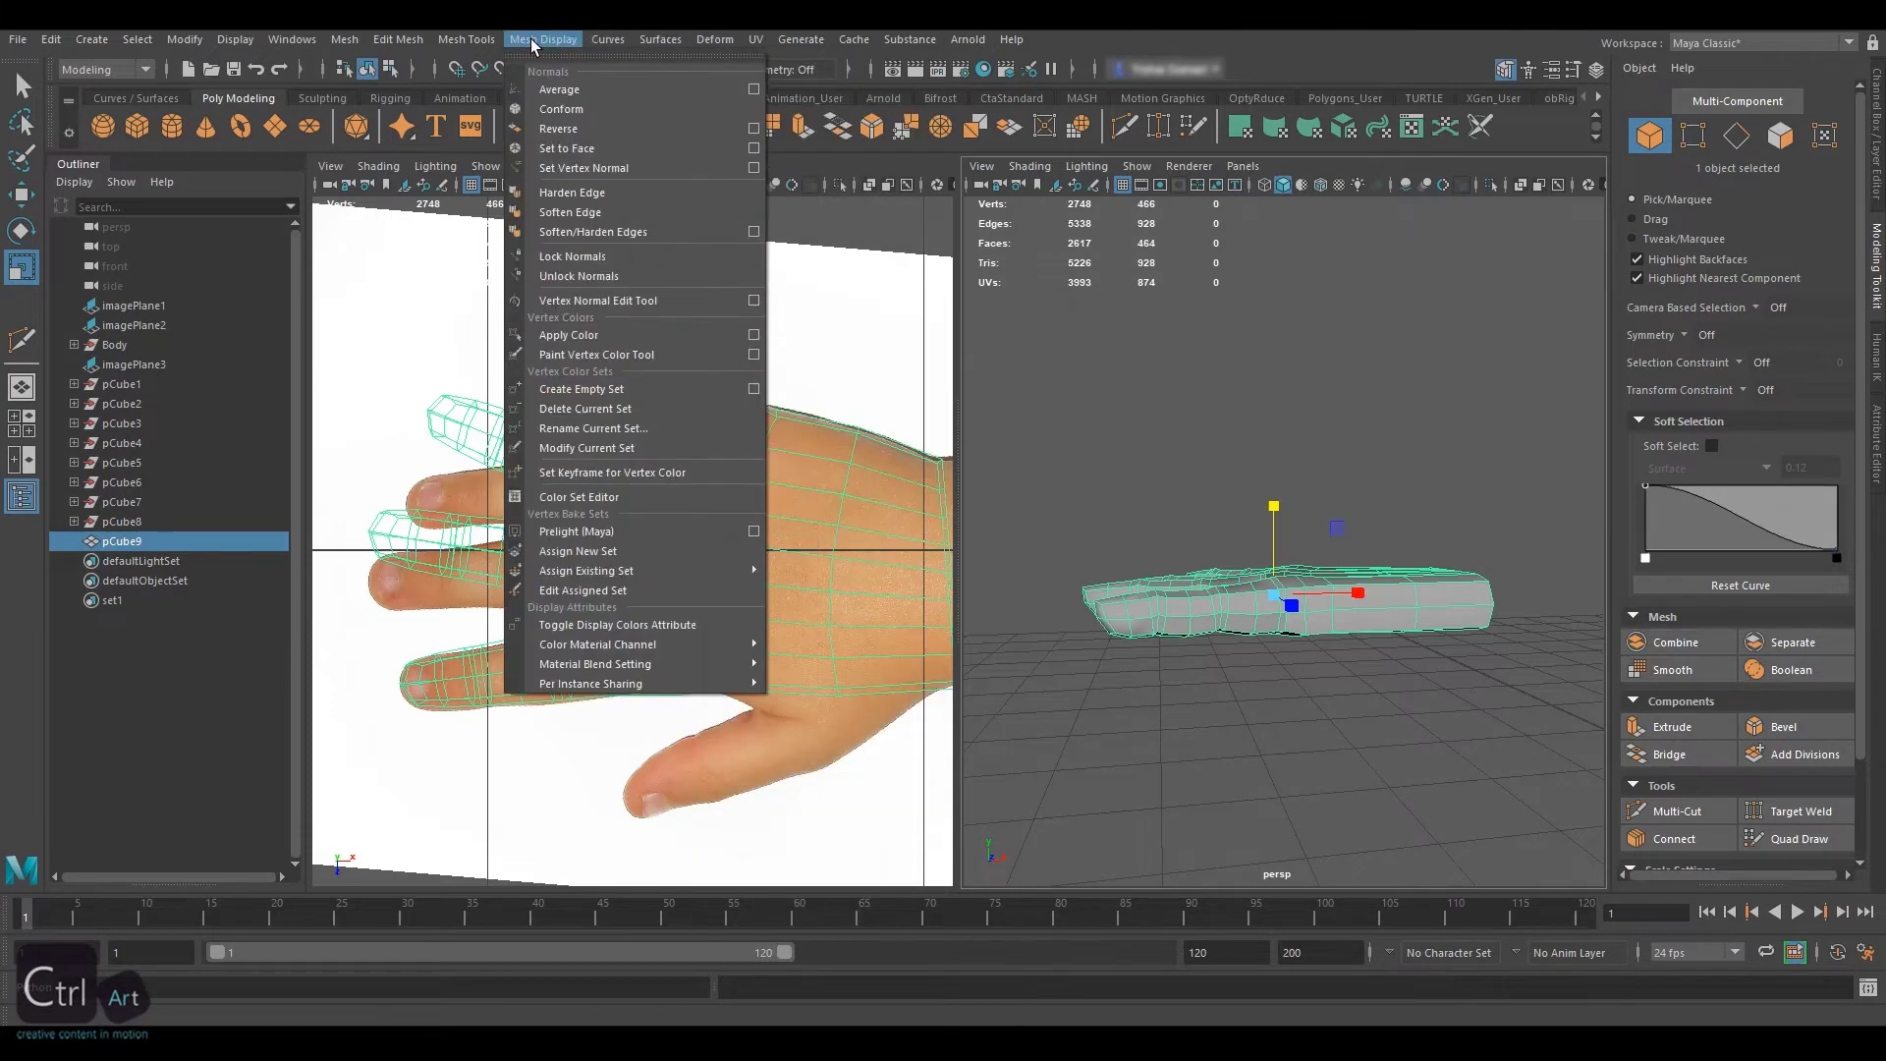
{"action": "left_click", "coordinate": [578, 148]}
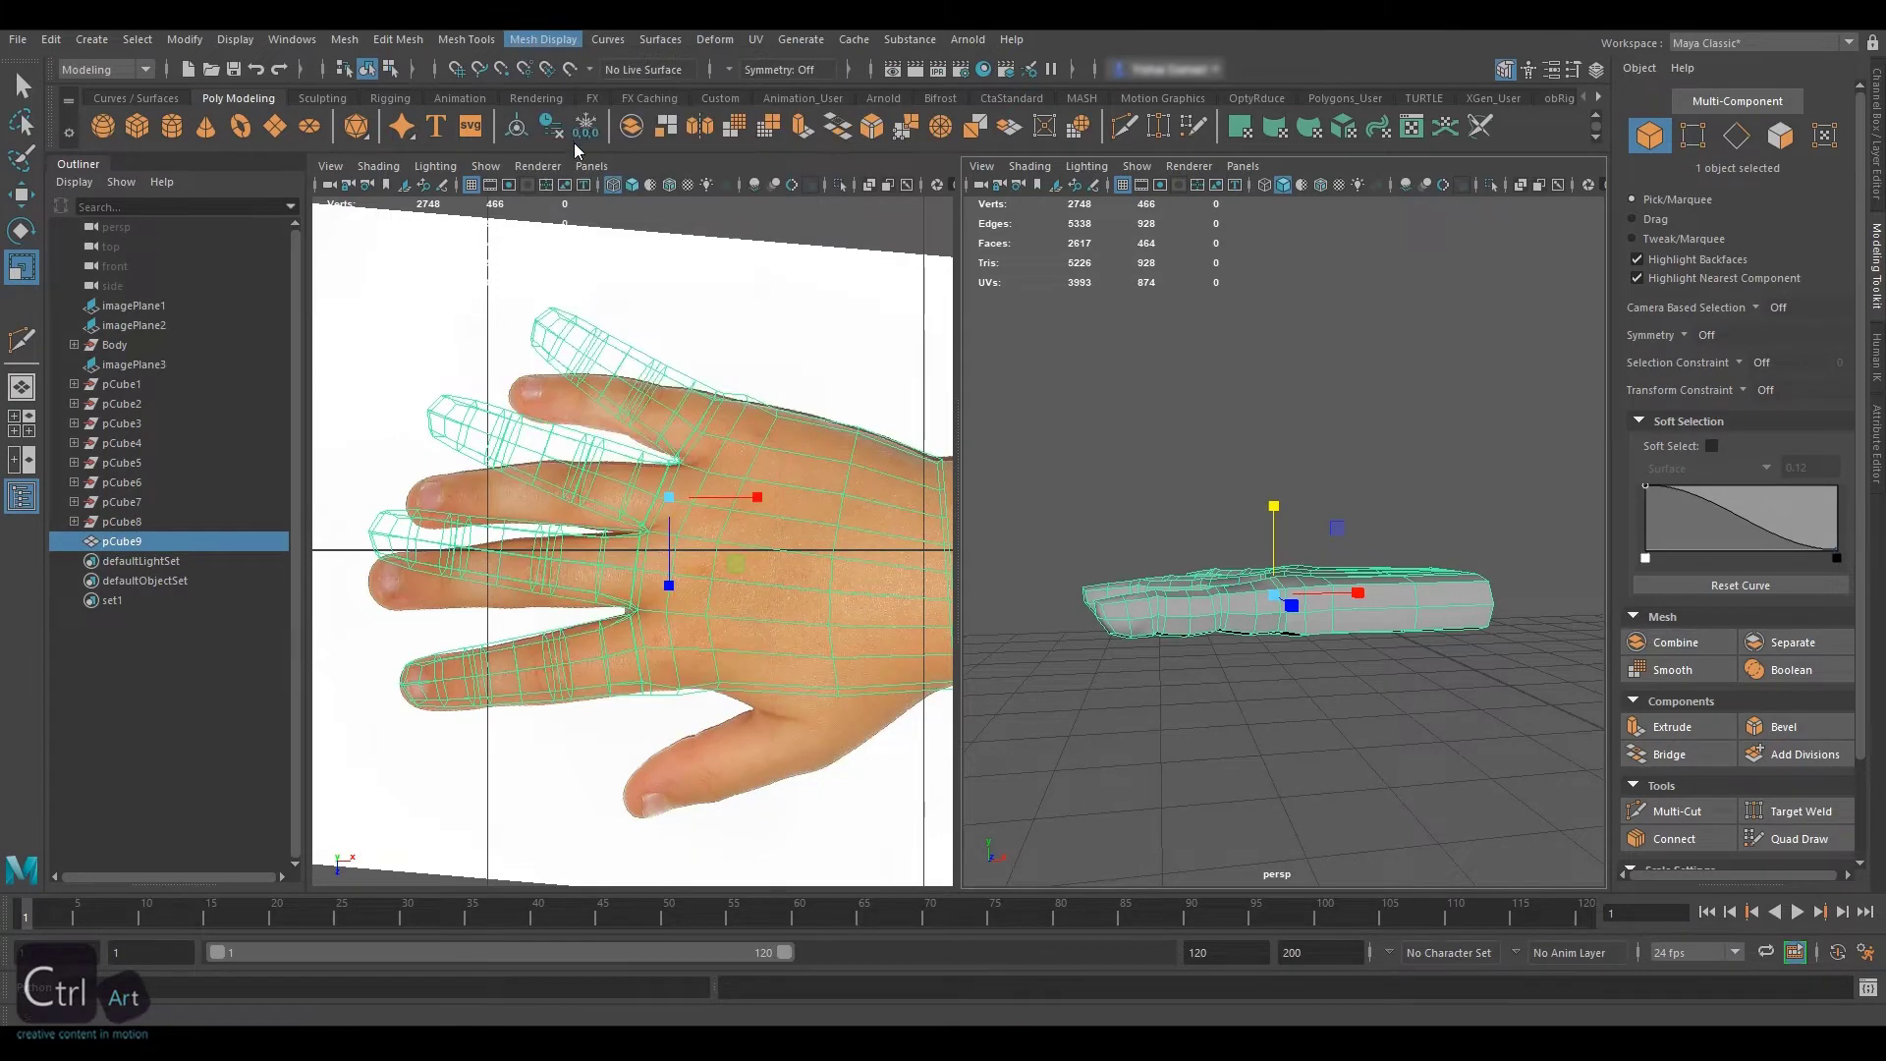
{"action": "left_click", "coordinate": [531, 39]}
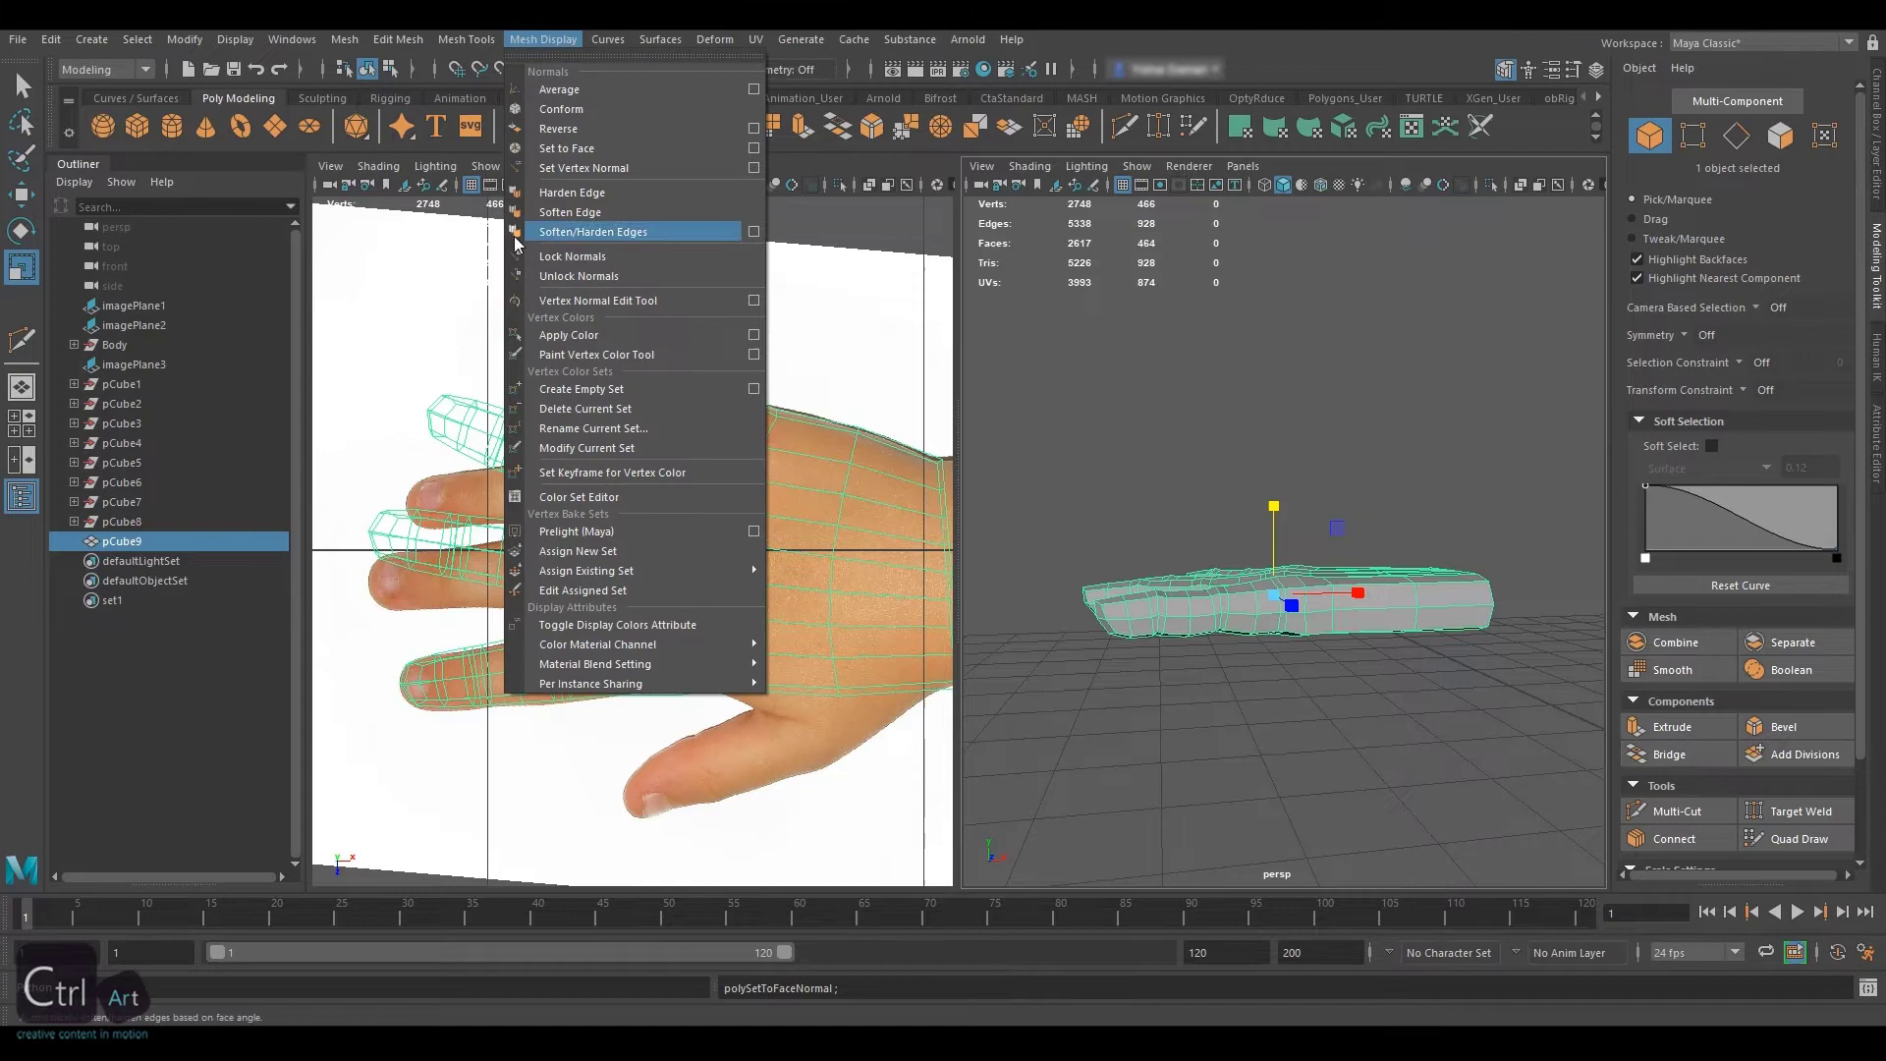
{"action": "left_click", "coordinate": [558, 216]}
{"action": "left_click_drag", "start_coordinate": [1322, 422], "coordinate": [1206, 514], "text": "alt"}
{"action": "left_click", "coordinate": [1287, 502]}
Select the faces closing the wrist end of the hand and delete them
{"action": "left_click", "coordinate": [1330, 510]}
{"action": "left_click", "coordinate": [1780, 138]}
{"action": "left_click_drag", "start_coordinate": [1374, 474], "coordinate": [1261, 537], "text": "alt"}
{"action": "left_click", "coordinate": [1262, 537]}
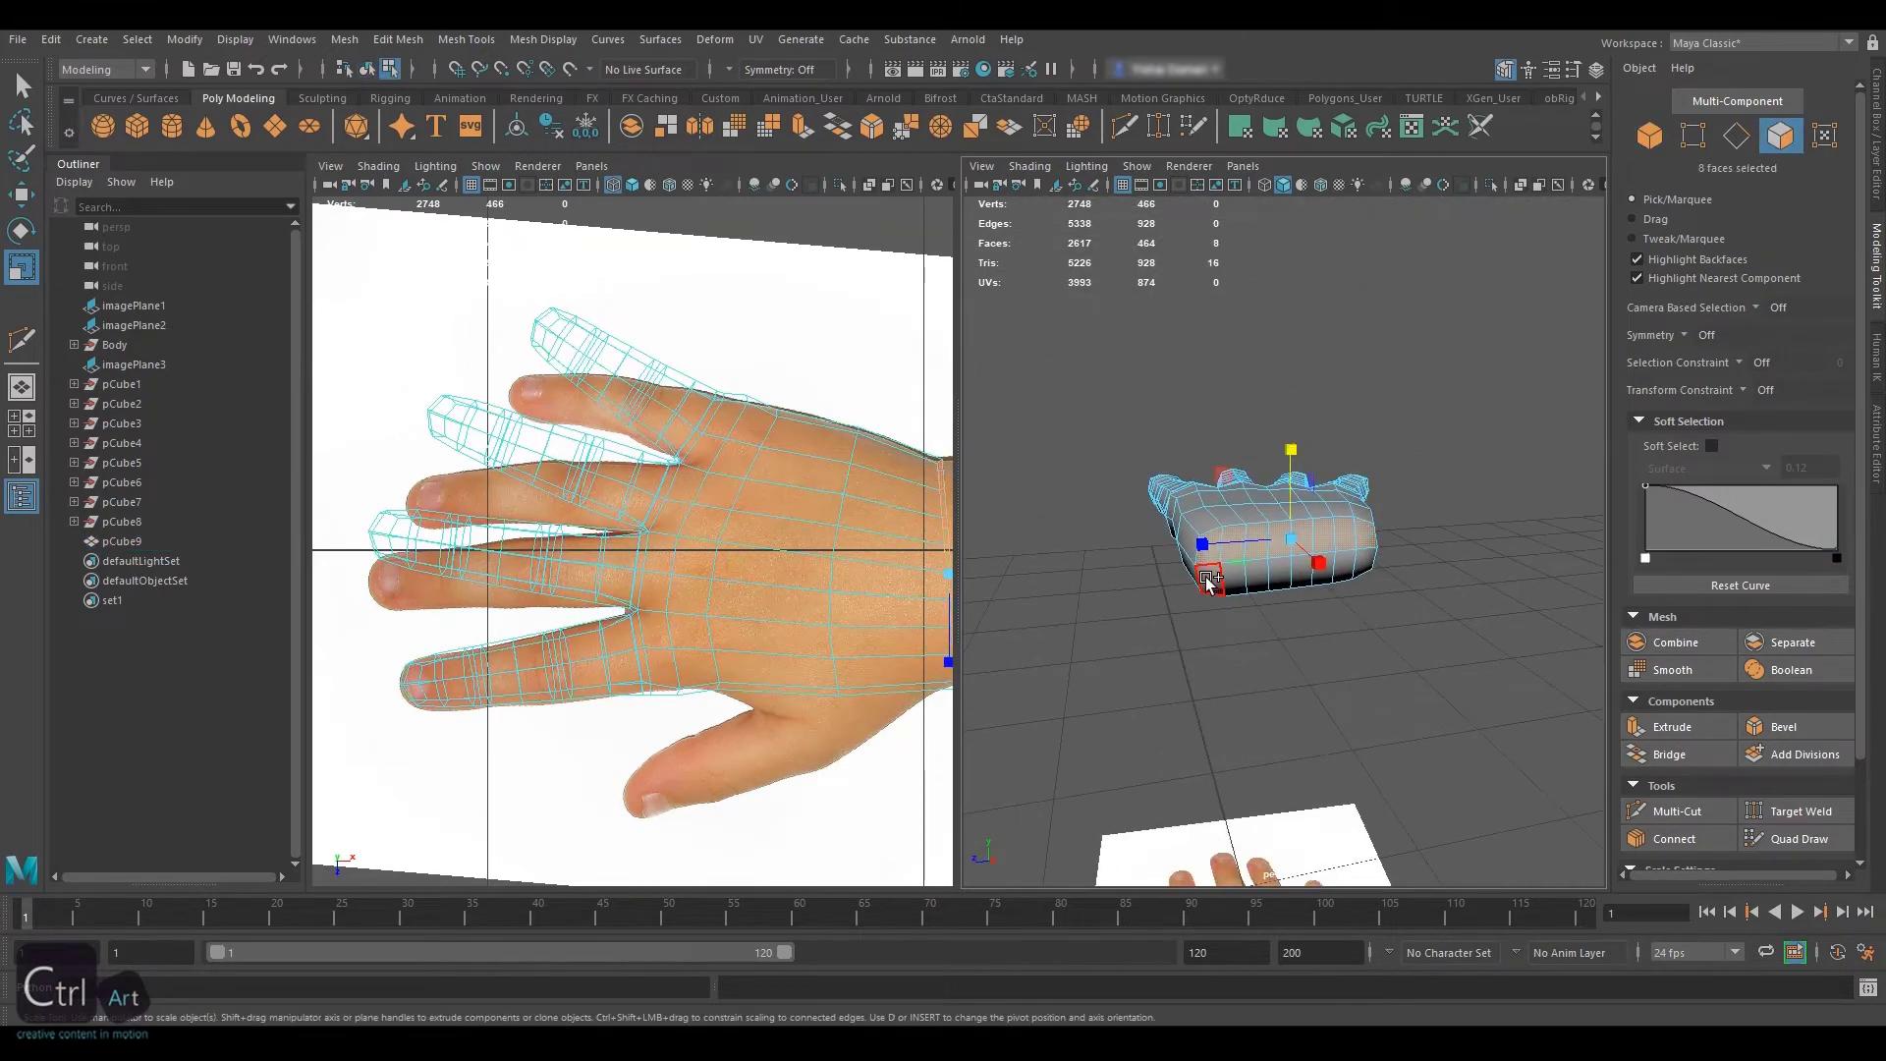
{"action": "double_click", "coordinate": [1363, 557], "text": "shift"}
{"action": "key", "text": "Delete"}
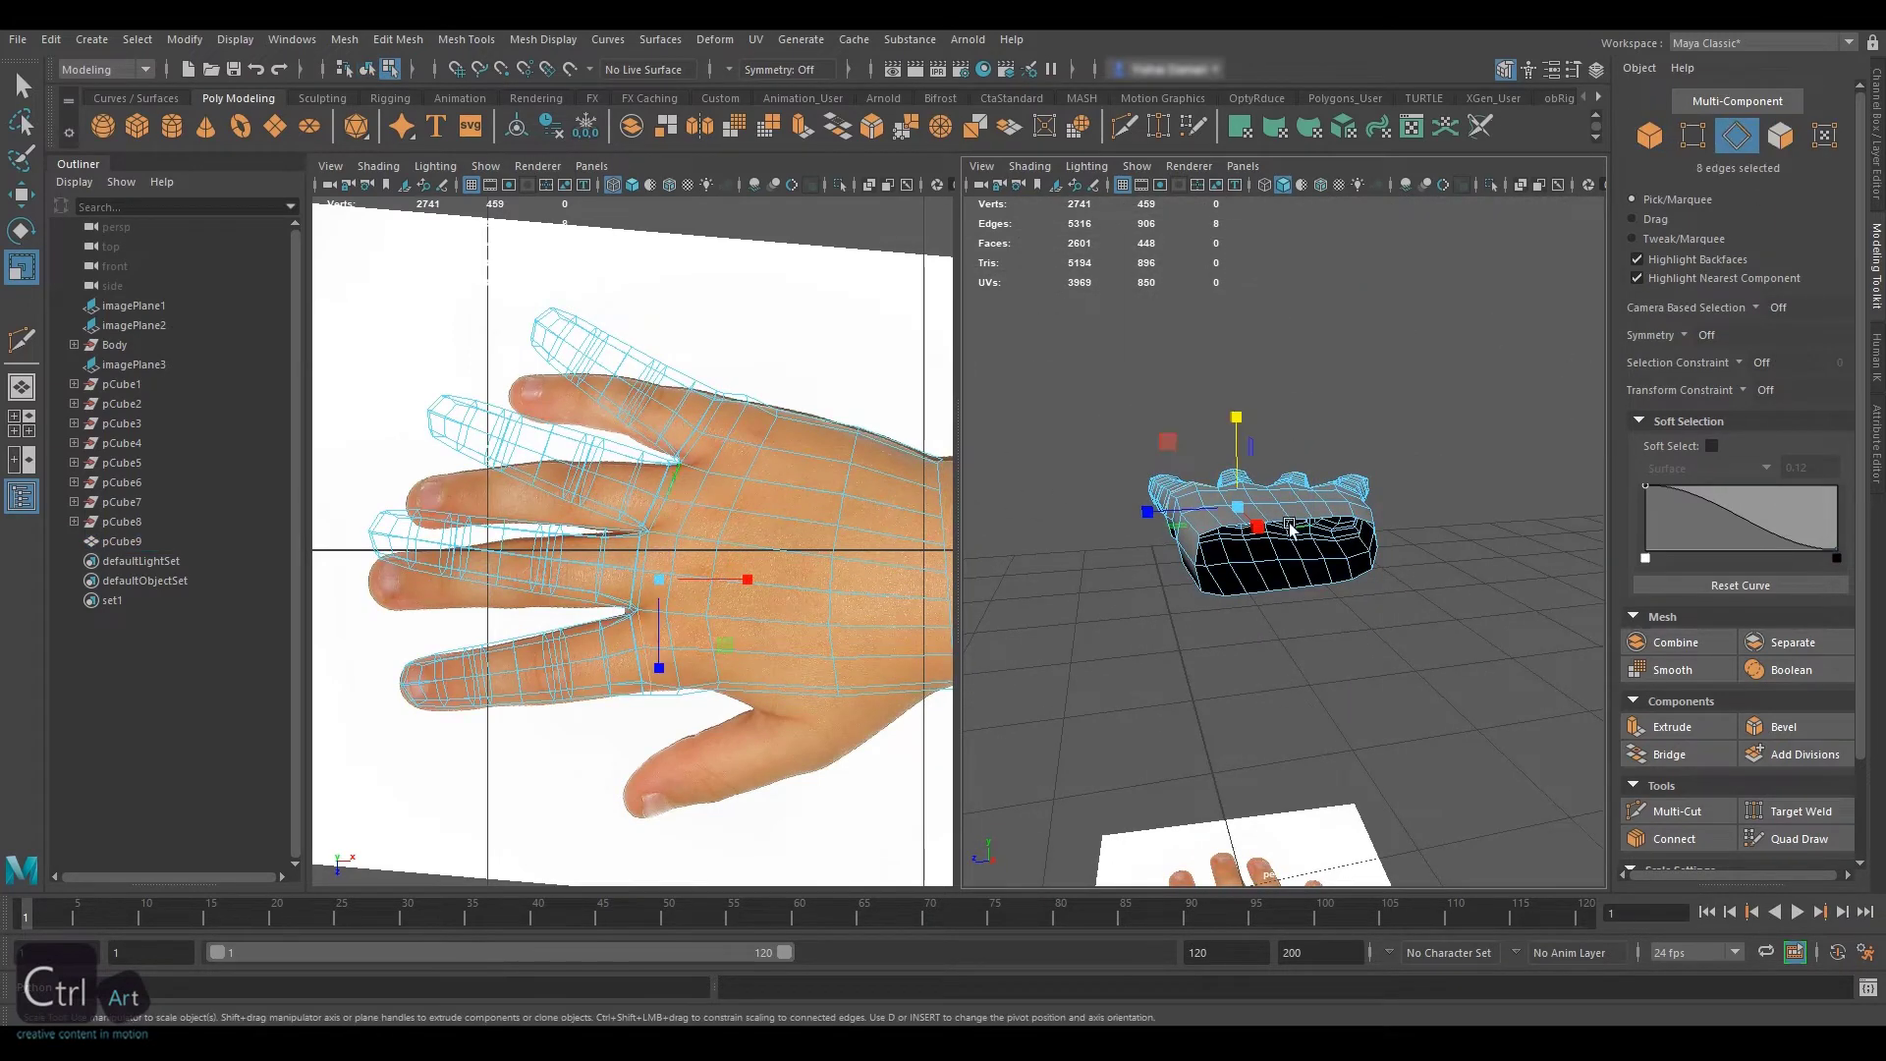
{"action": "left_click_drag", "start_coordinate": [1108, 511], "coordinate": [1277, 560], "text": "alt"}
{"action": "left_click", "coordinate": [1650, 134]}
Select all the index finger's faces up to its base and duplicate them as a separate piece
{"action": "left_click_drag", "start_coordinate": [1267, 442], "coordinate": [1428, 453], "text": "alt"}
{"action": "middle_click_drag", "start_coordinate": [778, 577], "coordinate": [637, 510], "text": "alt"}
{"action": "left_click_drag", "start_coordinate": [711, 510], "coordinate": [786, 530], "text": "alt"}
{"action": "mouse_move", "coordinate": [811, 580]}
{"action": "middle_mouse_down", "text": "alt"}
{"action": "mouse_move", "coordinate": [829, 450]}
{"action": "mouse_move", "coordinate": [857, 534]}
{"action": "mouse_move", "coordinate": [833, 595]}
{"action": "middle_mouse_up", "text": "alt"}
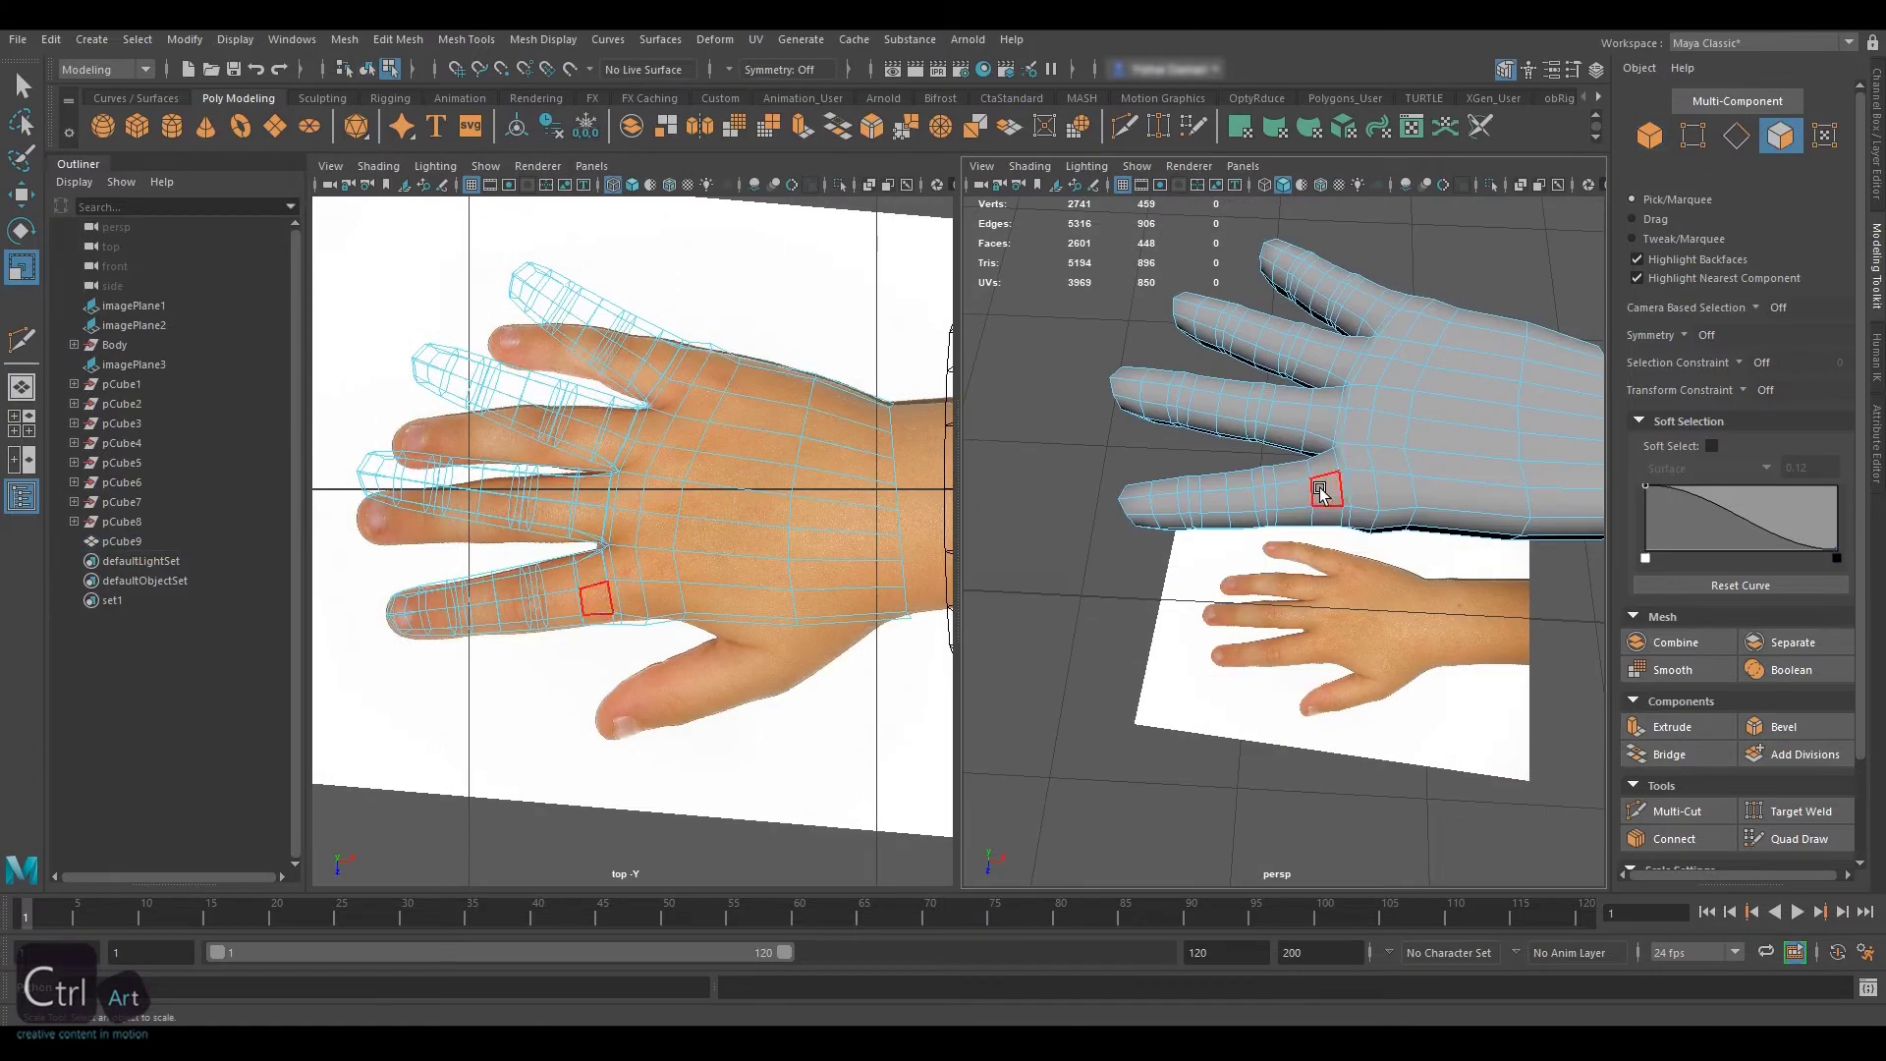
{"action": "scroll", "coordinate": [1320, 490], "scroll_direction": "up", "scroll_amount": 2}
{"action": "left_click", "coordinate": [1334, 483]}
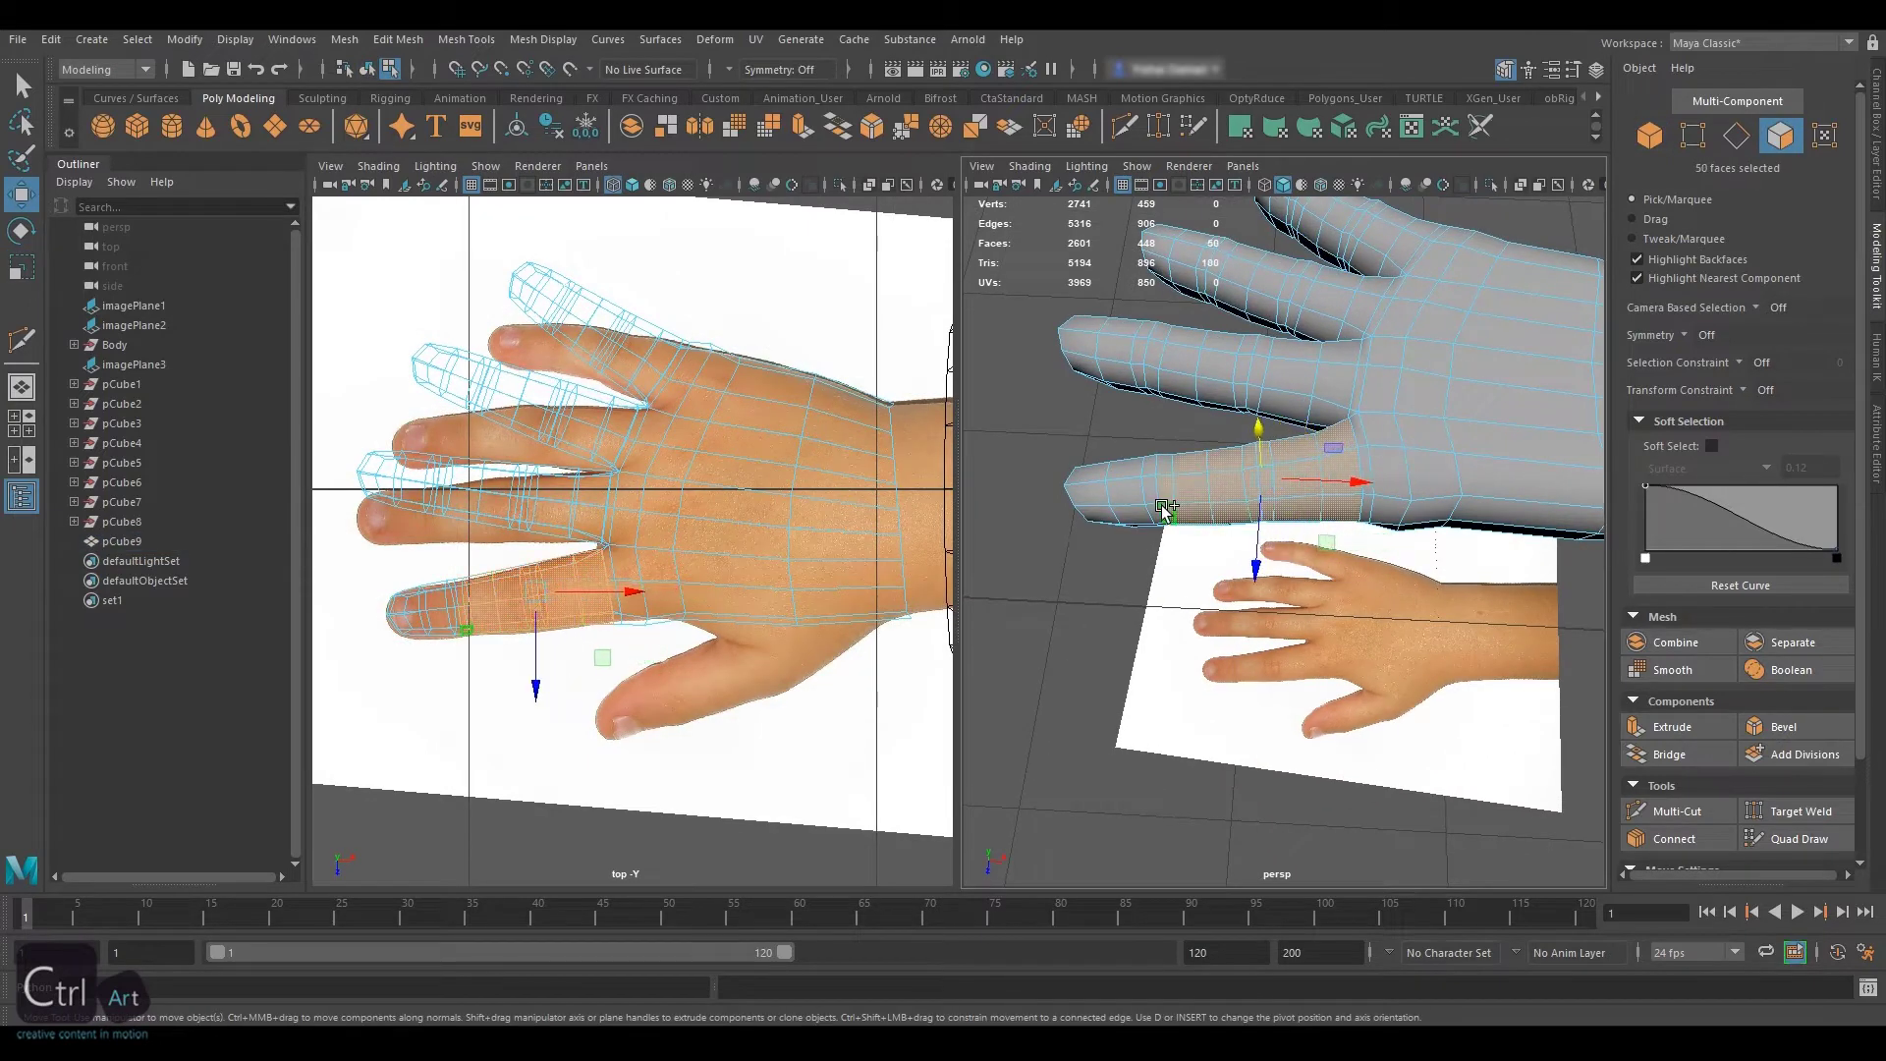
{"action": "double_click", "coordinate": [1104, 508], "text": "shift"}
{"action": "left_click_drag", "start_coordinate": [1104, 508], "coordinate": [1330, 437], "text": "alt"}
{"action": "left_click", "coordinate": [1207, 435], "text": "shift"}
{"action": "left_click_drag", "start_coordinate": [1206, 436], "coordinate": [1325, 447], "text": "alt"}
{"action": "key", "text": "r"}
{"action": "key", "text": "w"}
{"action": "left_click", "coordinate": [345, 40]}
{"action": "mouse_move", "coordinate": [398, 40]}
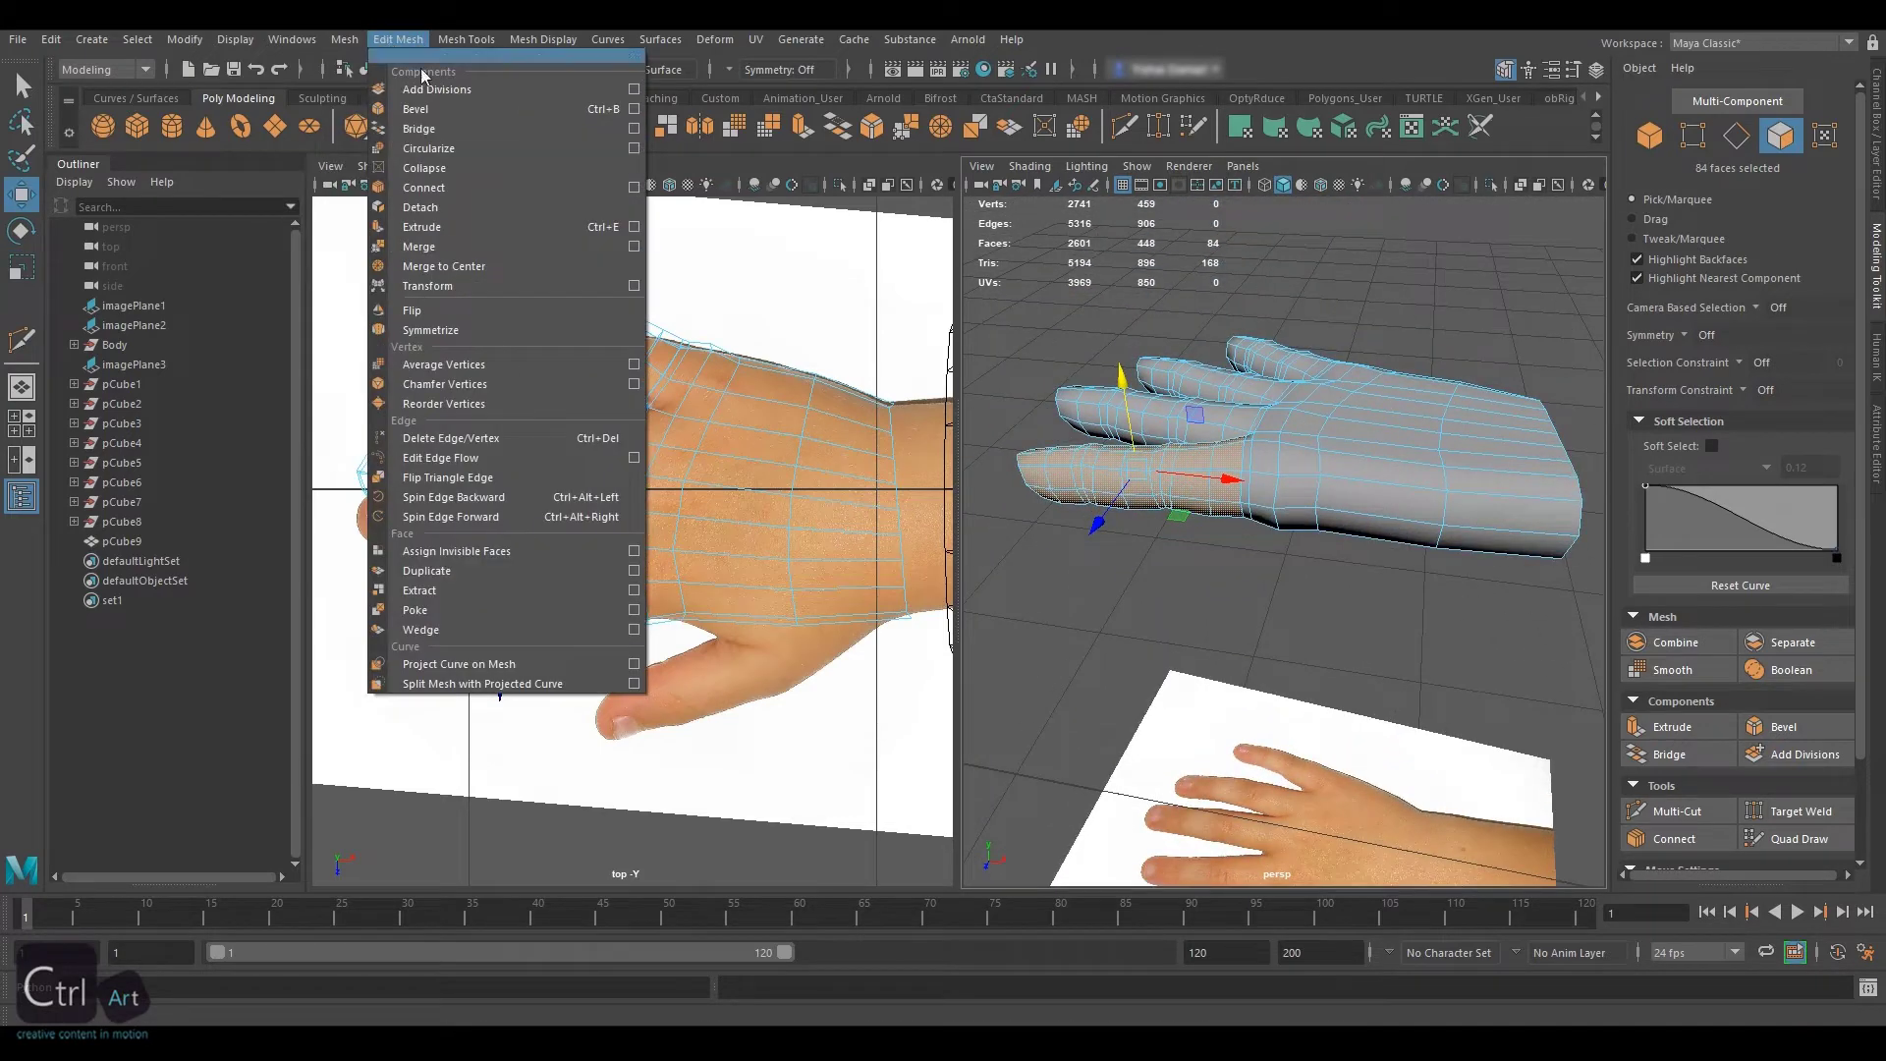
{"action": "left_click", "coordinate": [538, 574]}
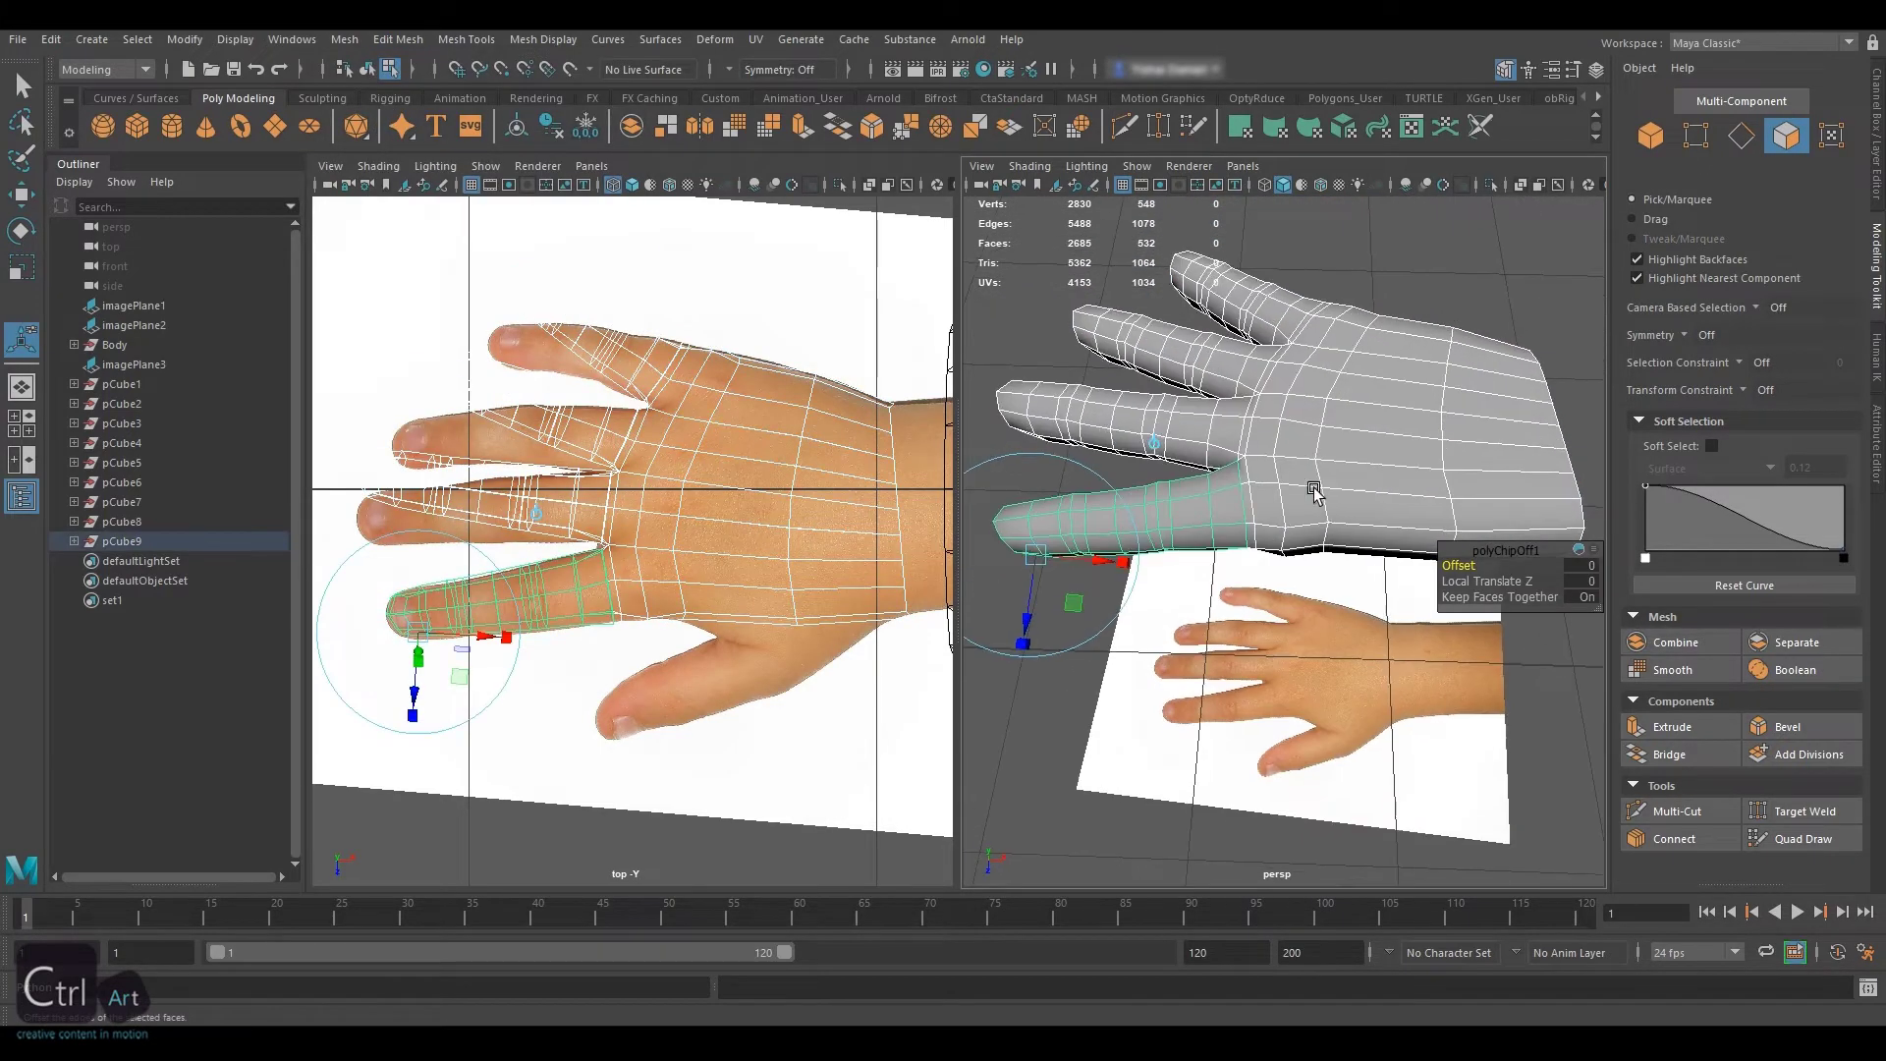
Select the duplicated finger and move it over the thumb in the reference image
{"action": "left_click", "coordinate": [1221, 457]}
{"action": "left_click_drag", "start_coordinate": [1221, 457], "coordinate": [1262, 460], "text": "alt"}
{"action": "left_click", "coordinate": [1159, 530]}
{"action": "key", "text": "w"}
{"action": "left_click_drag", "start_coordinate": [1151, 621], "coordinate": [1161, 704]}
{"action": "left_click_drag", "start_coordinate": [1251, 594], "coordinate": [1370, 656]}
Rotate, reposition and scale the duplicated finger to match the thumb's angle and width in the reference
{"action": "key", "text": "e"}
{"action": "key", "text": "w"}
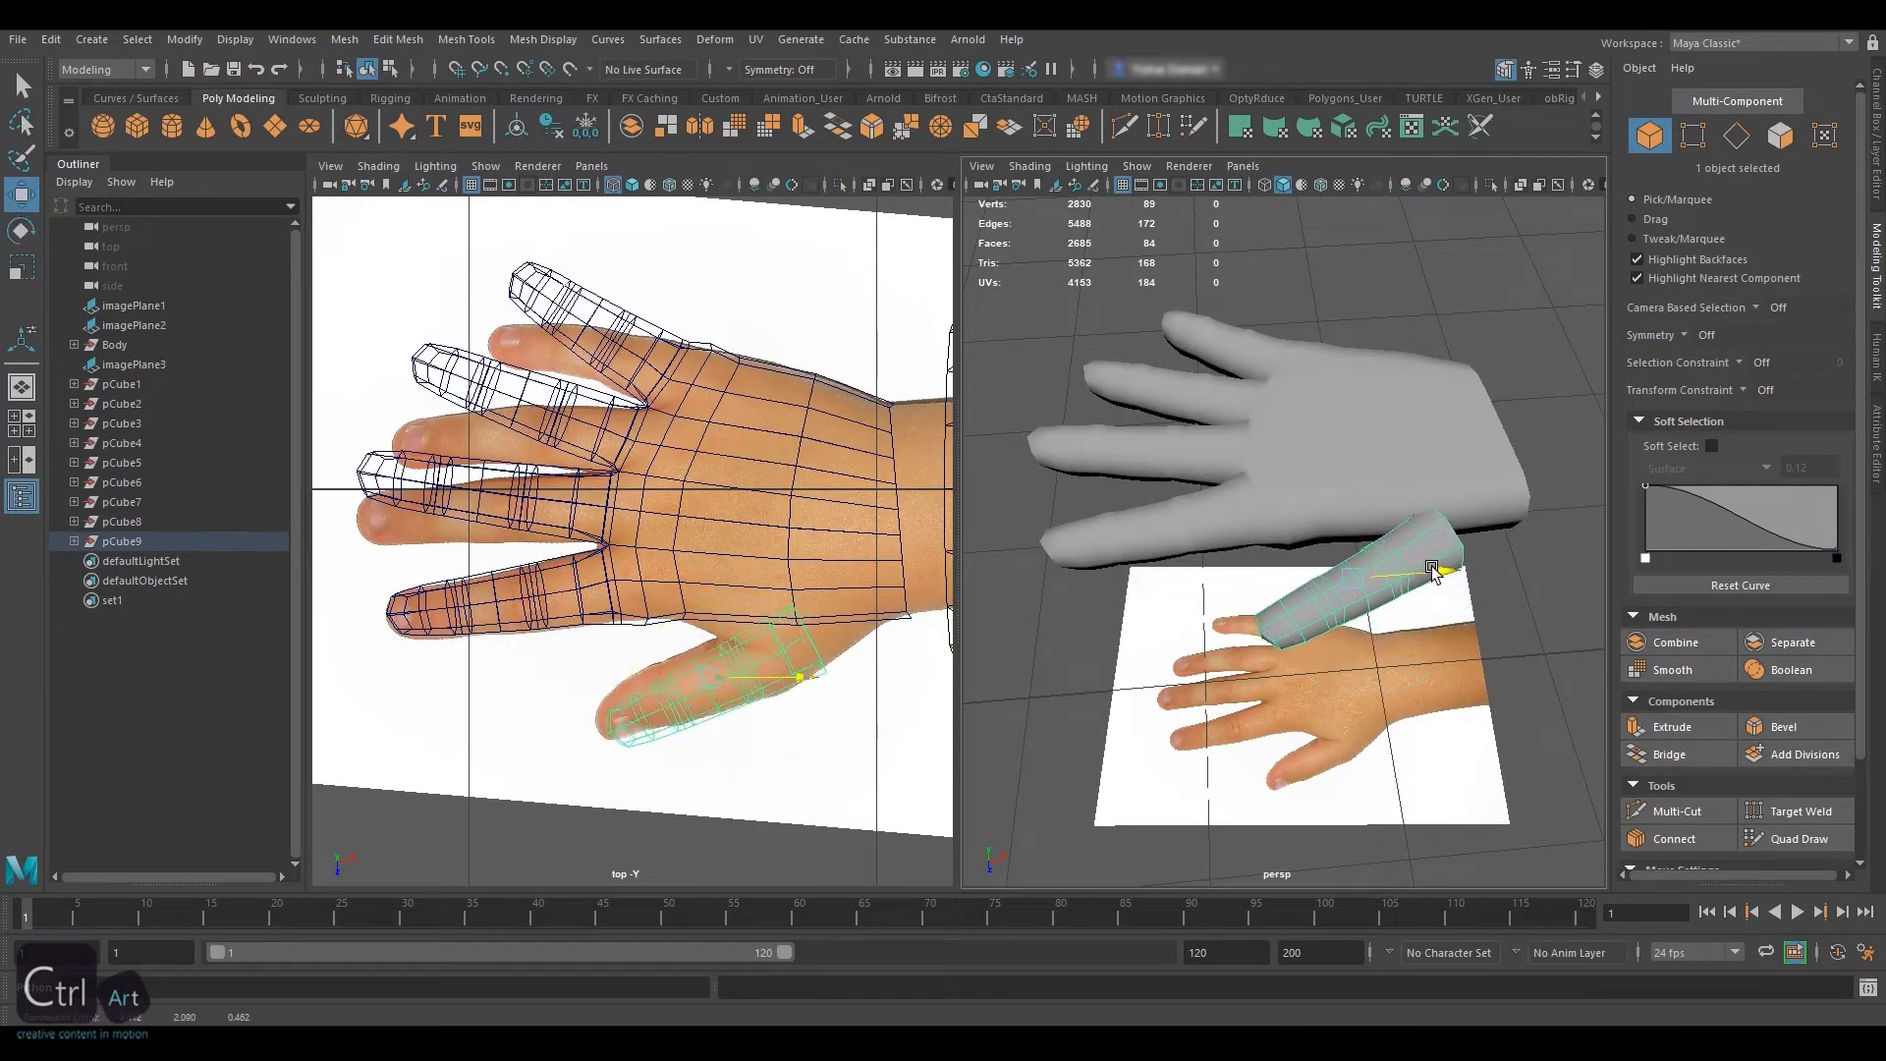
{"action": "key", "text": "e"}
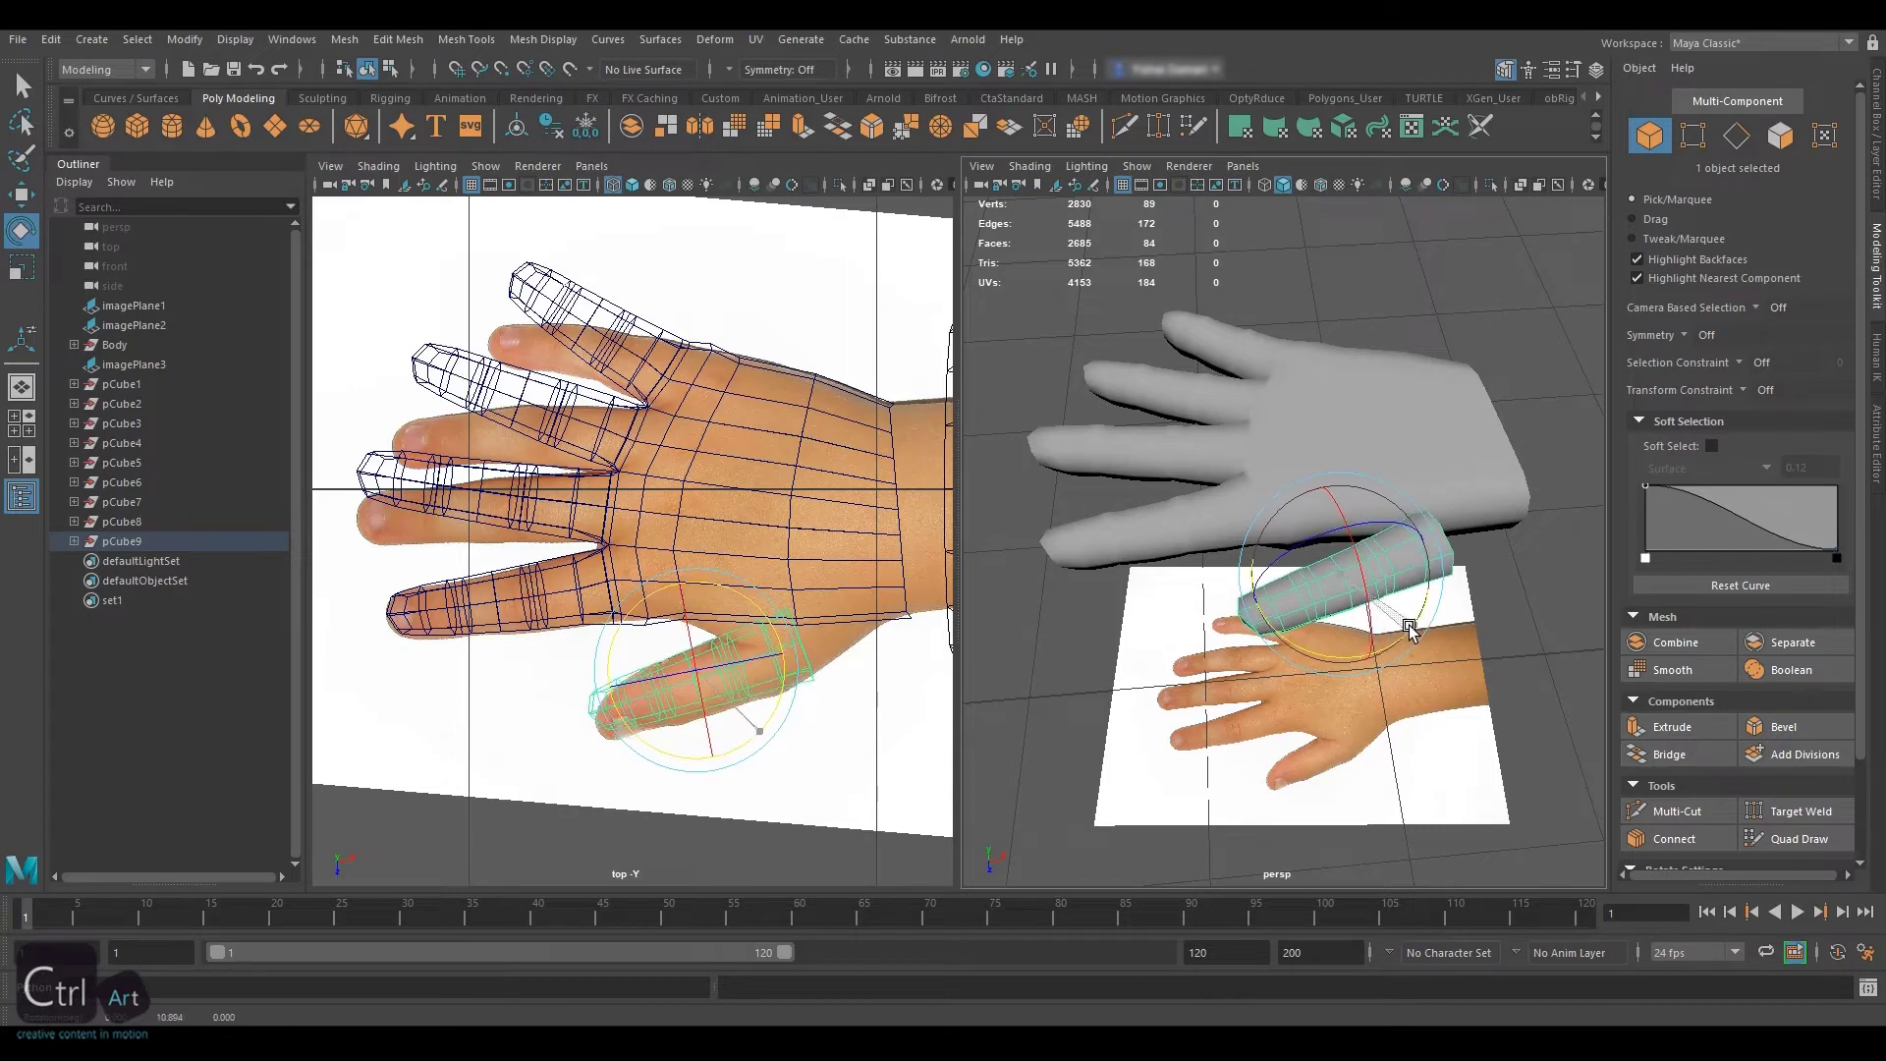
{"action": "left_click_drag", "start_coordinate": [1409, 628], "coordinate": [1323, 497]}
{"action": "key", "text": "r"}
{"action": "right_click_drag", "start_coordinate": [1322, 497], "coordinate": [1414, 481], "text": "alt"}
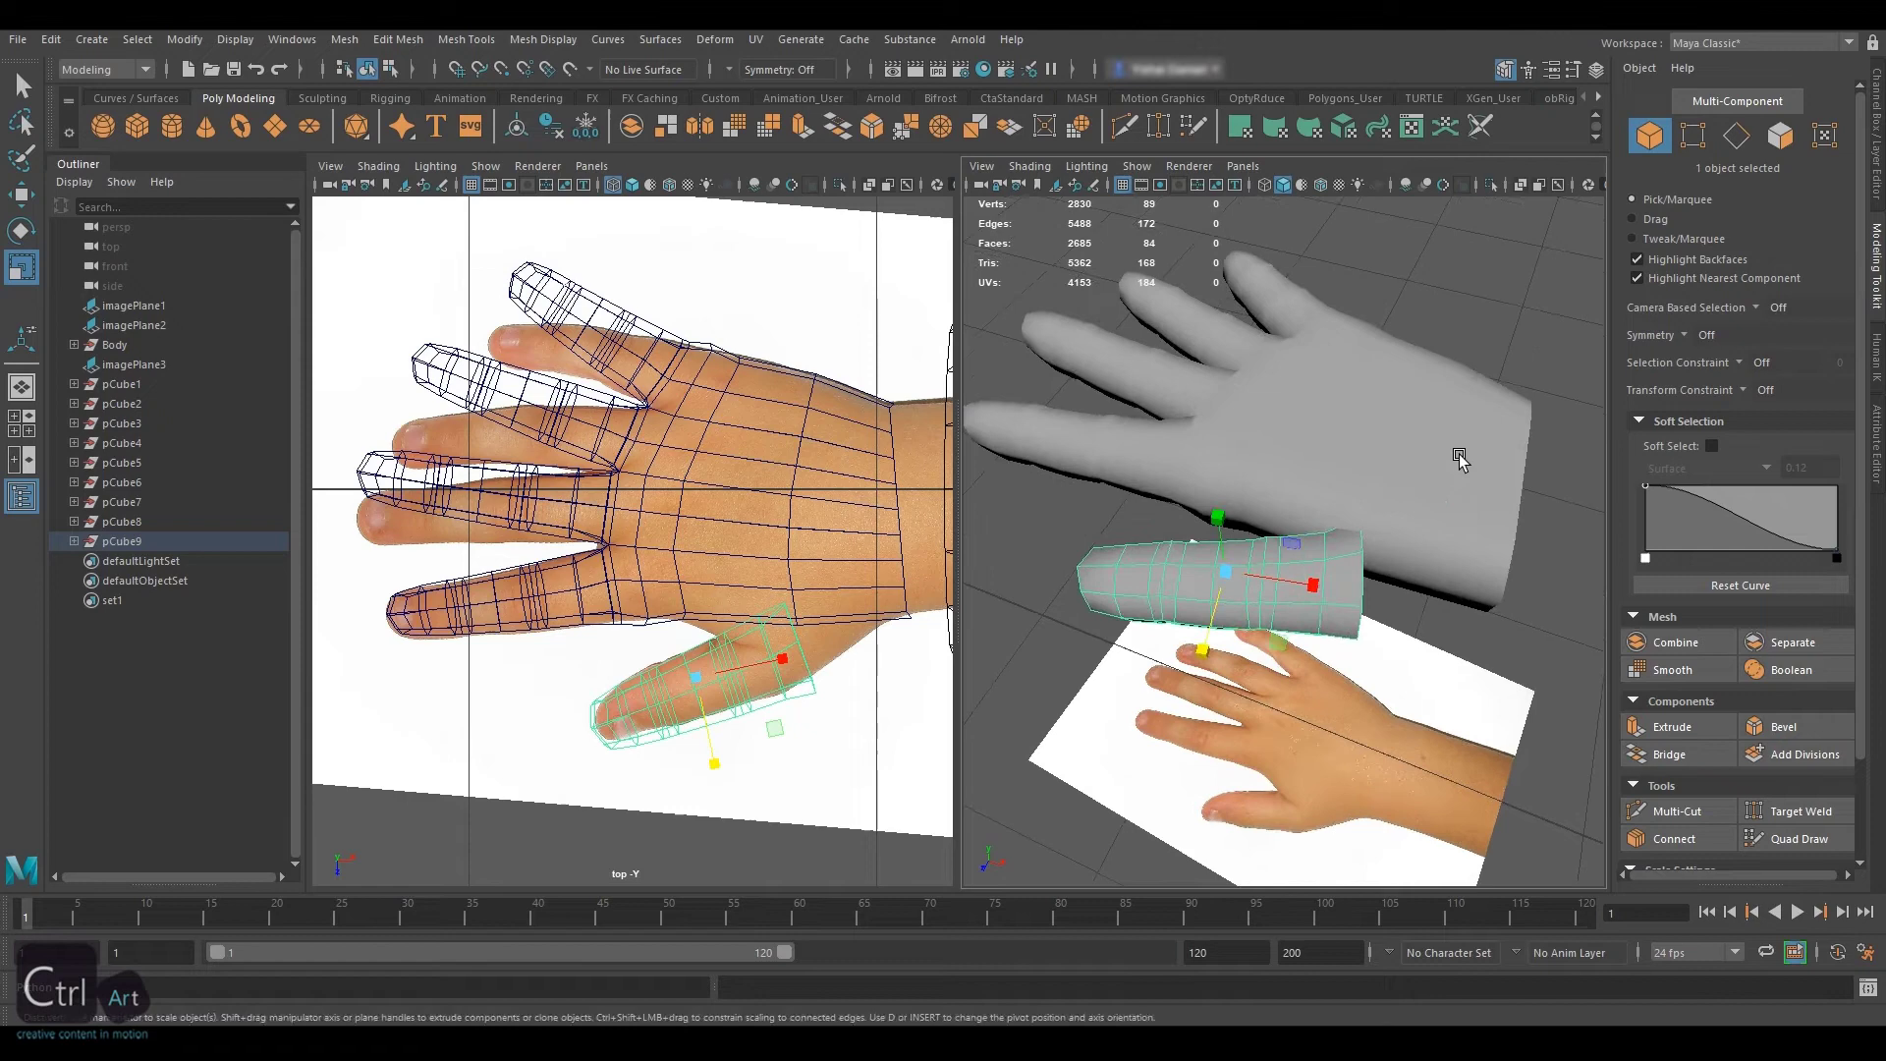
Delete the face rings at the base of the thumb piece to shorten it
{"action": "key", "text": "F11"}
{"action": "left_click_drag", "start_coordinate": [1343, 546], "coordinate": [1330, 514], "text": "alt"}
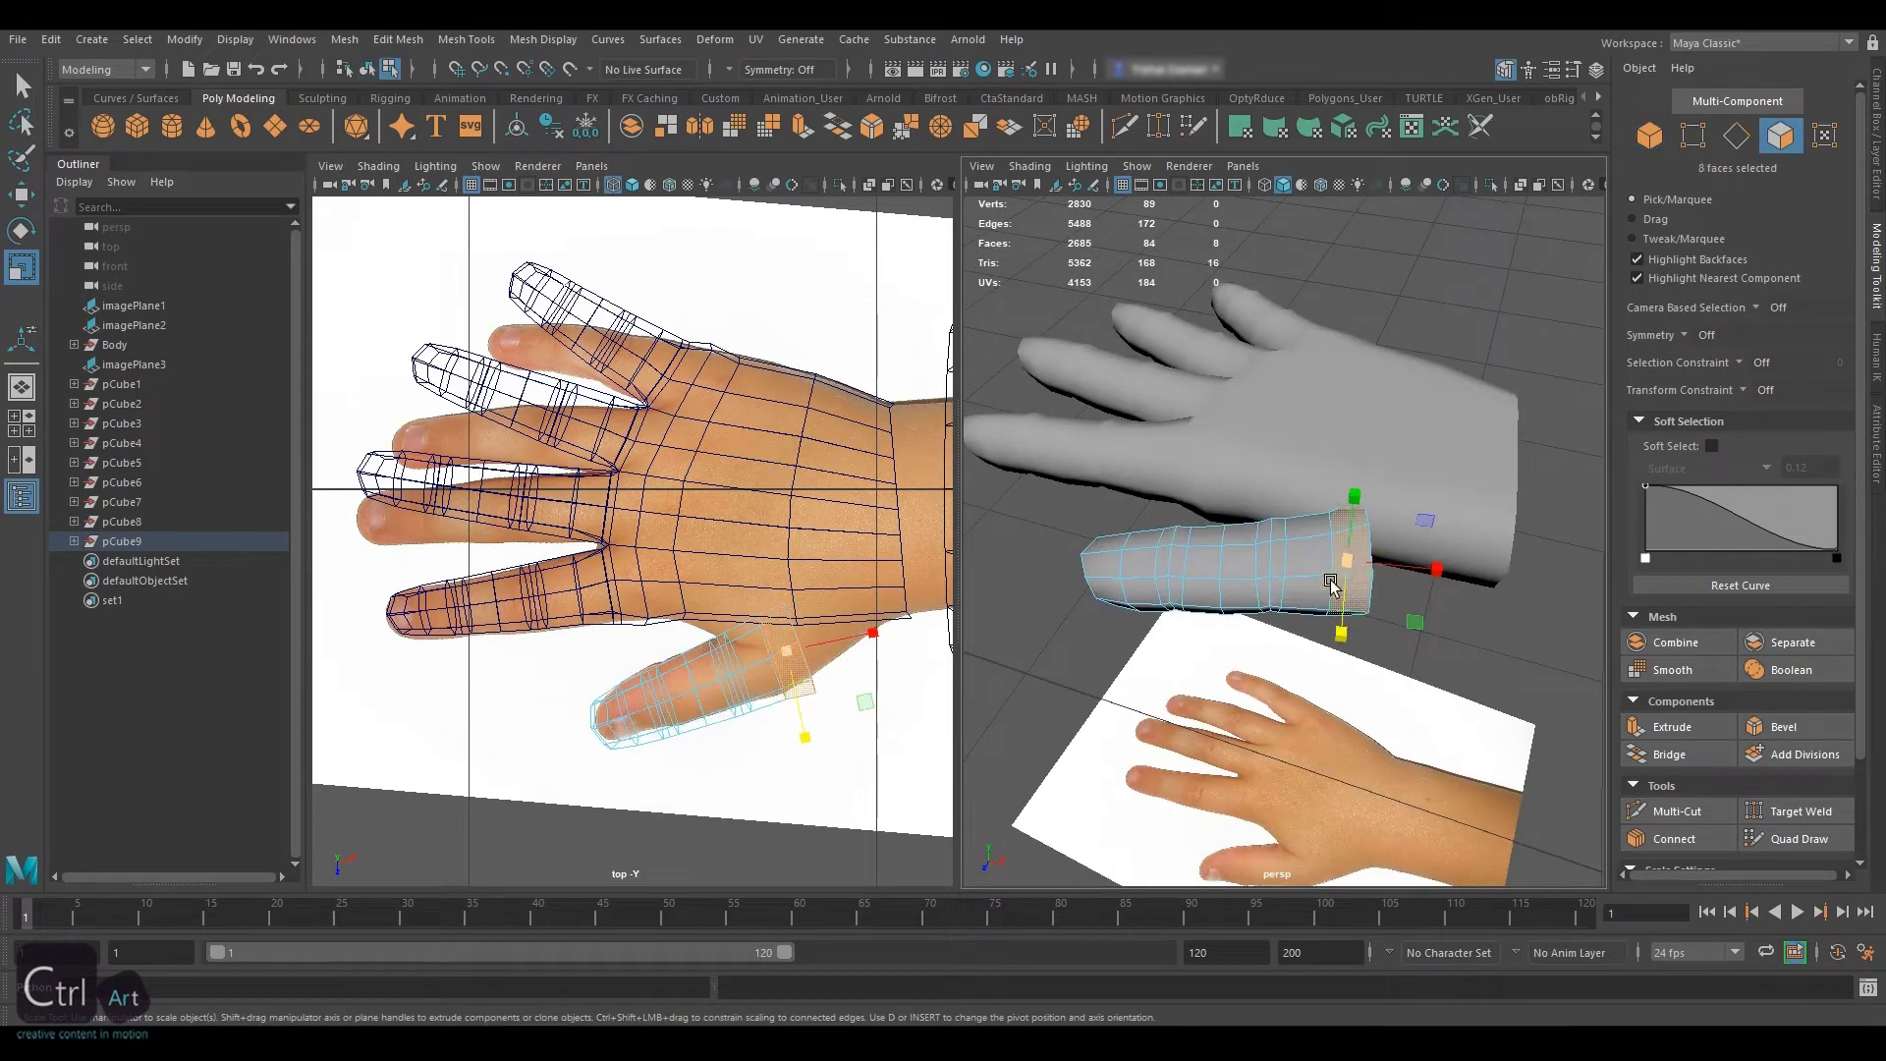
{"action": "key", "text": "ctrl+z"}
{"action": "key", "text": "Delete"}
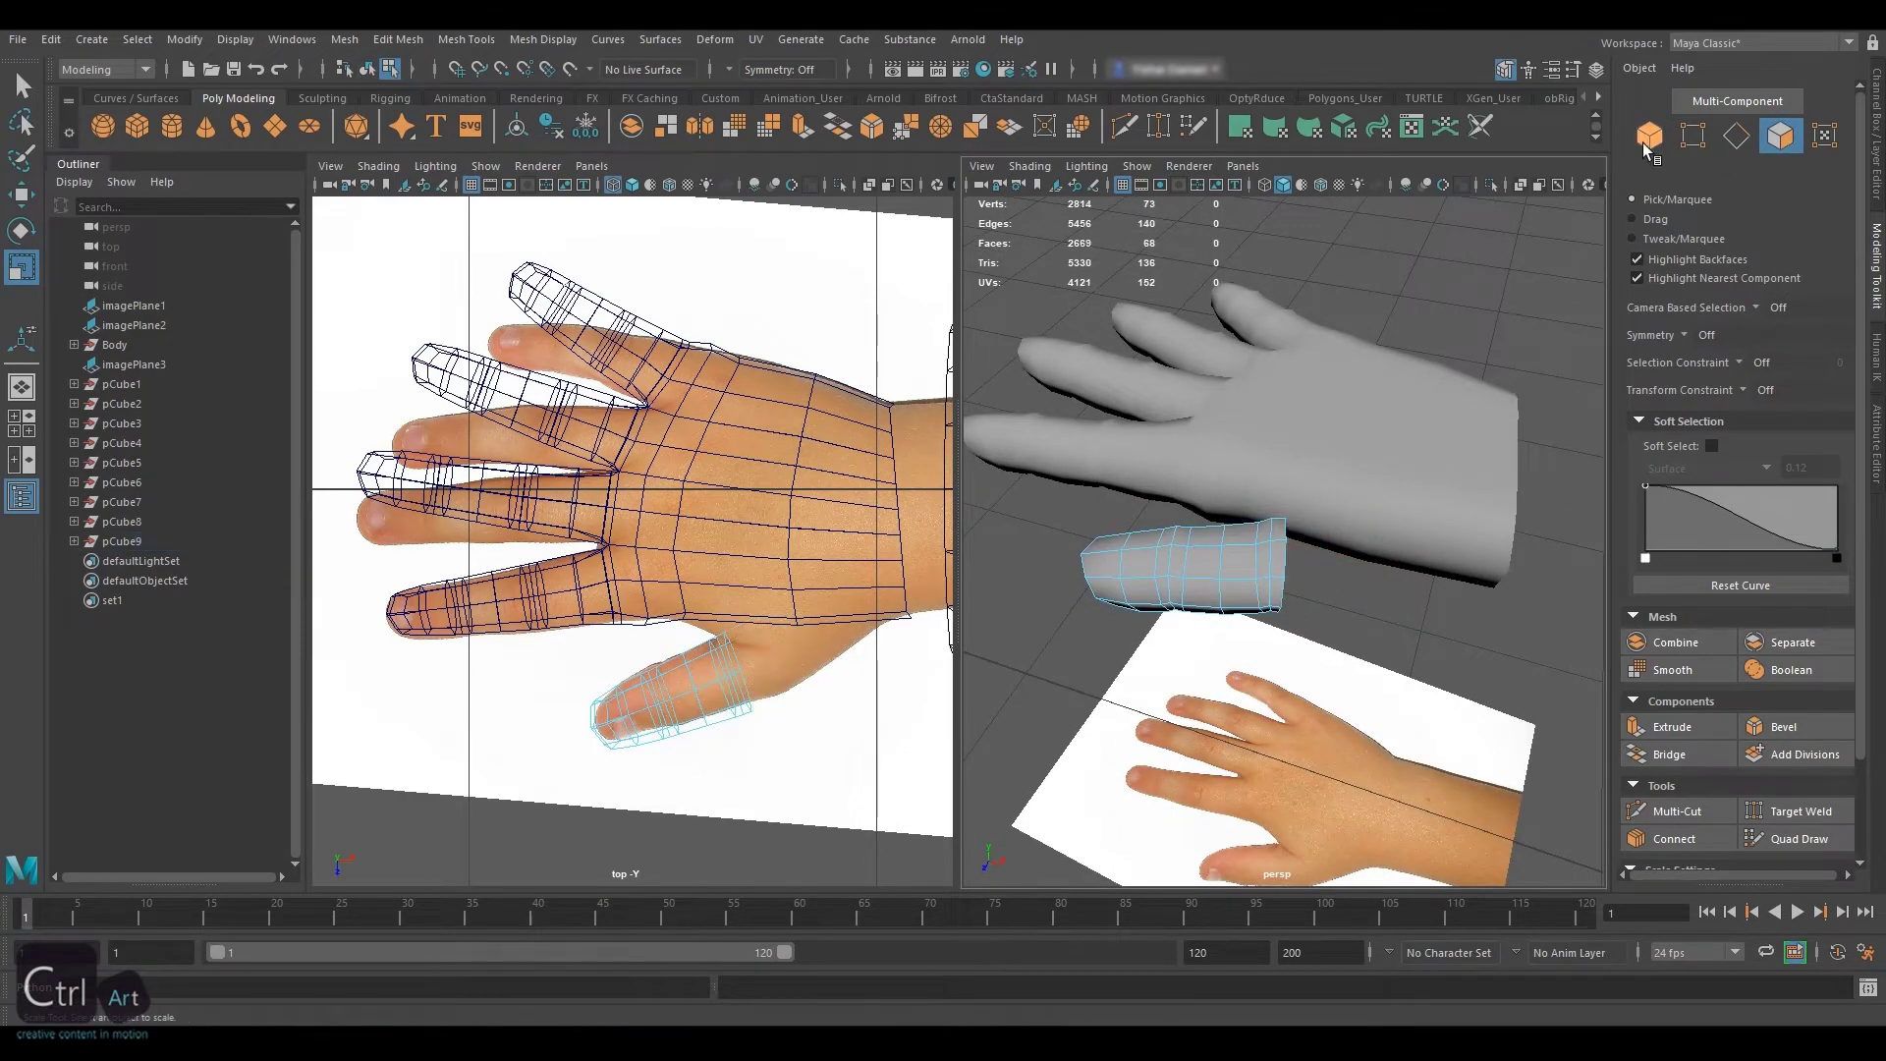
{"action": "left_click", "coordinate": [1650, 137]}
Rotate the thumb piece and lower it relative to the palm, keeping it over the reference thumb
{"action": "key", "text": "e"}
{"action": "left_click_drag", "start_coordinate": [1227, 541], "coordinate": [1163, 520]}
{"action": "mouse_move", "coordinate": [1294, 505]}
{"action": "left_mouse_down", "text": "alt"}
{"action": "mouse_move", "coordinate": [1193, 550]}
{"action": "mouse_move", "coordinate": [1181, 526]}
{"action": "mouse_move", "coordinate": [1311, 481]}
{"action": "left_mouse_up", "text": "alt"}
{"action": "left_click_drag", "start_coordinate": [1333, 535], "coordinate": [1333, 527]}
{"action": "key", "text": "w"}
{"action": "left_click_drag", "start_coordinate": [1247, 451], "coordinate": [1248, 492]}
{"action": "left_click_drag", "start_coordinate": [1253, 496], "coordinate": [1297, 550], "text": "alt"}
{"action": "mouse_move", "coordinate": [1344, 630]}
{"action": "left_mouse_down"}
{"action": "mouse_move", "coordinate": [1360, 639]}
{"action": "mouse_move", "coordinate": [1323, 670]}
{"action": "mouse_move", "coordinate": [1352, 632]}
{"action": "left_mouse_up"}
Raise the thumb piece slightly and adjust its tilt relative to the palm
{"action": "key", "text": "e"}
{"action": "key", "text": "w"}
{"action": "left_click_drag", "start_coordinate": [1264, 516], "coordinate": [1265, 502]}
{"action": "left_click_drag", "start_coordinate": [1264, 502], "coordinate": [1355, 491], "text": "alt"}
{"action": "key", "text": "e"}
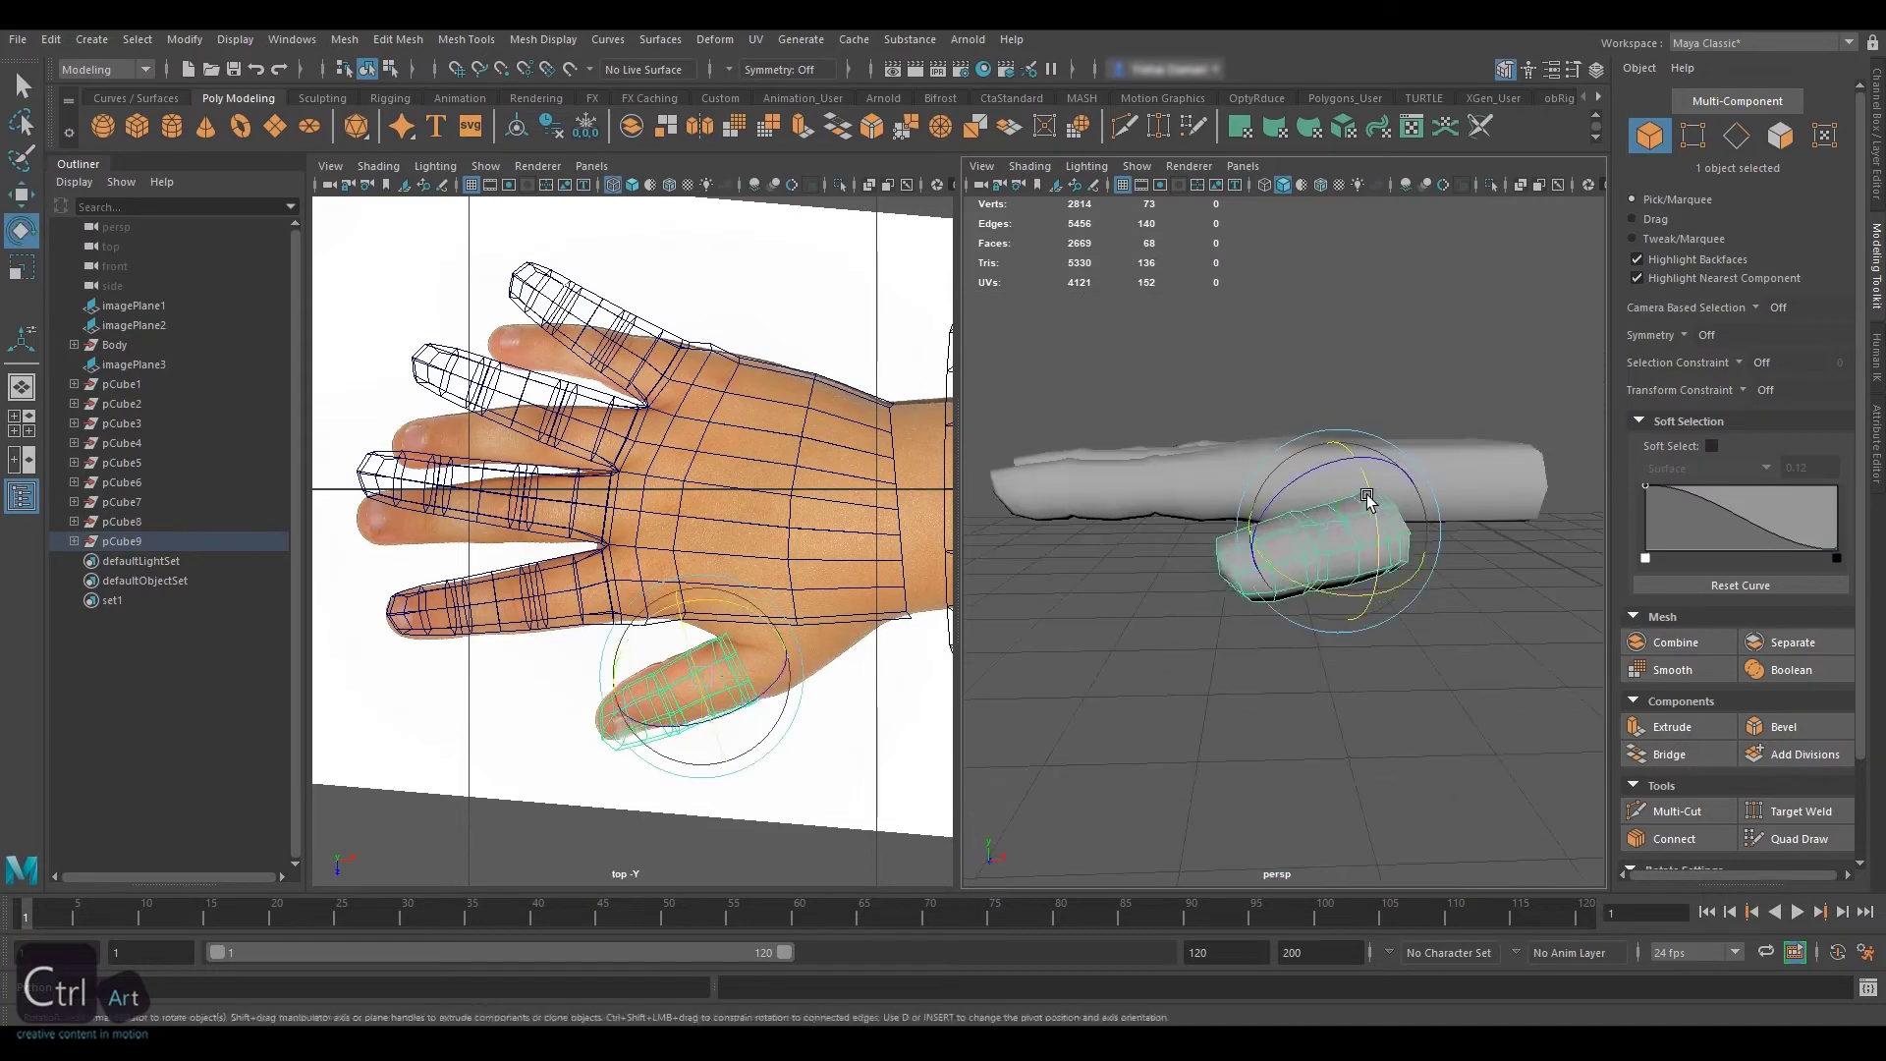
{"action": "left_click_drag", "start_coordinate": [1275, 572], "coordinate": [1296, 595]}
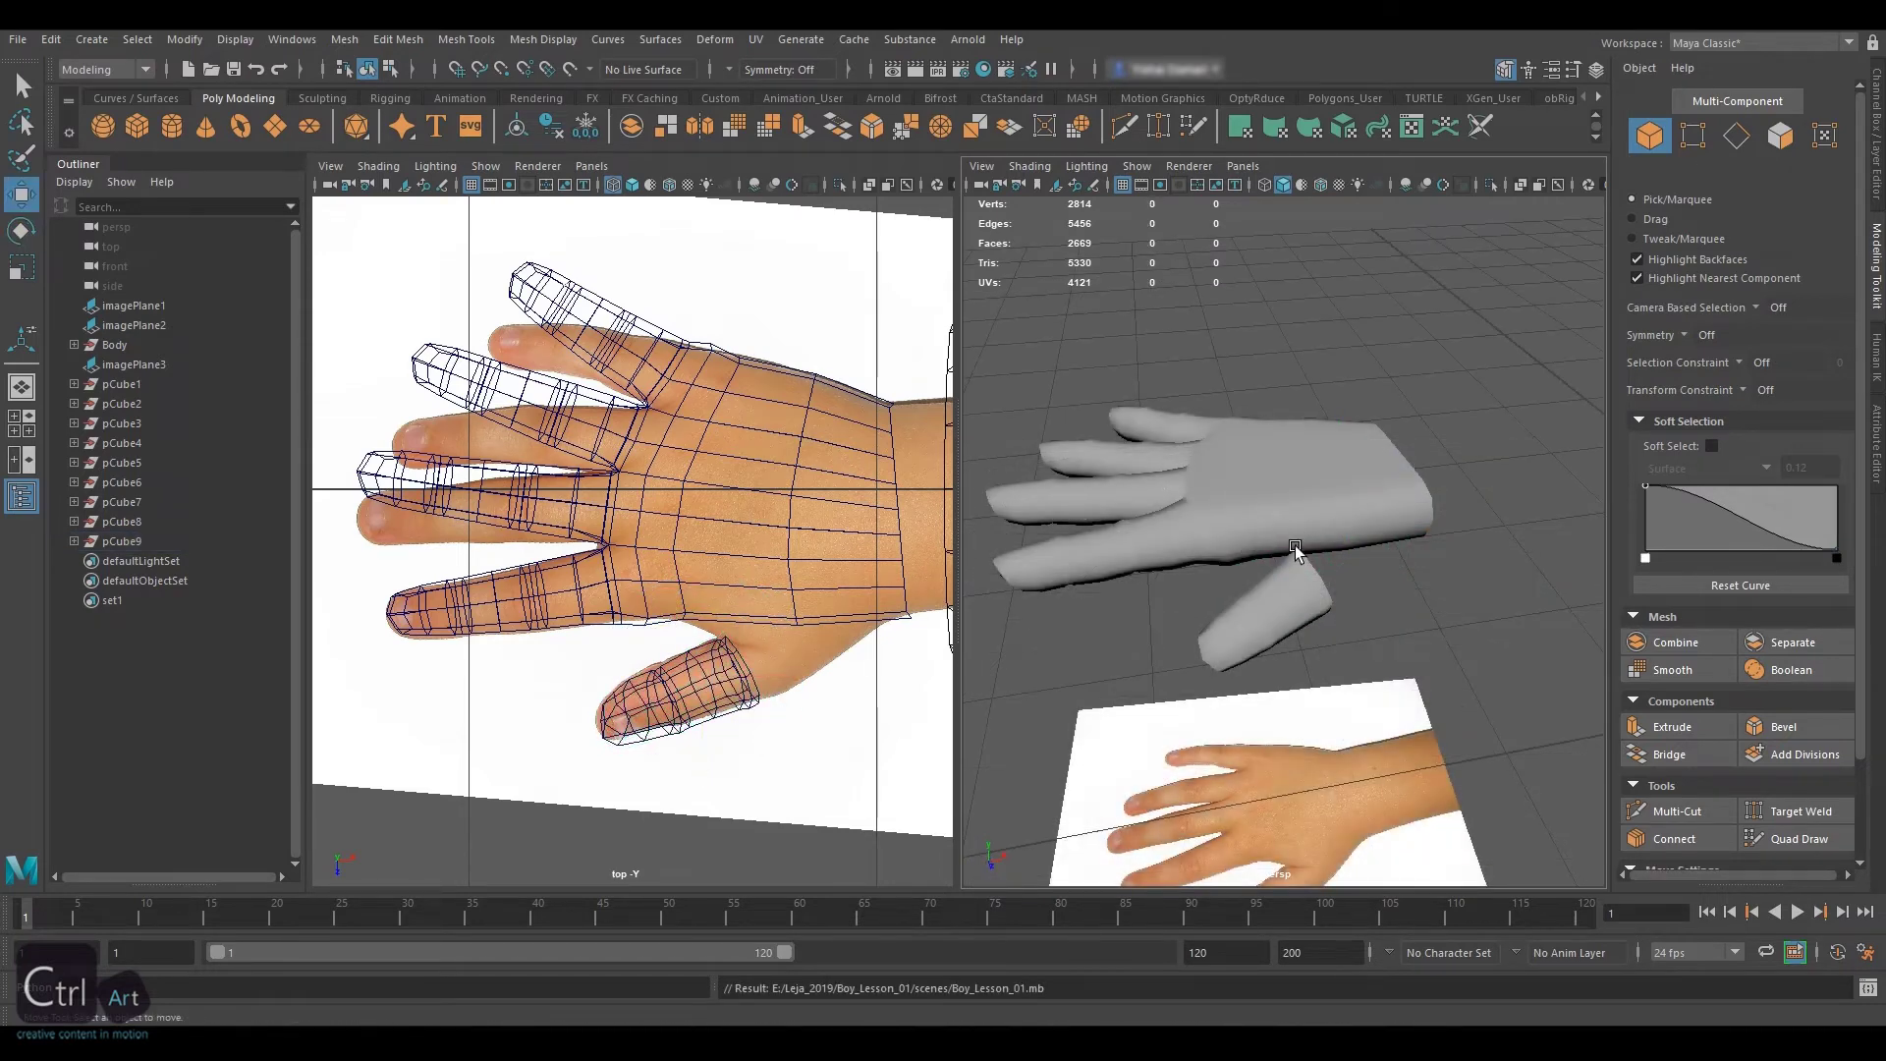
Select the thumb and the hand and combine them into one mesh
{"action": "left_click", "coordinate": [1290, 610]}
{"action": "left_click_drag", "start_coordinate": [1297, 590], "coordinate": [1405, 555], "text": "alt"}
{"action": "left_click", "coordinate": [1216, 506]}
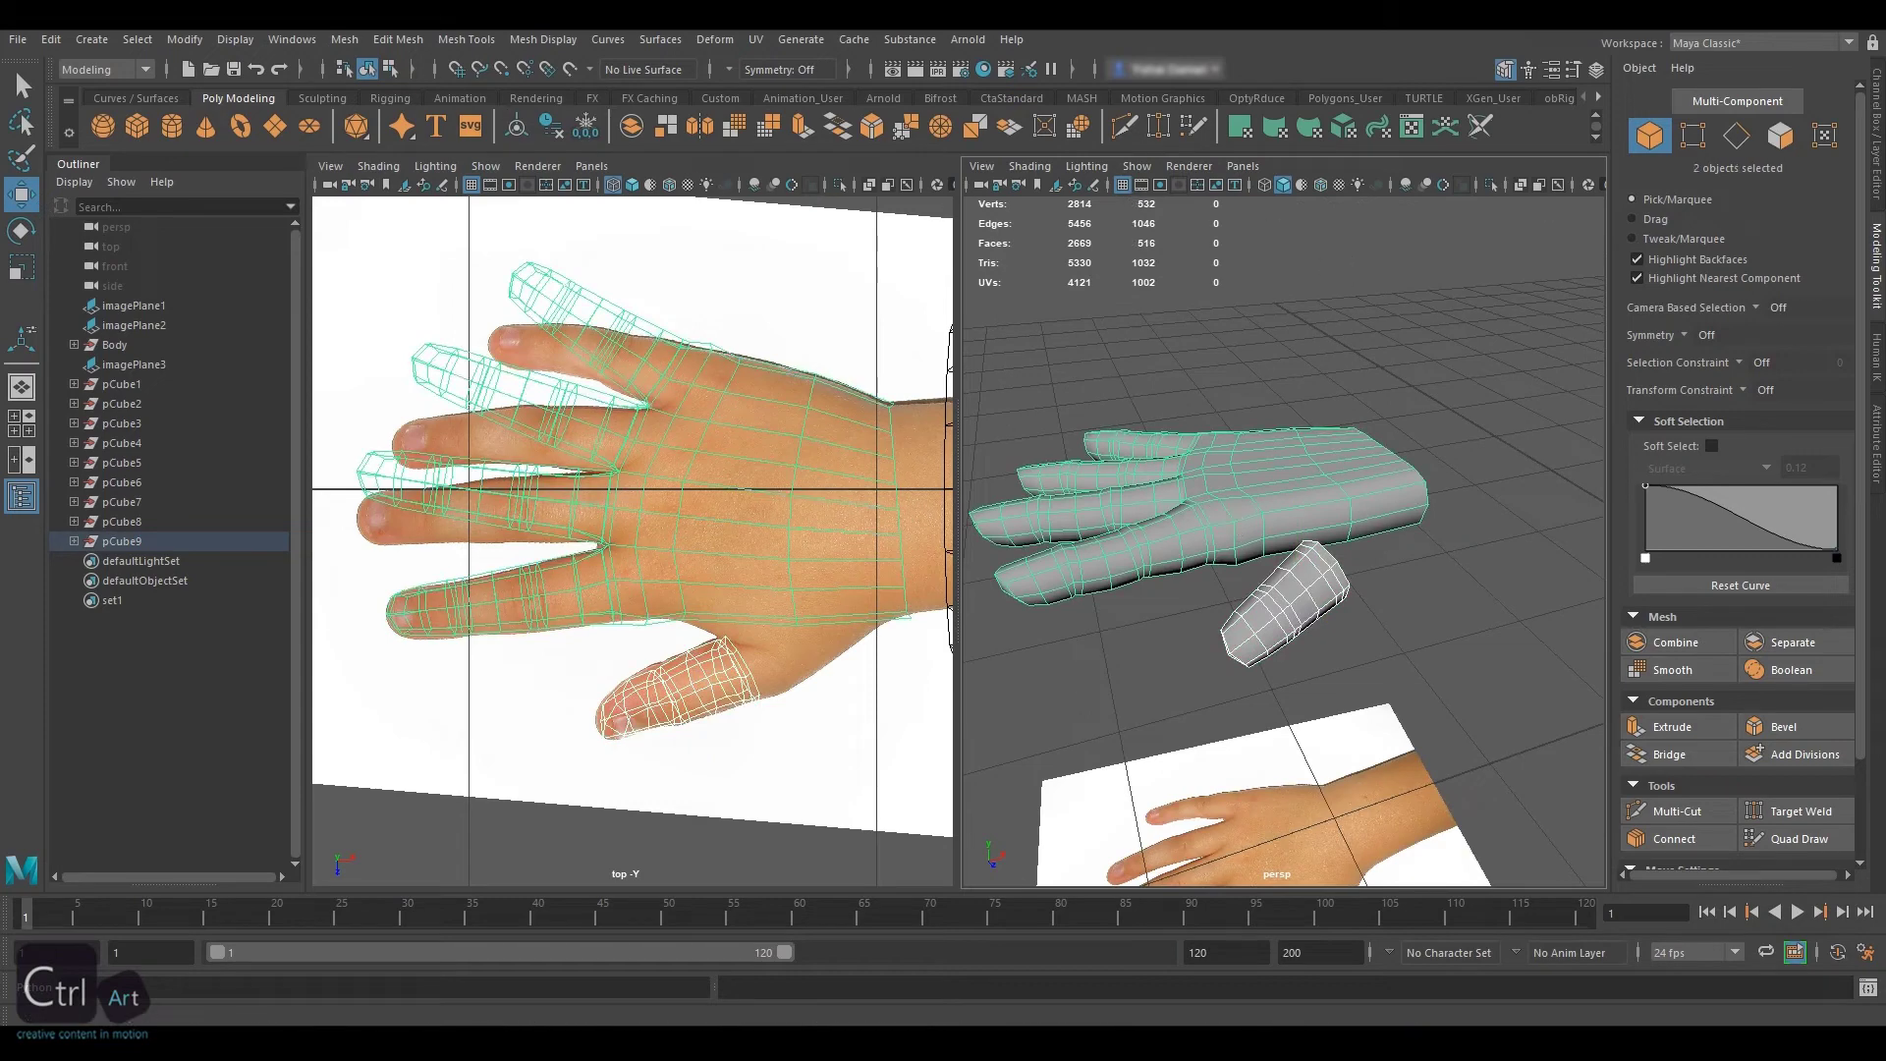
{"action": "left_click", "coordinate": [344, 45]}
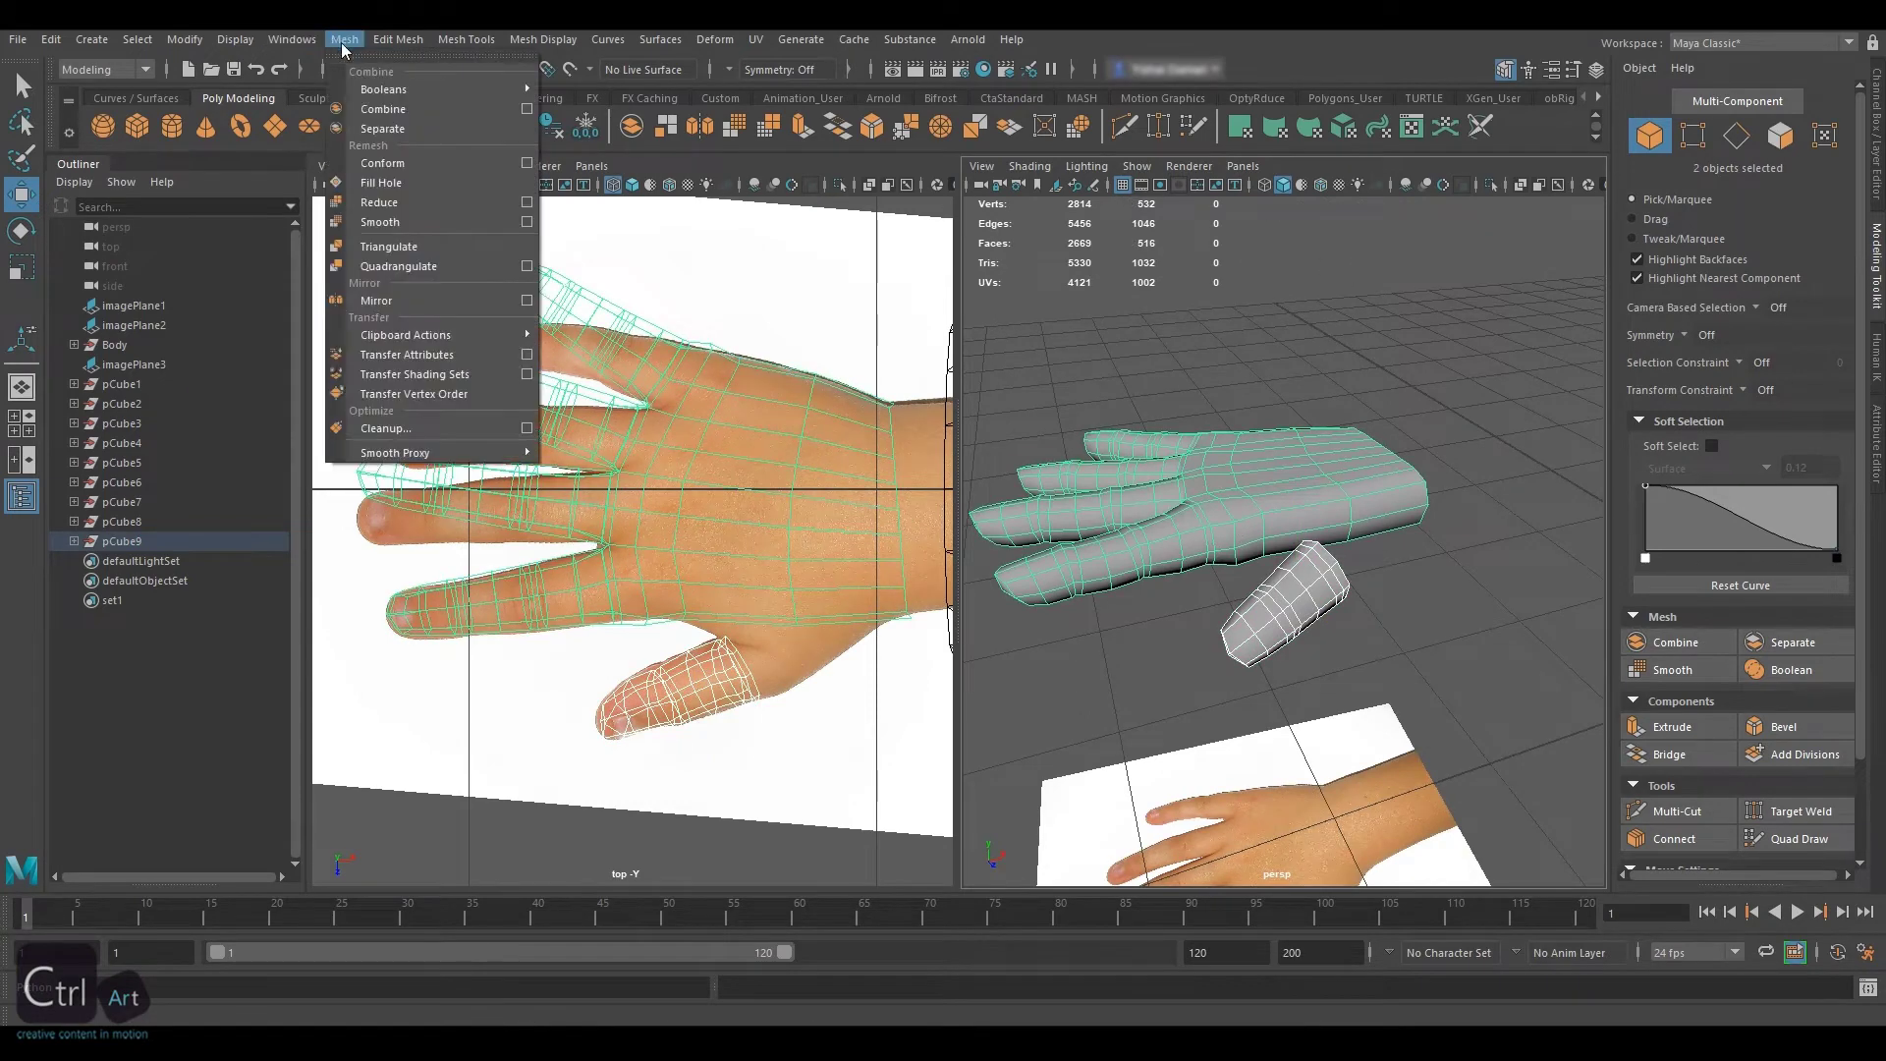
{"action": "left_click", "coordinate": [415, 110]}
Extrude the four faces on the thumb side of the palm and pull them outward toward the thumb
{"action": "left_click_drag", "start_coordinate": [1393, 446], "coordinate": [1436, 507], "text": "alt"}
{"action": "scroll", "coordinate": [1235, 526], "scroll_direction": "up", "scroll_amount": 3}
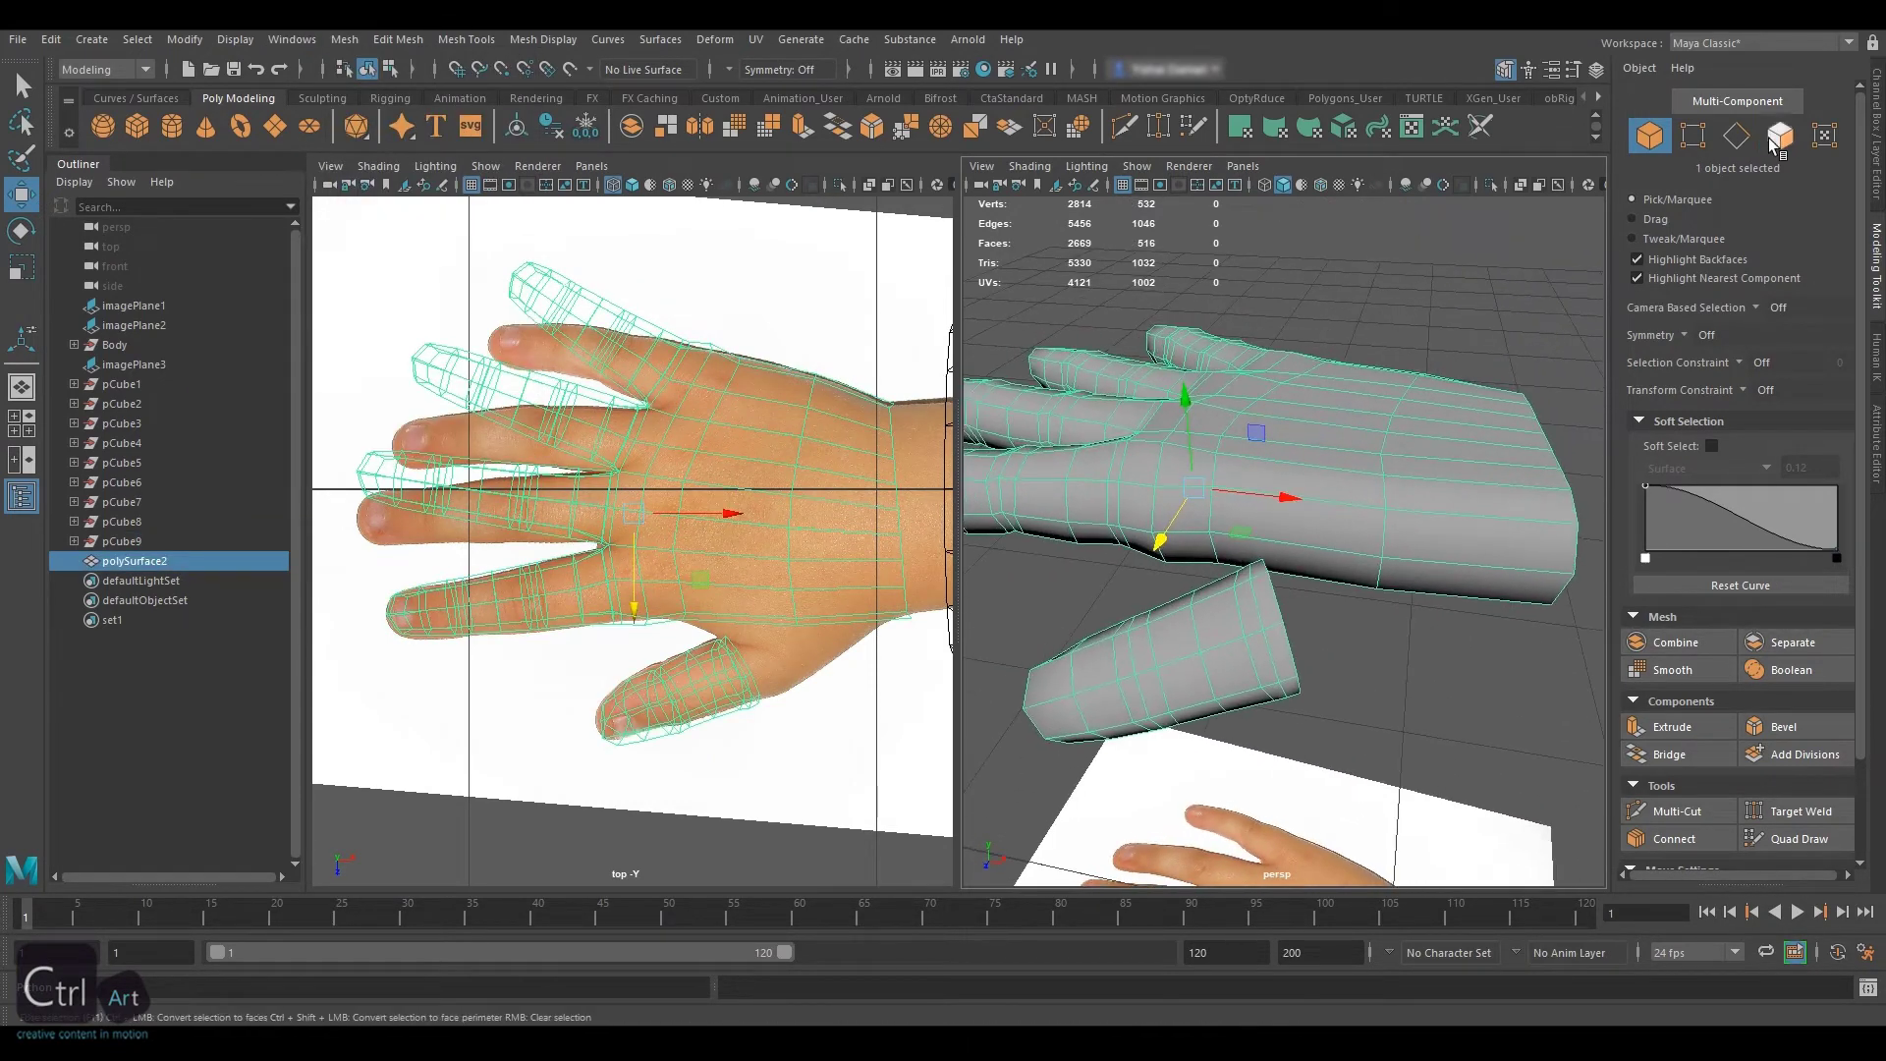
{"action": "left_click", "coordinate": [1780, 136]}
{"action": "left_click", "coordinate": [1454, 580]}
{"action": "left_click_drag", "start_coordinate": [1493, 568], "coordinate": [1341, 582], "text": "alt"}
{"action": "left_click", "coordinate": [1438, 584]}
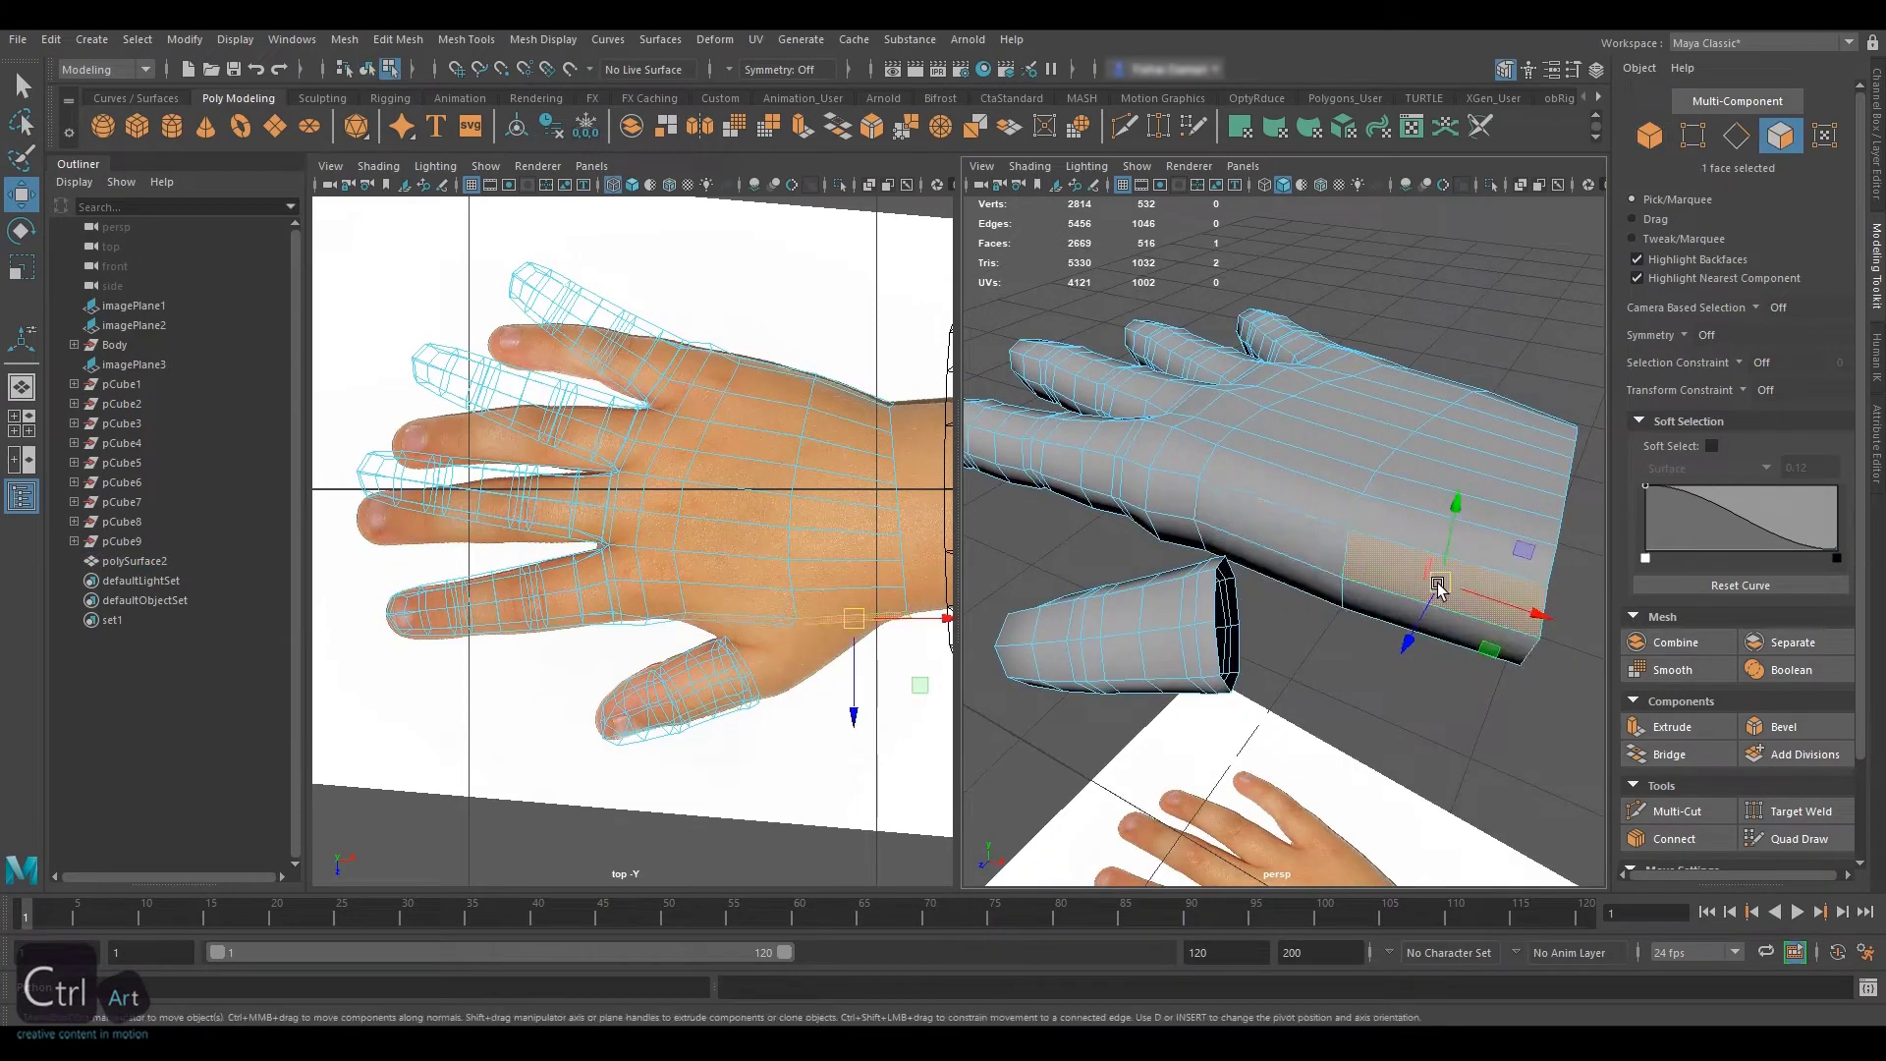
{"action": "left_click", "coordinate": [1429, 617], "text": "shift"}
{"action": "left_click", "coordinate": [1305, 548], "text": "shift"}
{"action": "left_click", "coordinate": [1293, 578], "text": "shift"}
{"action": "key", "text": "ctrl+e"}
{"action": "middle_click_drag", "start_coordinate": [847, 562], "coordinate": [821, 552], "text": "alt"}
{"action": "key", "text": "w"}
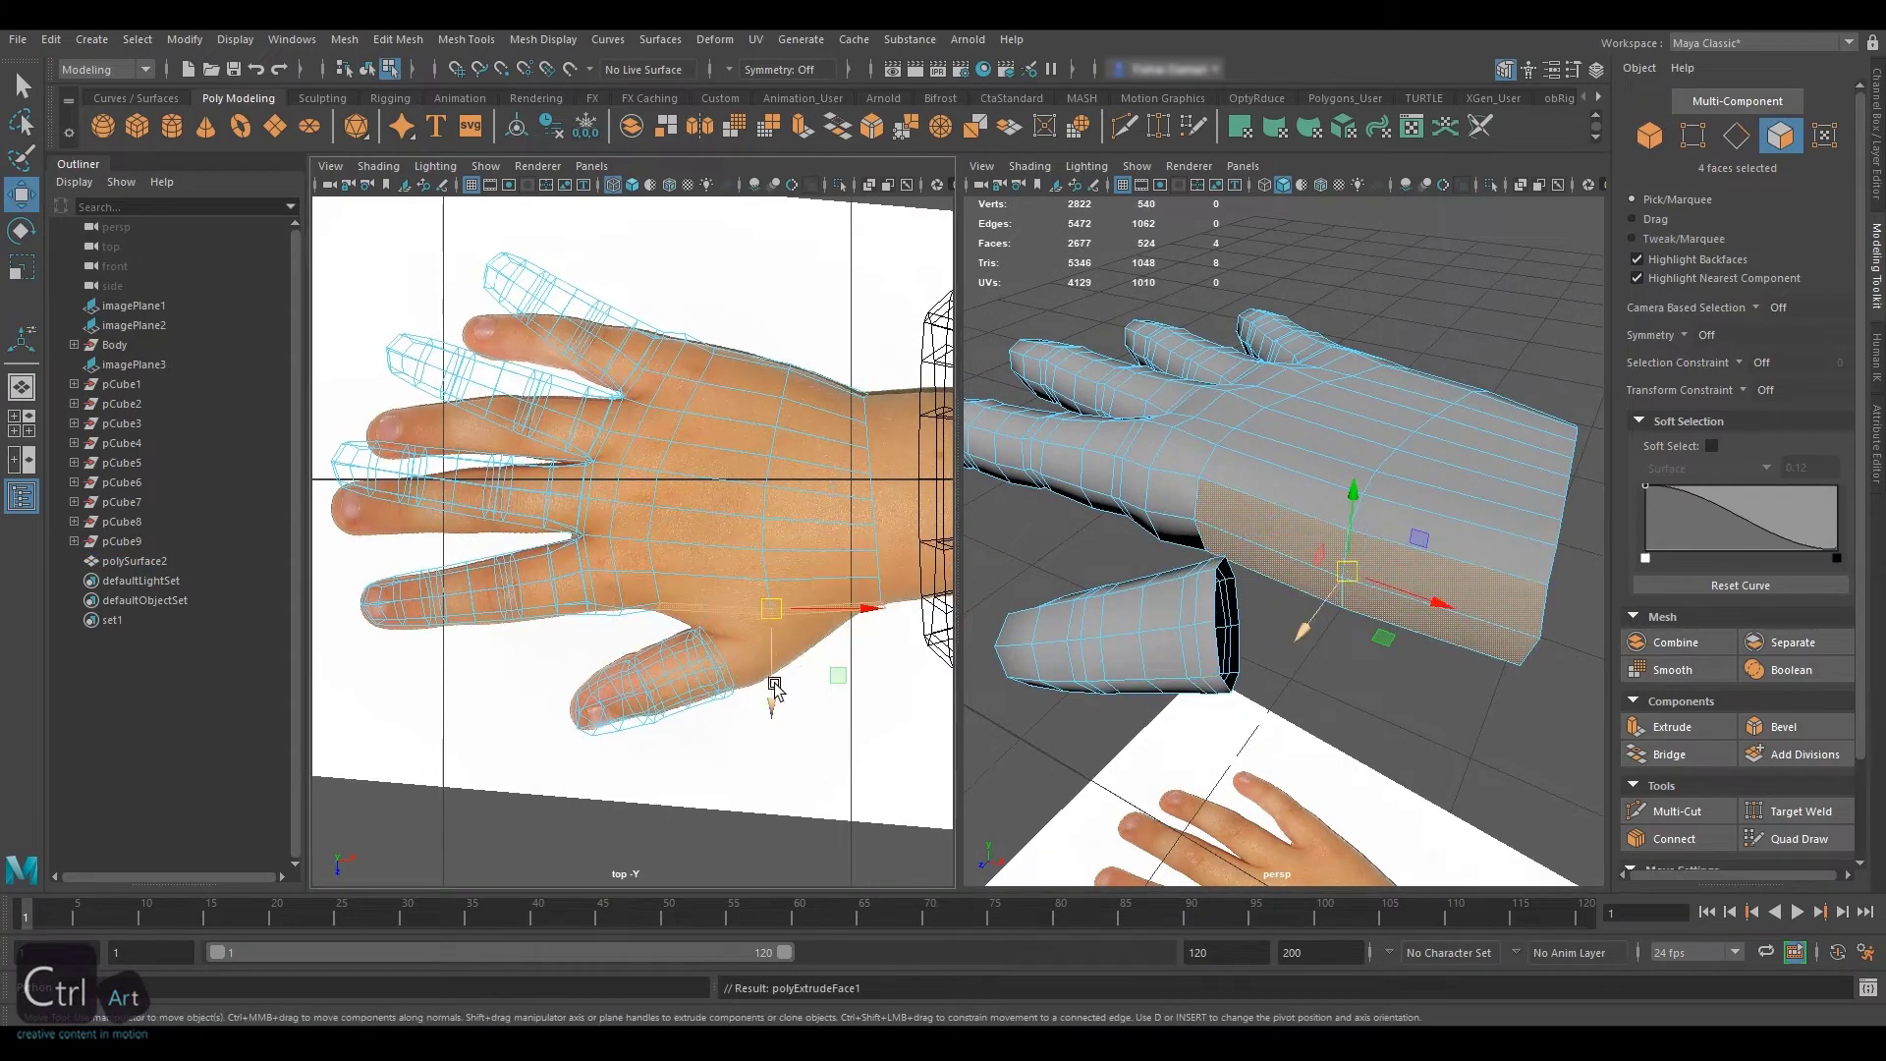
{"action": "left_click_drag", "start_coordinate": [771, 662], "coordinate": [827, 627]}
Rotate and shift the extruded faces to follow the thumb base in the top-view reference
{"action": "key", "text": "w"}
{"action": "key", "text": "e"}
{"action": "scroll", "coordinate": [841, 669], "scroll_direction": "down", "scroll_amount": 8}
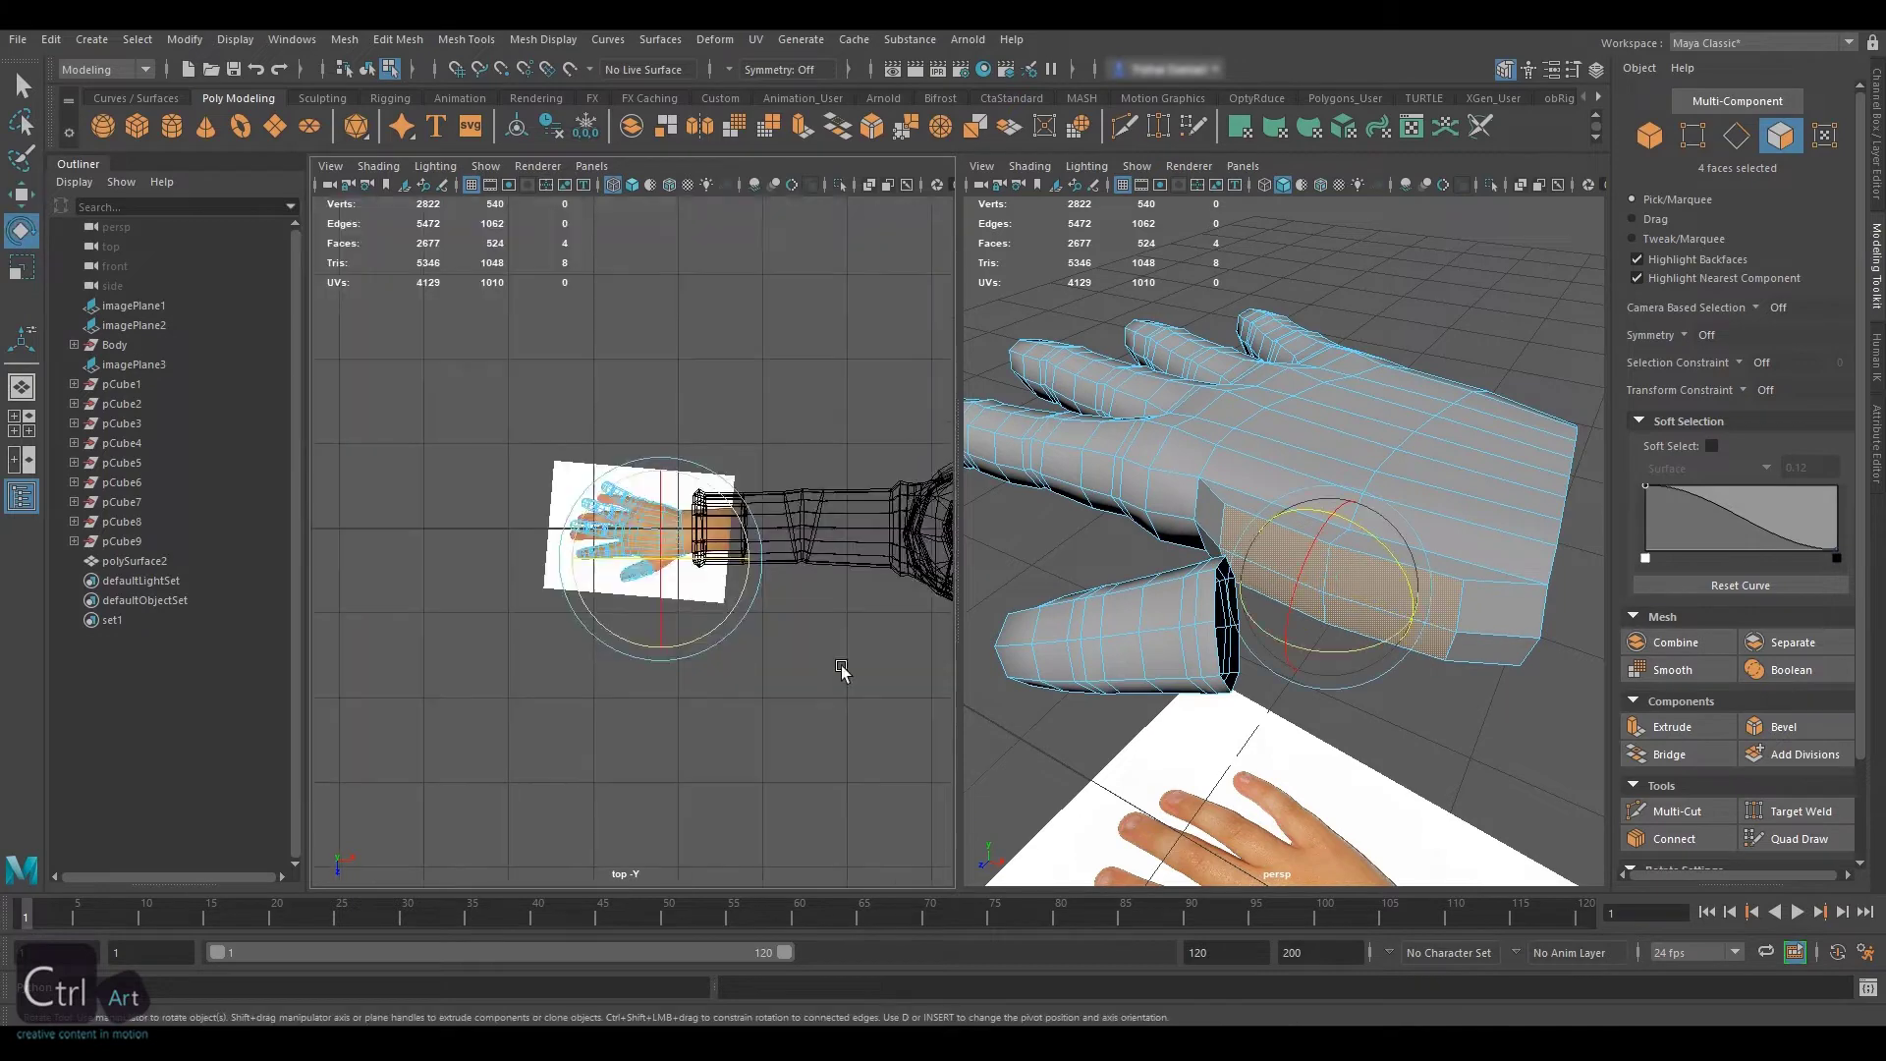
{"action": "scroll", "coordinate": [842, 669], "scroll_direction": "up", "scroll_amount": 8}
{"action": "middle_click_drag", "start_coordinate": [842, 669], "coordinate": [770, 615], "text": "alt"}
{"action": "scroll", "coordinate": [772, 617], "scroll_direction": "up", "scroll_amount": 3}
{"action": "scroll", "coordinate": [771, 619], "scroll_direction": "up", "scroll_amount": 1}
{"action": "key", "text": "w"}
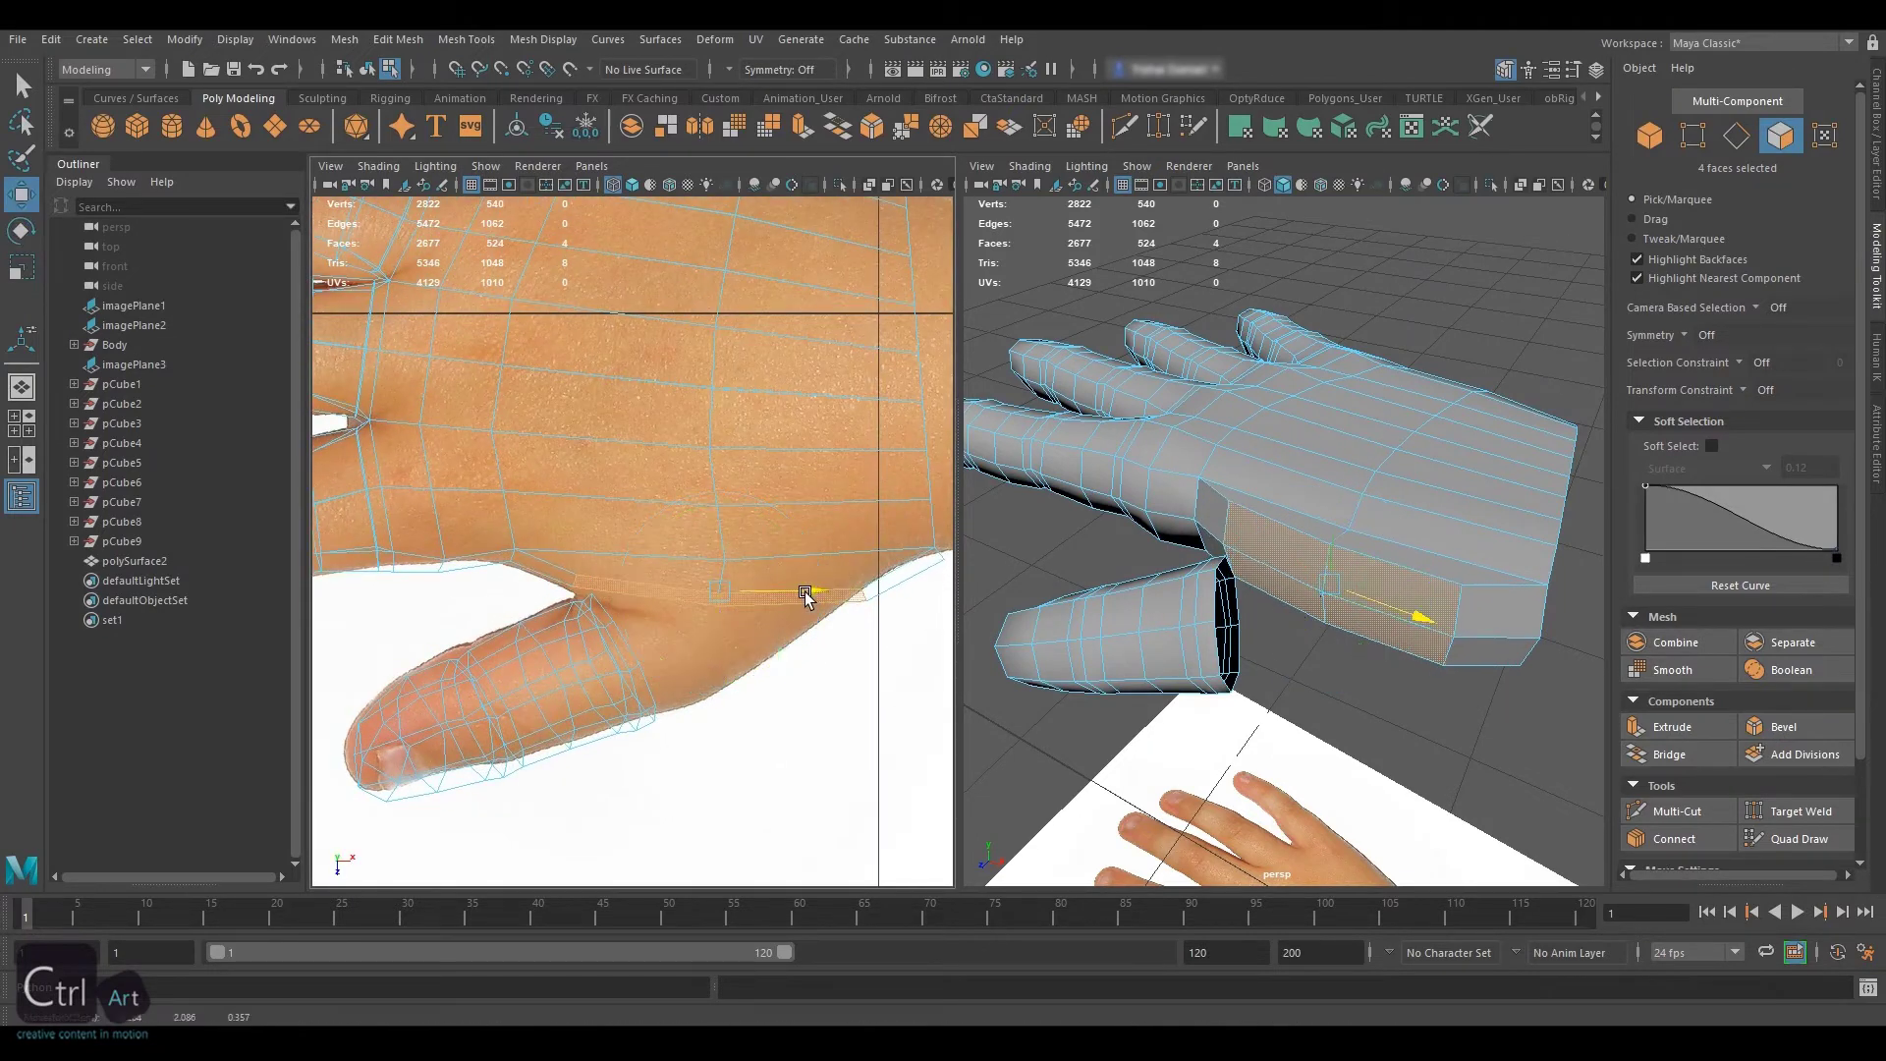
Delete the four extruded end faces to open the side of the palm for the thumb
{"action": "left_click_drag", "start_coordinate": [1228, 560], "coordinate": [1394, 453], "text": "alt"}
{"action": "key", "text": "r"}
{"action": "key", "text": "Delete"}
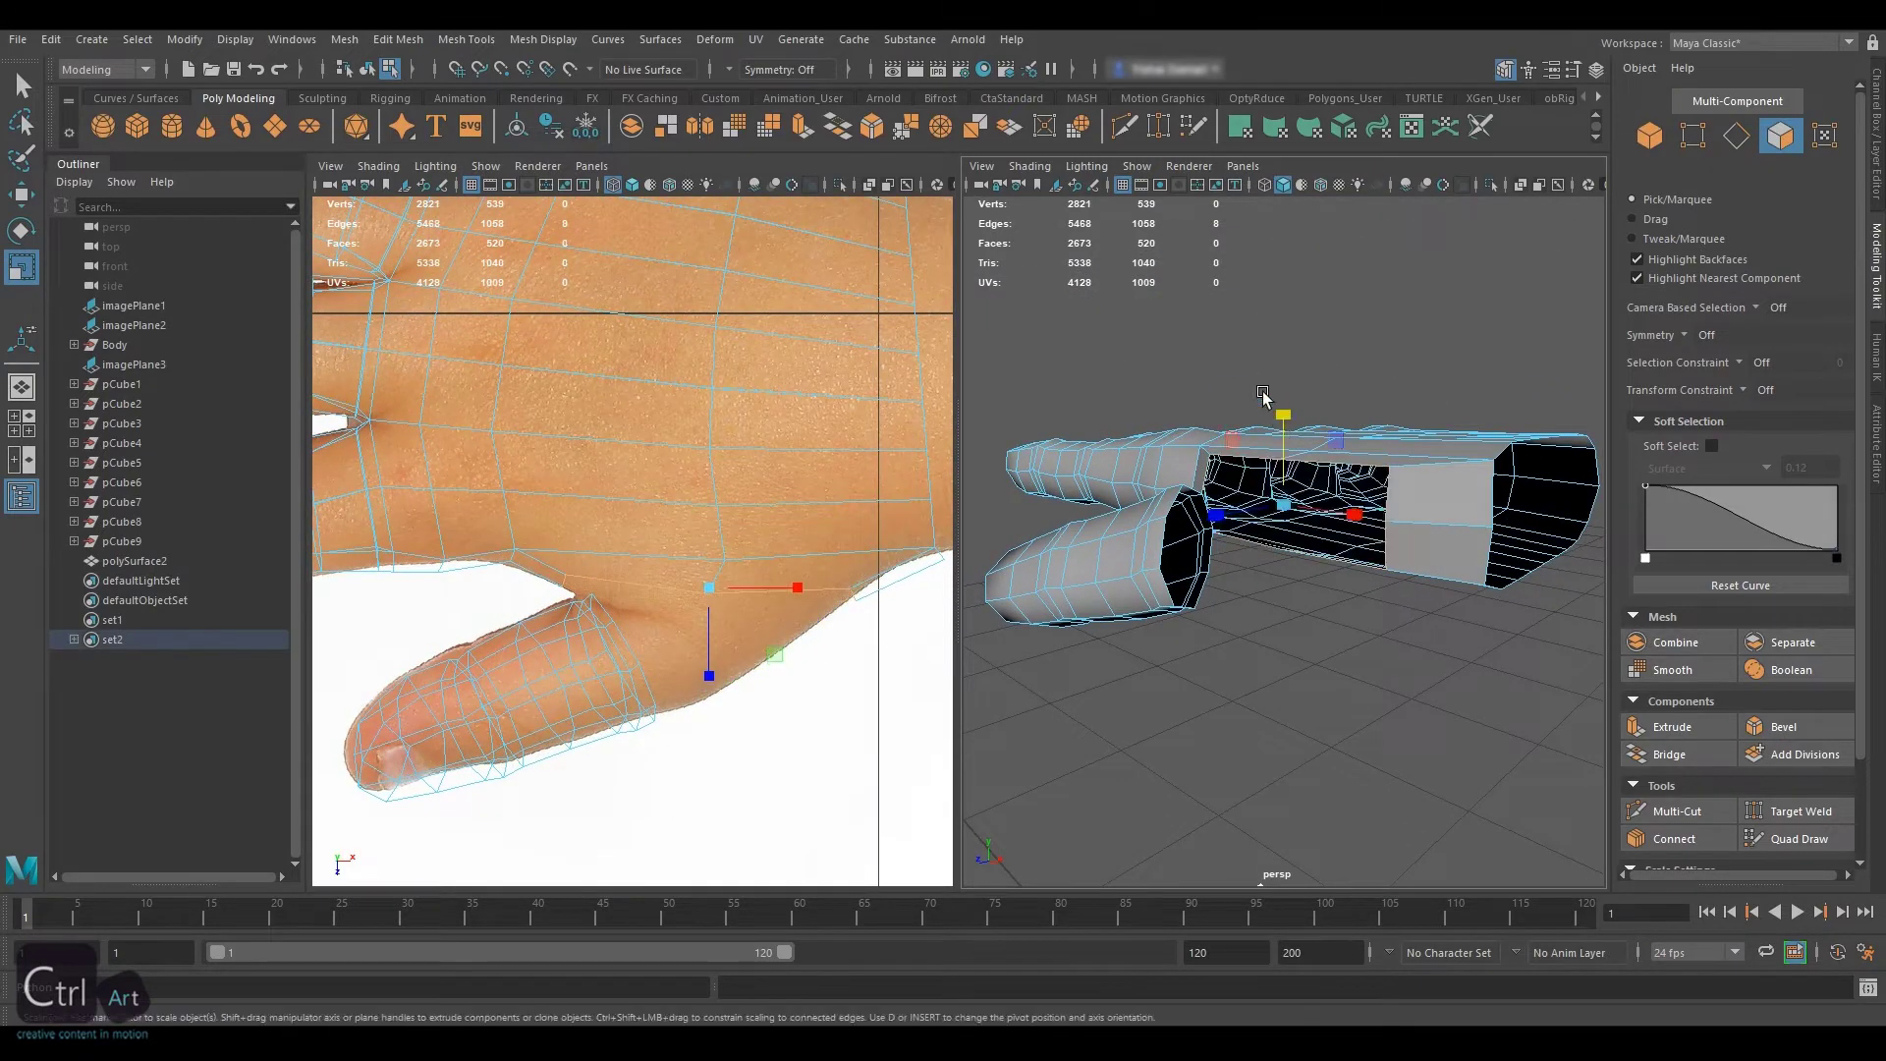
Select two adjoining edges on the rim of the palm opening and move them vertically
{"action": "left_click_drag", "start_coordinate": [1268, 401], "coordinate": [1384, 472], "text": "alt"}
{"action": "right_click_drag", "start_coordinate": [1383, 471], "coordinate": [1382, 425]}
{"action": "left_click", "coordinate": [1380, 482]}
{"action": "left_click", "coordinate": [1285, 491], "text": "shift"}
{"action": "key", "text": "w"}
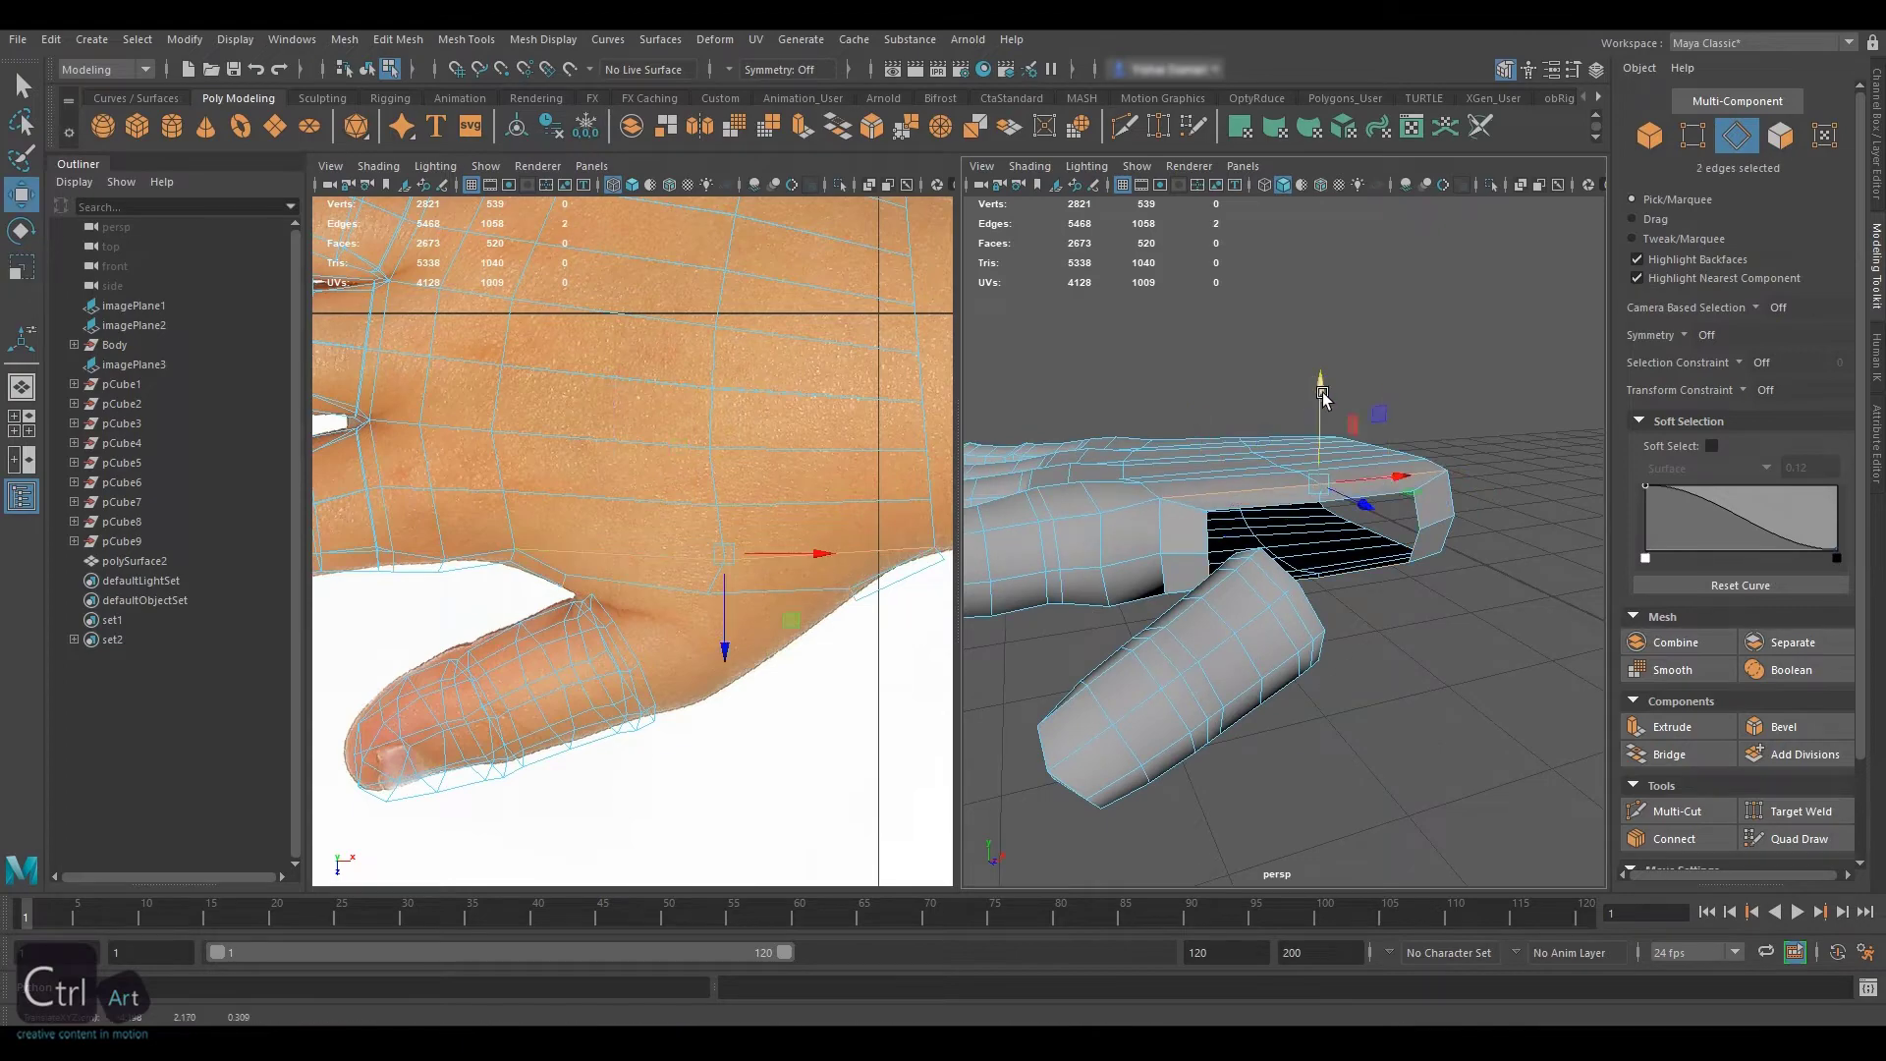
{"action": "left_click_drag", "start_coordinate": [1322, 396], "coordinate": [1274, 454], "text": "alt"}
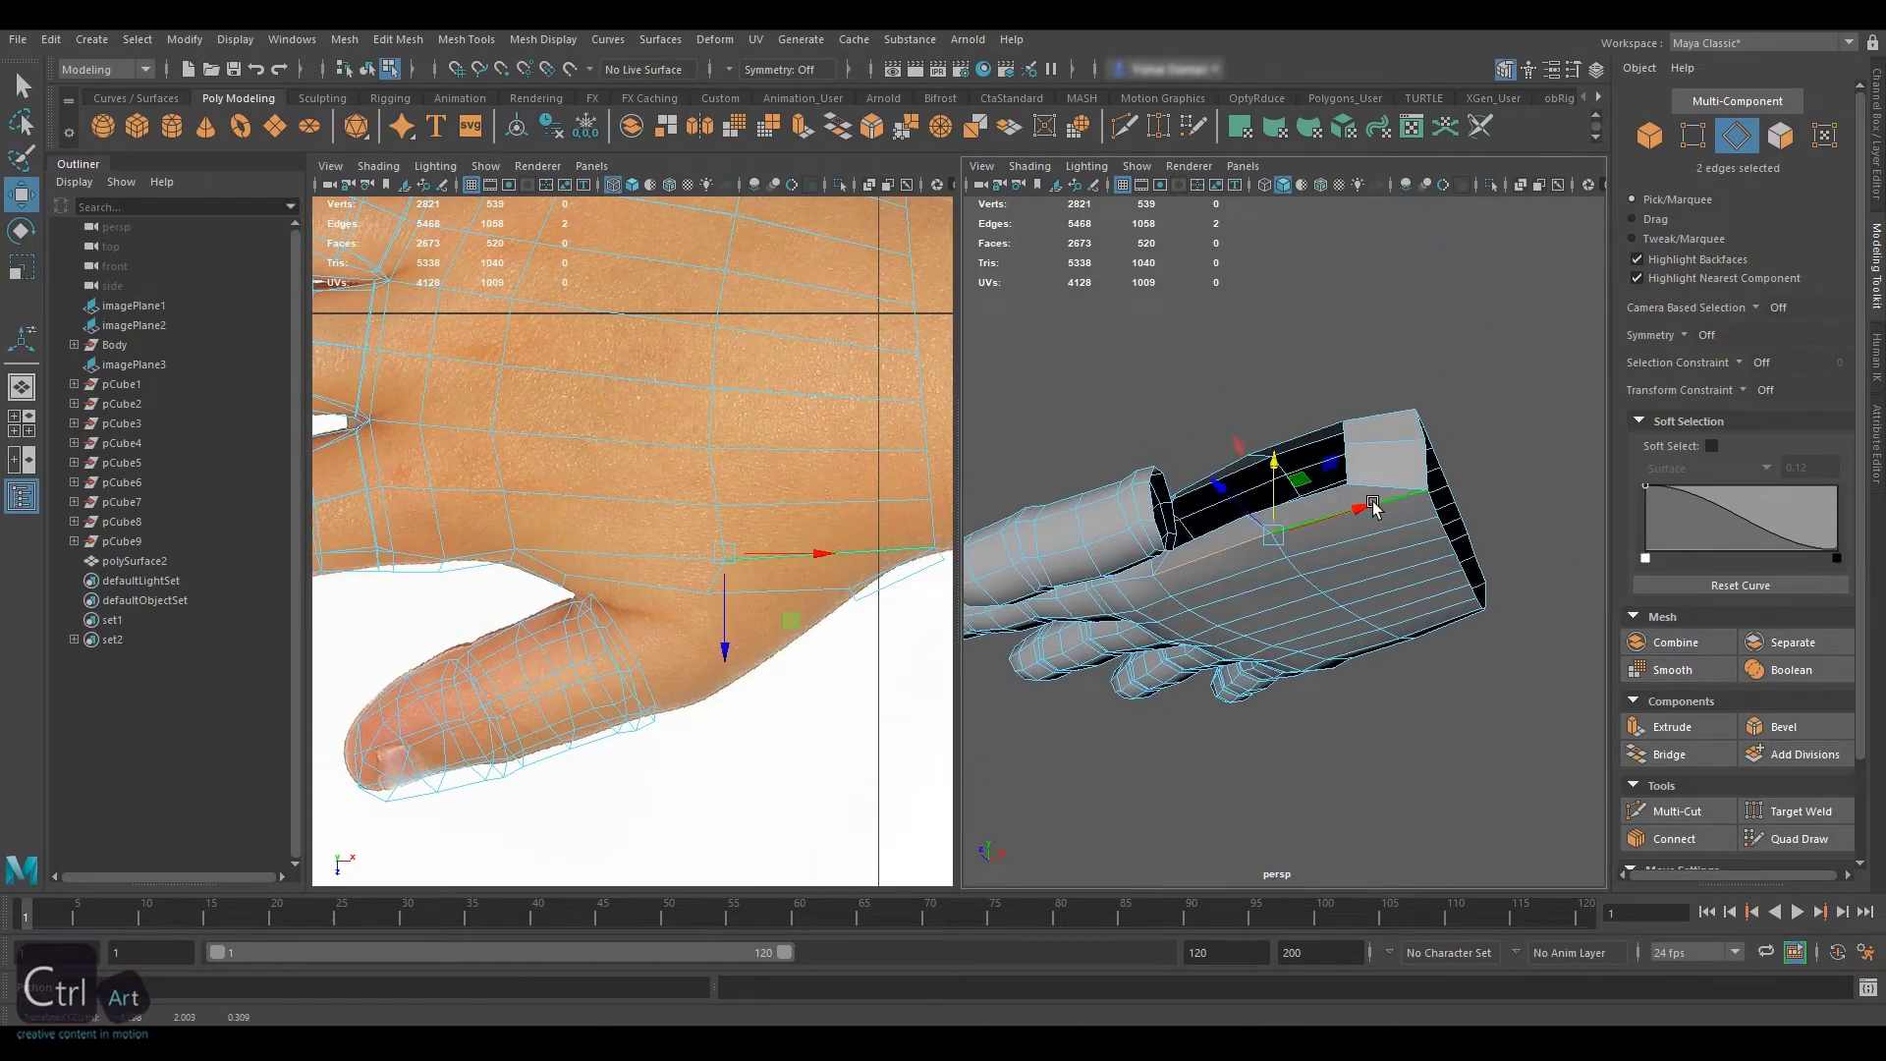
Bridge the border edges of the palm opening to the open base of the thumb
{"action": "left_click_drag", "start_coordinate": [1373, 503], "coordinate": [1321, 638], "text": "alt"}
{"action": "double_click", "coordinate": [1250, 578]}
{"action": "left_click_drag", "start_coordinate": [1250, 577], "coordinate": [1289, 334], "text": "alt"}
{"action": "double_click", "coordinate": [1317, 534], "text": "shift"}
{"action": "left_click", "coordinate": [1662, 755]}
Insert two edge loops across the thumb bridge with Multi-Cut and select one for scaling
{"action": "left_click", "coordinate": [1677, 812]}
{"action": "left_click", "coordinate": [1346, 556], "text": "ctrl"}
{"action": "scroll", "coordinate": [1684, 762], "scroll_direction": "down", "scroll_amount": 4}
{"action": "left_click", "coordinate": [1309, 539], "text": "ctrl"}
{"action": "key", "text": "q"}
{"action": "double_click", "coordinate": [1367, 555]}
{"action": "key", "text": "r"}
Delete the inserted loops on the thumb bridge and cut replacement loops at new positions with Multi-Cut
{"action": "key", "text": "w"}
{"action": "double_click", "coordinate": [1386, 570]}
{"action": "key", "text": "ctrl+Delete"}
{"action": "left_click", "coordinate": [1692, 813]}
{"action": "left_click", "coordinate": [1349, 560], "text": "ctrl"}
{"action": "key", "text": "q"}
{"action": "double_click", "coordinate": [1246, 595]}
{"action": "key", "text": "ctrl+Delete"}
{"action": "left_click", "coordinate": [1680, 812]}
{"action": "left_click", "coordinate": [1265, 621], "text": "ctrl"}
Select a vertex where the thumb joins the palm and move it to smooth the transition
{"action": "left_click", "coordinate": [1696, 135]}
{"action": "left_click", "coordinate": [1277, 519]}
{"action": "mouse_move", "coordinate": [1366, 536]}
{"action": "right_mouse_down", "text": "alt"}
{"action": "mouse_move", "coordinate": [1300, 525]}
{"action": "mouse_move", "coordinate": [1328, 530]}
{"action": "right_mouse_up", "text": "alt"}
{"action": "left_click_drag", "start_coordinate": [1307, 528], "coordinate": [1407, 517], "text": "alt"}
{"action": "key", "text": "w"}
{"action": "middle_click_drag", "start_coordinate": [1335, 522], "coordinate": [1333, 536]}
{"action": "mouse_move", "coordinate": [1333, 536]}
{"action": "left_mouse_down", "text": "alt"}
{"action": "mouse_move", "coordinate": [1254, 545]}
{"action": "mouse_move", "coordinate": [1353, 553]}
{"action": "mouse_move", "coordinate": [1328, 546]}
{"action": "left_mouse_up", "text": "alt"}
Enable soft selection with a radius of 0.09 and reposition a vertex at the thumb's base
{"action": "left_click", "coordinate": [1240, 537]}
{"action": "key", "text": "b"}
{"action": "left_click_drag", "start_coordinate": [1321, 541], "coordinate": [1277, 538]}
{"action": "left_click_drag", "start_coordinate": [1229, 463], "coordinate": [1228, 491]}
{"action": "left_click_drag", "start_coordinate": [1228, 491], "coordinate": [1474, 510], "text": "alt"}
{"action": "right_click_drag", "start_coordinate": [1474, 510], "coordinate": [1533, 496], "text": "alt"}
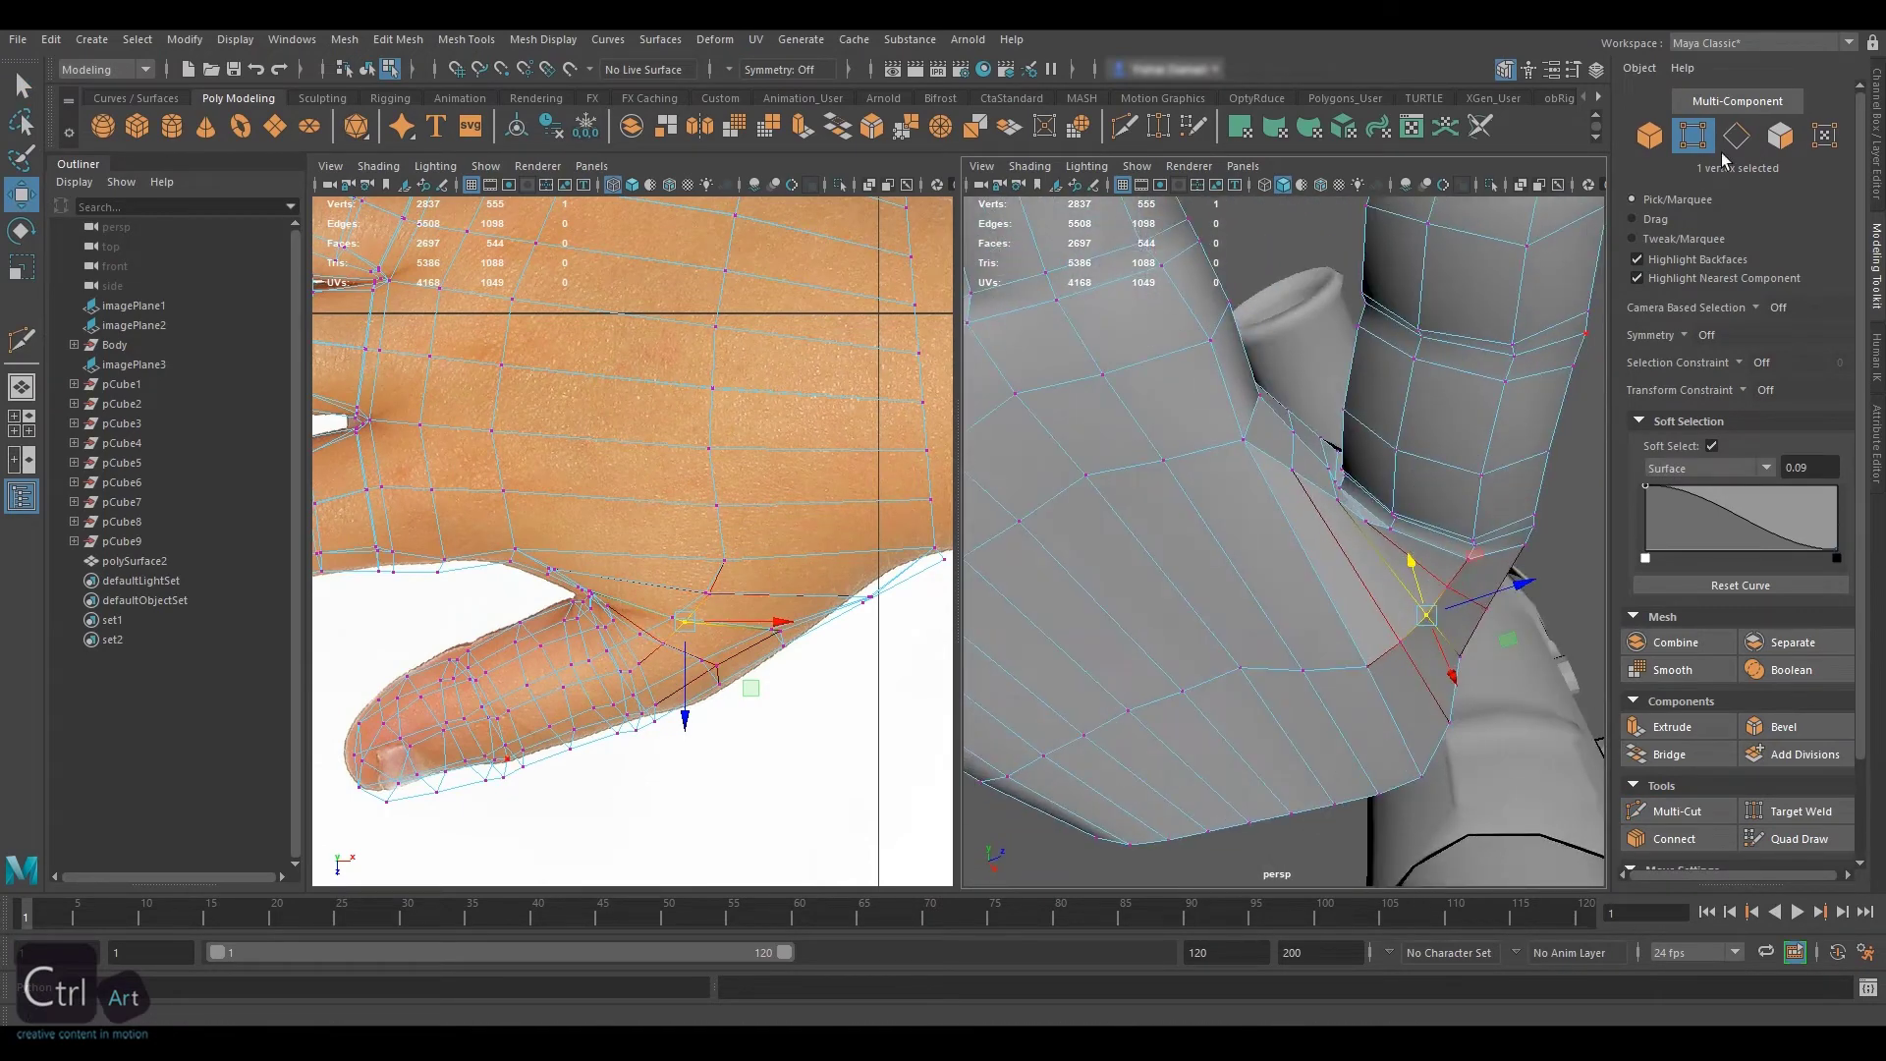
Turn off soft selection and delete an edge loop across the thumb bridge
{"action": "left_click", "coordinate": [1734, 137]}
{"action": "double_click", "coordinate": [1408, 556]}
{"action": "key", "text": "b"}
{"action": "key", "text": "ctrl+Delete"}
{"action": "left_click", "coordinate": [1695, 143]}
Delete the remaining edge loops between the palm and the thumb and reactivate Multi-Cut
{"action": "left_click_drag", "start_coordinate": [1395, 599], "coordinate": [1418, 499], "text": "alt"}
{"action": "left_click", "coordinate": [1735, 139]}
{"action": "double_click", "coordinate": [1411, 483]}
{"action": "key", "text": "Delete"}
{"action": "key", "text": "Delete"}
{"action": "key", "text": "y"}
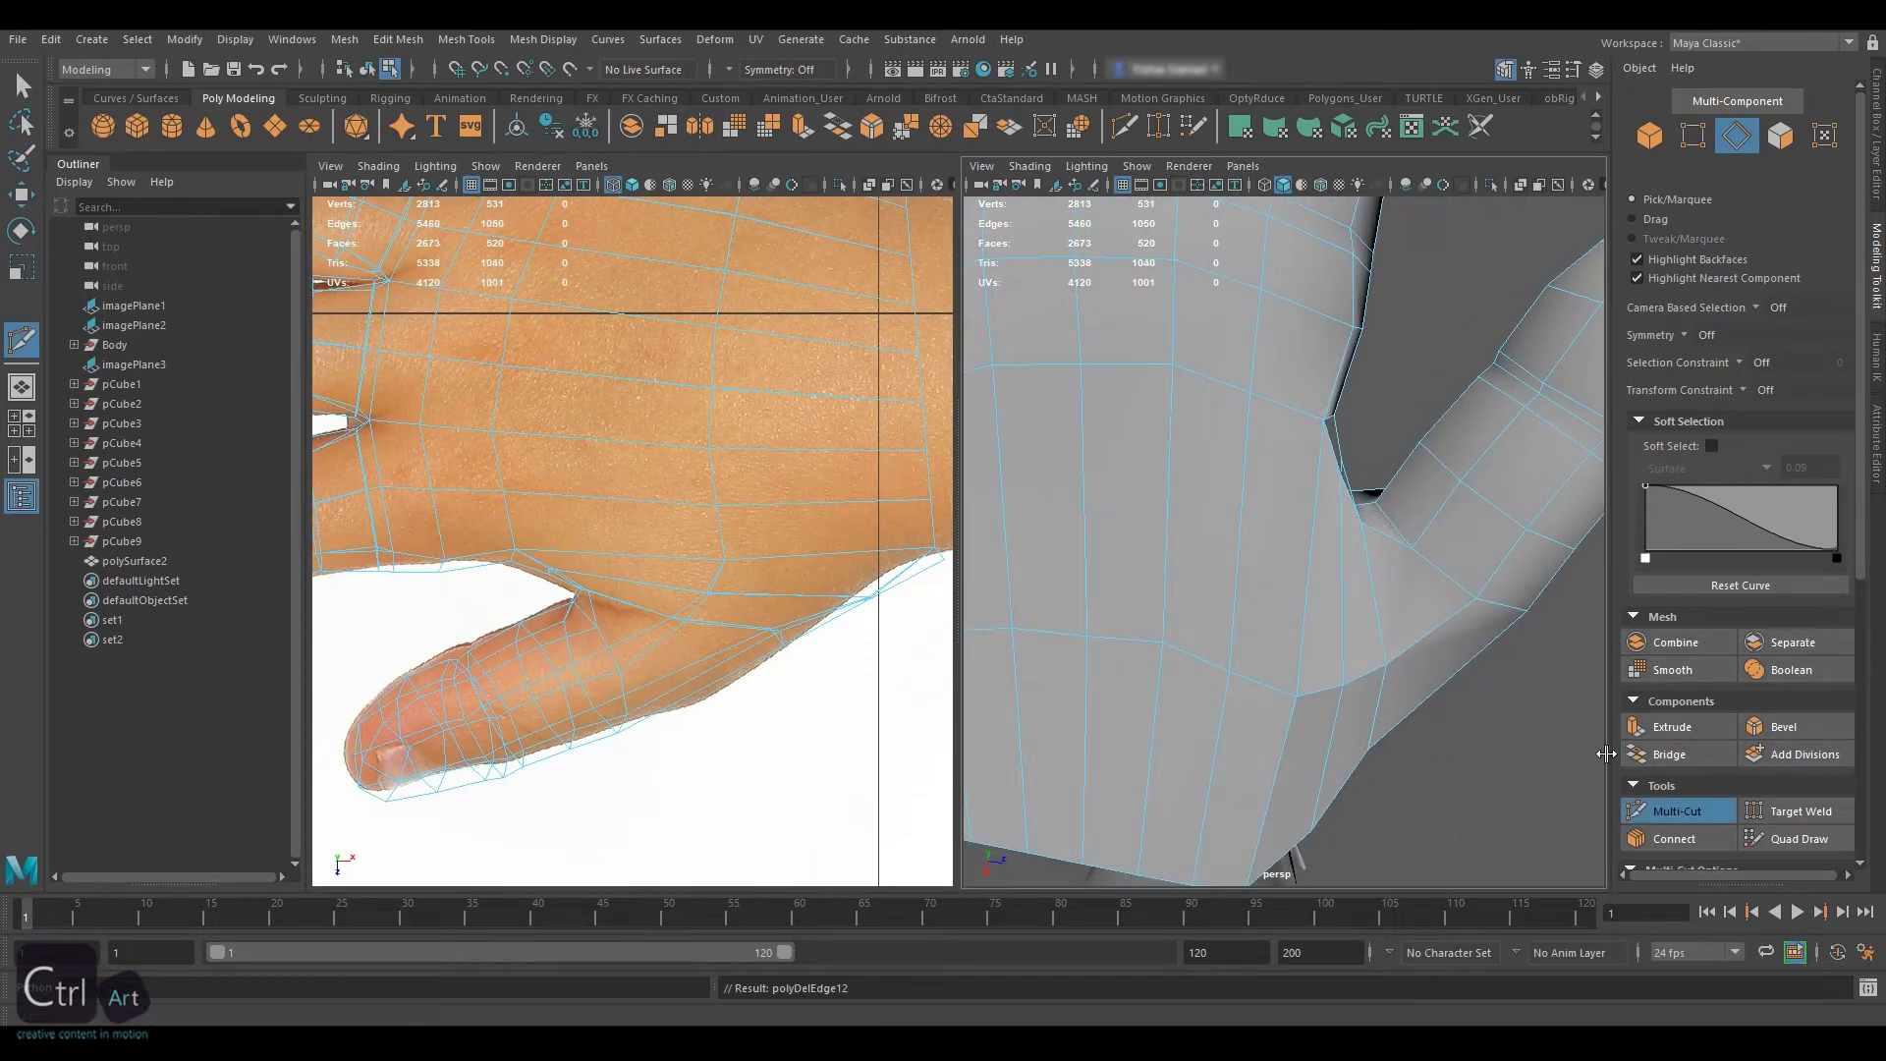
Slide a palm vertex along its edge, delete the edge loop crossing the palm toward the thumb, and reactivate Multi-Cut
{"action": "key", "text": "q"}
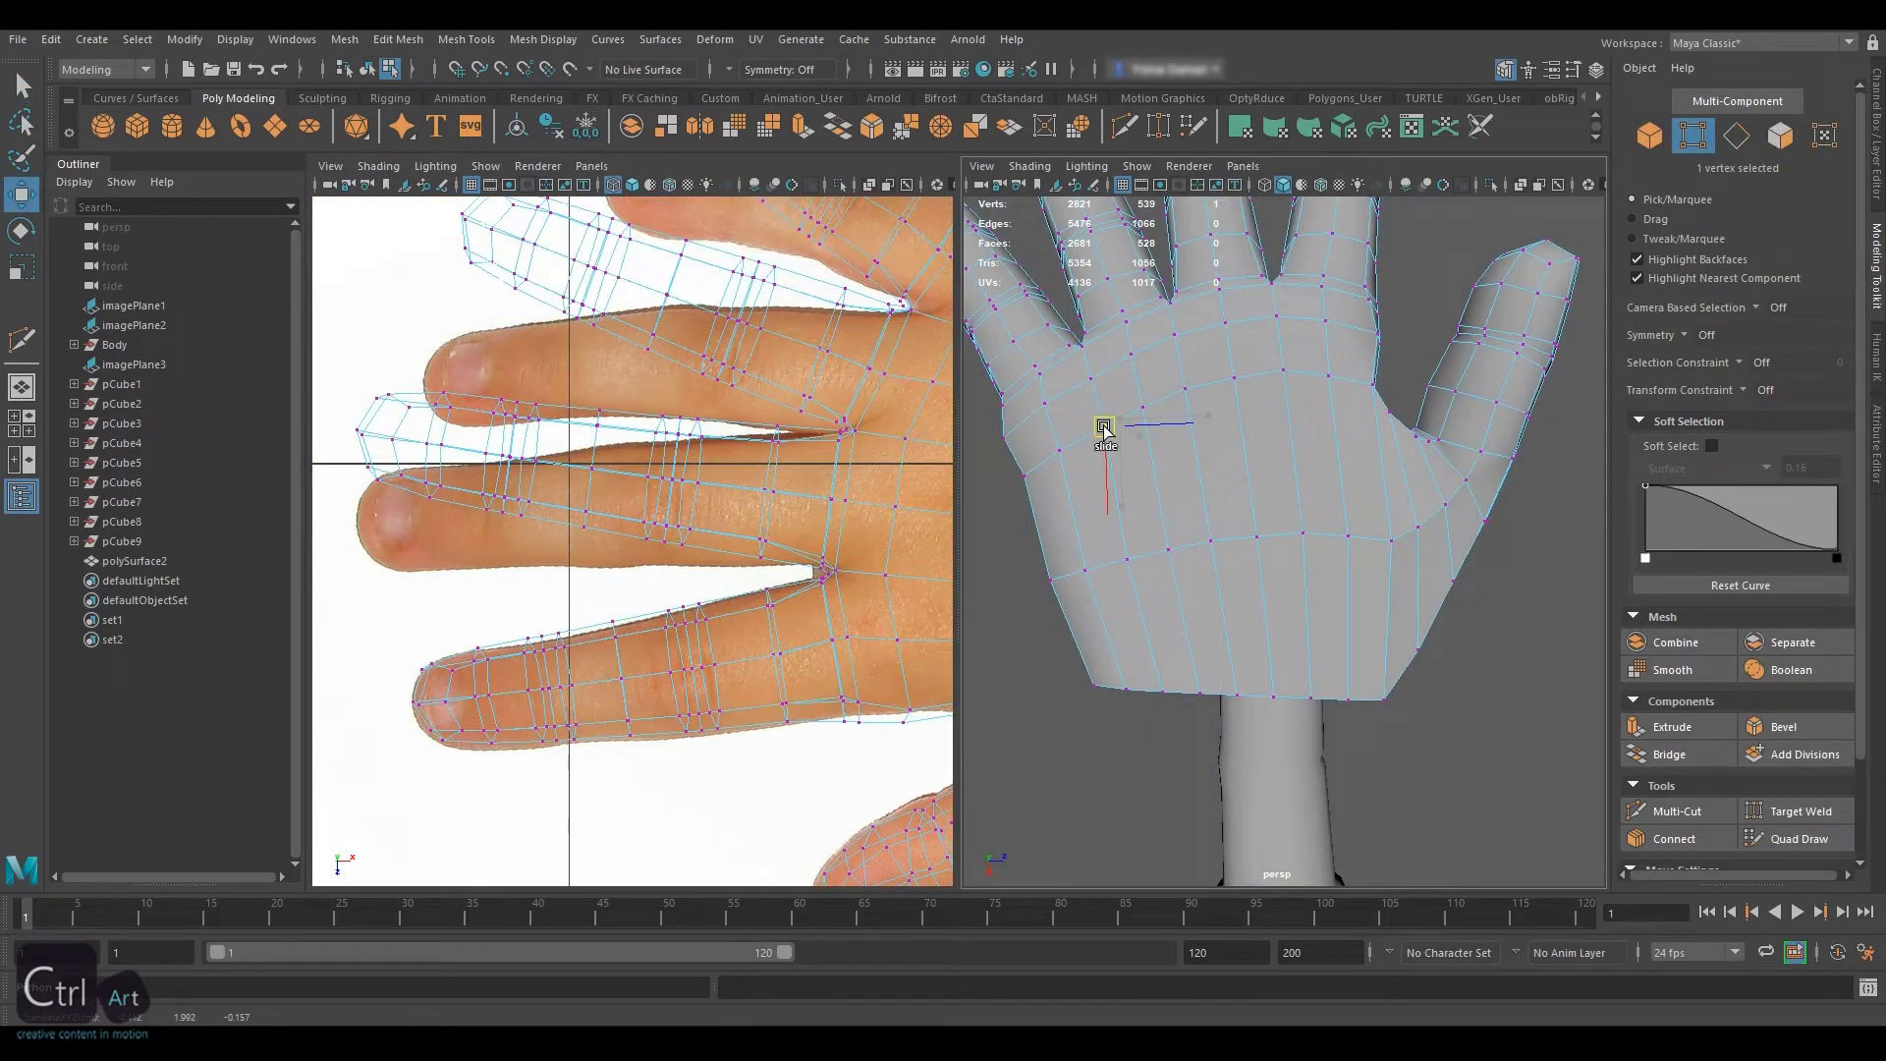
{"action": "left_click_drag", "start_coordinate": [1285, 448], "coordinate": [1264, 446], "text": "alt"}
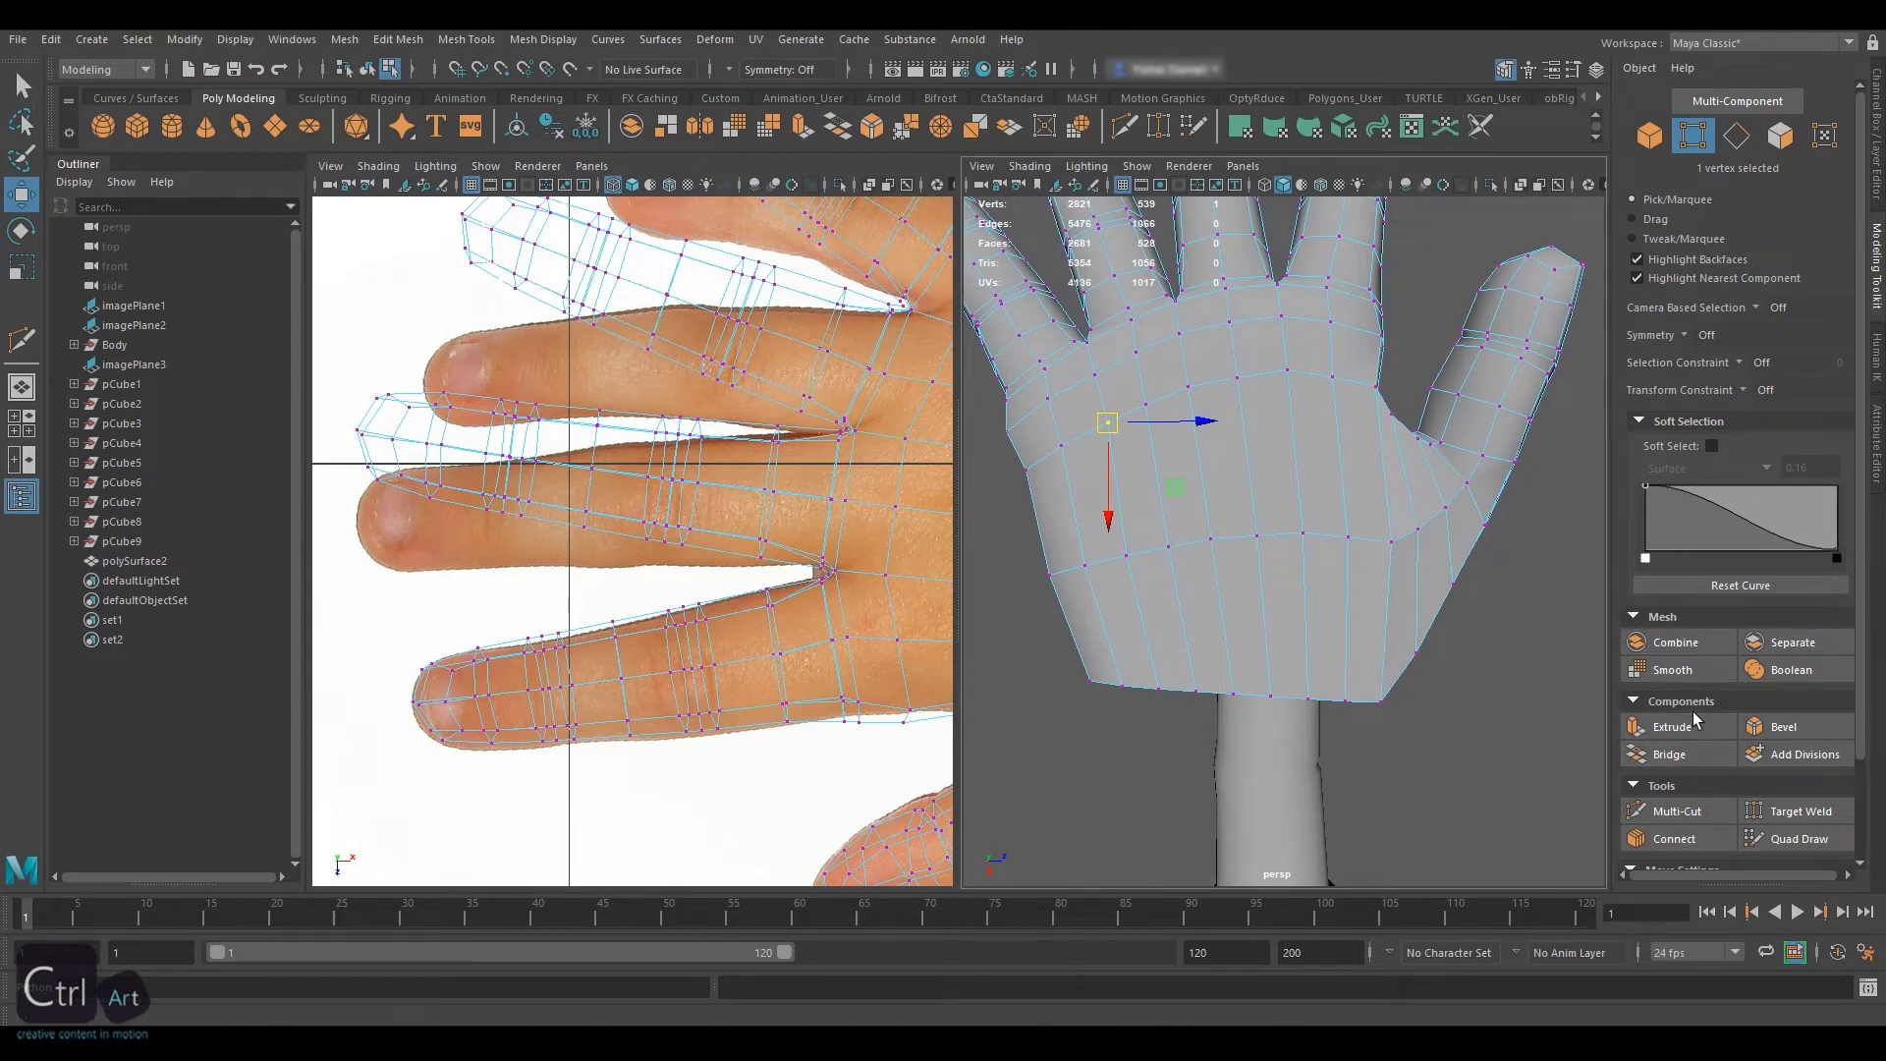
{"action": "left_click", "coordinate": [1738, 143]}
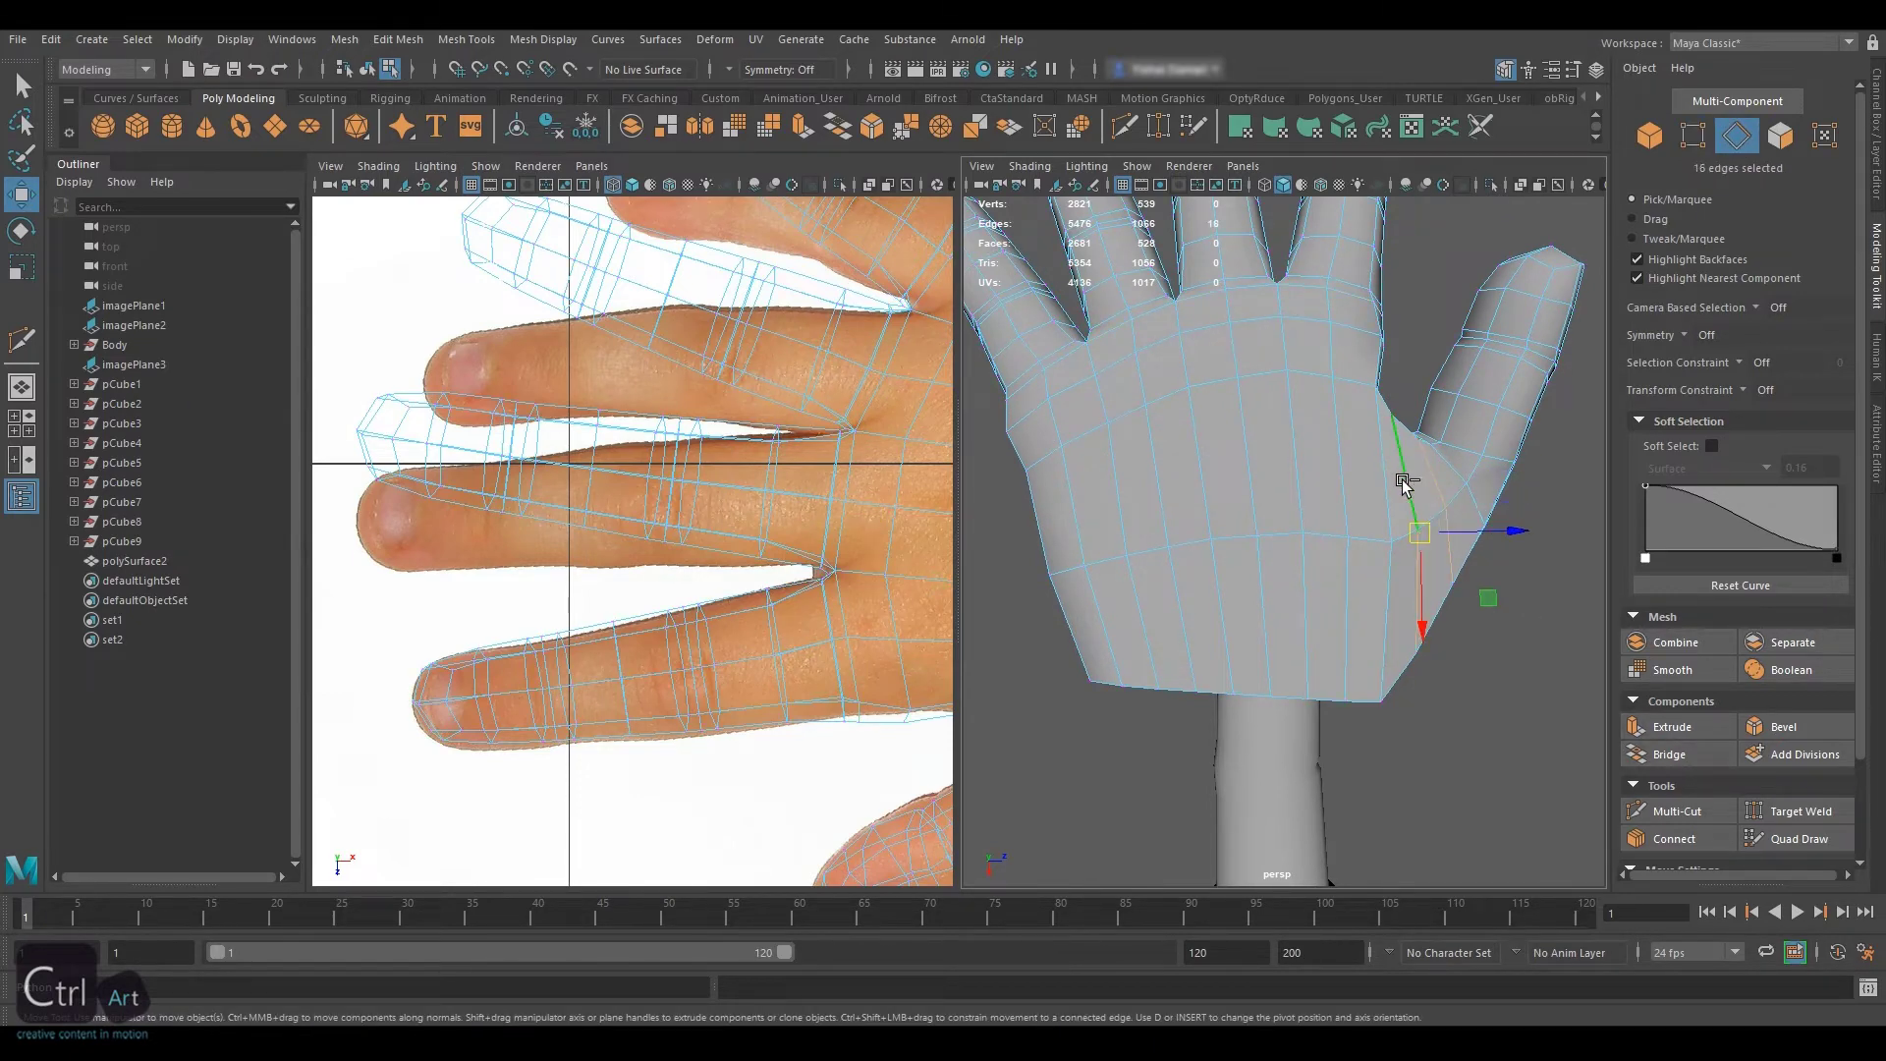
{"action": "left_click", "coordinate": [1677, 811]}
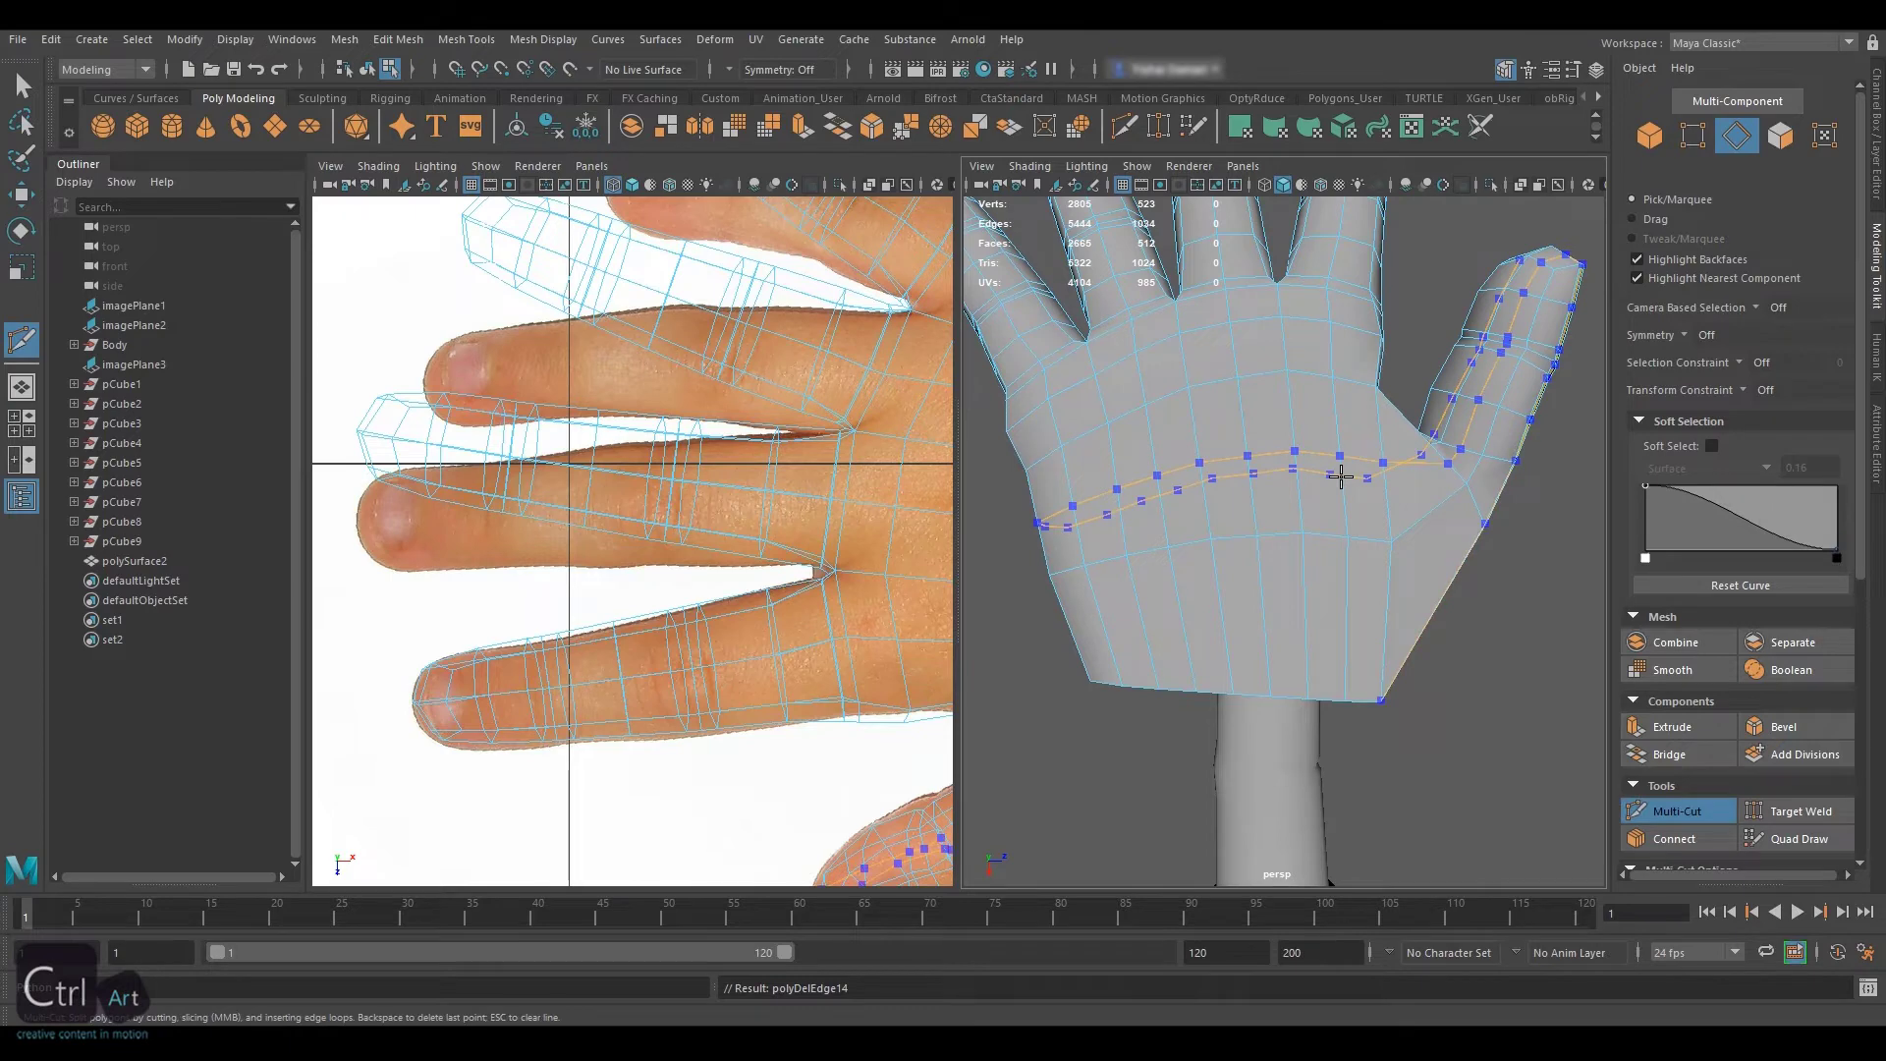
Start a Multi-Cut line across the palm through the midpoints of the lengthwise edges
{"action": "left_click_drag", "start_coordinate": [1370, 611], "coordinate": [1082, 552], "text": "alt"}
{"action": "scroll", "coordinate": [1388, 504], "scroll_direction": "down", "scroll_amount": 10}
{"action": "key", "text": "f"}
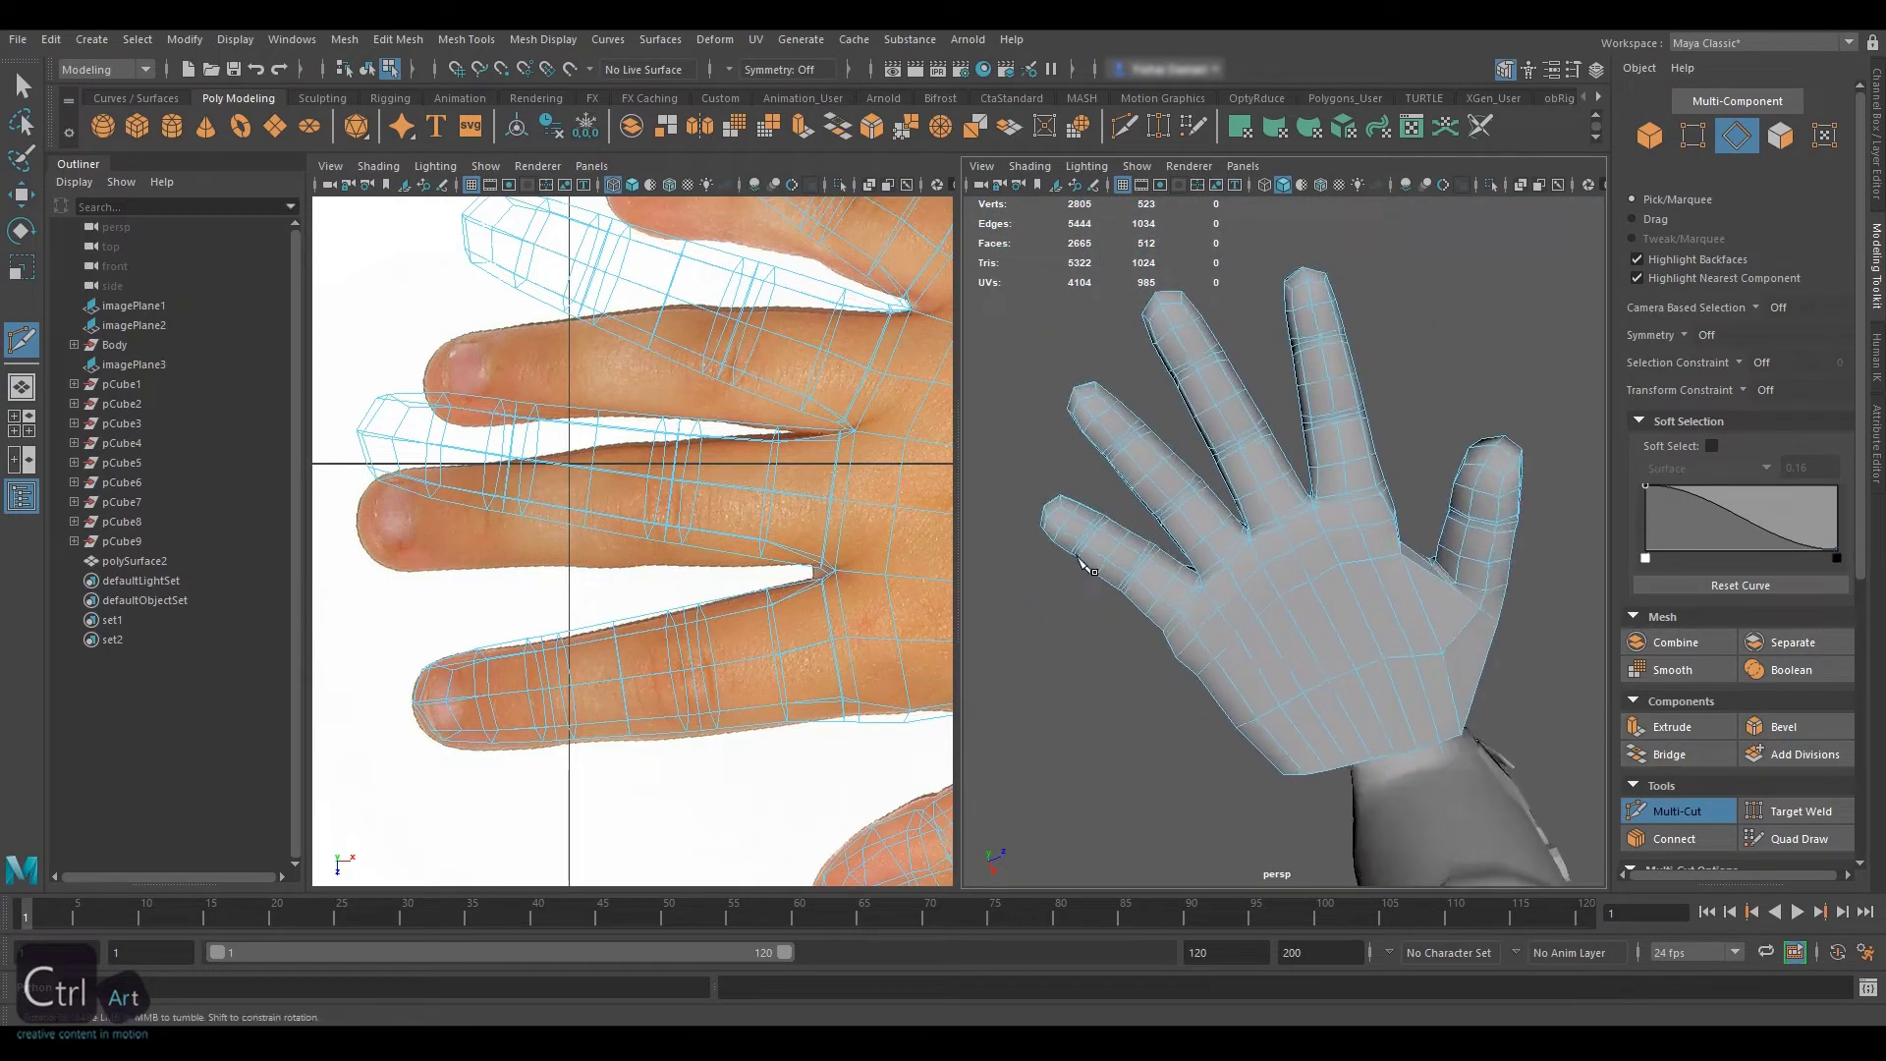
{"action": "right_click_drag", "start_coordinate": [1082, 552], "coordinate": [1247, 544], "text": "alt"}
{"action": "mouse_move", "coordinate": [1253, 550]}
{"action": "left_mouse_down", "text": "alt"}
{"action": "mouse_move", "coordinate": [1297, 498]}
{"action": "mouse_move", "coordinate": [1251, 560]}
{"action": "mouse_move", "coordinate": [1328, 518]}
{"action": "mouse_move", "coordinate": [1246, 527]}
{"action": "left_mouse_up", "text": "alt"}
{"action": "middle_click_drag", "start_coordinate": [1245, 527], "coordinate": [1390, 510], "text": "alt"}
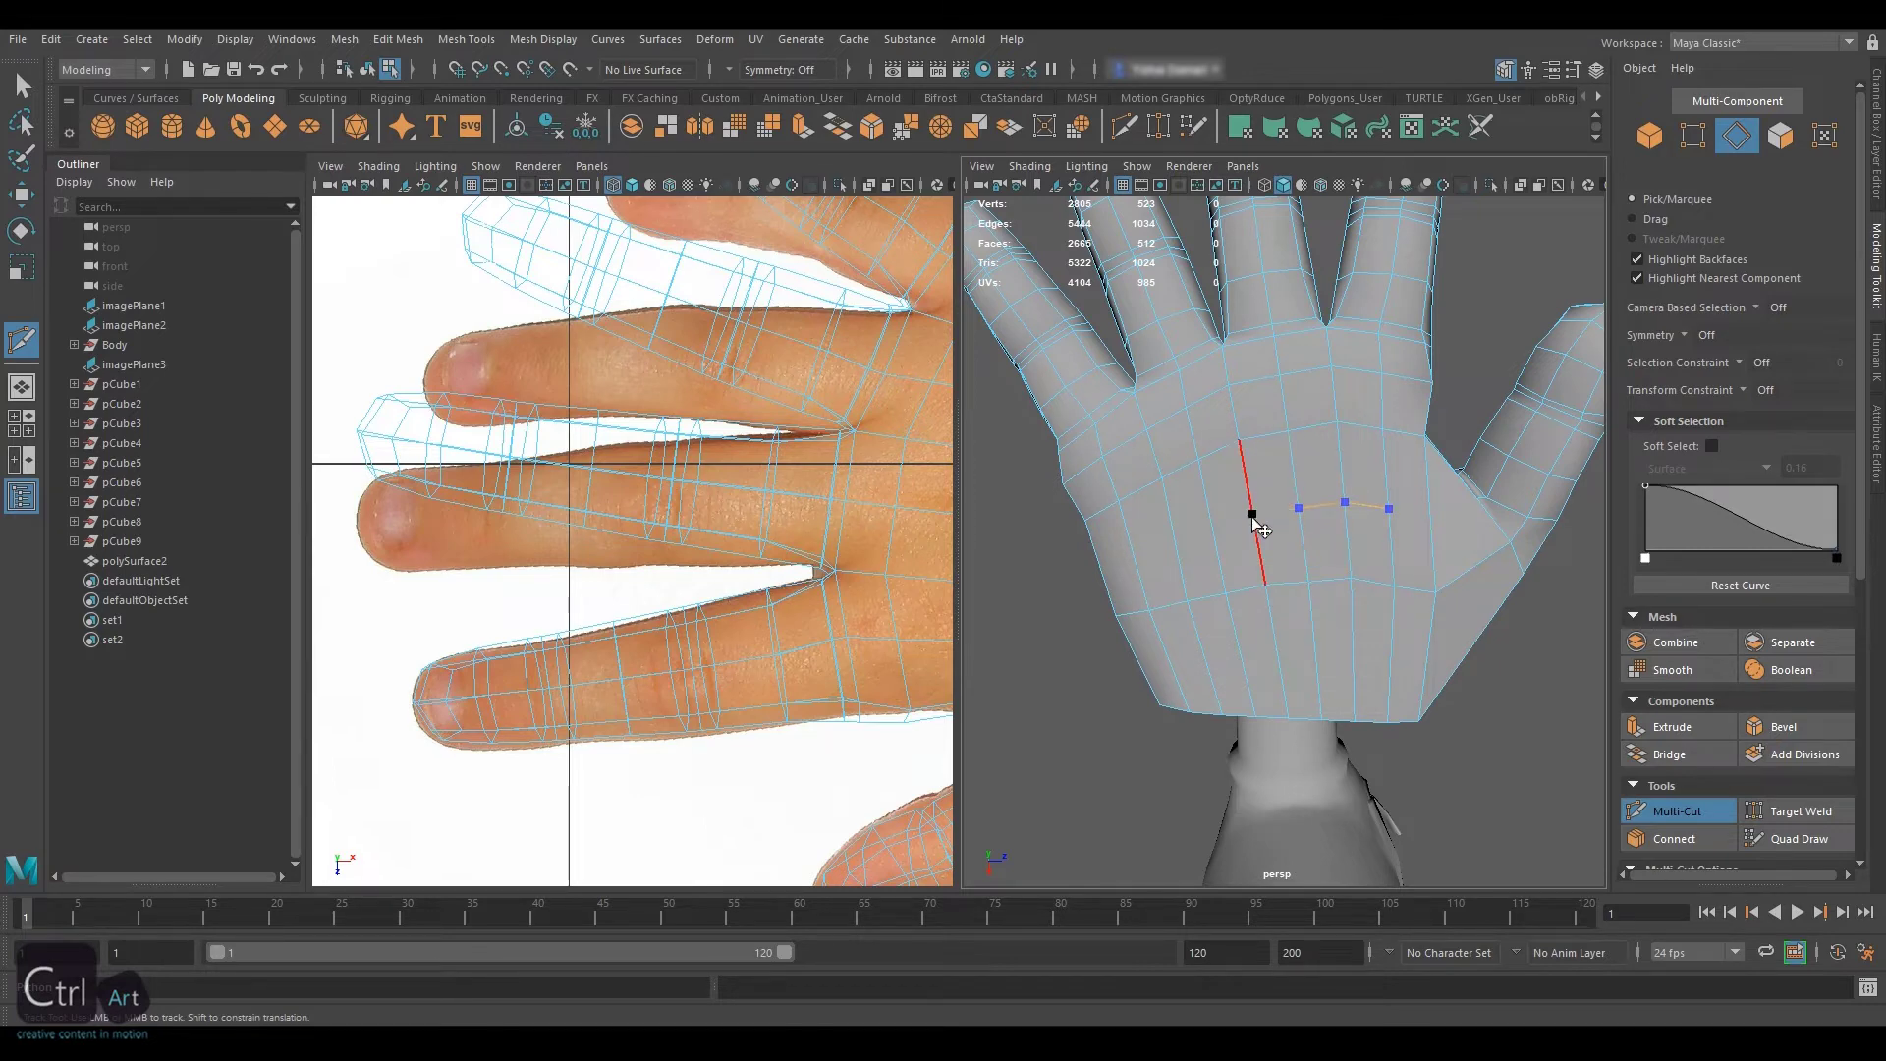
{"action": "left_click_drag", "start_coordinate": [1117, 573], "coordinate": [1098, 528], "text": "alt"}
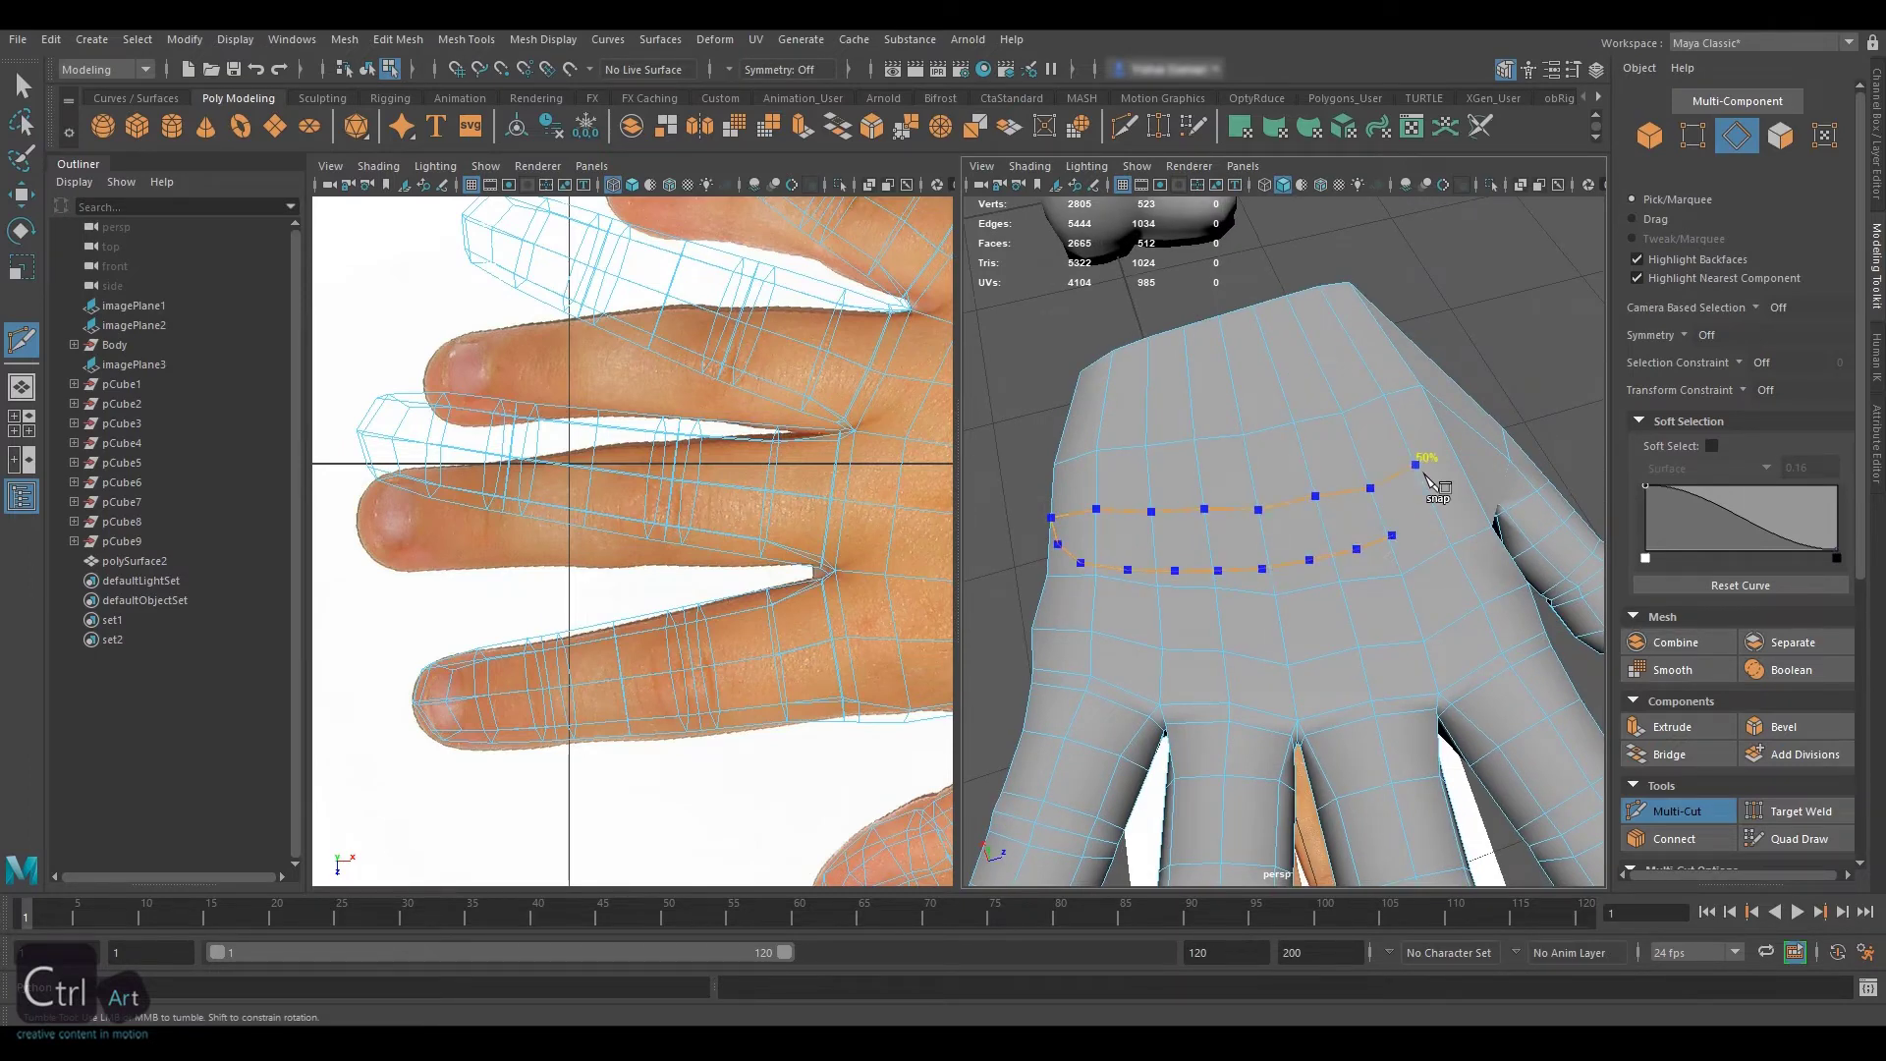
Continue the cut around the back of the hand and toward the thumb's base to close the new edge row
{"action": "left_click_drag", "start_coordinate": [1528, 473], "coordinate": [1182, 581], "text": "alt"}
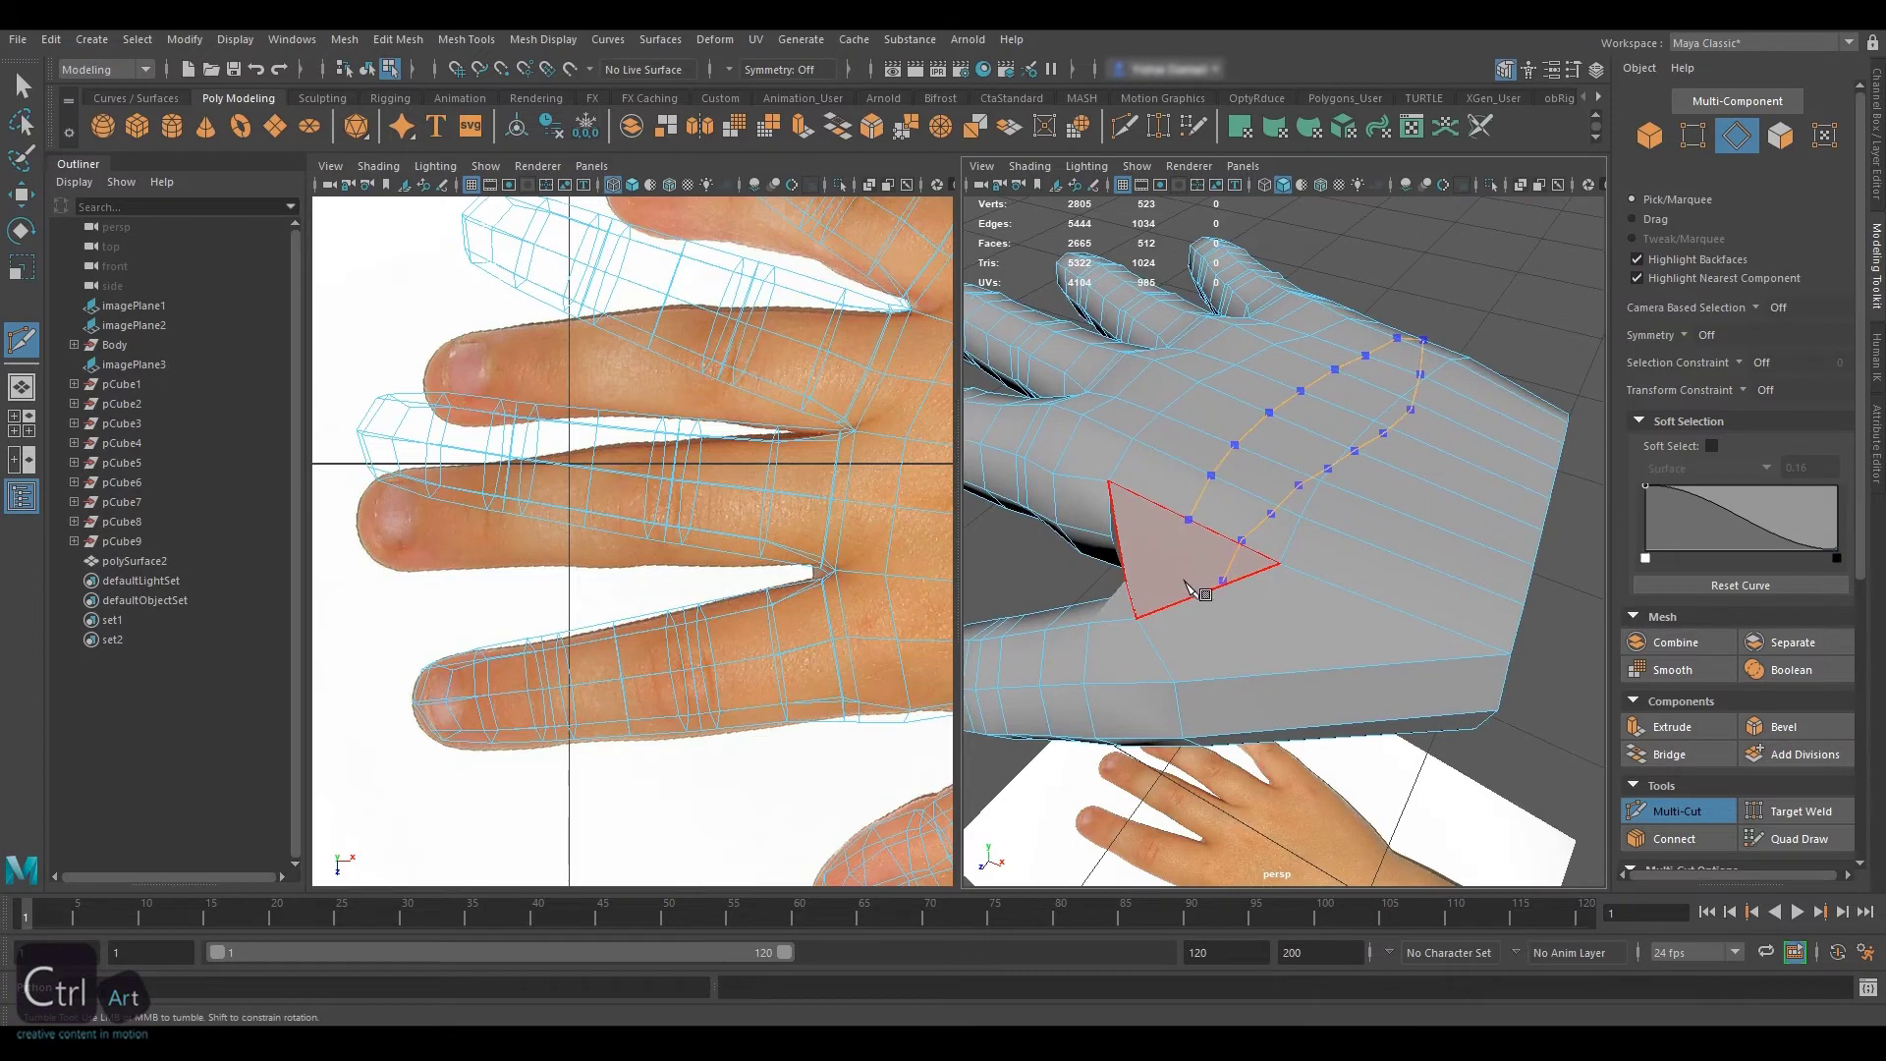
{"action": "left_click", "coordinate": [1284, 675], "text": "shift"}
{"action": "left_click_drag", "start_coordinate": [1287, 668], "coordinate": [1432, 444], "text": "alt"}
{"action": "left_click", "coordinate": [1266, 405], "text": "shift"}
{"action": "left_click", "coordinate": [1412, 326], "text": "shift"}
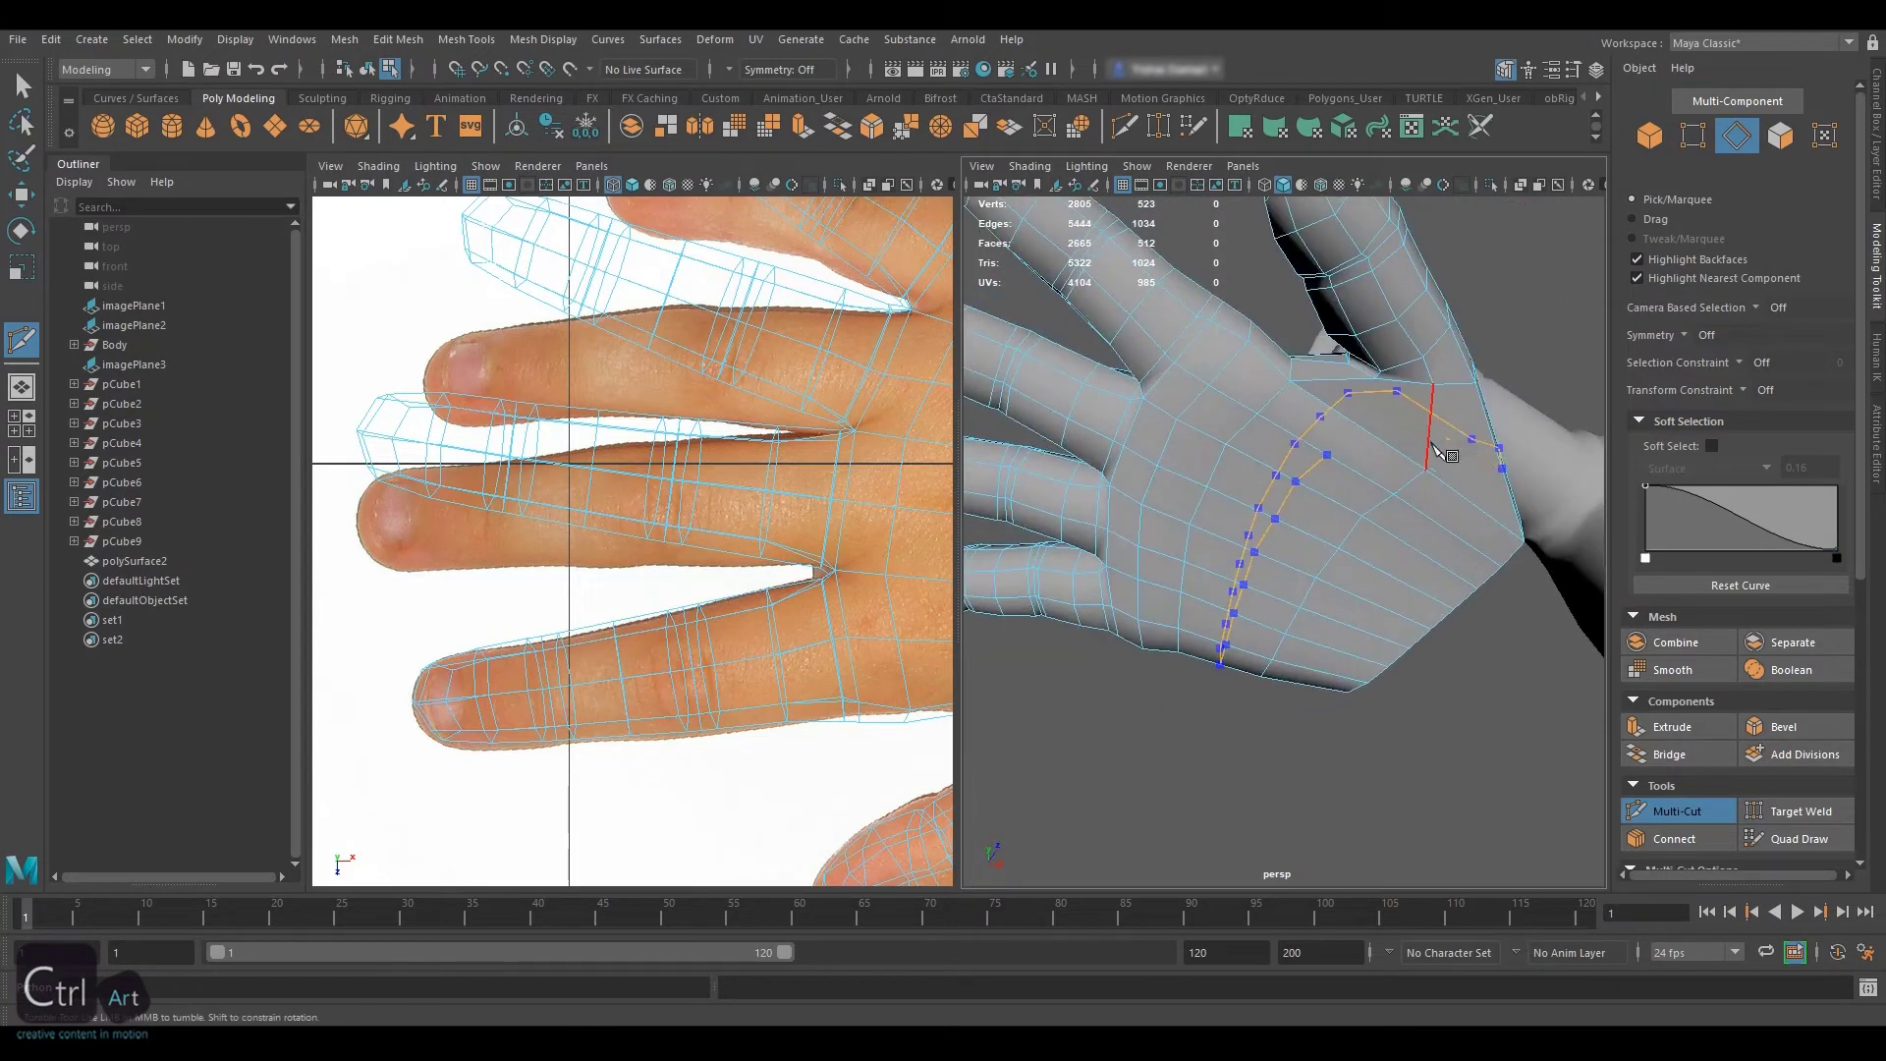
Insert a vertex on the palm beside the thumb's base and connect it to the neighbouring topology
{"action": "scroll", "coordinate": [1333, 469], "scroll_direction": "down", "scroll_amount": 4}
{"action": "left_click_drag", "start_coordinate": [1340, 558], "coordinate": [1383, 562], "text": "alt"}
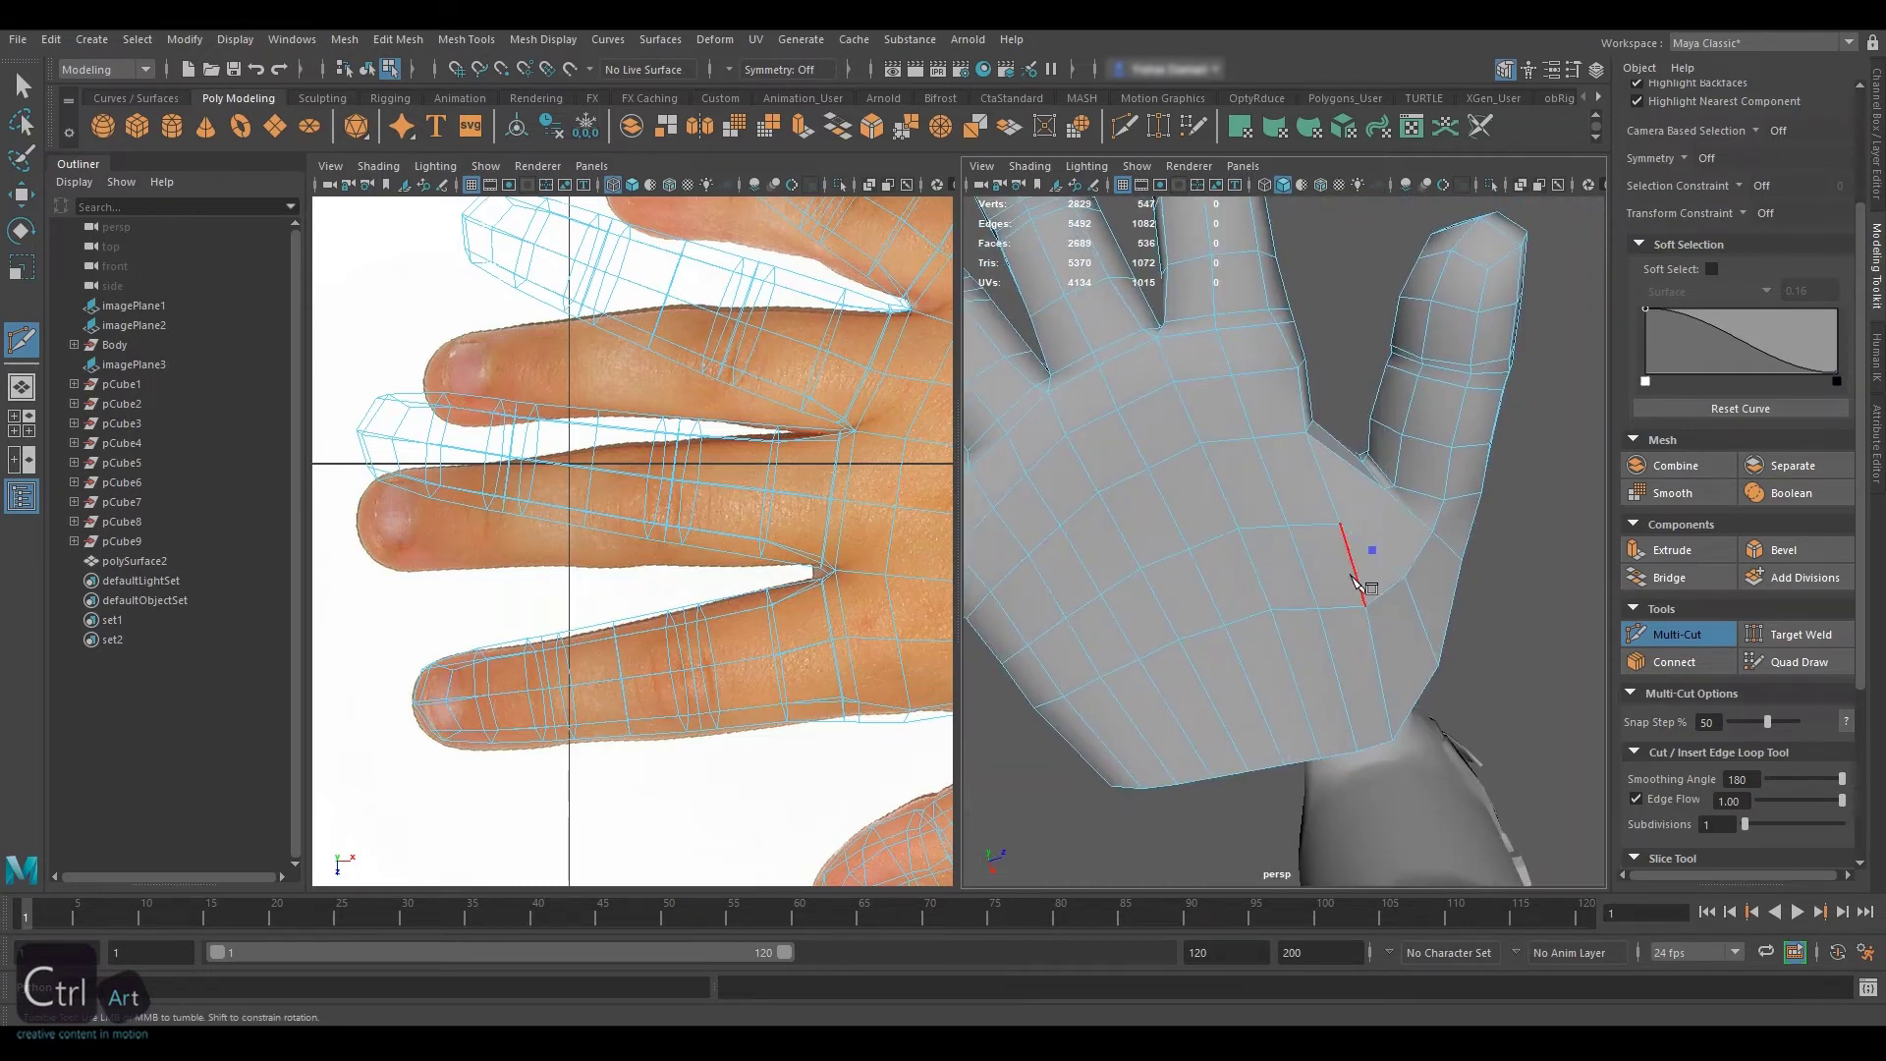
{"action": "left_click", "coordinate": [1676, 663]}
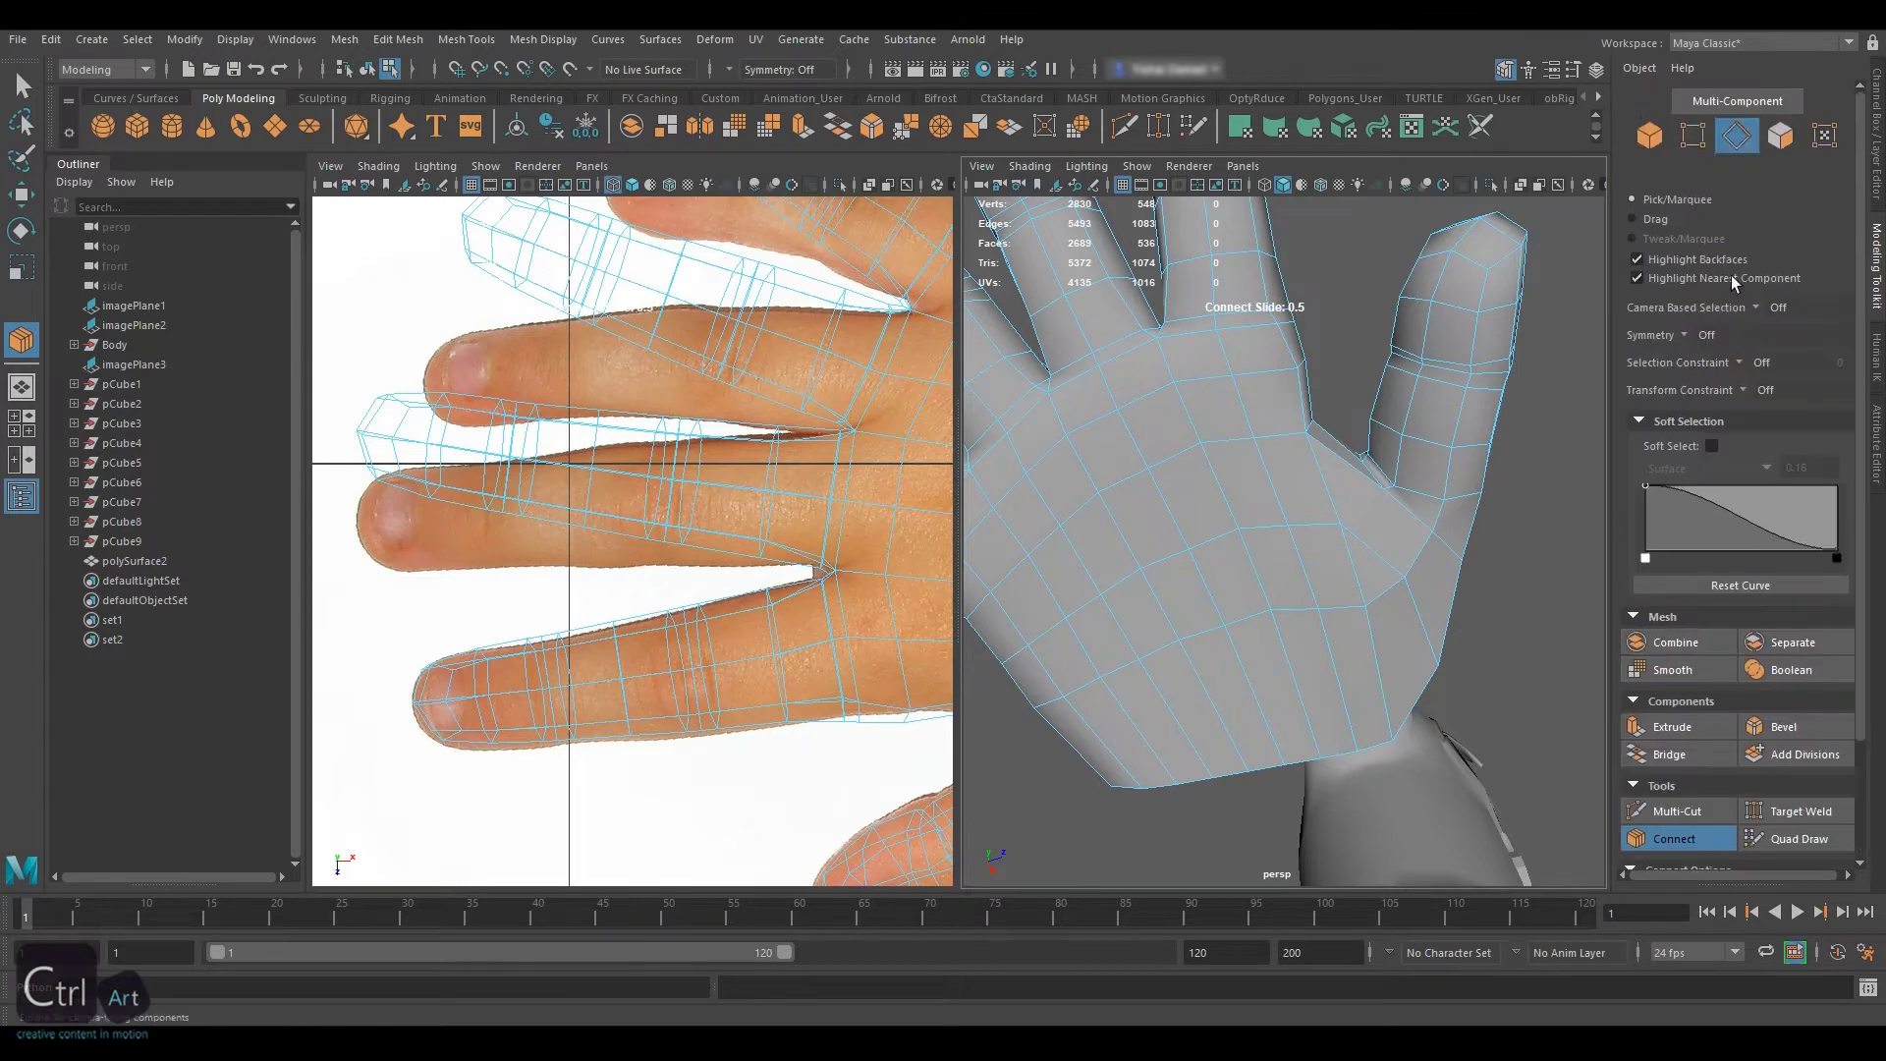
{"action": "left_click", "coordinate": [1387, 503]}
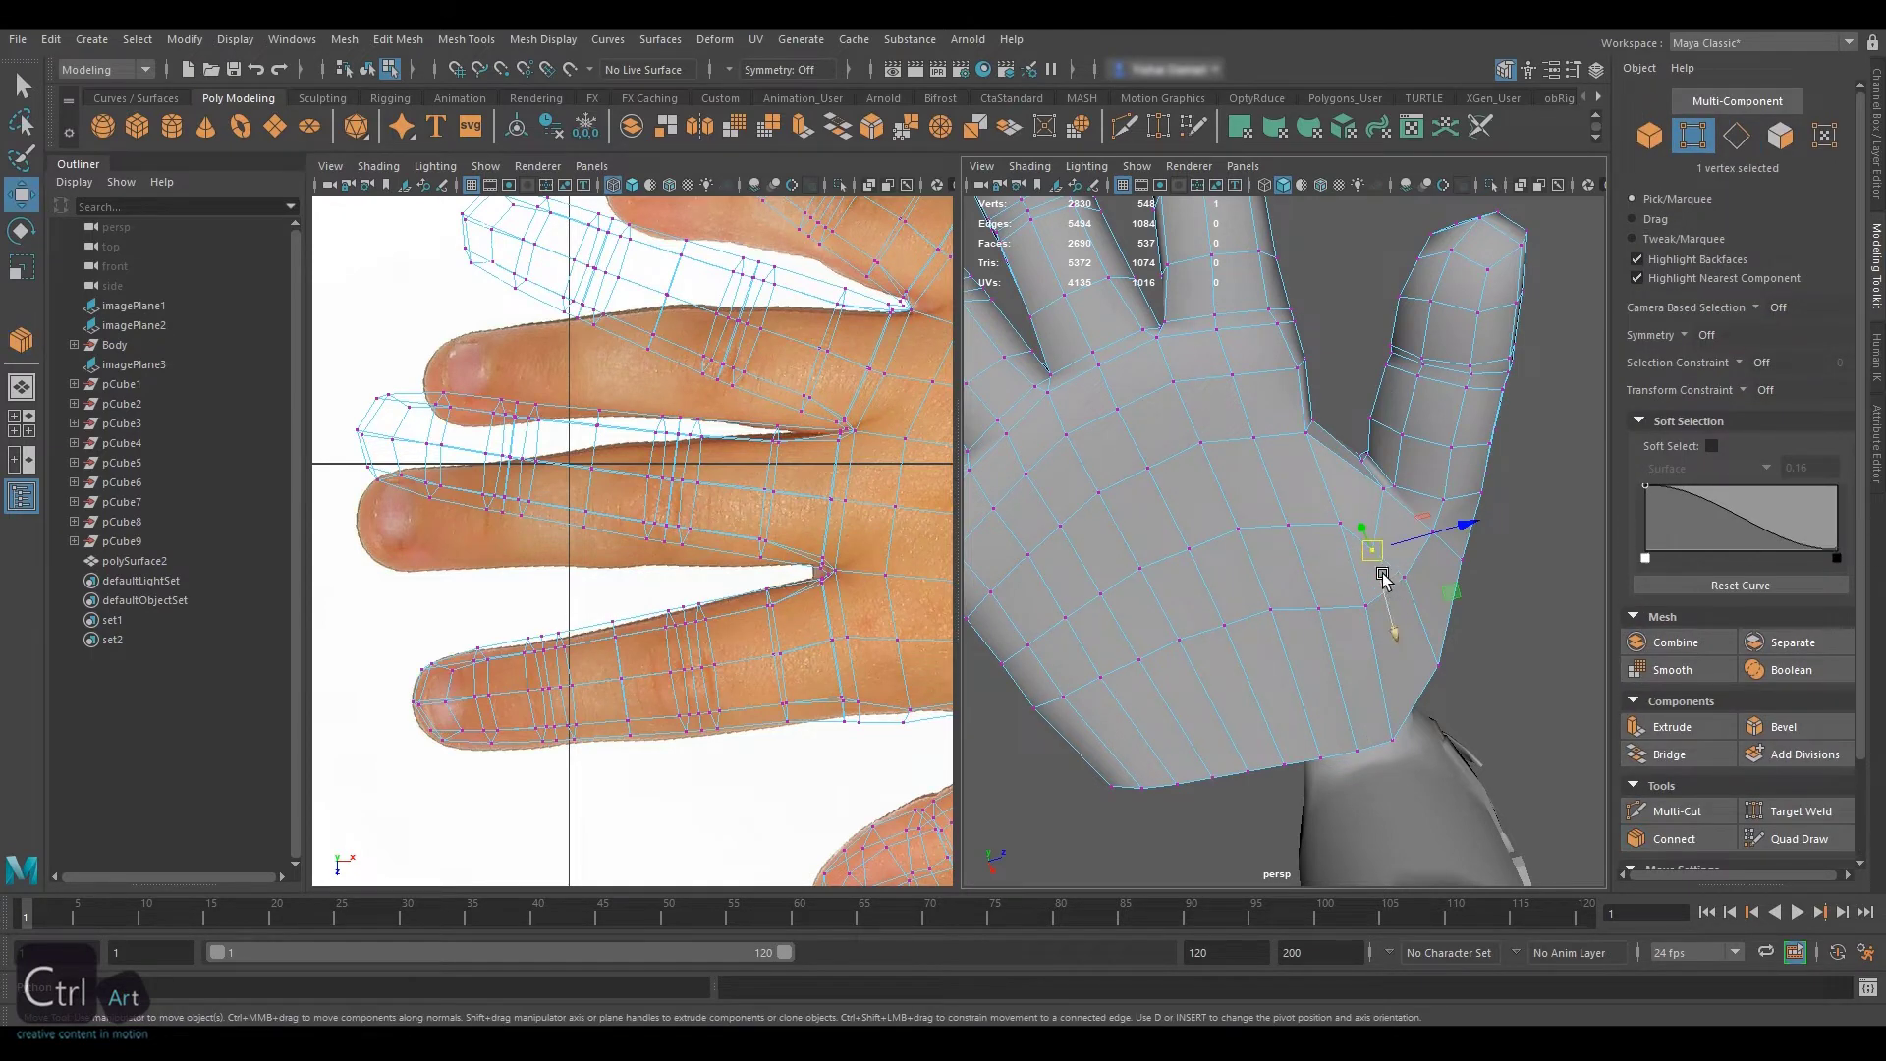
Slide the new palm vertex beside the thumb along its edge to even out the spacing
{"action": "left_click_drag", "start_coordinate": [1382, 576], "coordinate": [1383, 536], "text": "ctrl+shift"}
{"action": "left_click", "coordinate": [1342, 531]}
{"action": "left_click_drag", "start_coordinate": [1415, 619], "coordinate": [1484, 585], "text": "alt"}
{"action": "left_click", "coordinate": [1369, 607]}
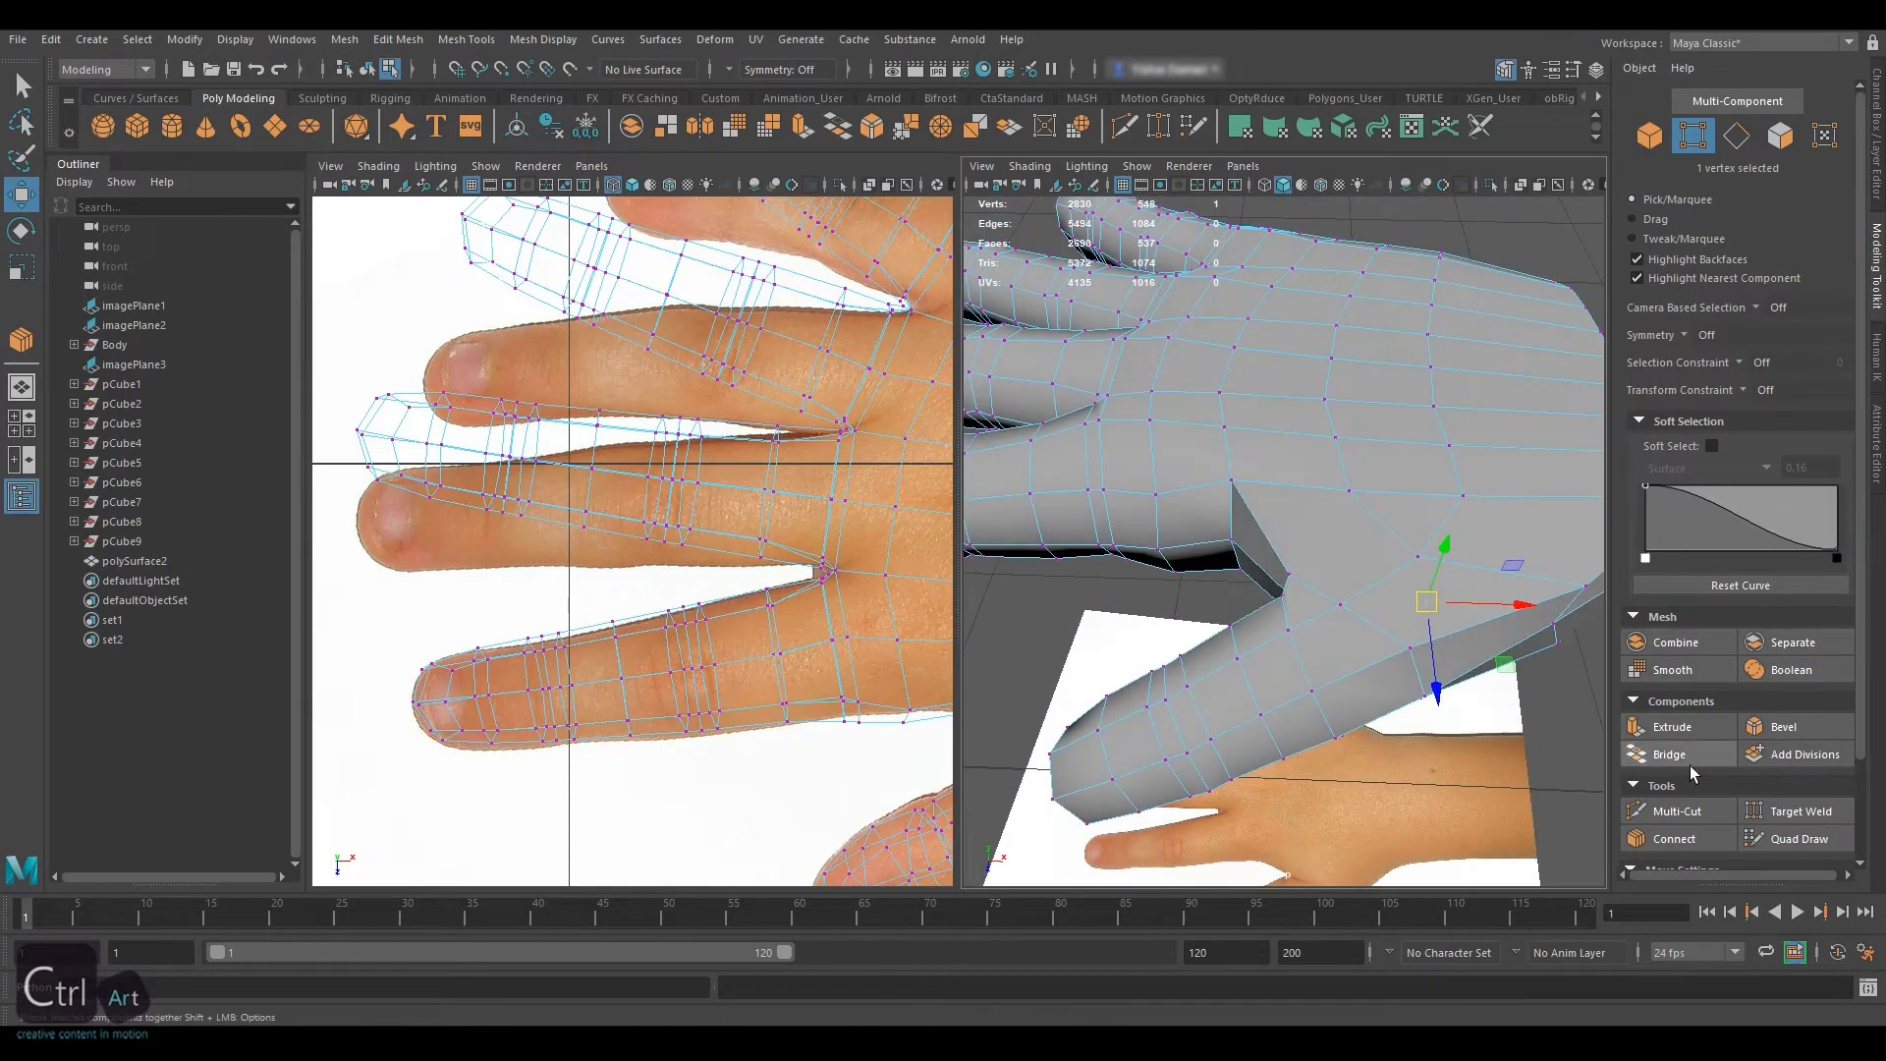
Cut additional edges at the thumb's base on both the back of the hand and the palm
{"action": "left_click", "coordinate": [1679, 812]}
{"action": "left_click", "coordinate": [1416, 557]}
{"action": "key", "text": "q"}
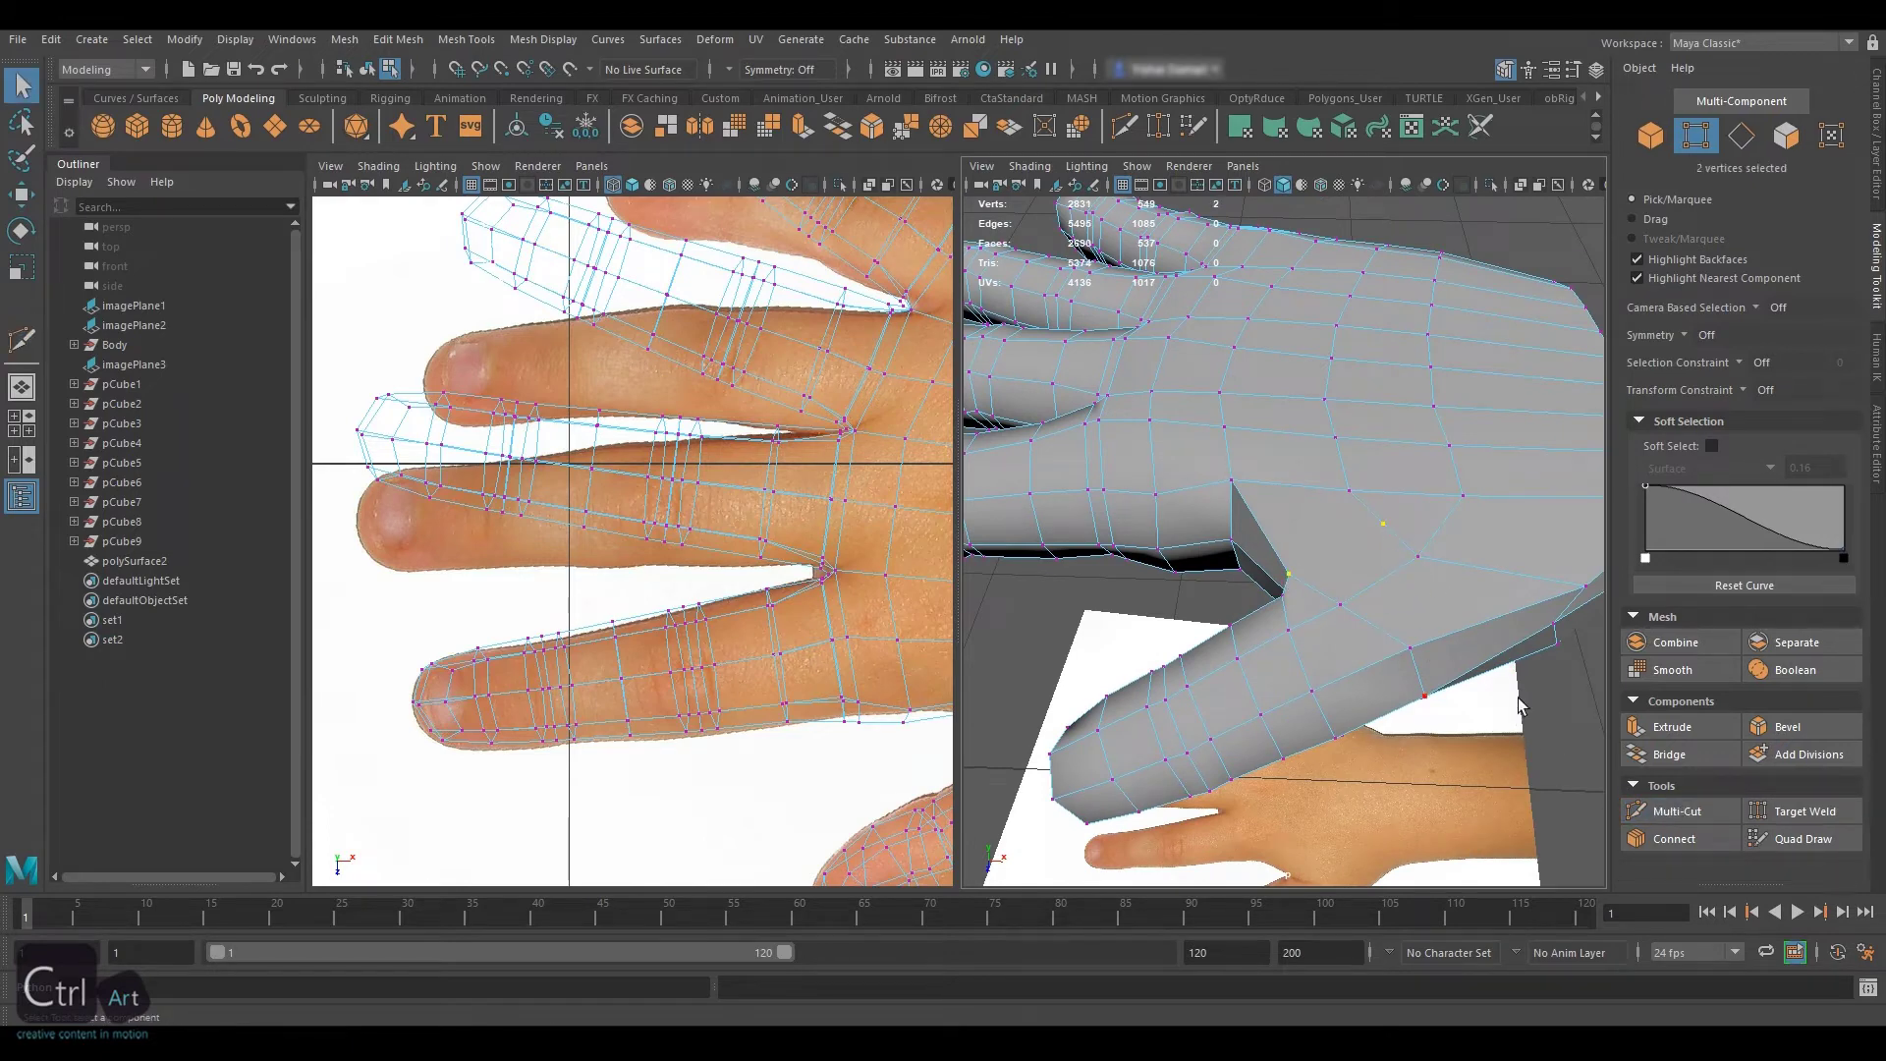
{"action": "left_click_drag", "start_coordinate": [1298, 602], "coordinate": [1366, 573], "text": "alt"}
{"action": "key", "text": "w"}
{"action": "left_click", "coordinate": [1331, 568]}
{"action": "left_click", "coordinate": [1677, 811]}
{"action": "key", "text": "q"}
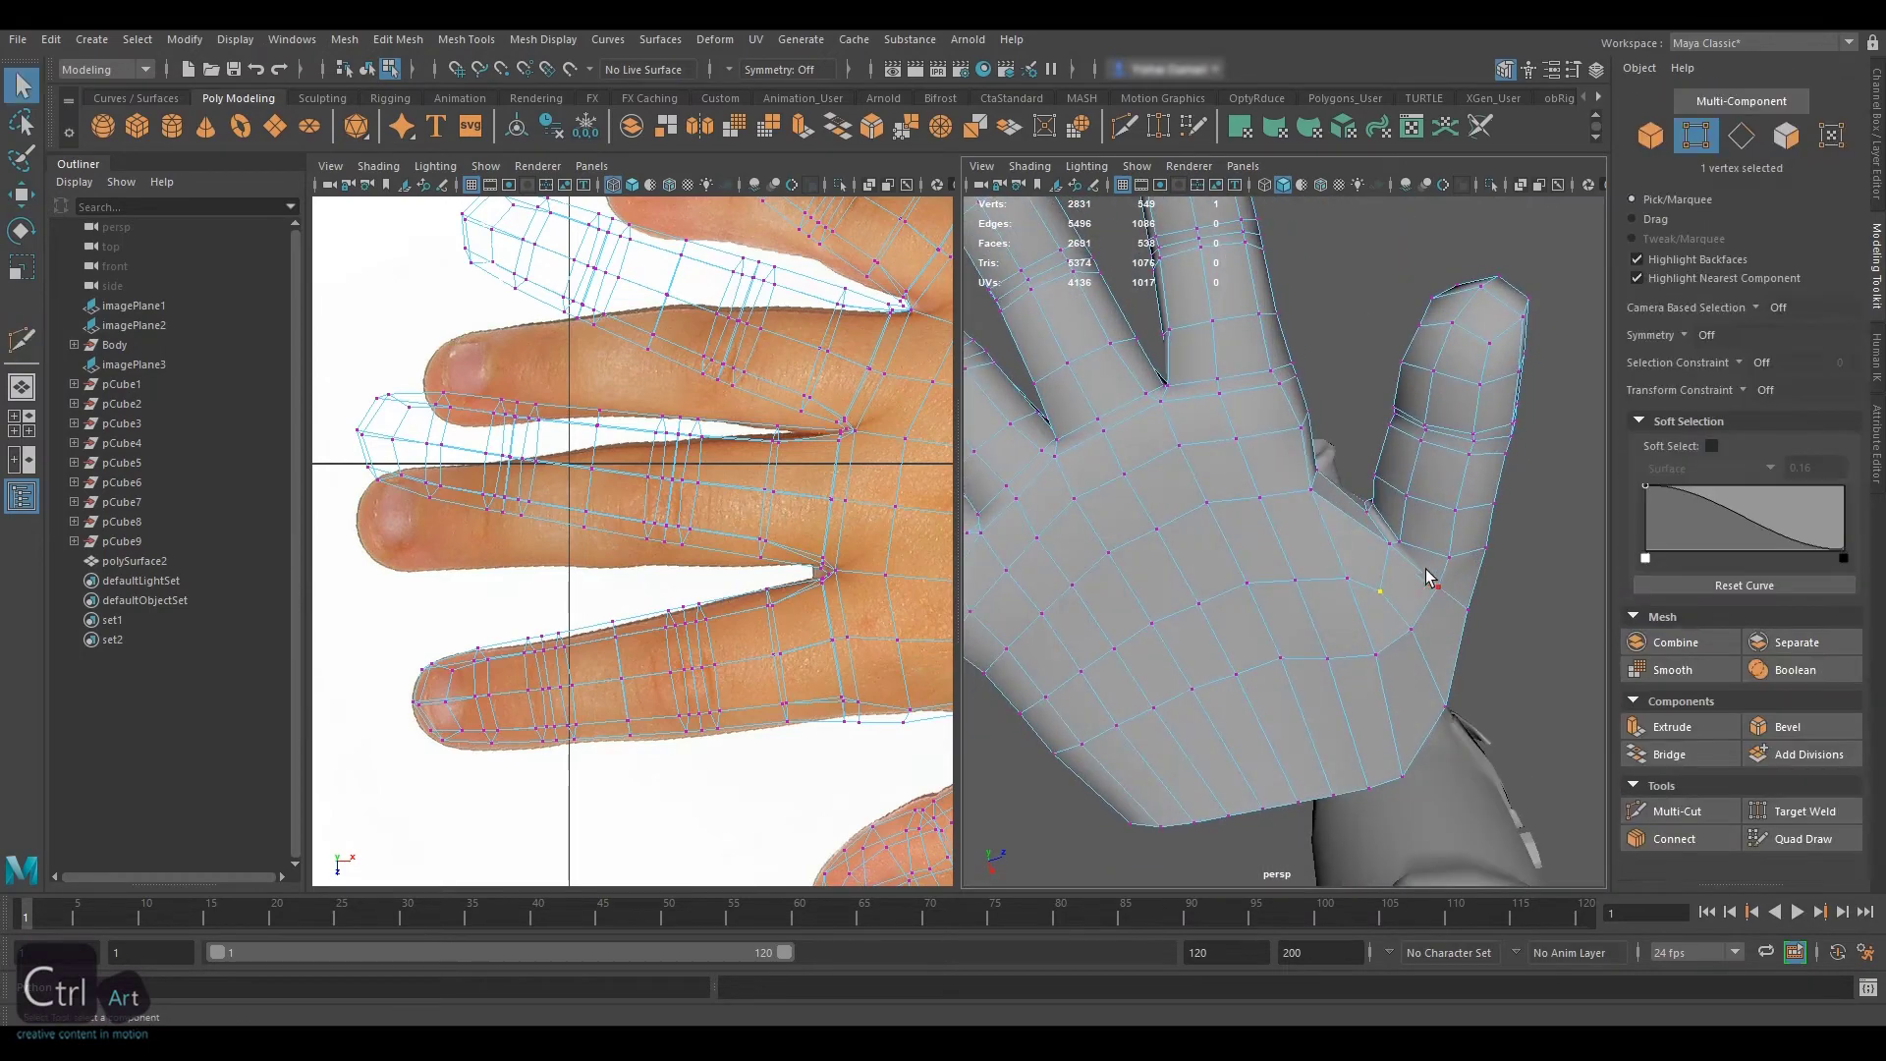
Reposition vertices where the thumb meets the palm to smooth the edge flow
{"action": "right_click_drag", "start_coordinate": [1427, 576], "coordinate": [1425, 540]}
{"action": "double_click", "coordinate": [1412, 564]}
{"action": "key", "text": "w"}
{"action": "mouse_move", "coordinate": [1413, 564]}
{"action": "left_mouse_down", "text": "alt"}
{"action": "mouse_move", "coordinate": [1363, 518]}
{"action": "mouse_move", "coordinate": [1182, 682]}
{"action": "mouse_move", "coordinate": [1415, 581]}
{"action": "left_mouse_up", "text": "alt"}
{"action": "left_click_drag", "start_coordinate": [1414, 582], "coordinate": [1428, 567]}
{"action": "left_click_drag", "start_coordinate": [1428, 567], "coordinate": [1452, 499], "text": "alt"}
{"action": "right_click_drag", "start_coordinate": [1452, 499], "coordinate": [1411, 501]}
{"action": "left_click", "coordinate": [1387, 550]}
{"action": "left_click_drag", "start_coordinate": [1372, 548], "coordinate": [1248, 589], "text": "alt"}
{"action": "left_click", "coordinate": [1366, 510]}
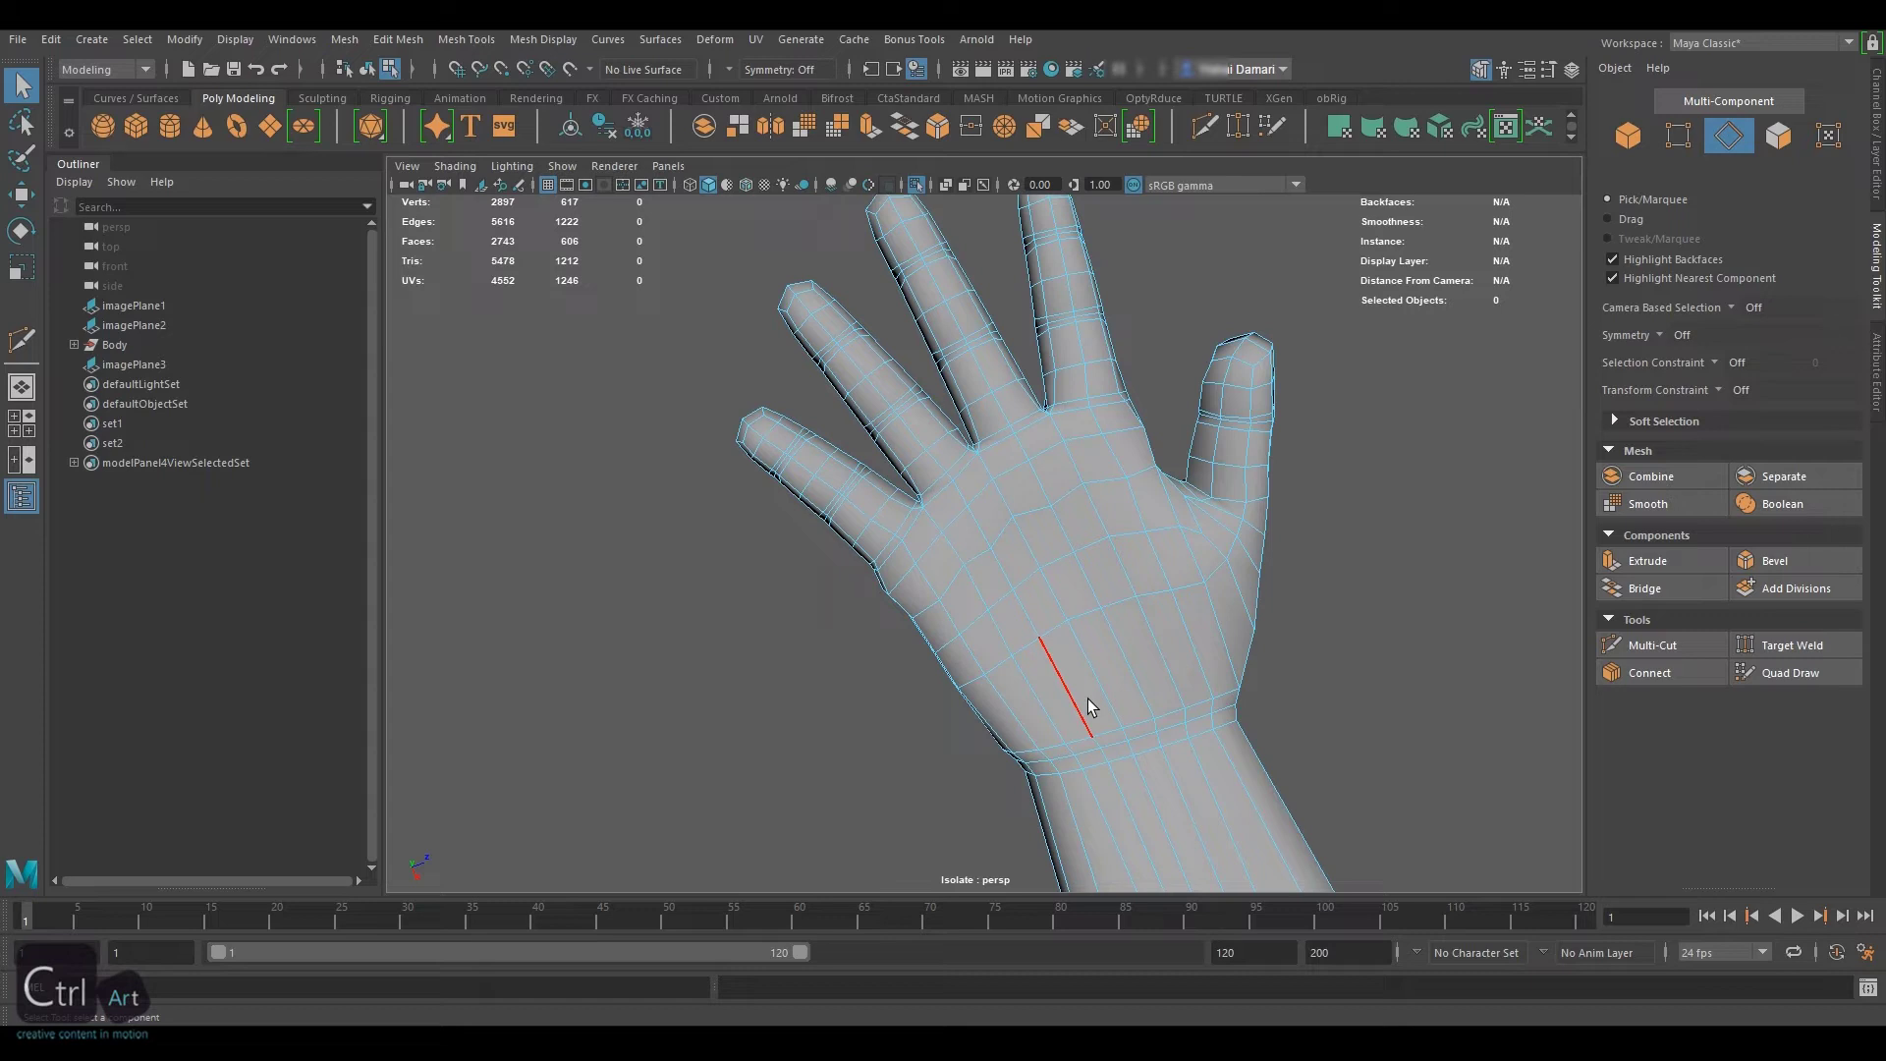
Select the extra lengthwise edge loops on the back of the hand and delete them together with their vertices
{"action": "scroll", "coordinate": [1087, 706], "scroll_direction": "down", "scroll_amount": 3}
{"action": "left_click_drag", "start_coordinate": [1121, 438], "coordinate": [1139, 639], "text": "alt"}
{"action": "double_click", "coordinate": [1157, 458]}
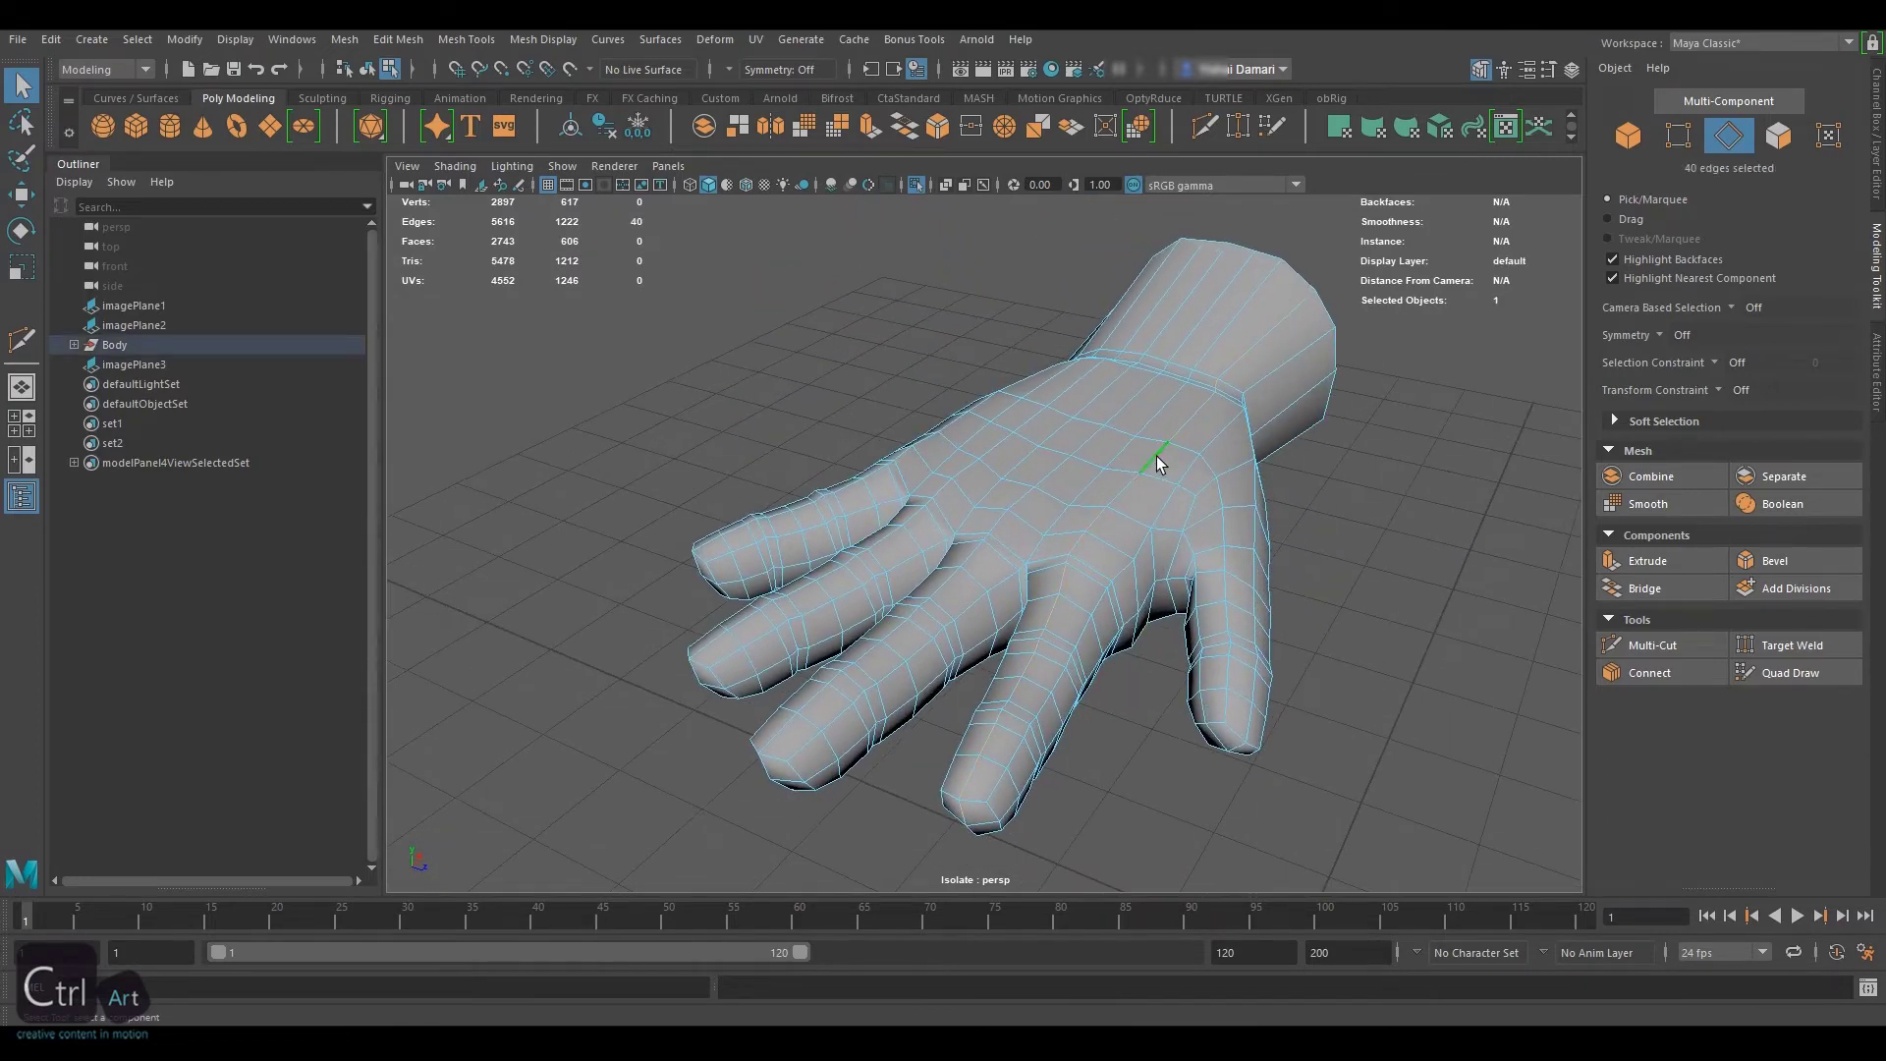
{"action": "double_click", "coordinate": [927, 448], "text": "shift"}
{"action": "left_click_drag", "start_coordinate": [1334, 586], "coordinate": [1370, 475], "text": "alt"}
{"action": "key", "text": "ctrl+Delete"}
Select four faces at the knuckles on the back of the hand and raise them using soft selection
{"action": "left_click_drag", "start_coordinate": [1081, 462], "coordinate": [1056, 586], "text": "alt"}
{"action": "double_click", "coordinate": [953, 483]}
{"action": "key", "text": "w"}
{"action": "left_click_drag", "start_coordinate": [958, 489], "coordinate": [854, 492], "text": "alt"}
{"action": "left_click", "coordinate": [1778, 136]}
{"action": "left_click", "coordinate": [945, 506]}
{"action": "left_click", "coordinate": [912, 531], "text": "shift"}
{"action": "left_click", "coordinate": [879, 481], "text": "shift"}
{"action": "left_click", "coordinate": [968, 570], "text": "shift"}
{"action": "key", "text": "b"}
{"action": "left_click_drag", "start_coordinate": [871, 399], "coordinate": [870, 389]}
{"action": "key", "text": "b"}
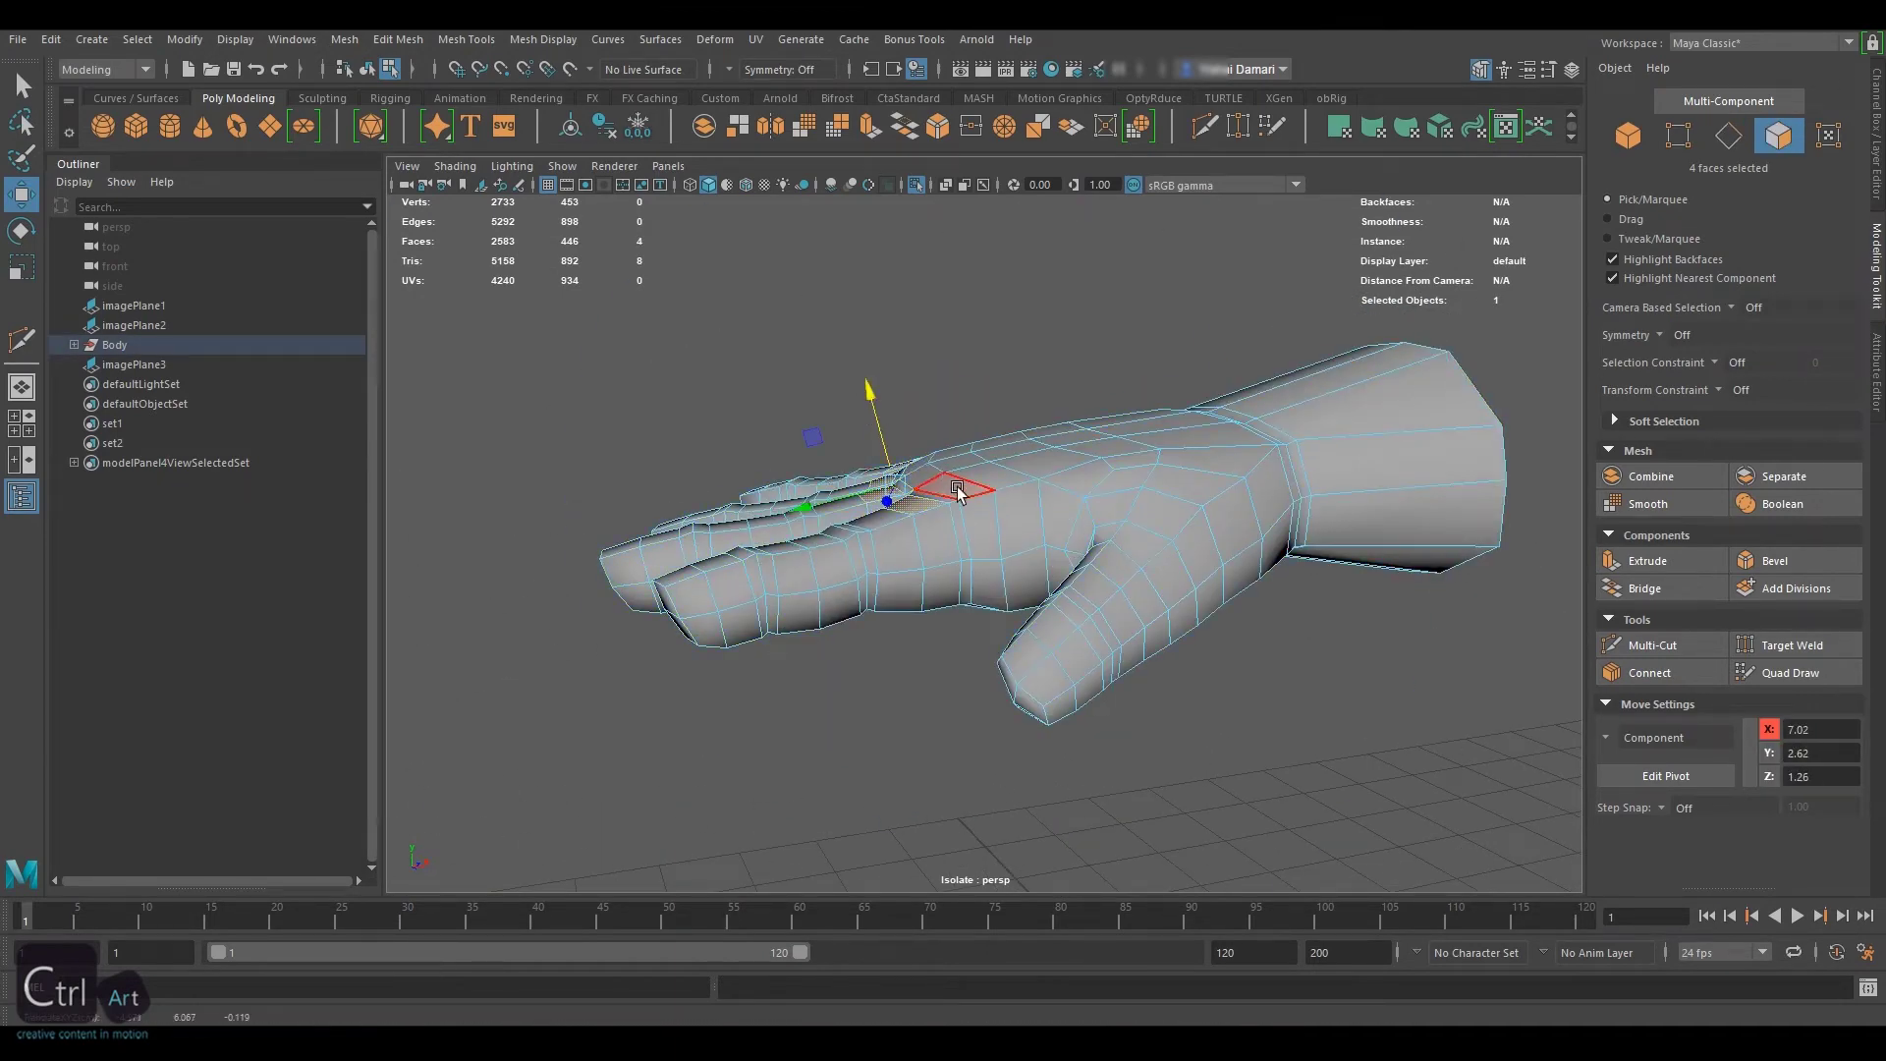
Cut a diagonal line across two palm faces, from the thumb web toward the middle of the palm
{"action": "left_click_drag", "start_coordinate": [963, 498], "coordinate": [1070, 414], "text": "alt"}
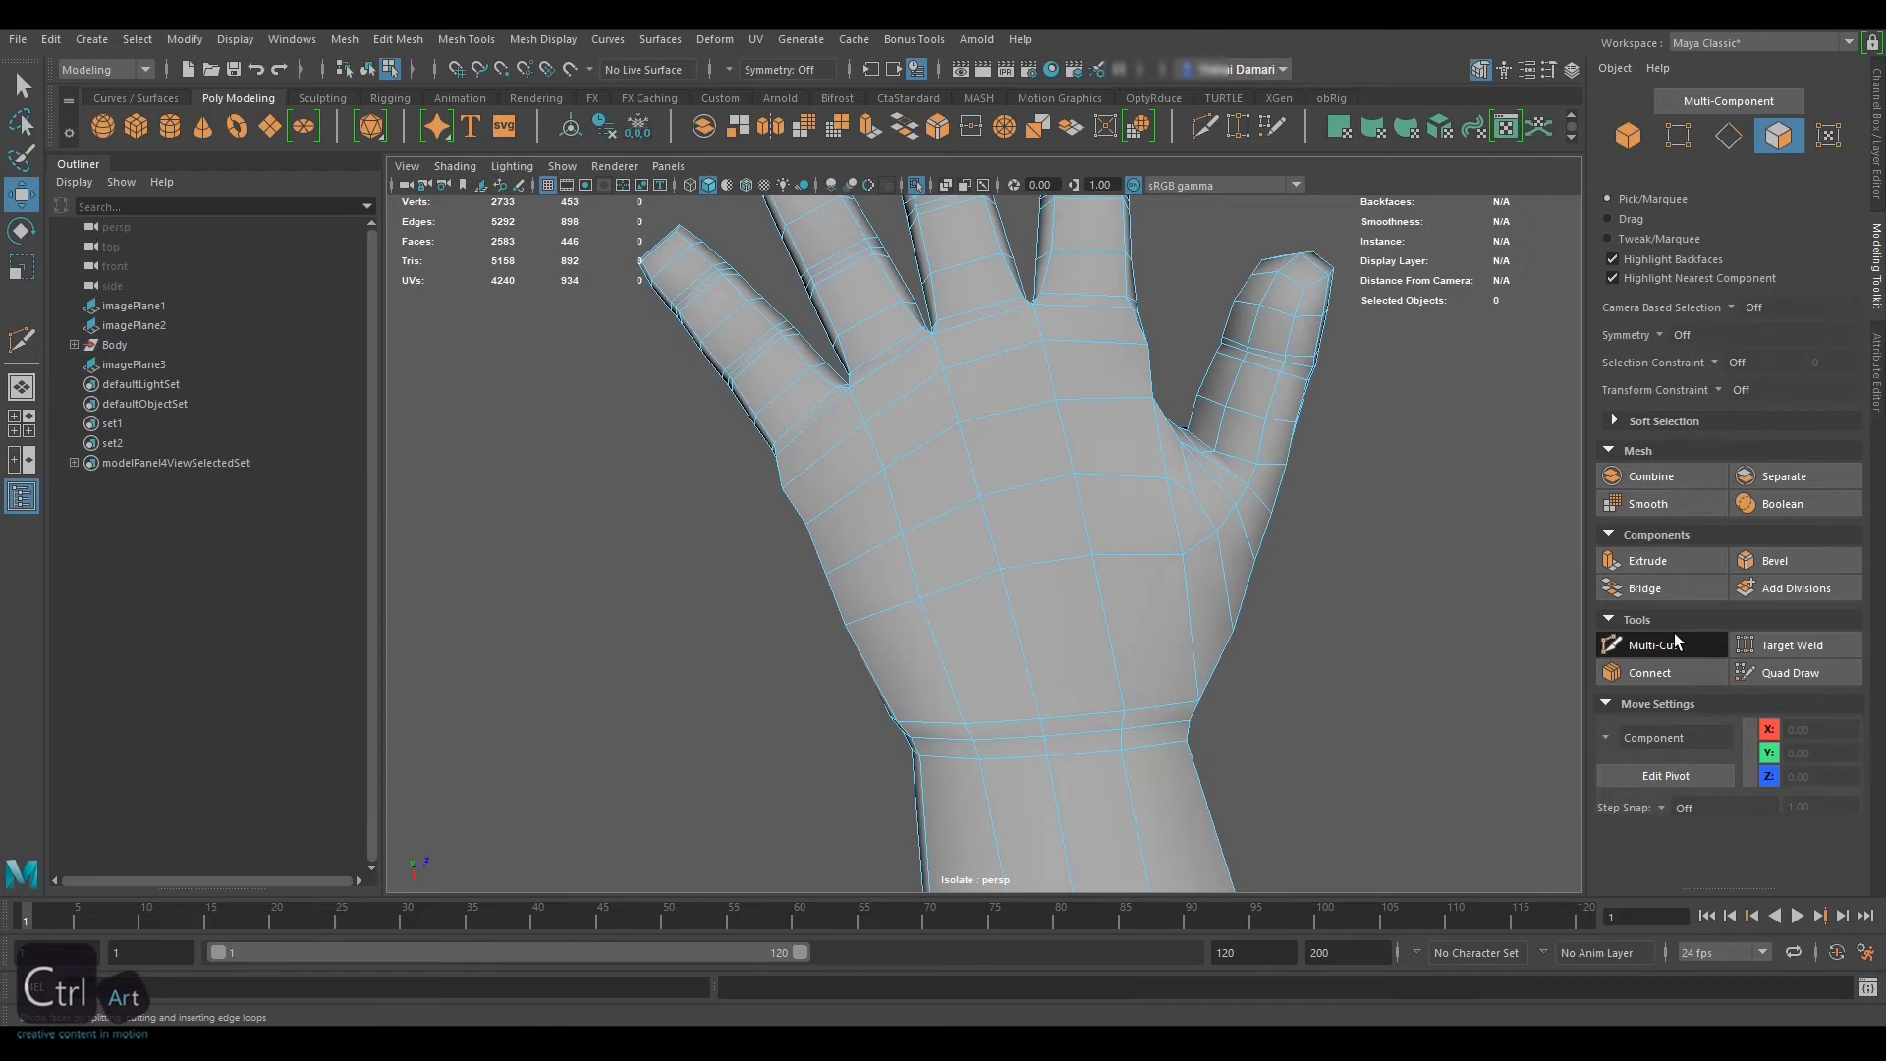
{"action": "left_click", "coordinate": [1677, 641]}
{"action": "left_click", "coordinate": [1152, 396]}
{"action": "left_click", "coordinate": [1074, 474]}
{"action": "left_click", "coordinate": [1000, 568]}
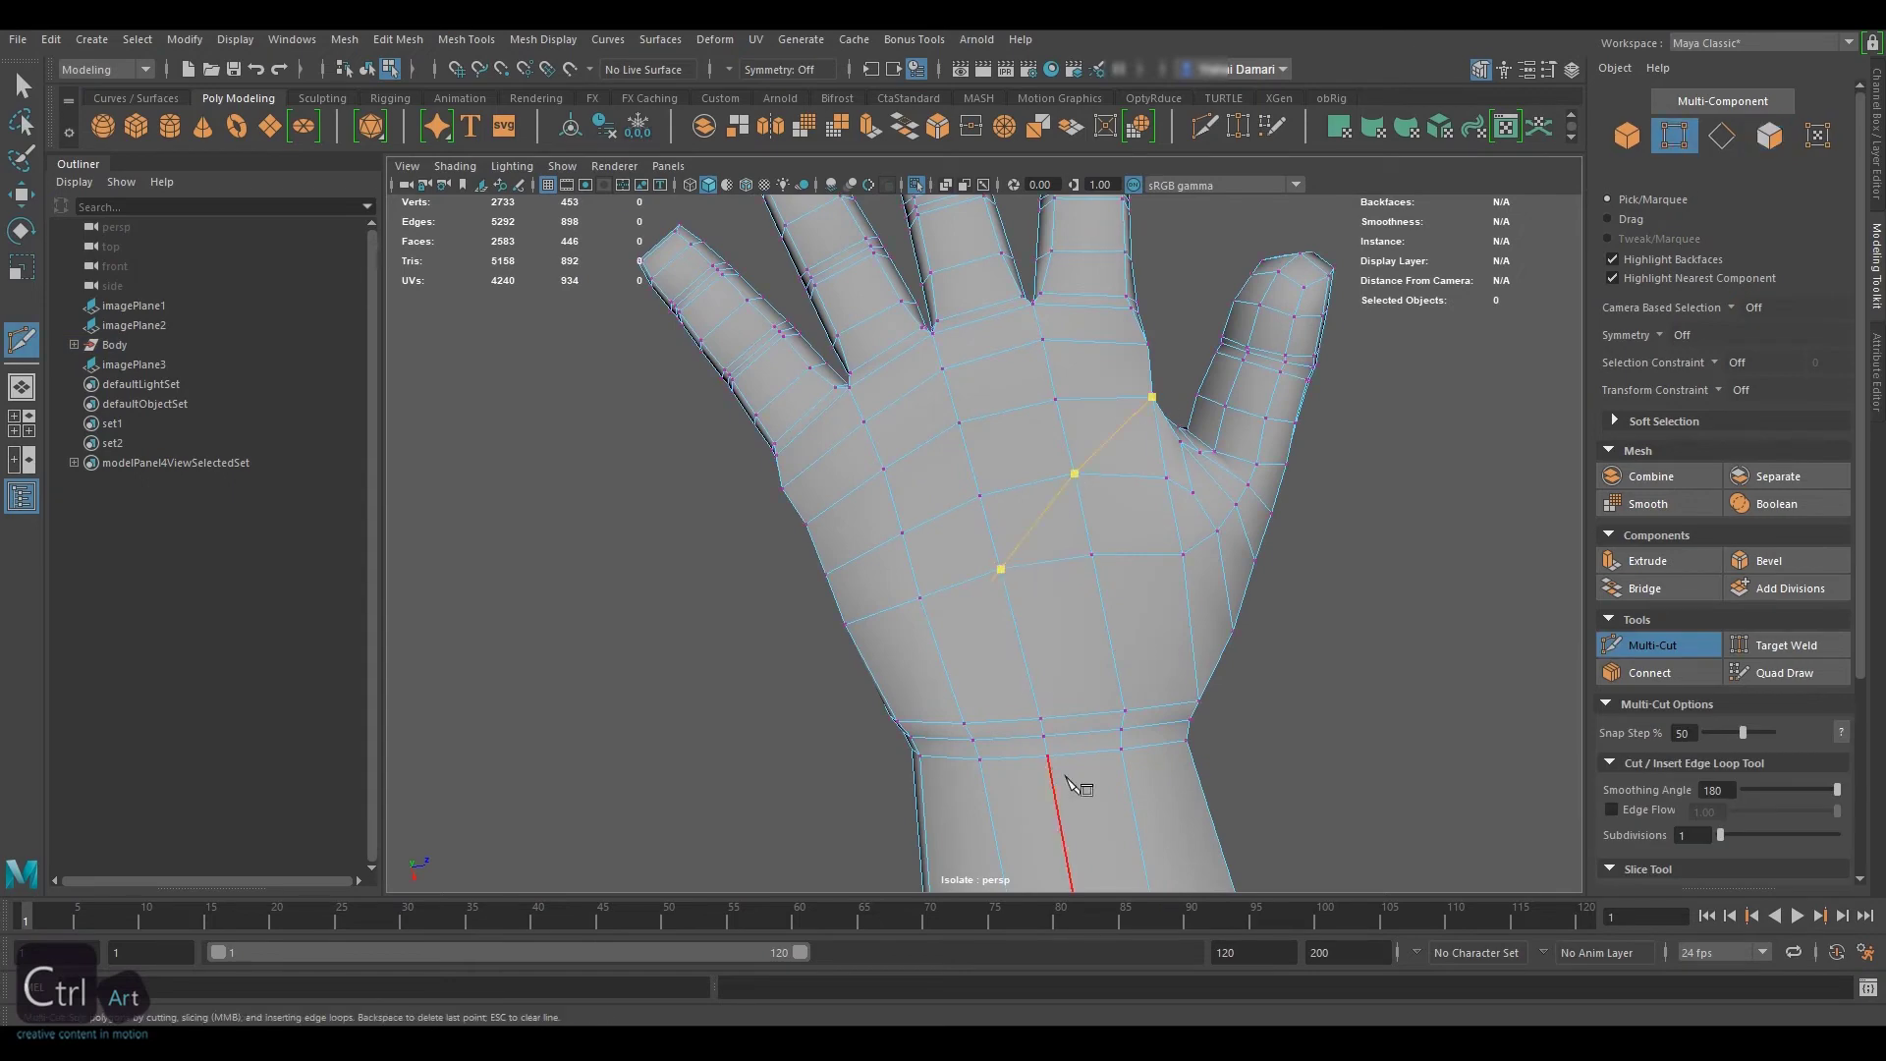
{"action": "right_click", "coordinate": [1082, 787]}
Slide vertices on the palm to even out the faces between the fingers and the wrist
{"action": "left_click", "coordinate": [1684, 657]}
{"action": "left_click", "coordinate": [973, 555]}
{"action": "mouse_move", "coordinate": [973, 555]}
{"action": "left_mouse_down", "text": "ctrl+shift"}
{"action": "mouse_move", "coordinate": [977, 573]}
{"action": "mouse_move", "coordinate": [906, 602]}
{"action": "mouse_move", "coordinate": [996, 547]}
{"action": "left_mouse_up", "text": "ctrl+shift"}
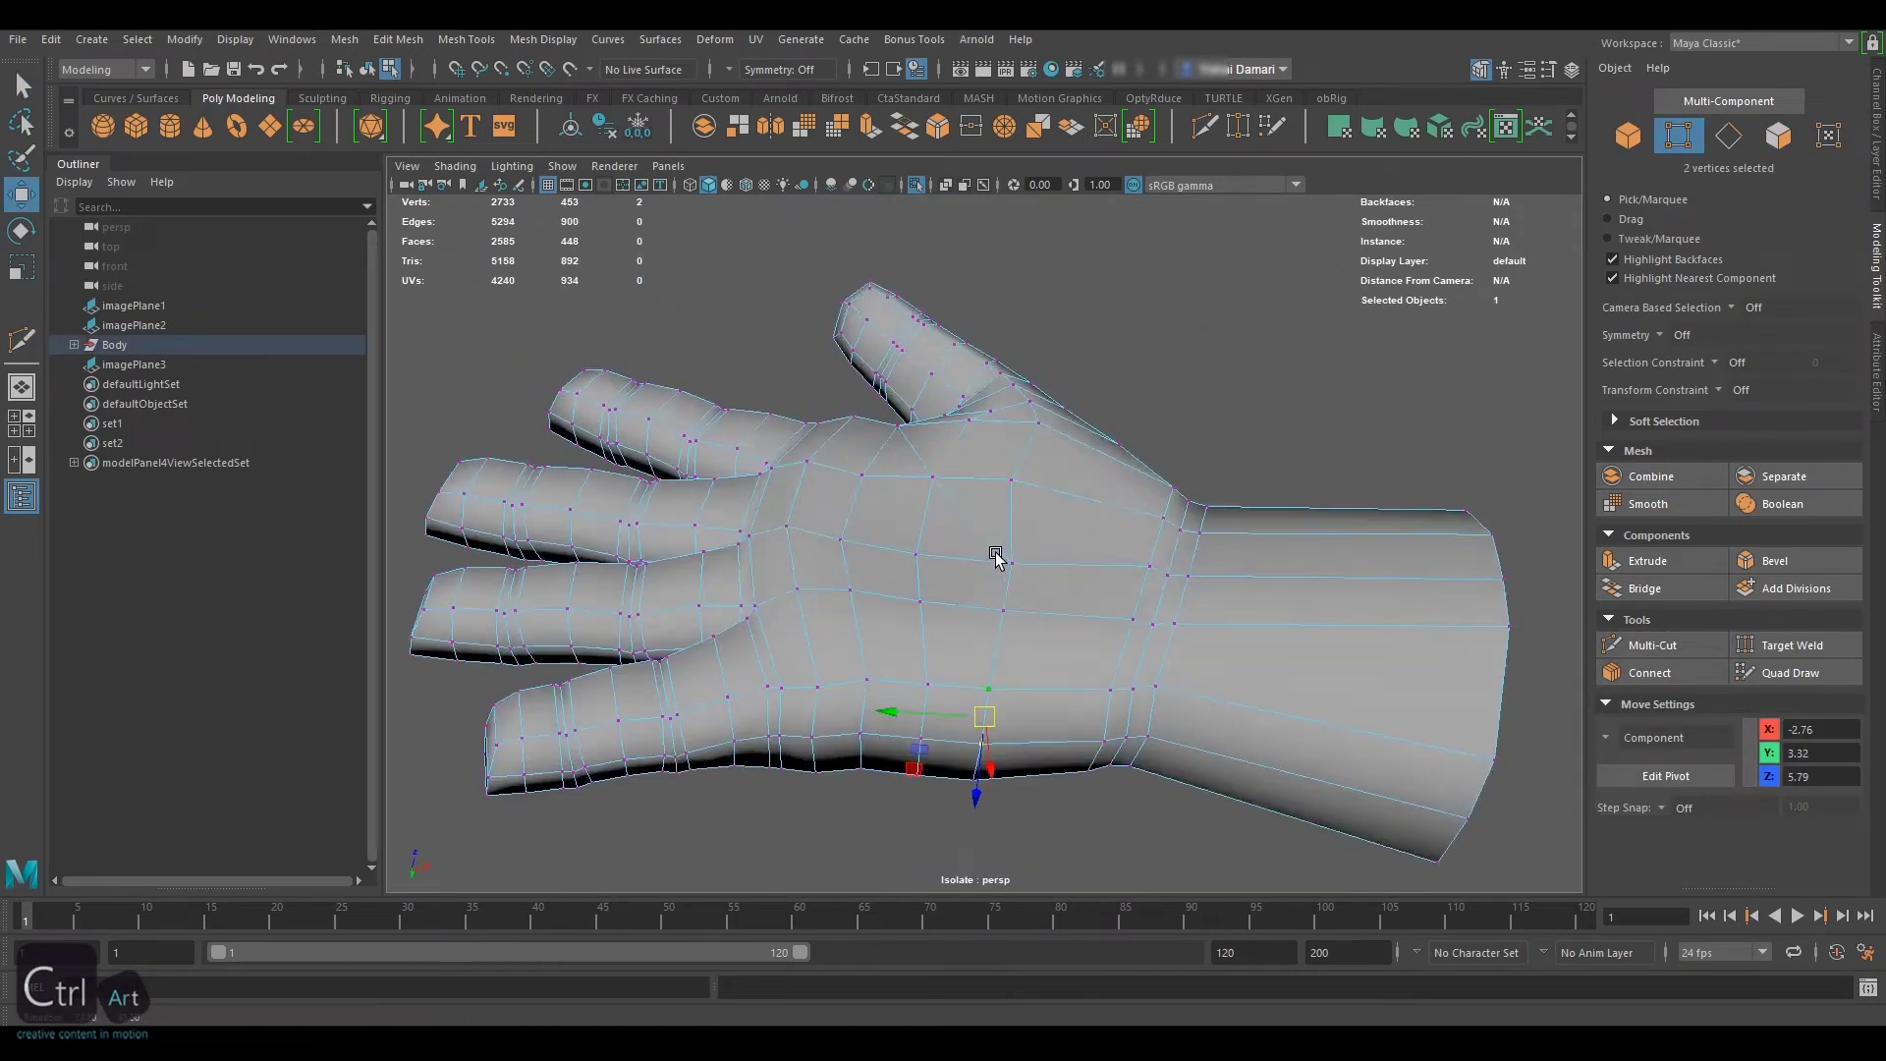
{"action": "left_click", "coordinate": [992, 778]}
{"action": "left_click", "coordinate": [1056, 564]}
{"action": "left_click_drag", "start_coordinate": [1212, 563], "coordinate": [979, 578], "text": "alt"}
Insert a vertex in the middle of each diagonal palm edge and adjust the mid-palm vertex where they end
{"action": "left_click", "coordinate": [1670, 646]}
{"action": "left_click", "coordinate": [1013, 535], "text": "shift"}
{"action": "left_click", "coordinate": [1637, 645]}
{"action": "left_click", "coordinate": [970, 577]}
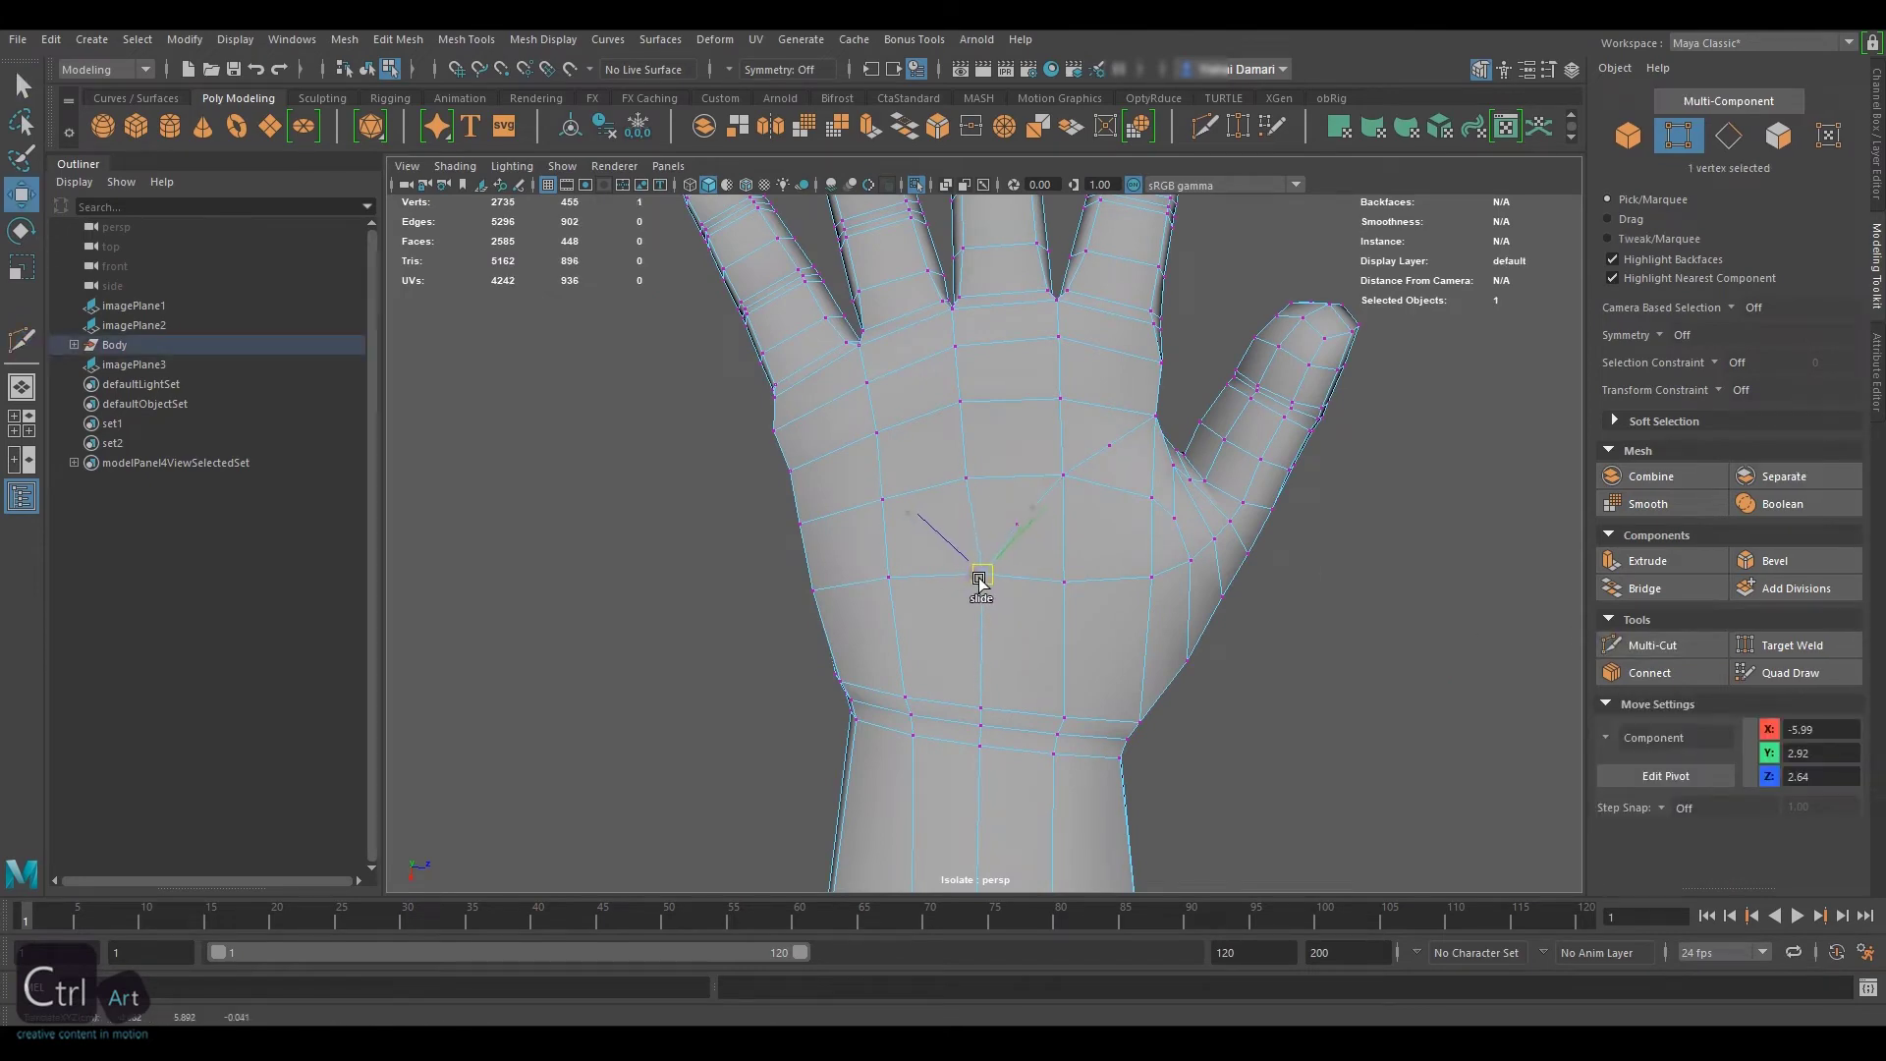
Select the edge loop passing beside the thumb web and delete it
{"action": "left_click_drag", "start_coordinate": [1056, 452], "coordinate": [992, 531], "text": "alt"}
{"action": "left_click", "coordinate": [1729, 136]}
{"action": "double_click", "coordinate": [1126, 429]}
{"action": "key", "text": "Delete"}
Switch to vertices and adjust the mid-palm points and the rows leading to the fingers
{"action": "key", "text": "F9"}
{"action": "left_click", "coordinate": [1017, 520]}
{"action": "left_click", "coordinate": [949, 597]}
{"action": "left_click", "coordinate": [1011, 458]}
{"action": "left_click", "coordinate": [1016, 383], "text": "shift"}
{"action": "left_click", "coordinate": [1037, 319], "text": "shift"}
{"action": "left_click", "coordinate": [928, 457]}
{"action": "left_click", "coordinate": [942, 382], "text": "shift"}
Adjust further vertices on the palm, including the one between the thumb's base and the wrist
{"action": "left_click_drag", "start_coordinate": [973, 324], "coordinate": [933, 461], "text": "alt"}
{"action": "left_click", "coordinate": [893, 367]}
{"action": "left_click", "coordinate": [899, 324], "text": "shift"}
{"action": "left_click", "coordinate": [926, 493]}
{"action": "left_click", "coordinate": [926, 575]}
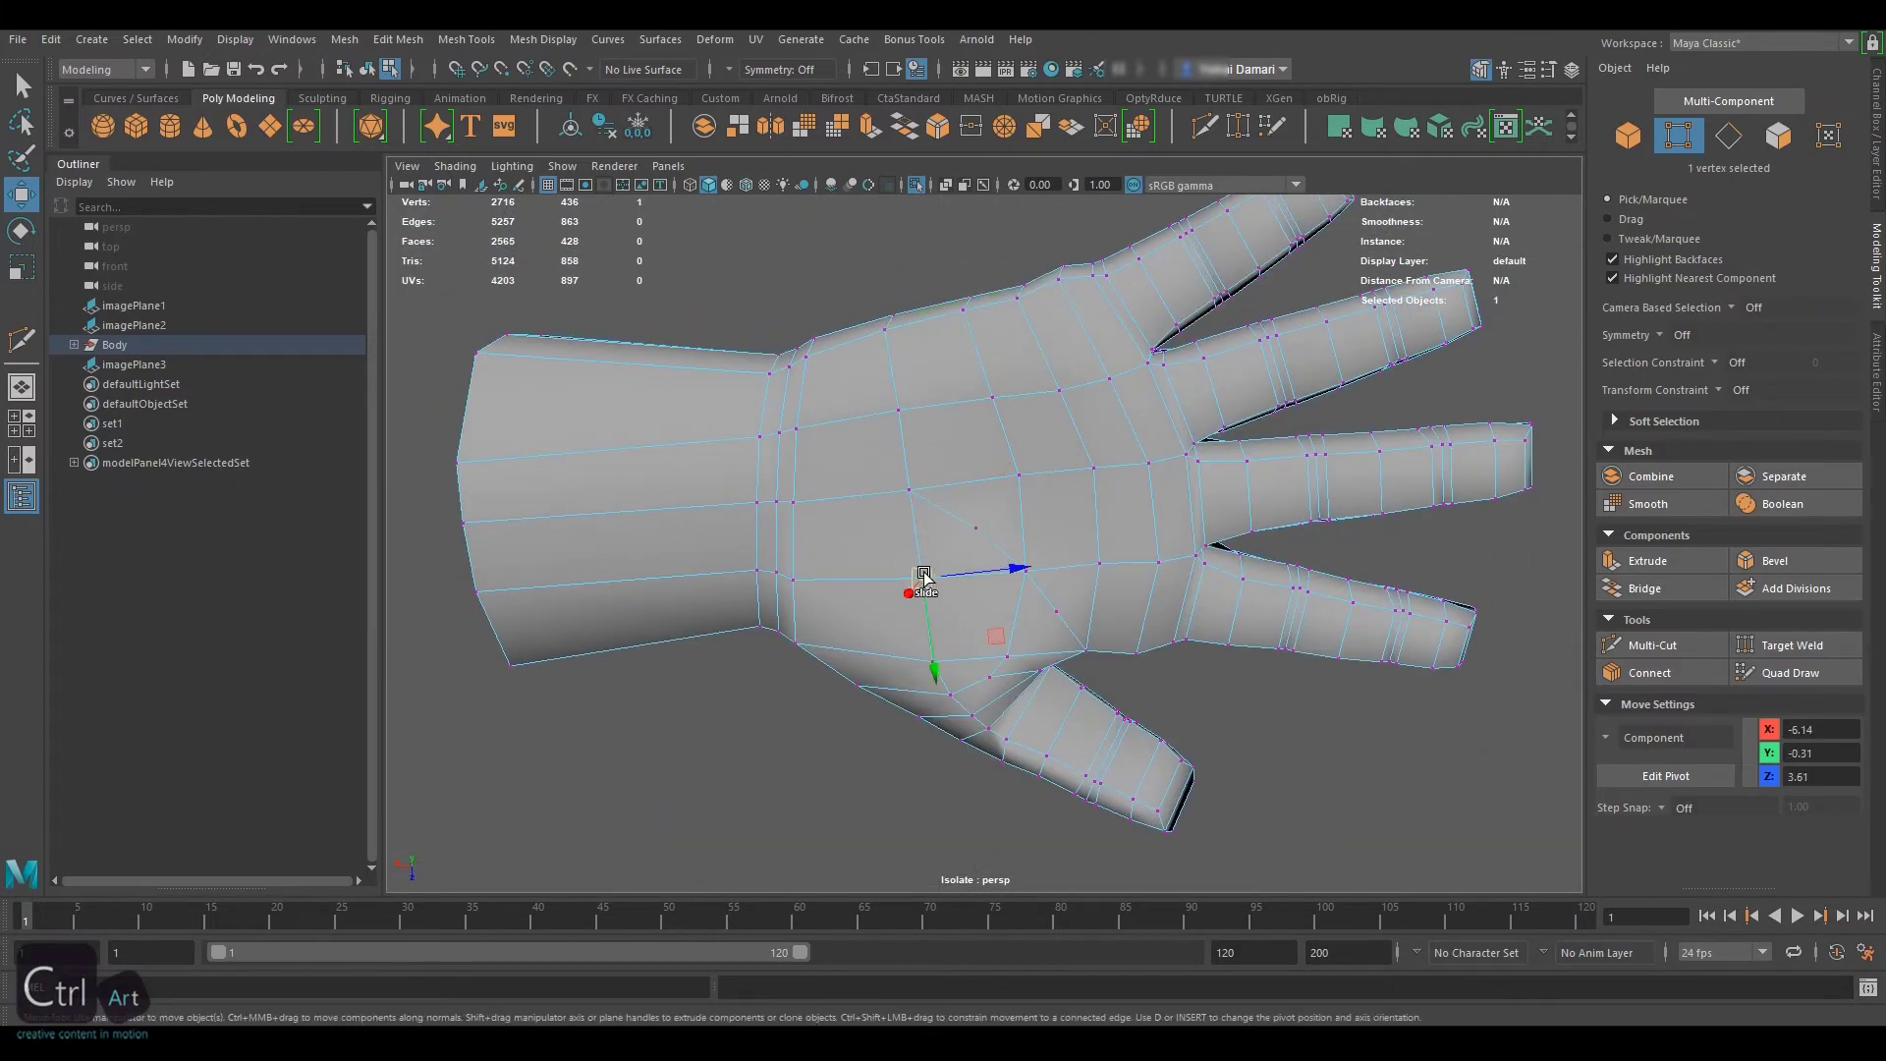
Select a vertex near the thumb's base and move it slightly to refine the surface
{"action": "left_click_drag", "start_coordinate": [926, 573], "coordinate": [1042, 520], "text": "alt"}
{"action": "right_click_drag", "start_coordinate": [1041, 521], "coordinate": [1253, 504], "text": "alt"}
{"action": "left_click_drag", "start_coordinate": [1253, 503], "coordinate": [1169, 531], "text": "alt"}
{"action": "left_click", "coordinate": [914, 518]}
{"action": "left_click_drag", "start_coordinate": [909, 510], "coordinate": [914, 499]}
Connect two vertices above the thumb on the back of the hand and slide the nearby vertex along its edge
{"action": "left_click_drag", "start_coordinate": [1107, 505], "coordinate": [1076, 590], "text": "alt"}
{"action": "left_click", "coordinate": [1217, 610]}
{"action": "key", "text": "g"}
{"action": "left_click", "coordinate": [1763, 648]}
{"action": "left_click", "coordinate": [911, 535]}
{"action": "left_click", "coordinate": [967, 571], "text": "shift"}
{"action": "key", "text": "g"}
{"action": "left_click", "coordinate": [912, 536]}
{"action": "key", "text": "w"}
{"action": "left_click_drag", "start_coordinate": [912, 535], "coordinate": [930, 548]}
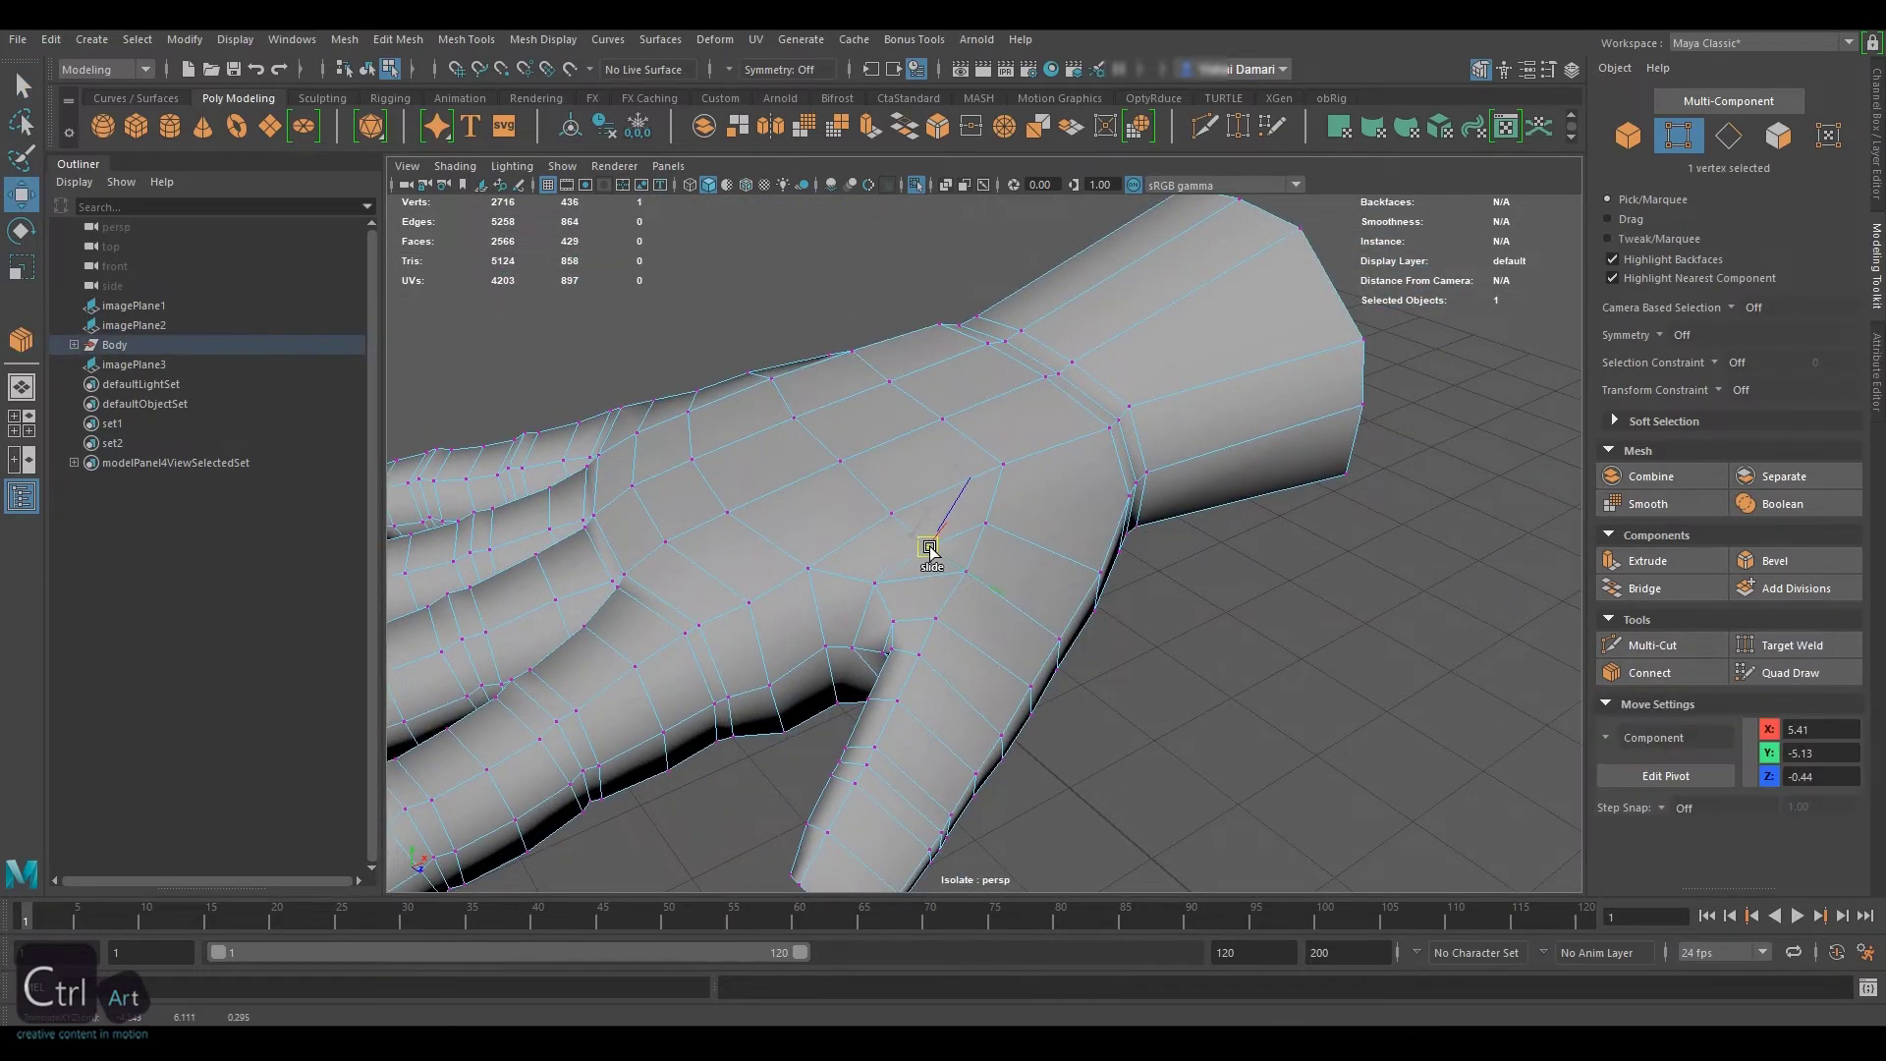
Delete the surplus edge at the thumb's base on the back of the hand
{"action": "right_click_drag", "start_coordinate": [1169, 440], "coordinate": [1177, 370]}
{"action": "left_click", "coordinate": [949, 554]}
{"action": "key", "text": "ctrl+Delete"}
Slide a vertex in the web between the index finger and the thumb
{"action": "left_click_drag", "start_coordinate": [951, 556], "coordinate": [946, 646], "text": "alt"}
{"action": "right_click_drag", "start_coordinate": [994, 643], "coordinate": [946, 647]}
{"action": "left_click", "coordinate": [960, 646]}
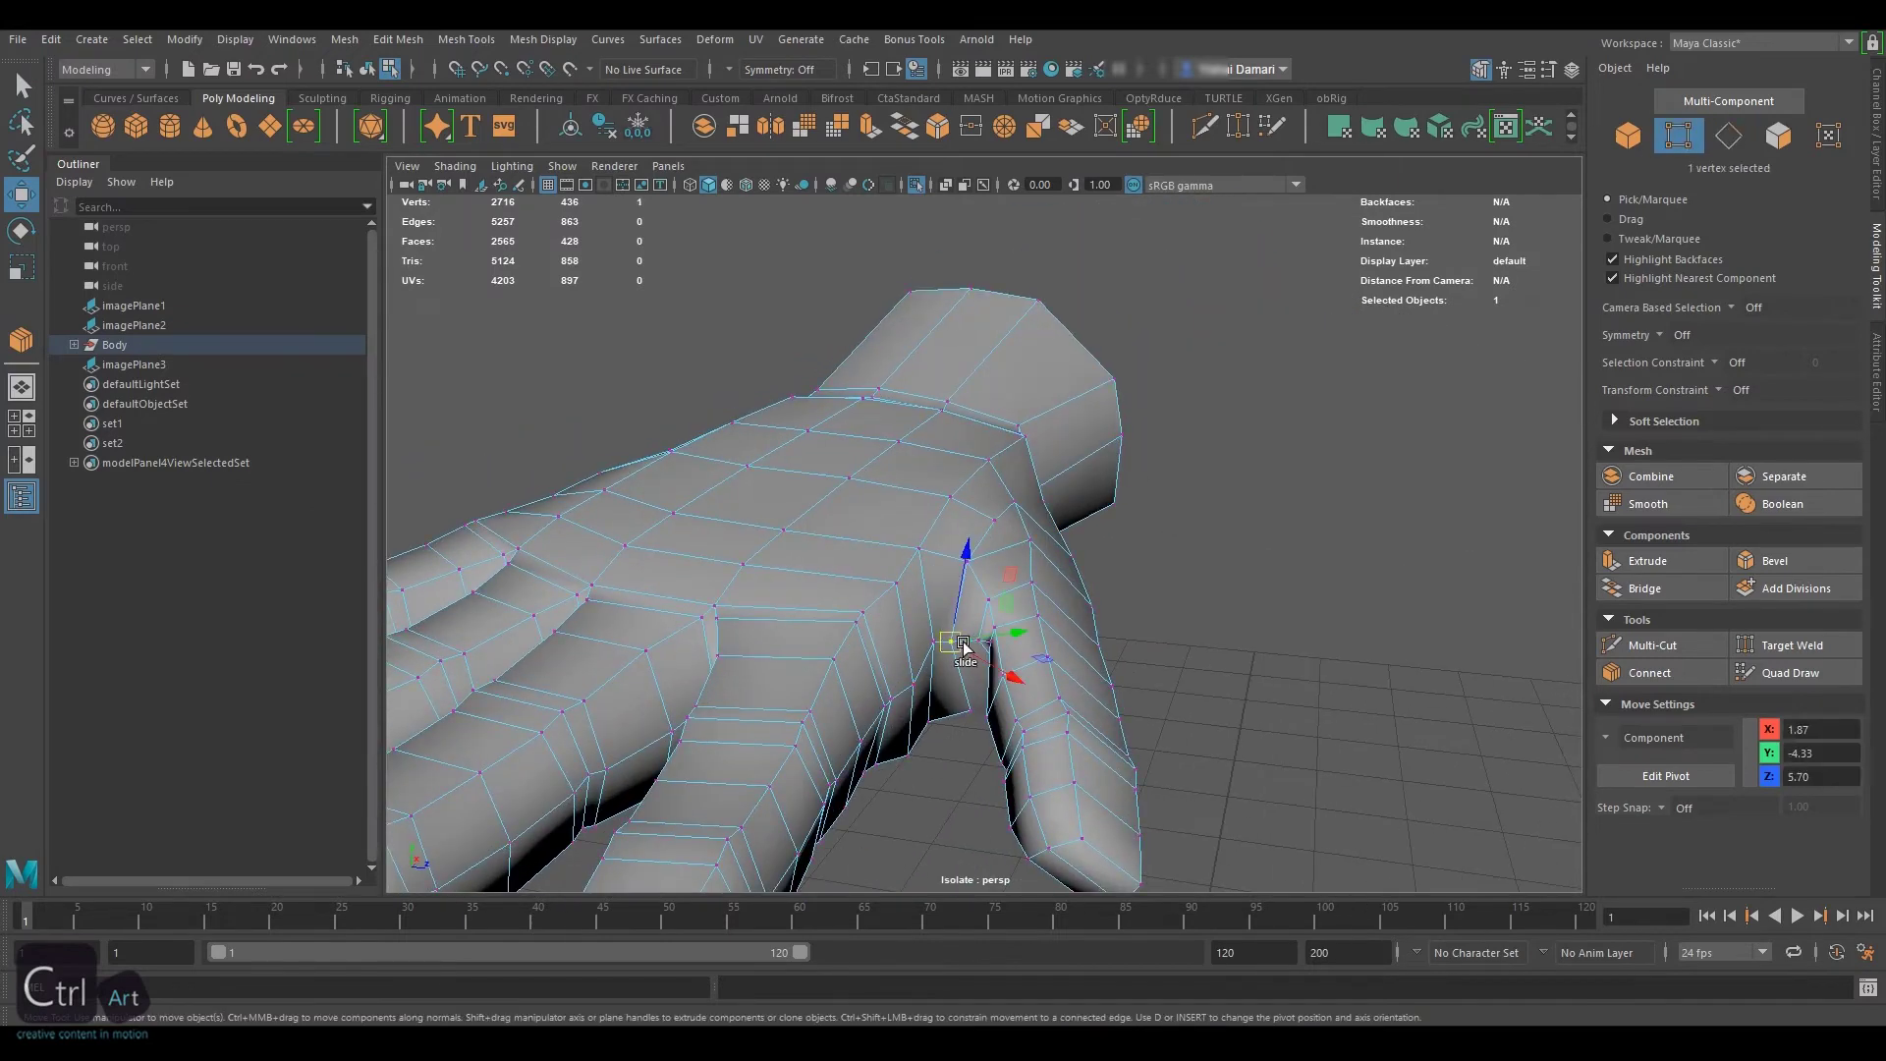
{"action": "left_click_drag", "start_coordinate": [962, 646], "coordinate": [967, 662]}
Select an edge on the palm side of the thumb's base and rework the topology there with Multi-Cut
{"action": "left_click_drag", "start_coordinate": [967, 662], "coordinate": [994, 520], "text": "alt"}
{"action": "left_click", "coordinate": [1125, 570]}
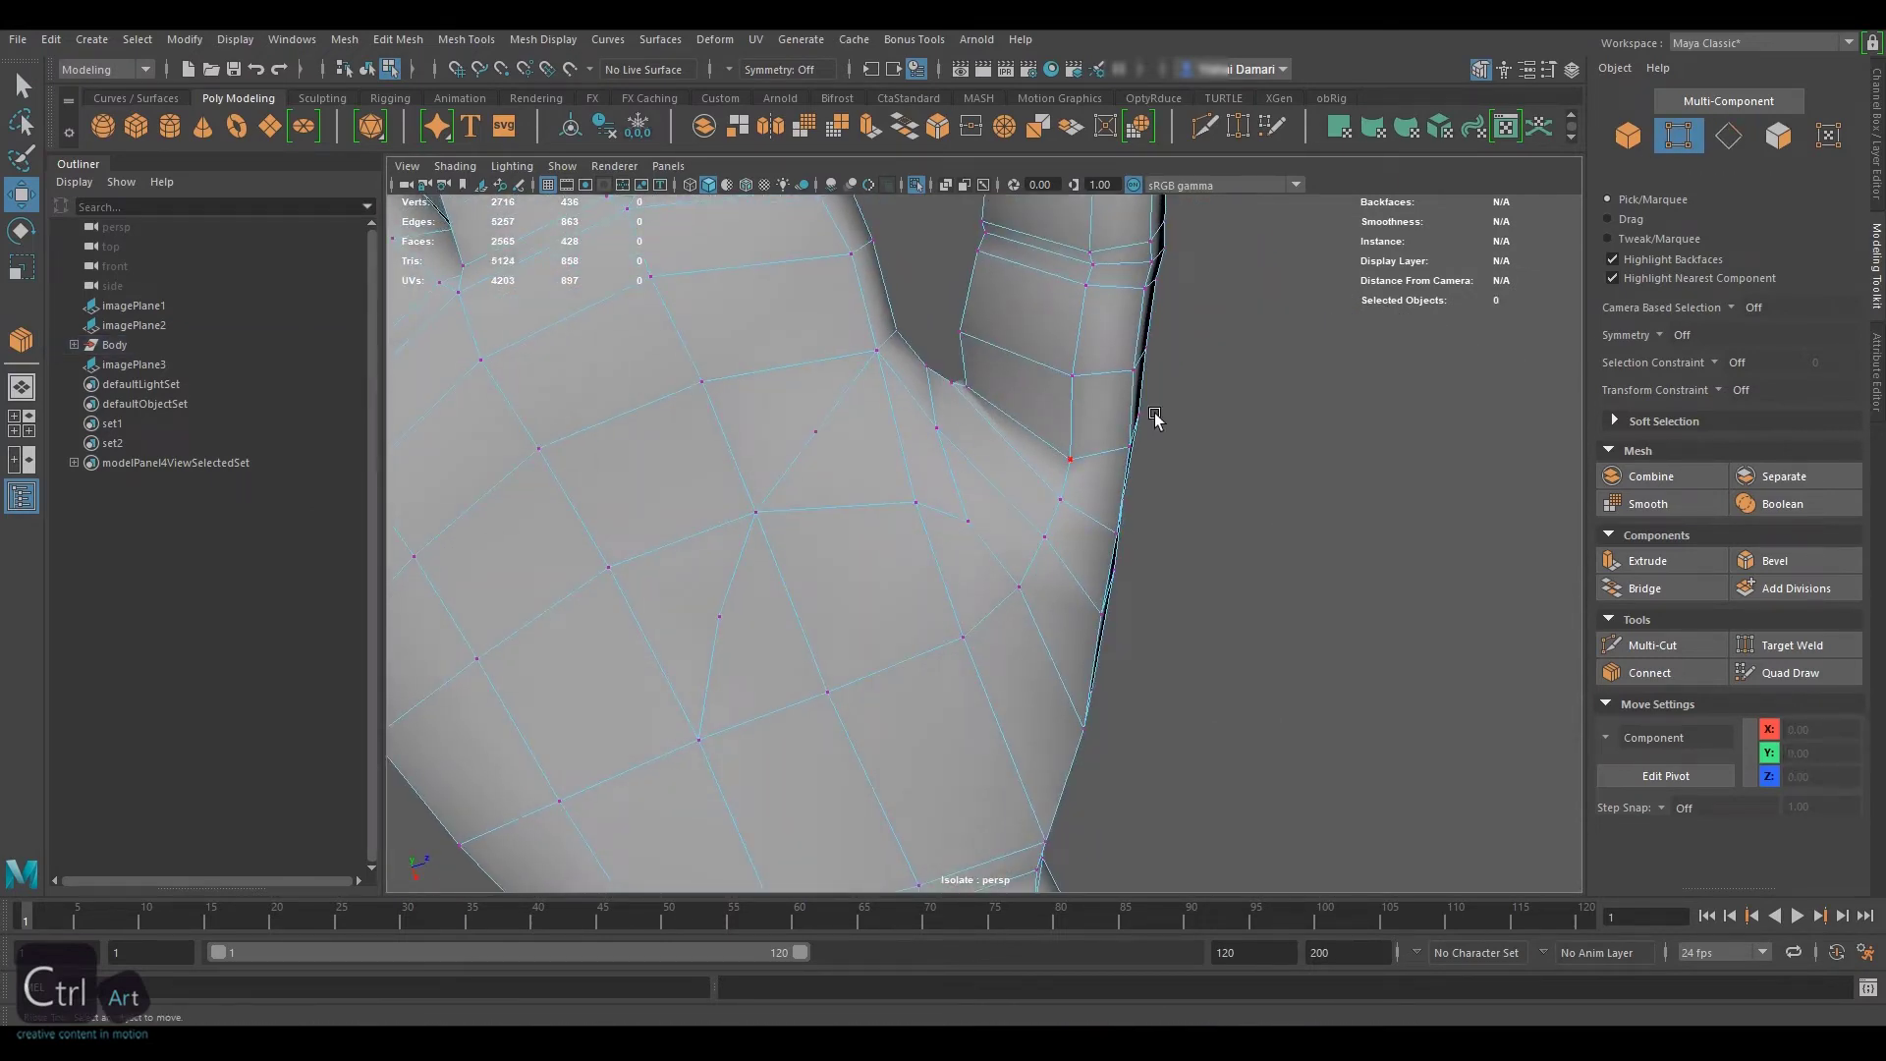
{"action": "left_click_drag", "start_coordinate": [1153, 416], "coordinate": [1174, 442], "text": "alt"}
{"action": "right_click_drag", "start_coordinate": [1201, 447], "coordinate": [1206, 381]}
{"action": "left_click", "coordinate": [1048, 558]}
{"action": "left_click_drag", "start_coordinate": [1052, 560], "coordinate": [1011, 573], "text": "alt"}
{"action": "key", "text": "ctrl+shift+x"}
{"action": "left_click", "coordinate": [1077, 560]}
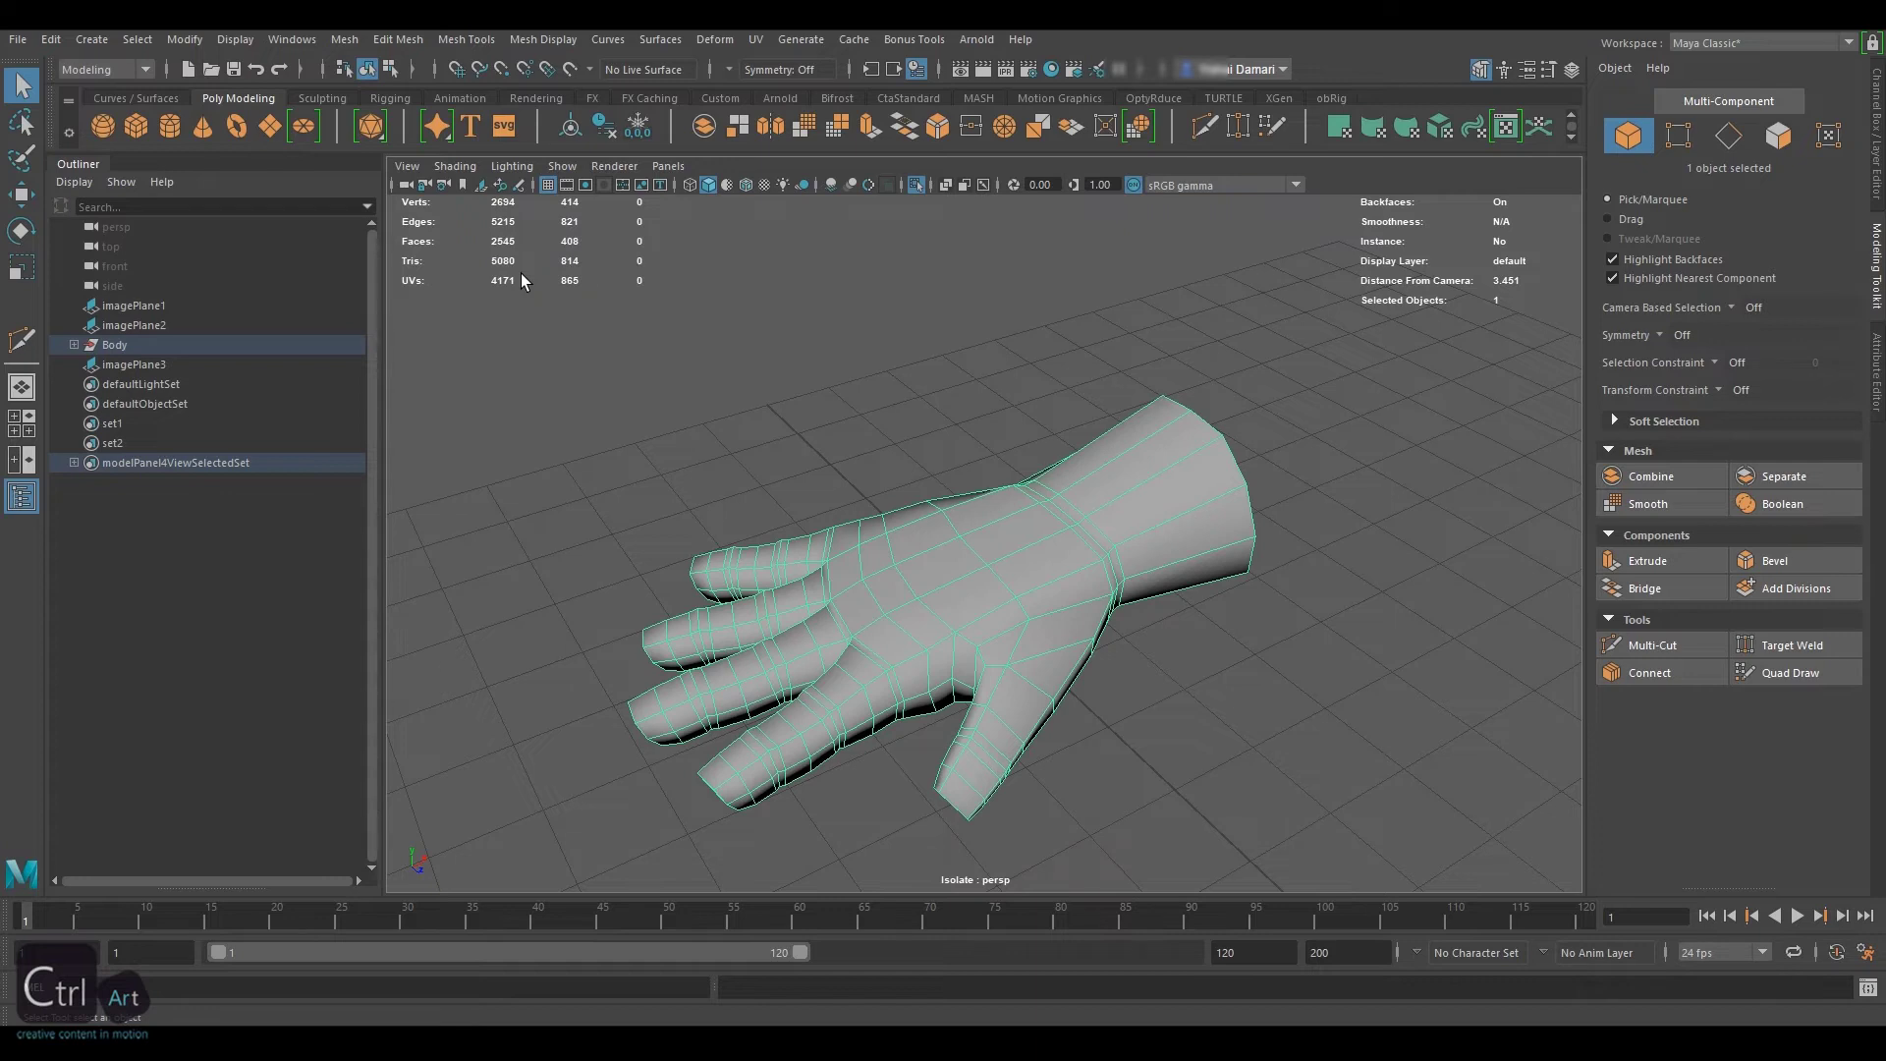
Select the open wrist border loop and move an upper border vertex to round the opening
{"action": "key", "text": "F10"}
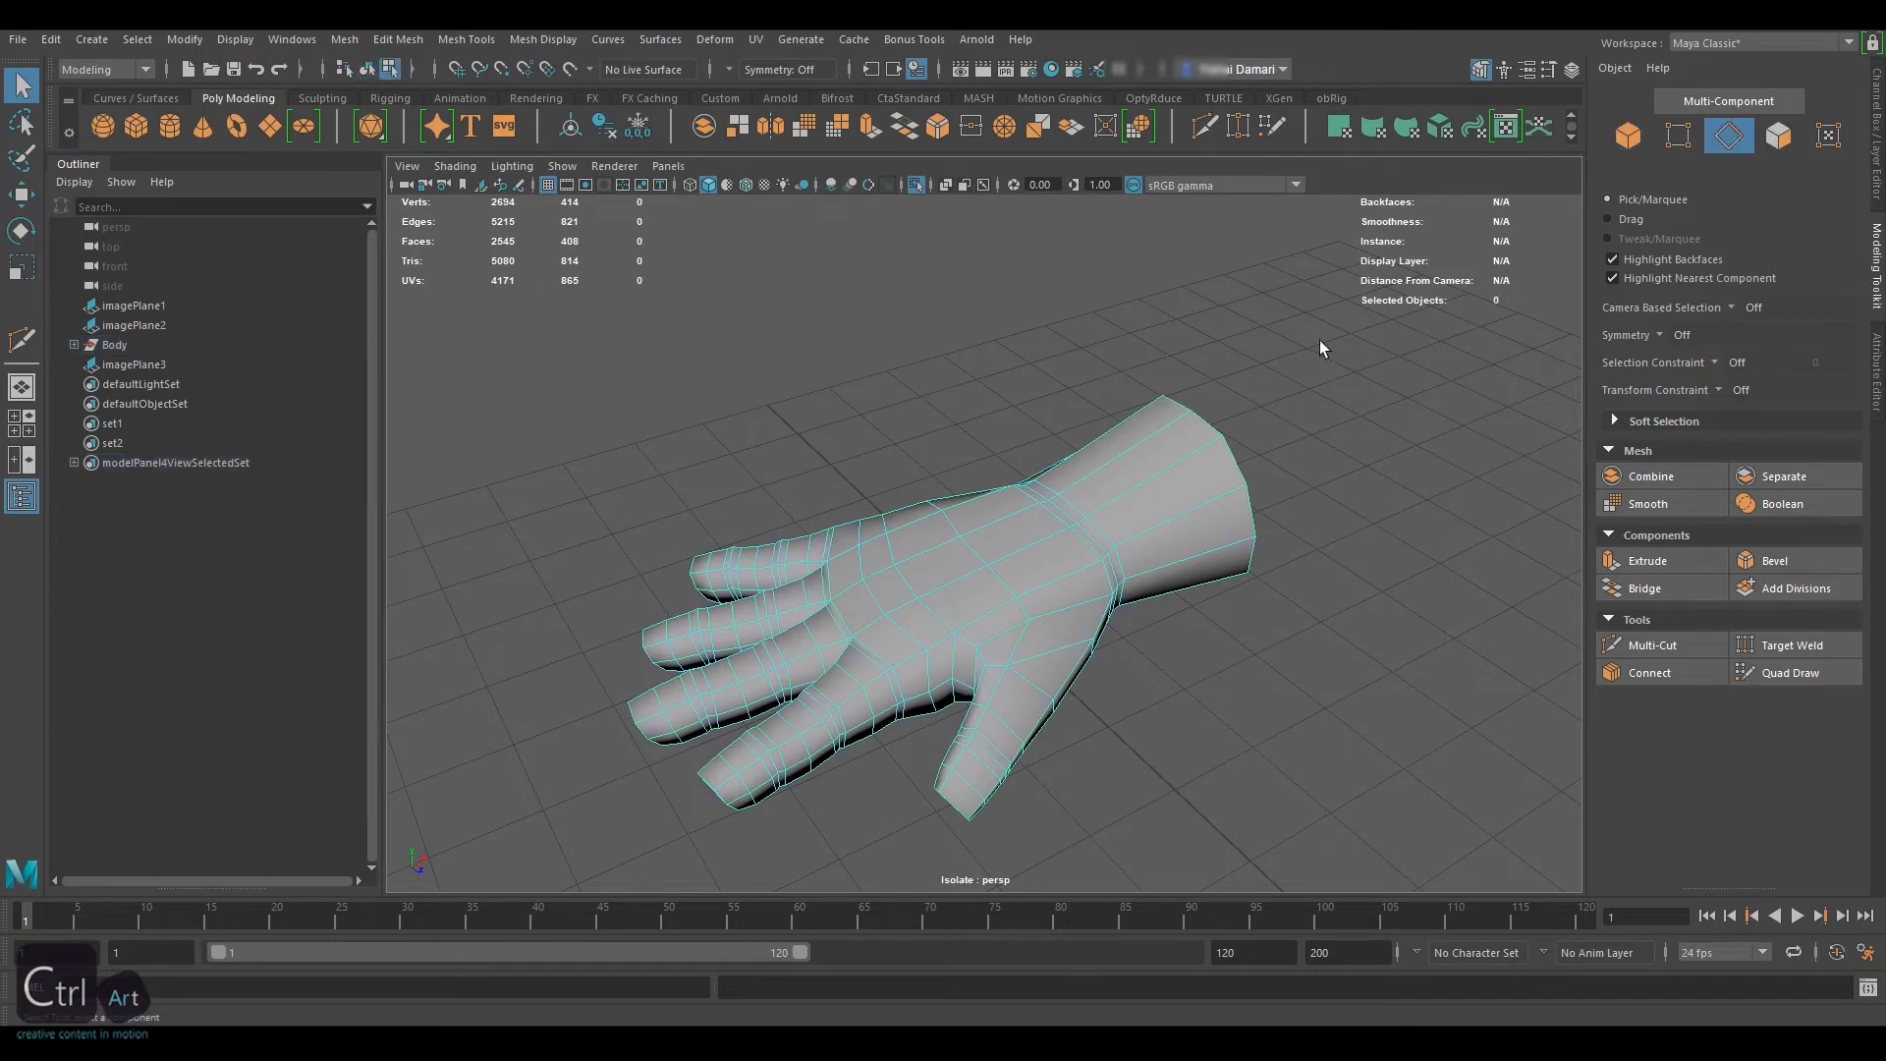
{"action": "double_click", "coordinate": [1235, 460]}
{"action": "left_click_drag", "start_coordinate": [1214, 611], "coordinate": [1156, 512], "text": "alt"}
{"action": "key", "text": "F9"}
{"action": "left_click", "coordinate": [1139, 506]}
{"action": "key", "text": "w"}
{"action": "left_click", "coordinate": [934, 482]}
{"action": "left_click_drag", "start_coordinate": [1016, 450], "coordinate": [996, 457]}
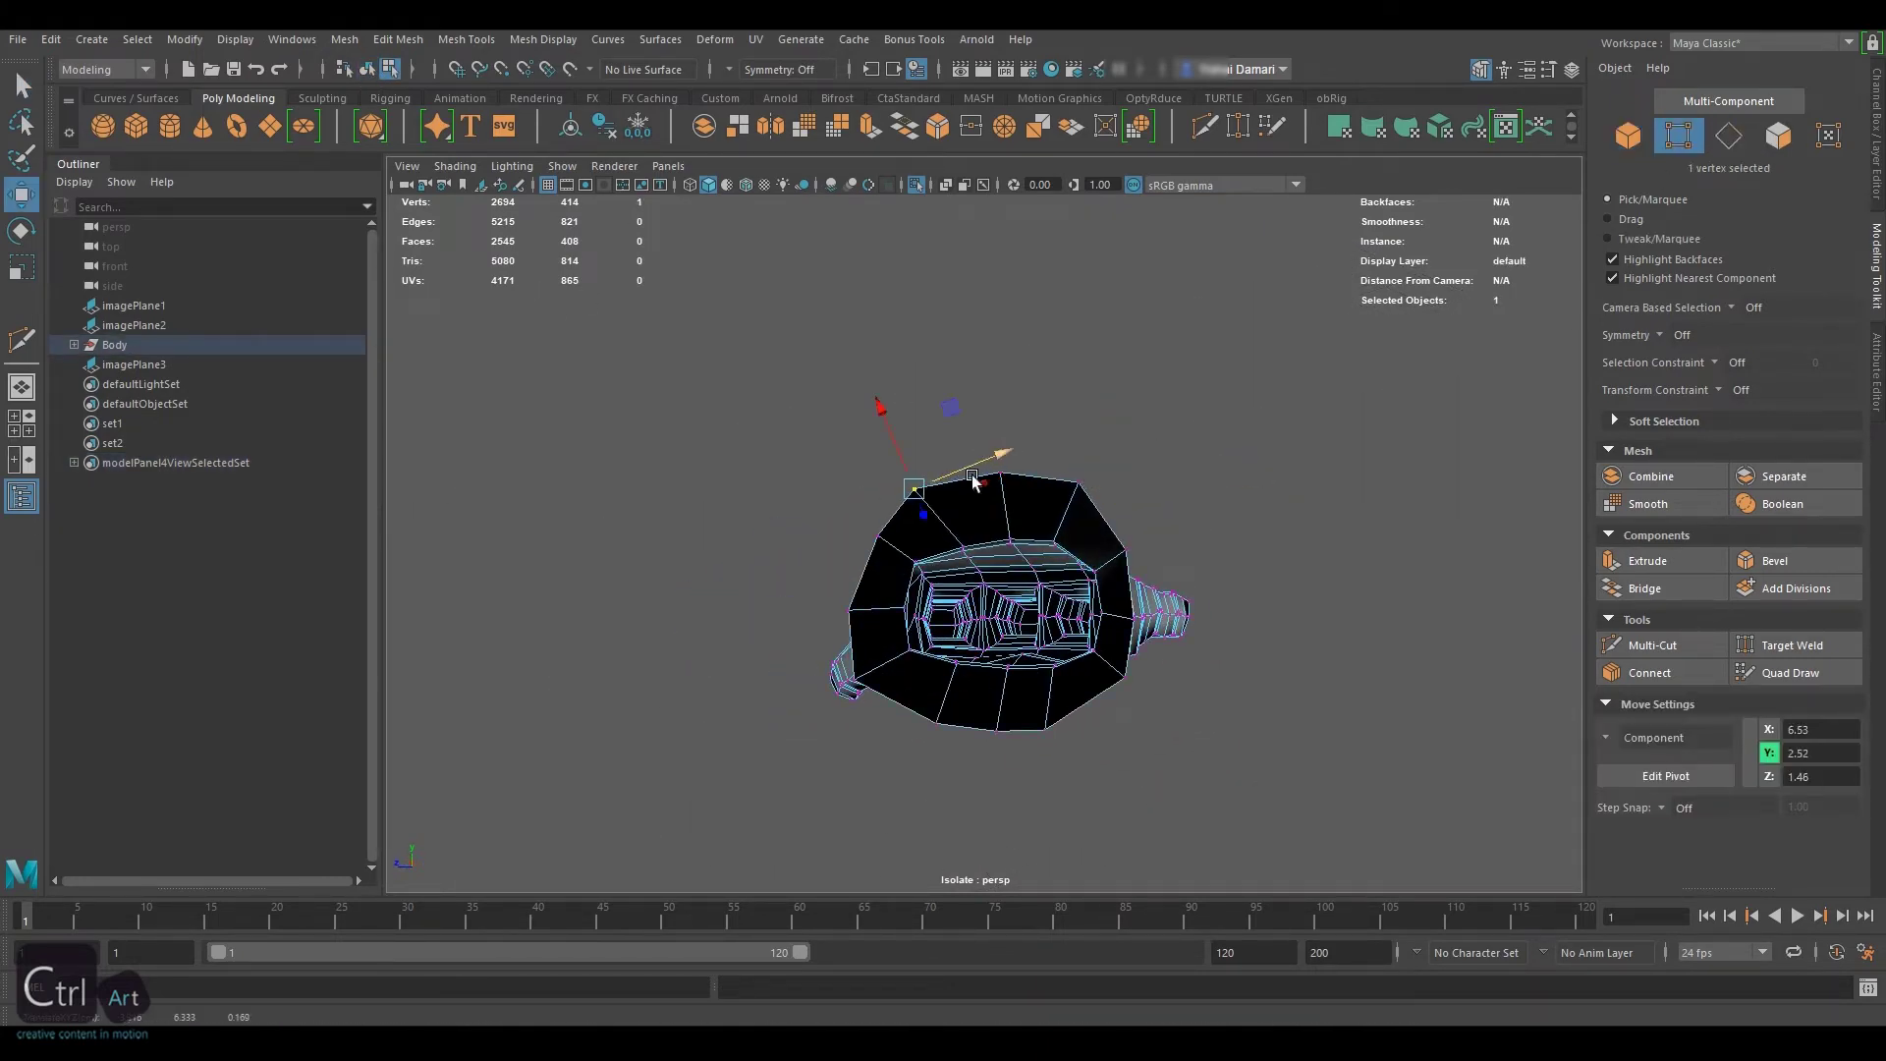
Move further vertices along the side of the wrist opening to make its outline rounder
{"action": "left_click", "coordinate": [878, 536]}
{"action": "left_click_drag", "start_coordinate": [815, 489], "coordinate": [808, 485]}
{"action": "left_click", "coordinate": [871, 678]}
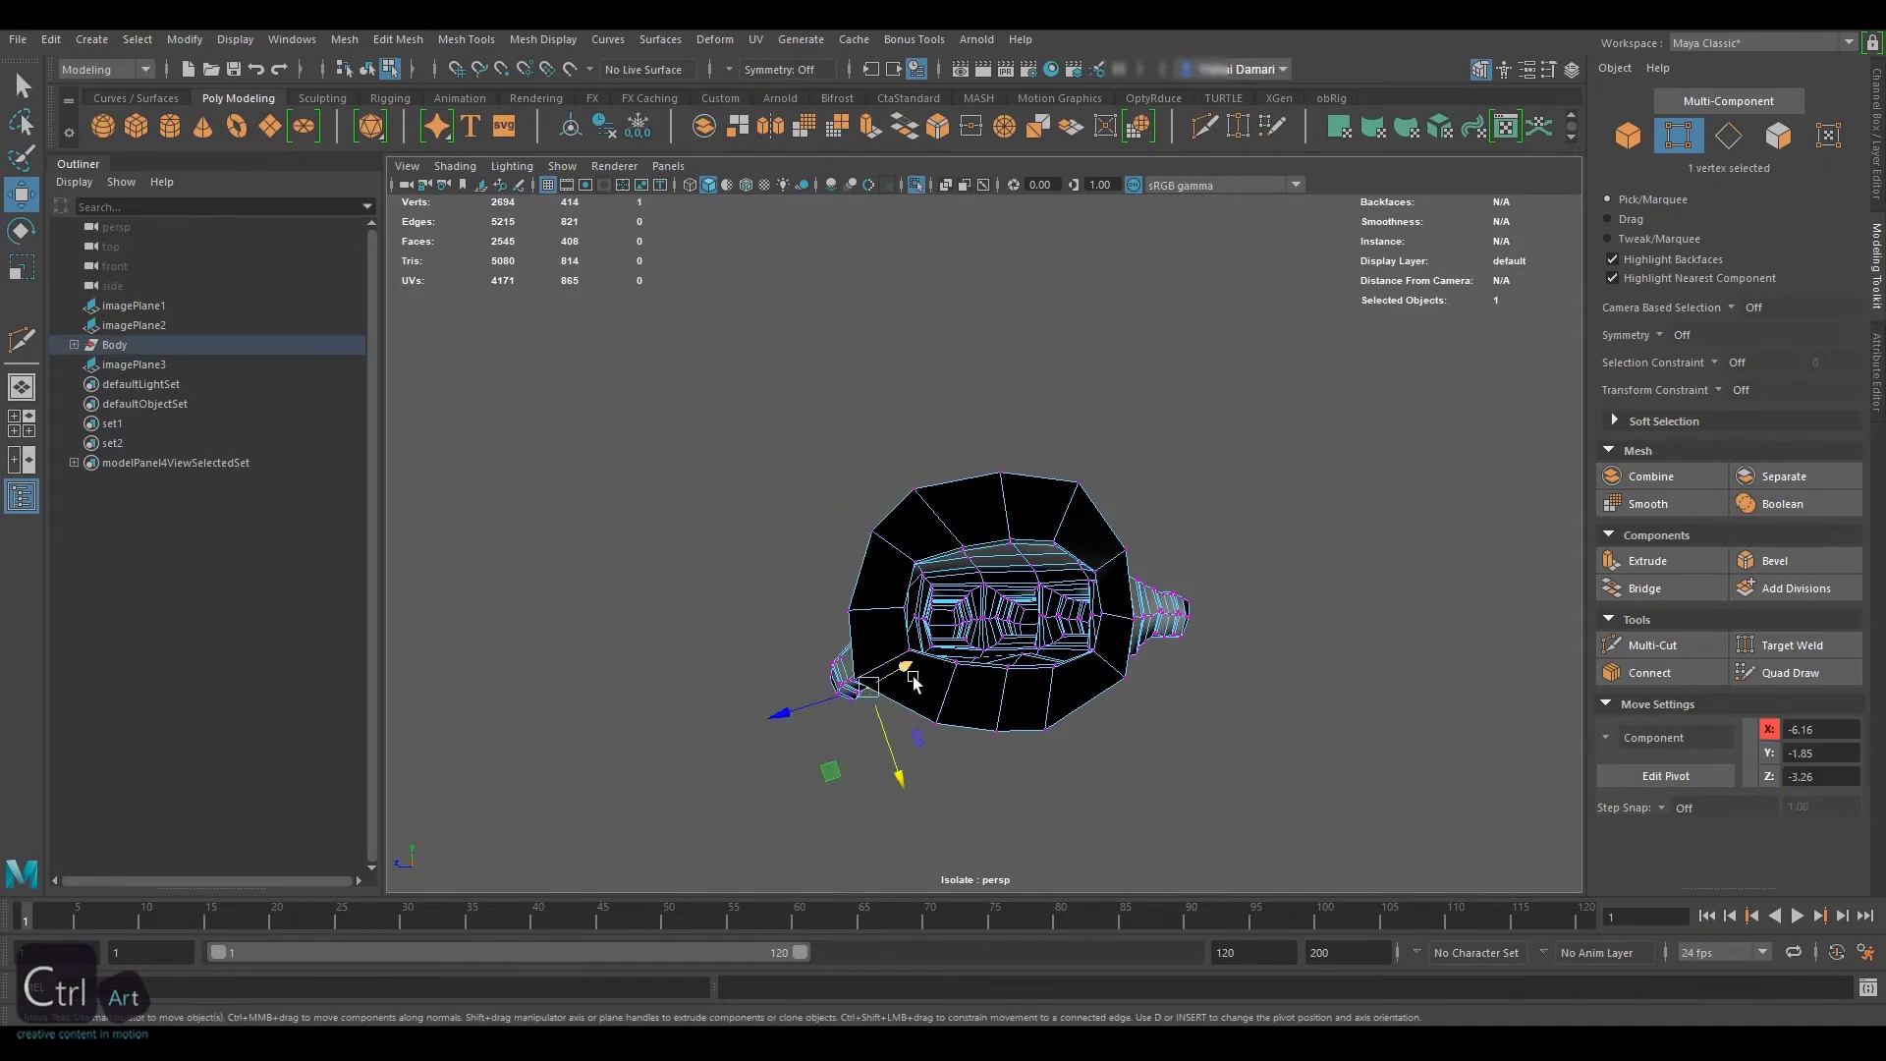
{"action": "left_click_drag", "start_coordinate": [905, 674], "coordinate": [961, 592], "text": "alt"}
{"action": "key", "text": "F8"}
{"action": "key", "text": "F8"}
{"action": "left_click_drag", "start_coordinate": [896, 694], "coordinate": [895, 672]}
Slide a vertex on the wrist edge loops to even their spacing and return to object selection
{"action": "left_click_drag", "start_coordinate": [857, 562], "coordinate": [1360, 644]}
{"action": "left_click_drag", "start_coordinate": [1094, 650], "coordinate": [1126, 660], "text": "ctrl+shift"}
{"action": "left_click", "coordinate": [1125, 673]}
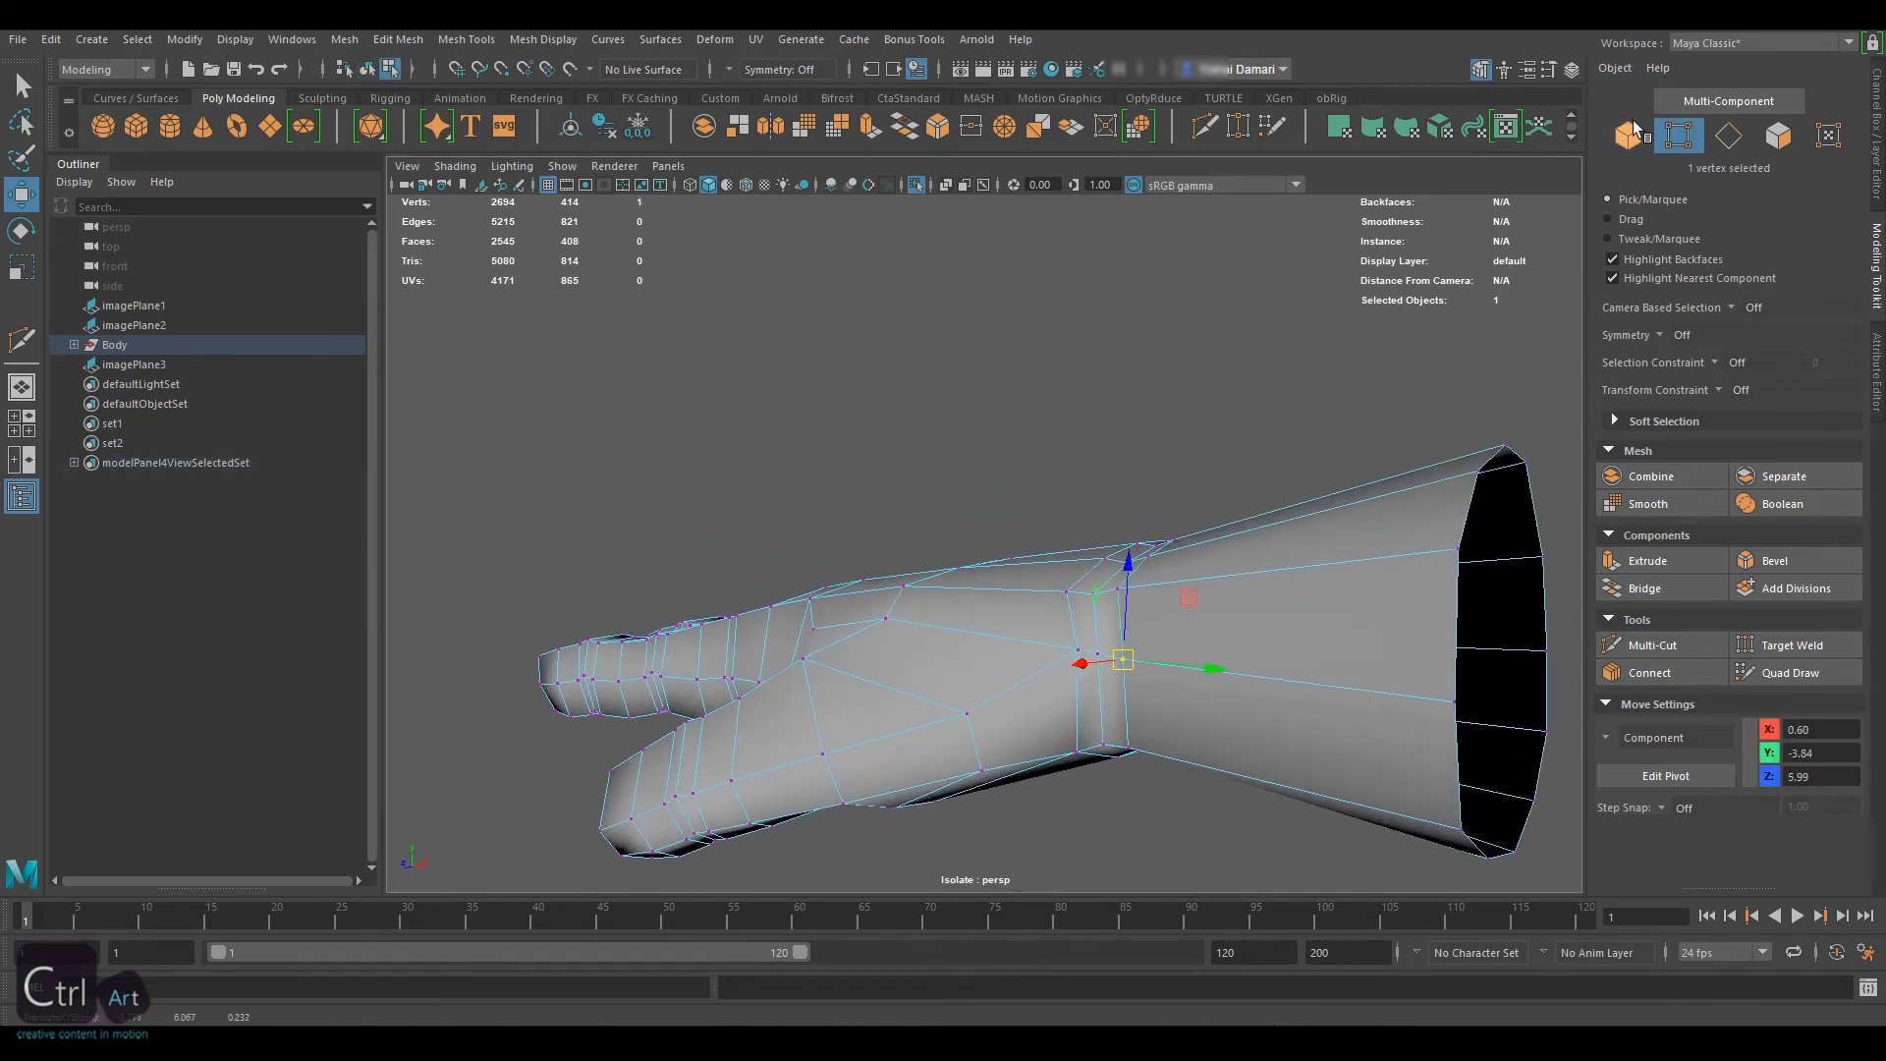
{"action": "left_click", "coordinate": [1630, 135]}
Finish the vertex adjustment beside the thumb and exit isolation to show the whole character
{"action": "left_click_drag", "start_coordinate": [805, 521], "coordinate": [1030, 566], "text": "alt"}
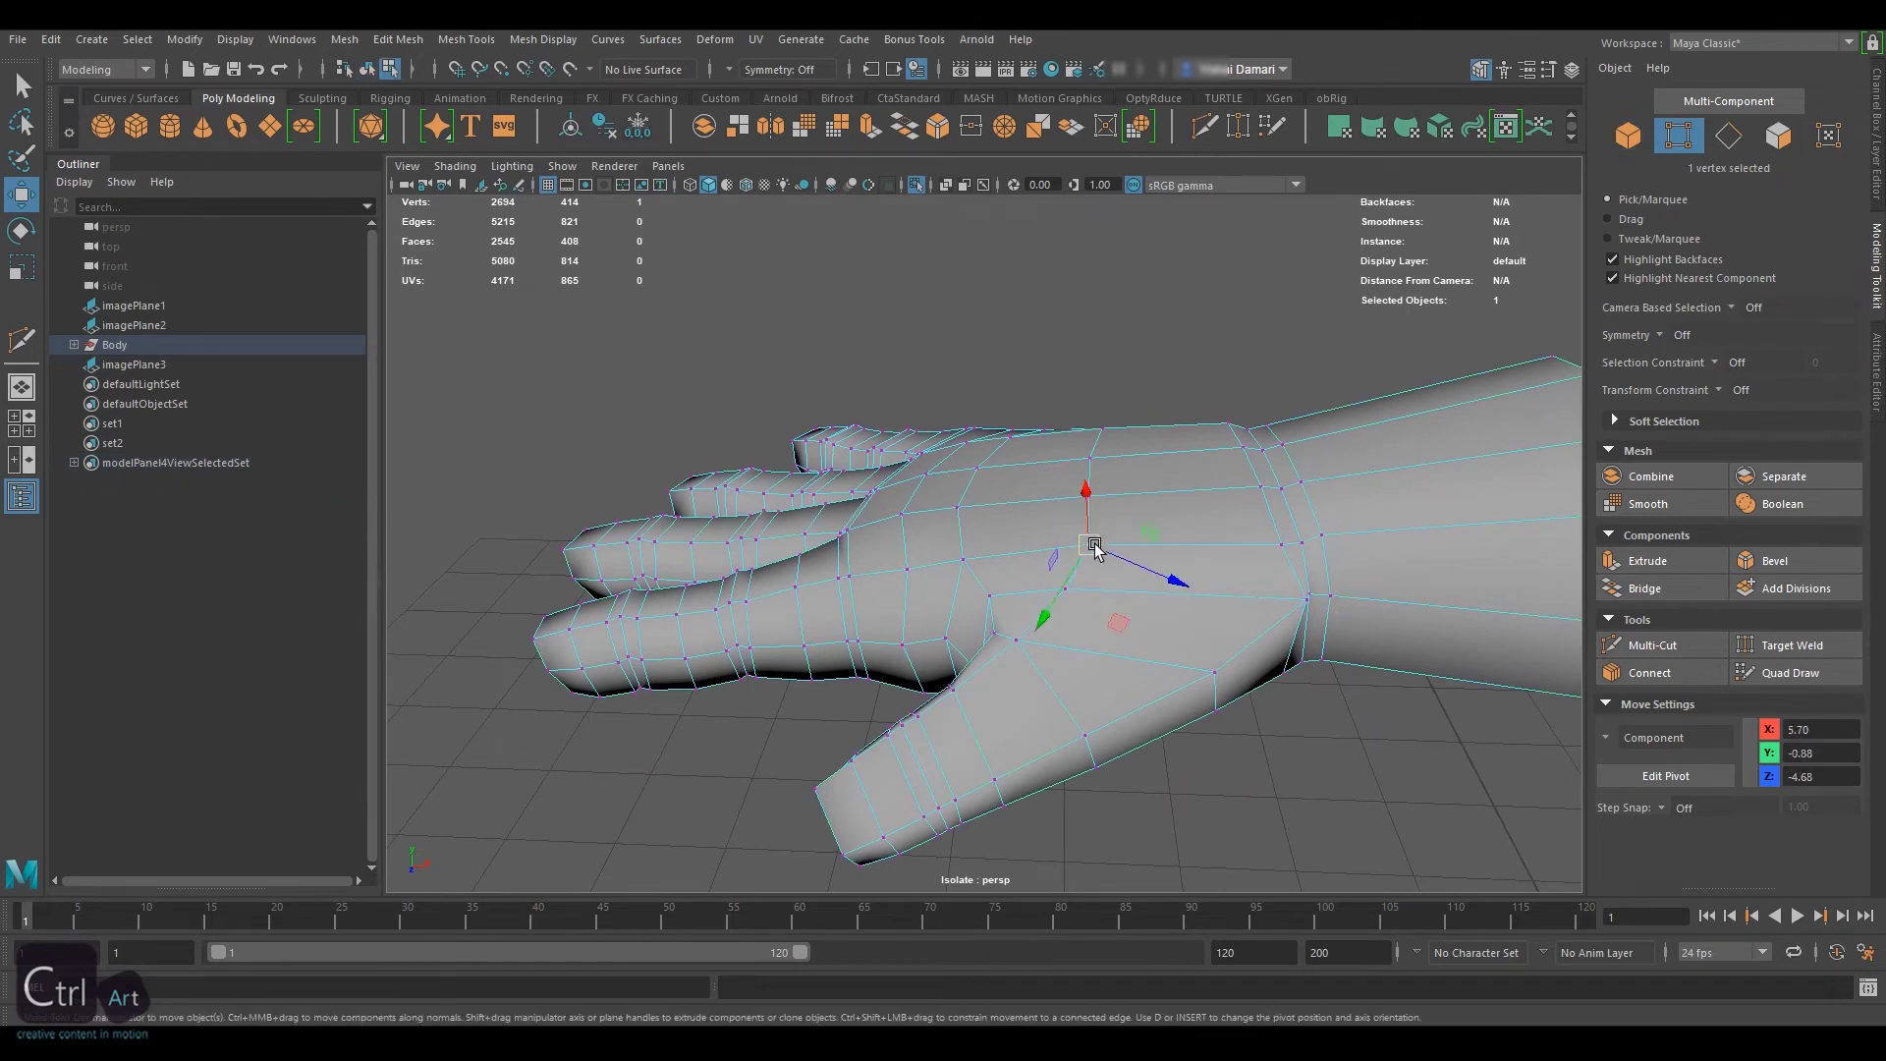
{"action": "left_click", "coordinate": [1331, 366]}
{"action": "right_click_drag", "start_coordinate": [1331, 365], "coordinate": [1081, 423], "text": "alt"}
{"action": "left_click_drag", "start_coordinate": [1080, 422], "coordinate": [1061, 462], "text": "alt"}
{"action": "left_click", "coordinate": [1169, 467]}
{"action": "key", "text": "ctrl+1"}
Select the hand together with the sleeved body mesh and combine them into one object
{"action": "right_click_drag", "start_coordinate": [1061, 462], "coordinate": [1212, 484], "text": "alt"}
{"action": "left_click", "coordinate": [1326, 611], "text": "shift"}
{"action": "right_click_drag", "start_coordinate": [1361, 572], "coordinate": [1056, 607], "text": "alt"}
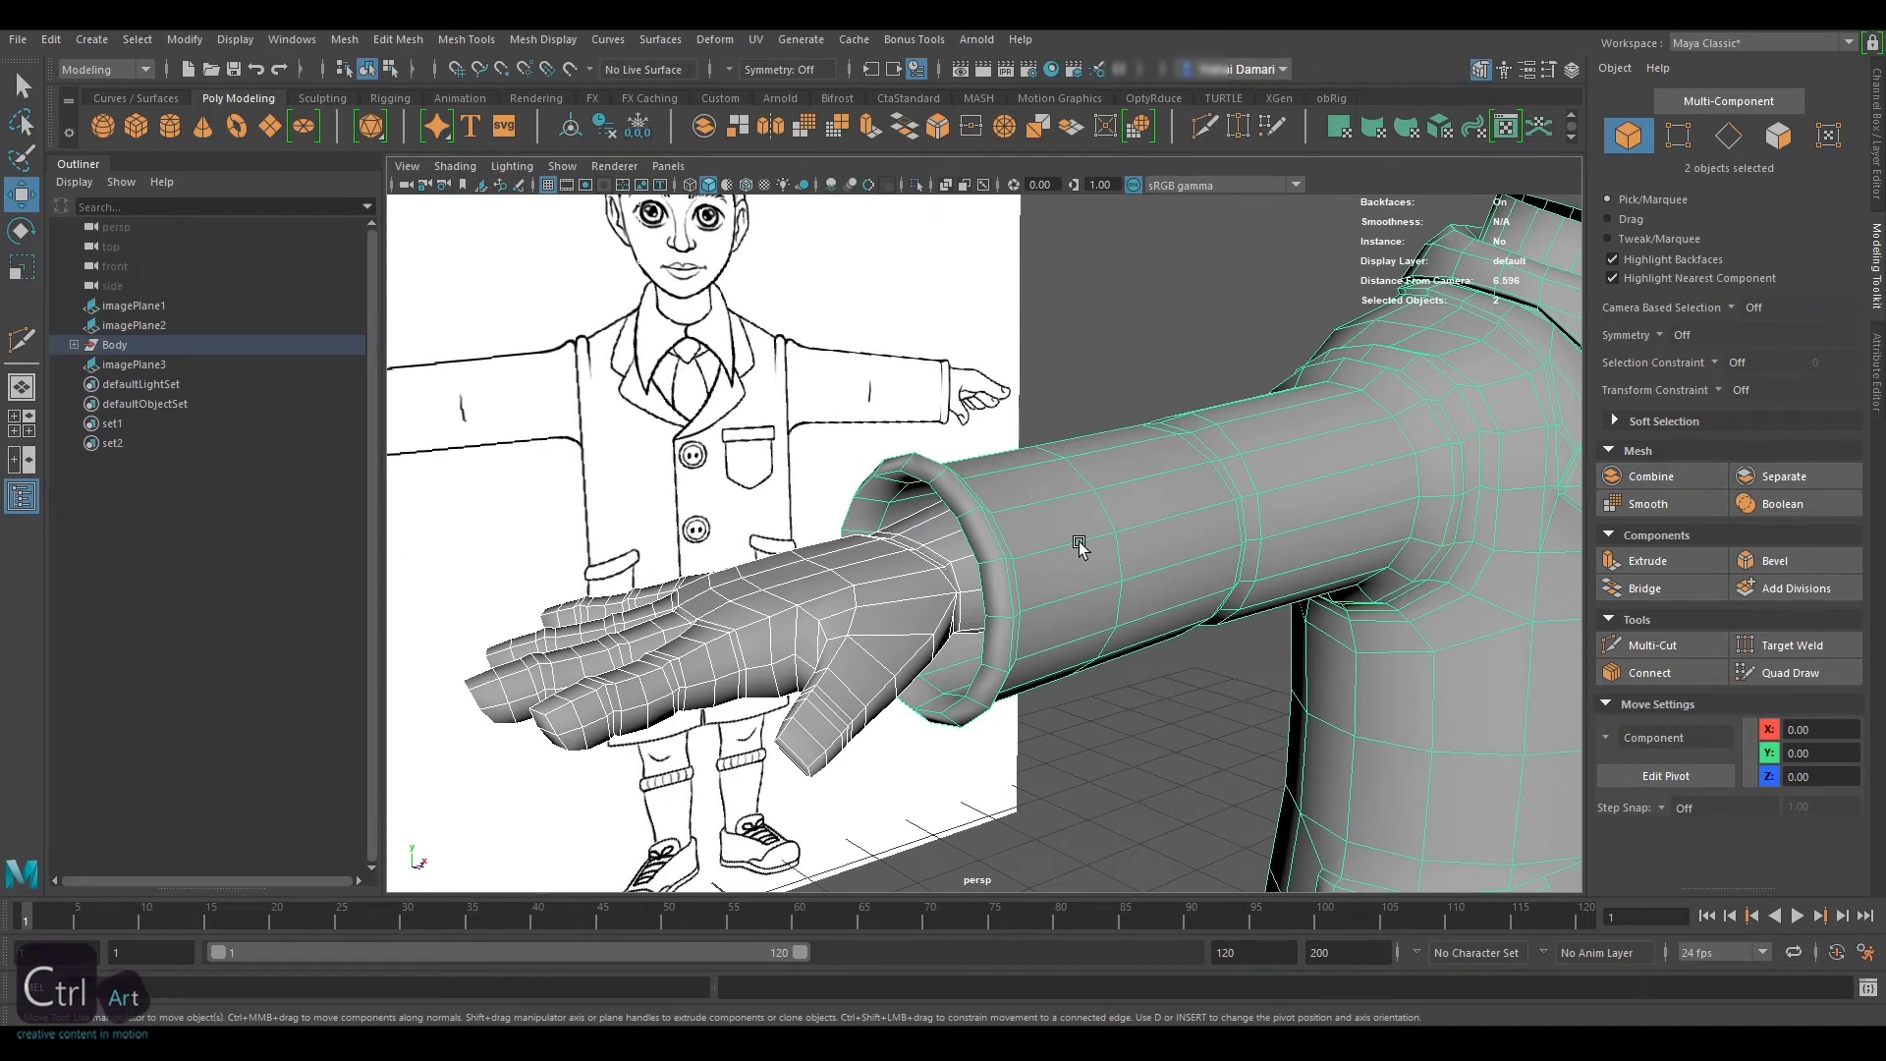
{"action": "left_click", "coordinate": [184, 39]}
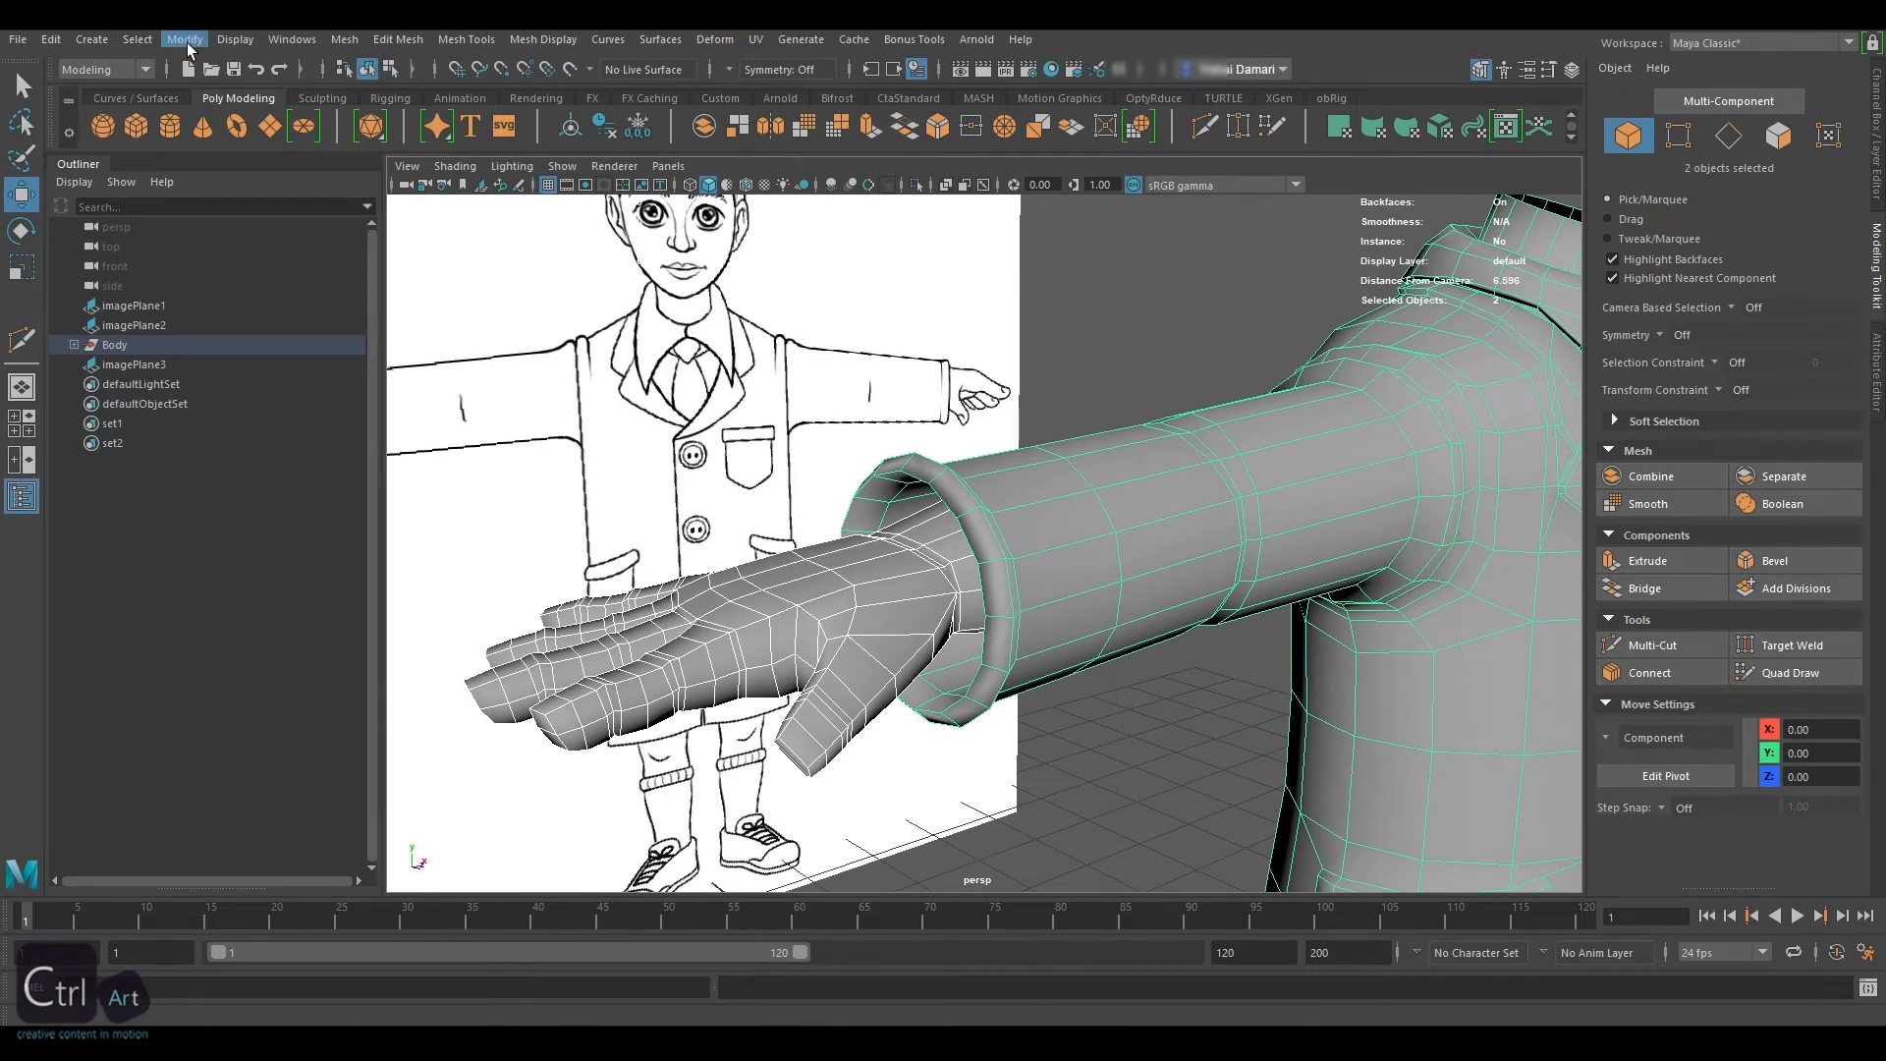
{"action": "left_click", "coordinate": [395, 112]}
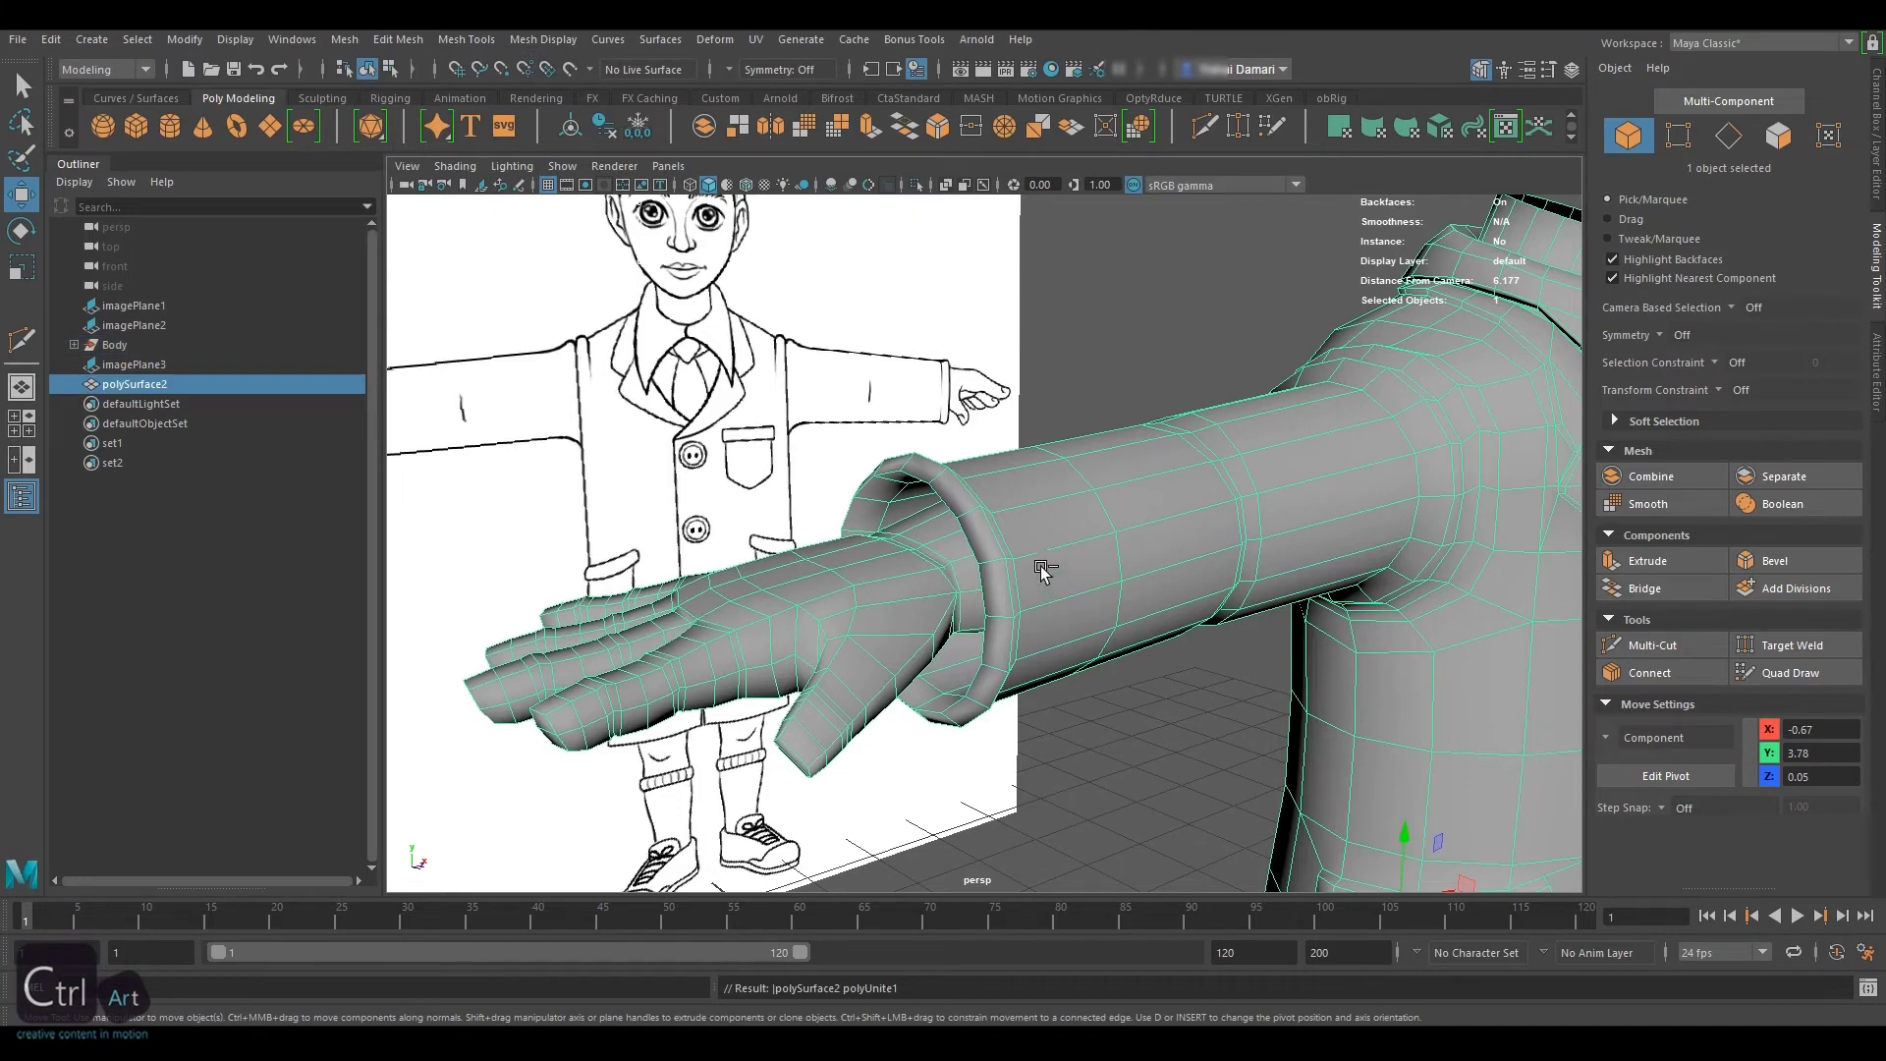
Select the face loops inside the sleeve opening and isolate them
{"action": "right_click_drag", "start_coordinate": [1045, 572], "coordinate": [1047, 643]}
{"action": "left_click_drag", "start_coordinate": [1012, 467], "coordinate": [1069, 401], "text": "alt"}
{"action": "right_click_drag", "start_coordinate": [1071, 403], "coordinate": [1225, 426], "text": "alt"}
{"action": "left_click_drag", "start_coordinate": [1225, 425], "coordinate": [1204, 412], "text": "alt"}
{"action": "left_click", "coordinate": [1167, 443]}
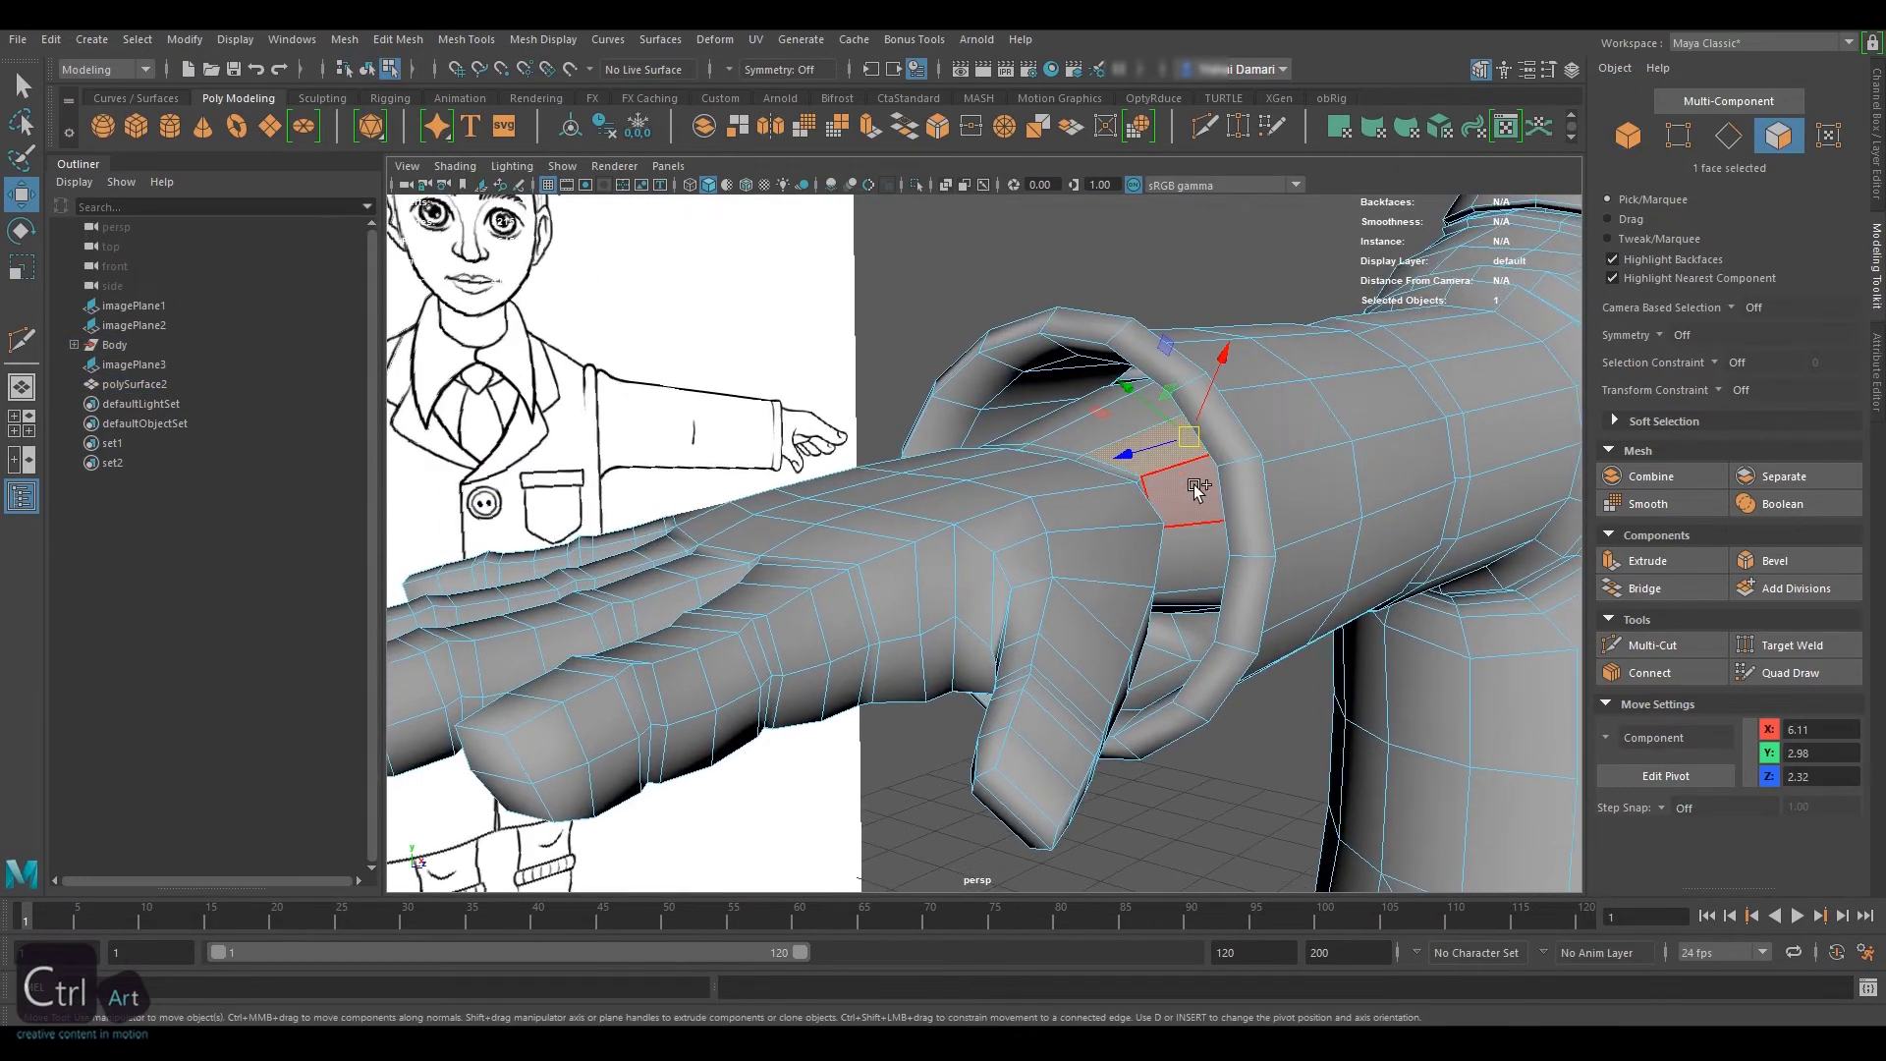
{"action": "double_click", "coordinate": [1193, 488], "text": "shift"}
{"action": "left_click", "coordinate": [1041, 388], "text": "shift"}
{"action": "double_click", "coordinate": [1014, 417], "text": "shift"}
{"action": "double_click", "coordinate": [1162, 639], "text": "shift"}
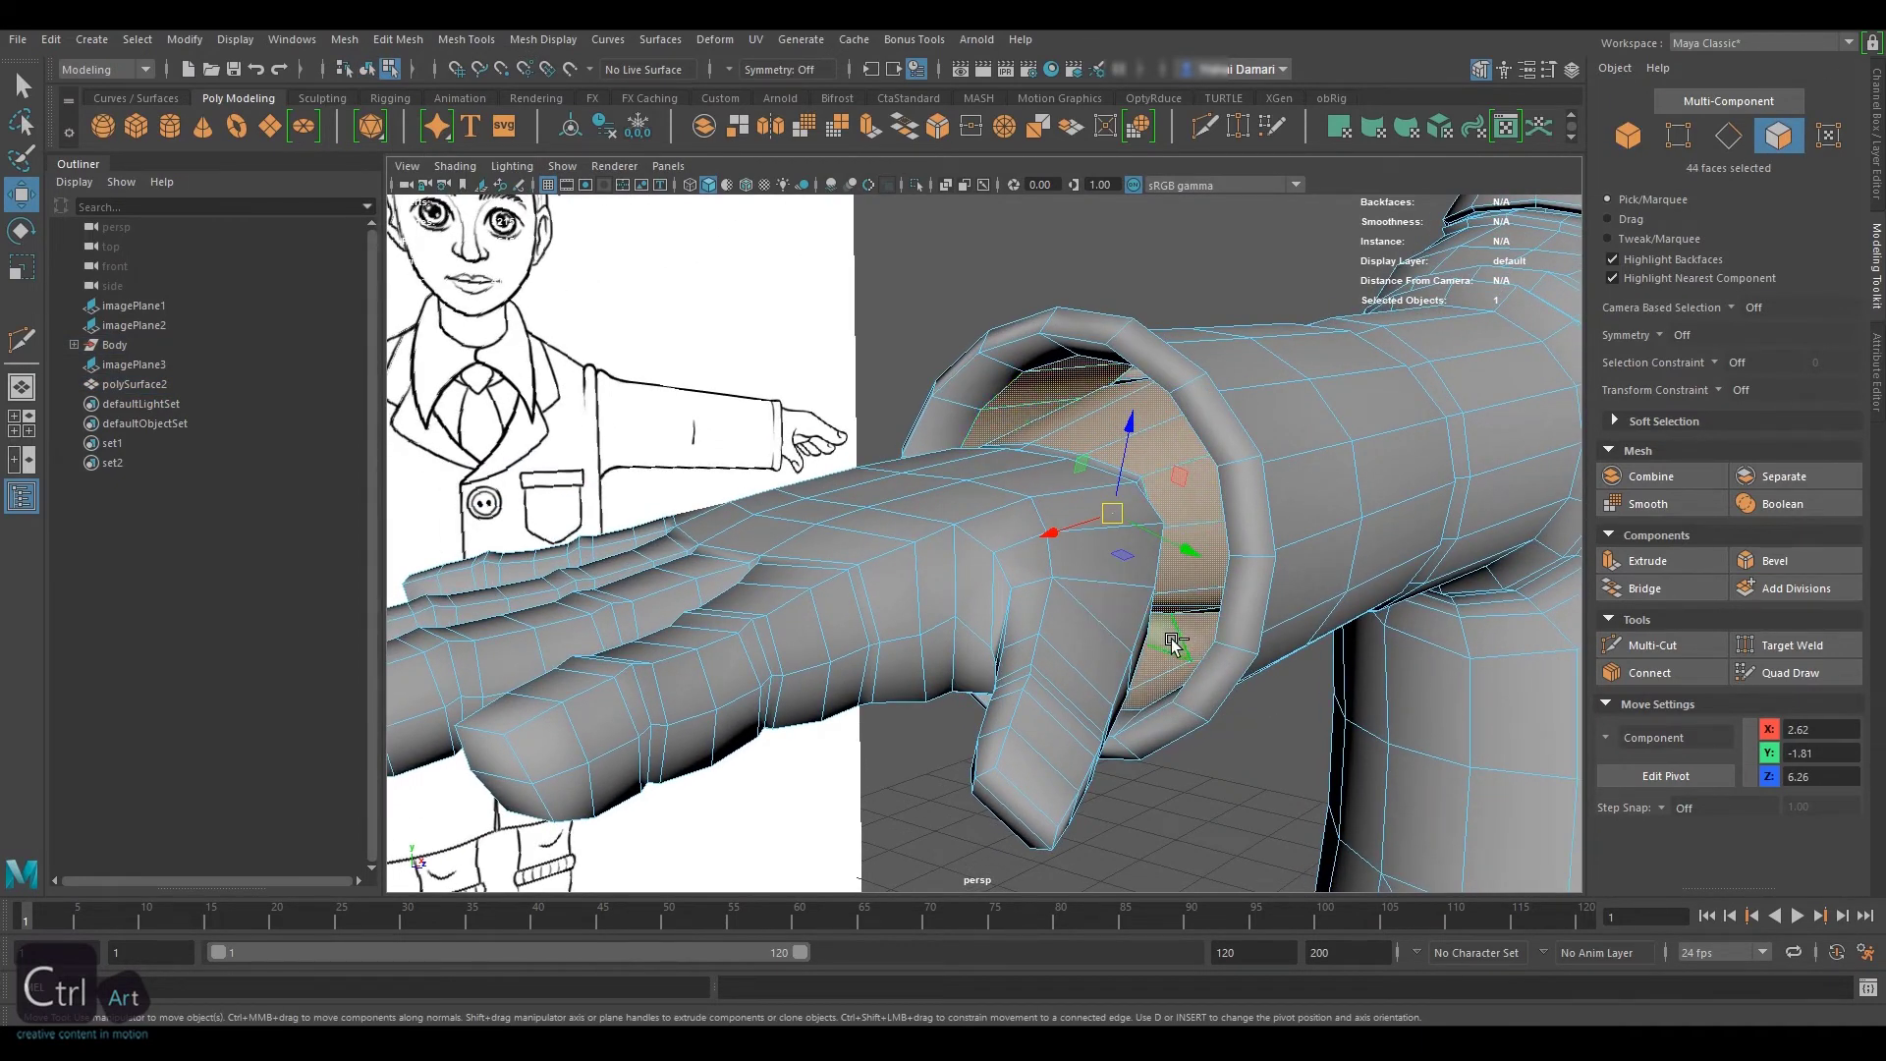
{"action": "key", "text": "f"}
{"action": "key", "text": "ctrl+1"}
Delete the unneeded face loop from the isolated sleeve interior
{"action": "left_click_drag", "start_coordinate": [1205, 461], "coordinate": [1162, 335], "text": "alt"}
{"action": "left_click", "coordinate": [1102, 353]}
{"action": "double_click", "coordinate": [979, 352], "text": "shift"}
{"action": "key", "text": "Delete"}
Bridge the first matching edge pairs on both sides of the gap between the inner and outer rings
{"action": "key", "text": "F10"}
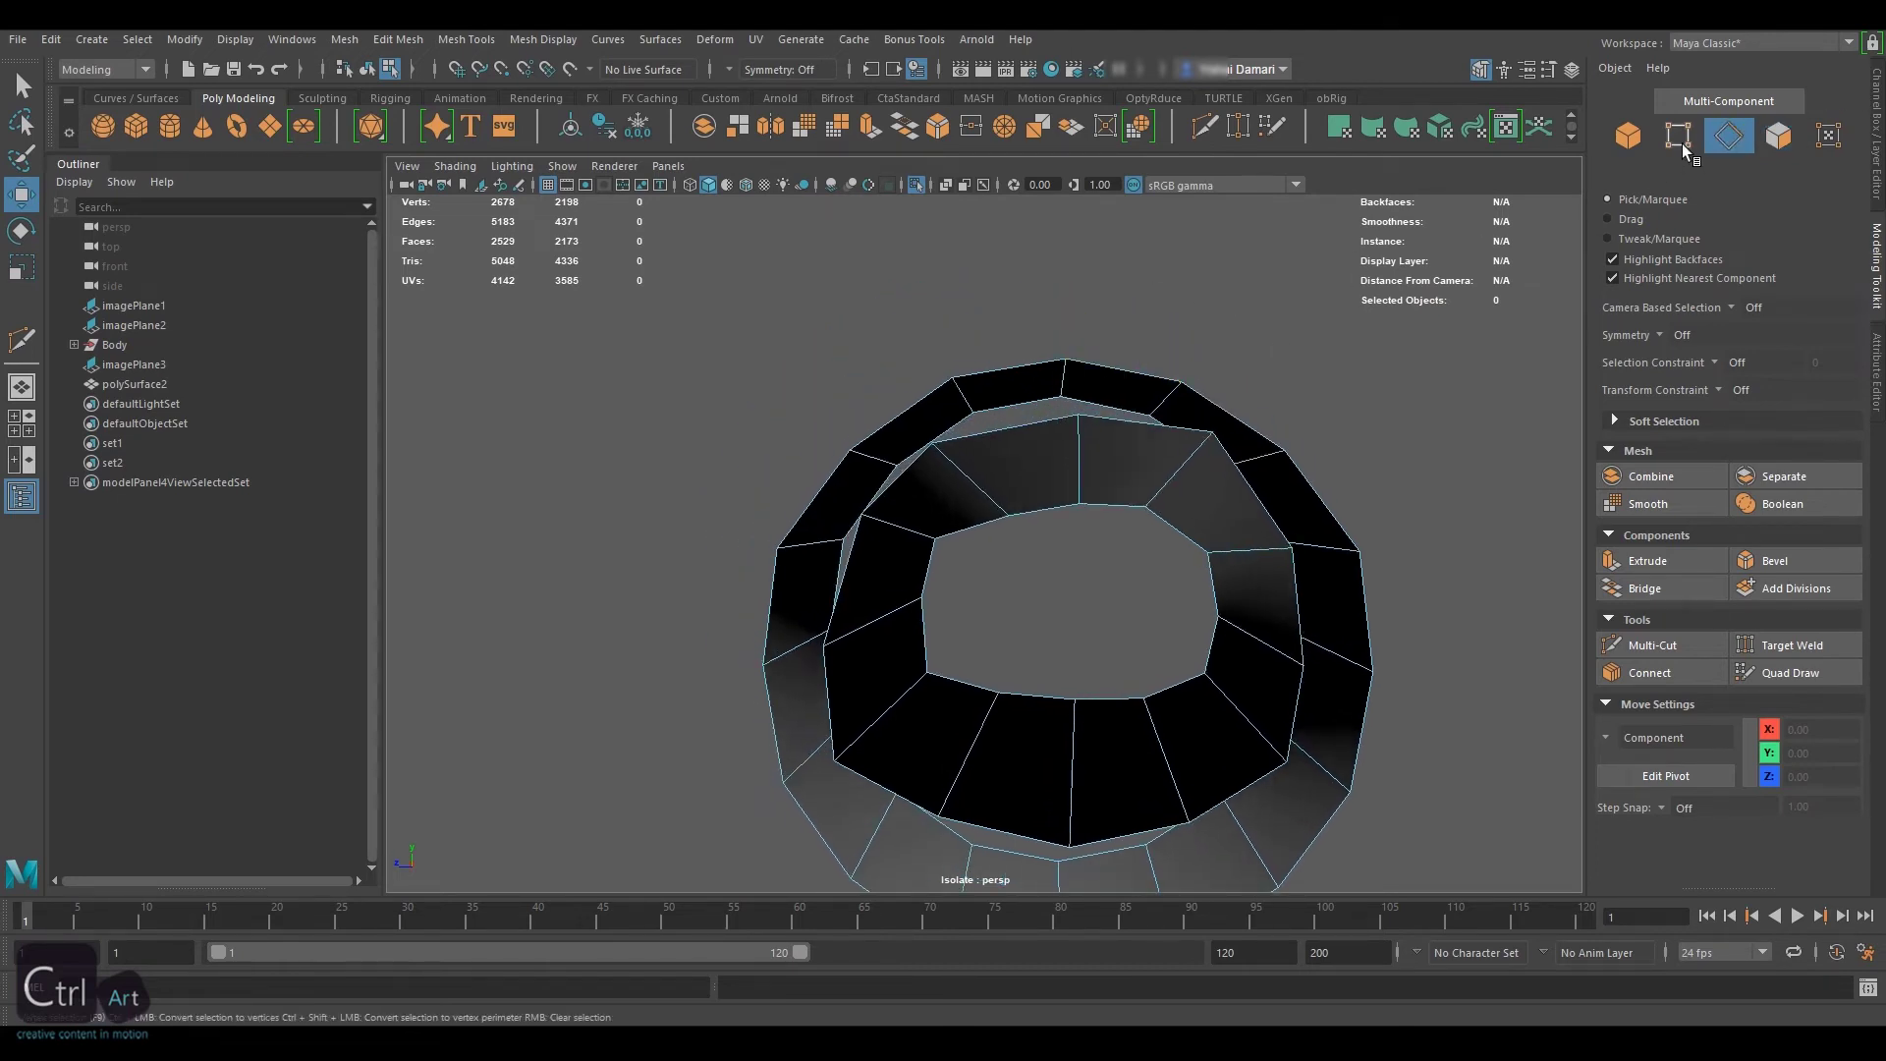
{"action": "left_click", "coordinate": [1081, 365]}
{"action": "key", "text": "a"}
{"action": "mouse_move", "coordinate": [1163, 346]}
{"action": "left_mouse_down", "text": "alt"}
{"action": "mouse_move", "coordinate": [1179, 362]}
{"action": "mouse_move", "coordinate": [1162, 346]}
{"action": "left_mouse_up", "text": "alt"}
{"action": "left_click", "coordinate": [1195, 462]}
{"action": "left_click", "coordinate": [1251, 443], "text": "shift"}
{"action": "left_click", "coordinate": [1687, 581]}
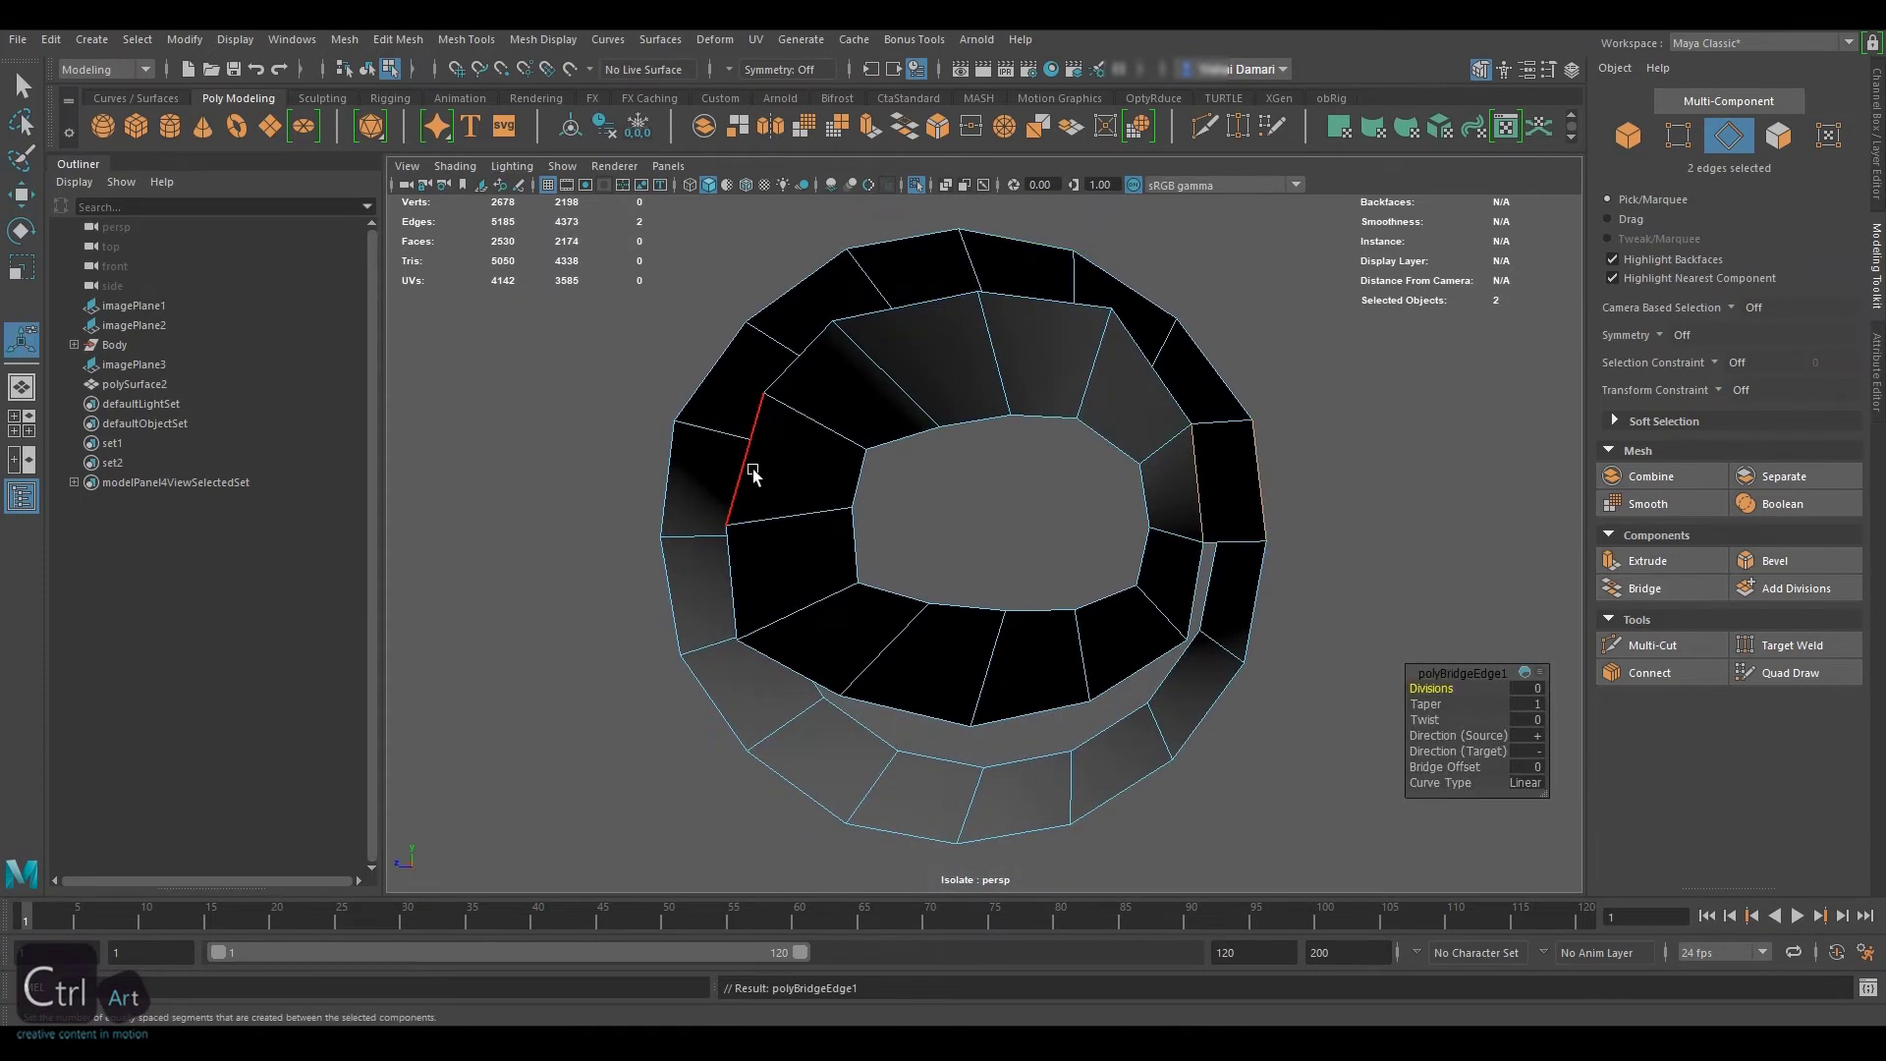
{"action": "left_click", "coordinate": [750, 466]}
{"action": "left_click", "coordinate": [670, 471], "text": "shift"}
{"action": "left_click", "coordinate": [1680, 582]}
Bridge the lower side edges of the inner ring to the facing edges of the outer ring
{"action": "left_click", "coordinate": [1227, 590]}
{"action": "left_click", "coordinate": [1289, 594], "text": "shift"}
{"action": "left_click", "coordinate": [762, 568]}
{"action": "left_click", "coordinate": [702, 592], "text": "shift"}
{"action": "left_click", "coordinate": [1680, 584]}
{"action": "left_click", "coordinate": [815, 666]}
{"action": "left_click", "coordinate": [747, 701], "text": "shift"}
{"action": "left_click", "coordinate": [1680, 584]}
{"action": "left_click", "coordinate": [1186, 660]}
{"action": "left_click", "coordinate": [1242, 708], "text": "shift"}
{"action": "left_click", "coordinate": [1680, 583]}
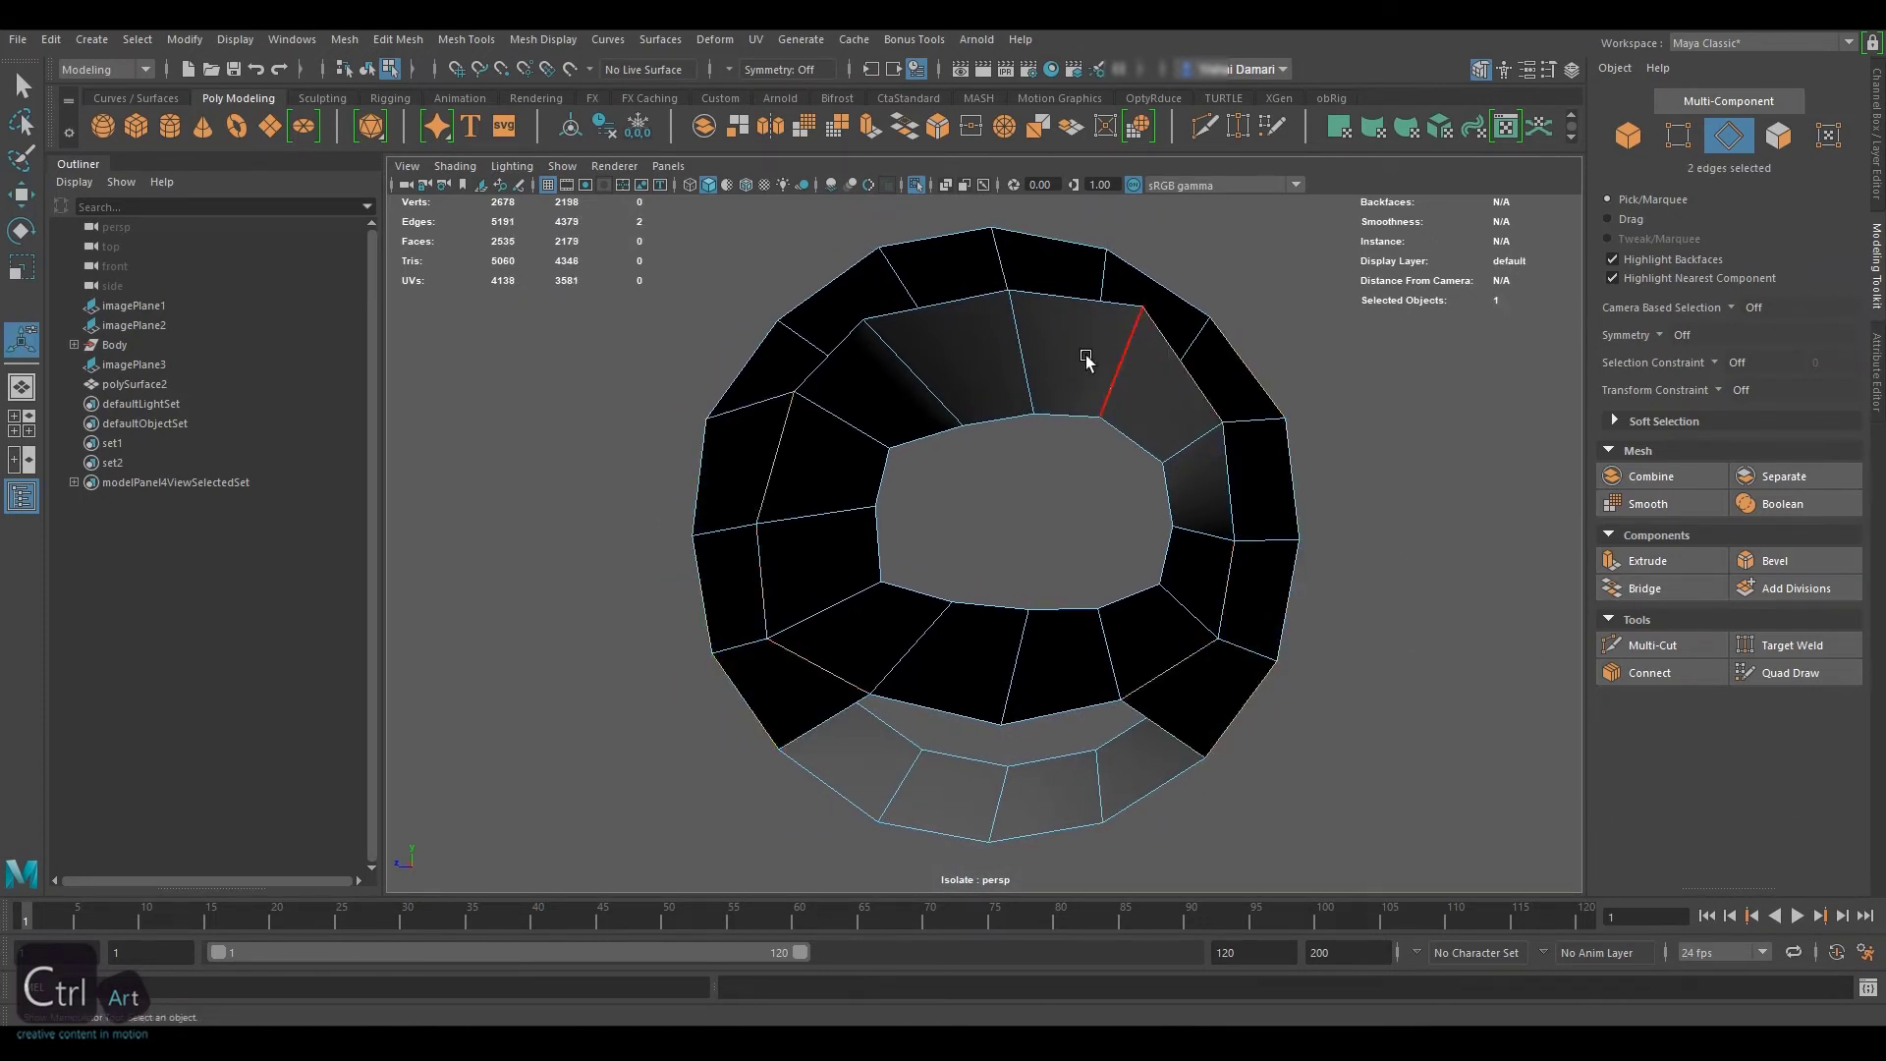
Bridge the remaining edge pairs along the upper and lower parts of the gap to close the ring
{"action": "left_click", "coordinate": [1157, 282], "text": "shift"}
{"action": "key", "text": "g"}
{"action": "left_click", "coordinate": [934, 305]}
{"action": "left_click", "coordinate": [831, 281], "text": "shift"}
{"action": "key", "text": "g"}
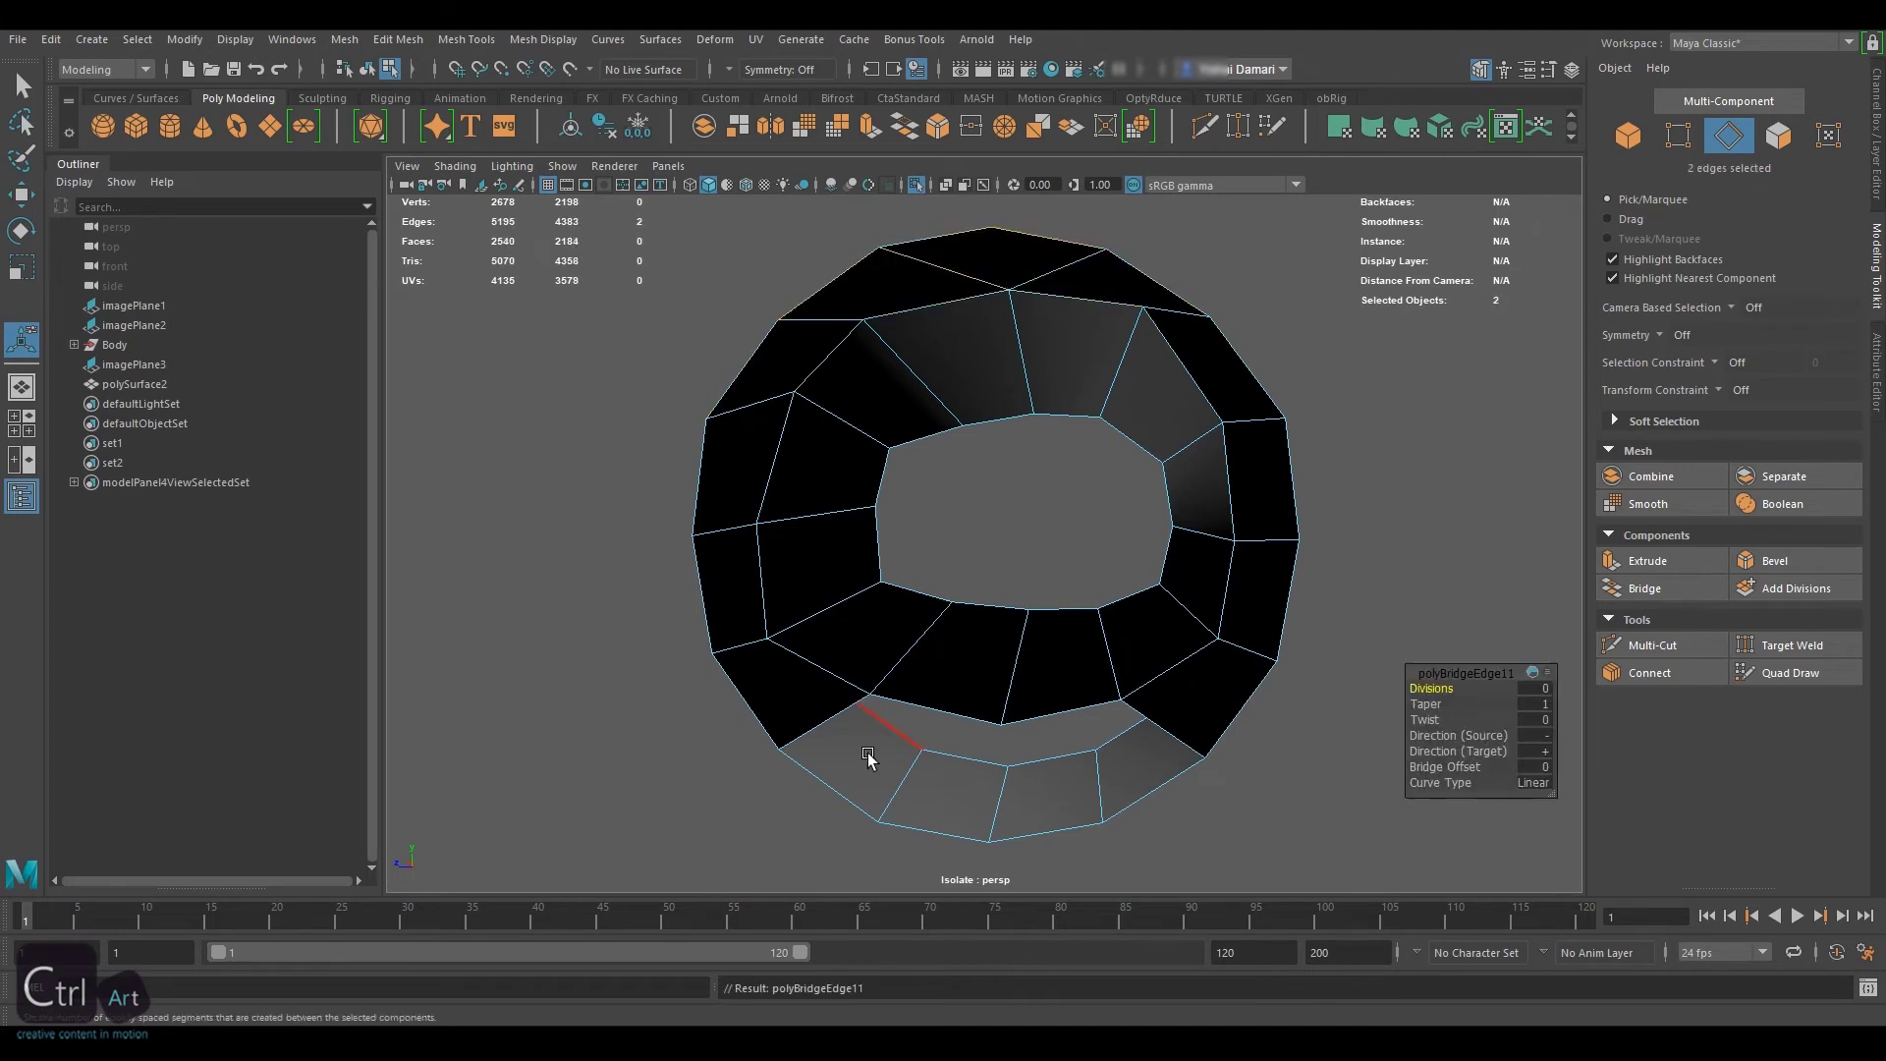
{"action": "left_click", "coordinate": [833, 786]}
{"action": "left_click", "coordinate": [931, 709], "text": "shift"}
{"action": "key", "text": "g"}
Move vertices on the bridged ring to even out its shape, and return to object selection
{"action": "right_click_drag", "start_coordinate": [1221, 668], "coordinate": [1179, 660], "text": "alt"}
{"action": "key", "text": "F9"}
{"action": "key", "text": "w"}
{"action": "left_click", "coordinate": [1106, 362]}
{"action": "left_click_drag", "start_coordinate": [1106, 361], "coordinate": [1120, 382]}
{"action": "left_click_drag", "start_coordinate": [892, 371], "coordinate": [831, 447]}
{"action": "left_click_drag", "start_coordinate": [1091, 663], "coordinate": [1098, 670]}
{"action": "left_click_drag", "start_coordinate": [892, 663], "coordinate": [885, 671]}
{"action": "left_click", "coordinate": [814, 617]}
{"action": "left_click_drag", "start_coordinate": [814, 617], "coordinate": [823, 626]}
{"action": "key", "text": "F8"}
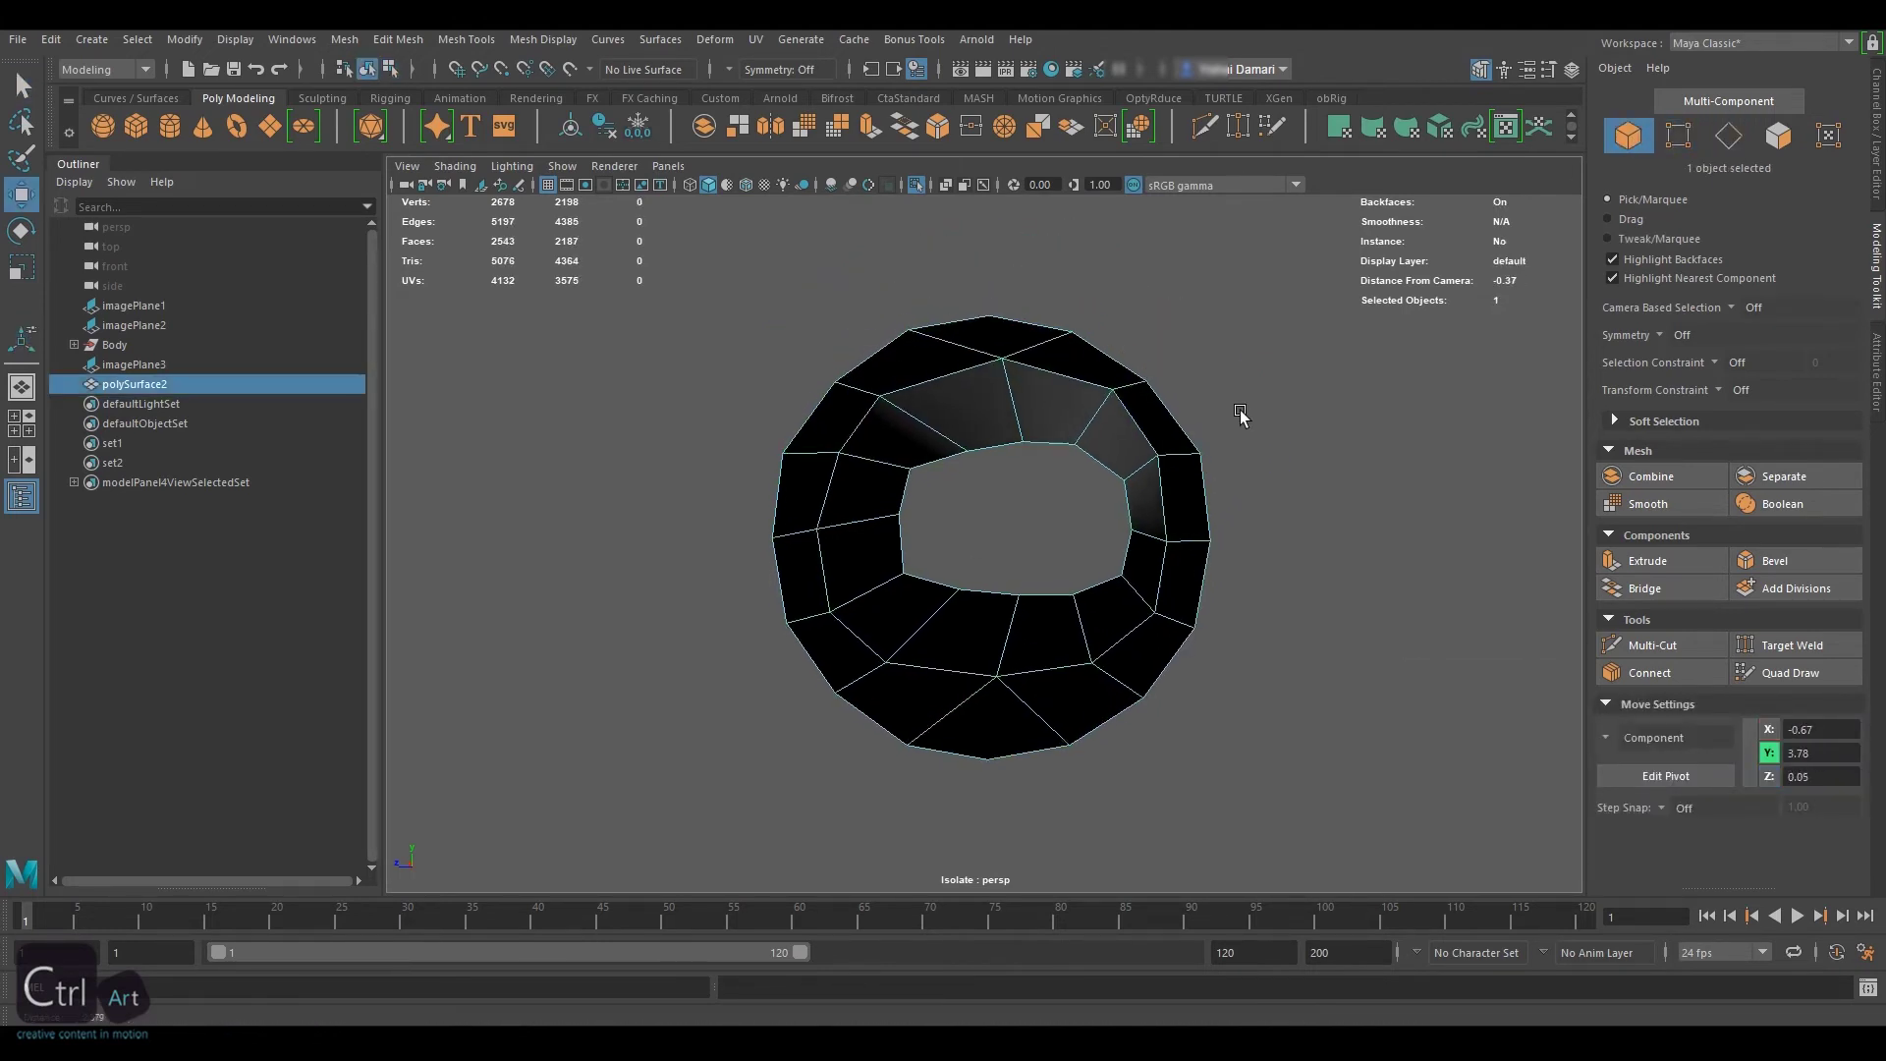
Exit isolation and delete the faces of the handless forearm's sleeve end on the opposite arm
{"action": "key", "text": "ctrl+1"}
{"action": "left_click_drag", "start_coordinate": [1385, 438], "coordinate": [848, 468], "text": "alt"}
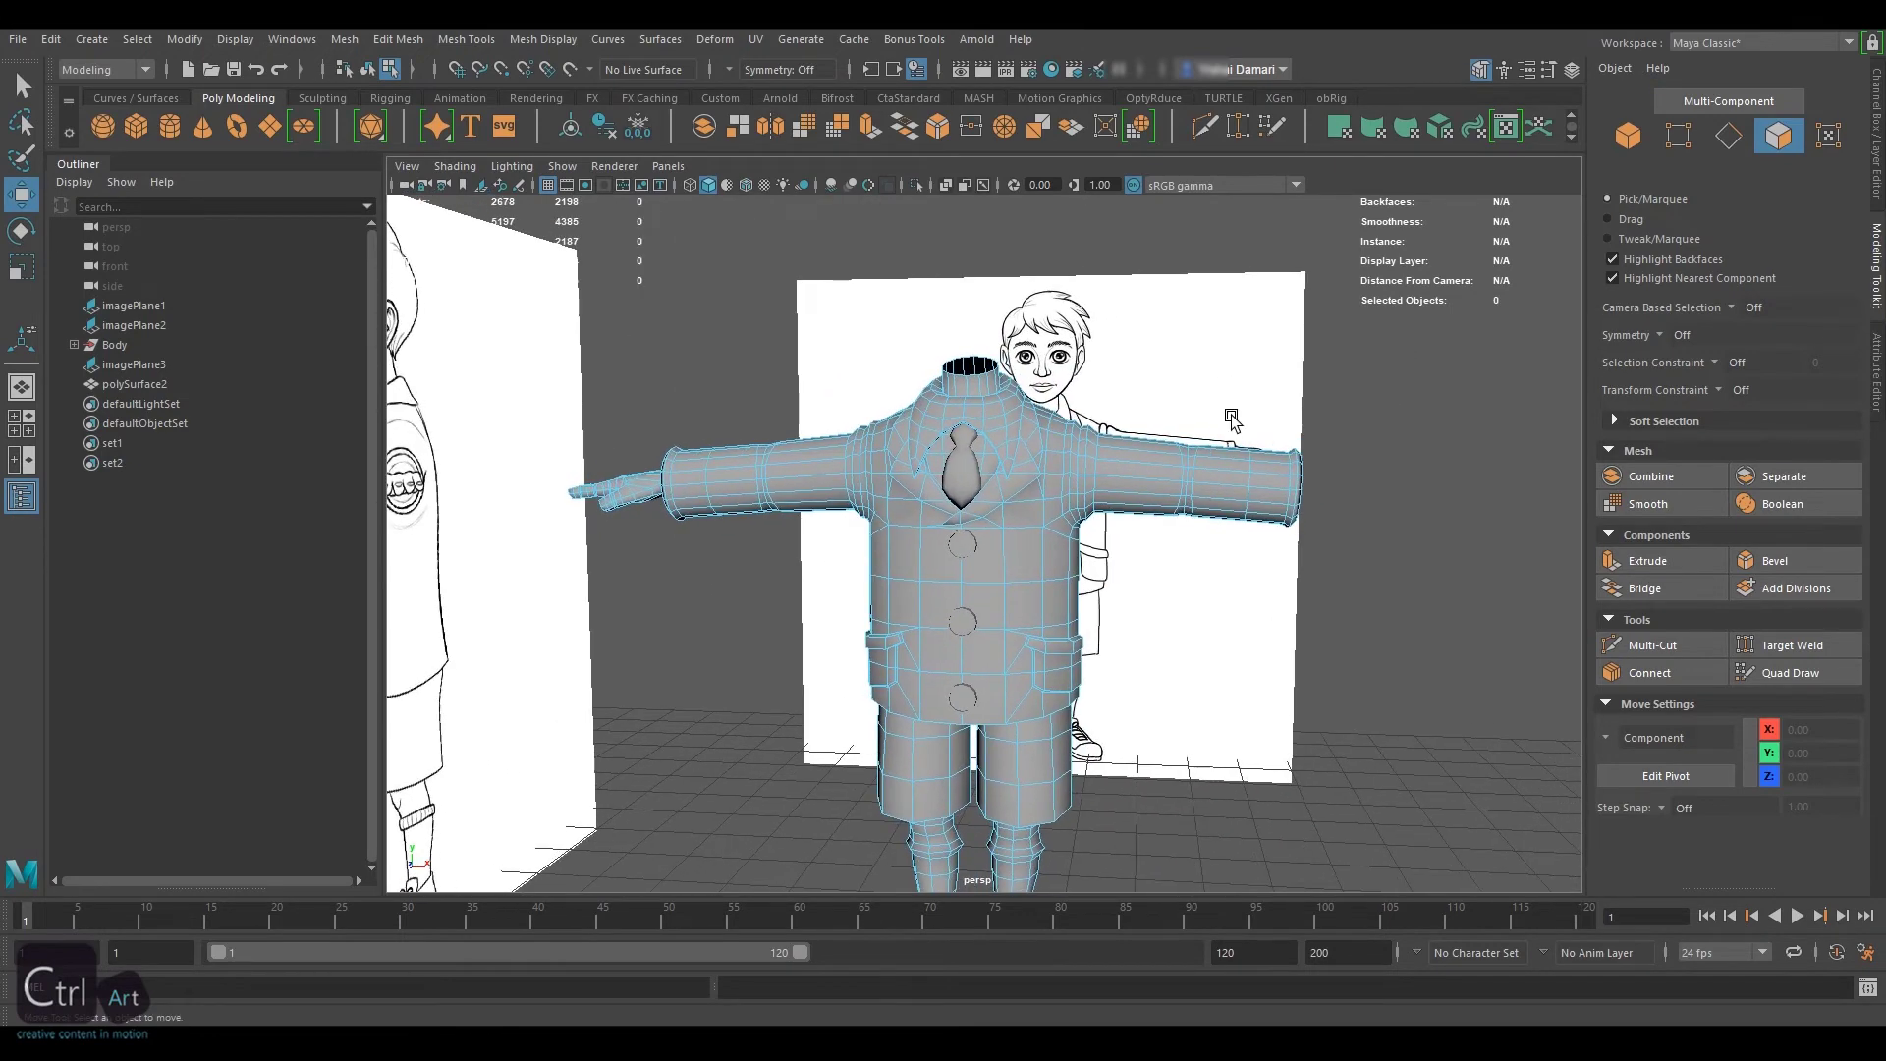
{"action": "left_click", "coordinate": [1204, 481]}
{"action": "key", "text": "Delete"}
{"action": "right_click_drag", "start_coordinate": [916, 511], "coordinate": [905, 472], "text": "alt"}
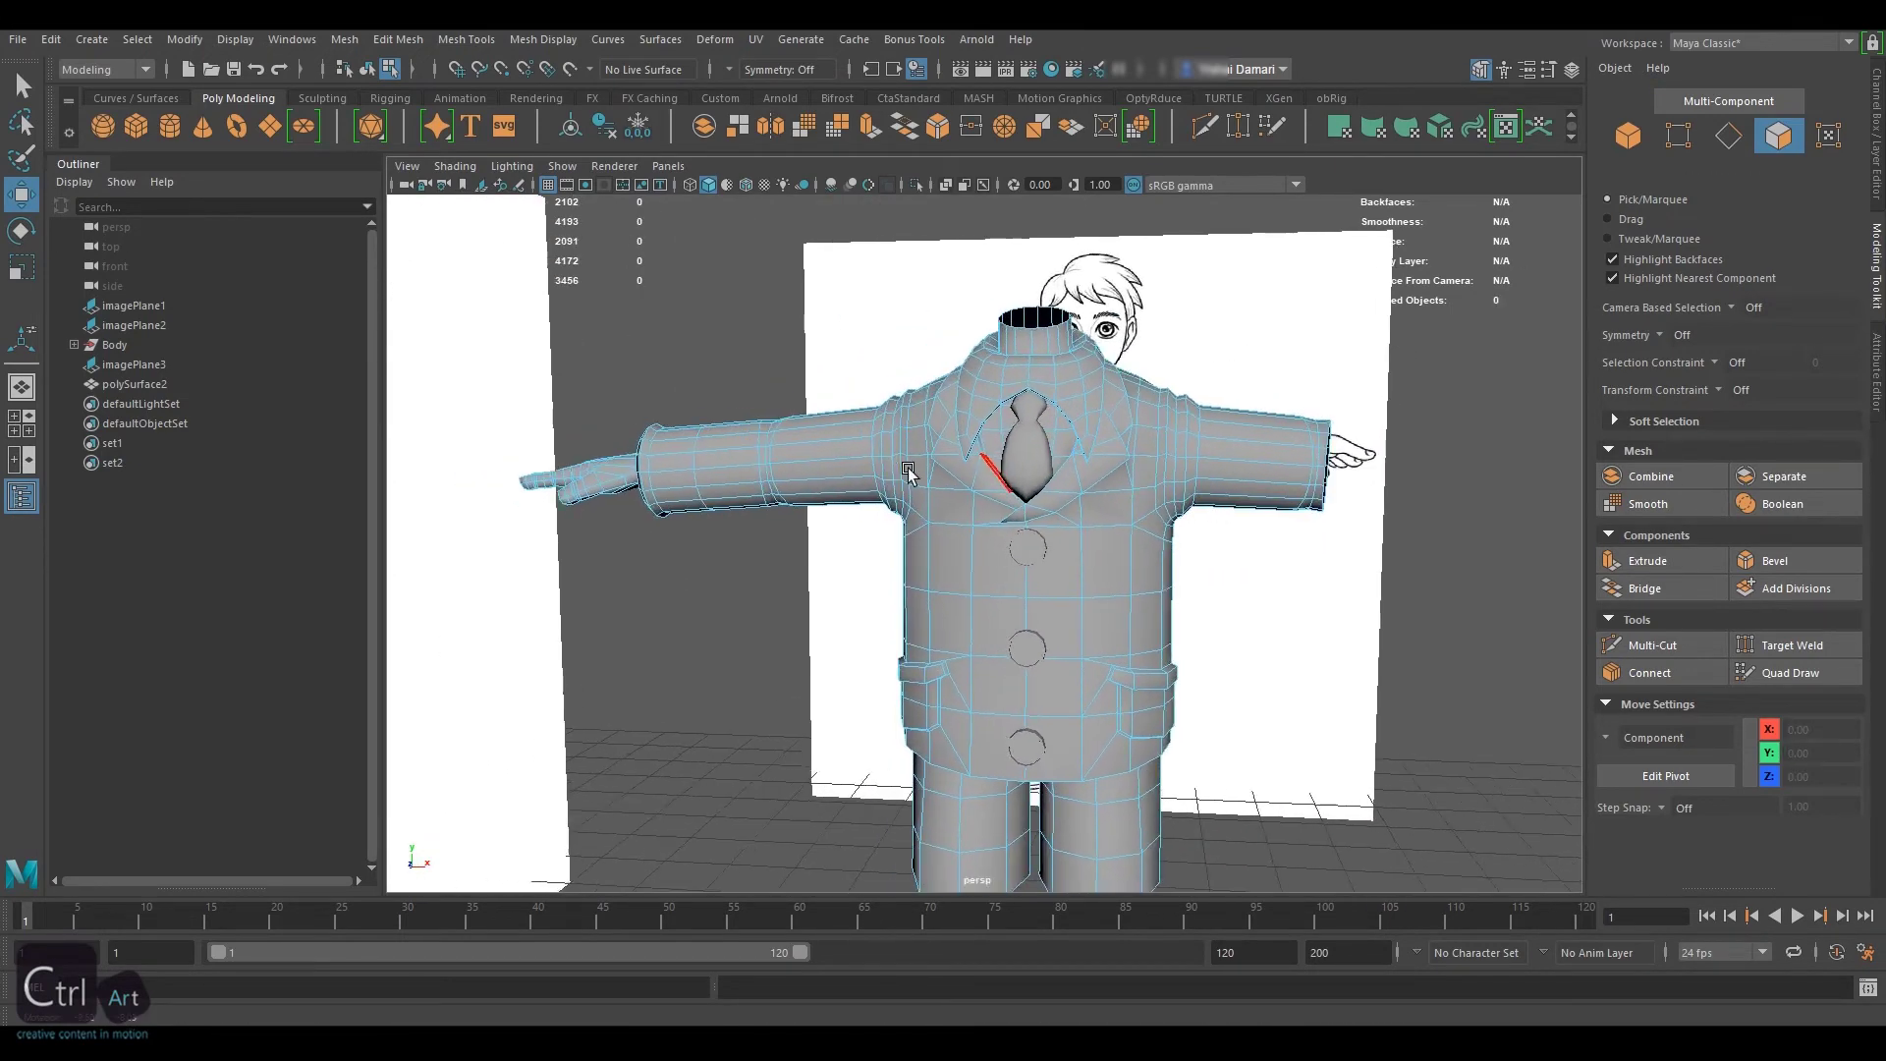
Select all faces of the finished hand and its forearm sleeve, checking the selection in isolation
{"action": "left_click_drag", "start_coordinate": [904, 471], "coordinate": [1037, 526], "text": "alt"}
{"action": "left_click_drag", "start_coordinate": [648, 395], "coordinate": [861, 605]}
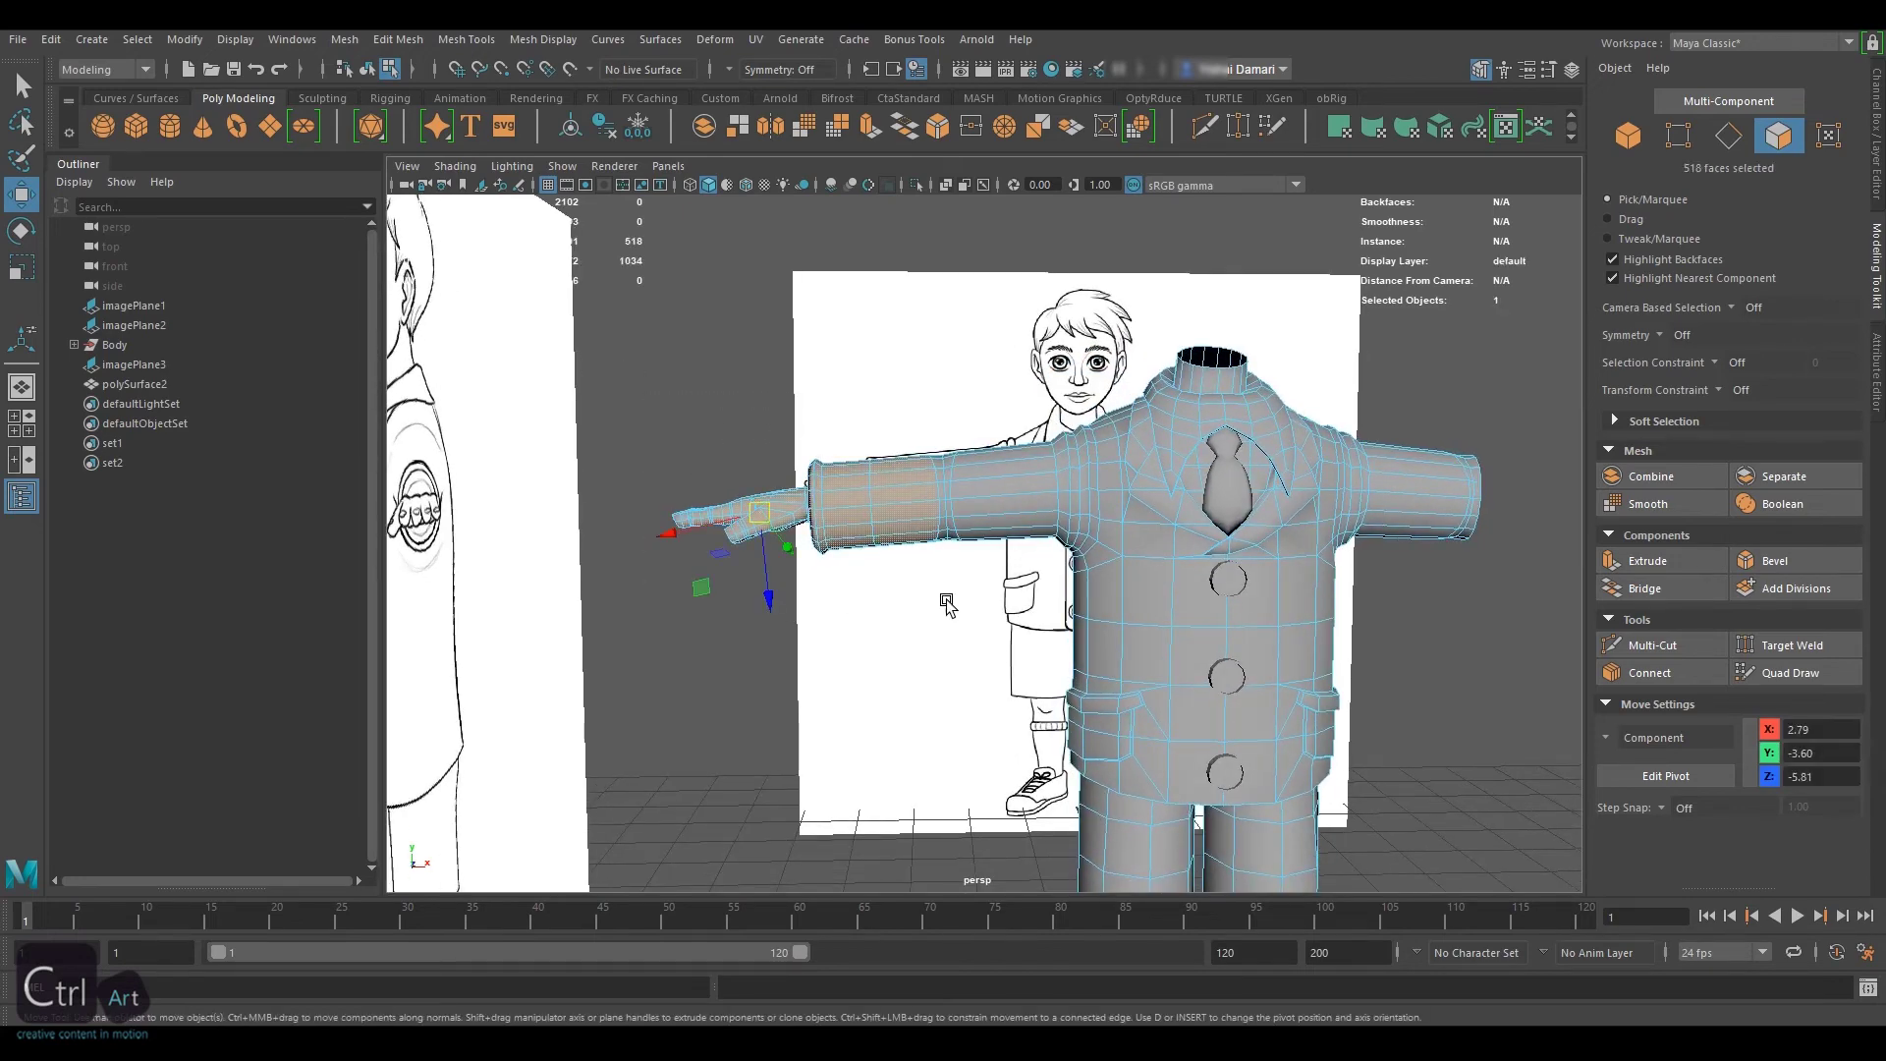
{"action": "key", "text": "ctrl+1"}
{"action": "left_click_drag", "start_coordinate": [973, 506], "coordinate": [1192, 488], "text": "alt"}
{"action": "key", "text": "ctrl+1"}
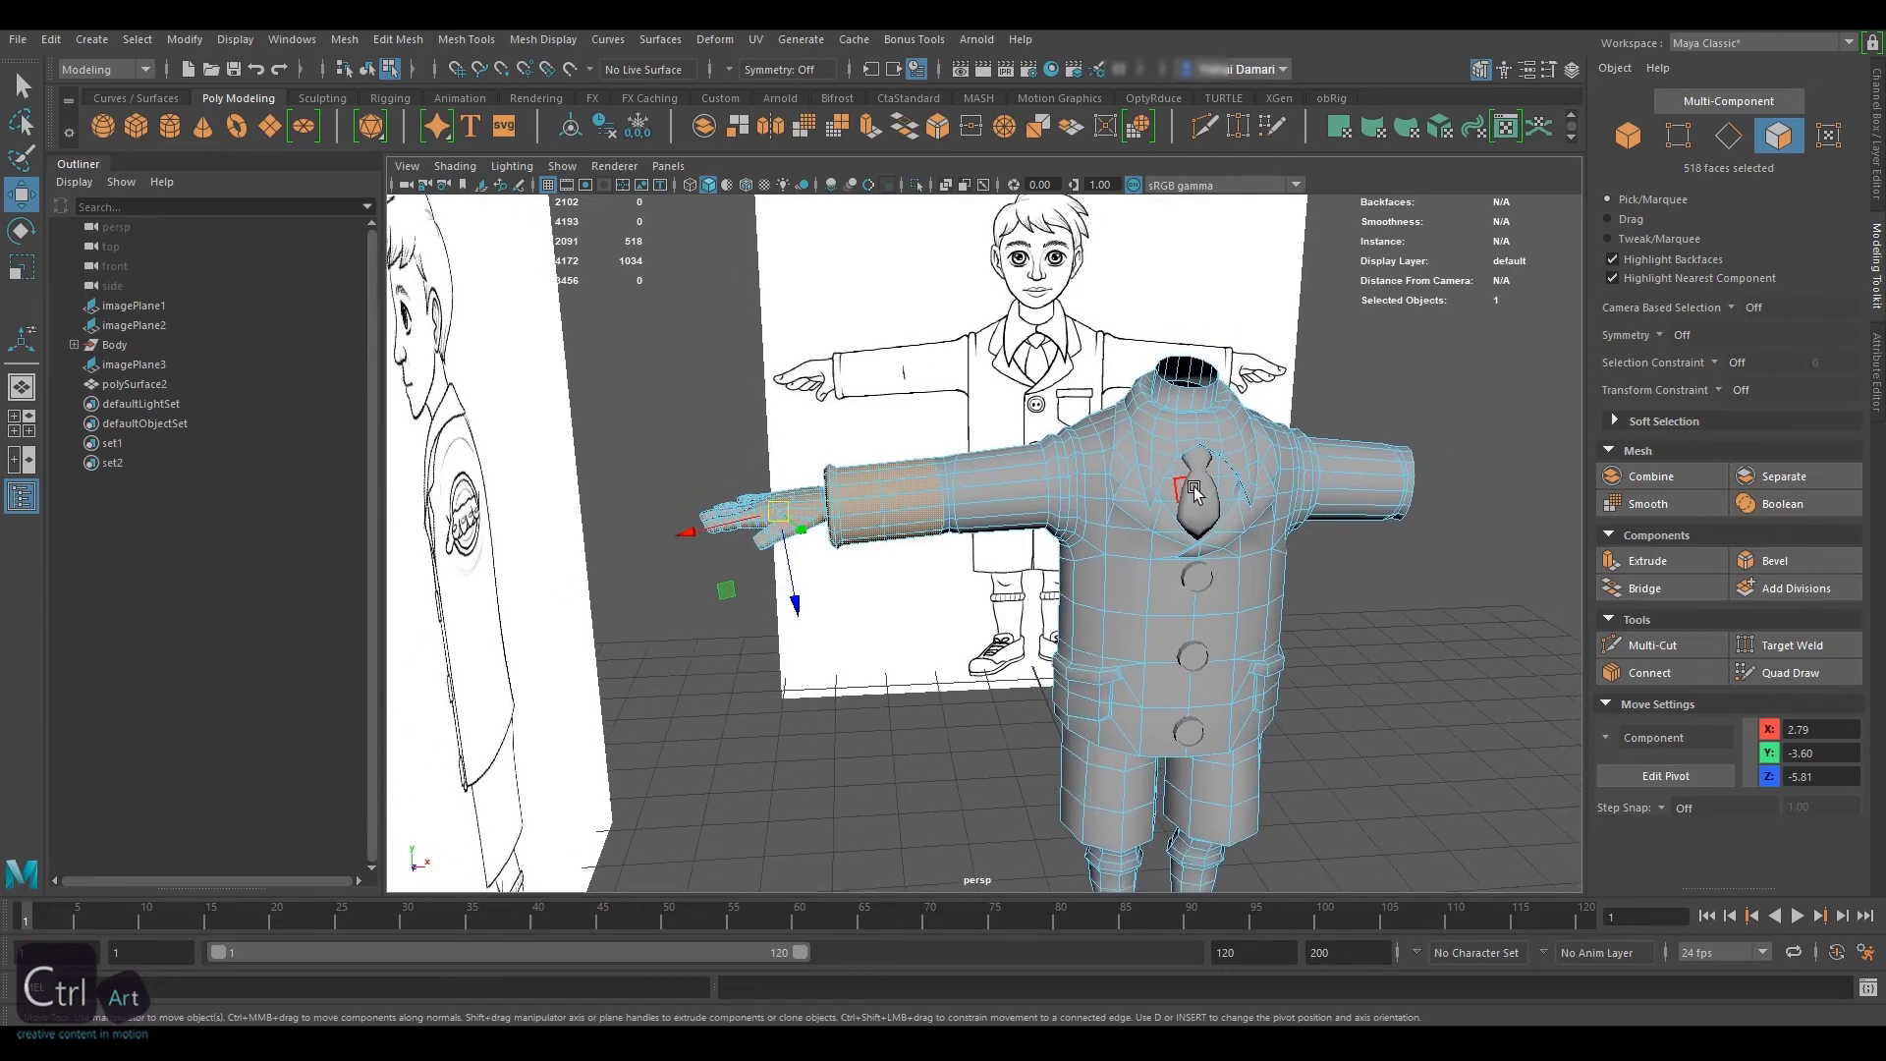
{"action": "middle_click_drag", "start_coordinate": [1192, 442], "coordinate": [1048, 391], "text": "alt"}
{"action": "left_click_drag", "start_coordinate": [1048, 391], "coordinate": [1076, 393], "text": "alt"}
Duplicate the selected hand and forearm faces as a separate mesh and select that copy
{"action": "left_click", "coordinate": [385, 46]}
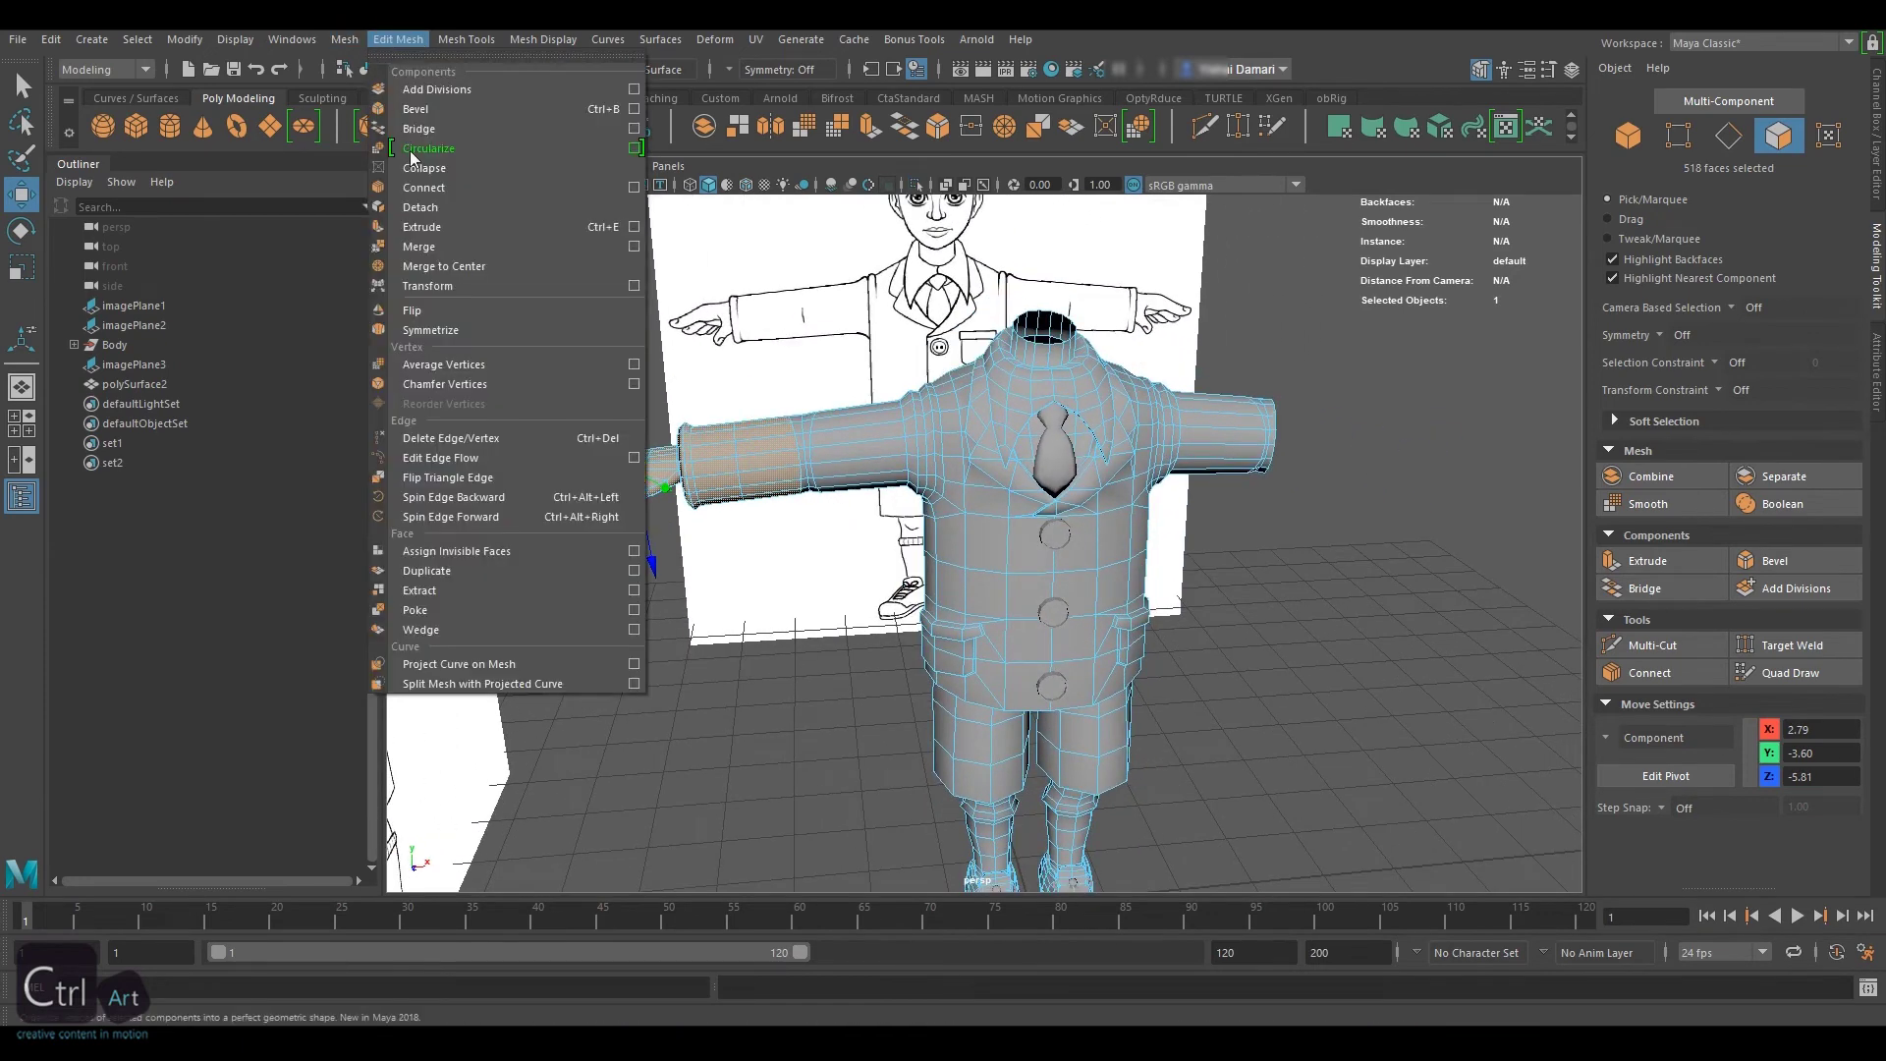
{"action": "left_click", "coordinate": [486, 568]}
{"action": "middle_click_drag", "start_coordinate": [1370, 595], "coordinate": [1350, 568], "text": "alt"}
{"action": "left_click", "coordinate": [1350, 568]}
{"action": "left_click", "coordinate": [700, 454]}
{"action": "key", "text": "F8"}
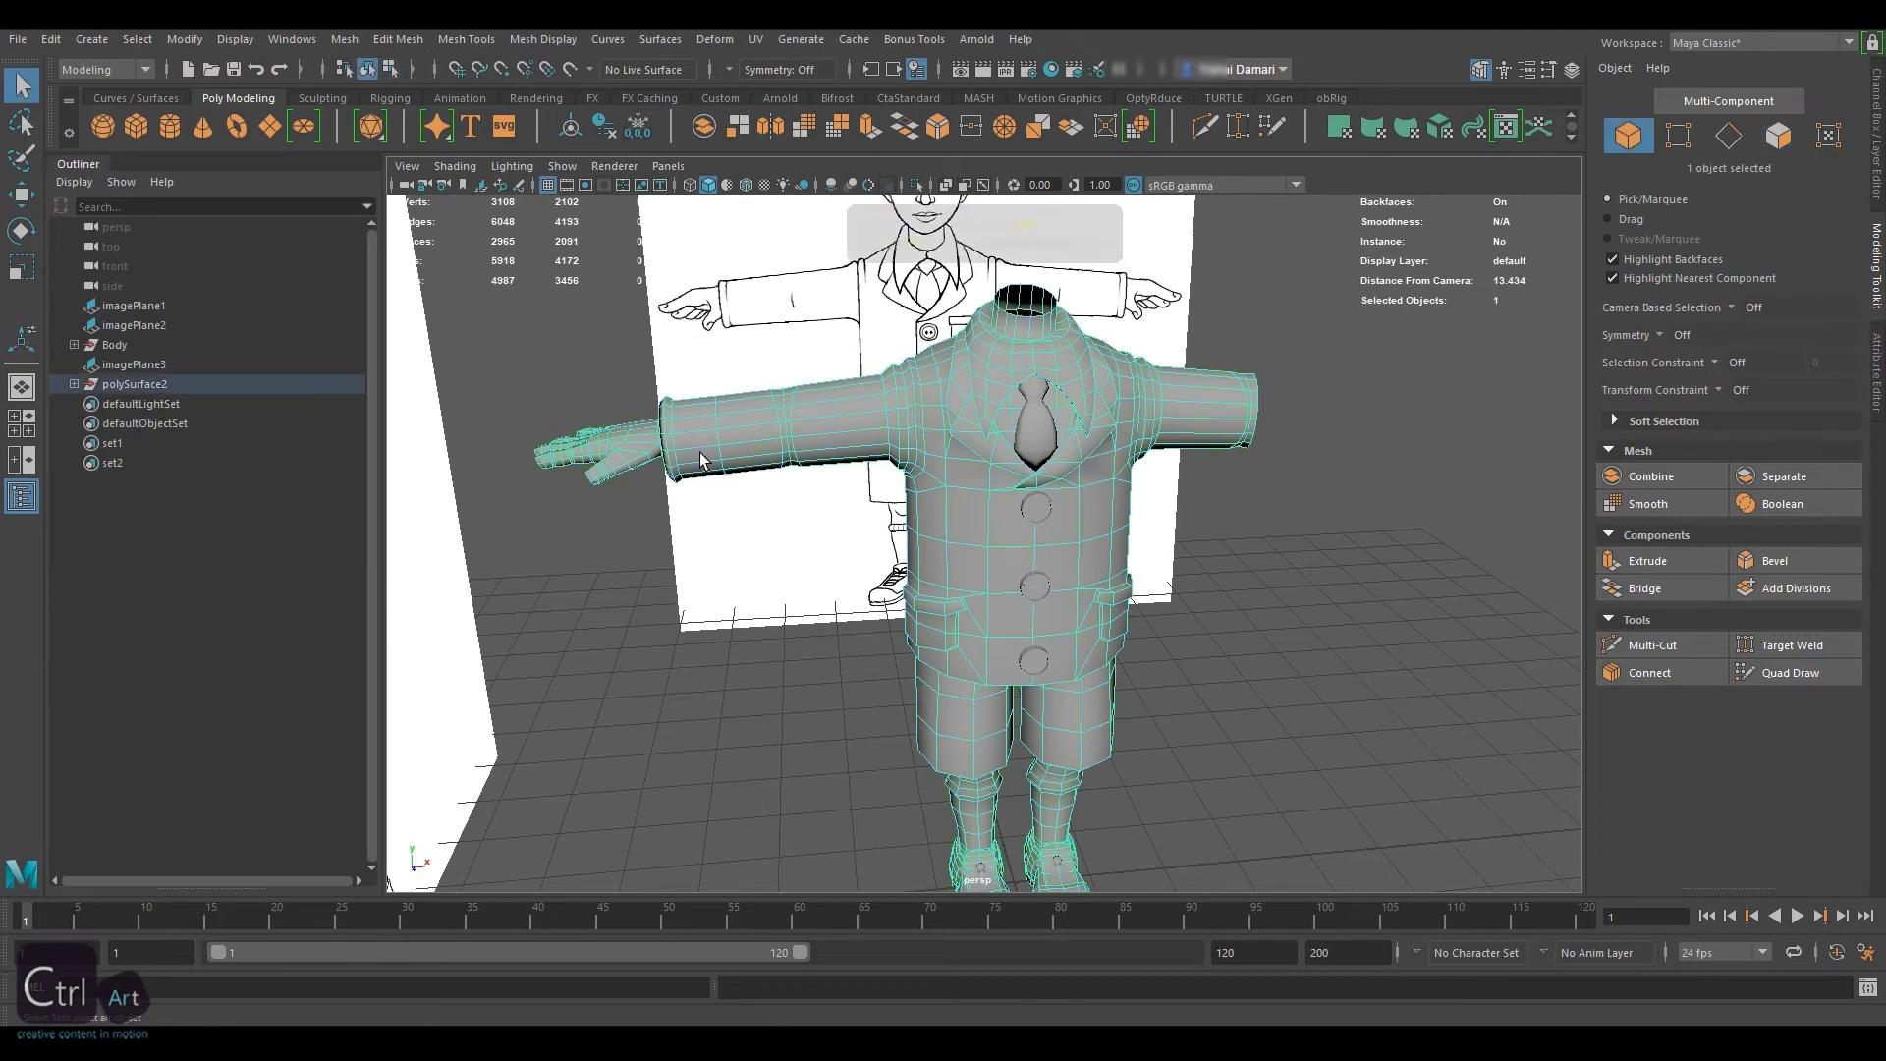
{"action": "left_click", "coordinate": [631, 433]}
{"action": "right_click_drag", "start_coordinate": [1214, 612], "coordinate": [1169, 604], "text": "alt"}
{"action": "key", "text": "w"}
{"action": "middle_click_drag", "start_coordinate": [1169, 604], "coordinate": [1119, 527], "text": "alt"}
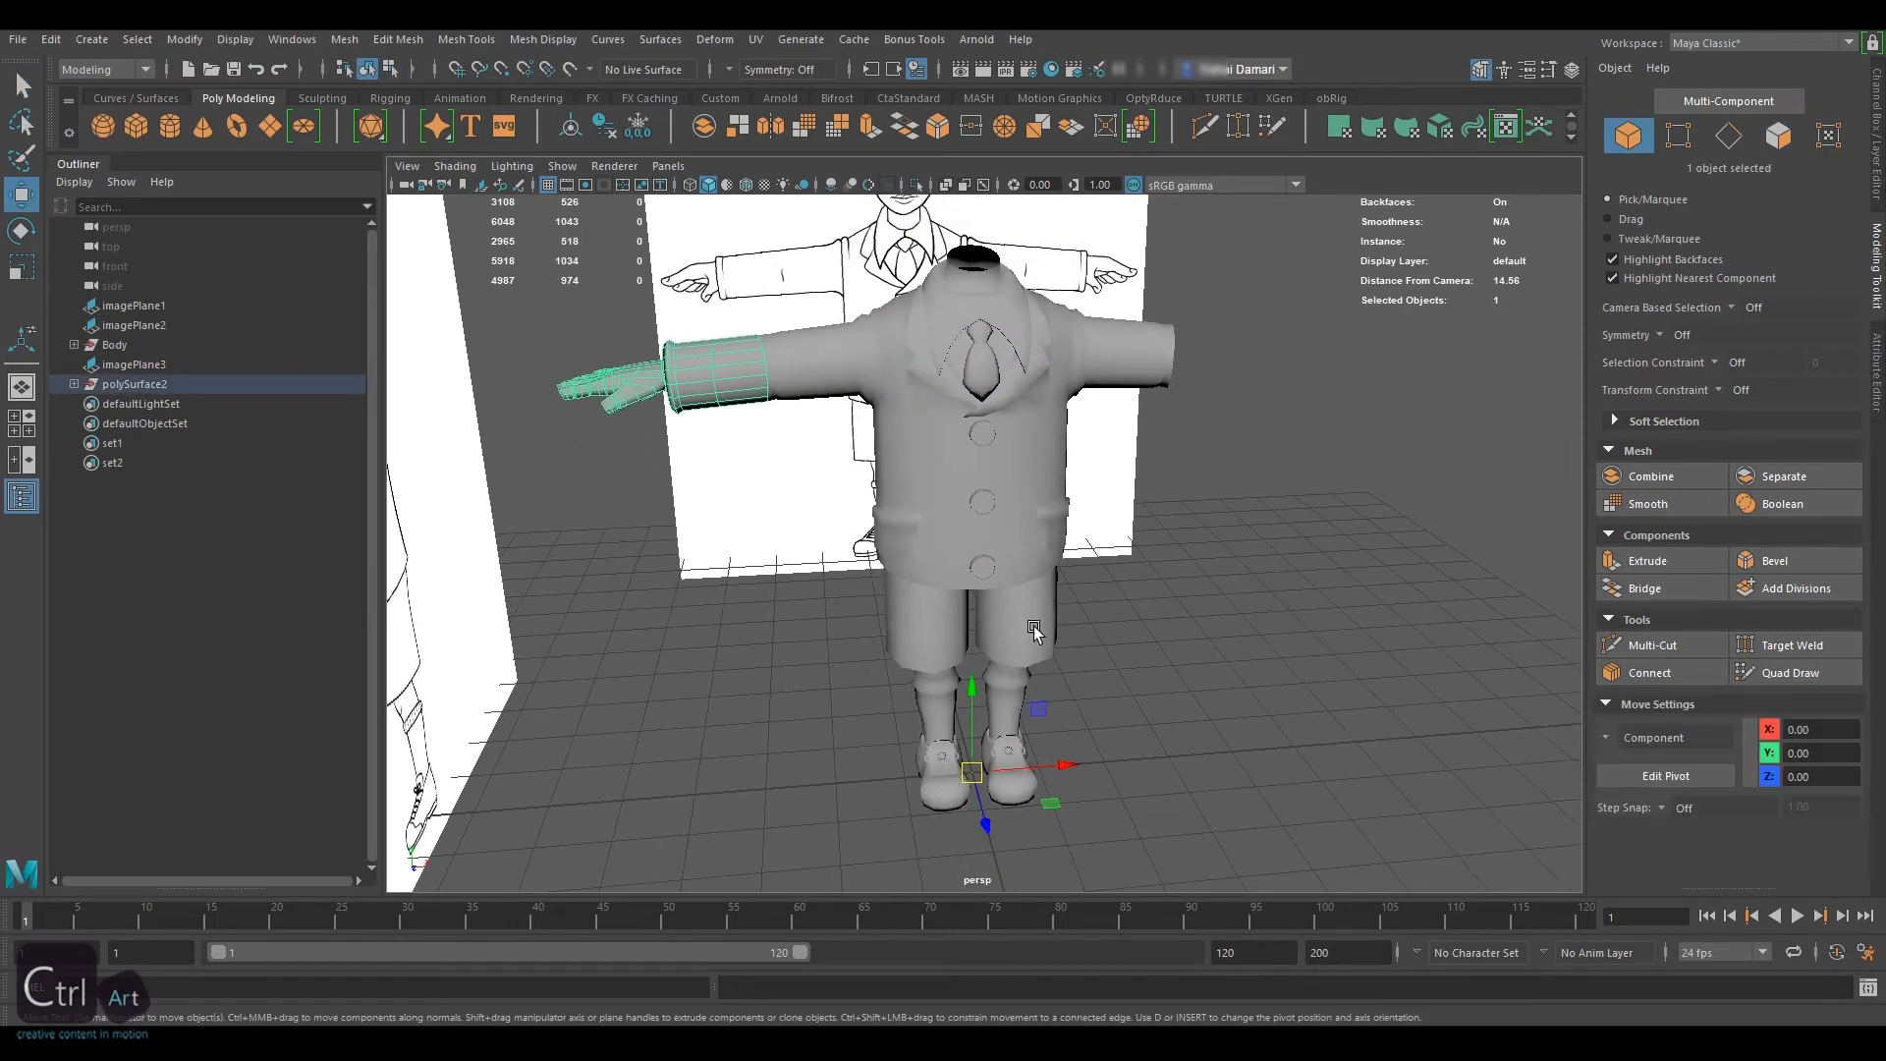
Freeze the transformations of the duplicated hand and forearm and delete all construction history
{"action": "left_click", "coordinate": [1577, 69]}
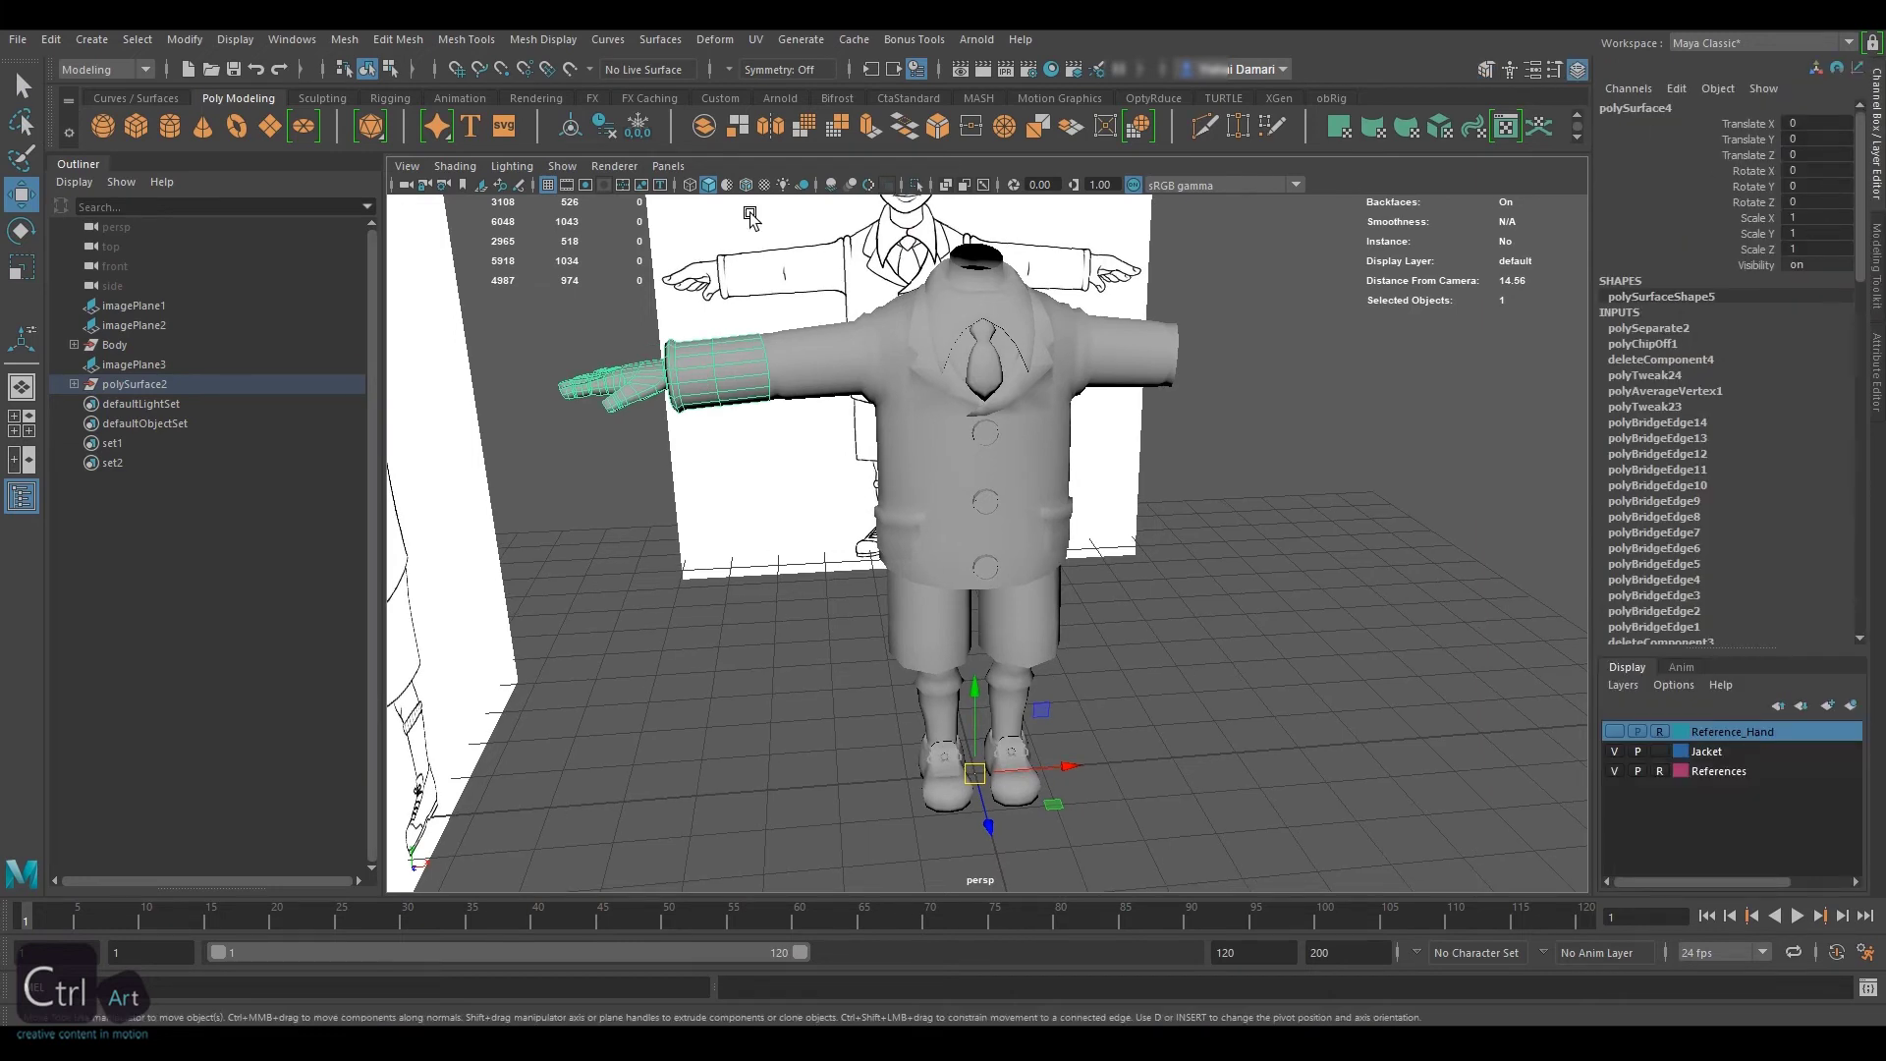
{"action": "left_click", "coordinate": [343, 39]}
{"action": "mouse_move", "coordinate": [185, 39]}
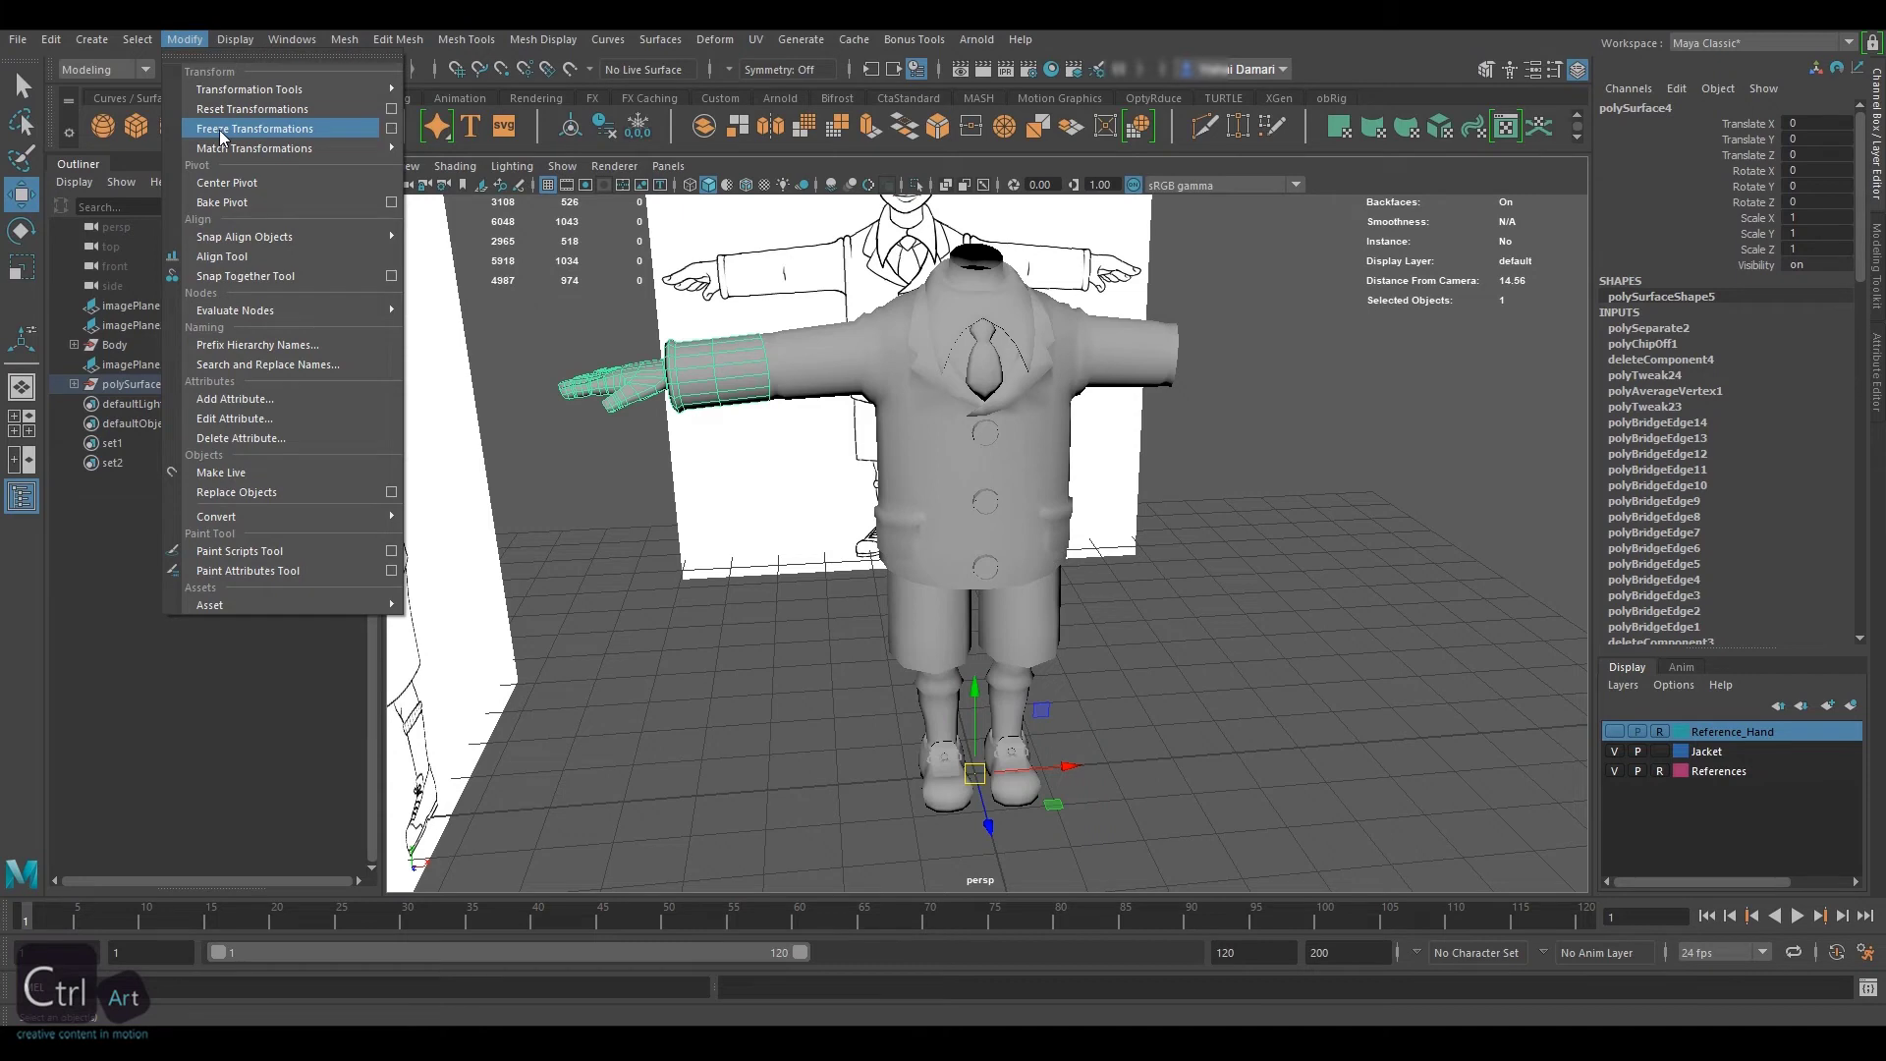
{"action": "left_click", "coordinate": [221, 129]}
{"action": "left_click", "coordinate": [51, 39]}
{"action": "mouse_move", "coordinate": [239, 287]}
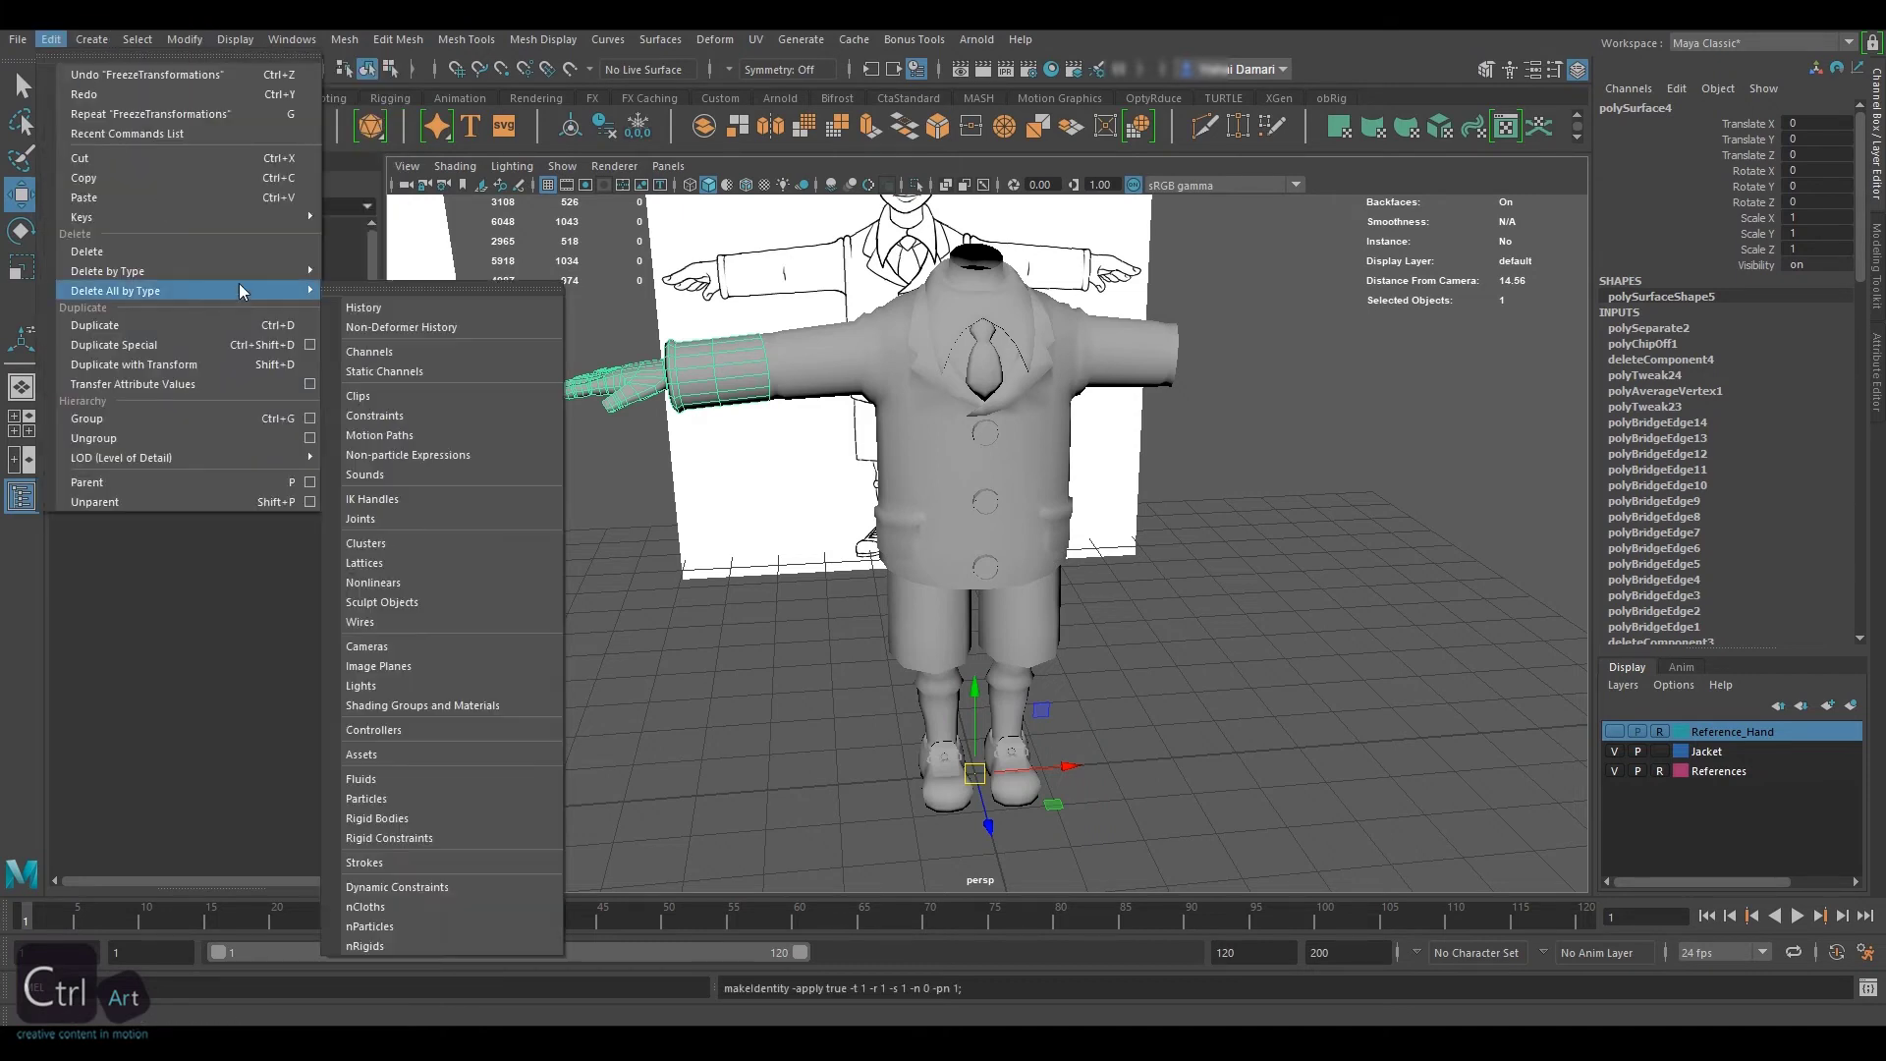
{"action": "left_click", "coordinate": [366, 310]}
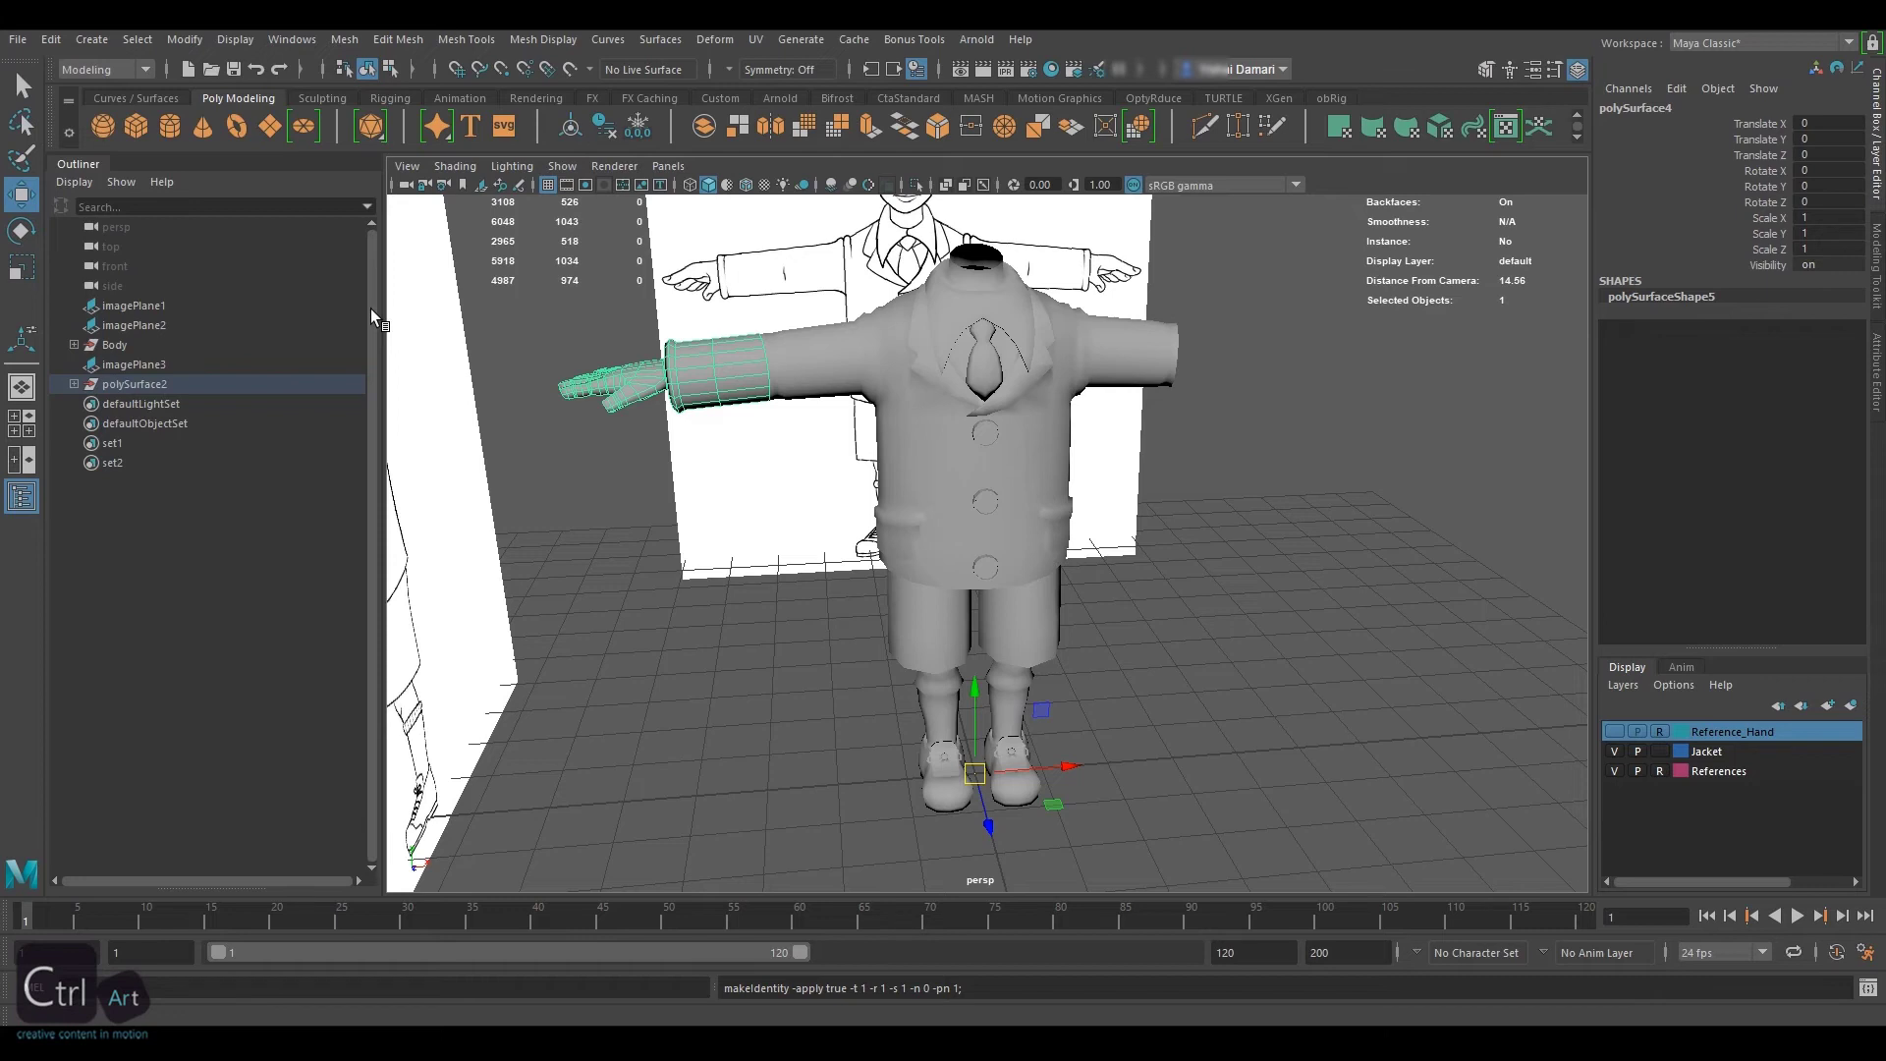
Mirror the duplicated forearm to the other side with a Scale X of -1 and freeze its transformations
{"action": "double_click", "coordinate": [1812, 218]}
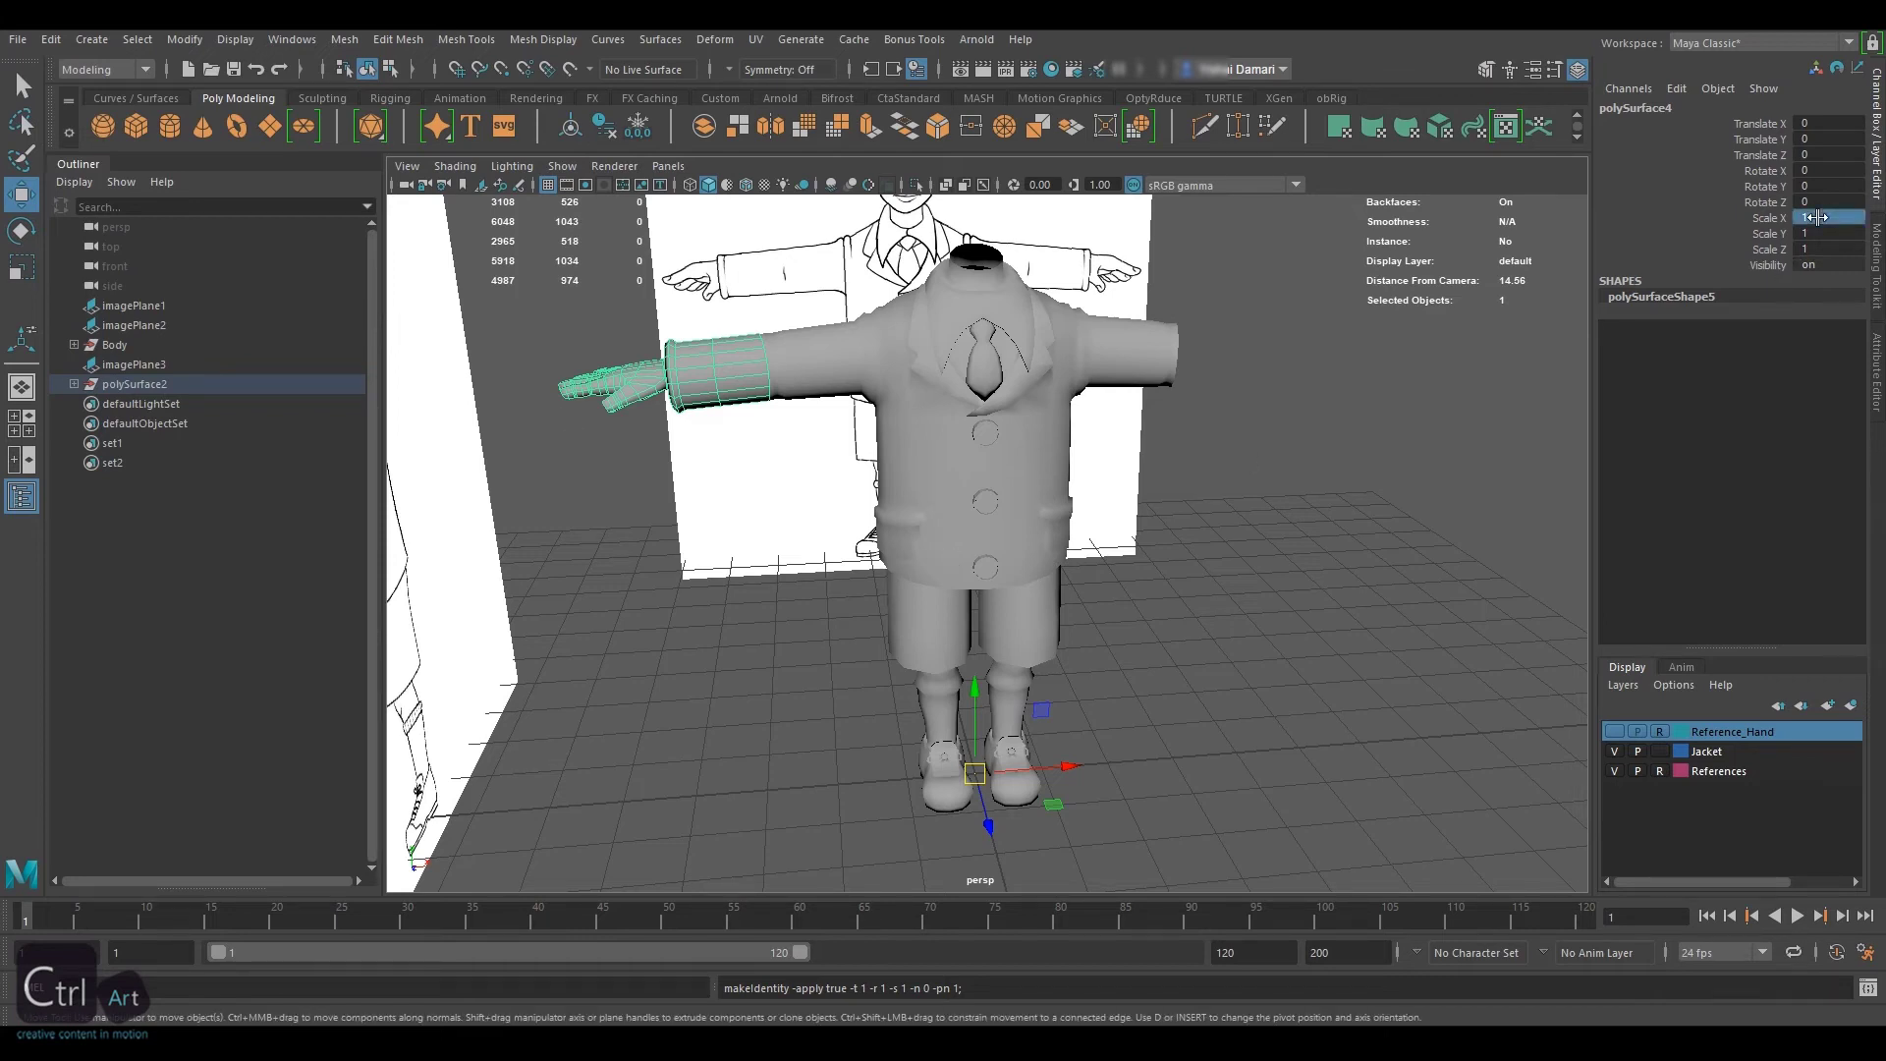
{"action": "key", "text": "Return"}
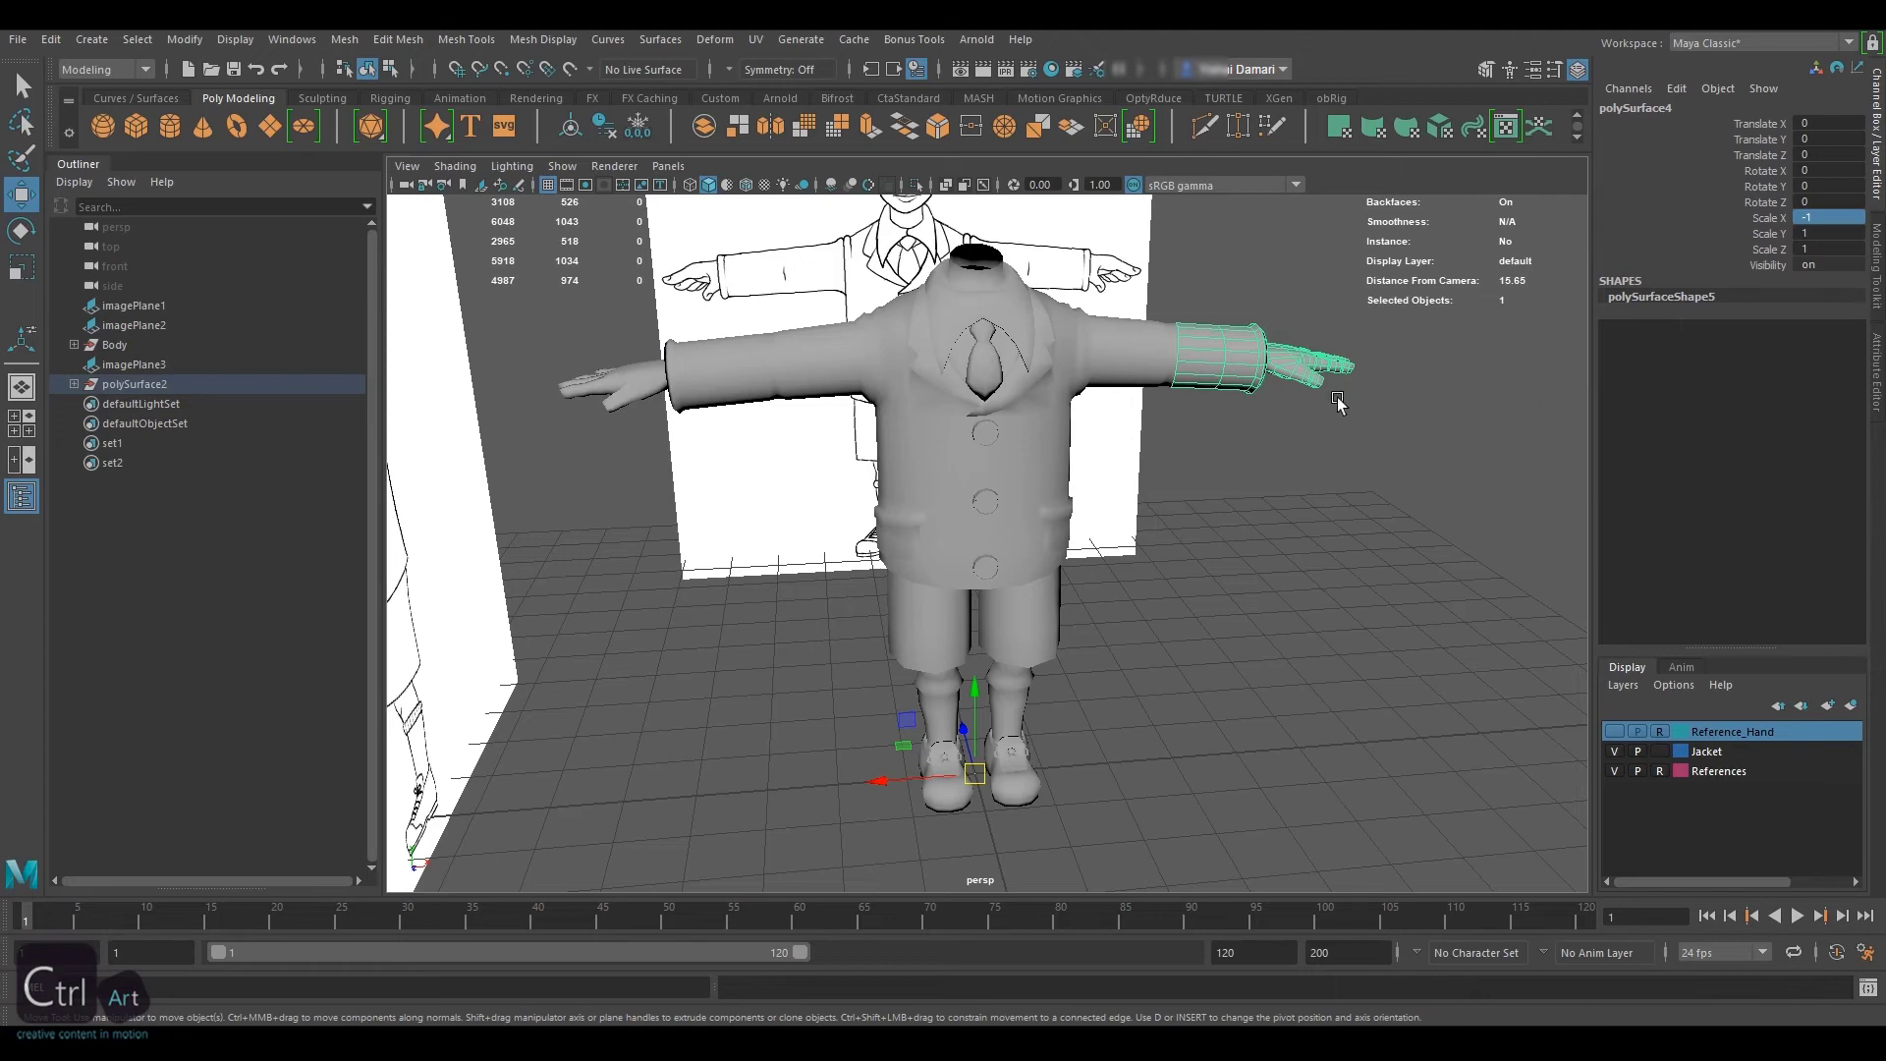
{"action": "left_click", "coordinate": [198, 40]}
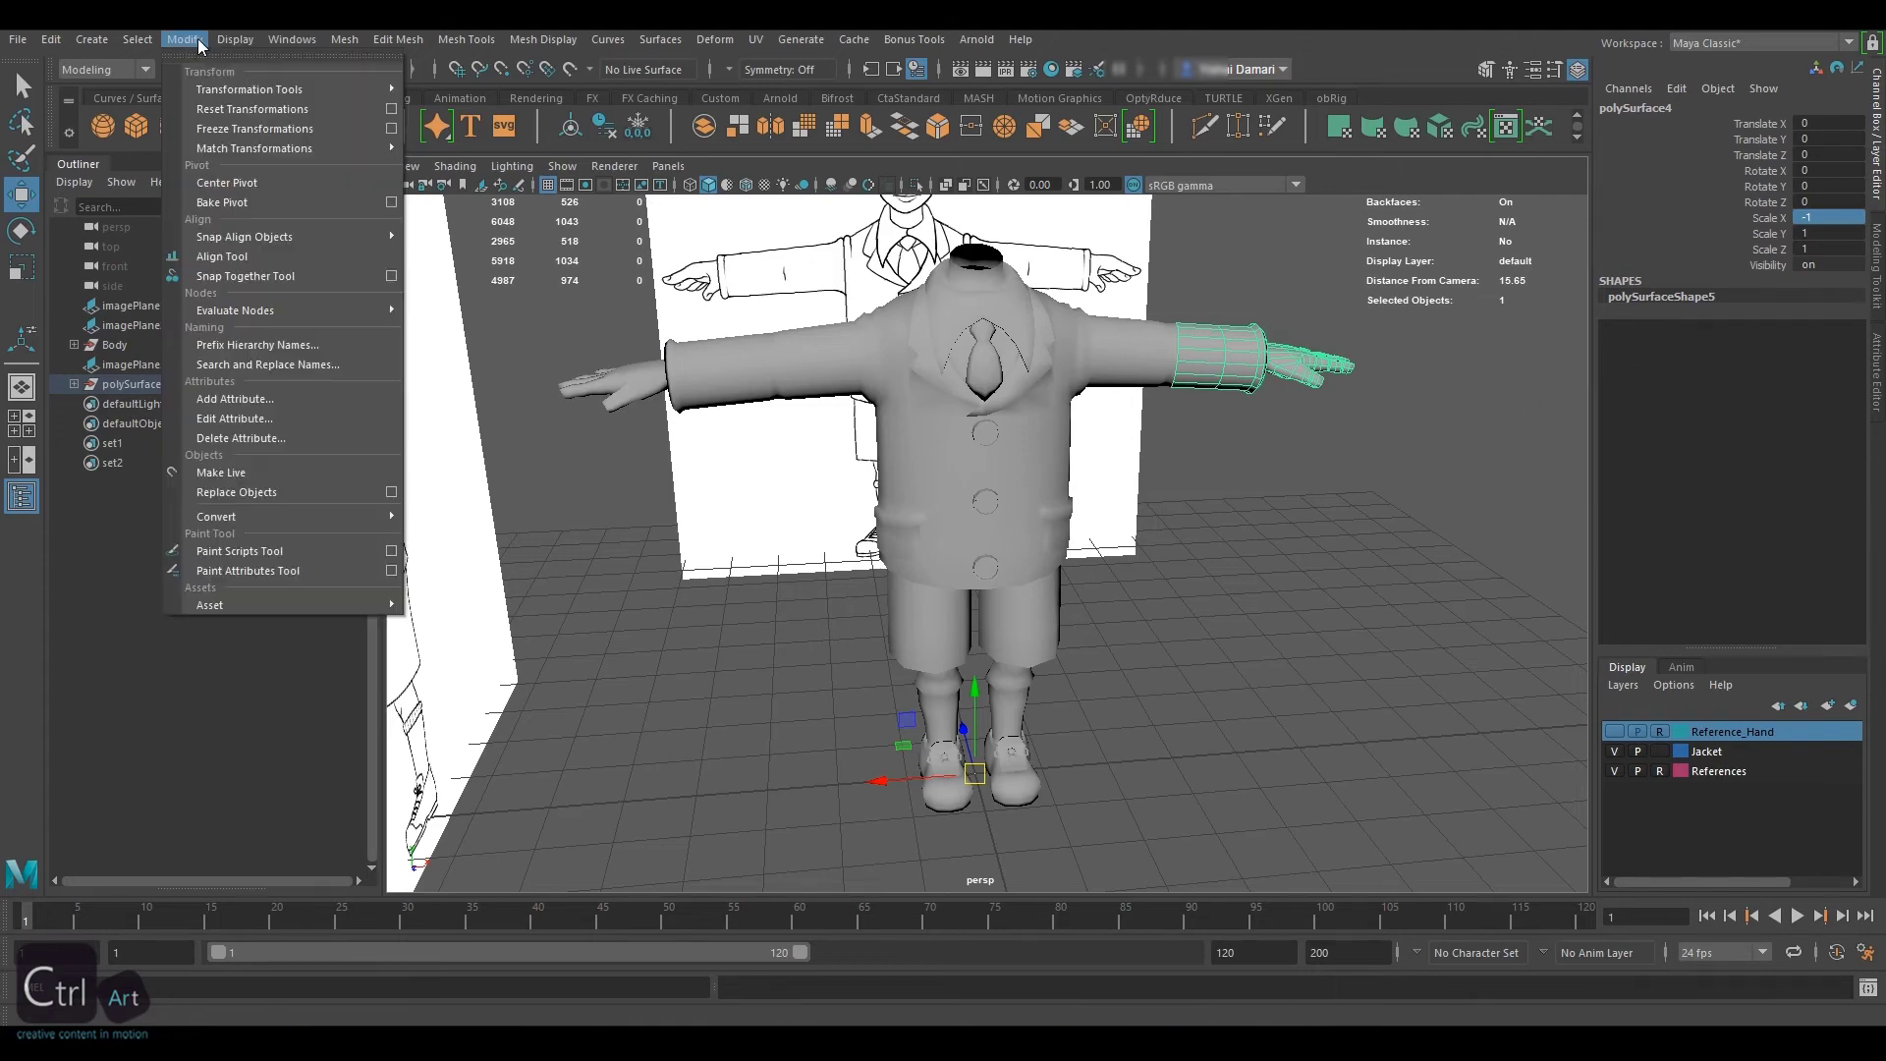
{"action": "left_click", "coordinate": [221, 129]}
Select the mirrored forearm together with the body mesh and combine them into one object
{"action": "left_click_drag", "start_coordinate": [1284, 388], "coordinate": [1162, 362], "text": "alt"}
{"action": "left_click", "coordinate": [1163, 364], "text": "shift"}
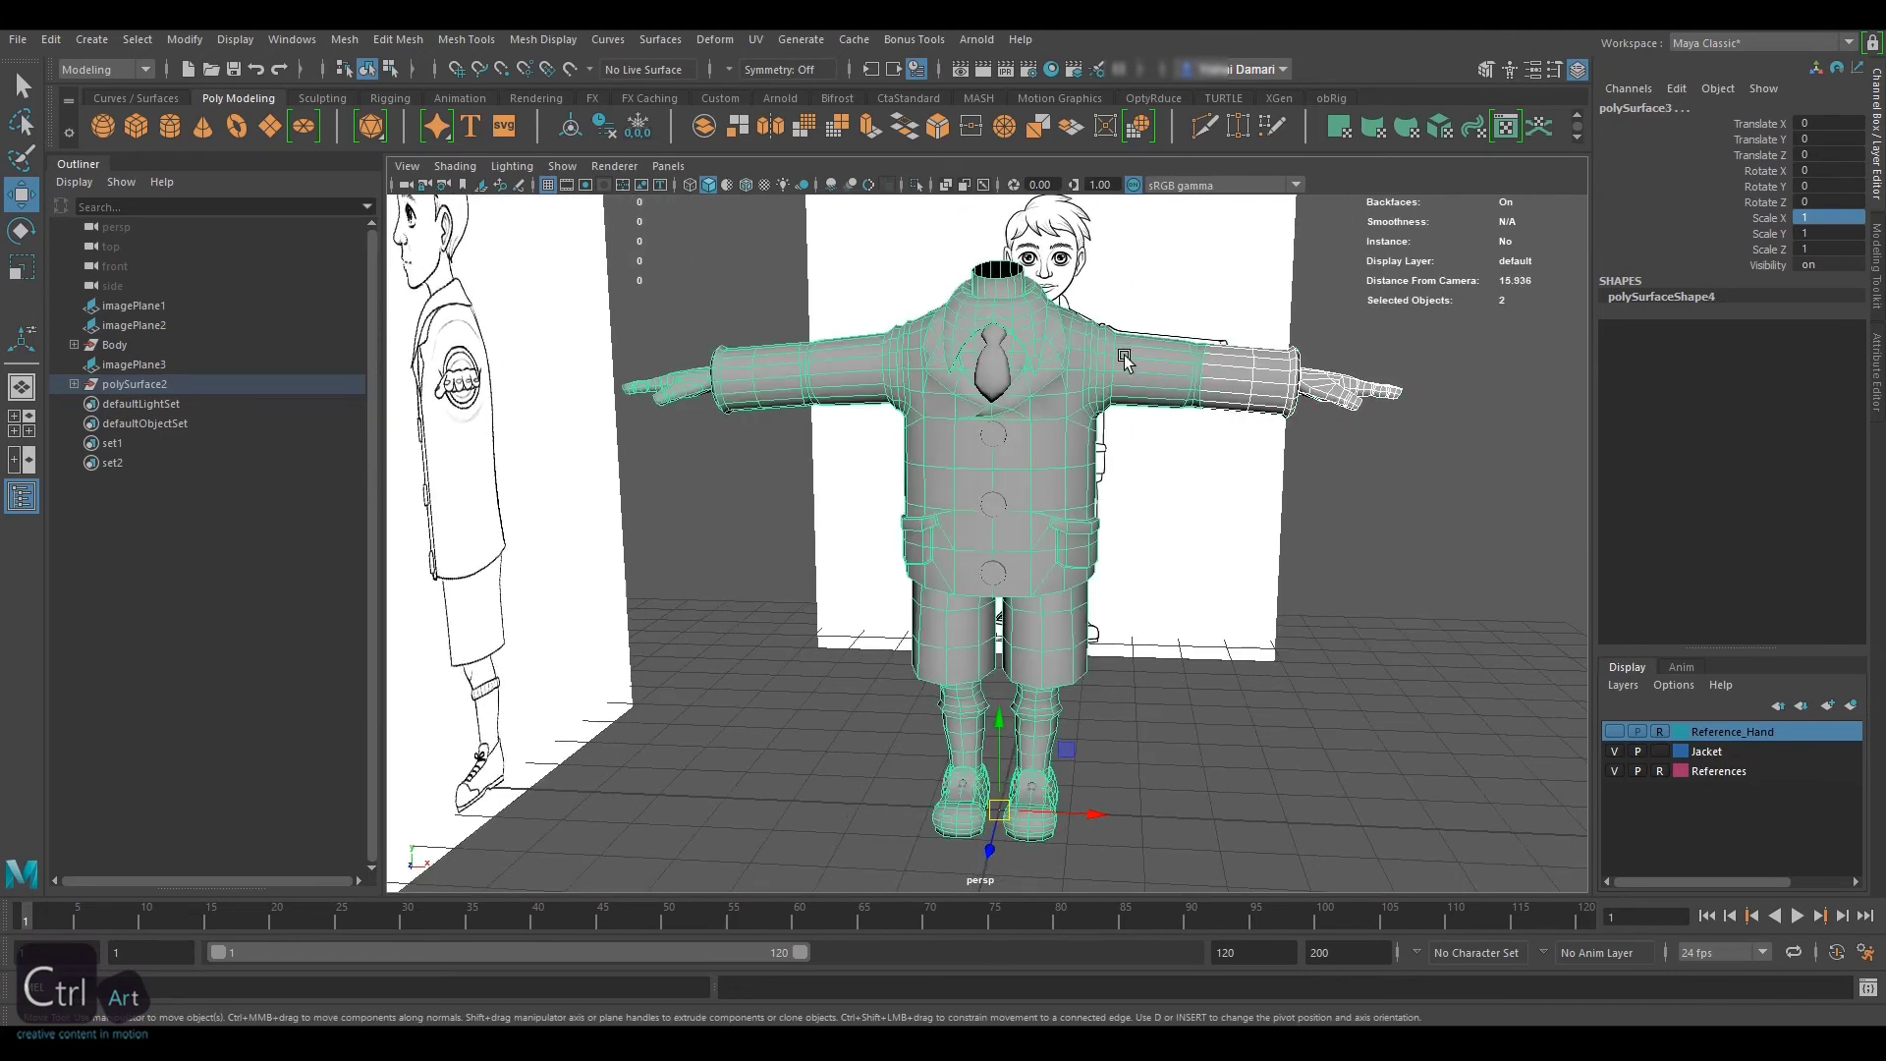
{"action": "key", "text": "f"}
{"action": "left_click", "coordinate": [344, 41]}
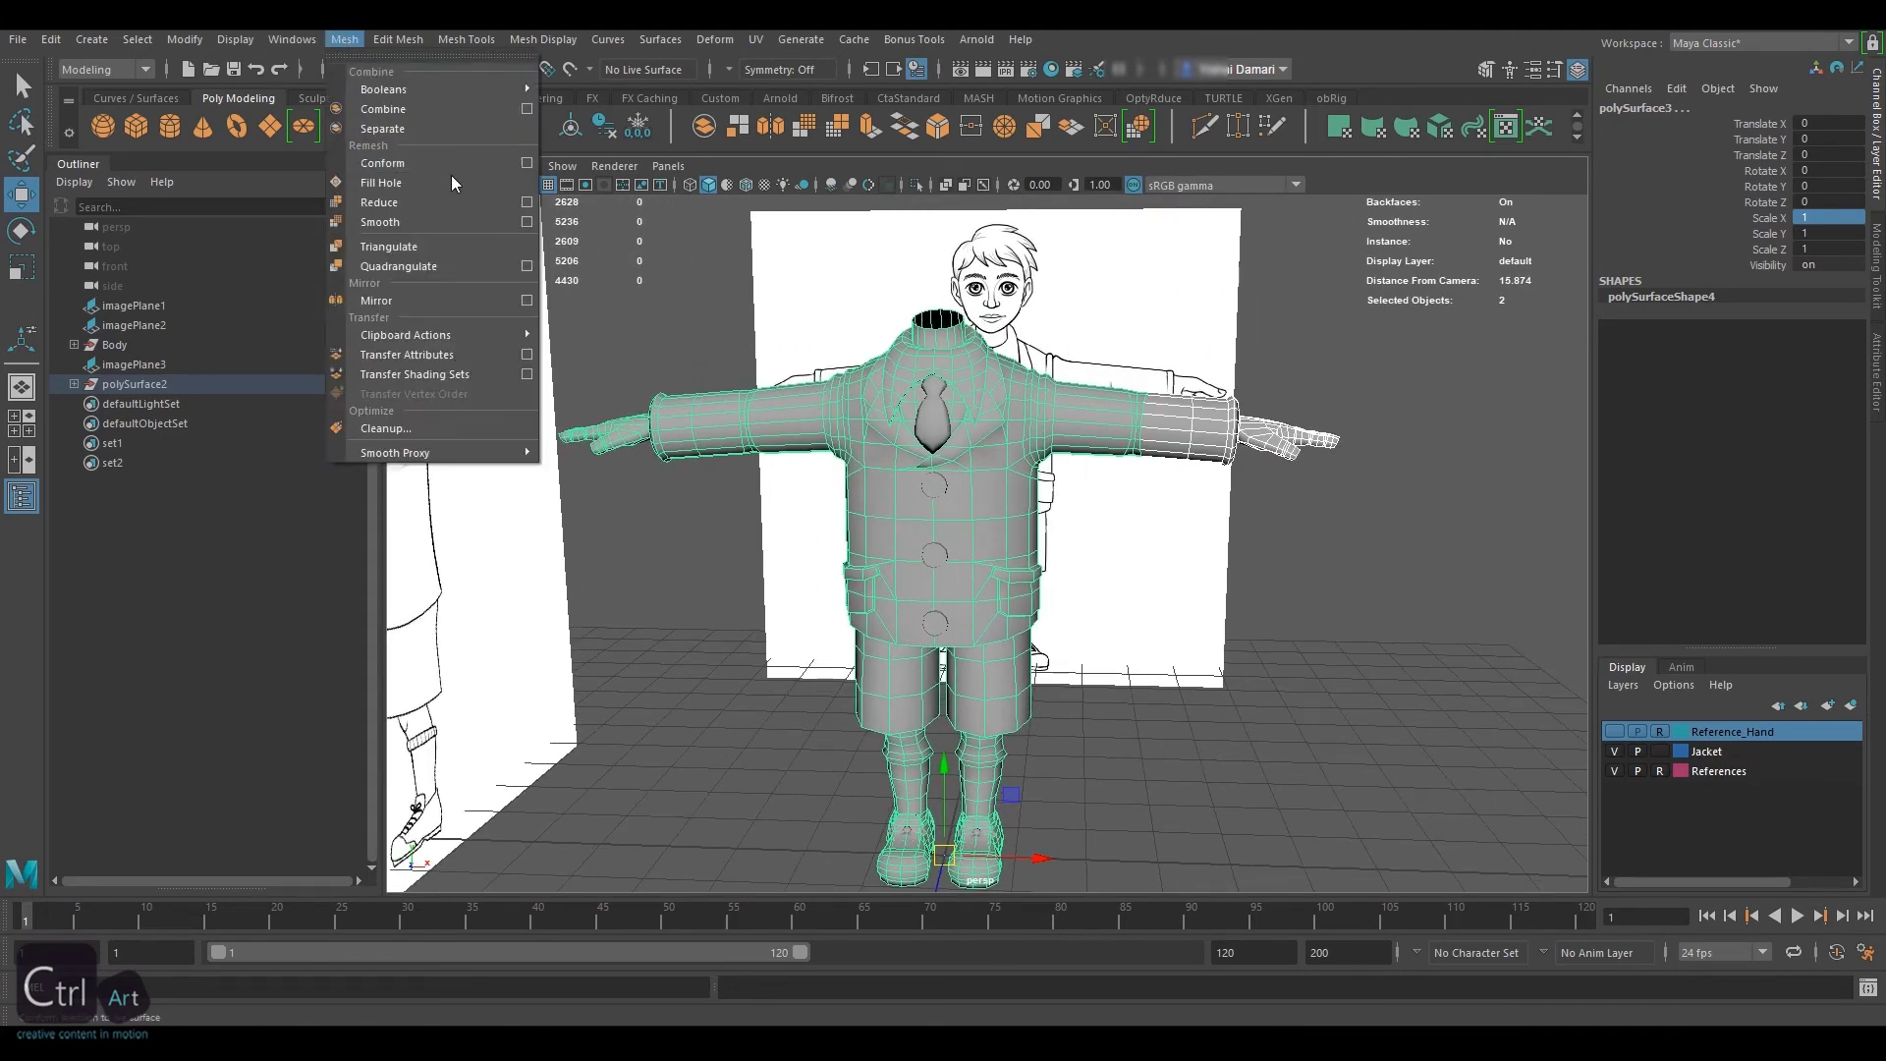
{"action": "left_click", "coordinate": [440, 110]}
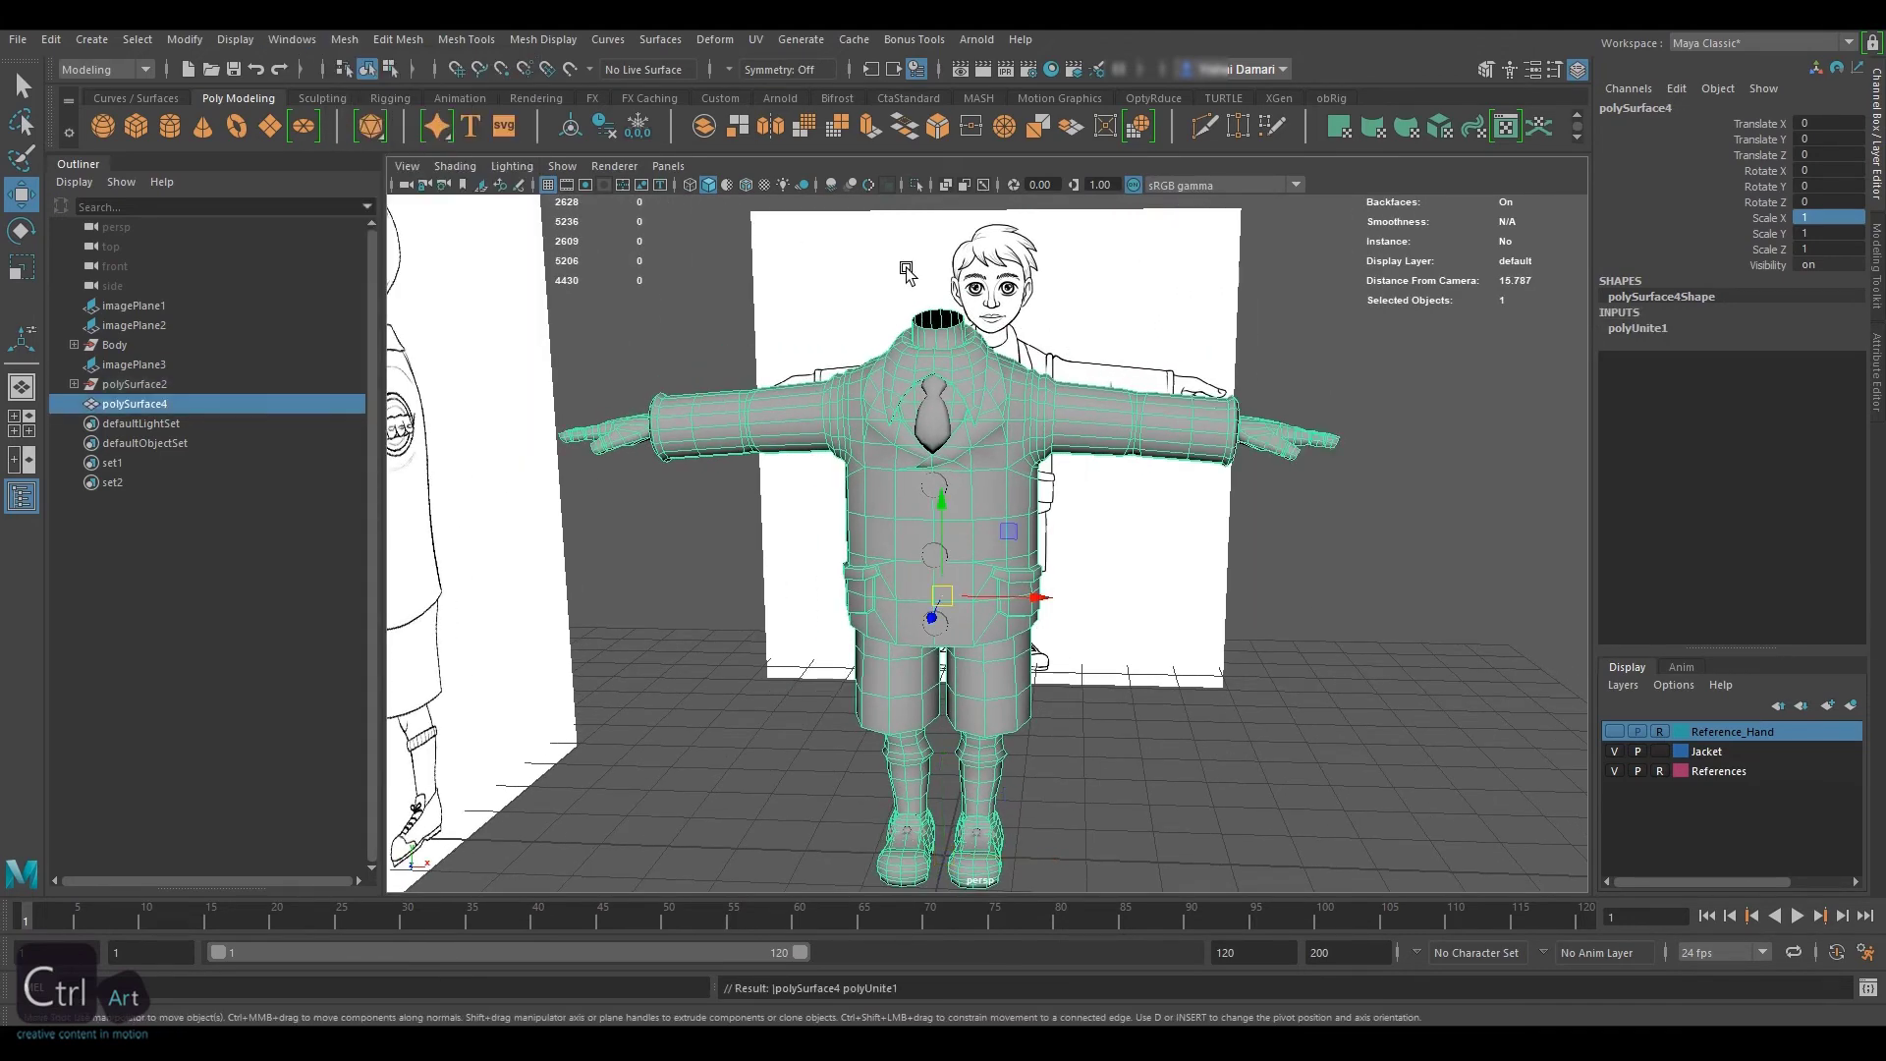
Set up a wireframe front view beside the perspective view and select the vertices along the mirrored sleeve's seam
{"action": "middle_click_drag", "start_coordinate": [1188, 337], "coordinate": [983, 356], "text": "alt"}
{"action": "right_click_drag", "start_coordinate": [984, 379], "coordinate": [1328, 370], "text": "alt"}
{"action": "middle_click_drag", "start_coordinate": [966, 246], "coordinate": [958, 437], "text": "alt"}
{"action": "left_click_drag", "start_coordinate": [959, 437], "coordinate": [984, 419], "text": "alt"}
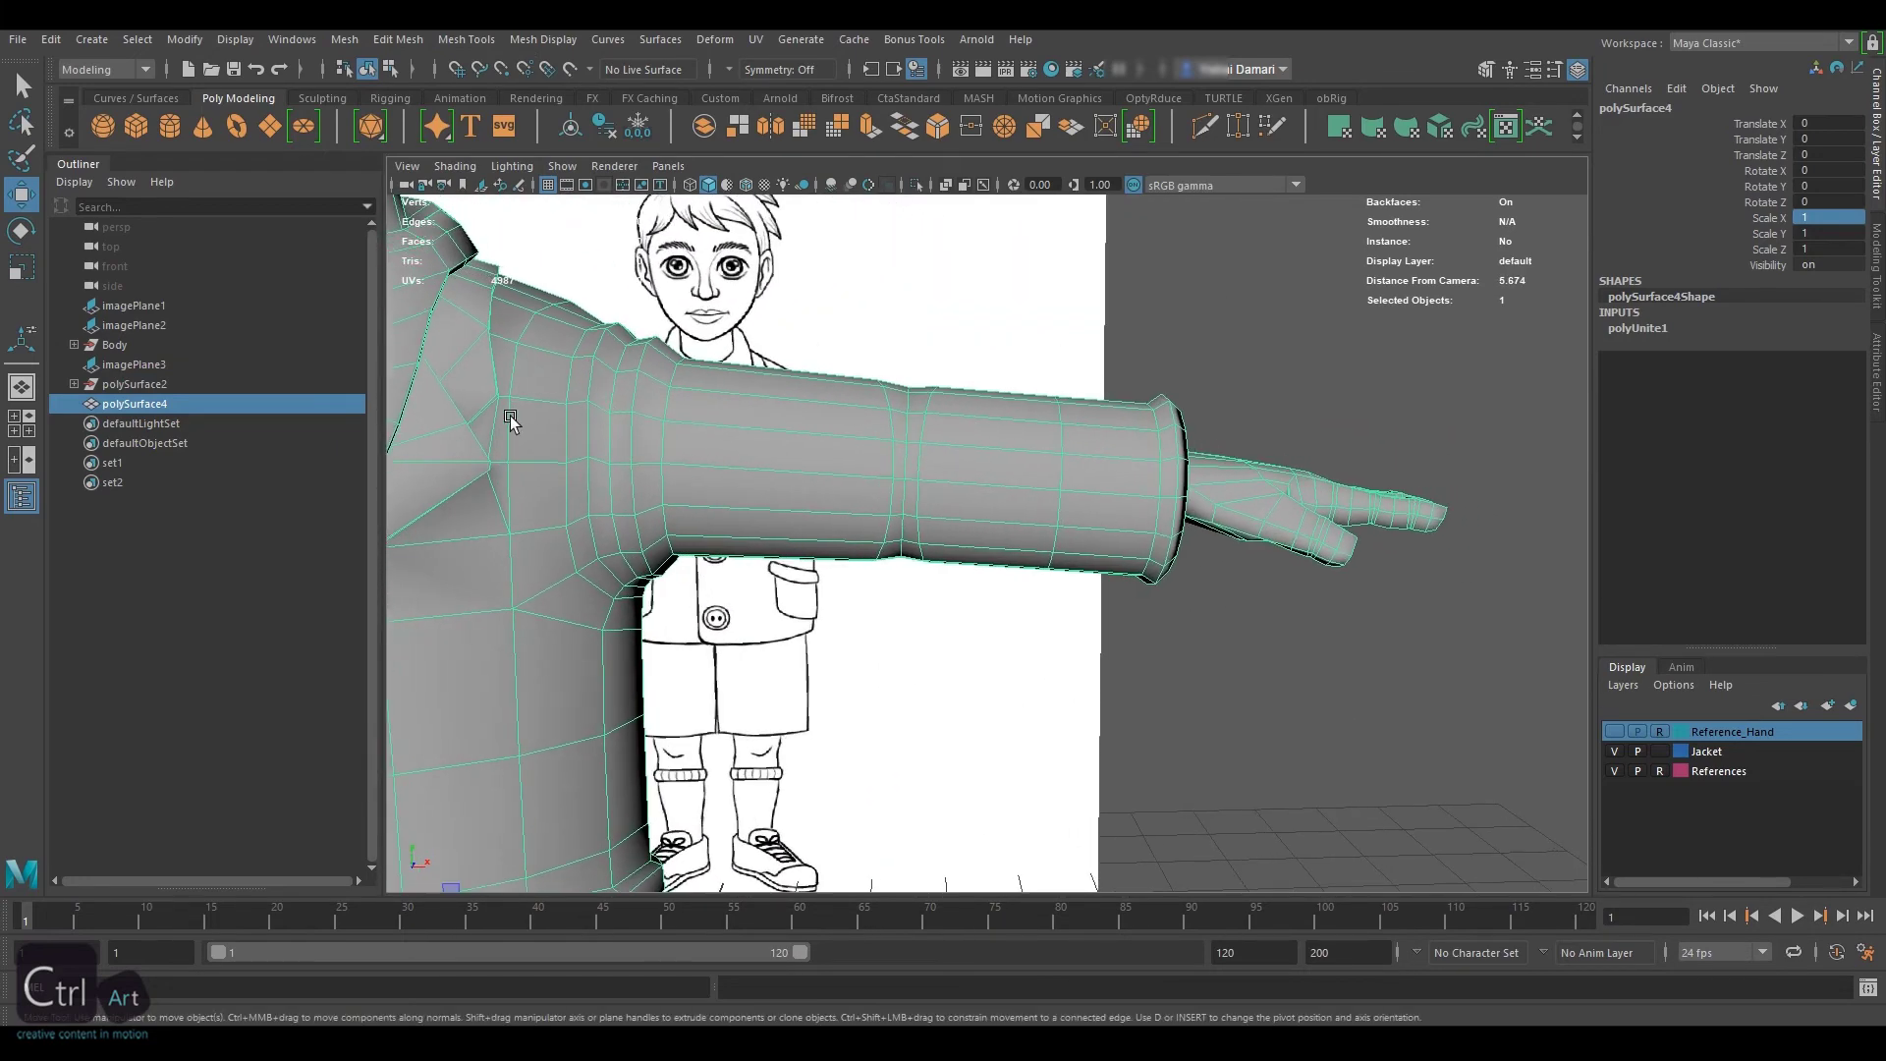
{"action": "left_click", "coordinate": [30, 460]}
{"action": "right_click_drag", "start_coordinate": [722, 565], "coordinate": [978, 599], "text": "alt"}
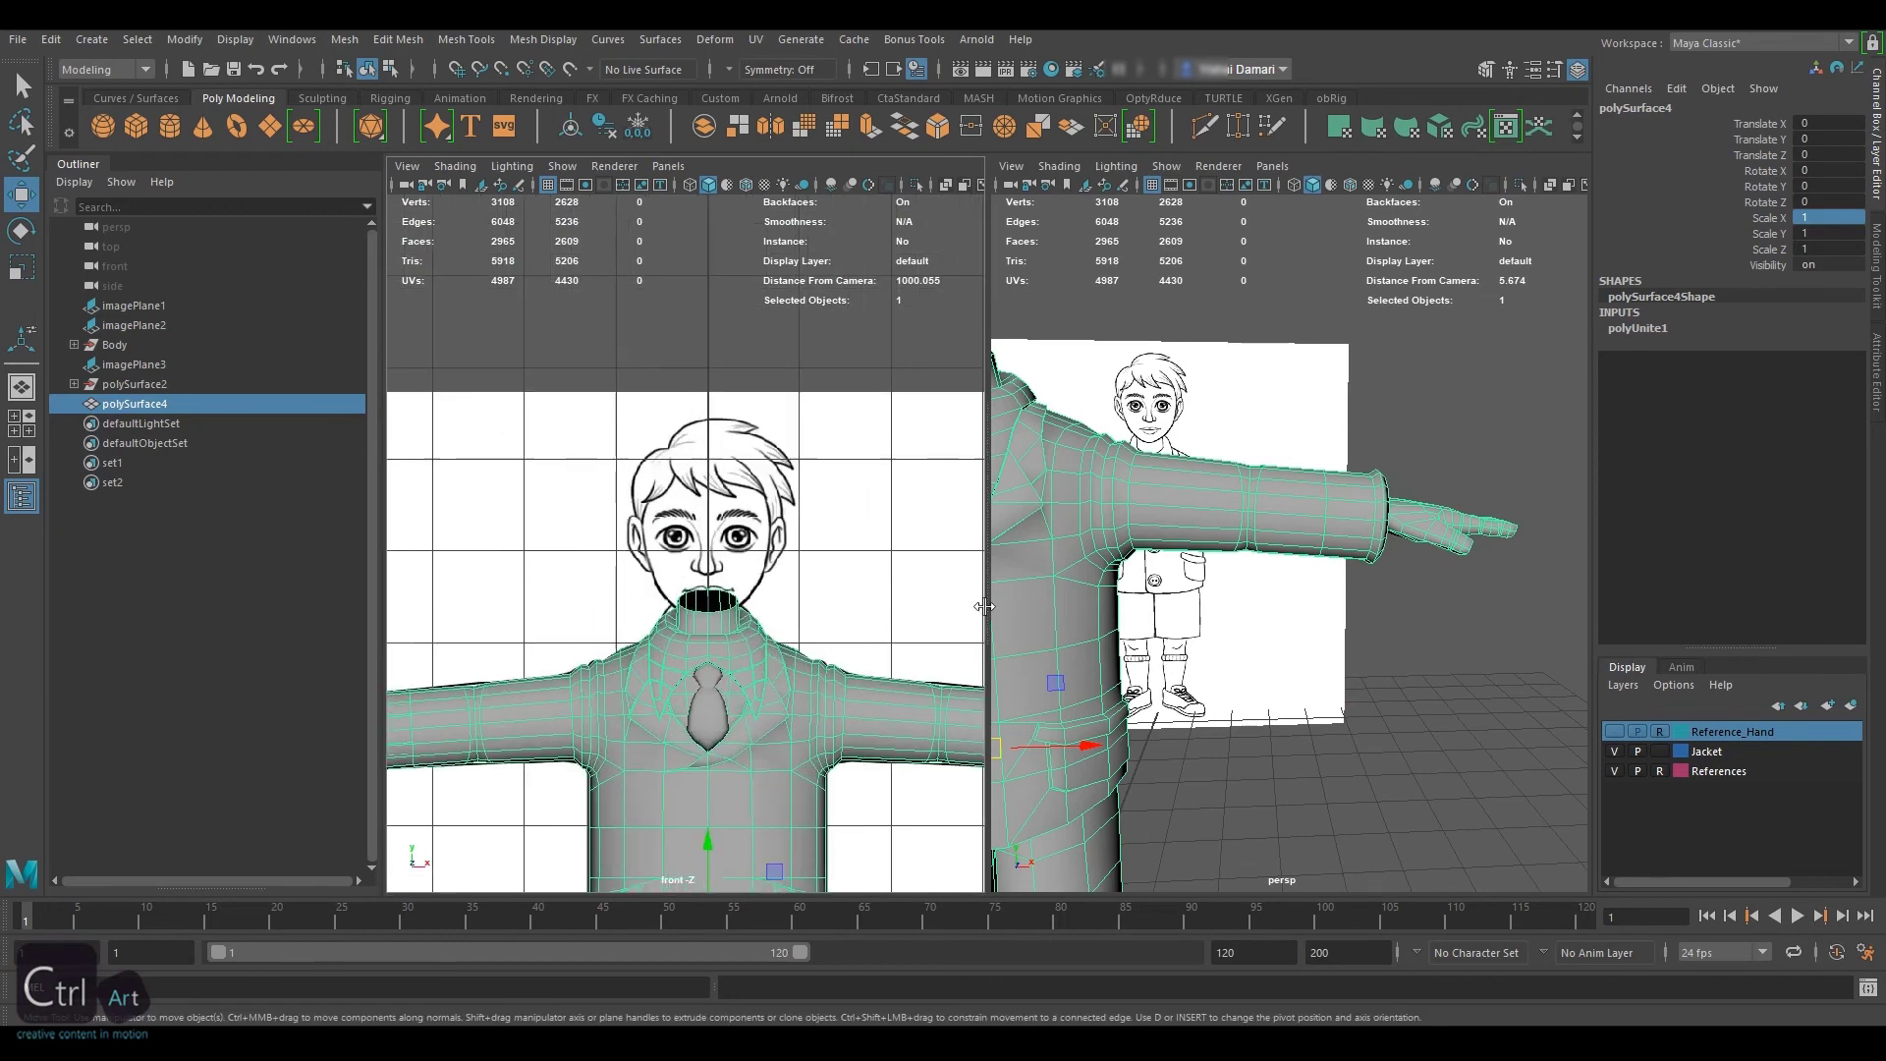
{"action": "middle_click_drag", "start_coordinate": [698, 658], "coordinate": [556, 358], "text": "alt"}
{"action": "middle_click_drag", "start_coordinate": [764, 359], "coordinate": [656, 455], "text": "alt"}
{"action": "right_click_drag", "start_coordinate": [657, 455], "coordinate": [1066, 484], "text": "alt"}
{"action": "middle_click_drag", "start_coordinate": [813, 342], "coordinate": [666, 380], "text": "alt"}
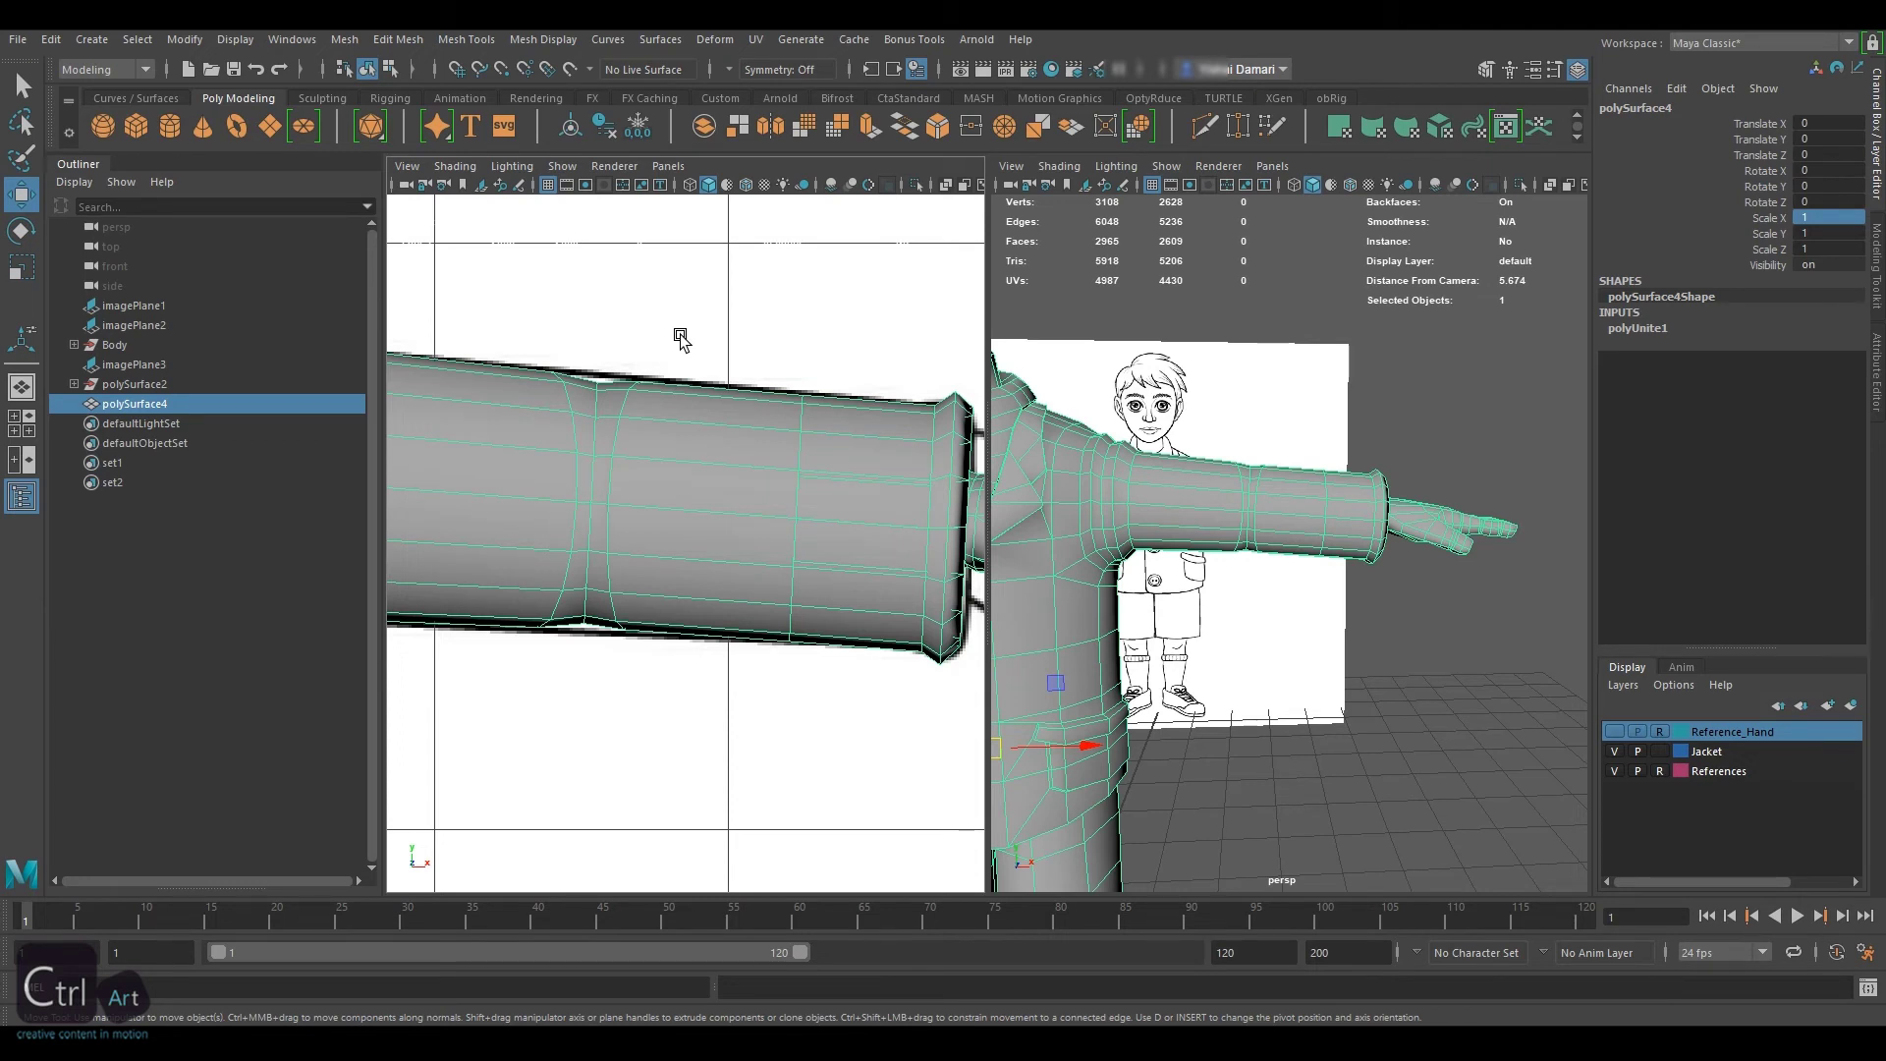
{"action": "right_click_drag", "start_coordinate": [681, 339], "coordinate": [555, 380]}
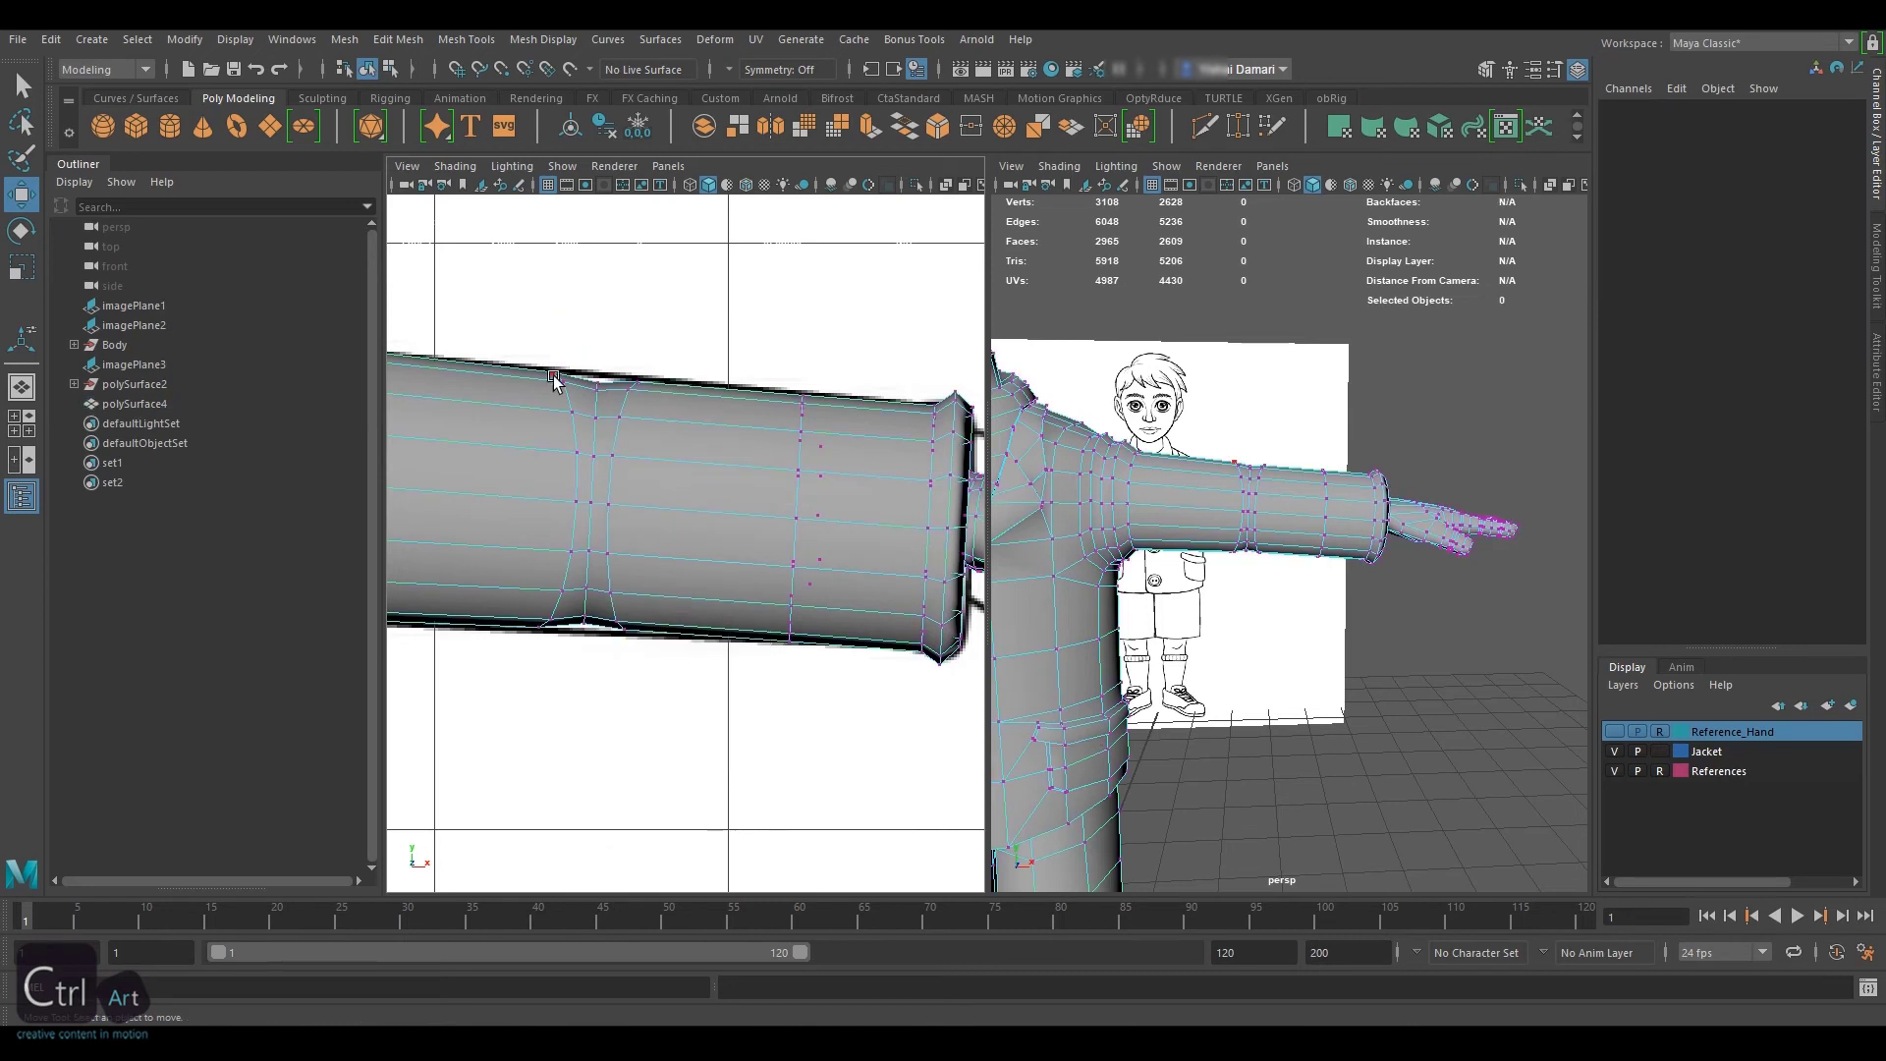
{"action": "middle_click_drag", "start_coordinate": [555, 380], "coordinate": [692, 359], "text": "alt"}
{"action": "right_click_drag", "start_coordinate": [634, 378], "coordinate": [752, 368], "text": "alt"}
{"action": "key", "text": "4"}
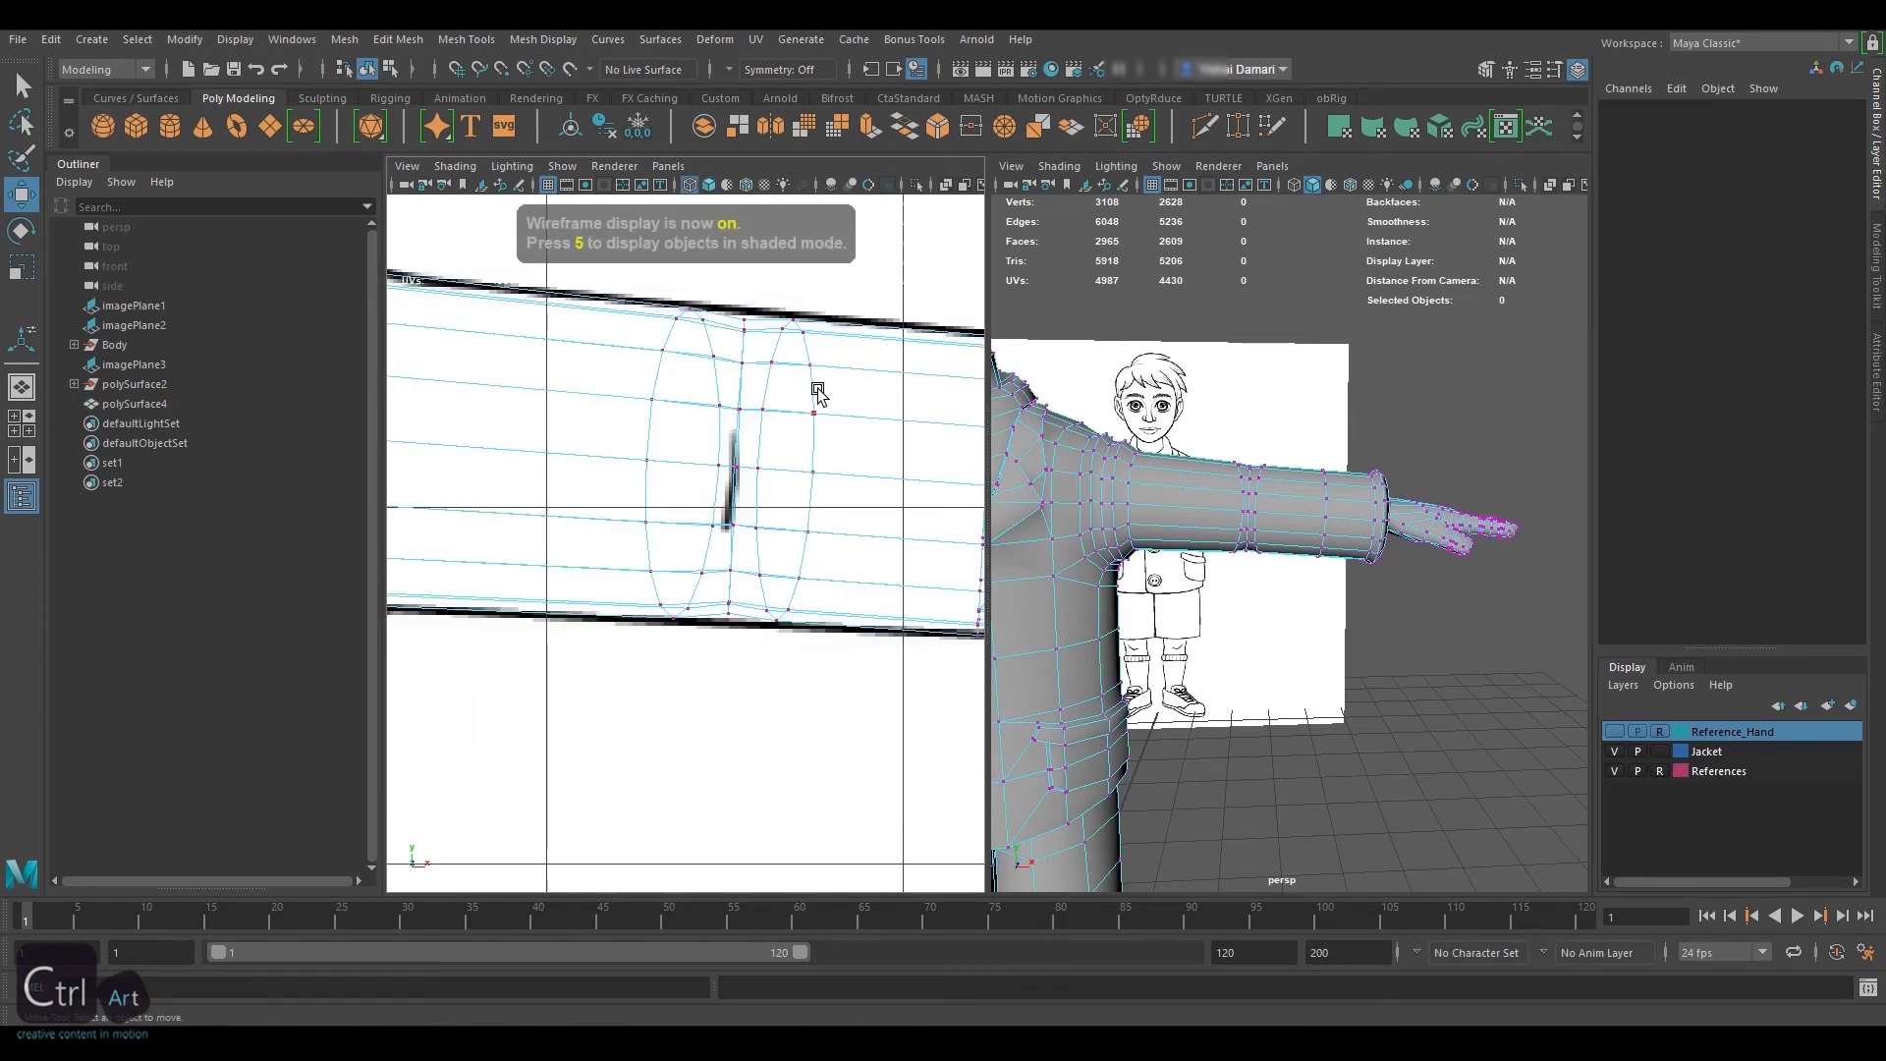
{"action": "left_click_drag", "start_coordinate": [757, 283], "coordinate": [849, 698]}
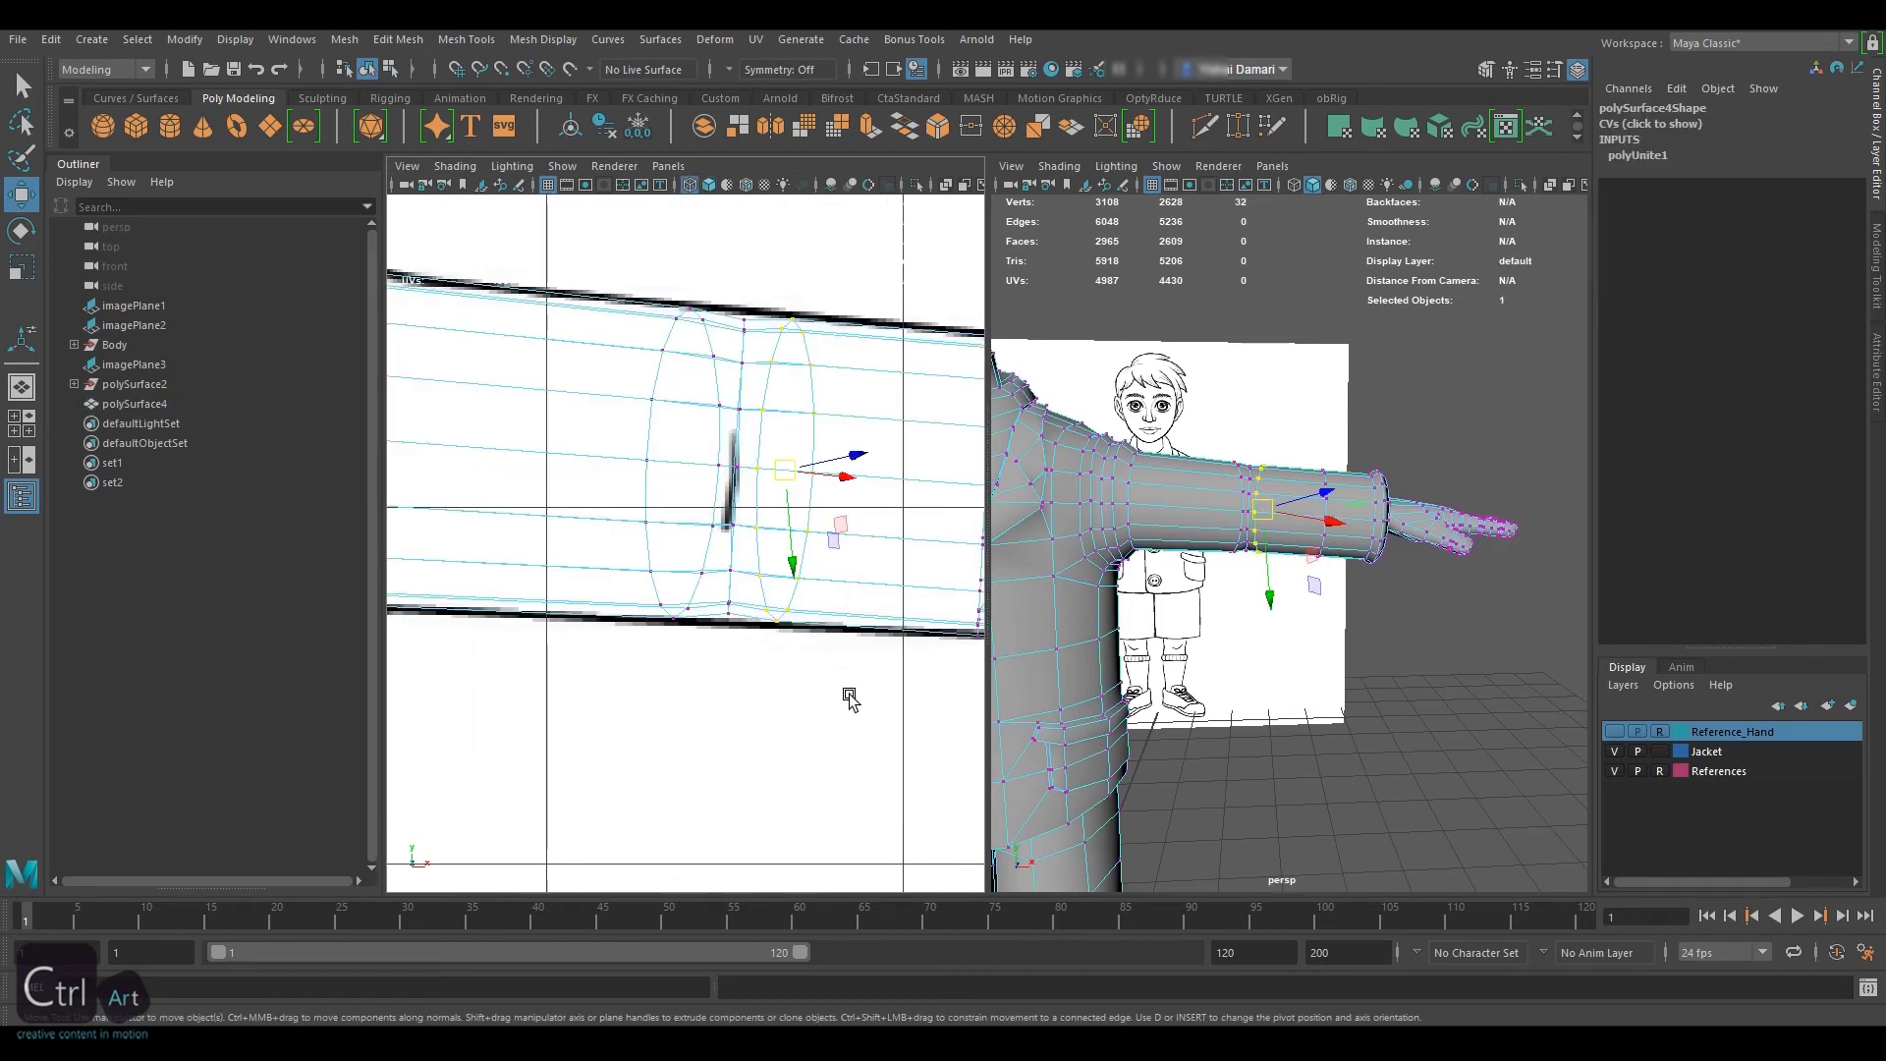
Merge the selected seam vertices with a distance threshold of 0.1 and return to object selection
{"action": "mouse_move", "coordinate": [1326, 462]}
{"action": "left_mouse_down", "text": "alt"}
{"action": "mouse_move", "coordinate": [1057, 508]}
{"action": "mouse_move", "coordinate": [918, 472]}
{"action": "mouse_move", "coordinate": [1076, 491]}
{"action": "mouse_move", "coordinate": [1325, 463]}
{"action": "left_mouse_up", "text": "alt"}
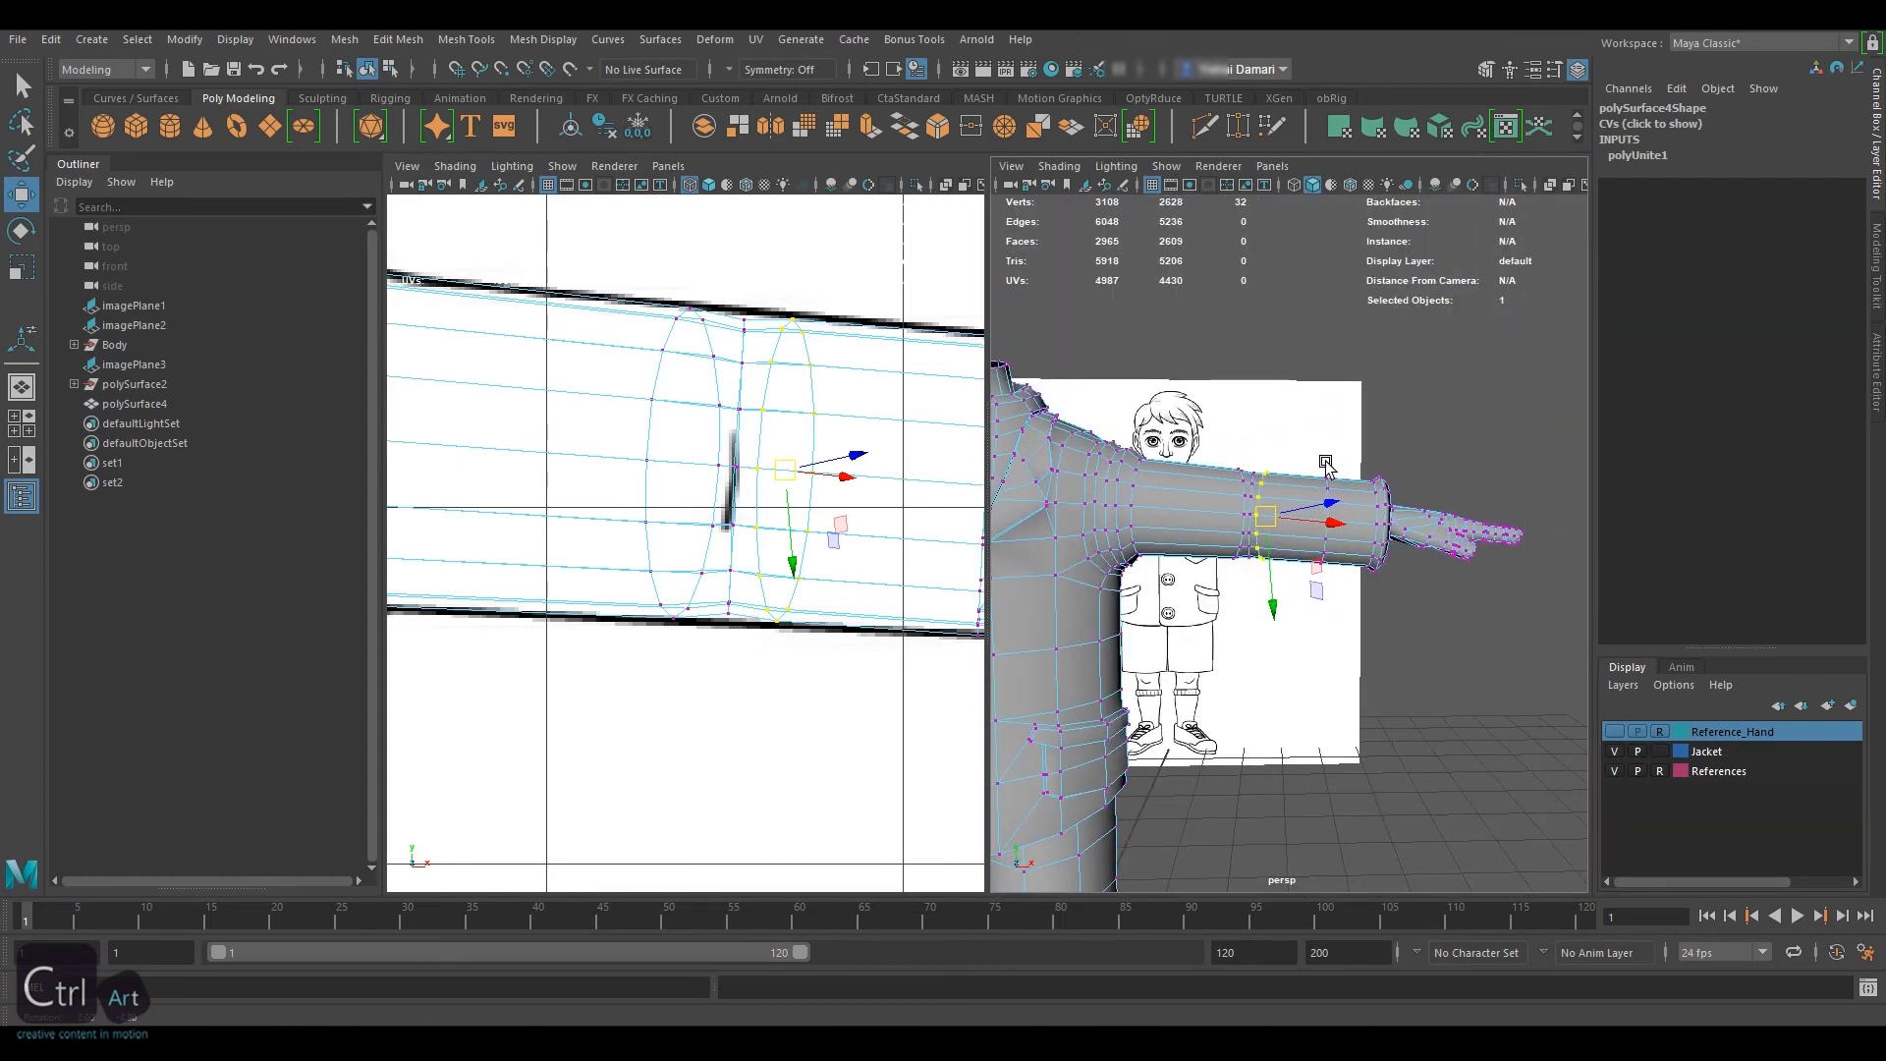
{"action": "left_click", "coordinate": [396, 40]}
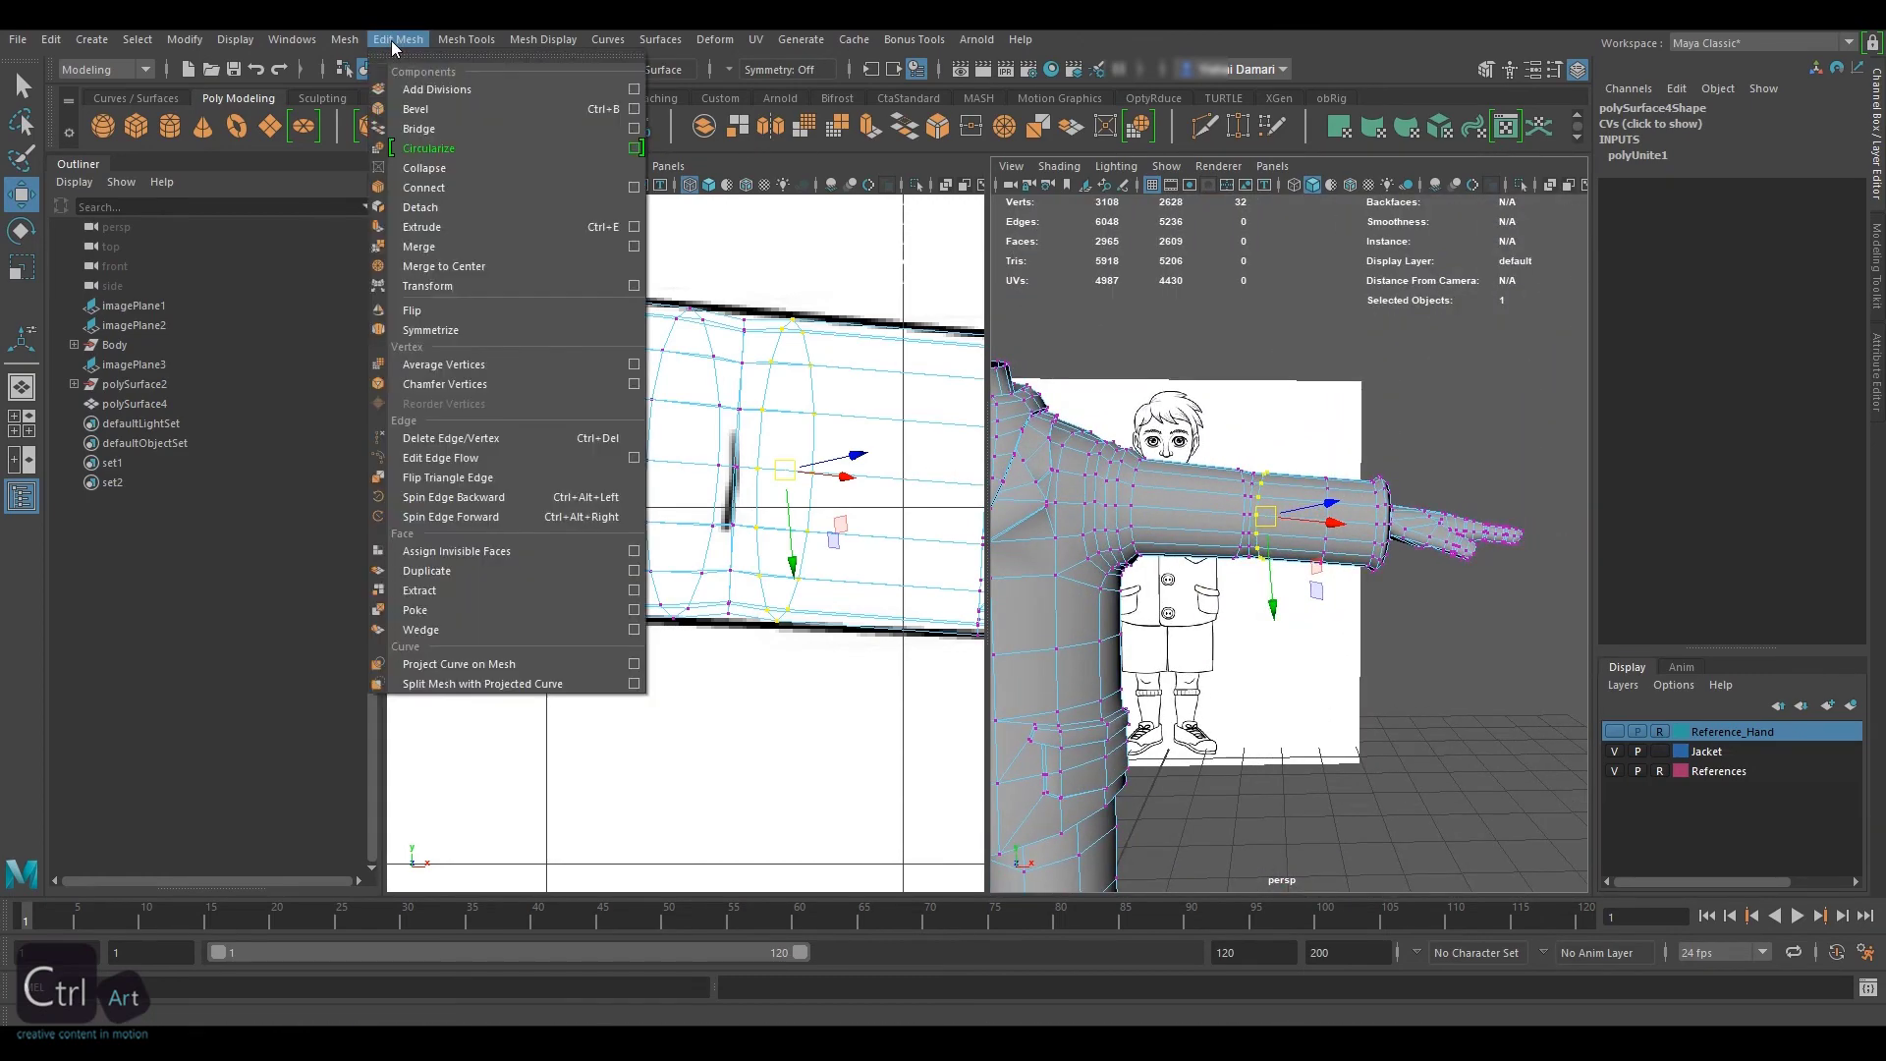
{"action": "left_click", "coordinate": [432, 246]}
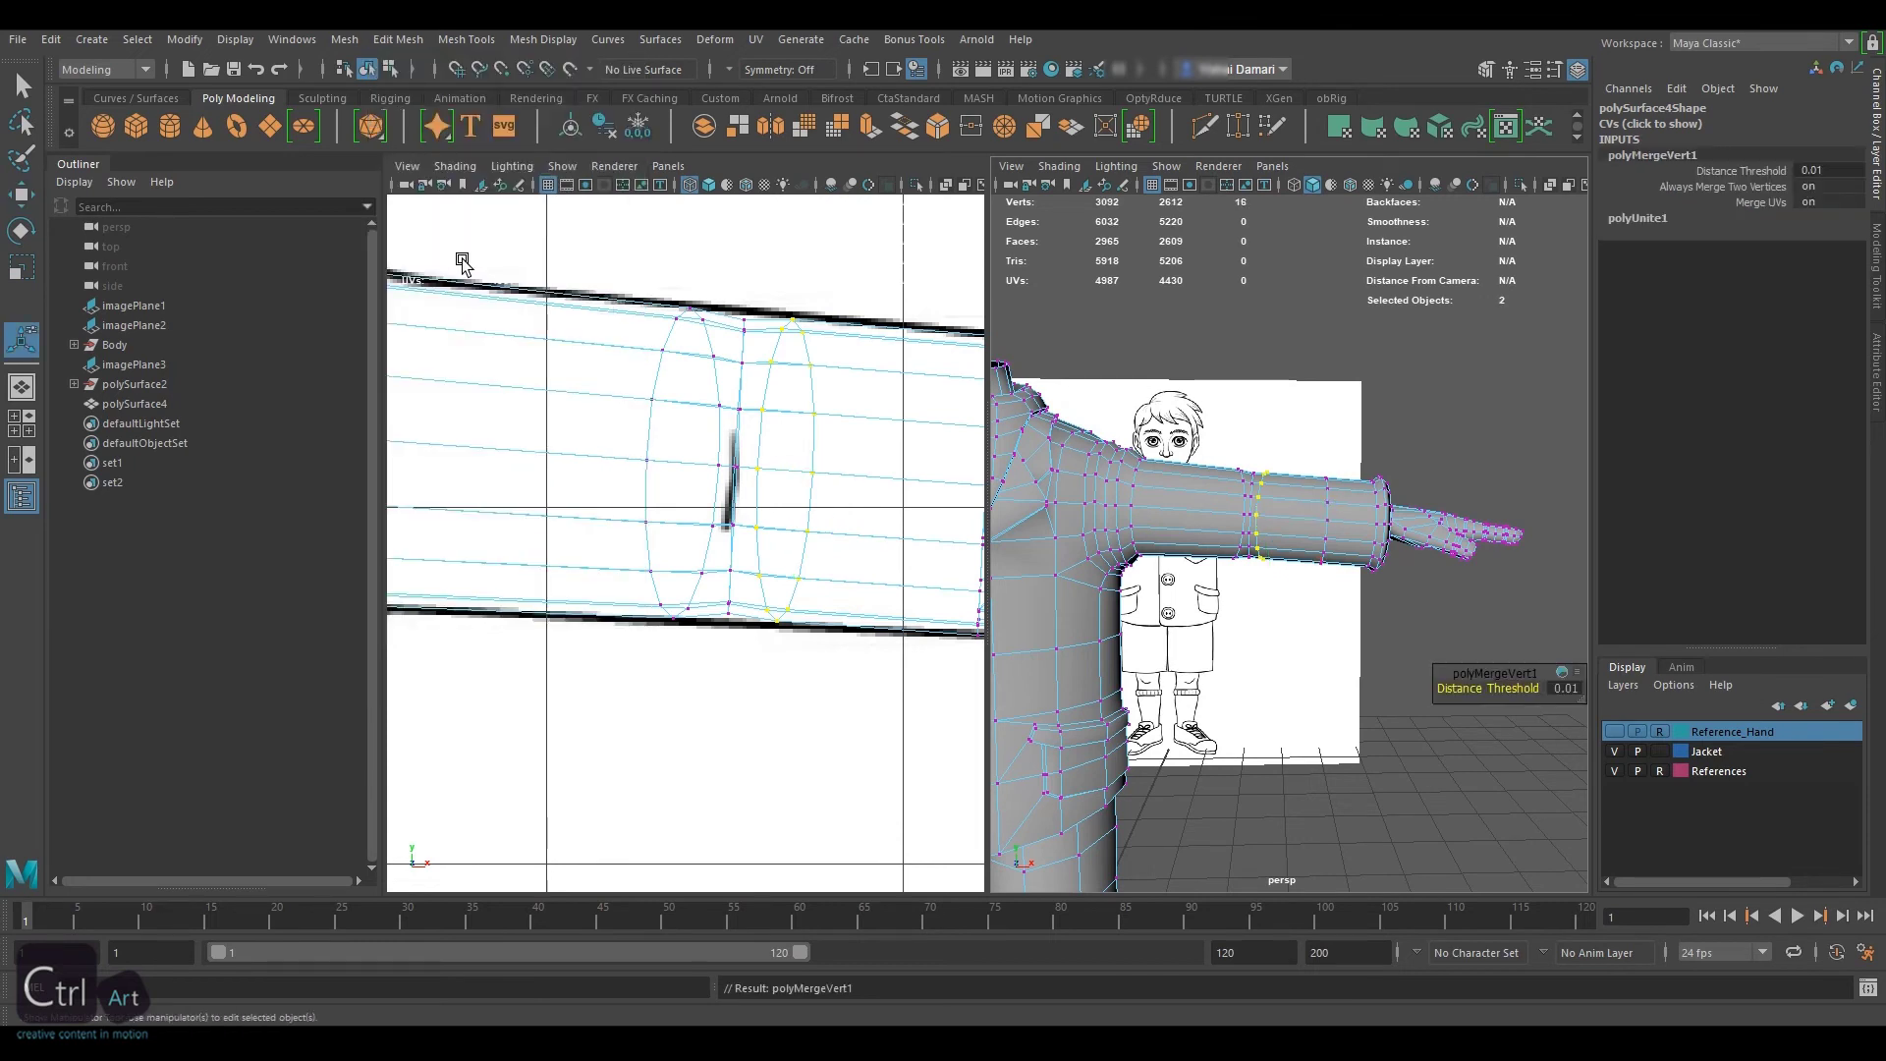
{"action": "left_click", "coordinate": [1566, 690]}
{"action": "type", "text": "0.1"}
{"action": "key", "text": "Return"}
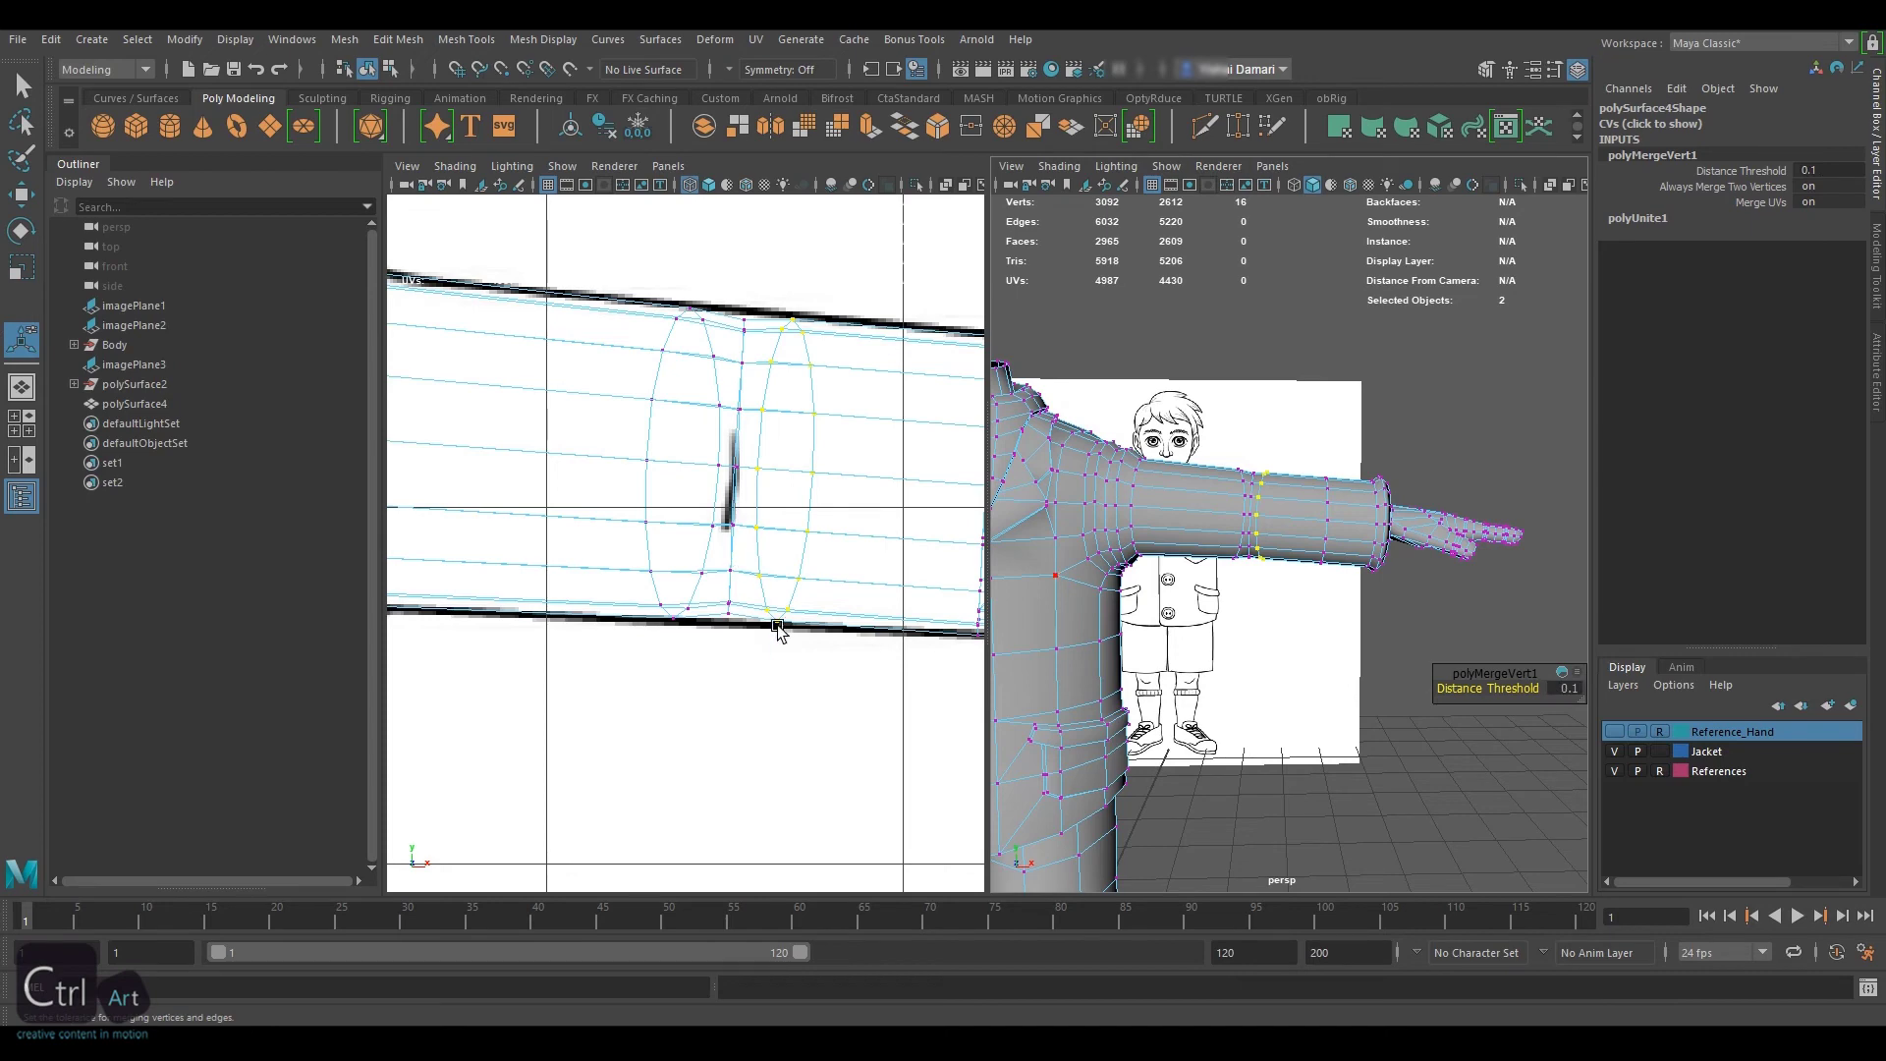
{"action": "key", "text": "q"}
{"action": "key", "text": "F8"}
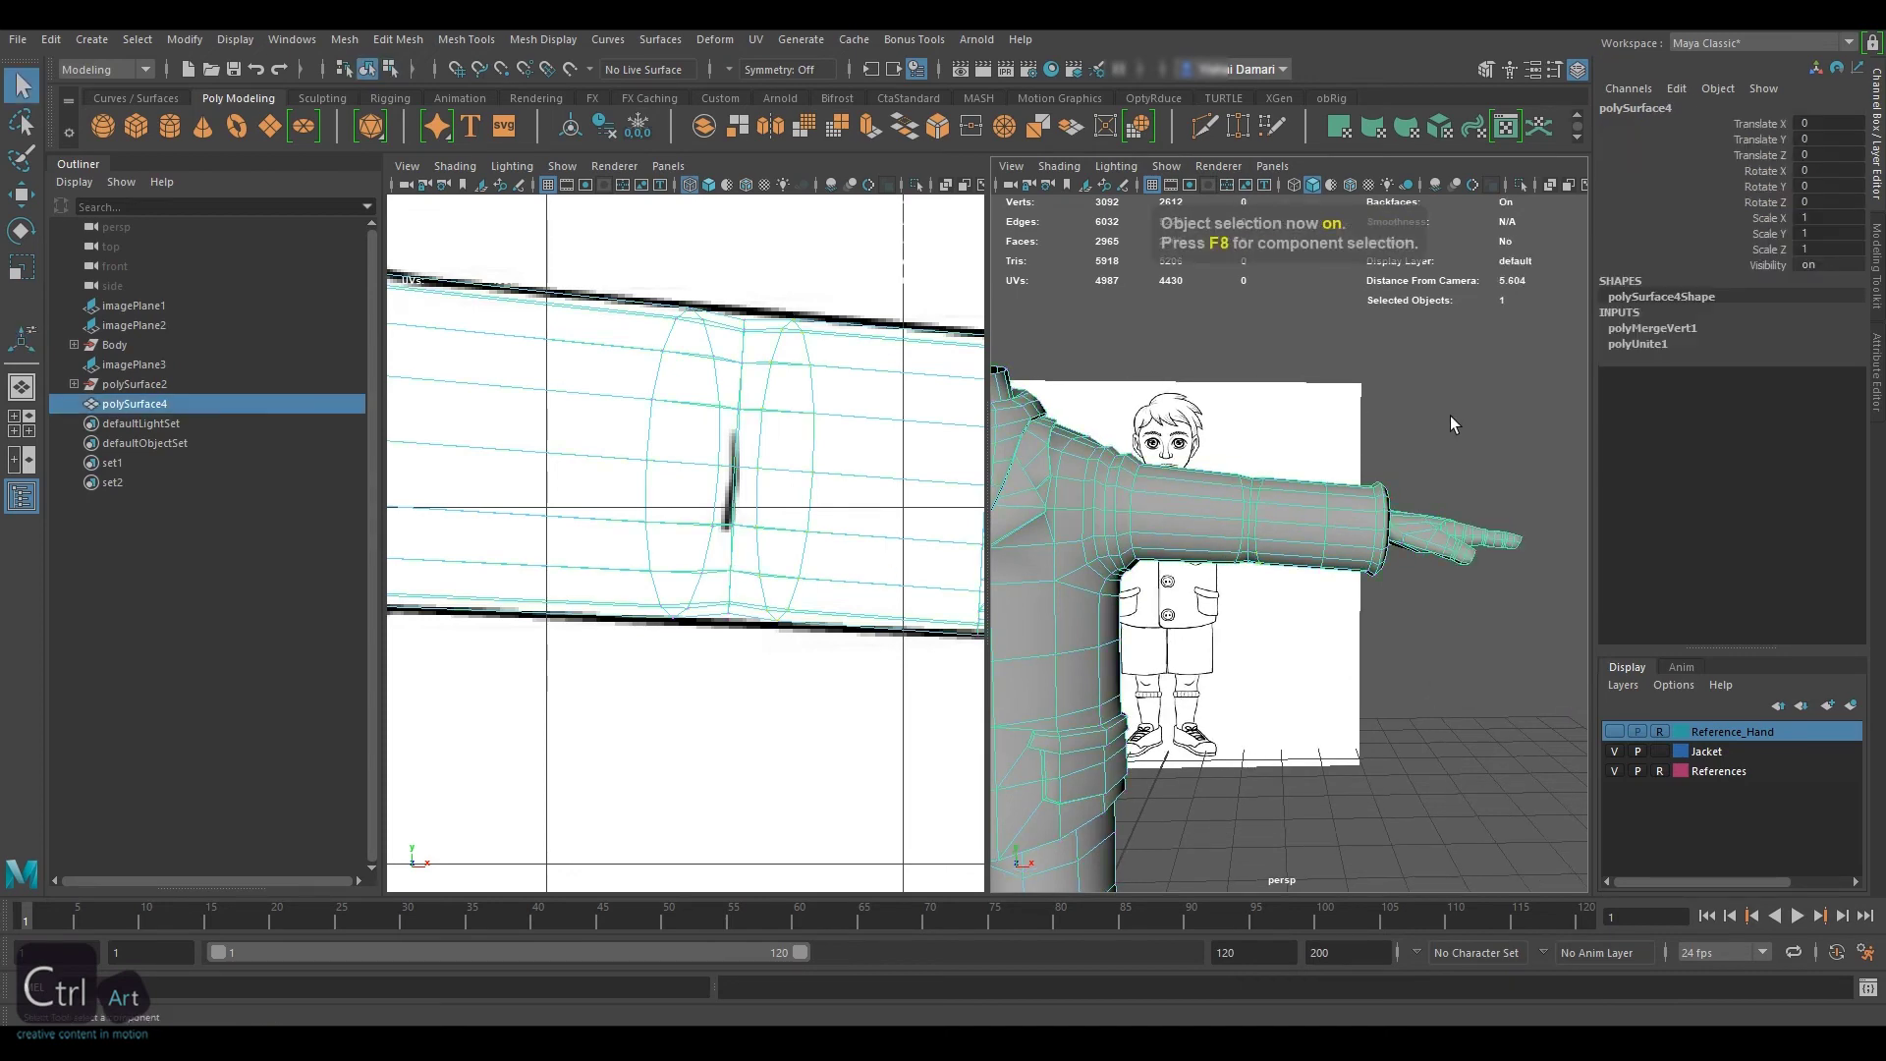
Test the merged sleeve seam by moving its edges, undo the moves and return to object selection
{"action": "key", "text": "space"}
{"action": "right_click_drag", "start_coordinate": [1067, 491], "coordinate": [1066, 432]}
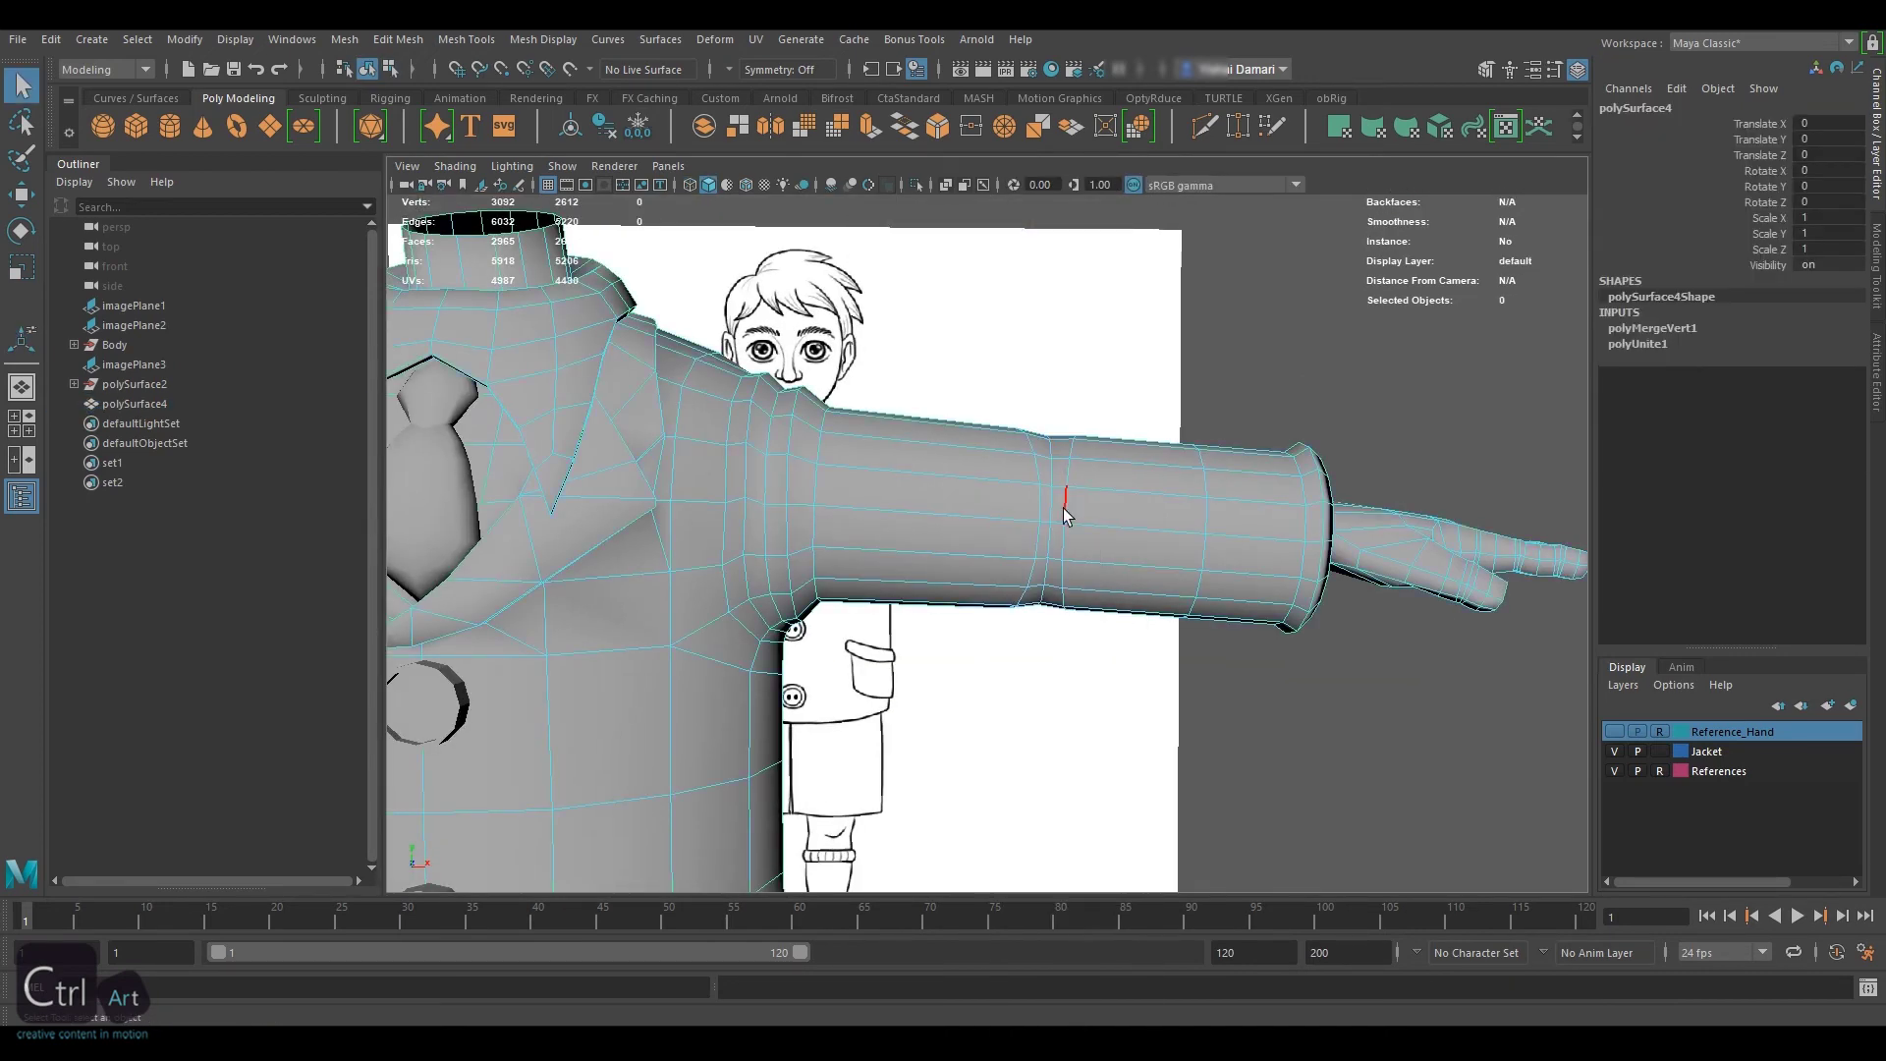
{"action": "left_click", "coordinate": [1064, 507]}
{"action": "key", "text": "w"}
{"action": "left_click_drag", "start_coordinate": [1068, 505], "coordinate": [1088, 540]}
{"action": "key", "text": "ctrl+z"}
{"action": "double_click", "coordinate": [1065, 577]}
{"action": "key", "text": "ctrl+z"}
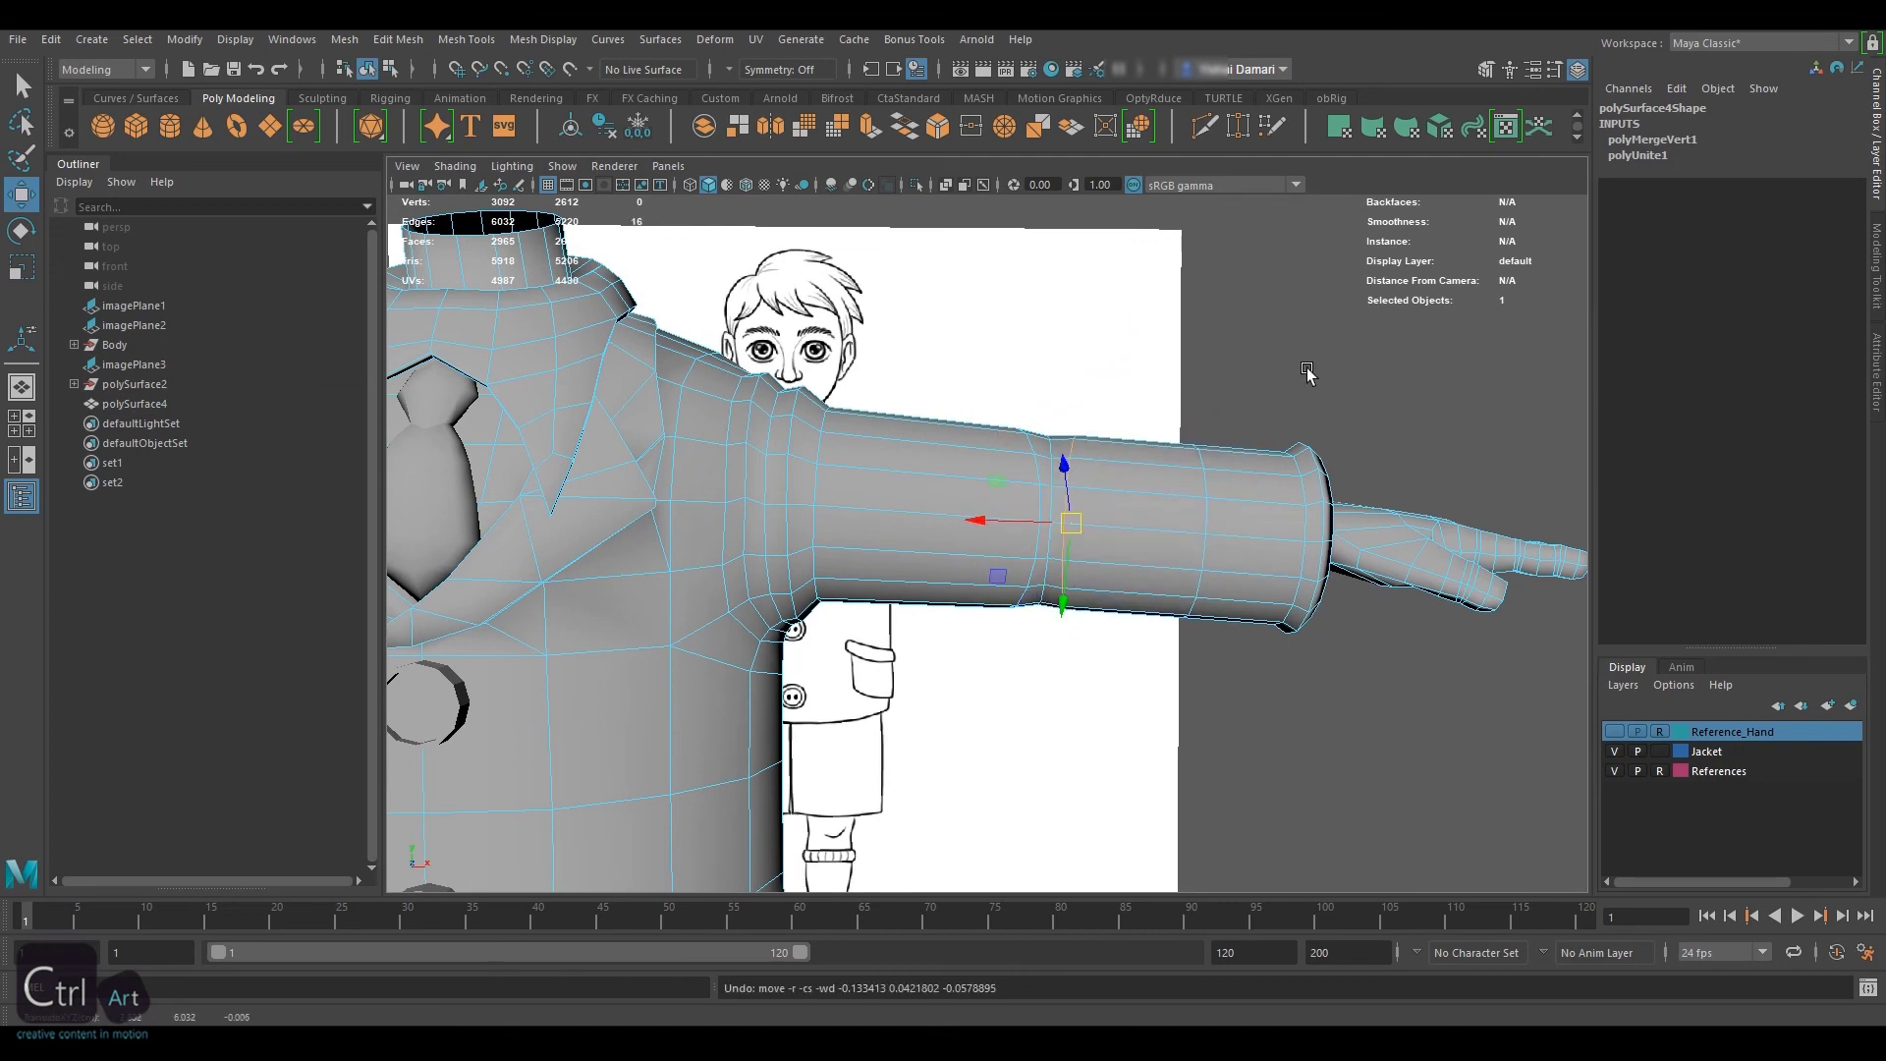
{"action": "left_click", "coordinate": [1307, 370]}
{"action": "key", "text": "F8"}
{"action": "left_click", "coordinate": [1233, 653]}
Select the combined body mesh, set its normals to face and soften its edges
{"action": "left_click", "coordinate": [1170, 575]}
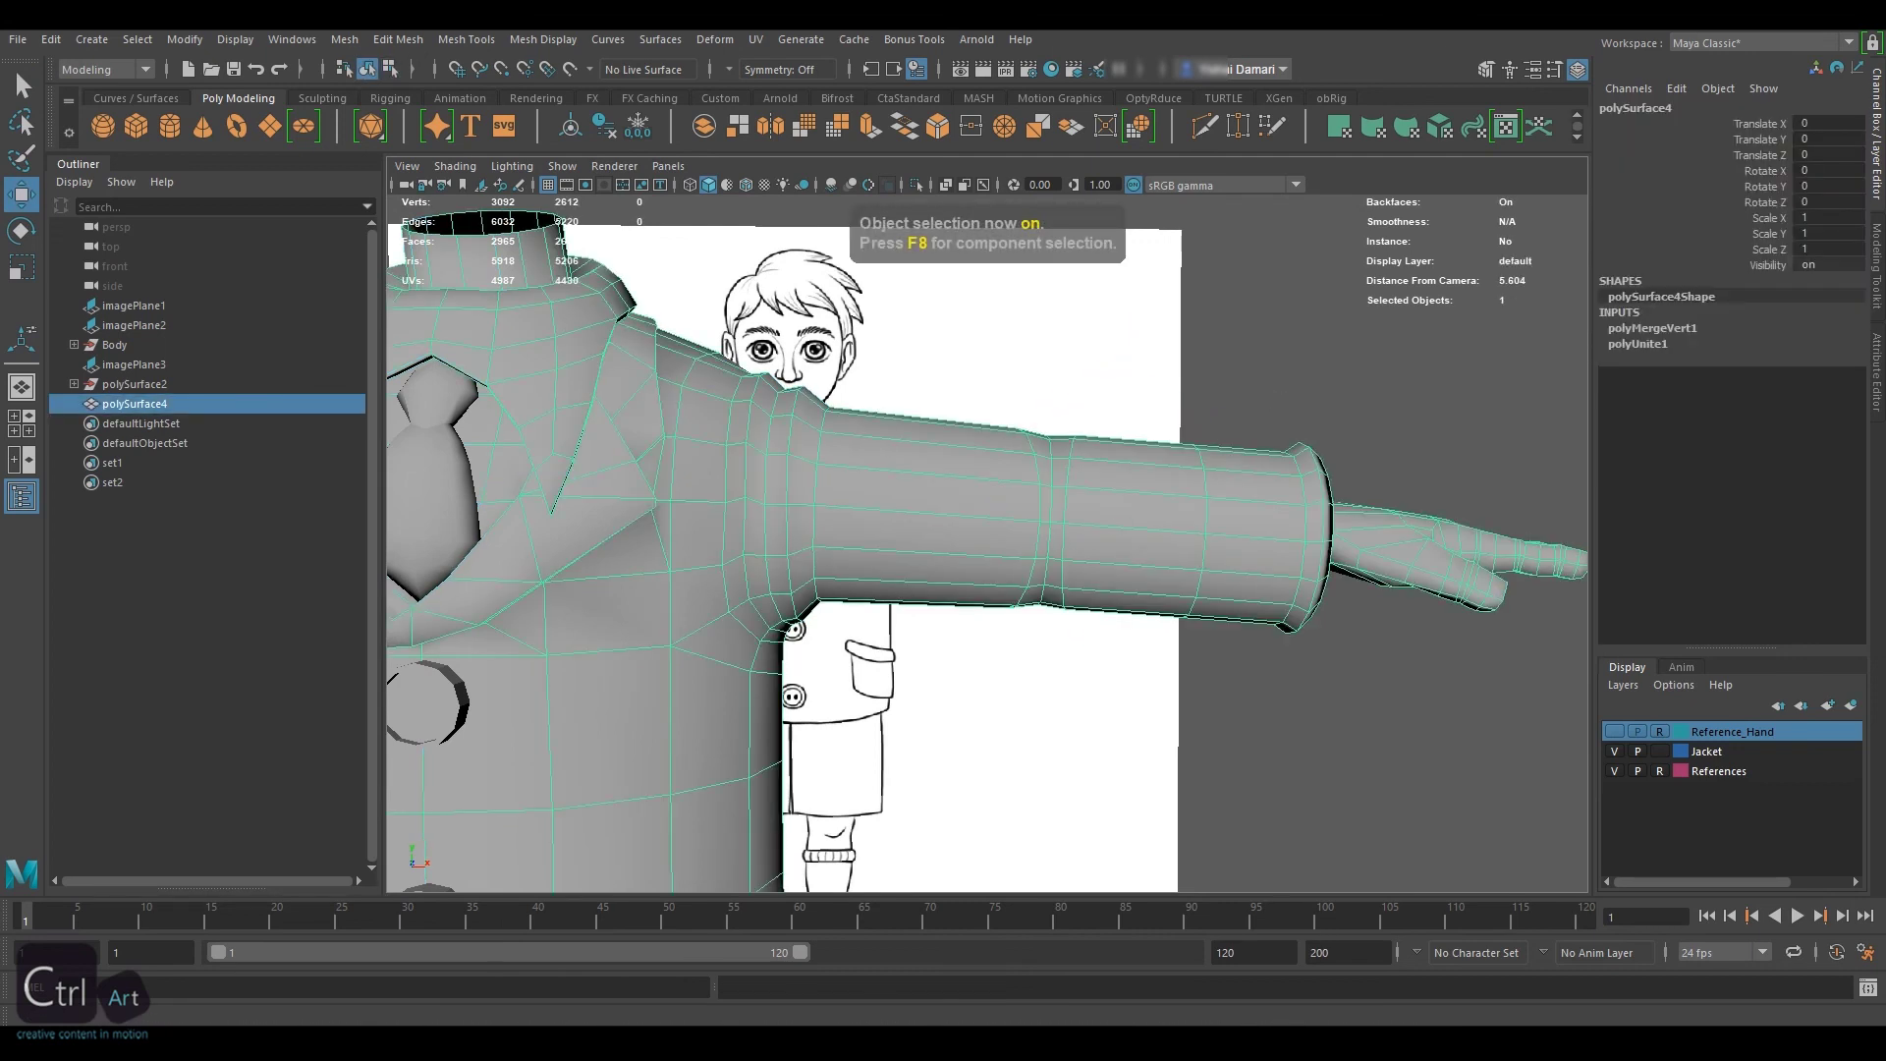
{"action": "left_click", "coordinate": [544, 40]}
{"action": "left_click", "coordinate": [590, 150]}
{"action": "left_click", "coordinate": [574, 39]}
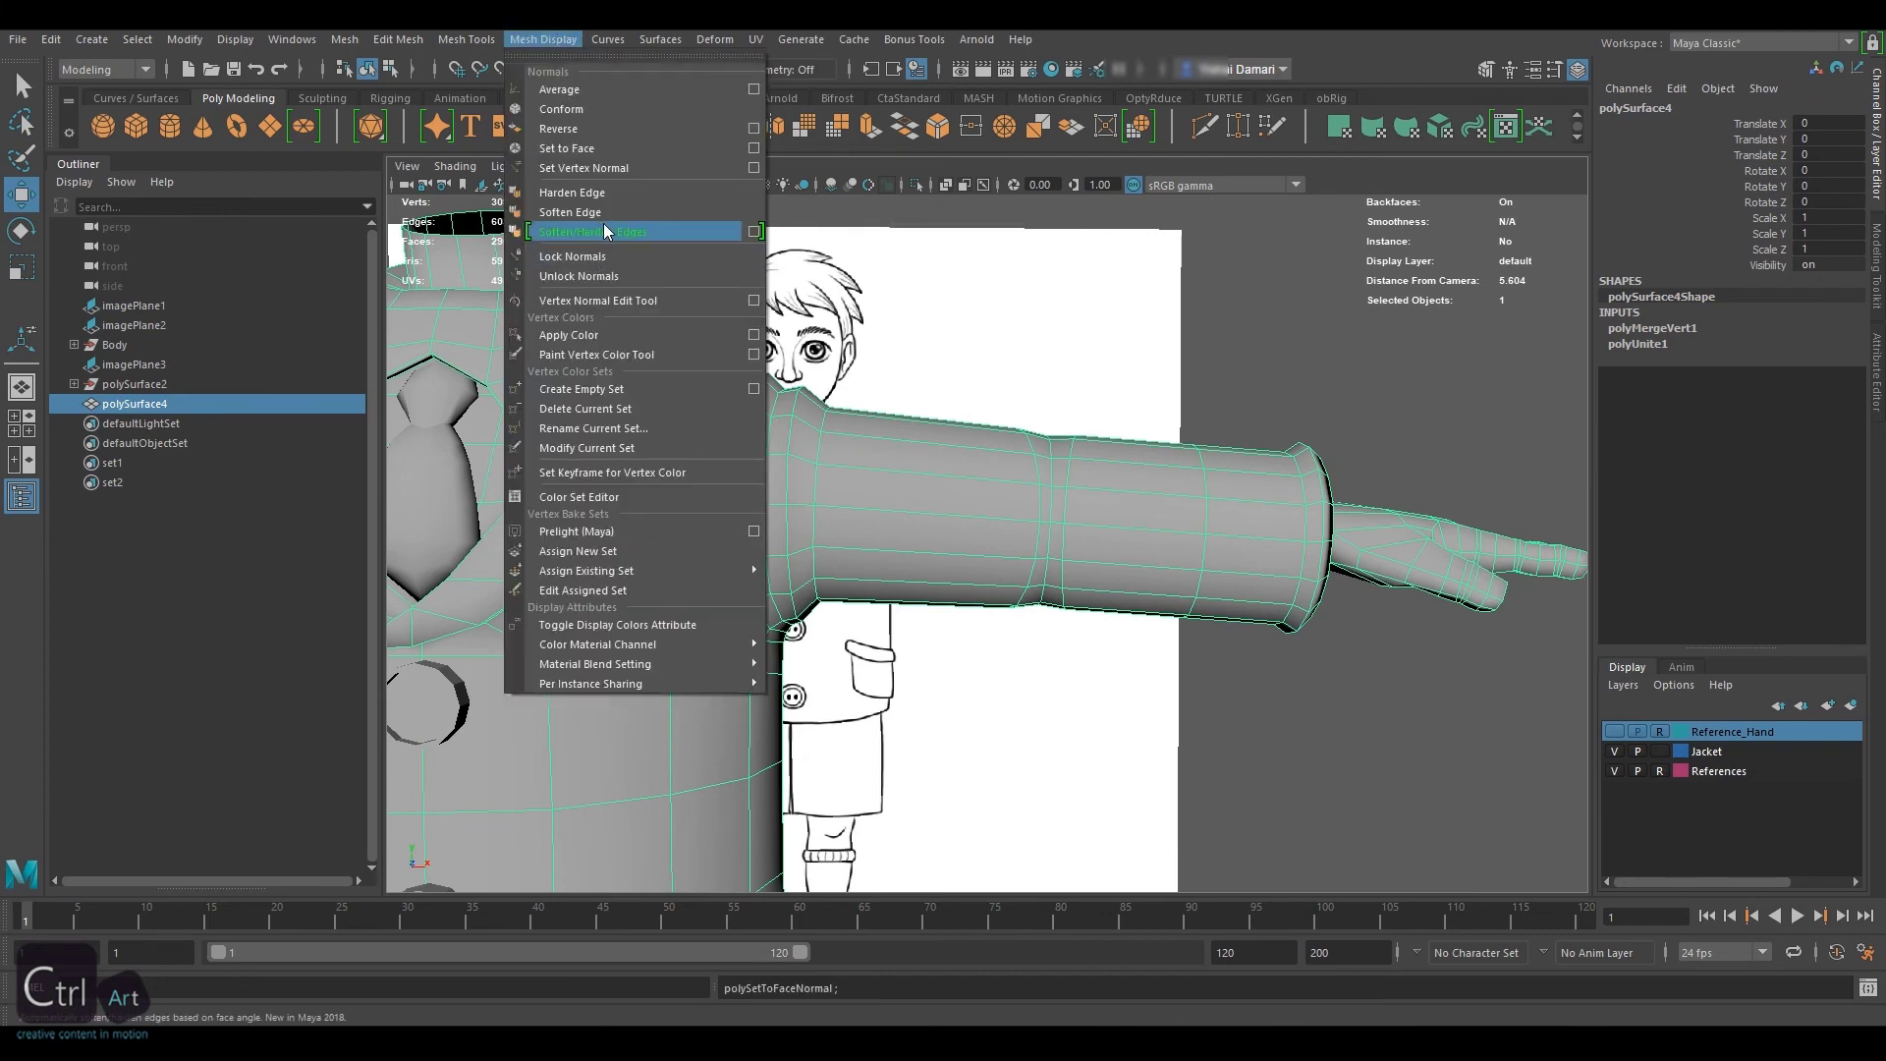
{"action": "left_click", "coordinate": [602, 215]}
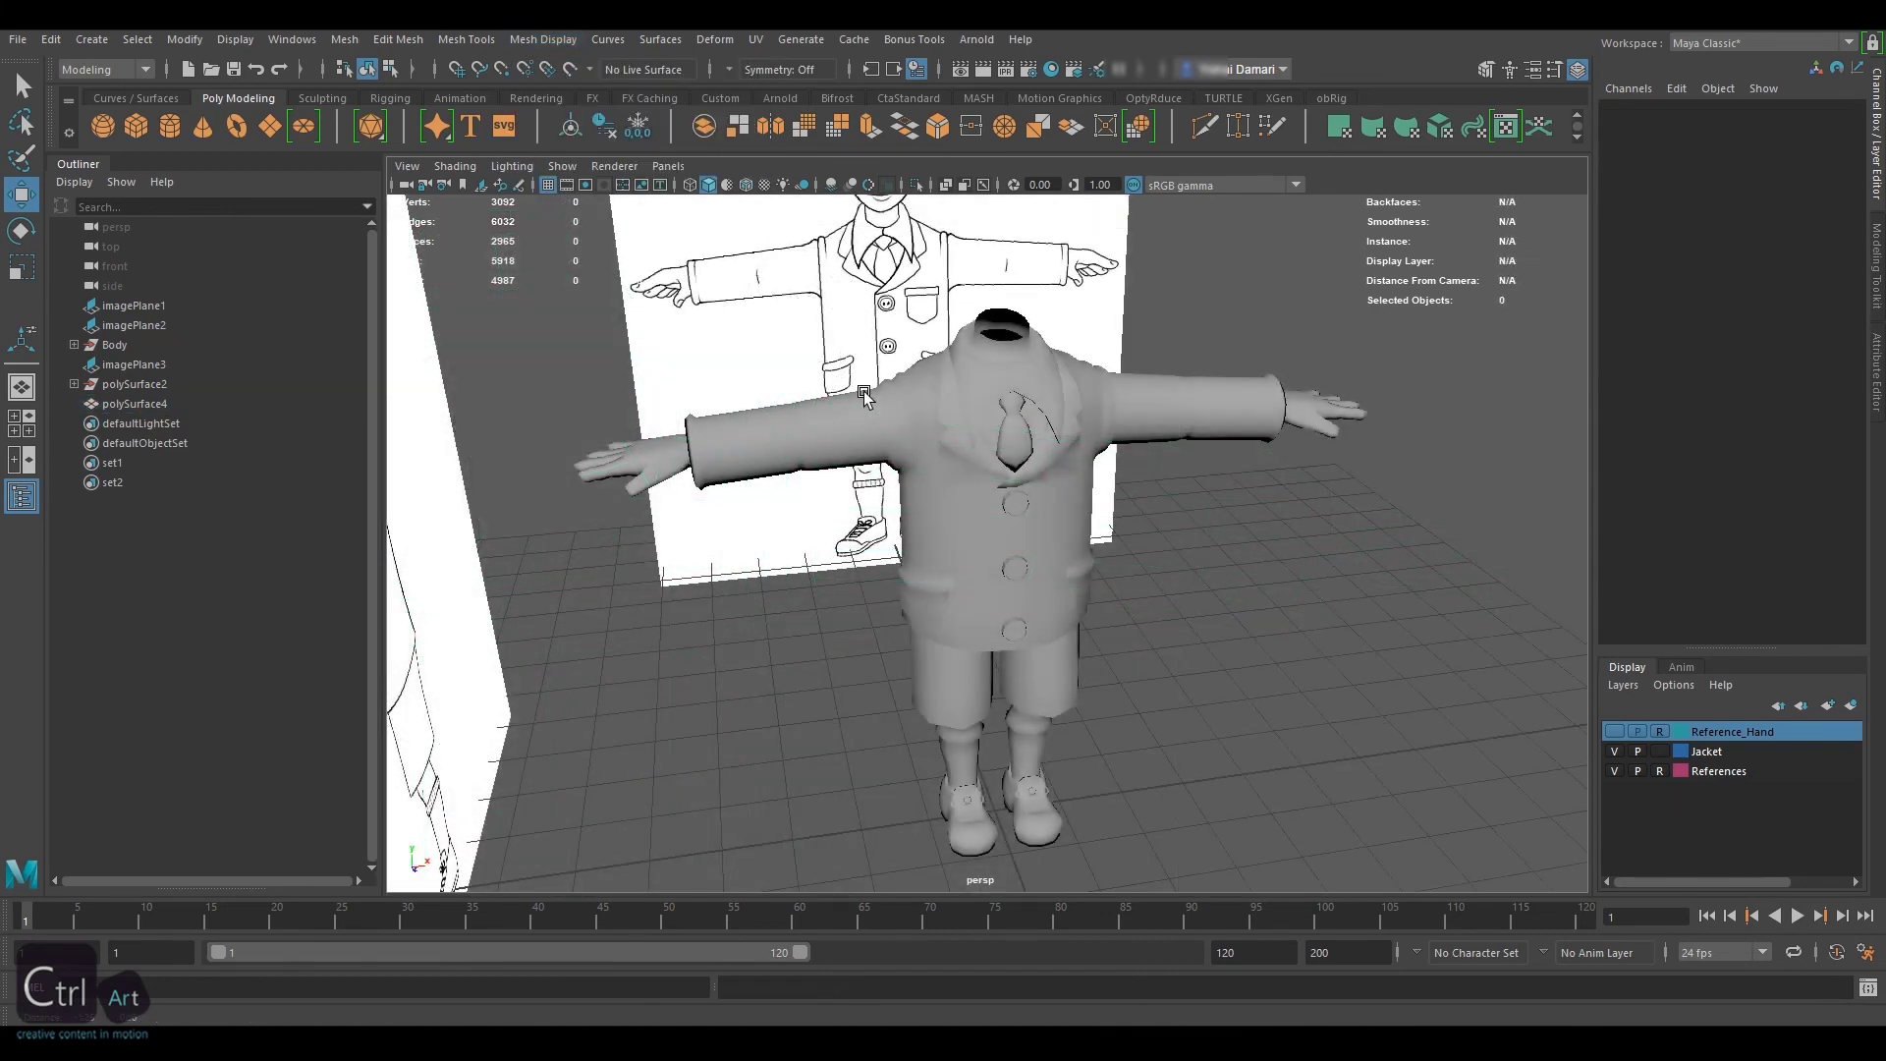